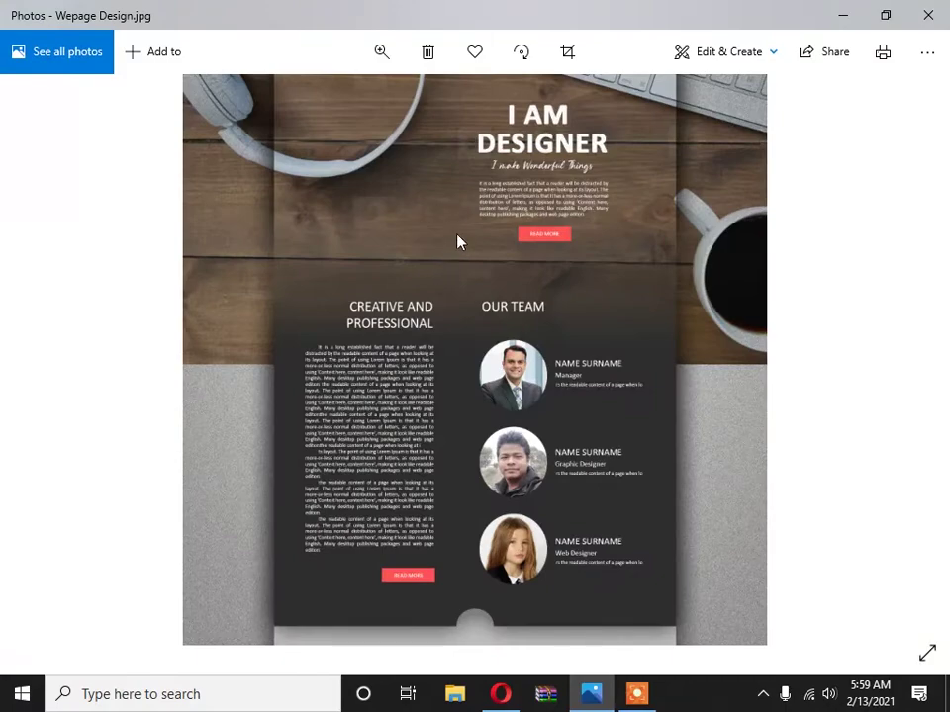
Switch to Adobe Photoshop CC 2017 after viewing the Wepage Design.jpg reference.
scroll(479, 494, up, 5)
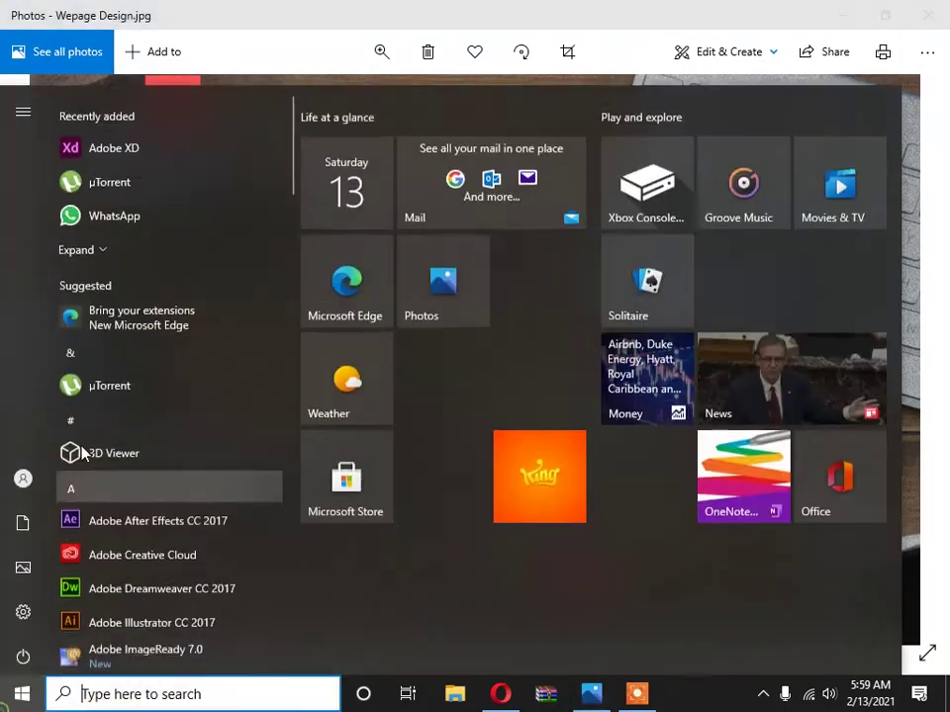
click(22, 694)
scroll(143, 395, down, 3)
scroll(145, 348, down, 3)
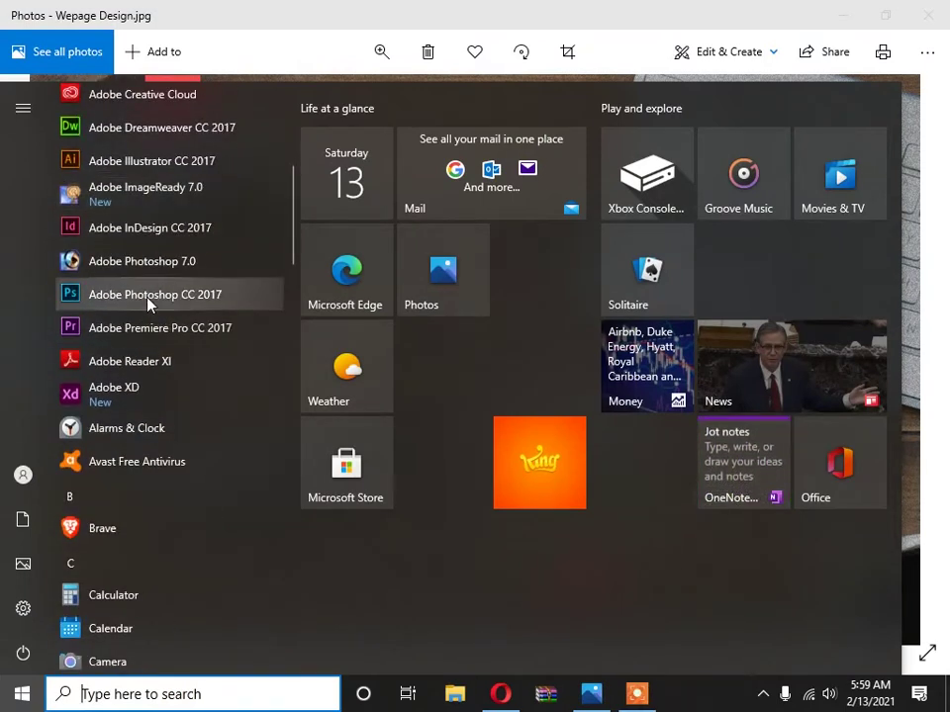
click(149, 303)
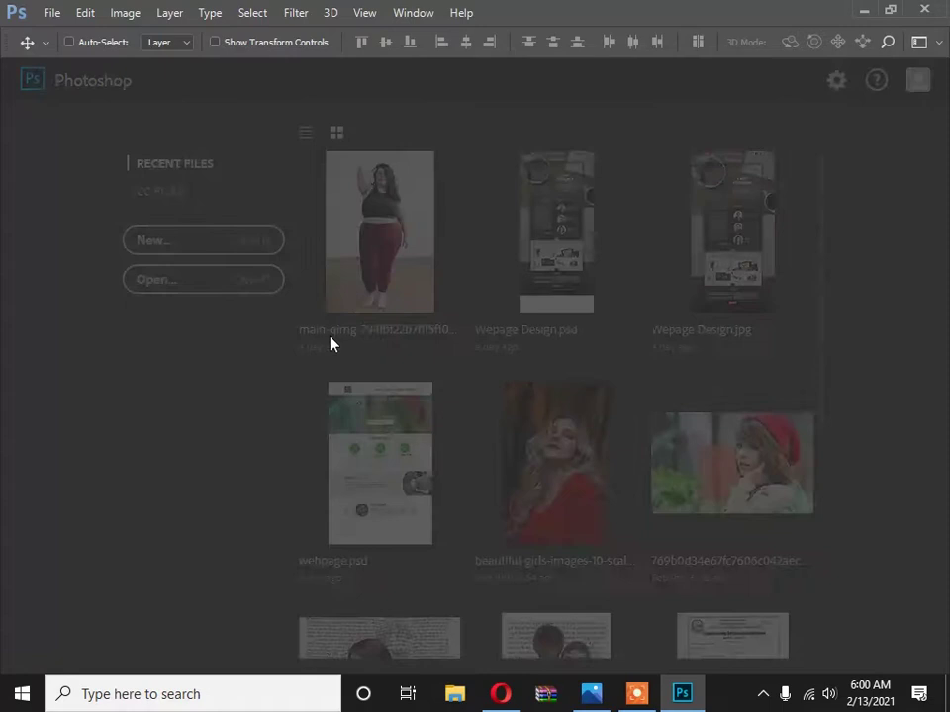
Create a new document 1600 px wide and 3000 px high at 72 pixels/inch with a white artboard.
click(50, 12)
click(93, 35)
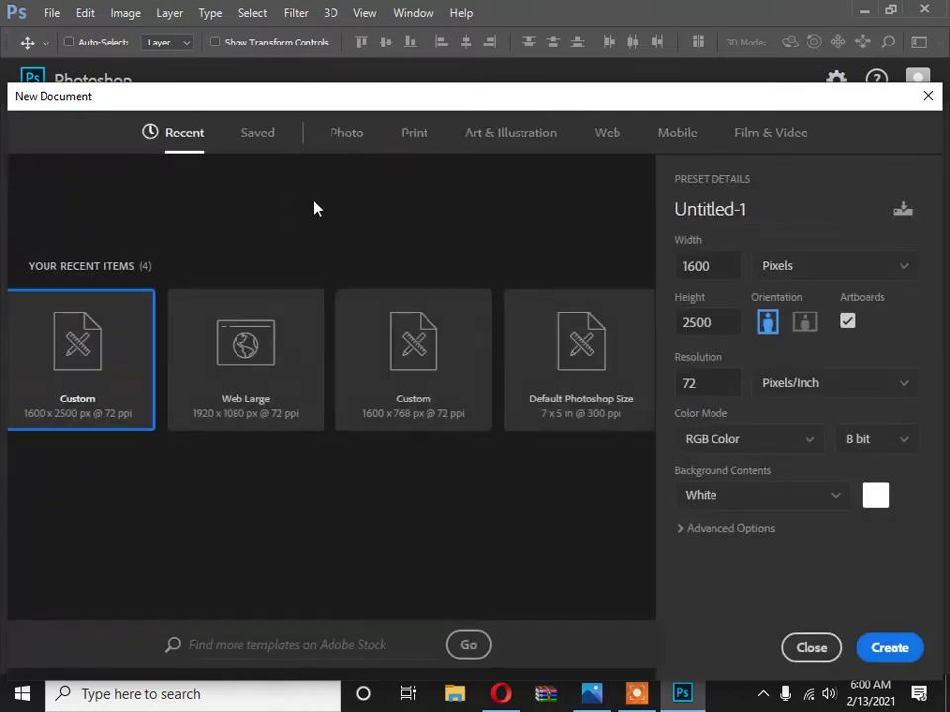
drag(345, 99, 381, 46)
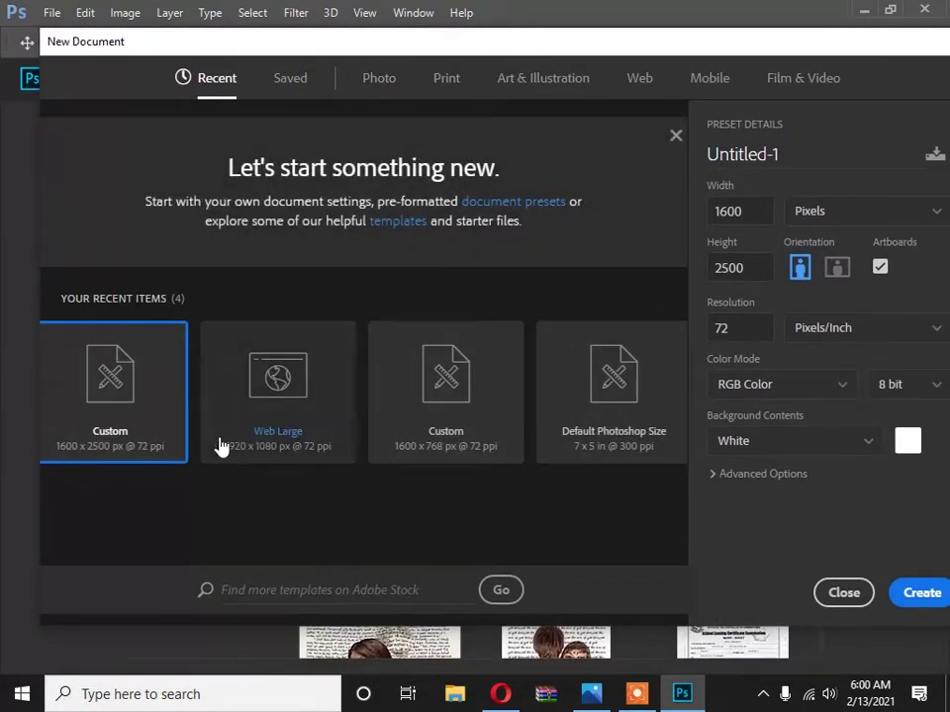
click(821, 213)
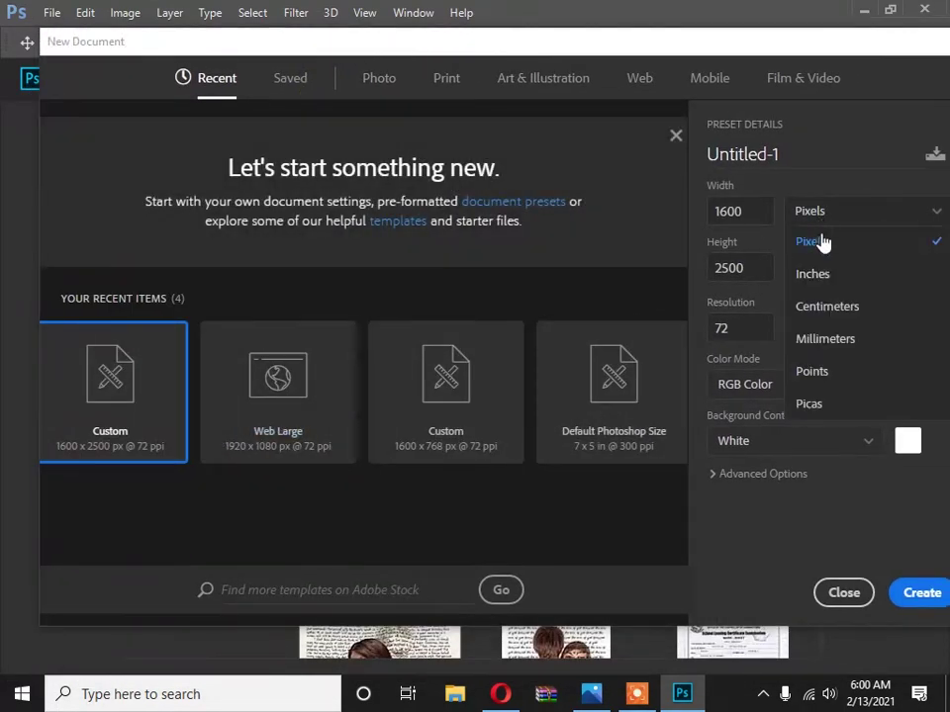
click(824, 243)
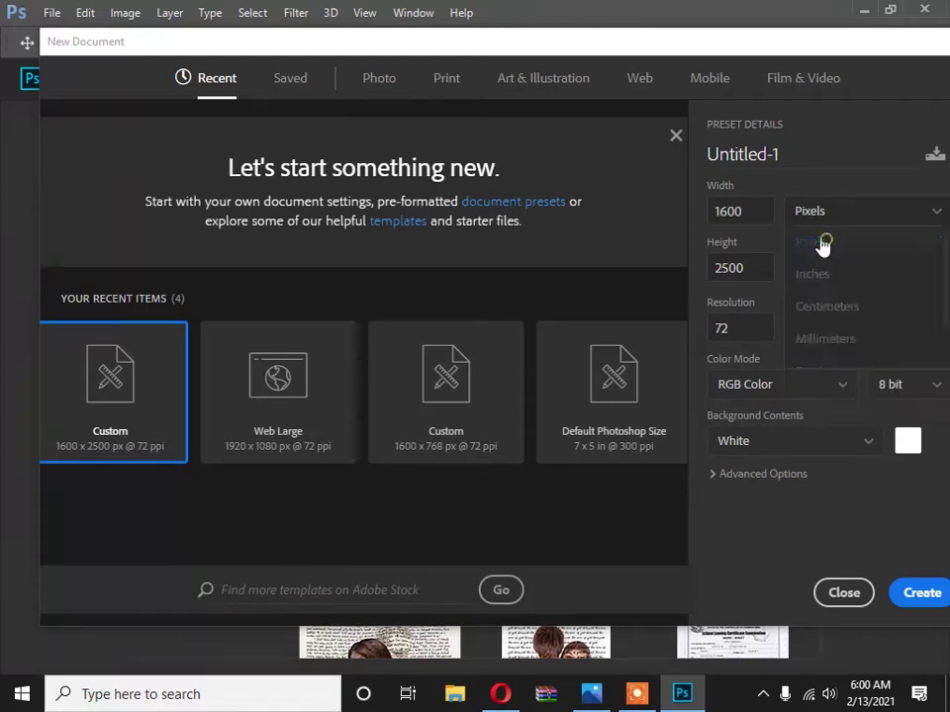
double_click(752, 266)
text(3000)
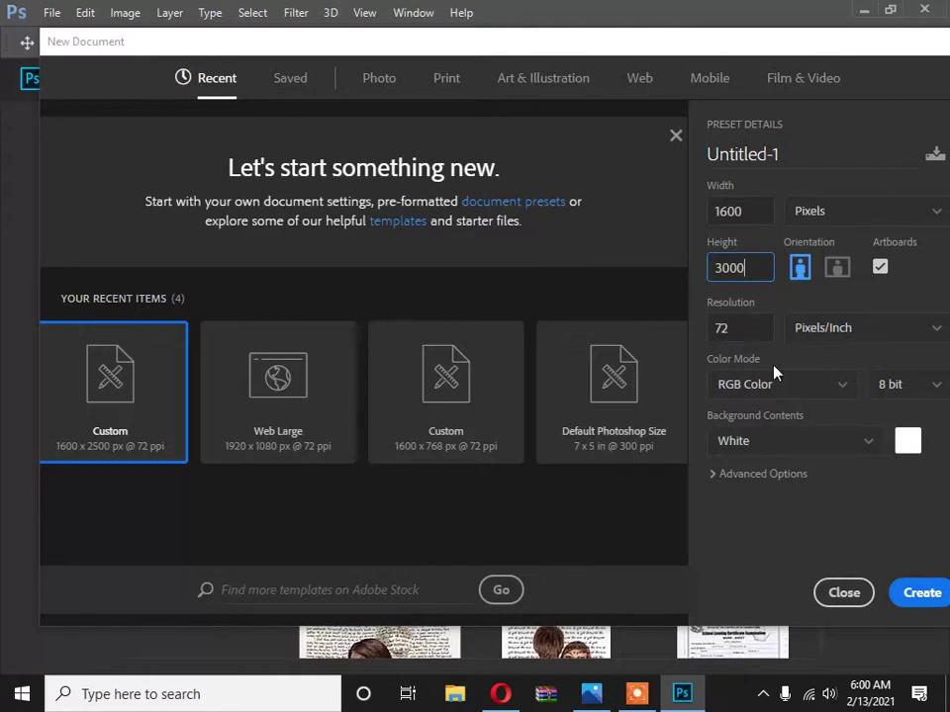
click(915, 598)
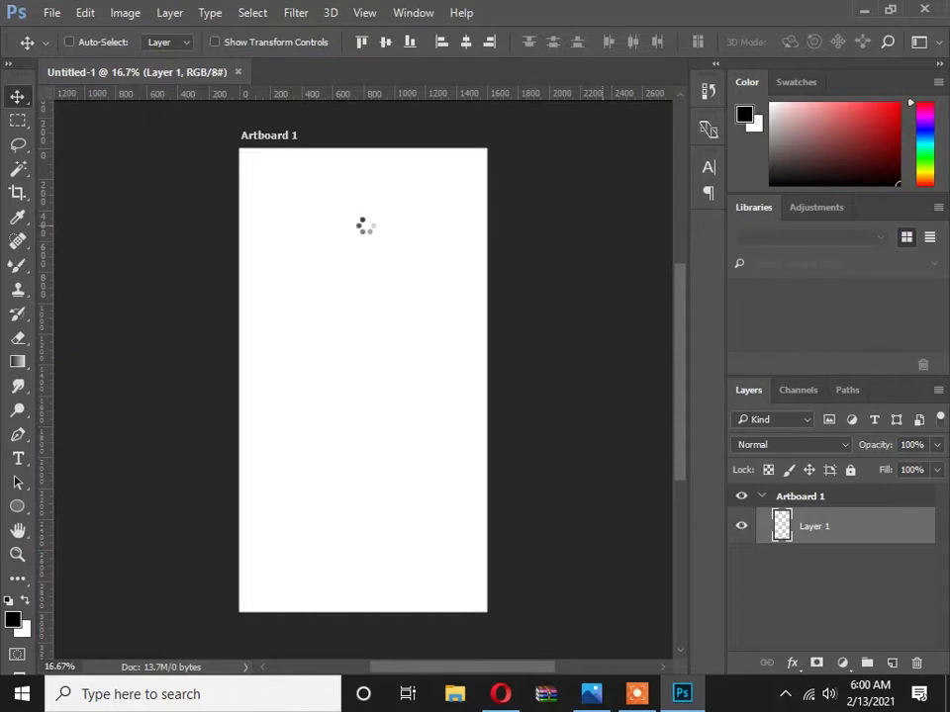
scroll(366, 233, up, 3)
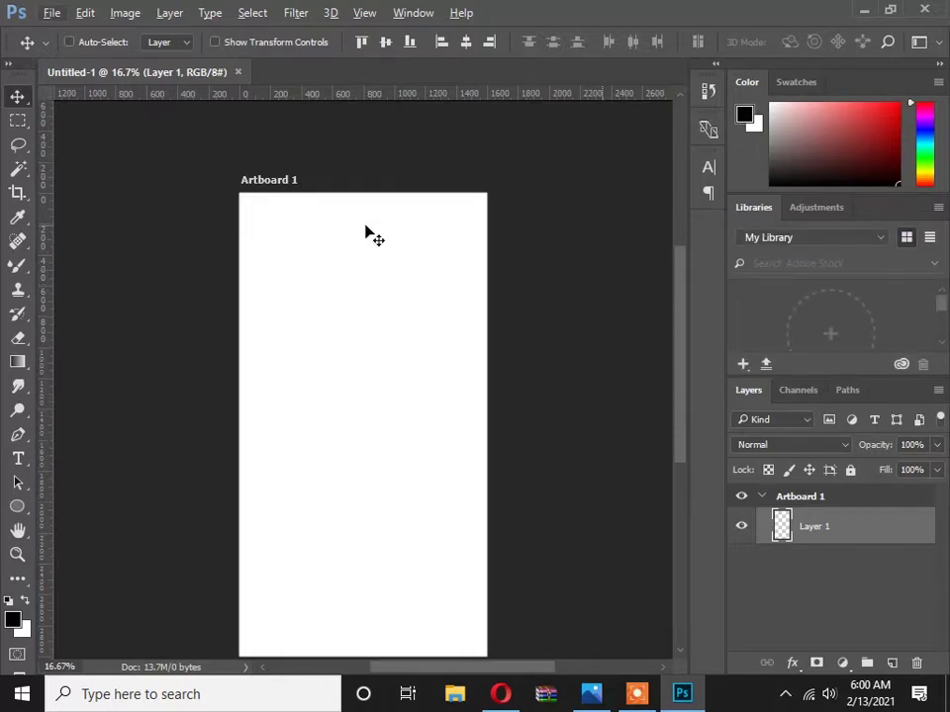
scroll(367, 230, up, 3)
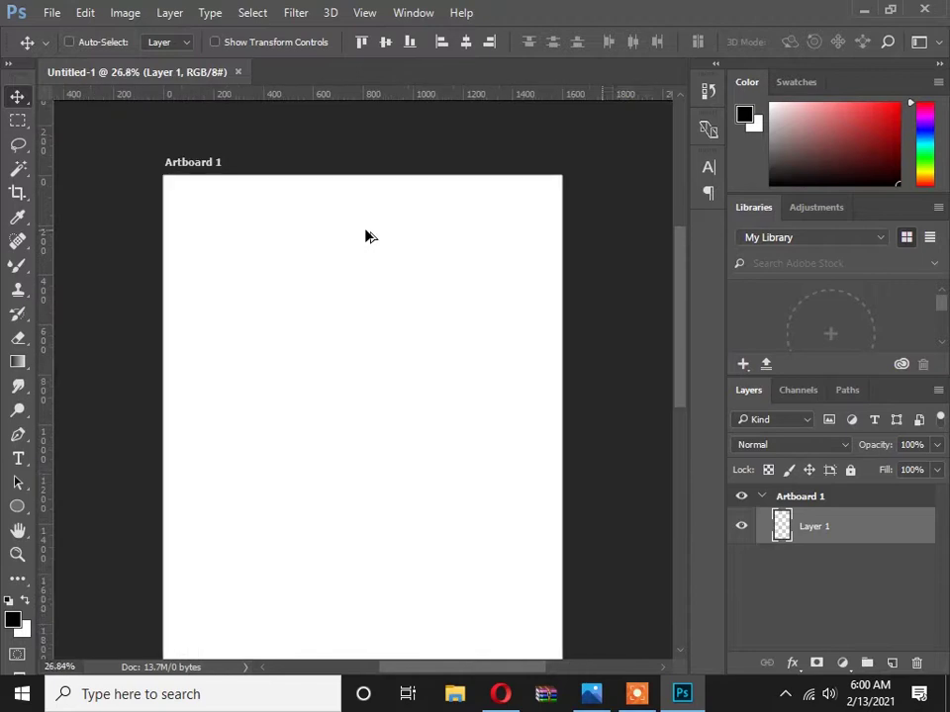
scroll(327, 247, down, 1)
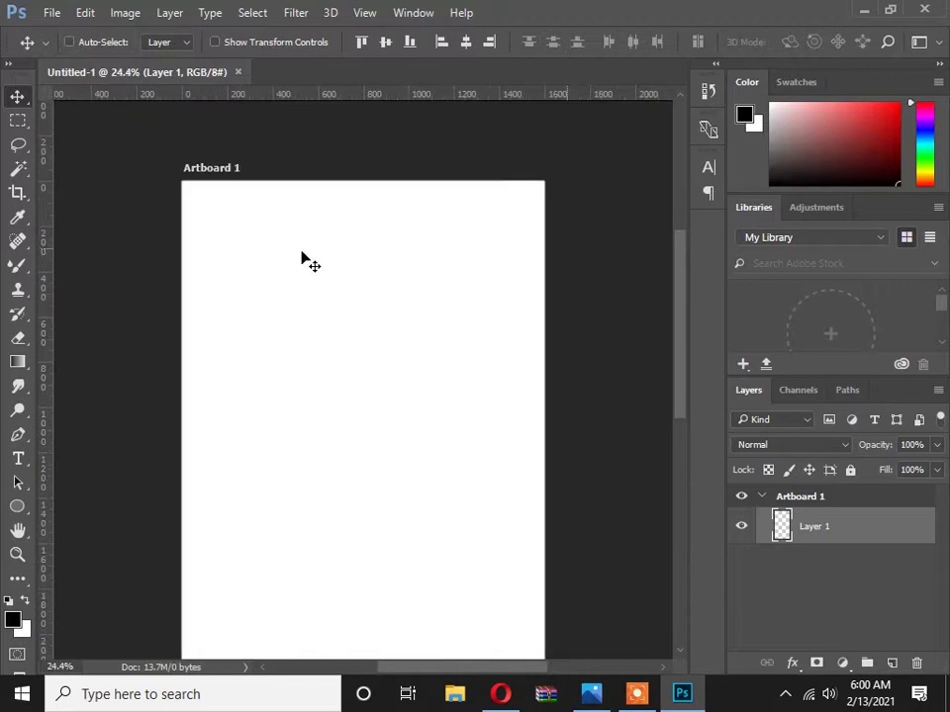
click(17, 506)
click(108, 506)
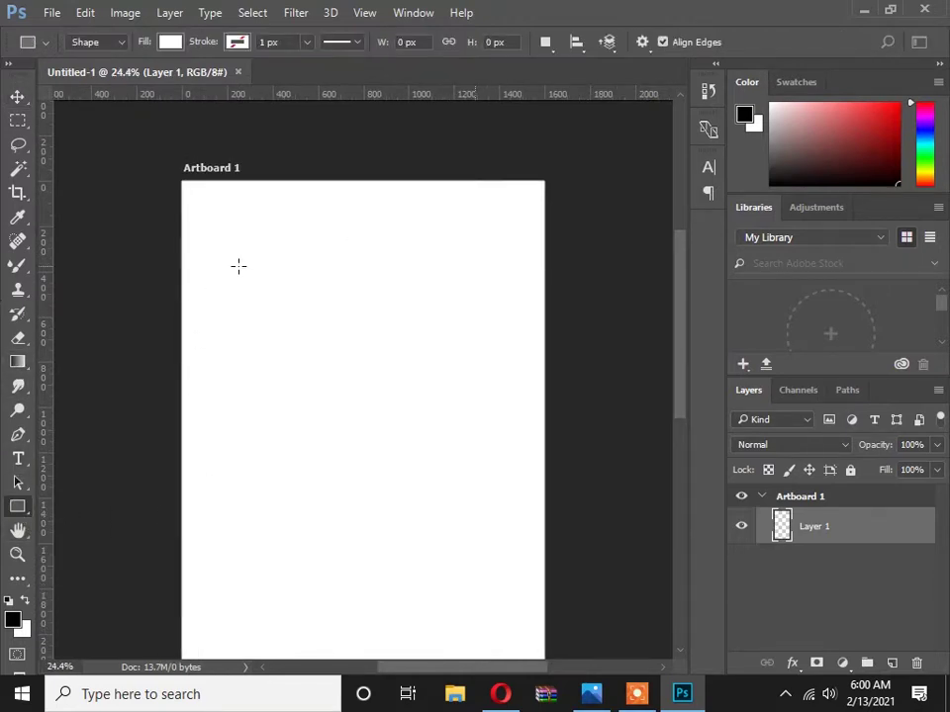
drag(238, 265, 436, 346)
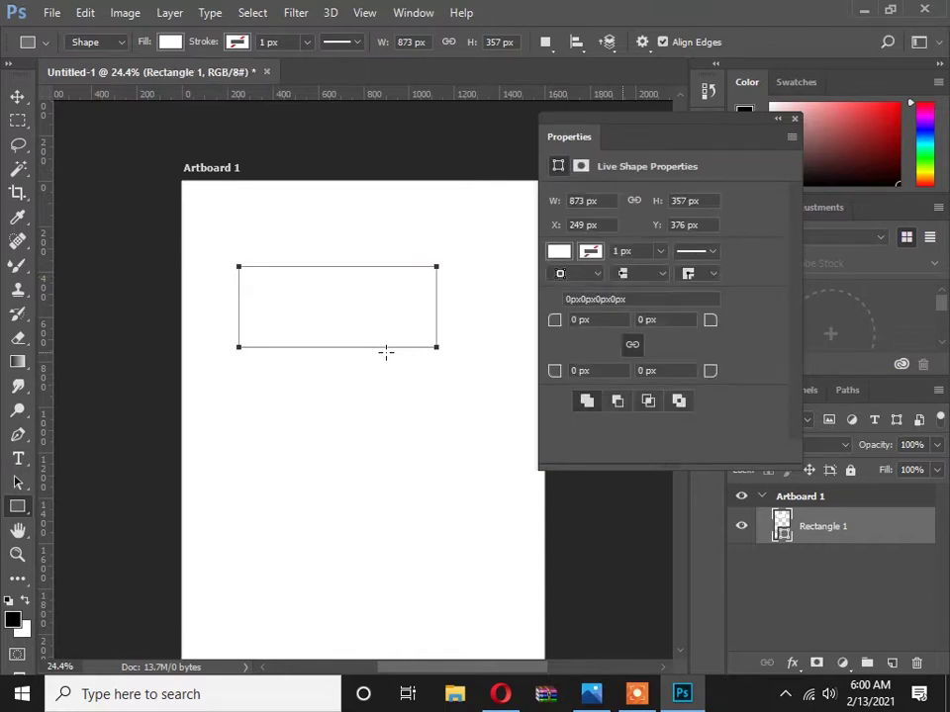
click(15, 93)
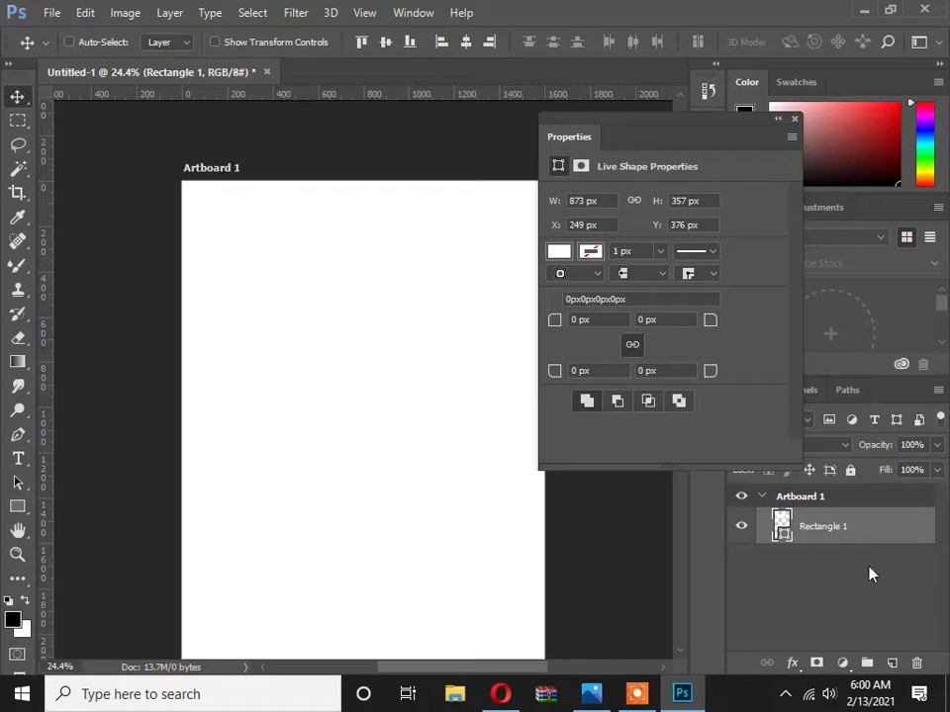
key(Delete)
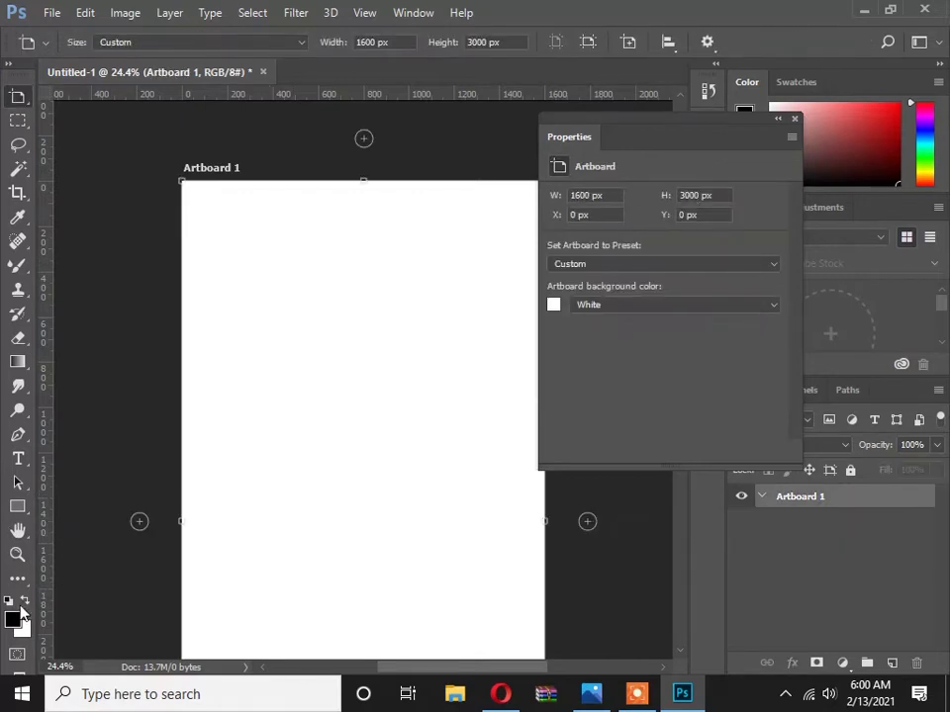
Create a rectangle exactly 1100 px wide and 100 px high on the artboard and fill it black.
click(18, 506)
click(220, 428)
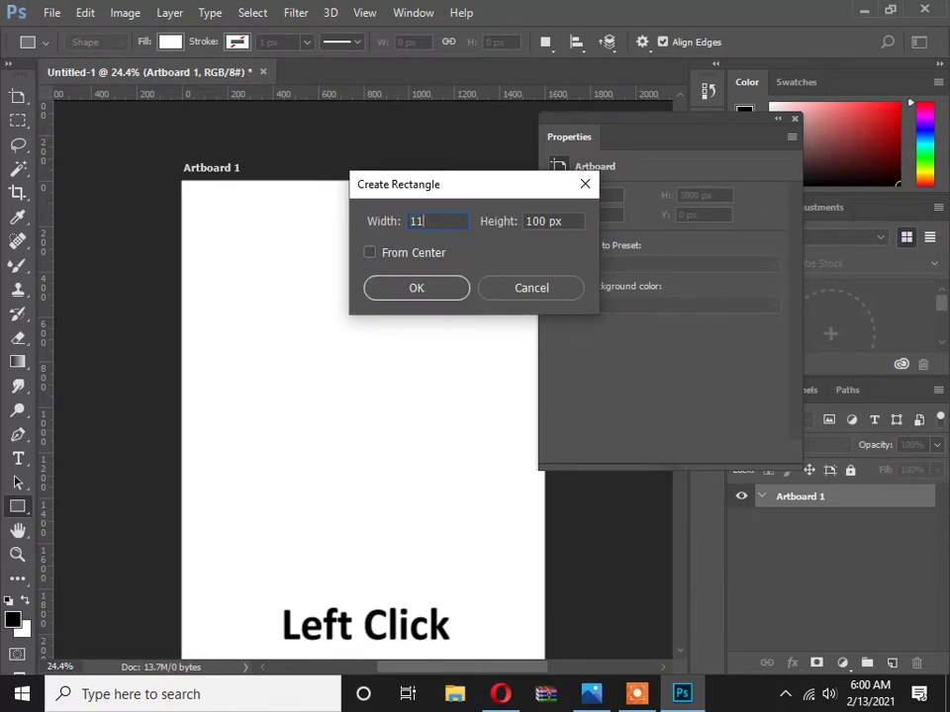
click(453, 289)
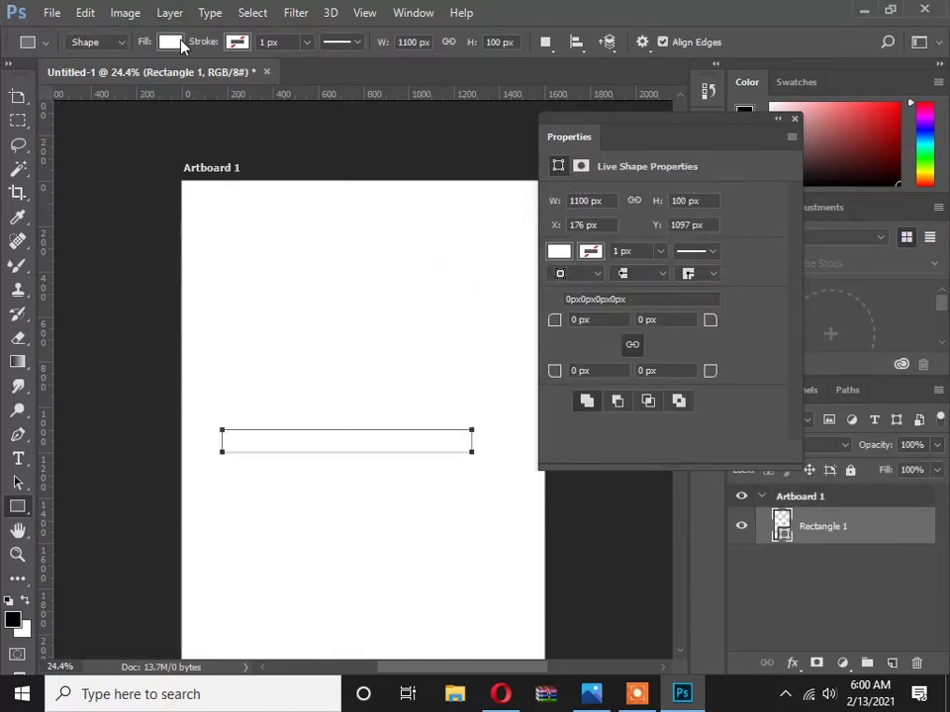
click(170, 42)
click(79, 140)
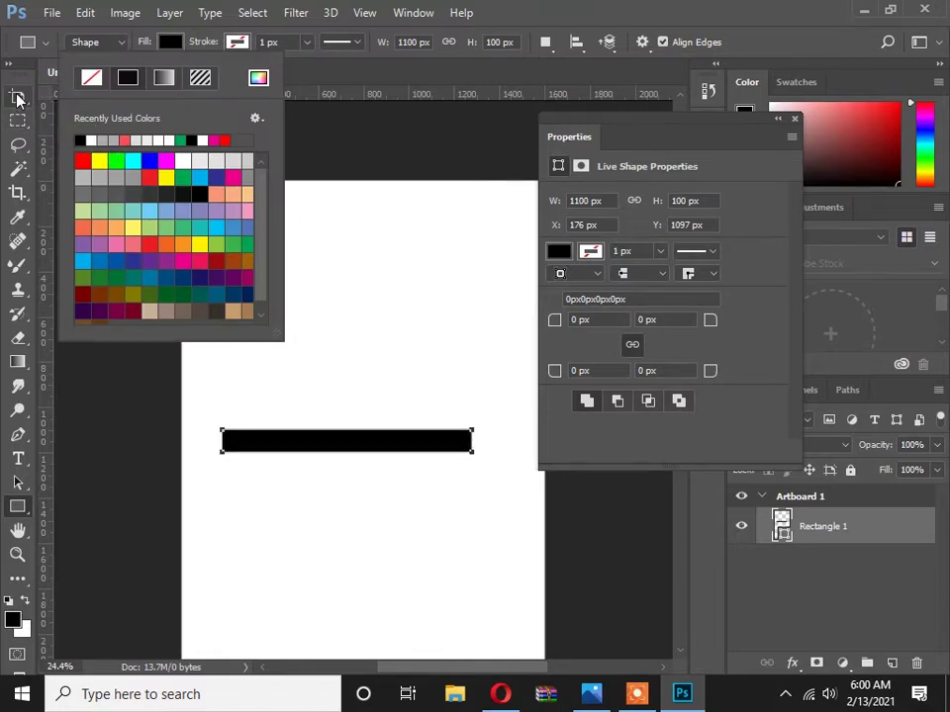
Move the black bar up to the artboard's upper part and centre it horizontally on the artboard.
click(18, 97)
click(18, 97)
click(59, 99)
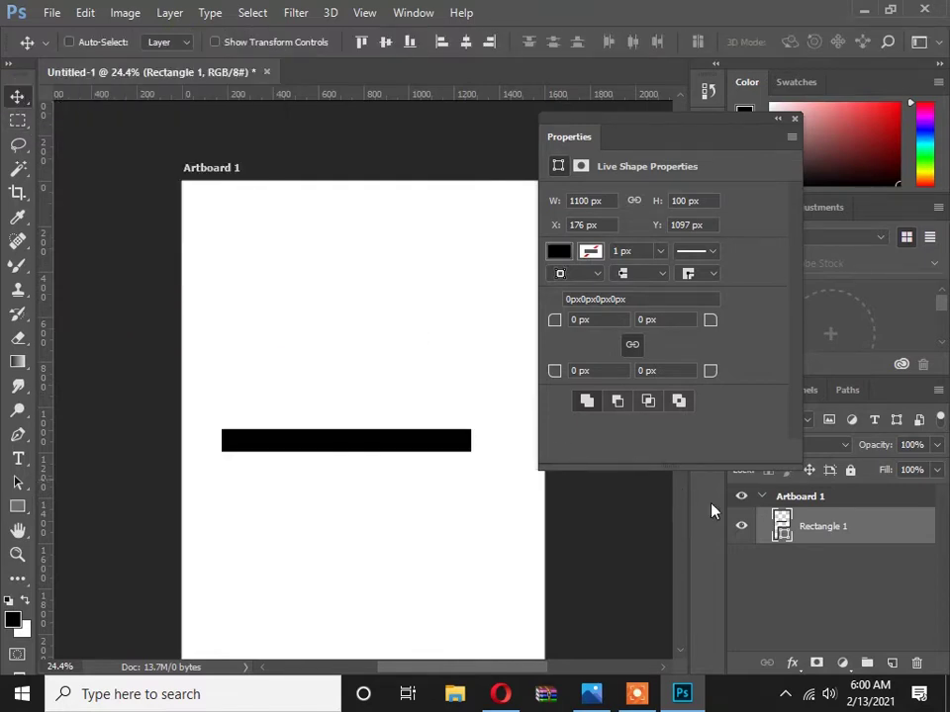
click(791, 117)
drag(345, 441, 371, 336)
key(ctrl+a)
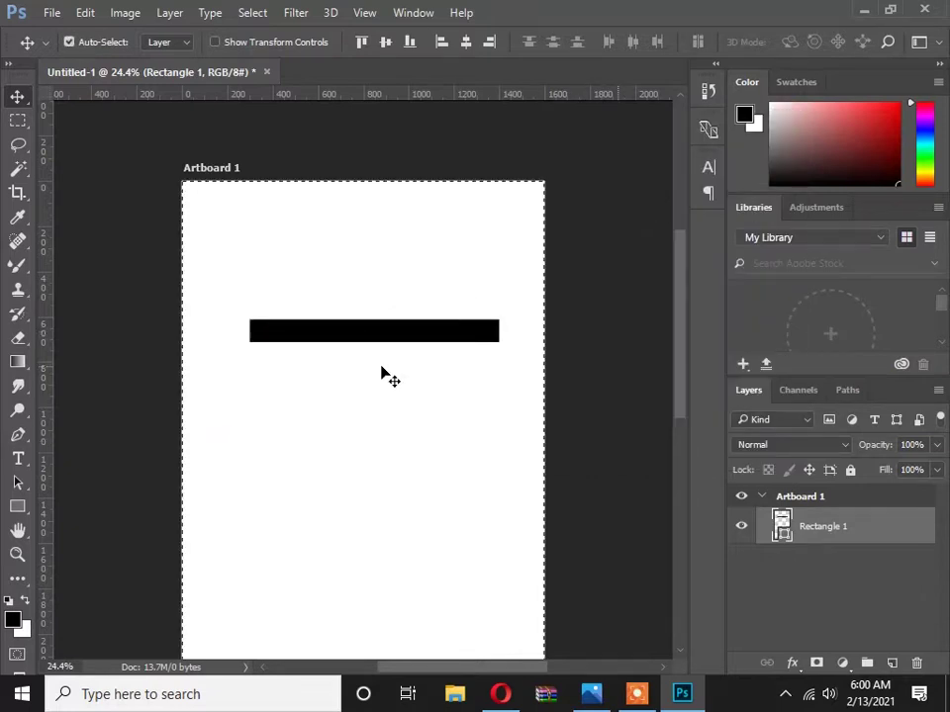
click(465, 45)
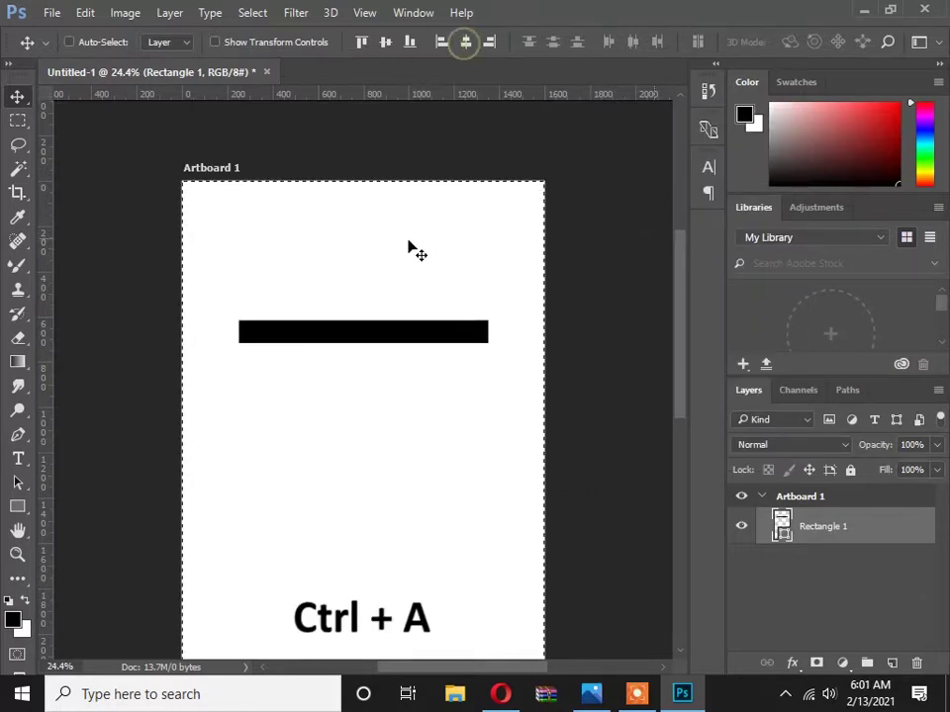
key(ctrl+d)
Place vertical guides along the black bar's left and right edges and delete the bar.
drag(52, 318, 239, 317)
drag(50, 325, 486, 344)
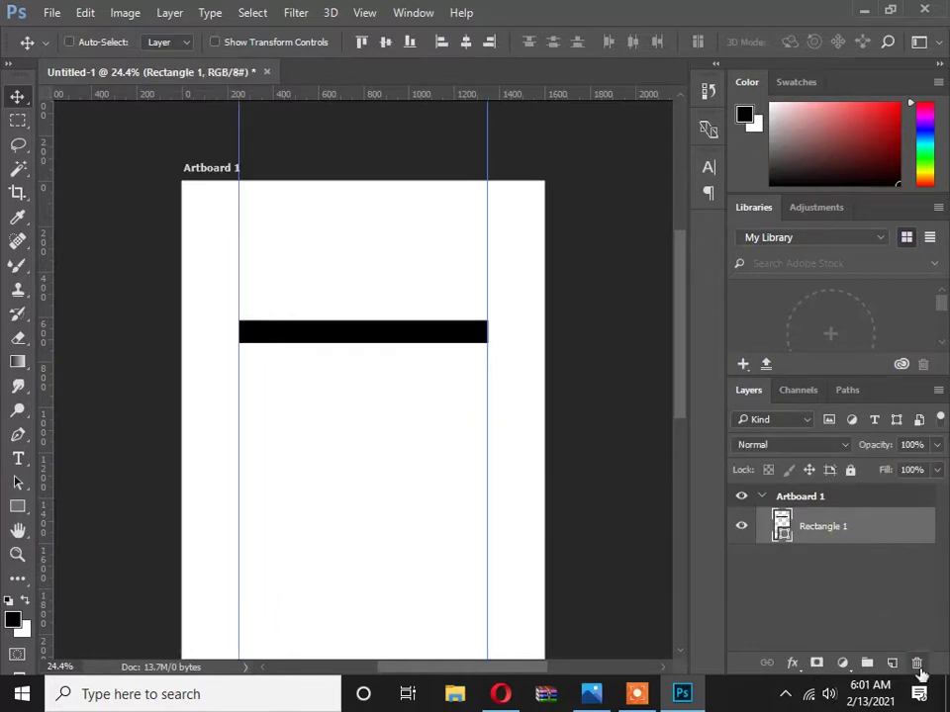
click(917, 664)
click(455, 267)
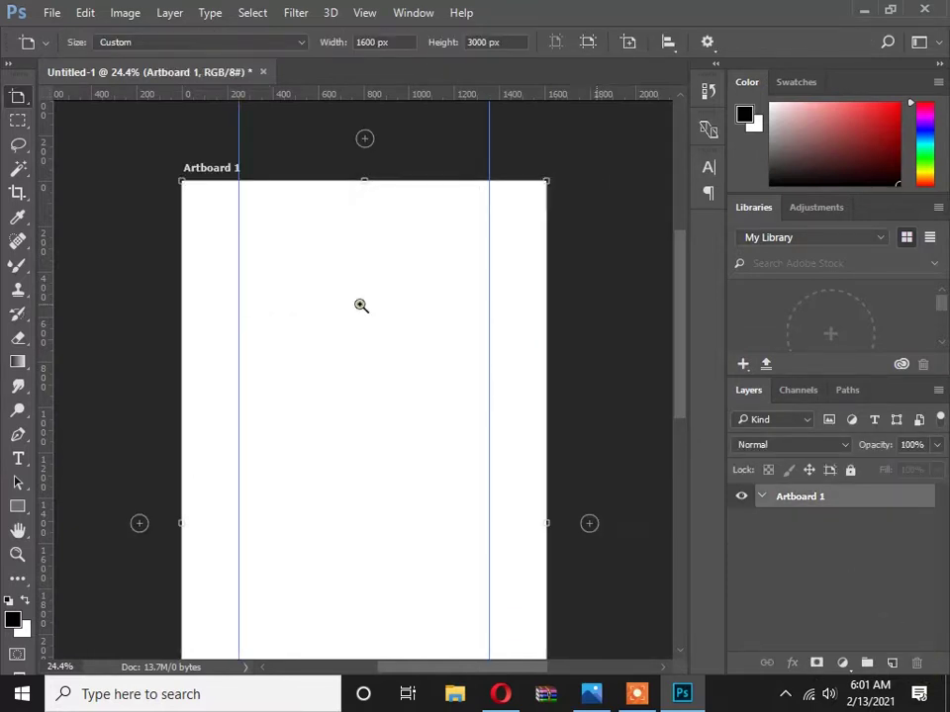
Draw a black-filled vertical rectangle about 68 px wide and 645 px high against the inner side of the left guide.
ctrl+click(342, 287)
click(351, 287)
drag(328, 286, 317, 225)
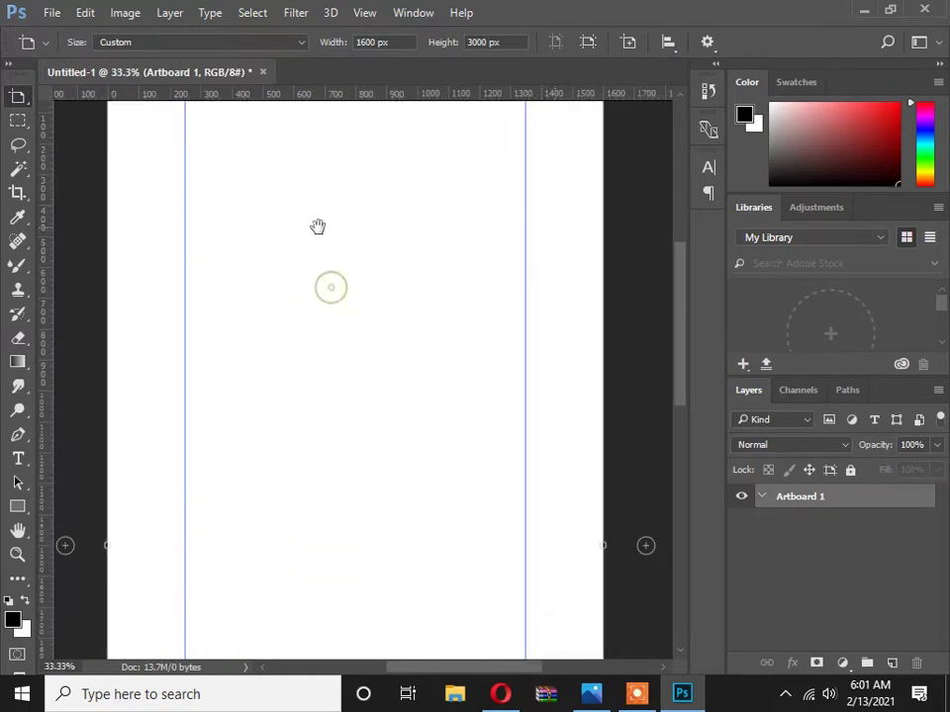
click(17, 504)
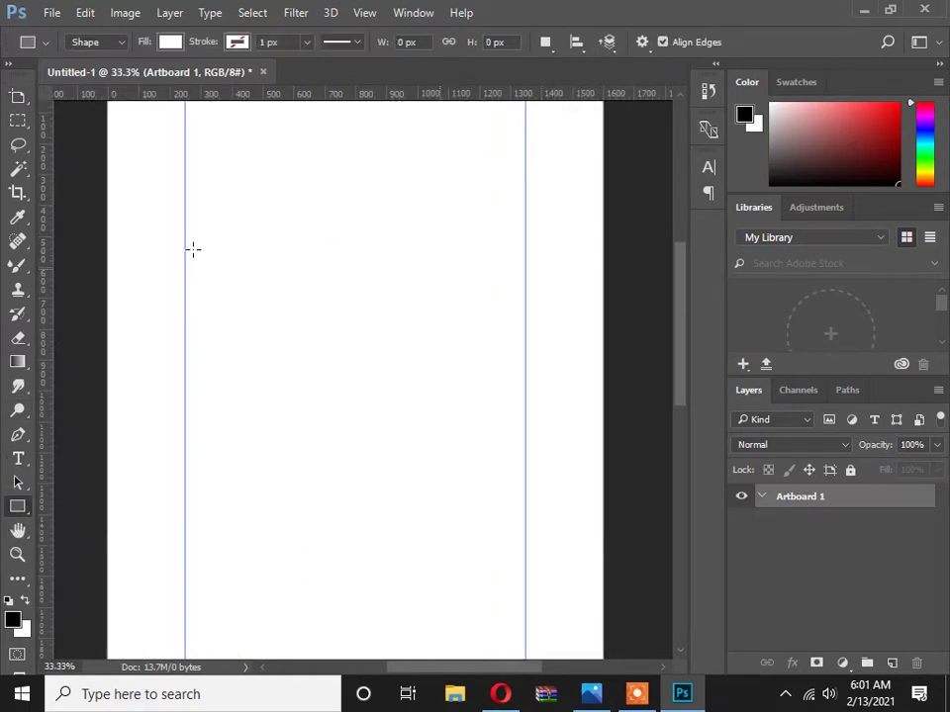
drag(184, 216, 204, 415)
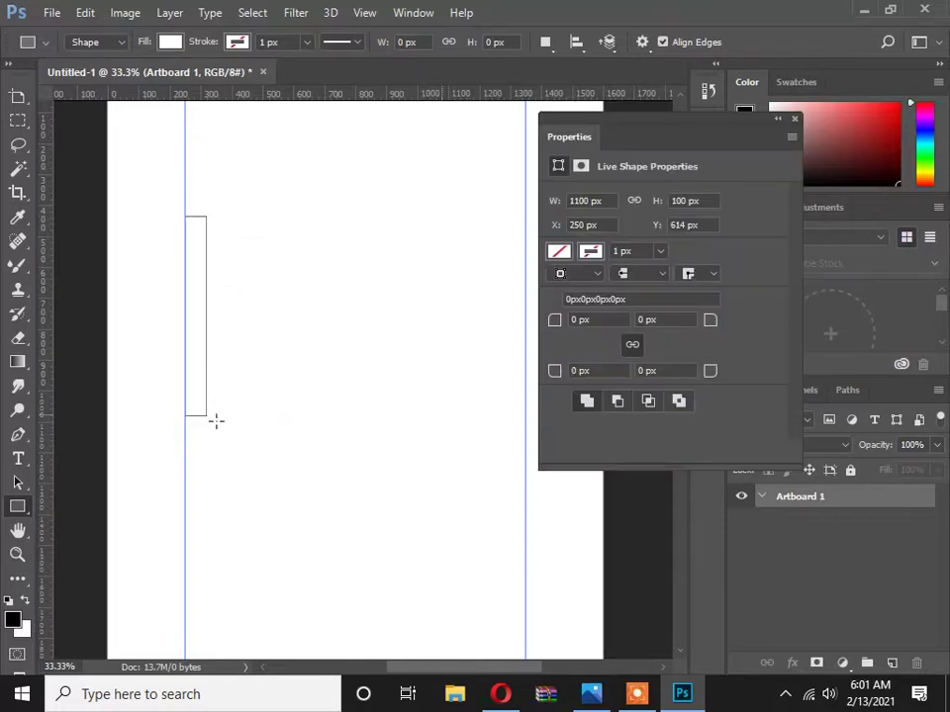
click(171, 43)
click(81, 141)
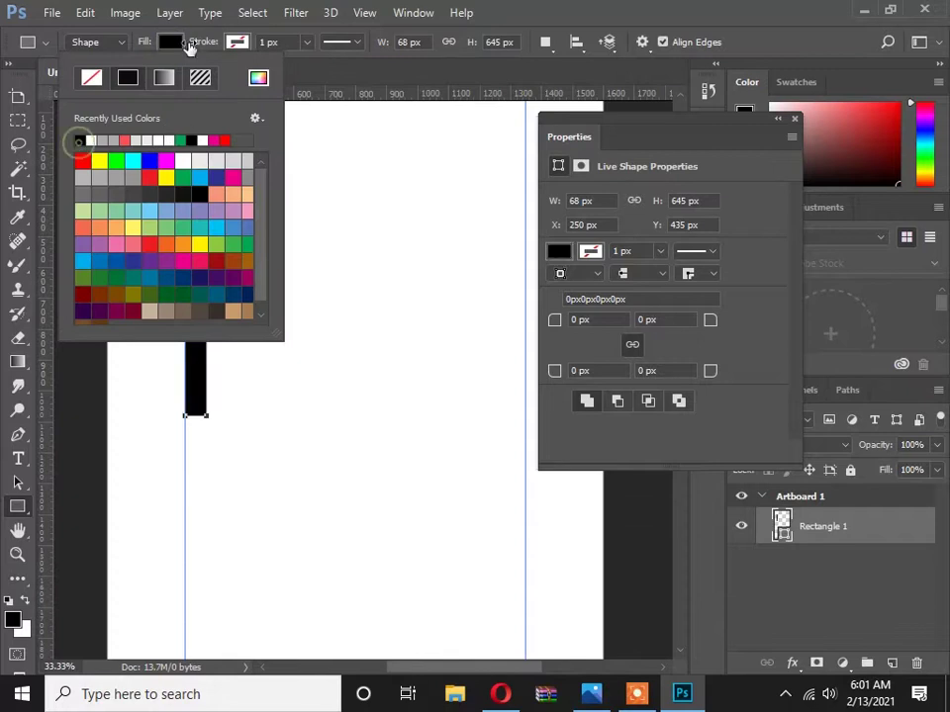
click(313, 68)
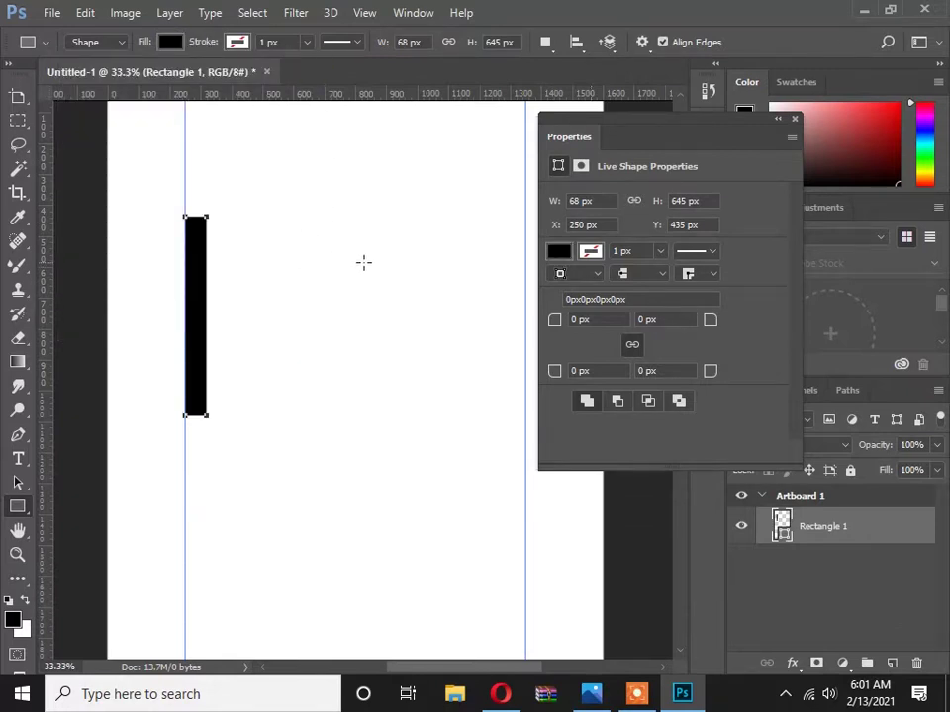
Duplicate the vertical black bar's layer eleven times.
click(795, 119)
drag(18, 97, 62, 101)
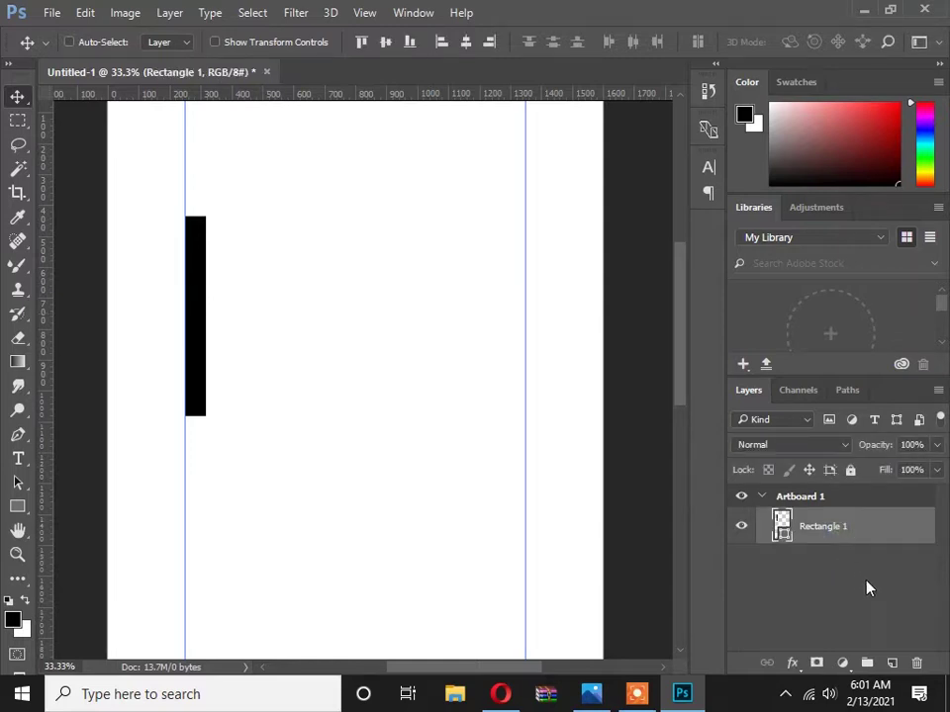
key(ctrl+j)
key(ctrl+j)
key(ctrl+j)
key(ctrl+j)
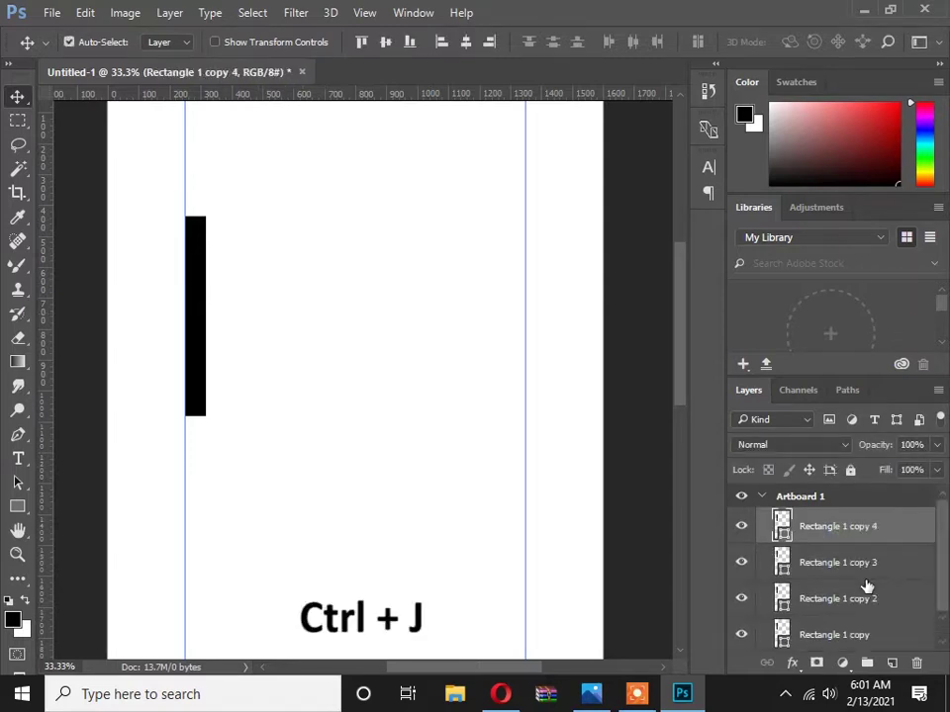
key(ctrl+j)
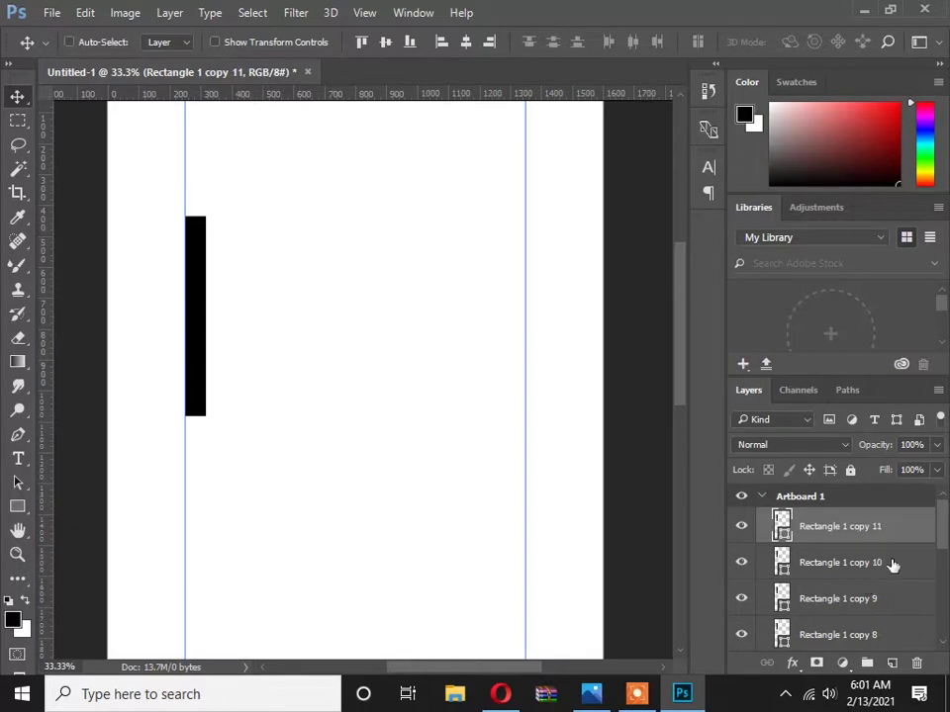
Move the original bar, the lowest in the layer stack, horizontally so it sits against the inner side of the right guide.
scroll(825, 555, down, 5)
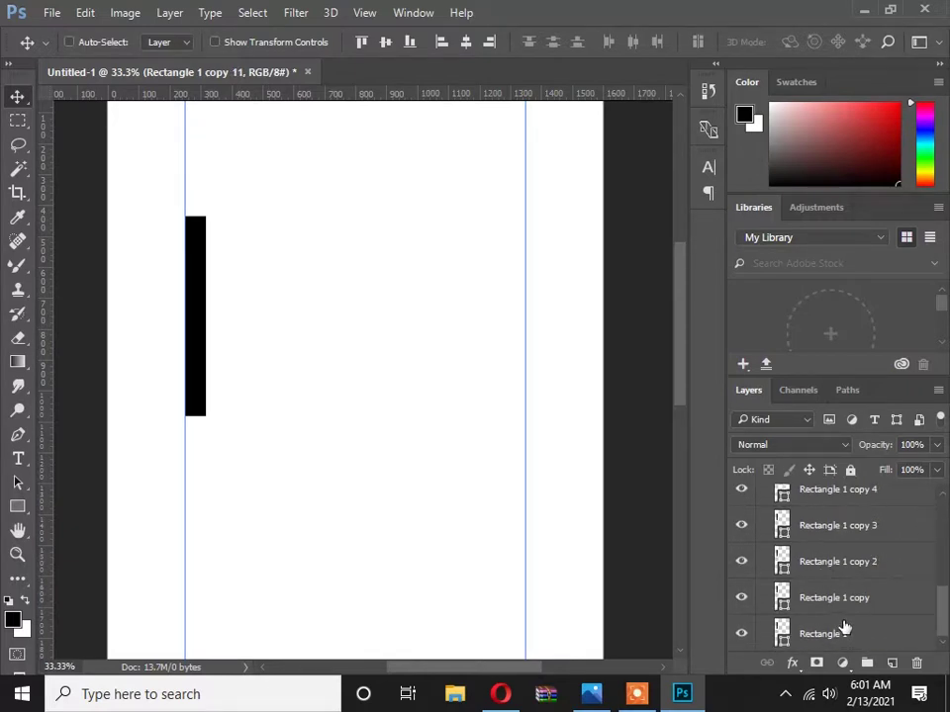
shift+click(851, 633)
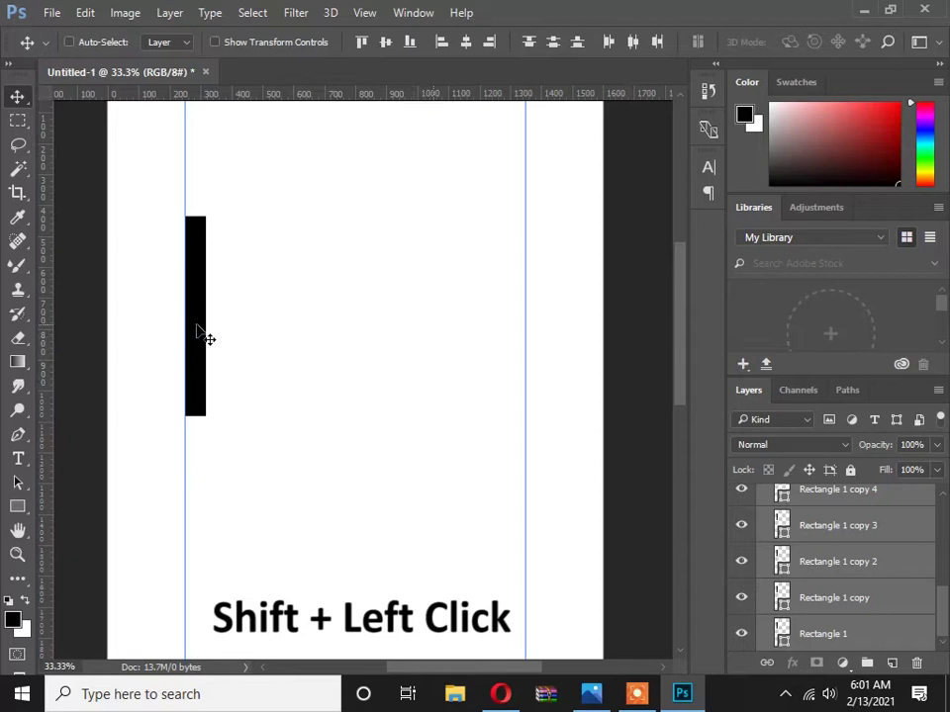
click(870, 634)
drag(206, 316, 515, 318)
scroll(805, 601, up, 5)
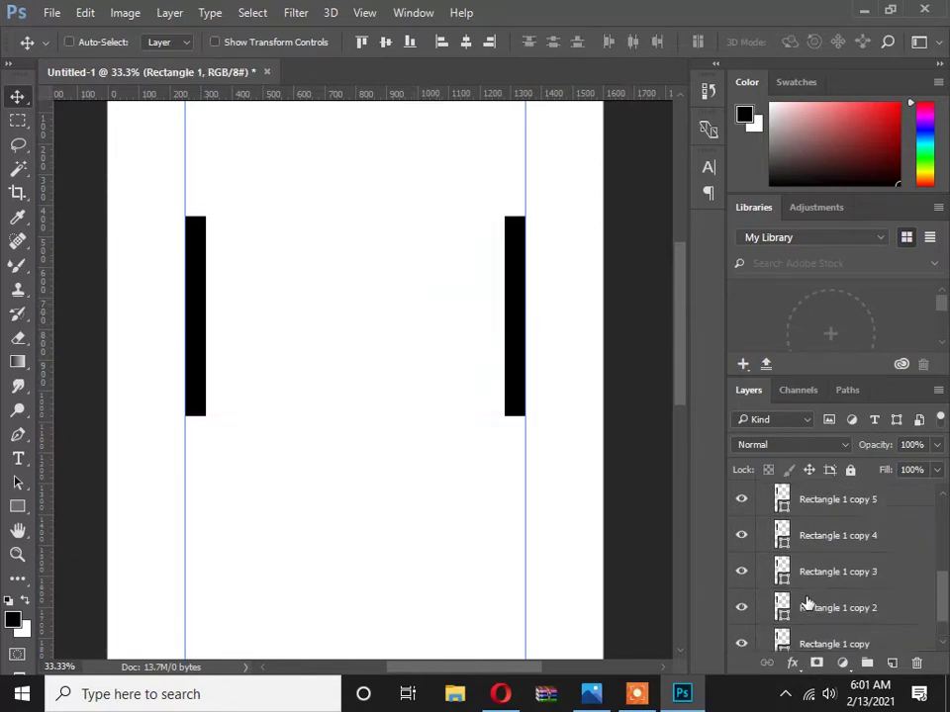
Select all twelve vertical bar layers and distribute them evenly by horizontal centers between the side guides.
shift+click(843, 530)
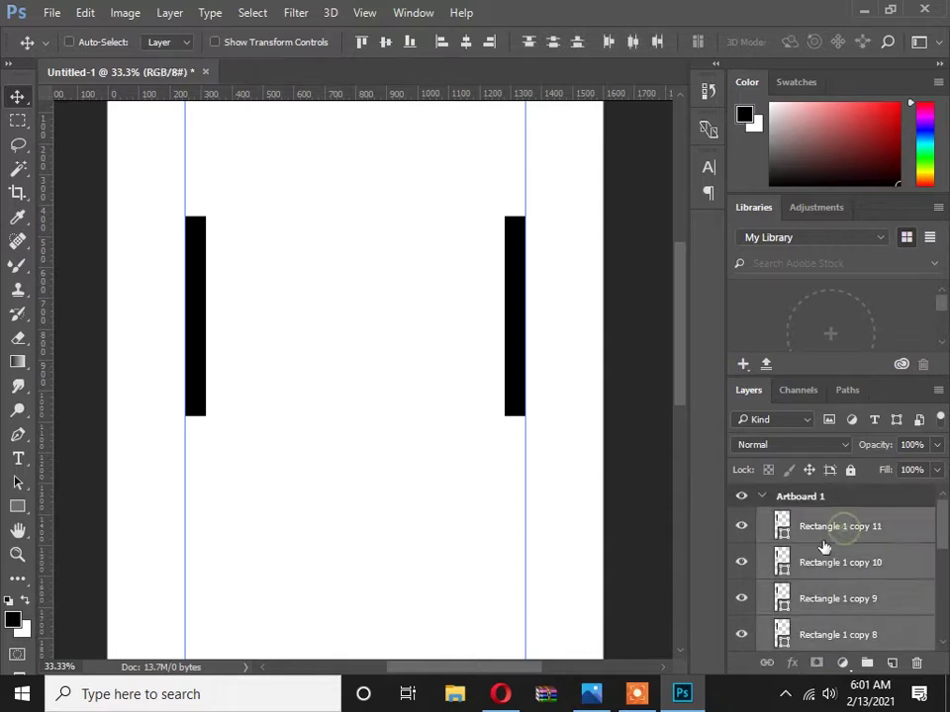
click(633, 41)
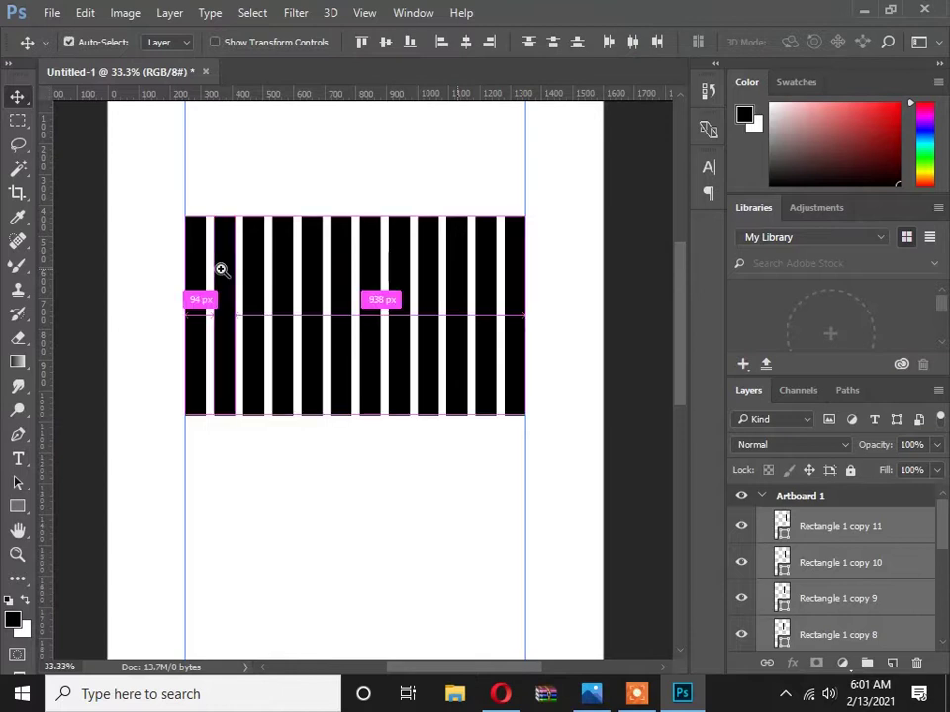
Place vertical guides along the remaining left and right edges of the first six black bars.
scroll(223, 267, up, 1)
drag(47, 323, 209, 308)
drag(40, 318, 242, 297)
drag(103, 313, 254, 298)
drag(55, 328, 297, 291)
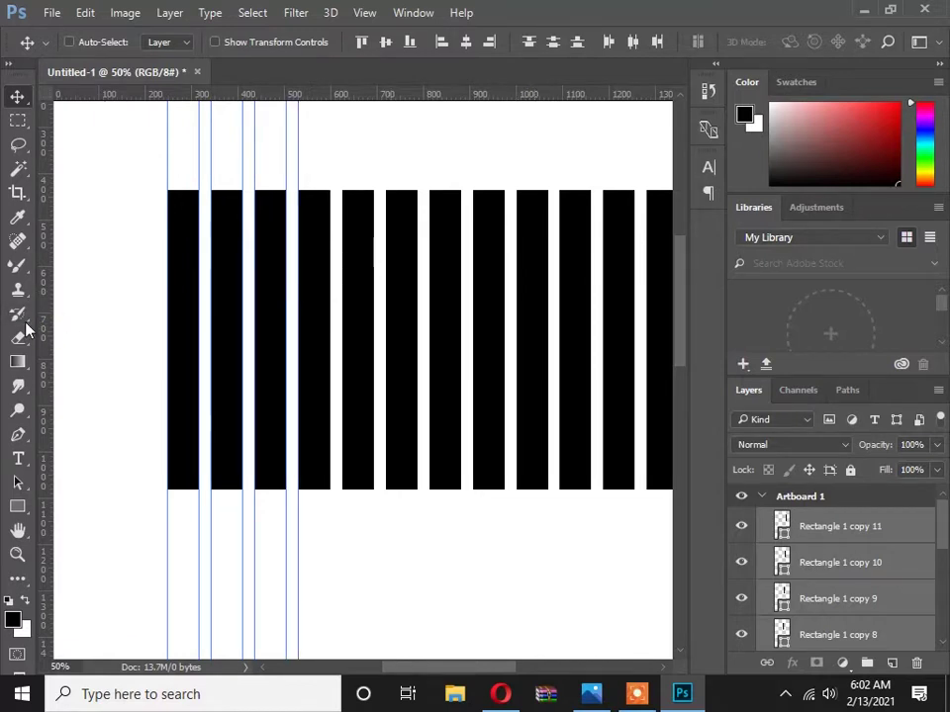
drag(46, 329, 329, 309)
drag(47, 339, 341, 289)
drag(47, 338, 373, 308)
drag(74, 340, 385, 300)
drag(46, 315, 322, 320)
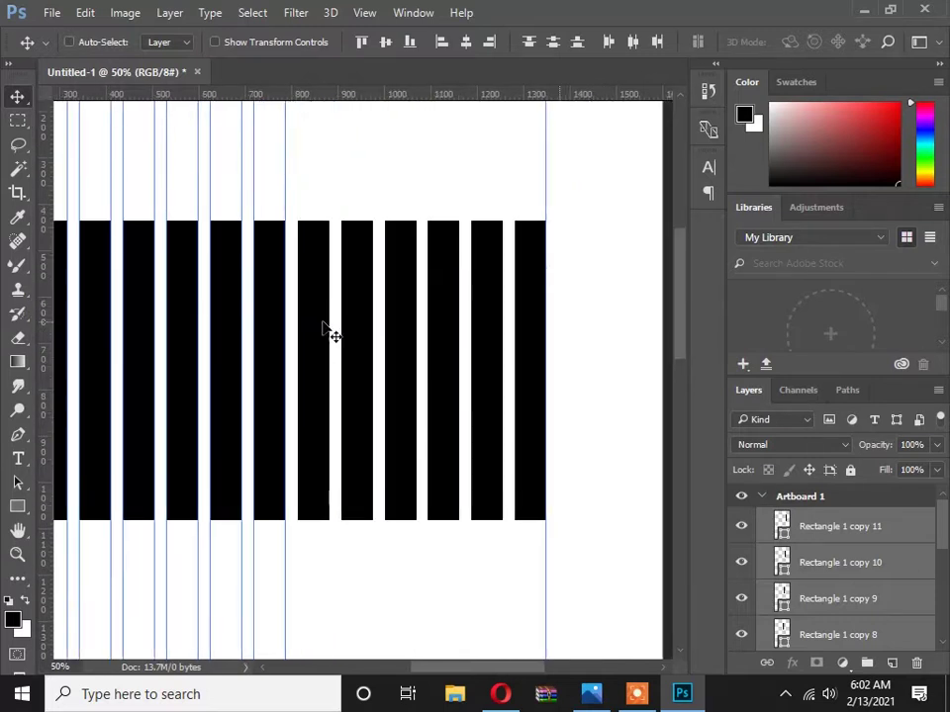
Place vertical guides along both edges of the seventh to eleventh bars and the inner edge of the twelfth.
drag(43, 381, 297, 333)
drag(43, 342, 341, 304)
drag(45, 334, 368, 302)
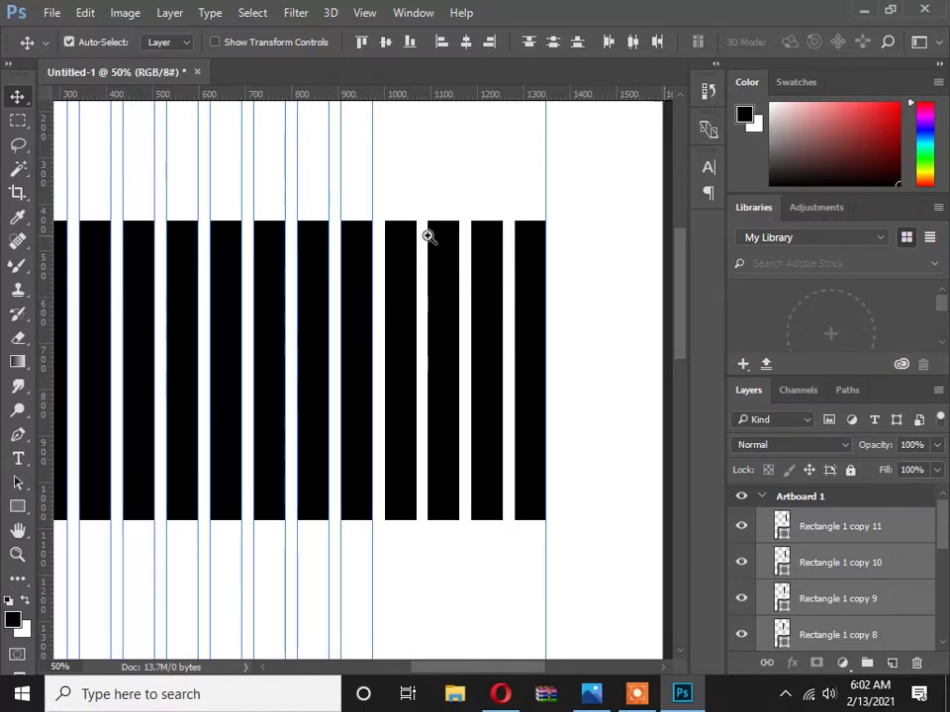
key(ctrl+plus)
drag(76, 342, 370, 312)
drag(47, 341, 413, 303)
drag(49, 333, 428, 292)
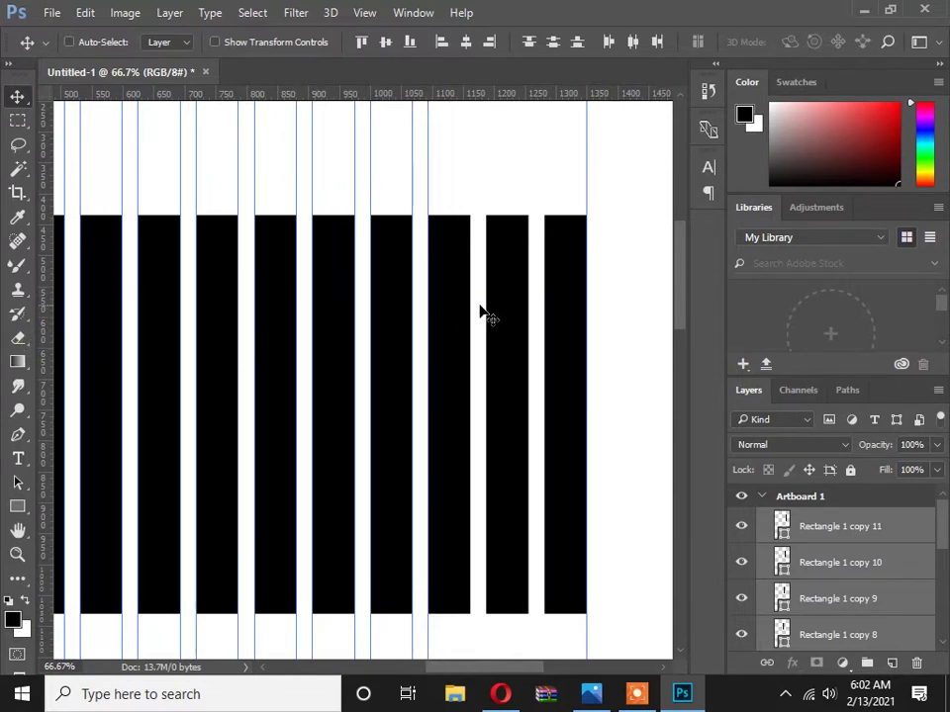
drag(49, 365, 470, 333)
drag(49, 361, 486, 336)
drag(47, 363, 527, 327)
drag(42, 387, 547, 372)
key(ctrl+minus)
key(ctrl+minus)
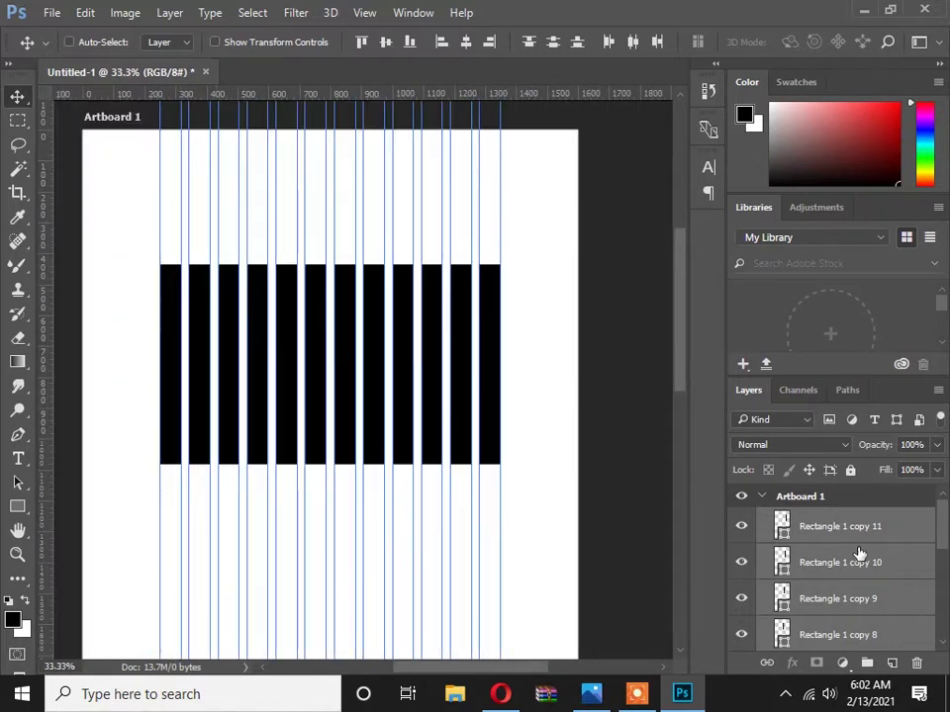
Group the twelve selected bar layers and rename the group "Guide line".
scroll(858, 559, down, 5)
scroll(857, 559, up, 5)
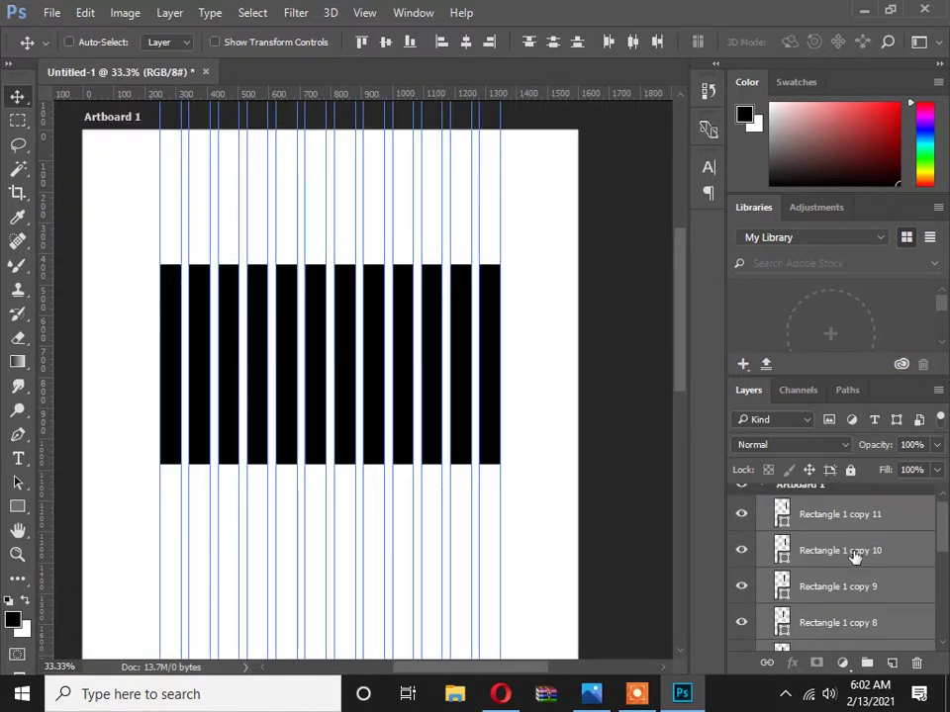
click(170, 13)
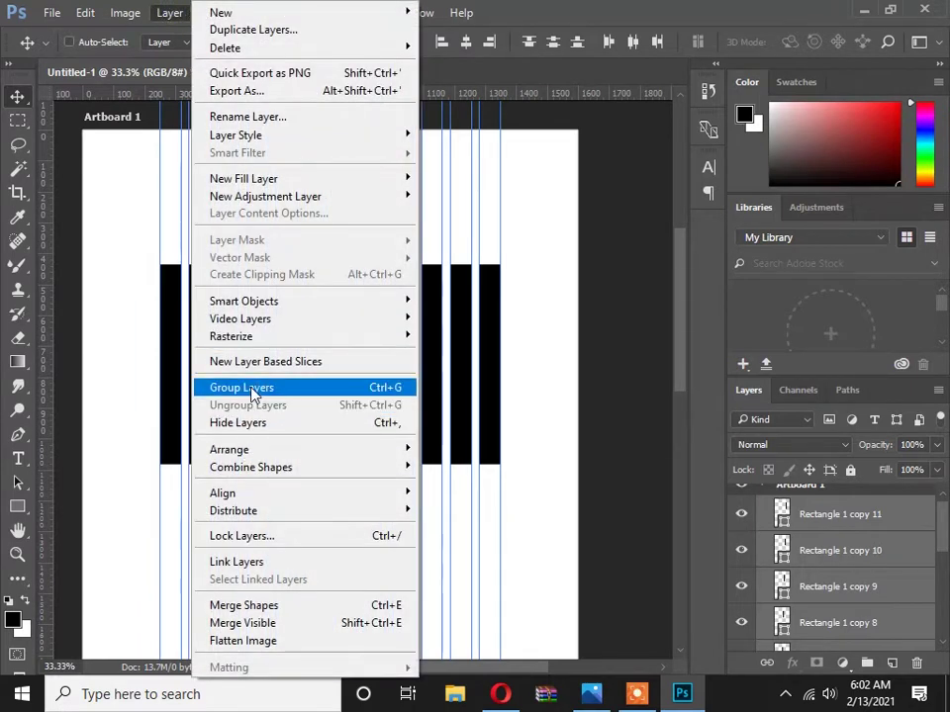
click(298, 395)
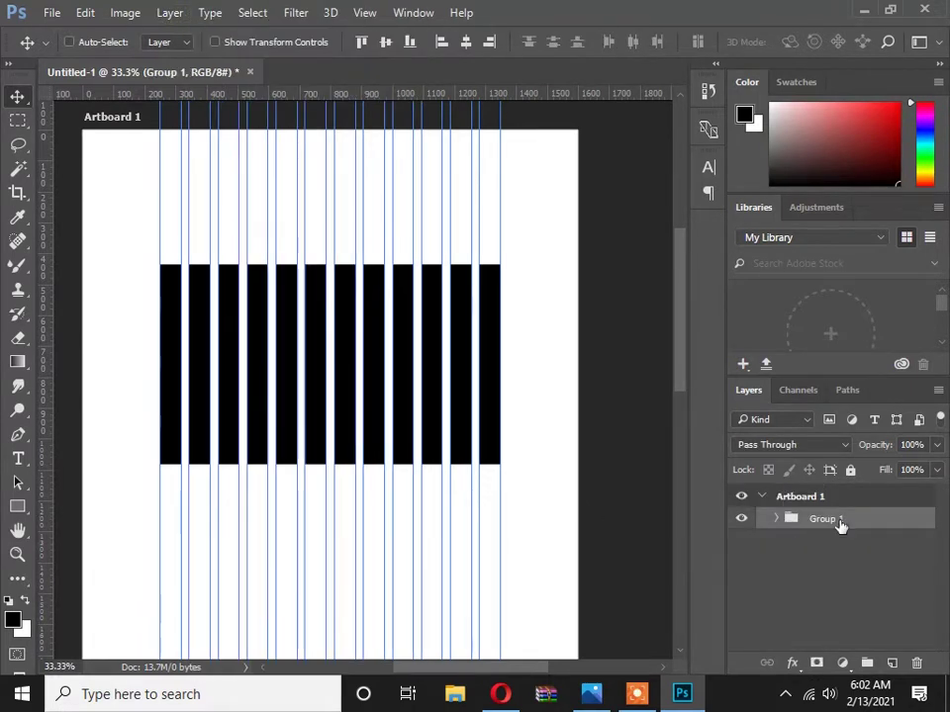
text(Guide line)
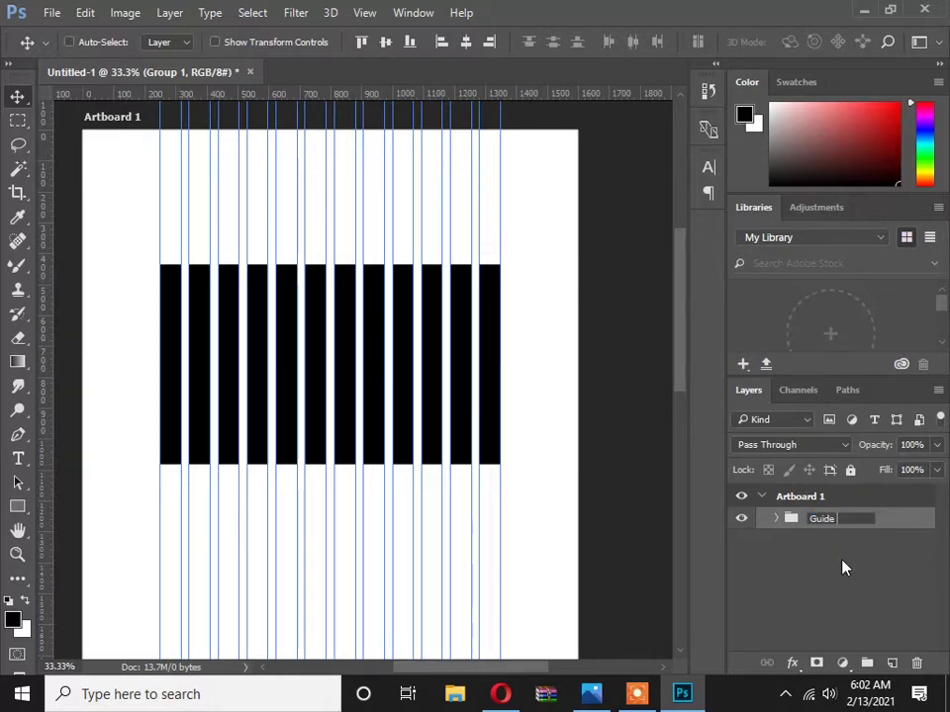
key(Return)
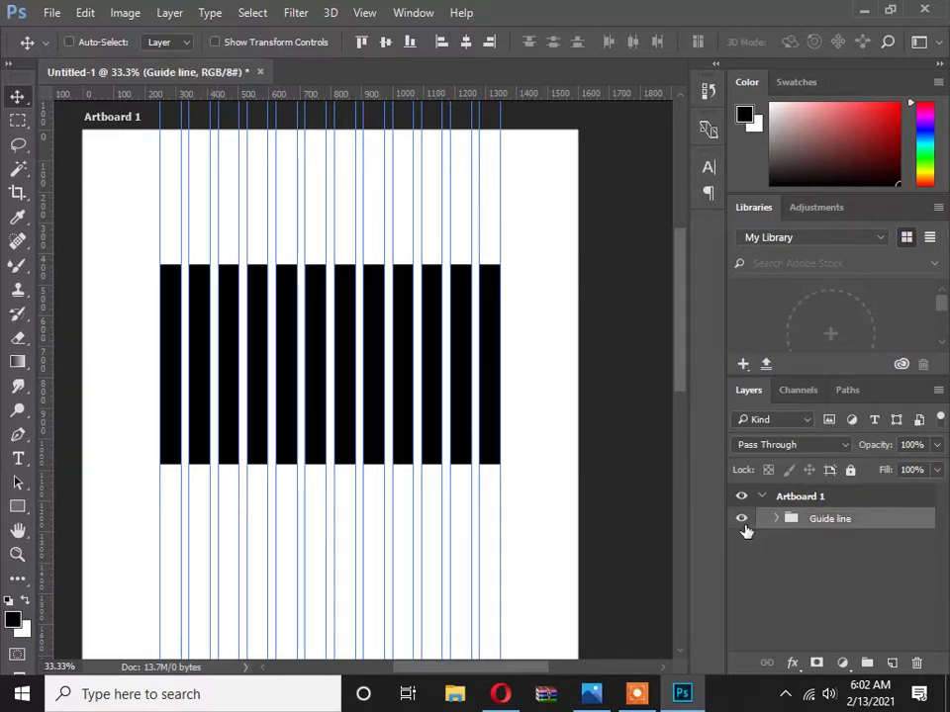
Hide the "Guide line" group and toggle the guides off and back on.
click(743, 525)
scroll(377, 340, up, 3)
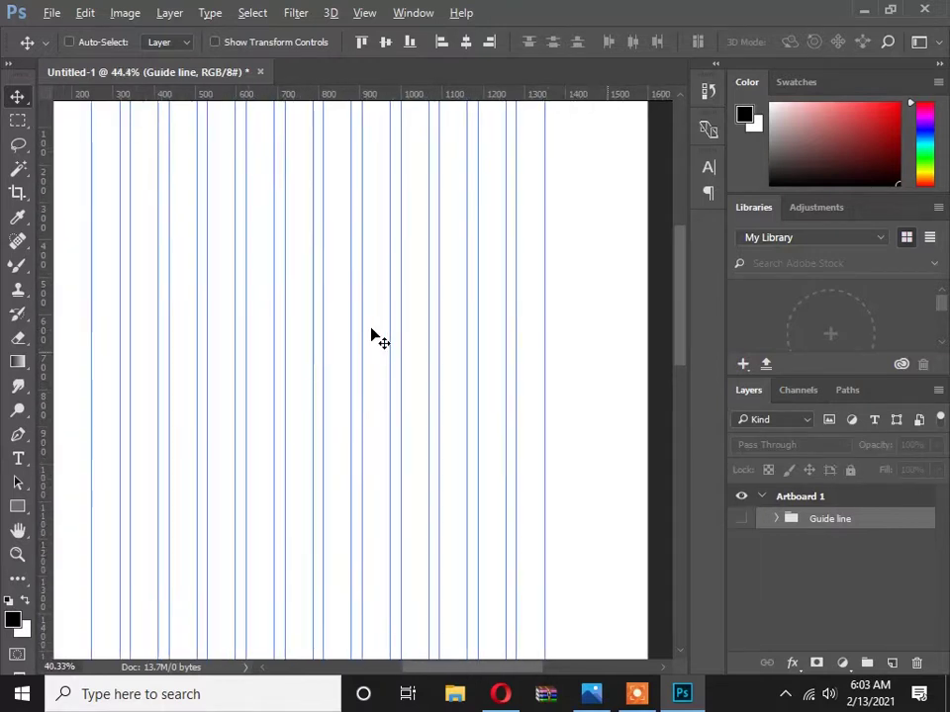
scroll(377, 339, down, 2)
key(ctrl+h)
key(ctrl+h)
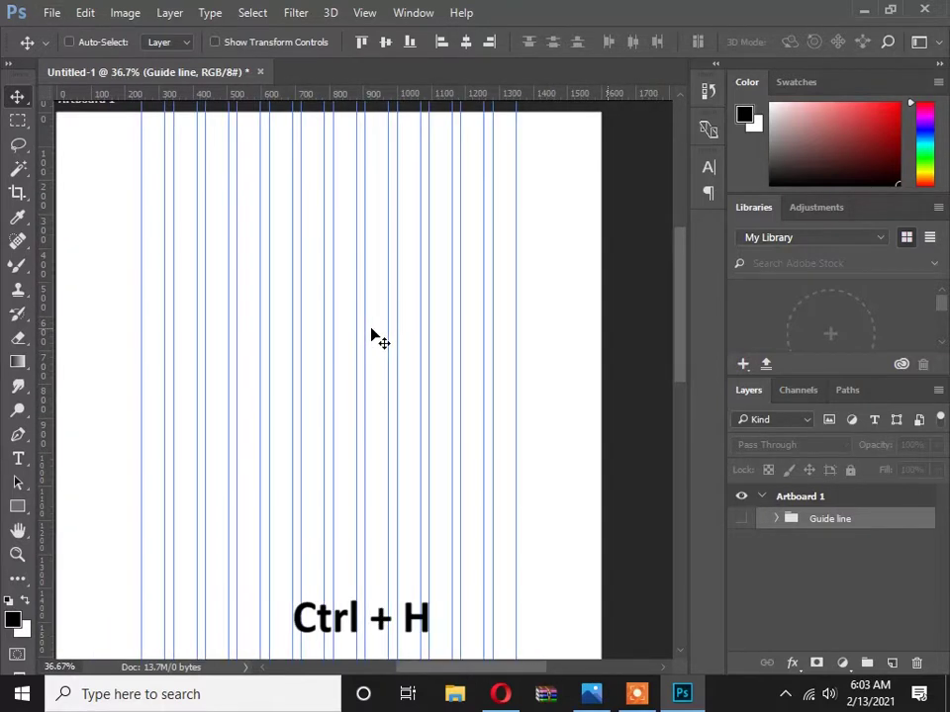
scroll(322, 327, down, 3)
scroll(286, 327, up, 1)
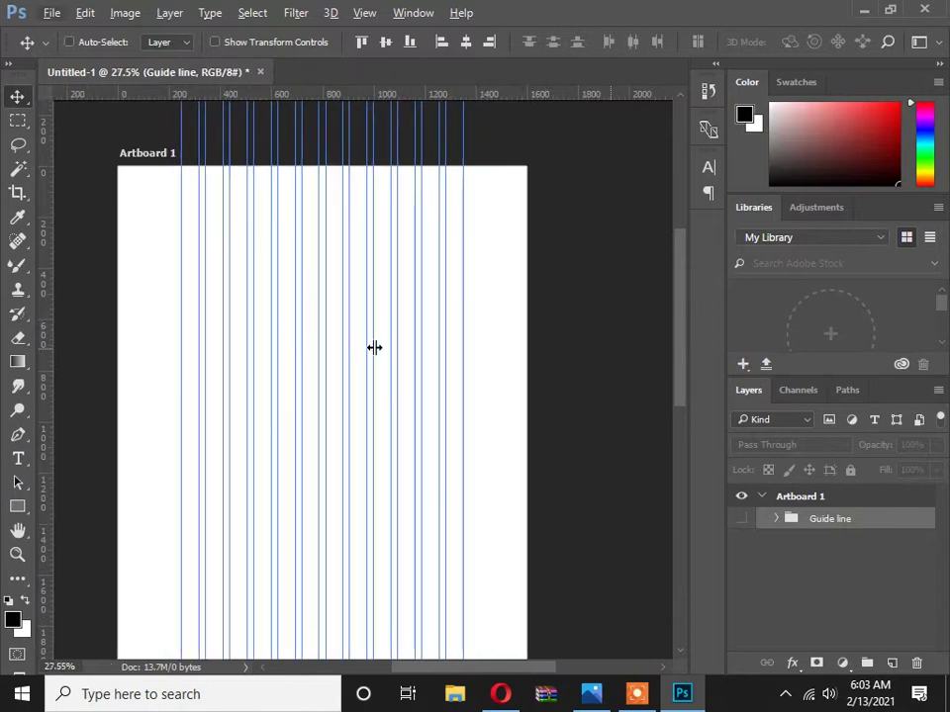
scroll(373, 352, up, 1)
click(602, 479)
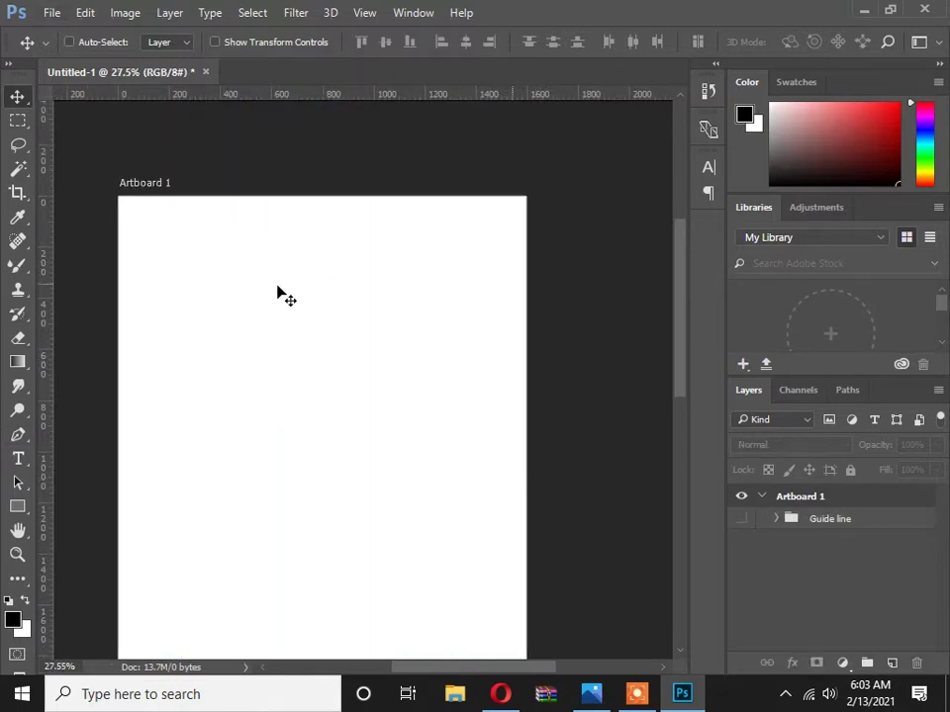
drag(314, 357, 327, 308)
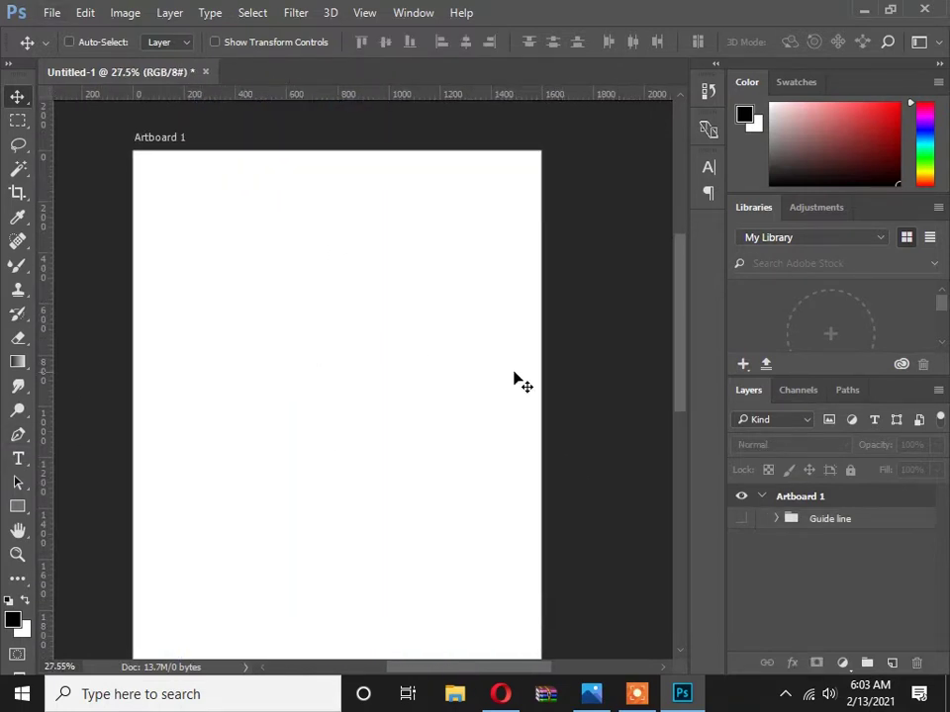
scroll(515, 383, down, 1)
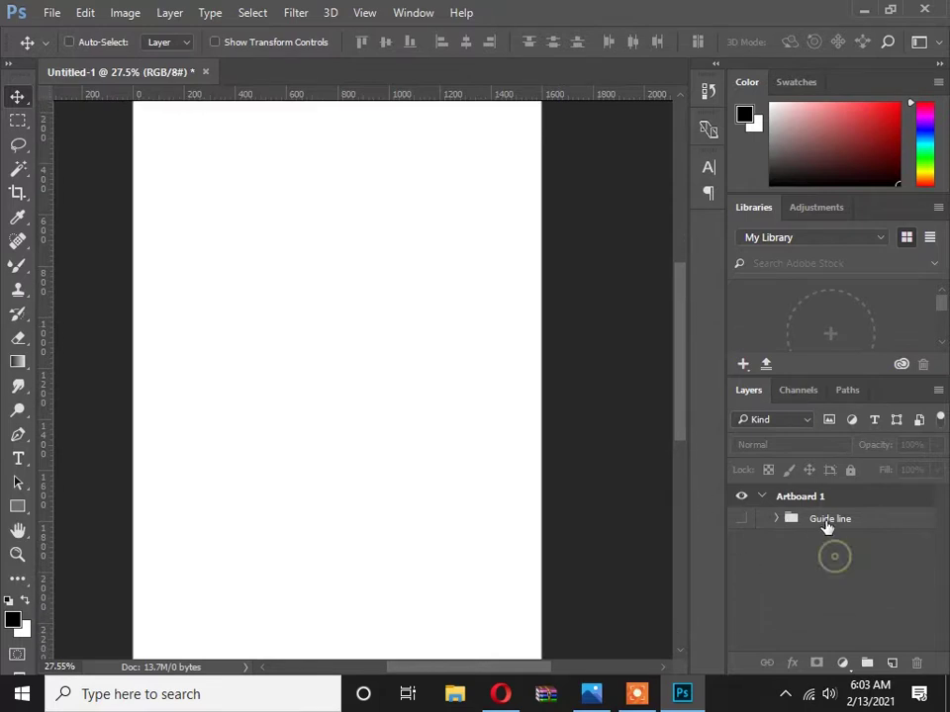
Create a new layer above the "Guide line" group and fill it with black.
click(827, 523)
click(891, 663)
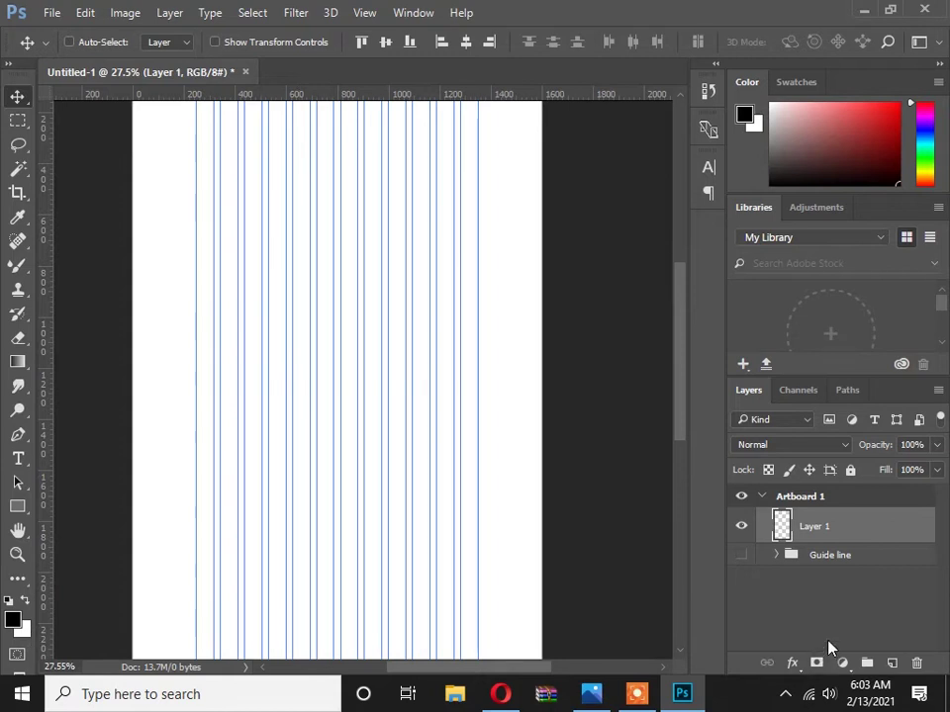
key(alt+BackSpace)
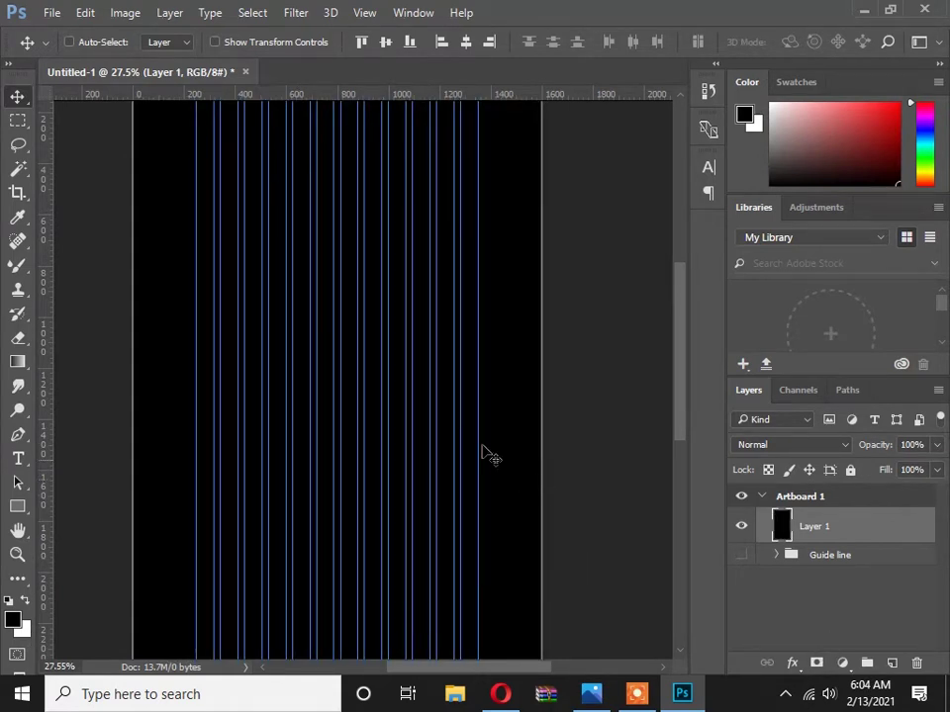
Choose a light pink foreground color and fill Layer 1 with it.
click(15, 618)
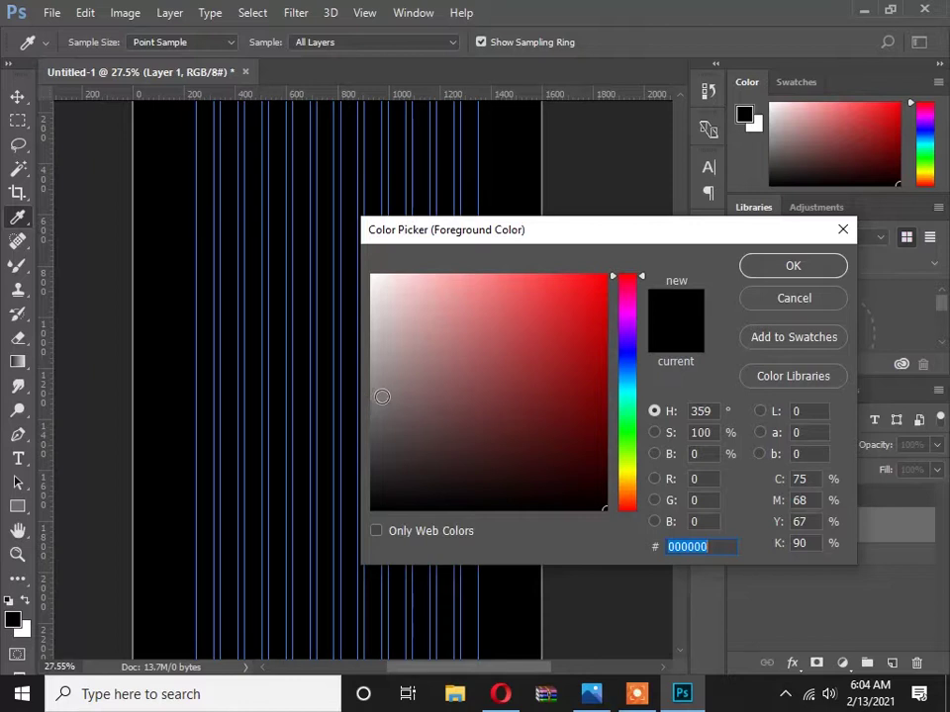
click(377, 390)
click(432, 297)
click(416, 287)
click(412, 283)
click(776, 265)
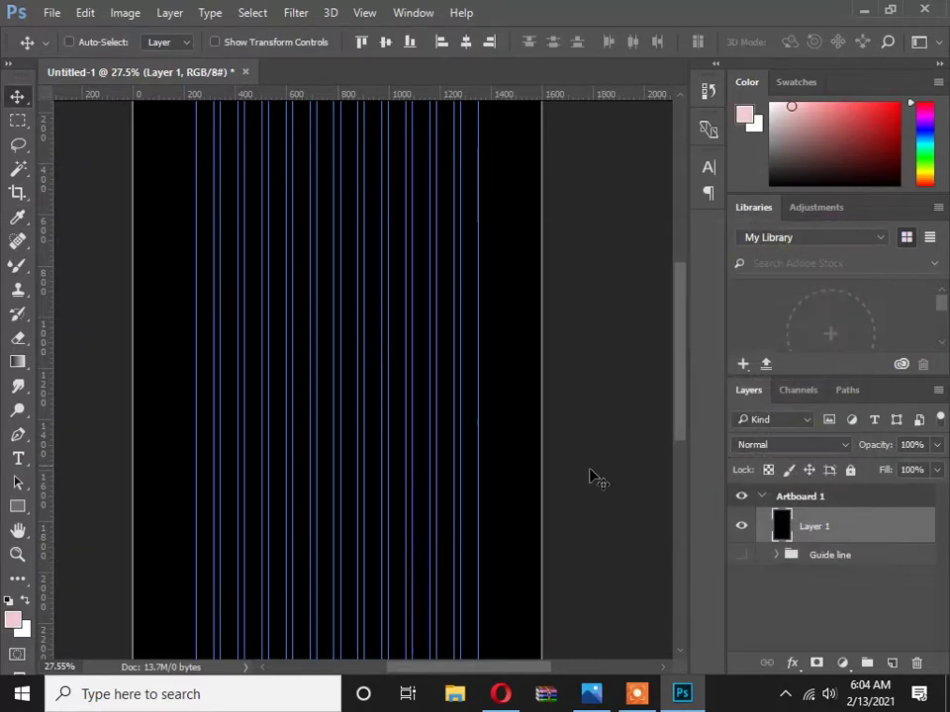
key(alt+BackSpace)
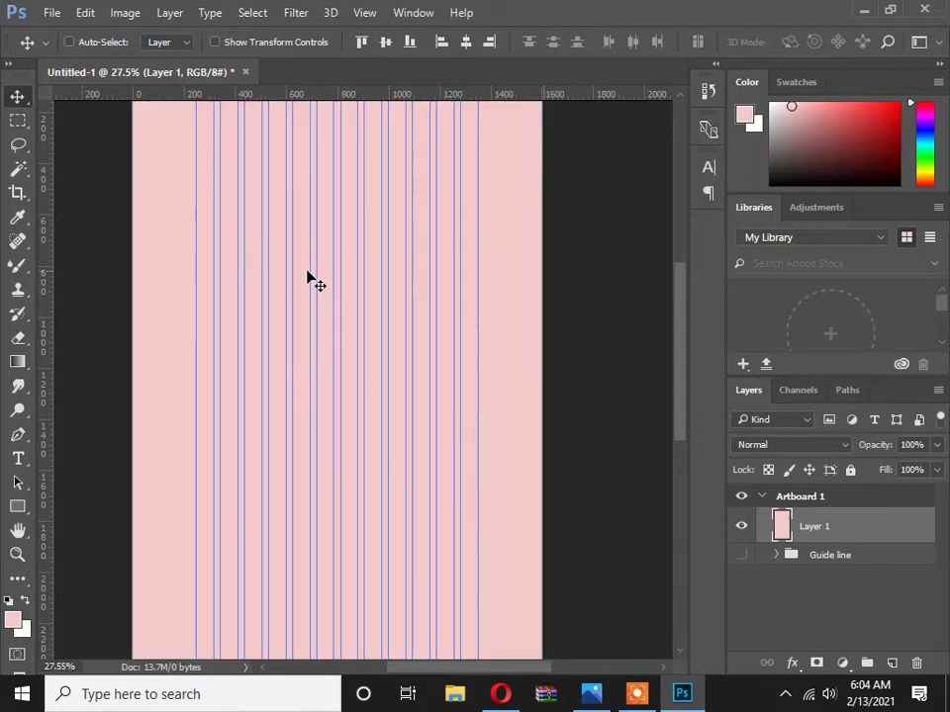
Choose a paler, greyish pink foreground color and refill Layer 1 with it.
drag(314, 395, 313, 417)
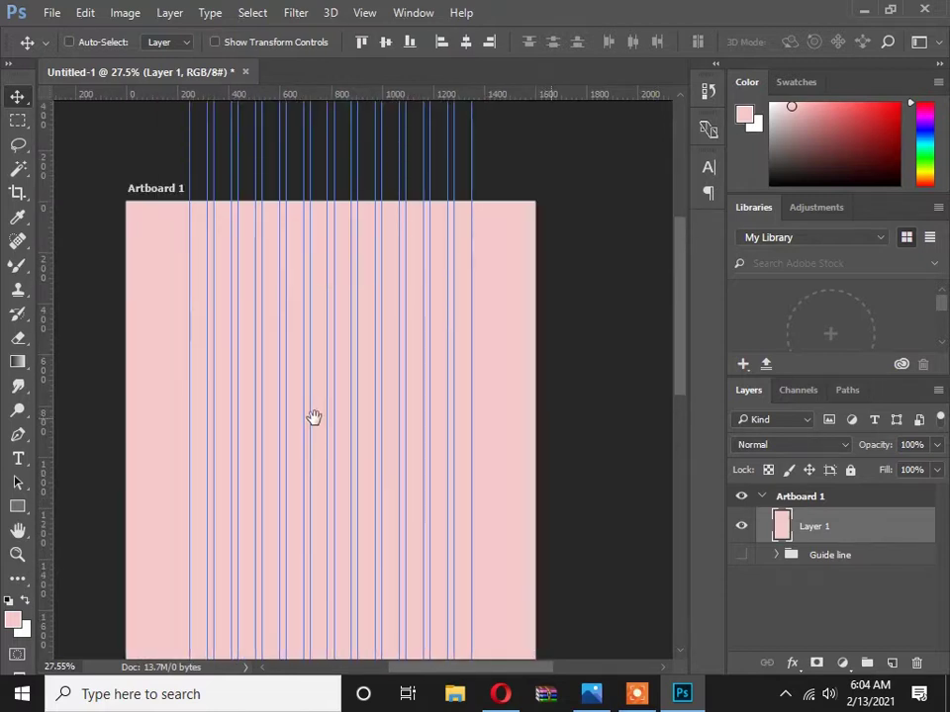
click(15, 625)
click(394, 302)
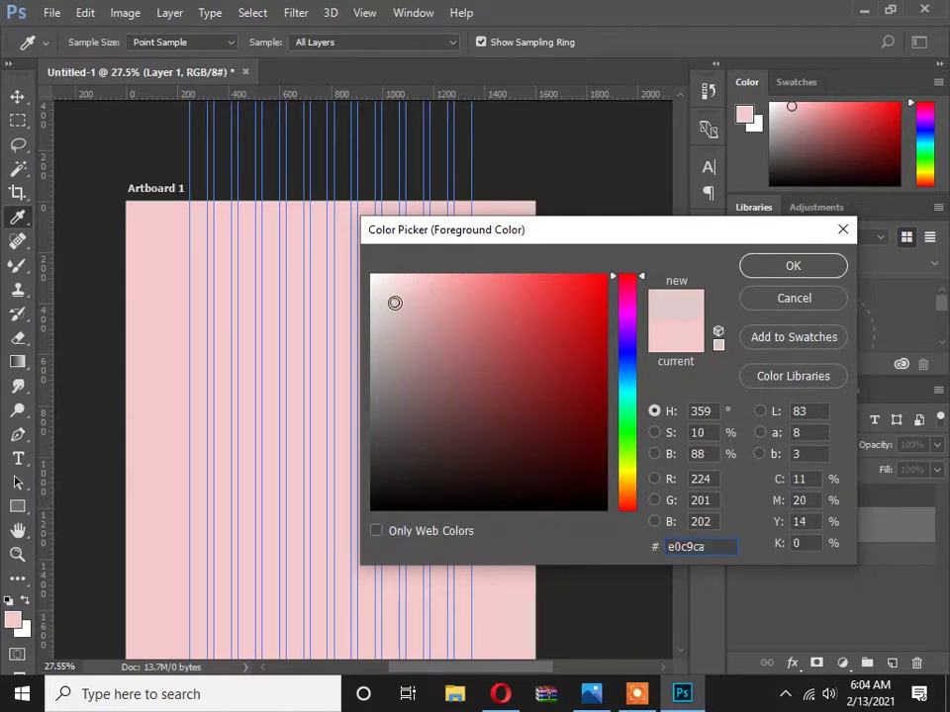
drag(394, 302, 388, 303)
click(792, 266)
key(v)
key(alt+BackSpace)
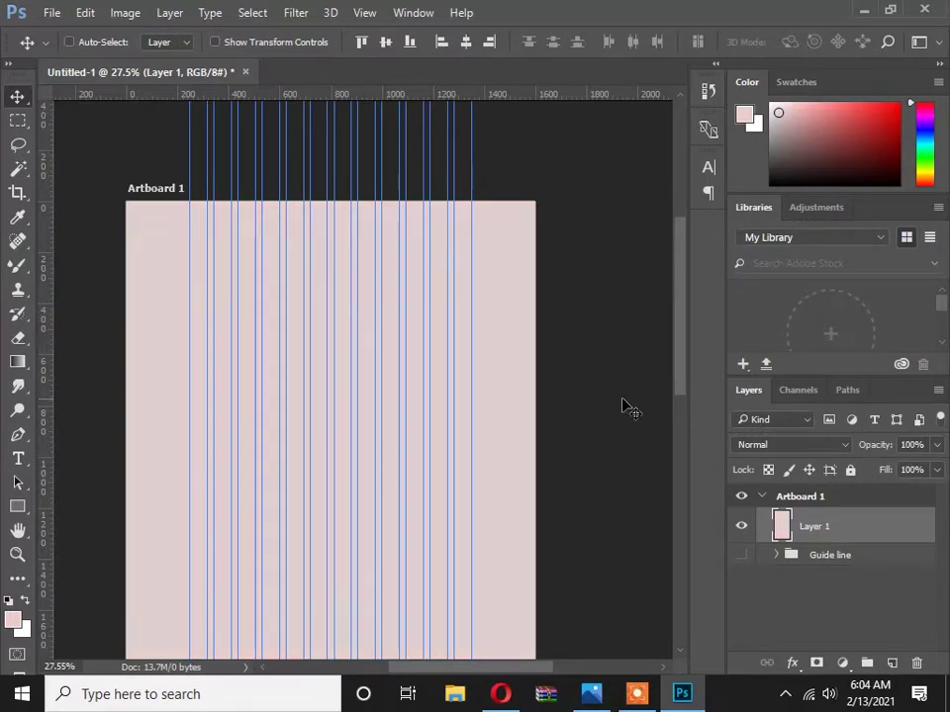
alt+click(395, 332)
drag(360, 343, 382, 323)
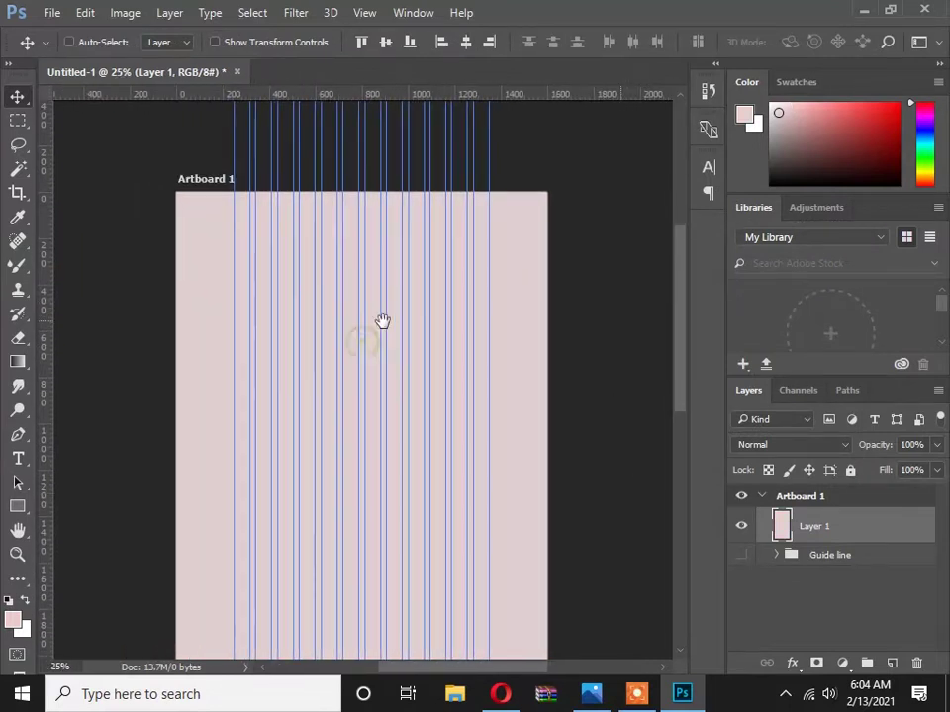
ctrl+click(372, 286)
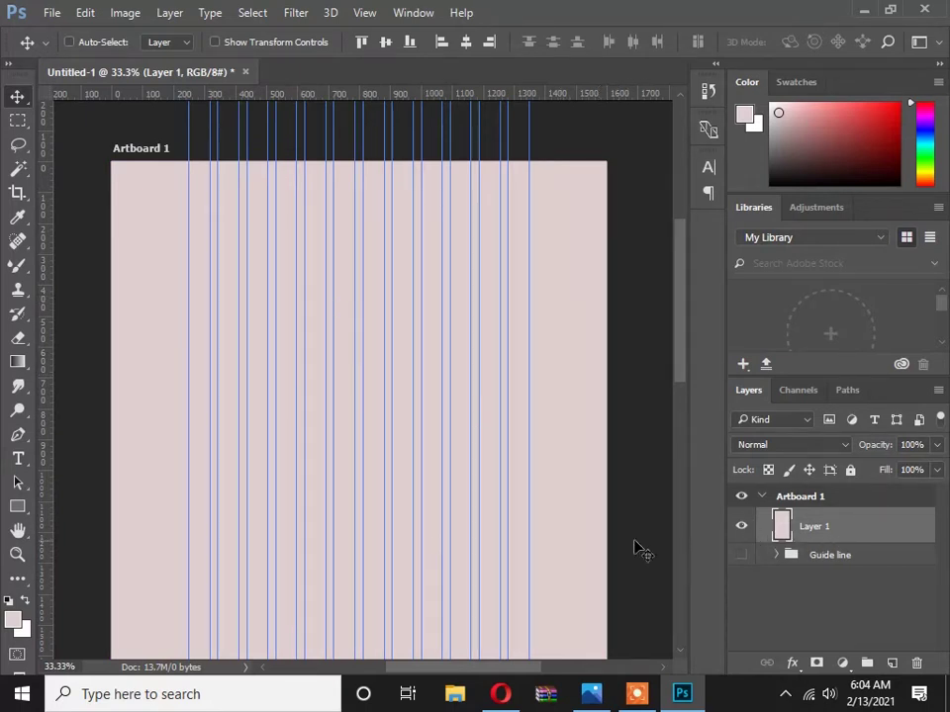
scroll(388, 465, down, 3)
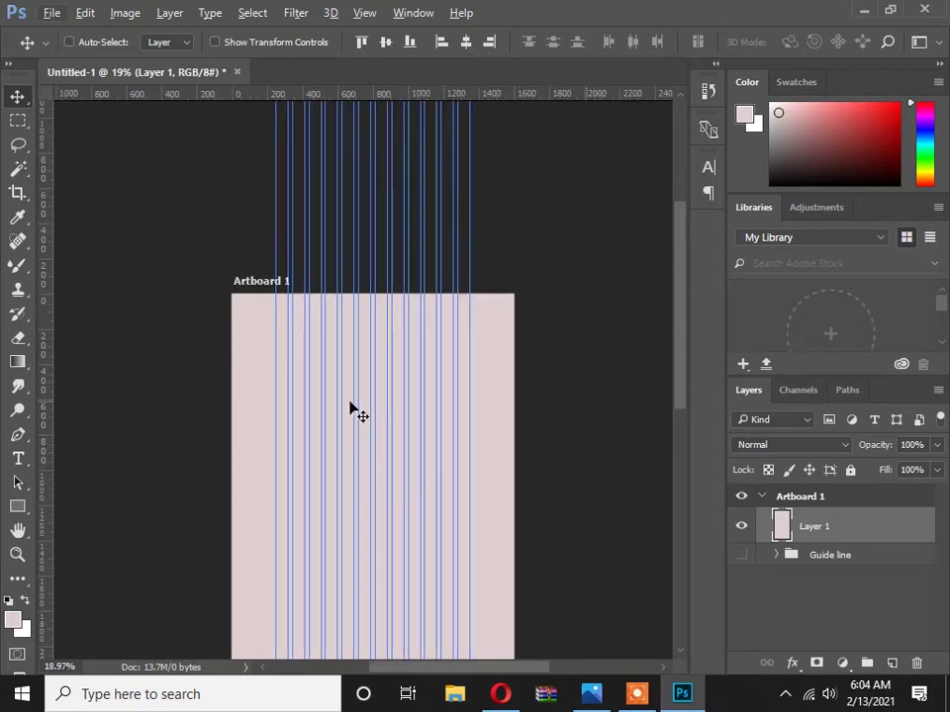
ctrl+click(347, 354)
ctrl+click(347, 355)
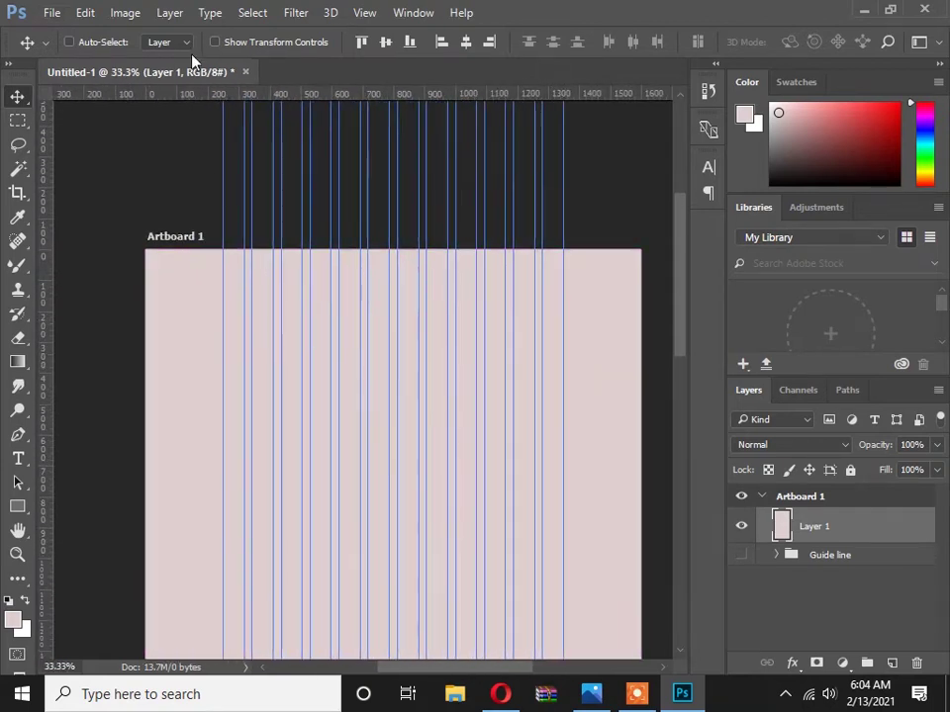
Apply the Film Grain filter from the Filter Gallery to Layer 1 with Grain 4 and Highlight Area 1.
click(301, 13)
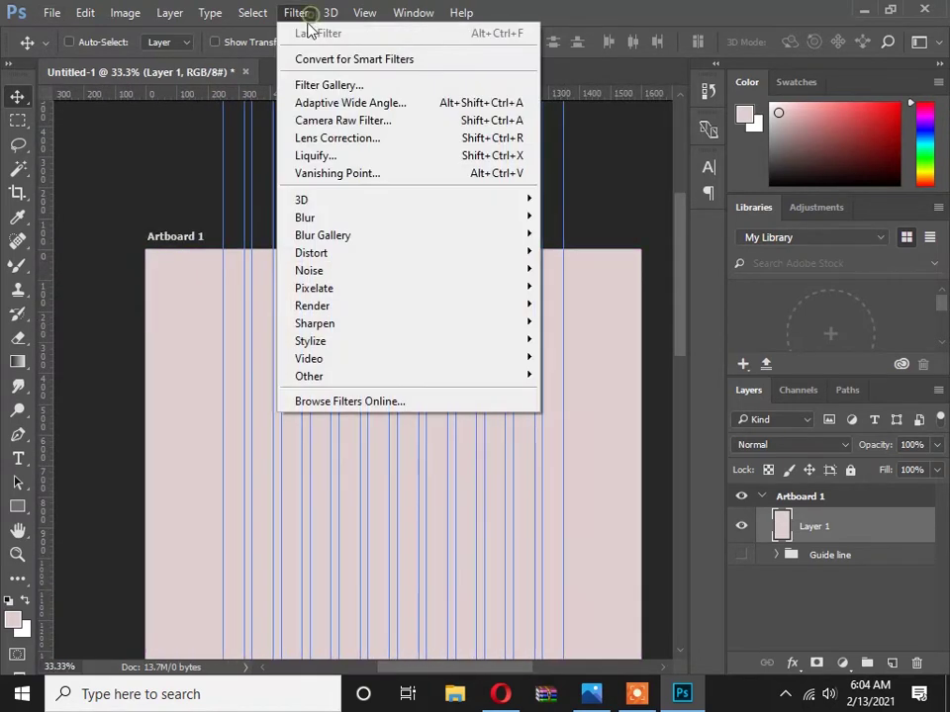
click(319, 89)
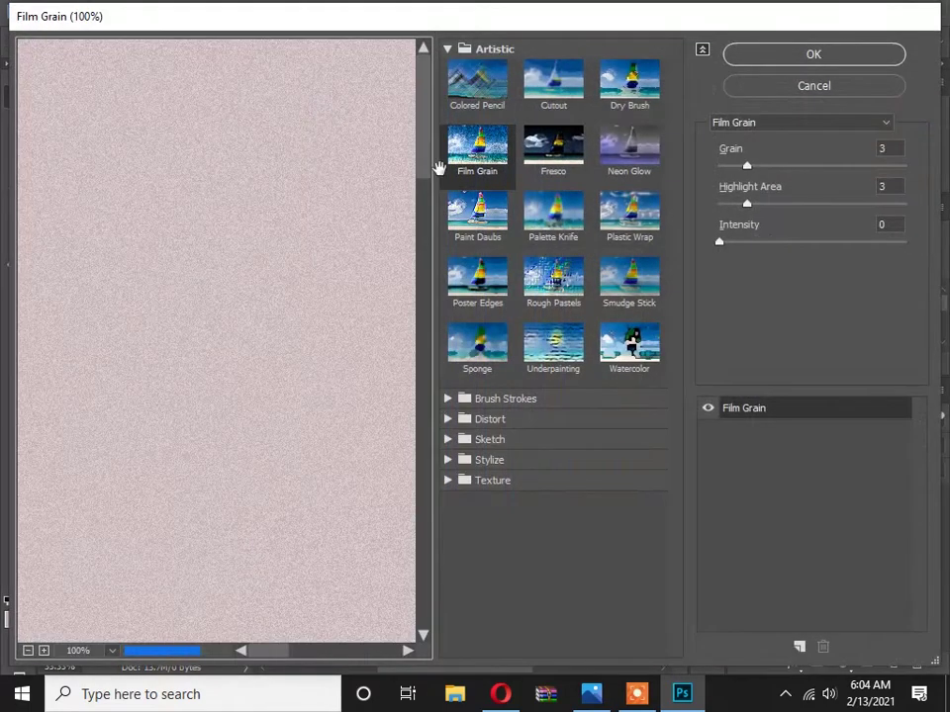
click(537, 155)
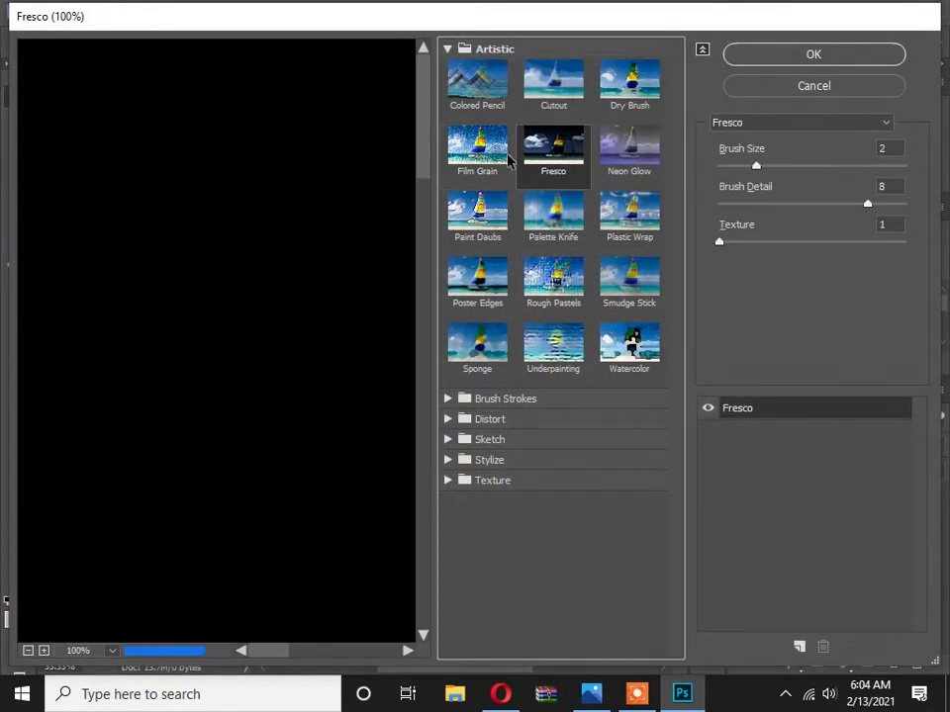
click(477, 154)
drag(771, 166, 734, 207)
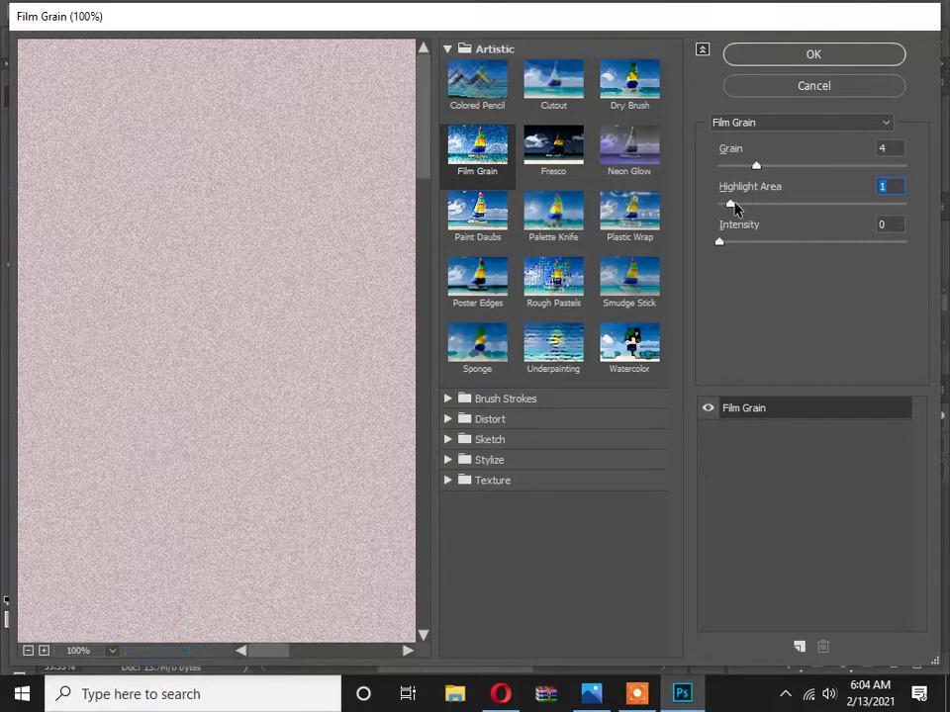
click(769, 57)
scroll(390, 271, down, 5)
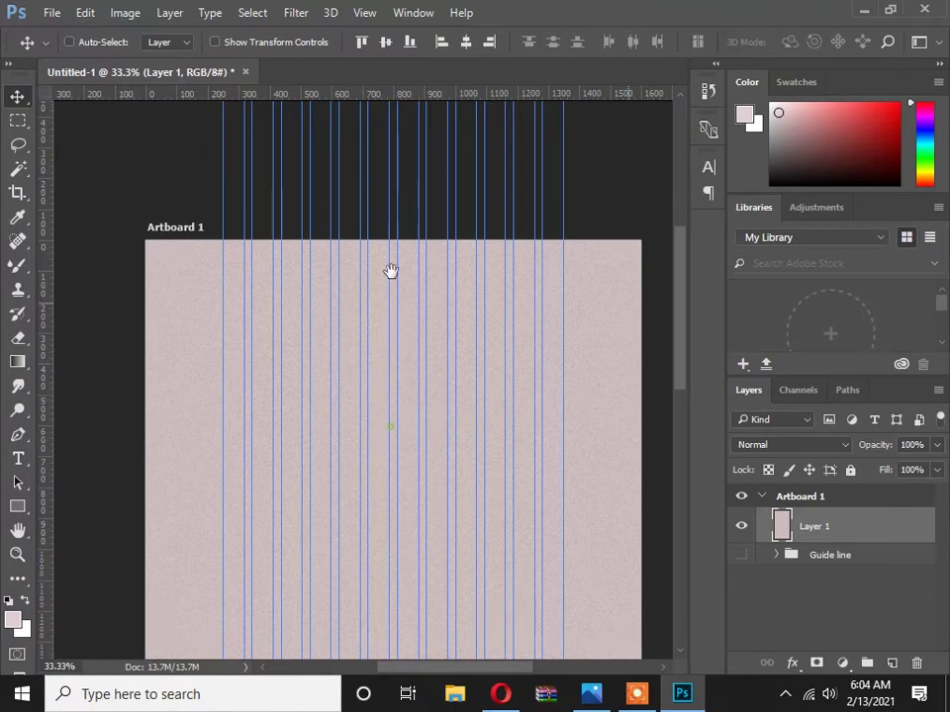
scroll(331, 313, up, 1)
scroll(330, 314, down, 1)
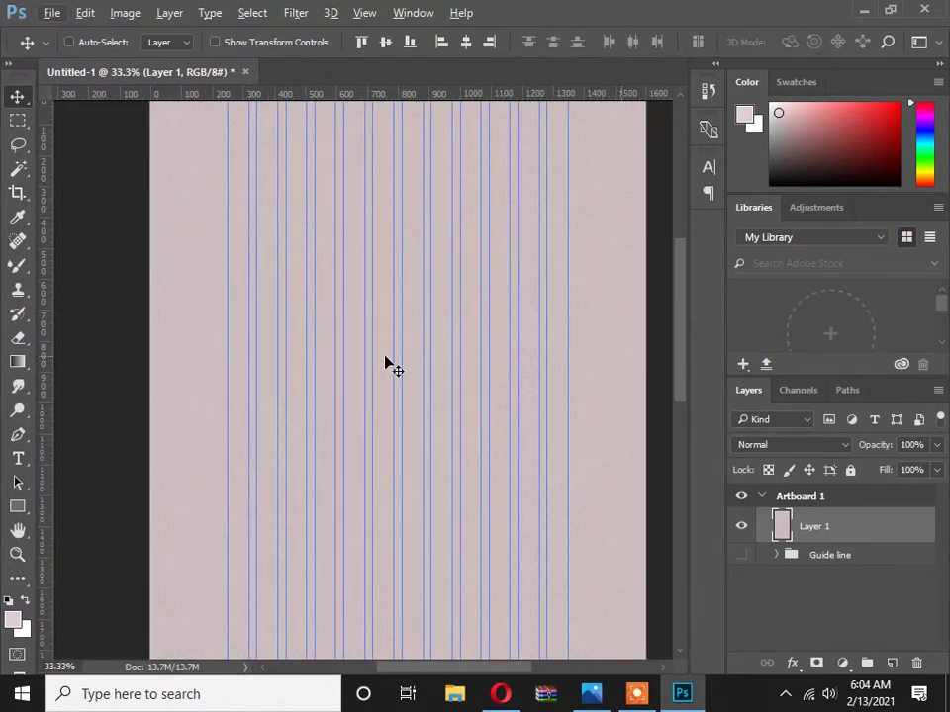
scroll(386, 365, down, 4)
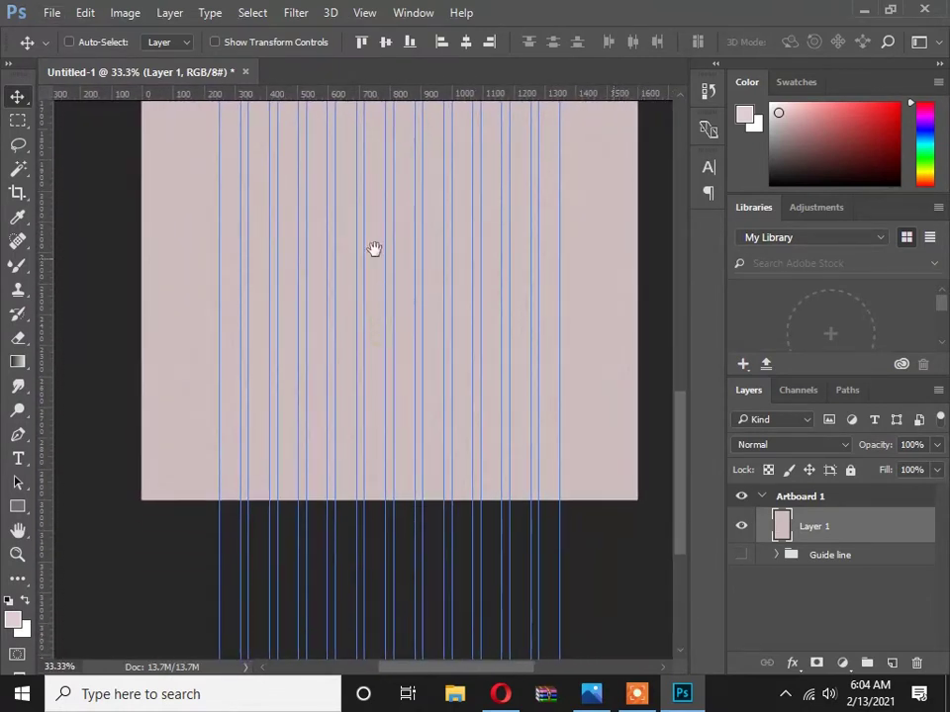
scroll(373, 250, up, 5)
scroll(362, 400, up, 1)
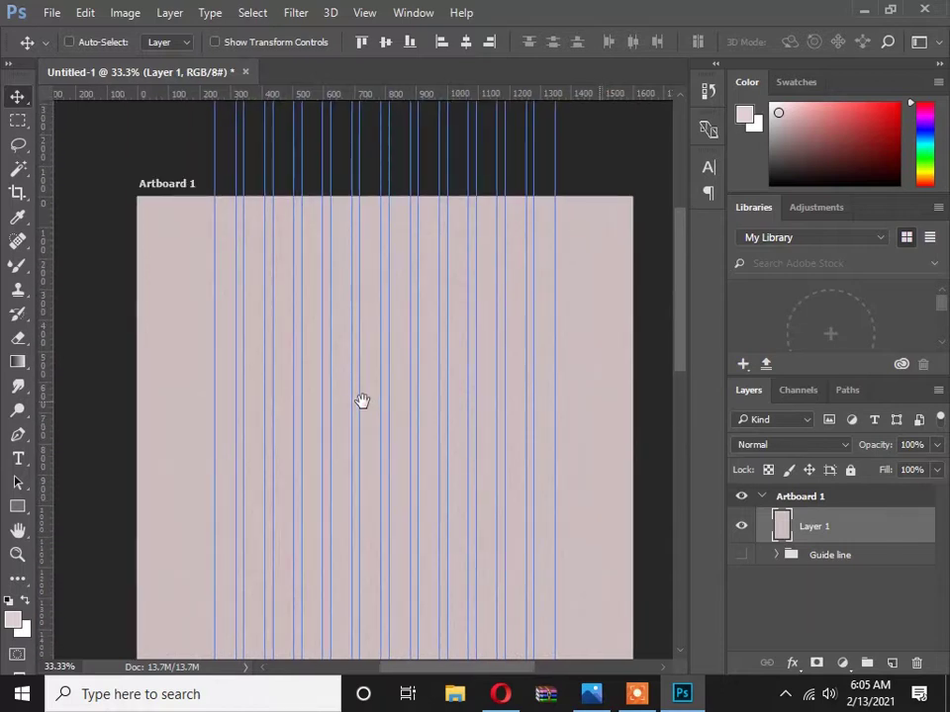
scroll(356, 339, down, 2)
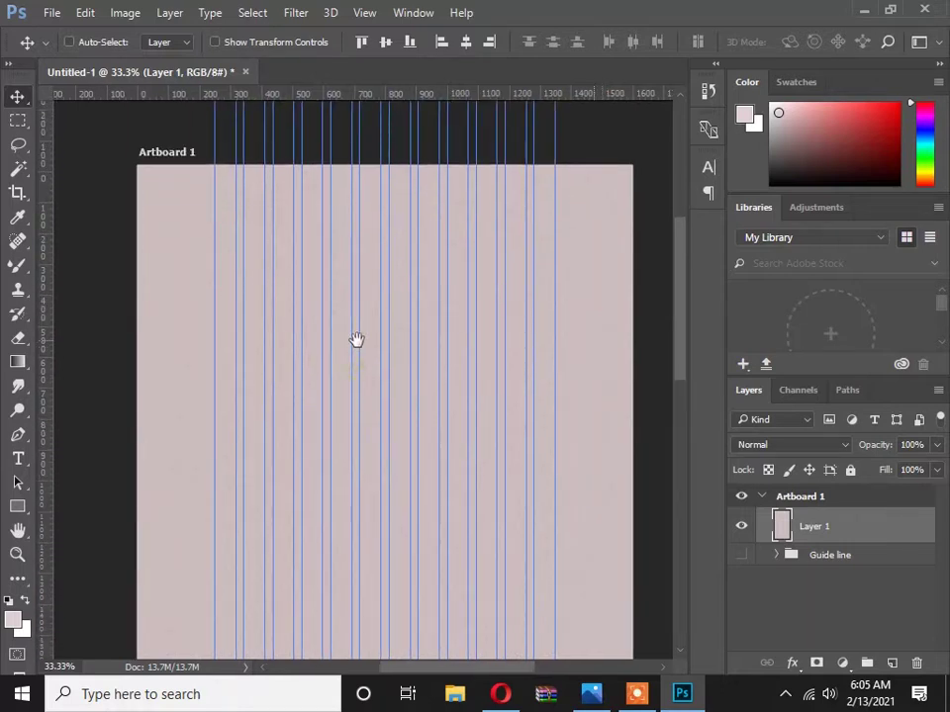
Create an 1100 x 100 px pink rectangle shape spanning the column grid in the upper part of the artboard.
click(16, 508)
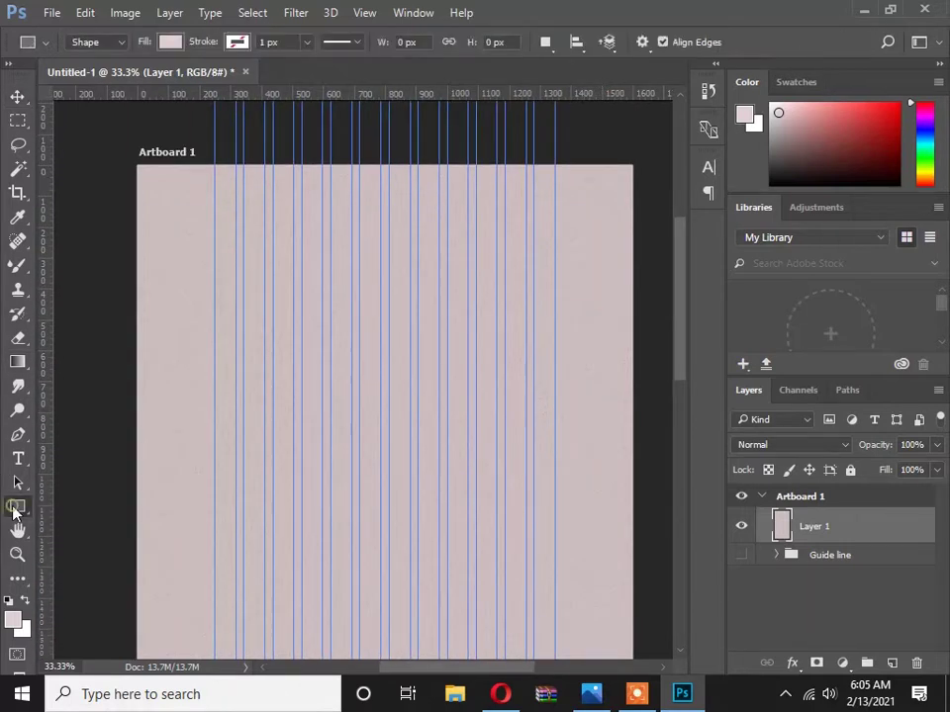
click(211, 241)
text(1100)
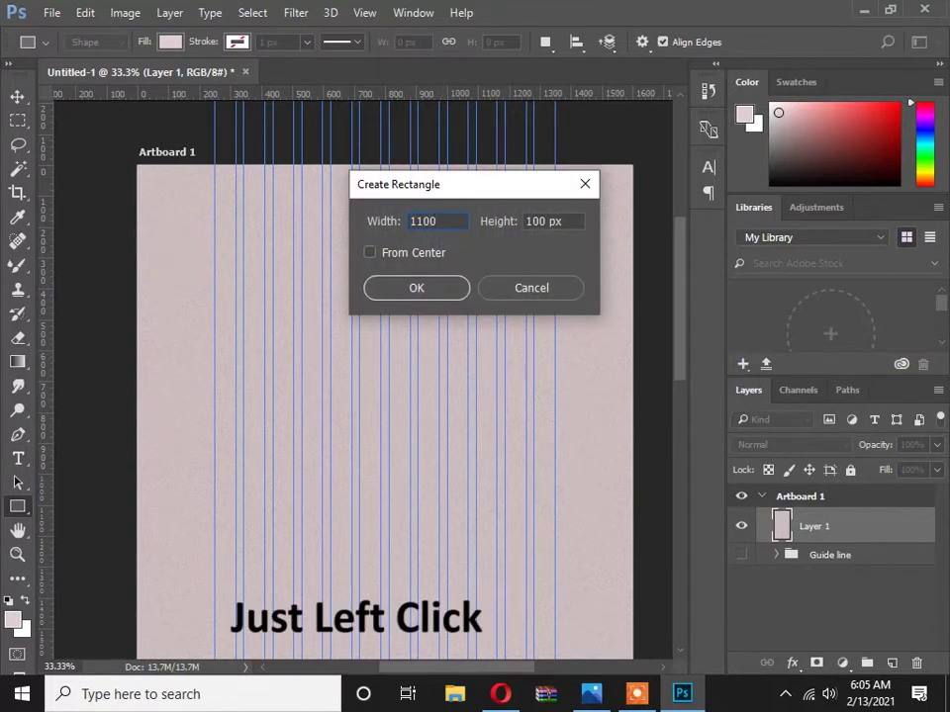
click(416, 286)
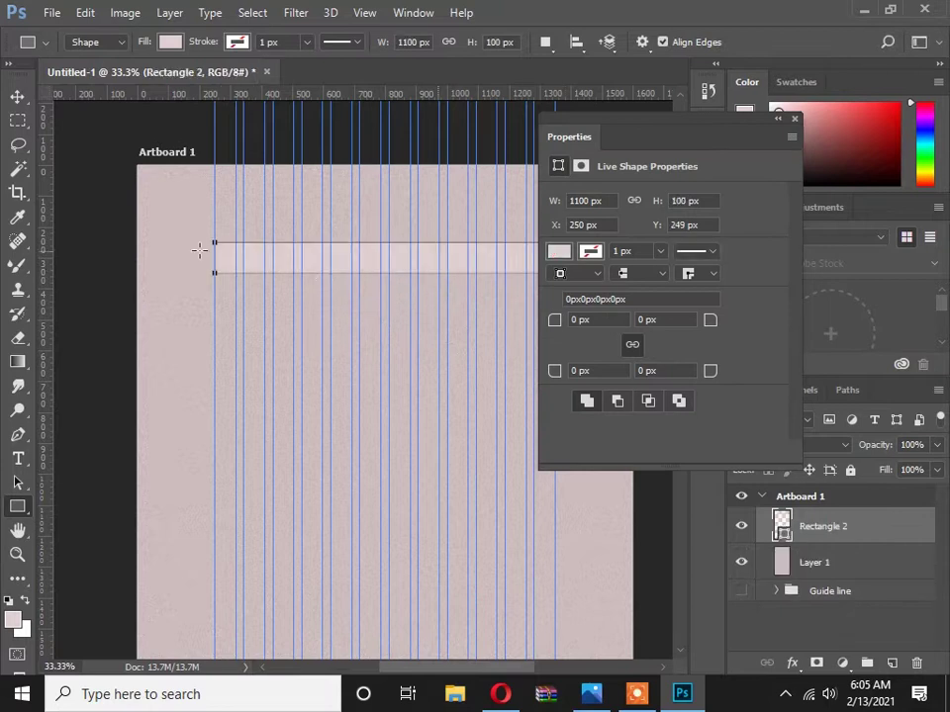
click(17, 96)
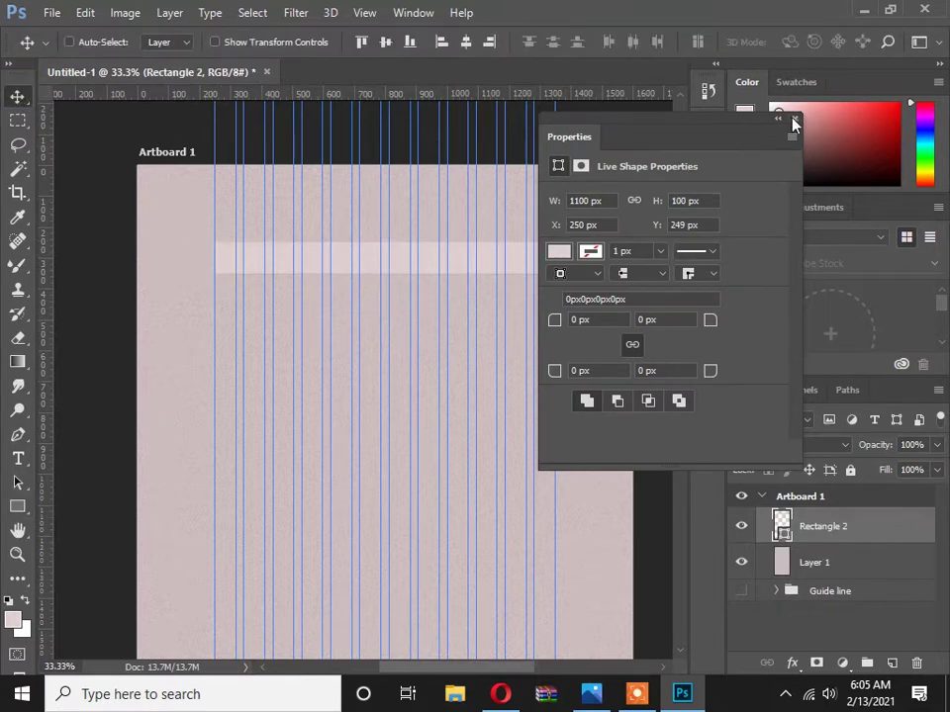
click(792, 121)
scroll(409, 276, up, 1)
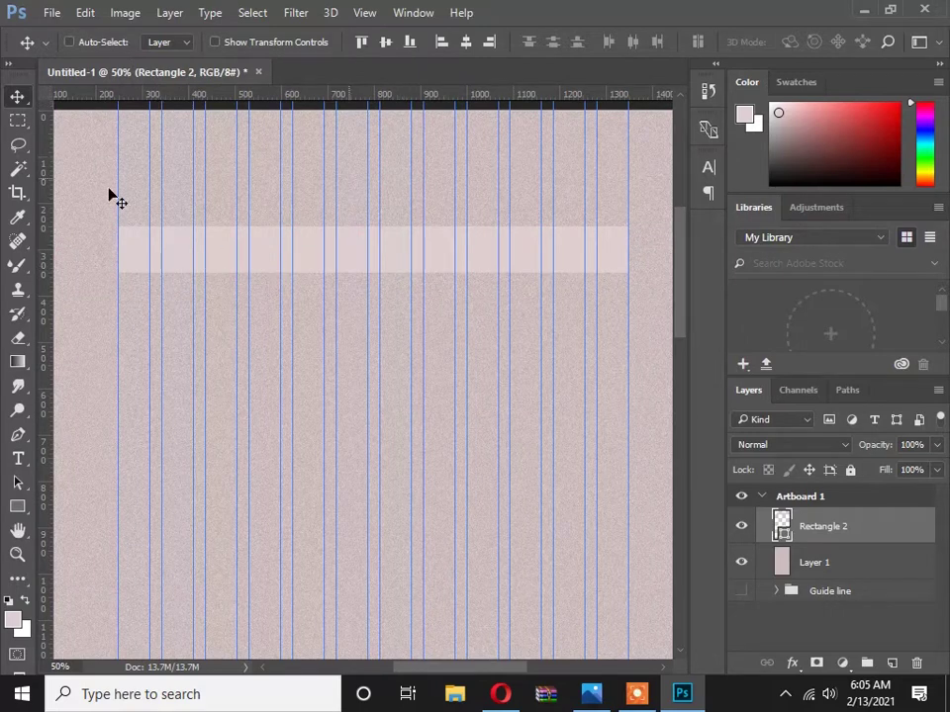
key(ctrl+a)
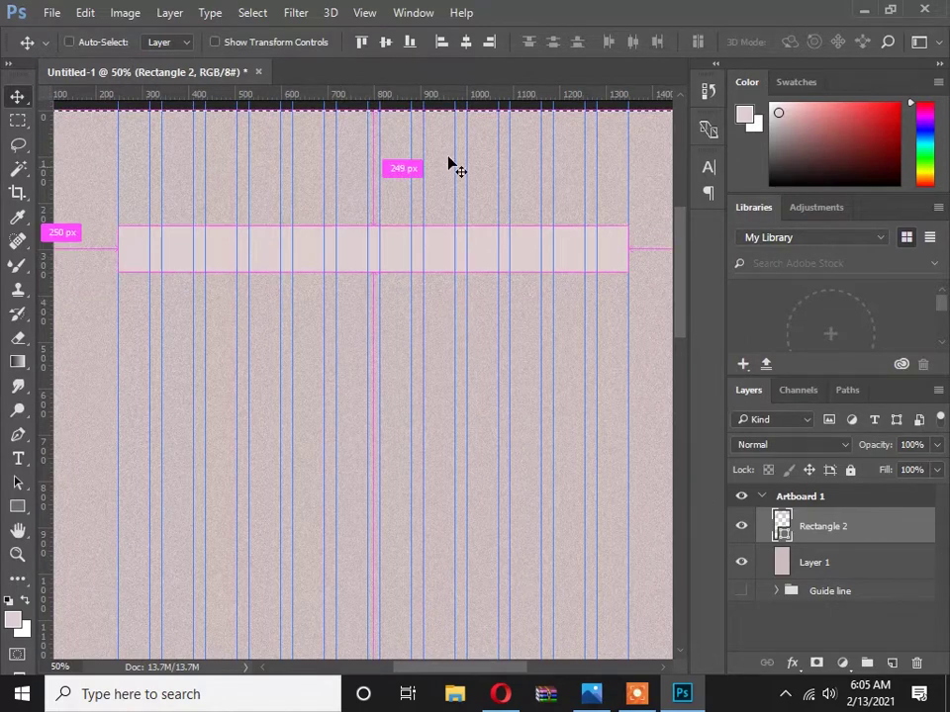
key(ctrl+d)
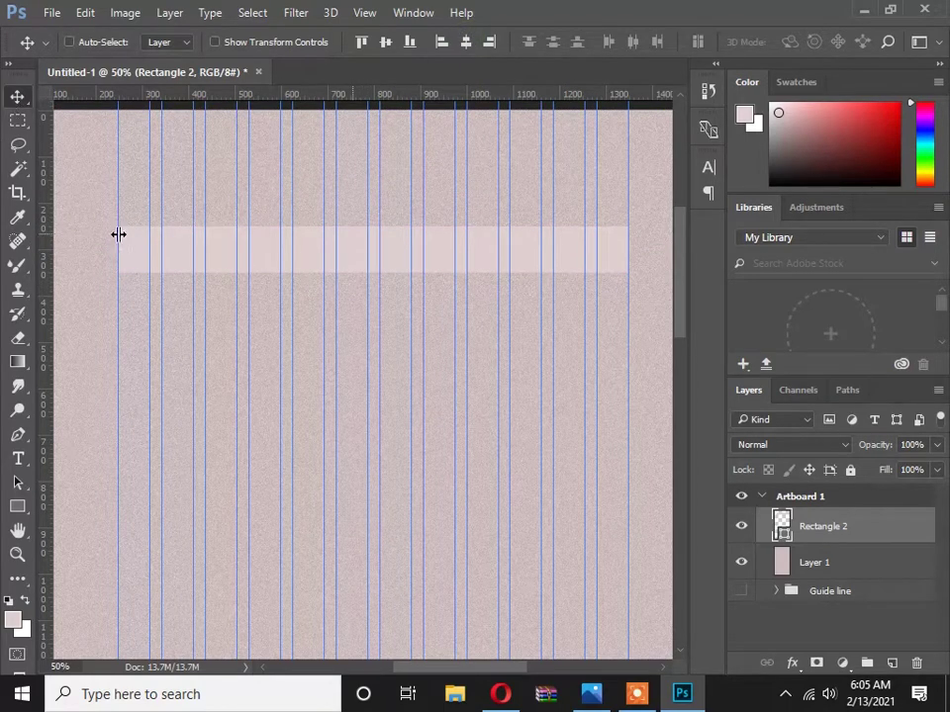
Stretch Rectangle 2 vertically with Free Transform and set its height to 2500 px.
scroll(311, 290, down, 2)
key(ctrl)
key(ctrl+t)
scroll(364, 187, down, 3)
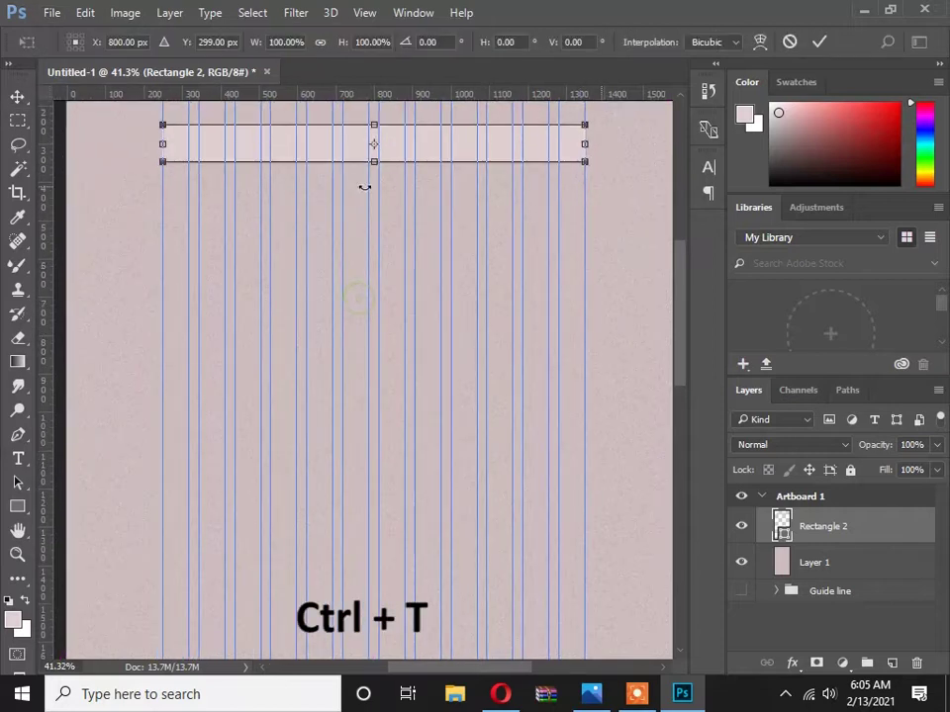
drag(371, 166, 377, 308)
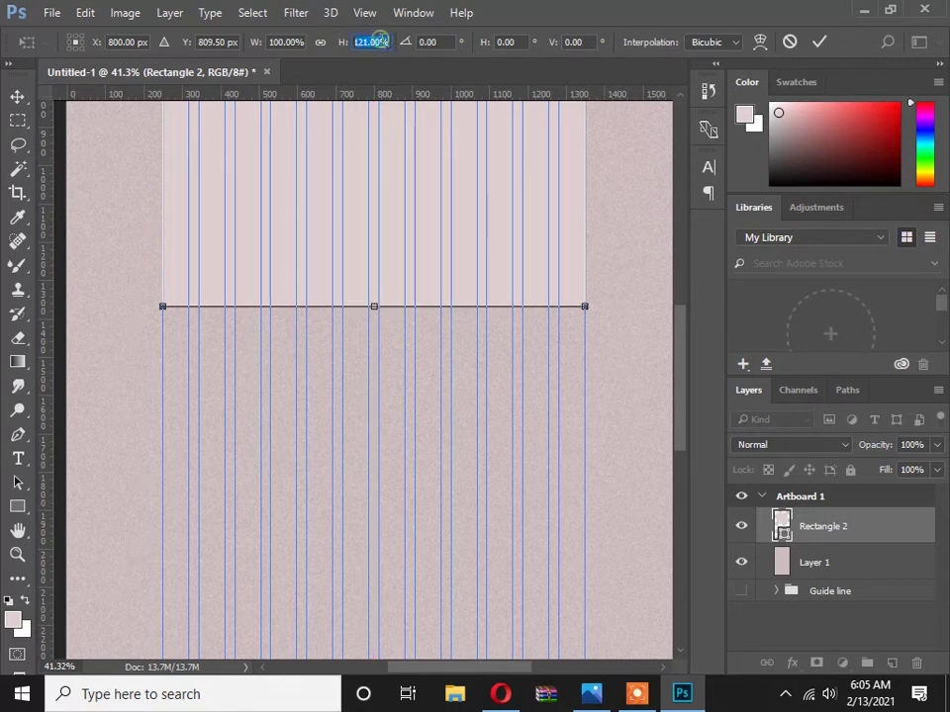
text(2500)
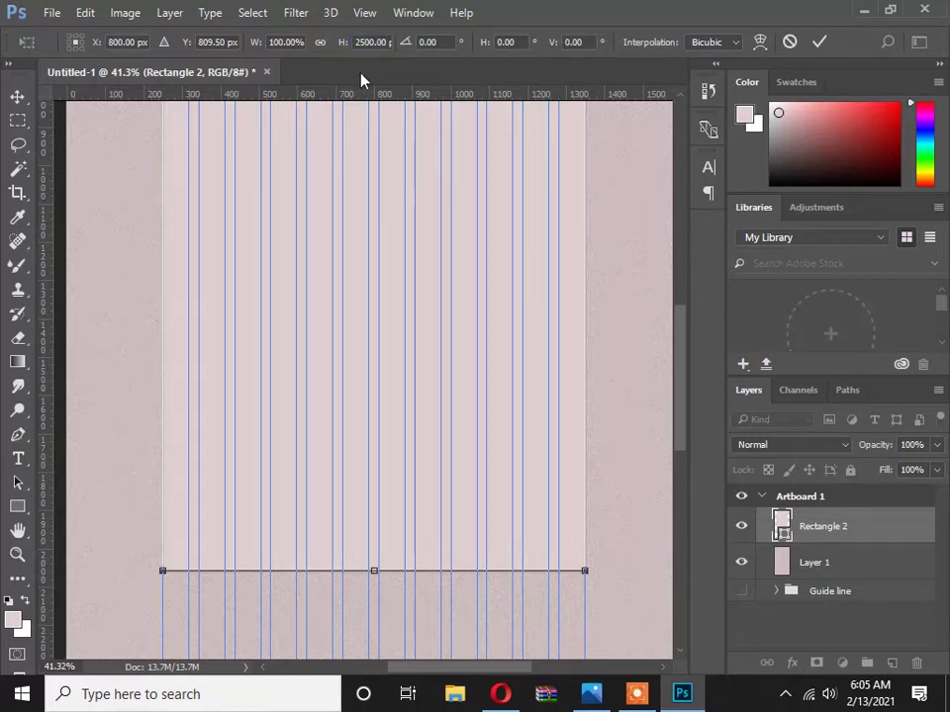
click(817, 41)
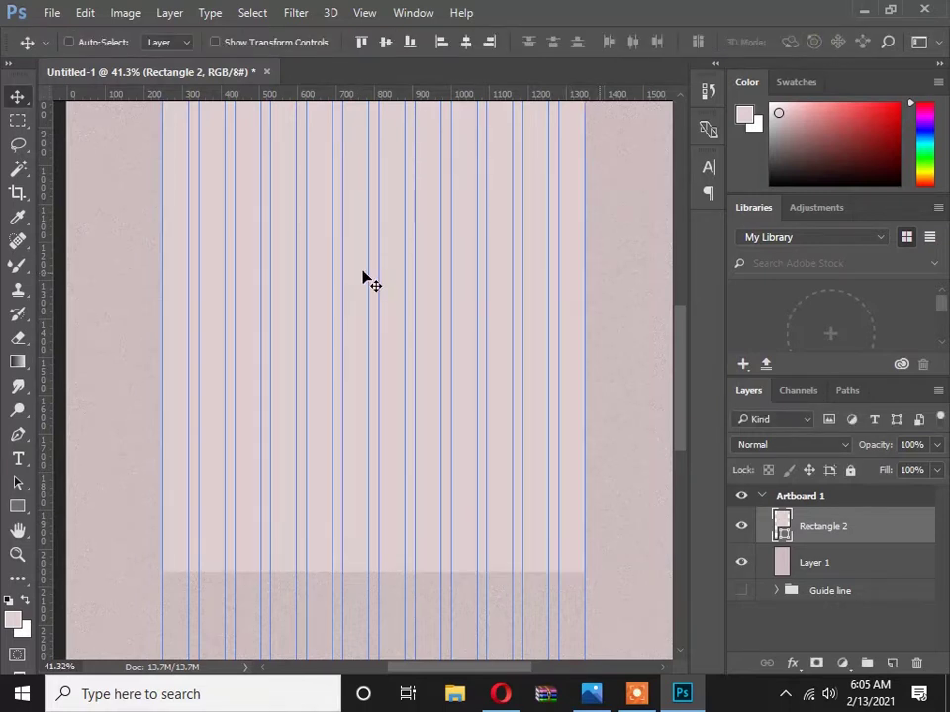
Move Rectangle 2 down to about 245 px below the artboard's top edge and place a horizontal guide along its upper edge.
scroll(343, 375, up, 5)
scroll(226, 292, down, 2)
drag(250, 302, 252, 420)
drag(306, 95, 303, 340)
scroll(302, 297, down, 3)
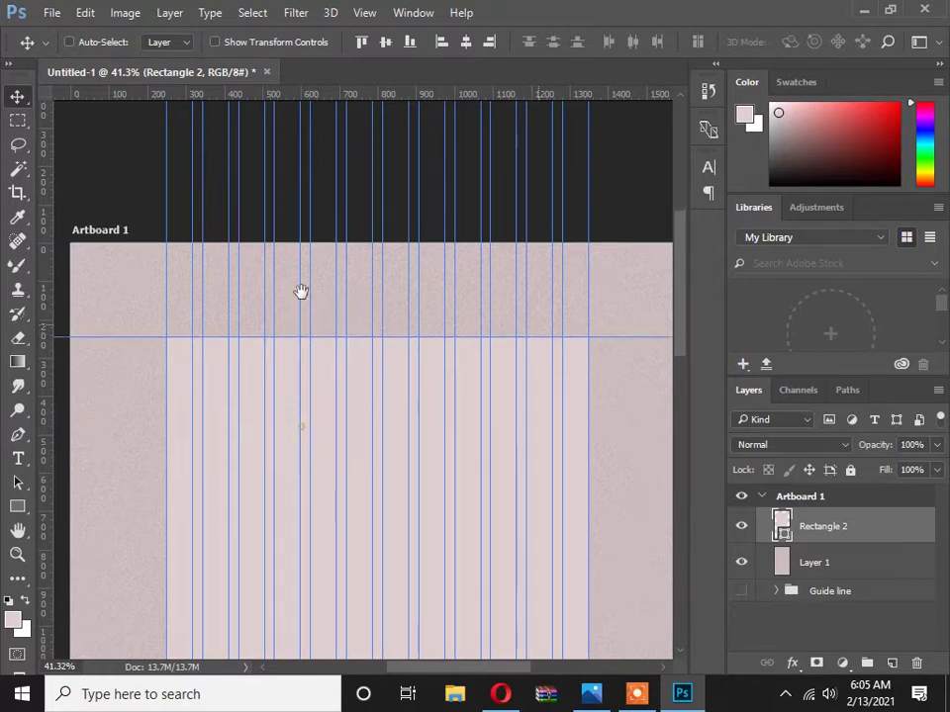
Set the height of Rectangle 2 to 2000 px with Free Transform.
scroll(293, 344, down, 2)
drag(318, 443, 303, 219)
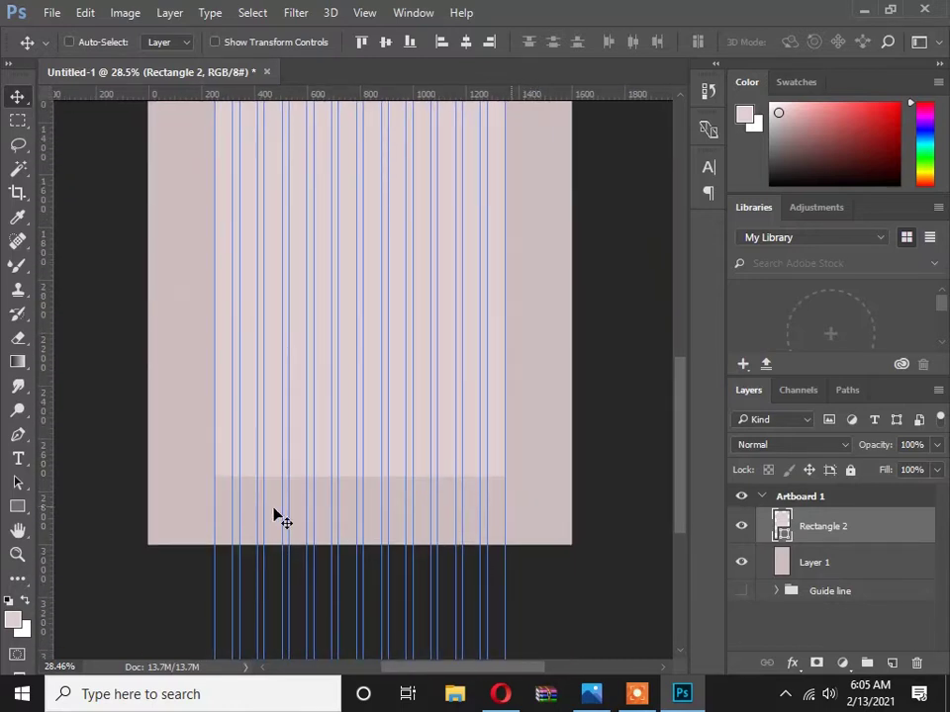
right_click(270, 473)
key(Escape)
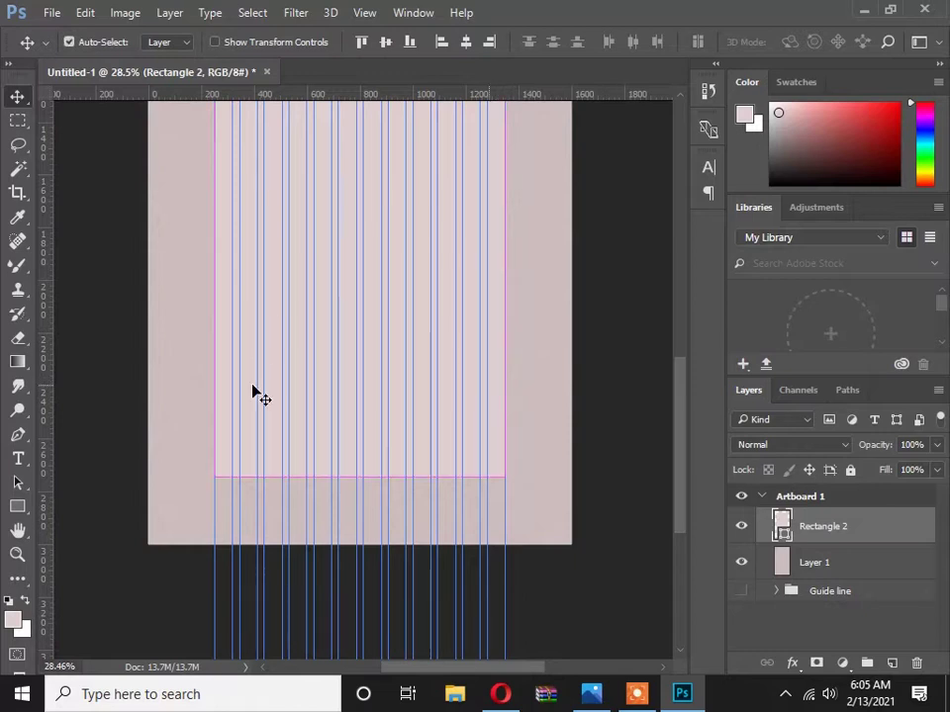
key(ctrl+t)
double_click(370, 44)
text(2000pxpx)
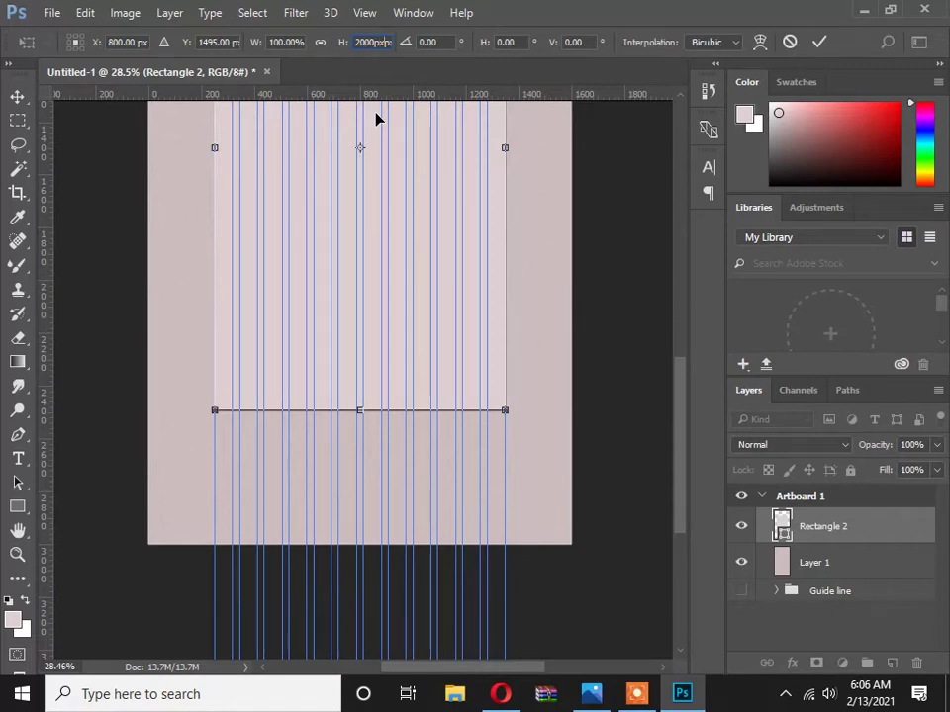
key(Return)
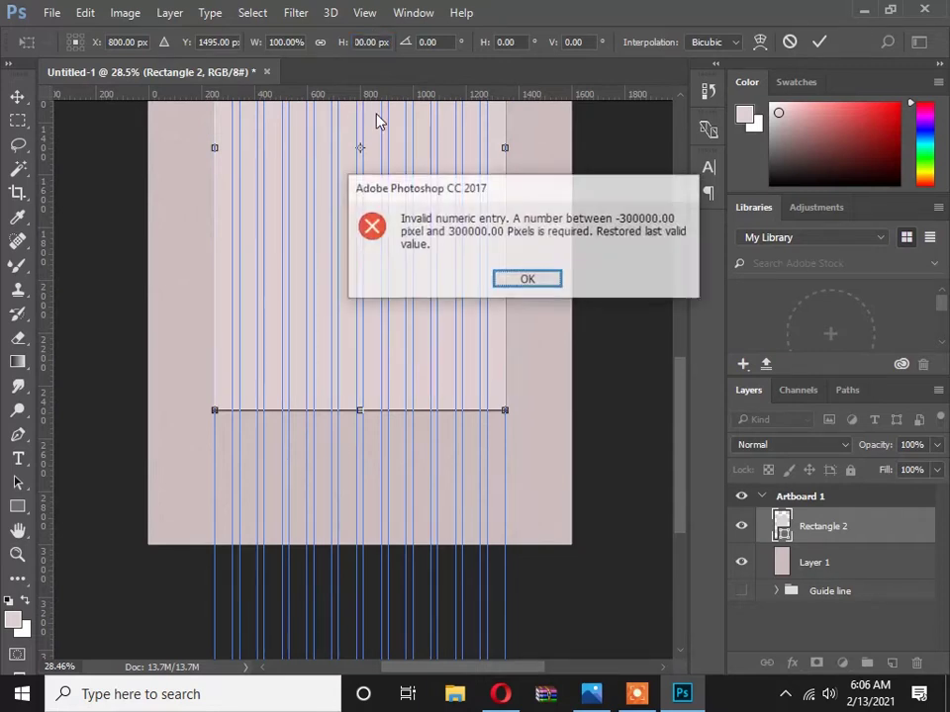
key(Return)
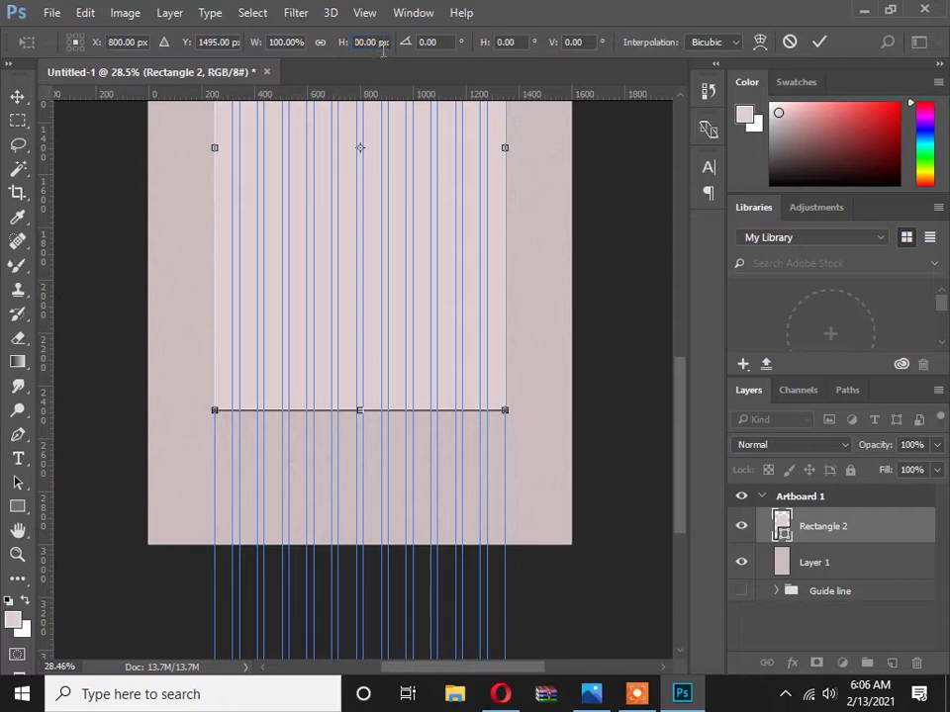
click(819, 42)
Move the shortened Rectangle 2 up so that its upper edge meets the horizontal guide.
drag(479, 267, 439, 353)
ctrl+click(339, 248)
drag(312, 326, 316, 250)
scroll(415, 334, down, 2)
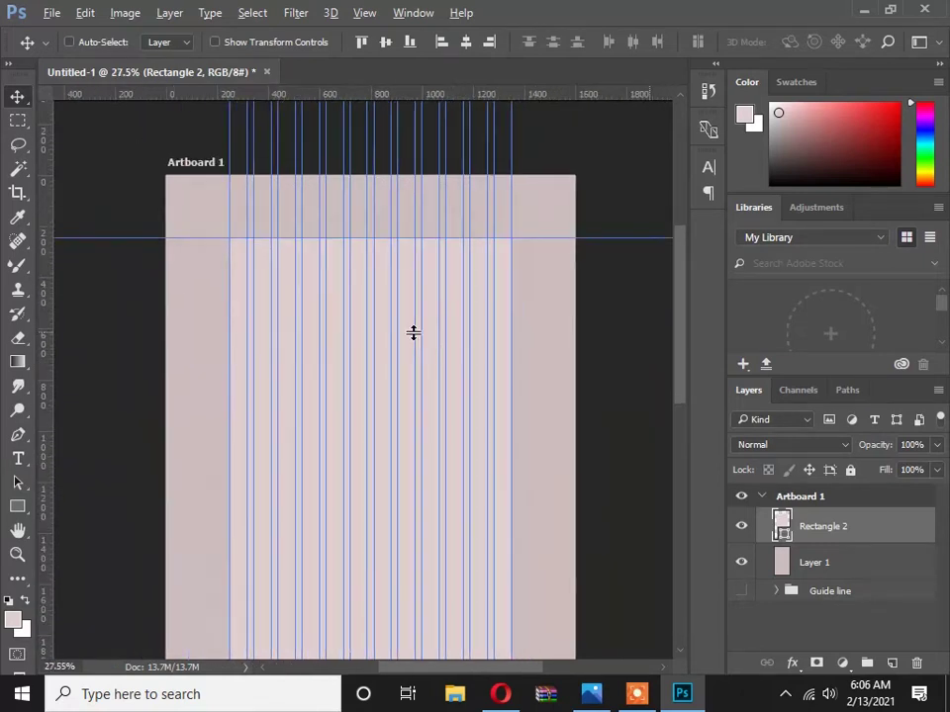
scroll(381, 400, up, 1)
drag(384, 401, 373, 280)
scroll(369, 325, down, 2)
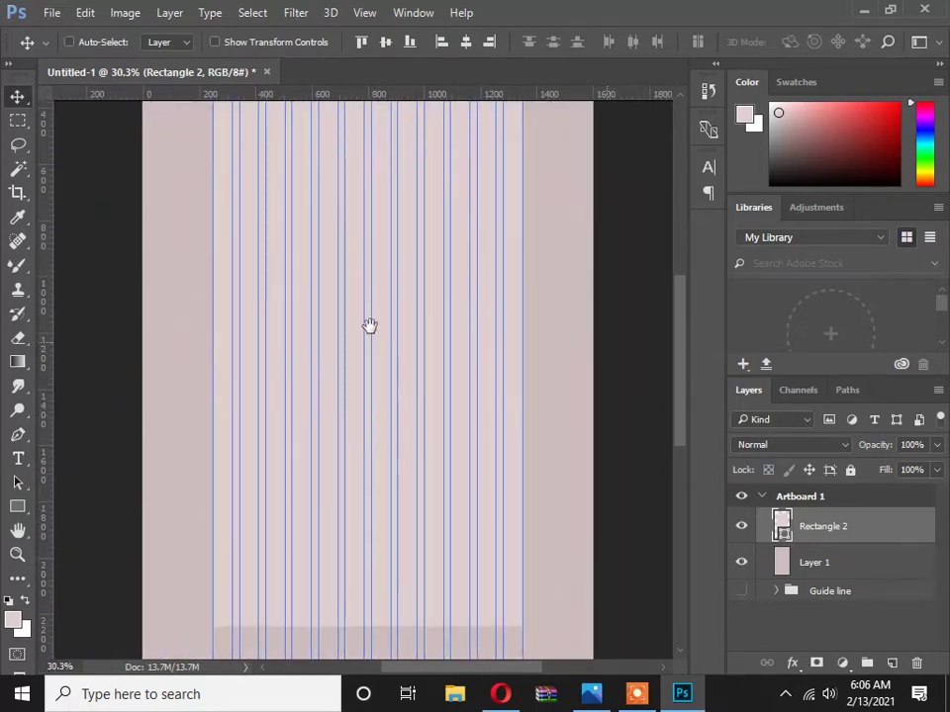
Add a black Multiply Outer Glow to Rectangle 2 with Opacity 57% and Size 35 px.
double_click(883, 529)
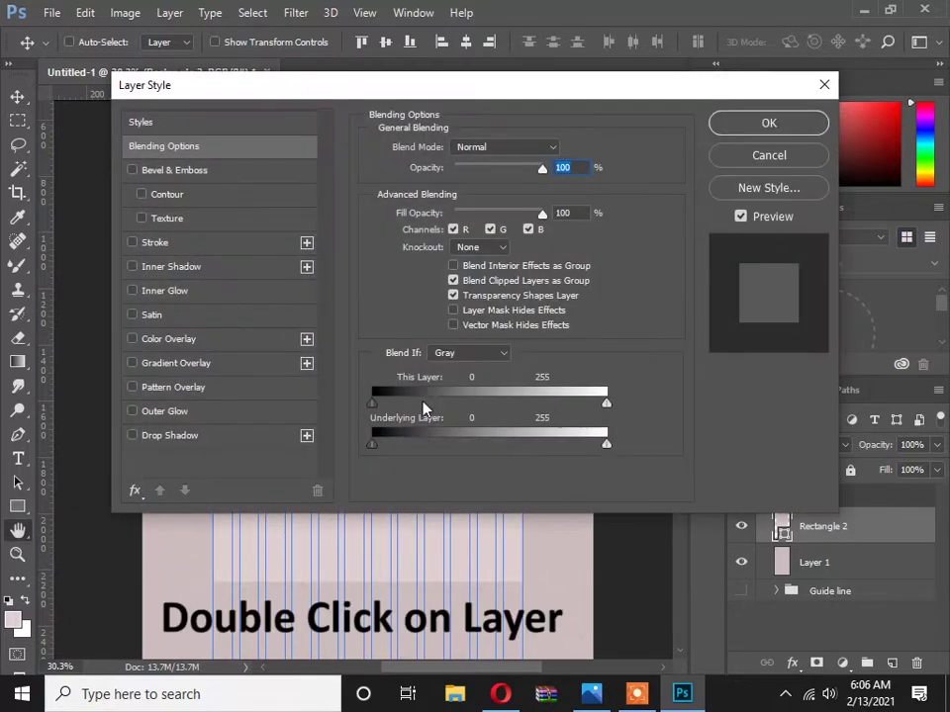
click(213, 421)
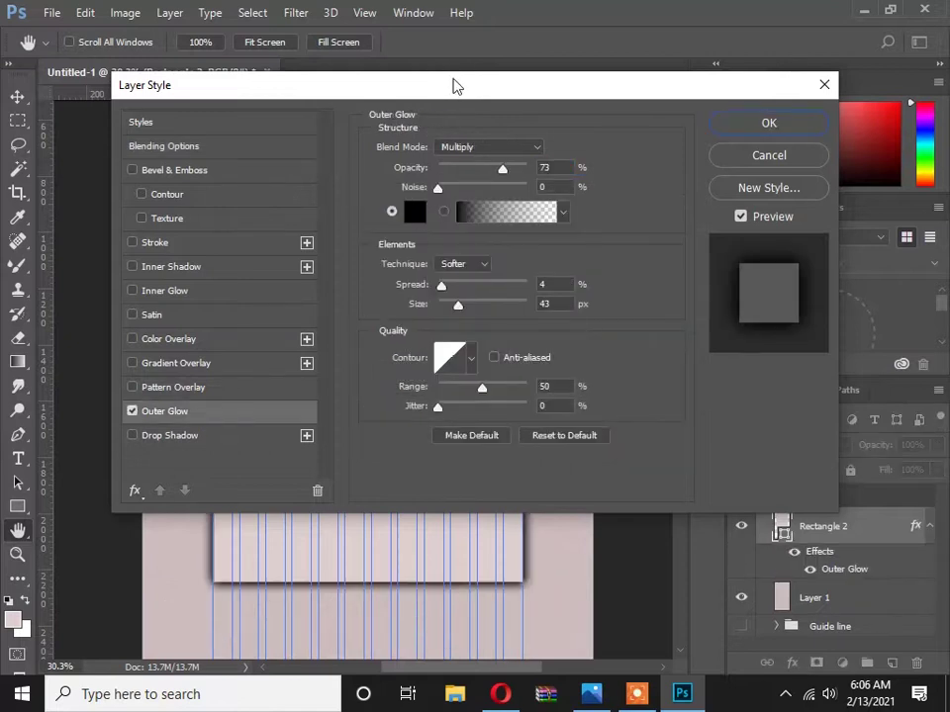
drag(453, 87, 818, 178)
drag(736, 184, 660, 202)
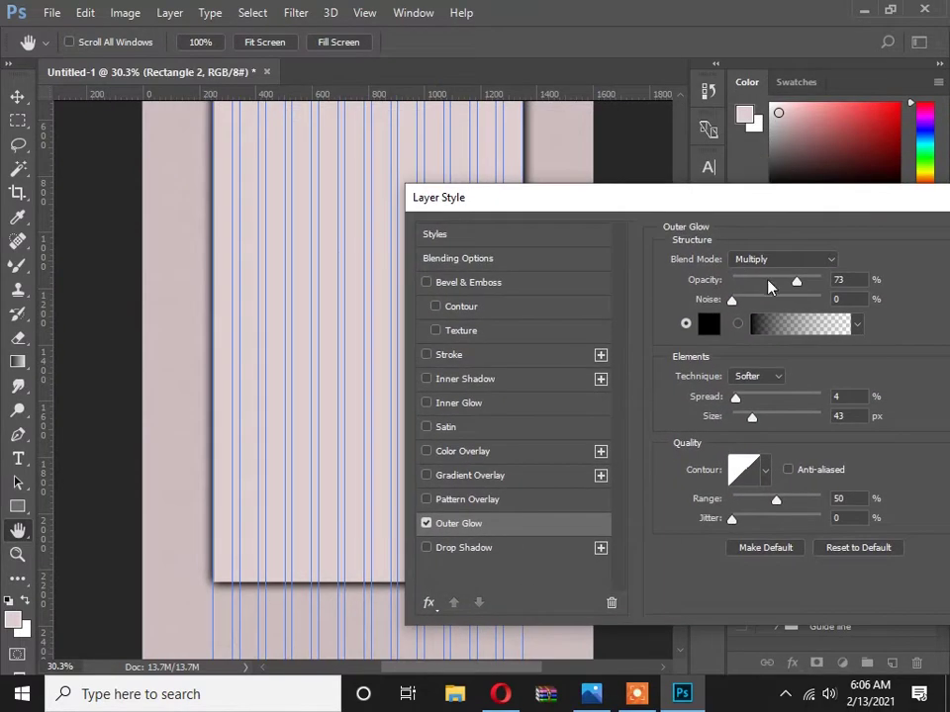
click(794, 281)
mouse_move(752, 416)
mouse_down()
mouse_move(742, 417)
mouse_move(751, 424)
mouse_up()
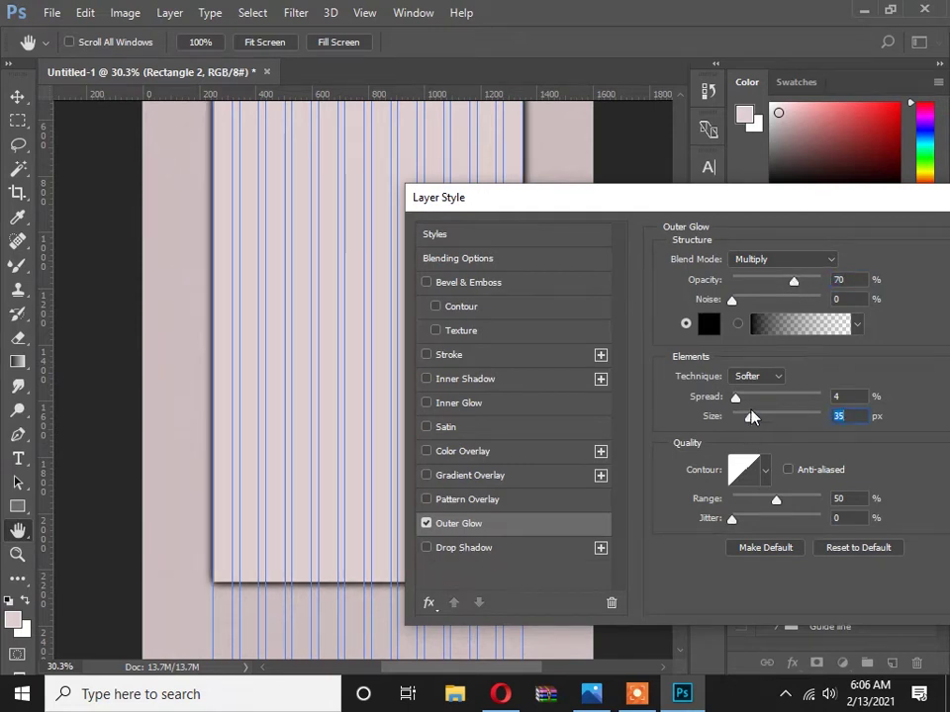
drag(789, 285, 780, 280)
drag(778, 204, 714, 204)
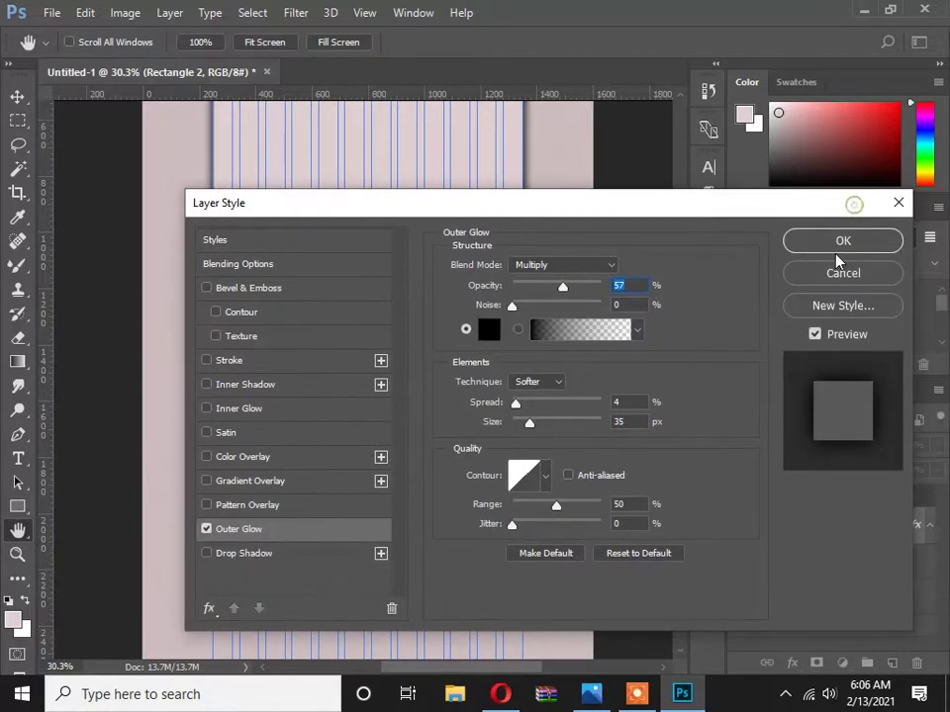
click(844, 239)
Draw a circle about 94 px in diameter across the lower edge of Rectangle 2, near the middle of the page.
drag(351, 268, 356, 335)
drag(358, 426, 365, 323)
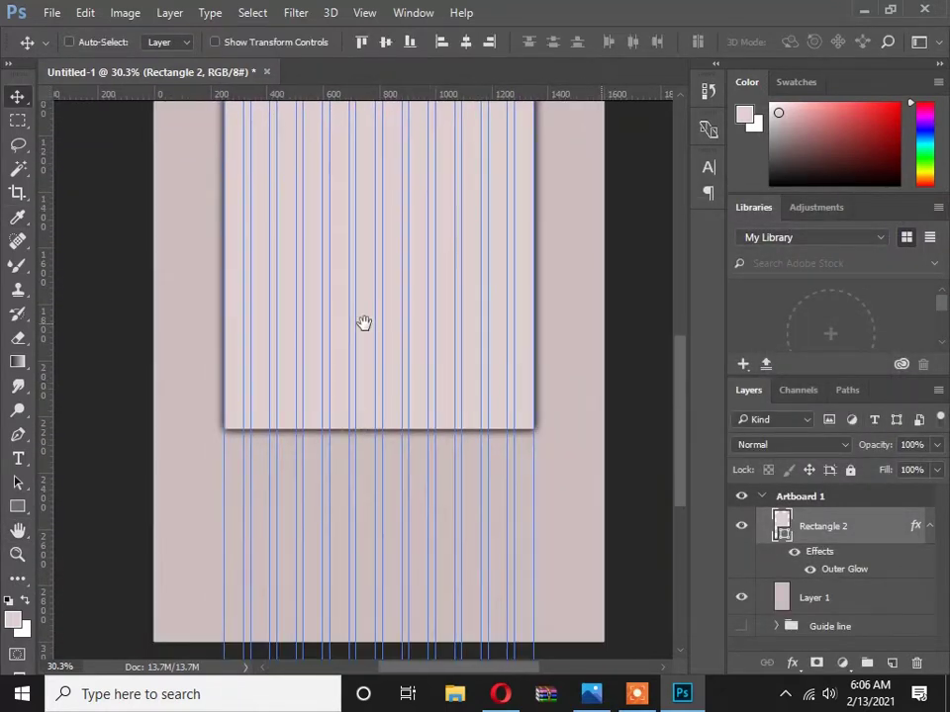
ctrl+click(365, 418)
ctrl+click(365, 418)
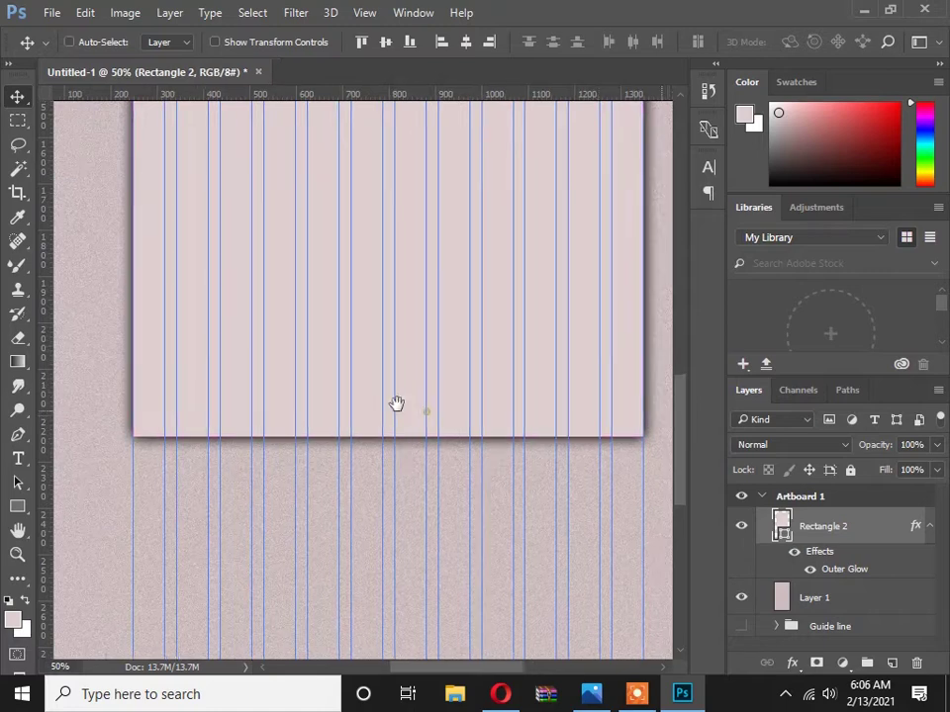
ctrl+click(371, 391)
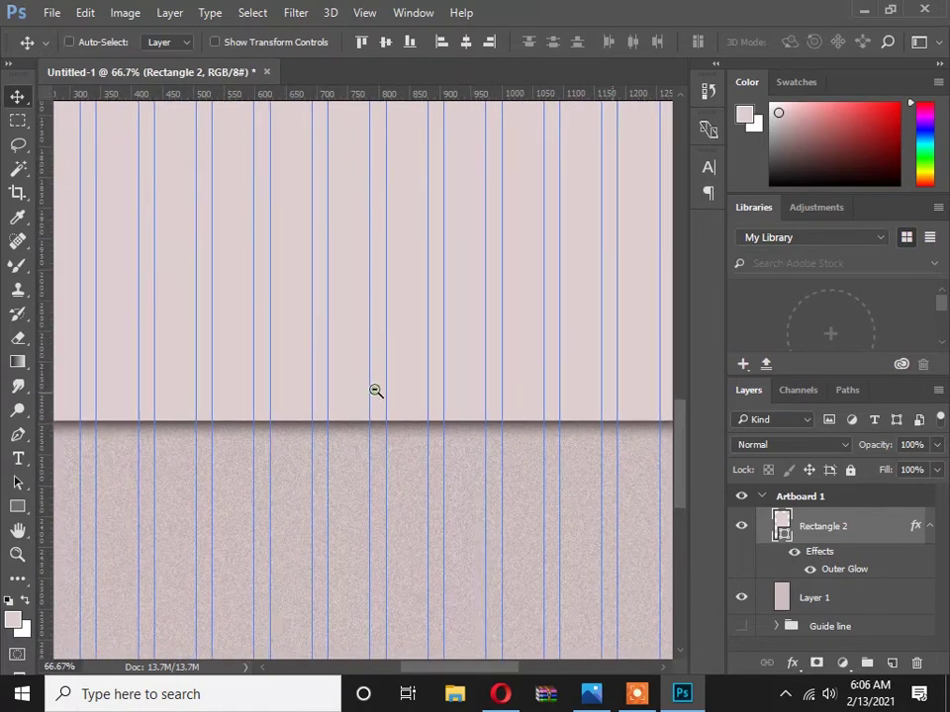
ctrl+alt+click(396, 362)
click(17, 507)
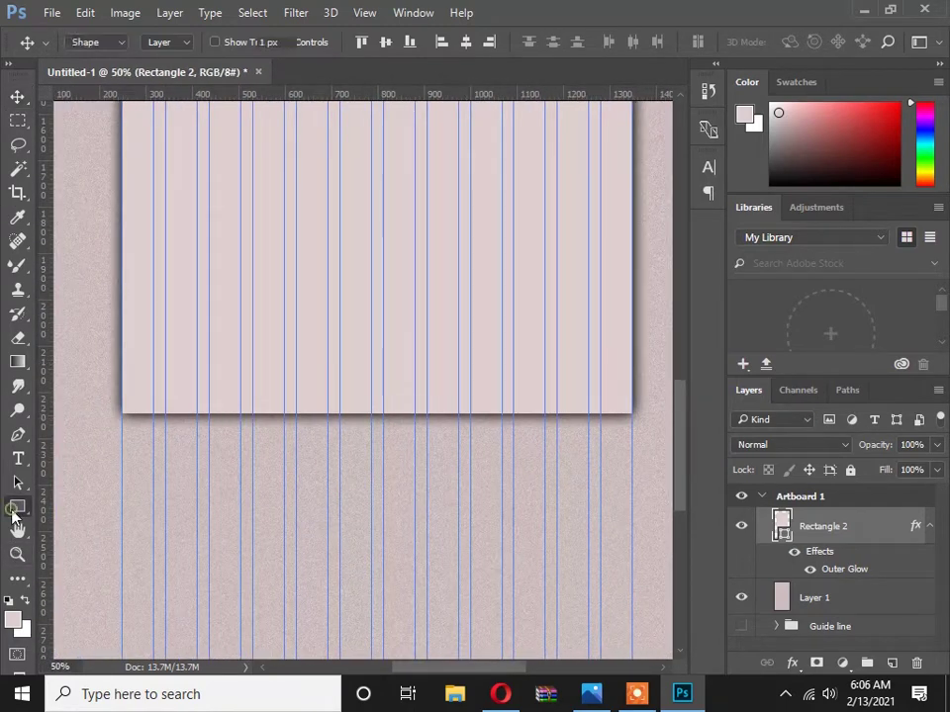
click(91, 543)
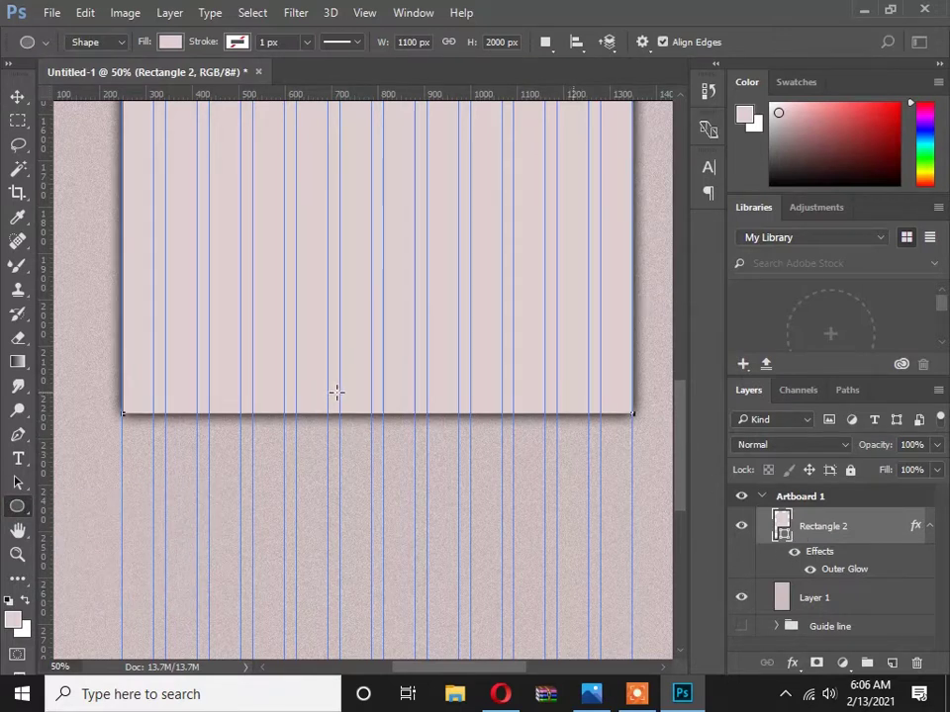
drag(336, 392, 381, 439)
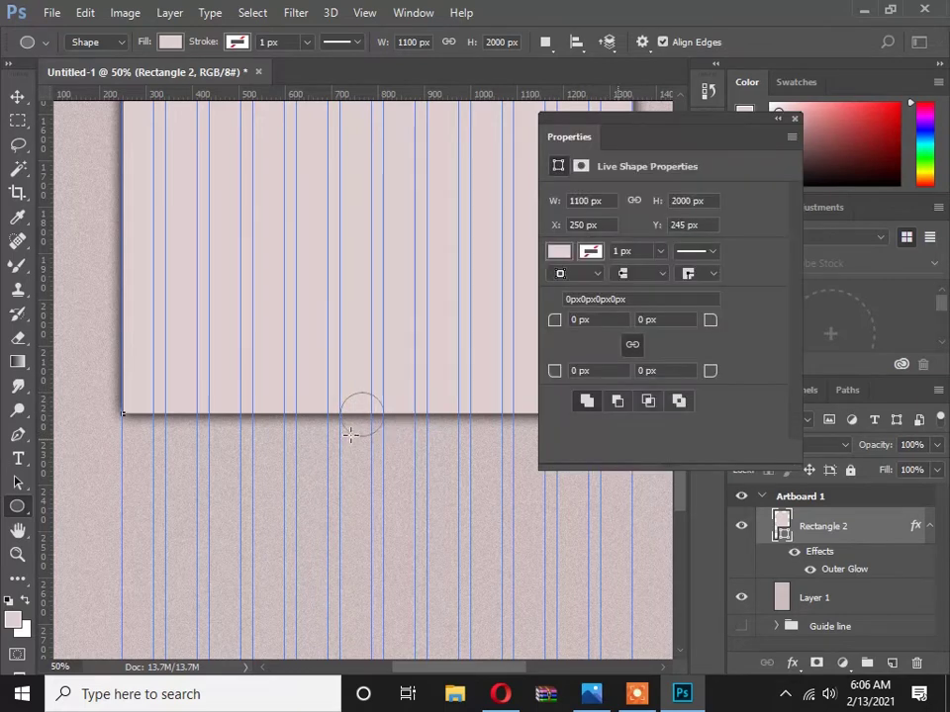
click(18, 96)
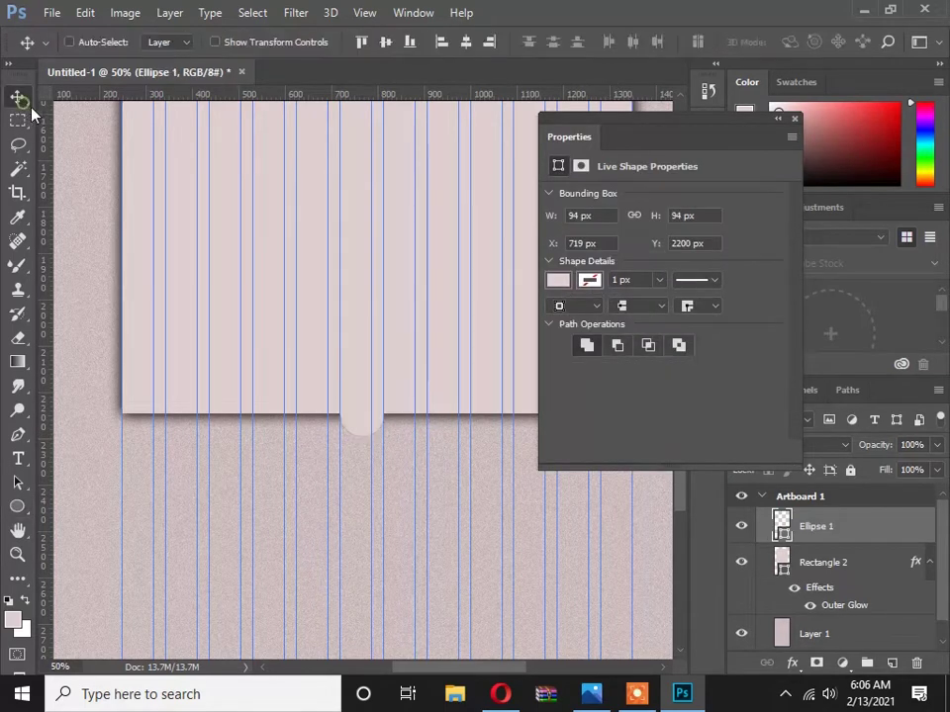
Center the circle horizontally on Rectangle 2, keeping it across the panel's lower edge.
click(793, 119)
scroll(376, 417, up, 1)
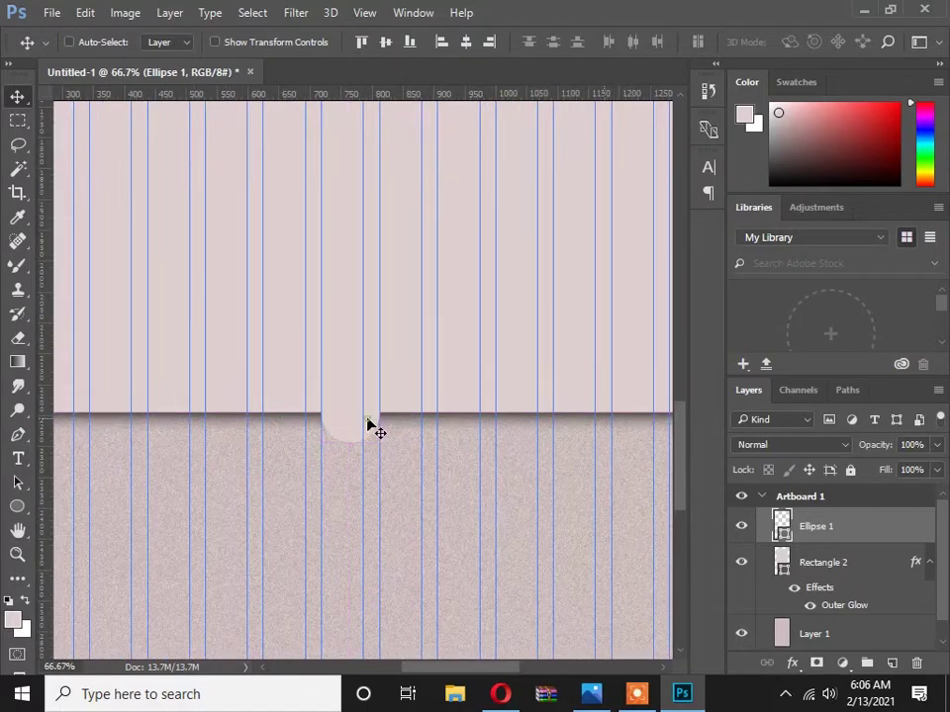
mouse_move(352, 426)
mouse_down()
mouse_move(345, 402)
mouse_move(350, 422)
mouse_up()
shift+click(855, 565)
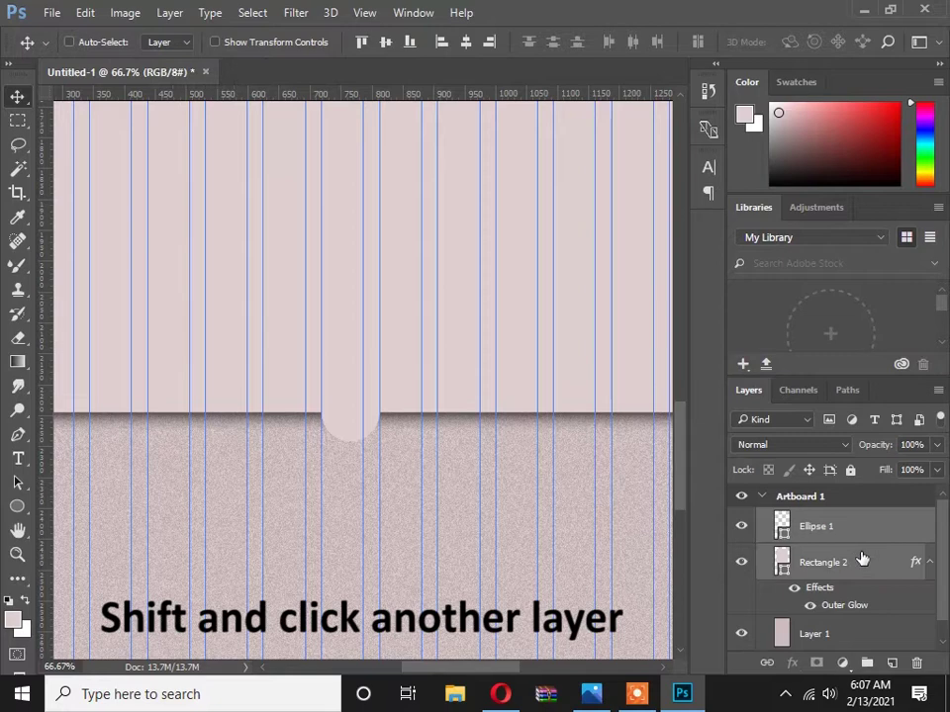
click(464, 42)
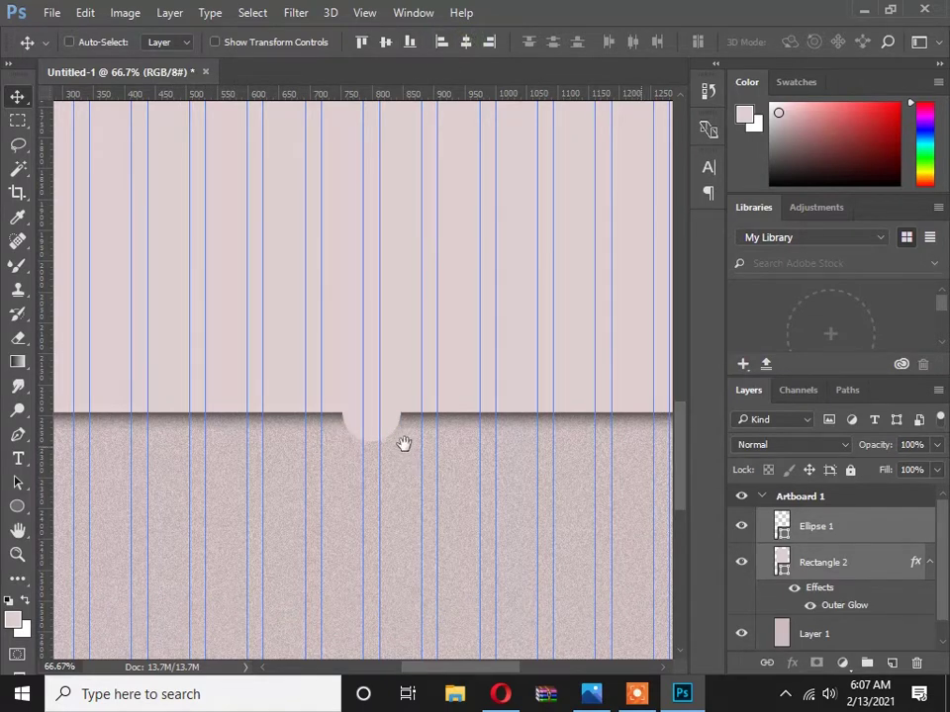
Cut a half-round notch into Rectangle 2's lower edge with an inverted layer mask made from Ellipse 1's outline, and hide Ellipse 1.
scroll(403, 443, down, 1)
ctrl+click(382, 354)
ctrl+click(383, 354)
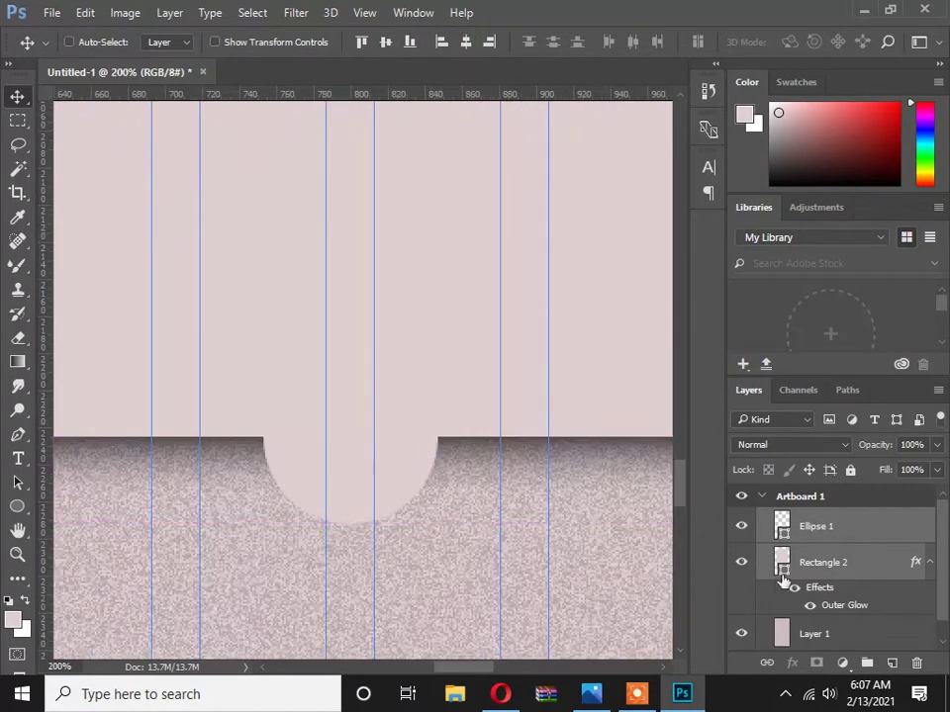
click(827, 532)
ctrl+click(781, 534)
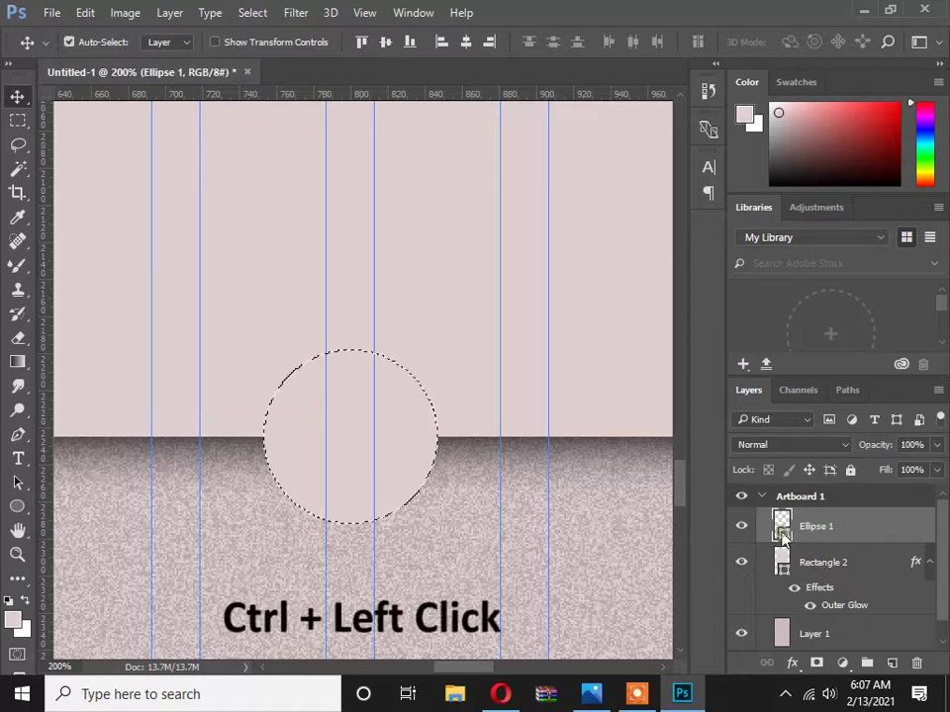
click(741, 528)
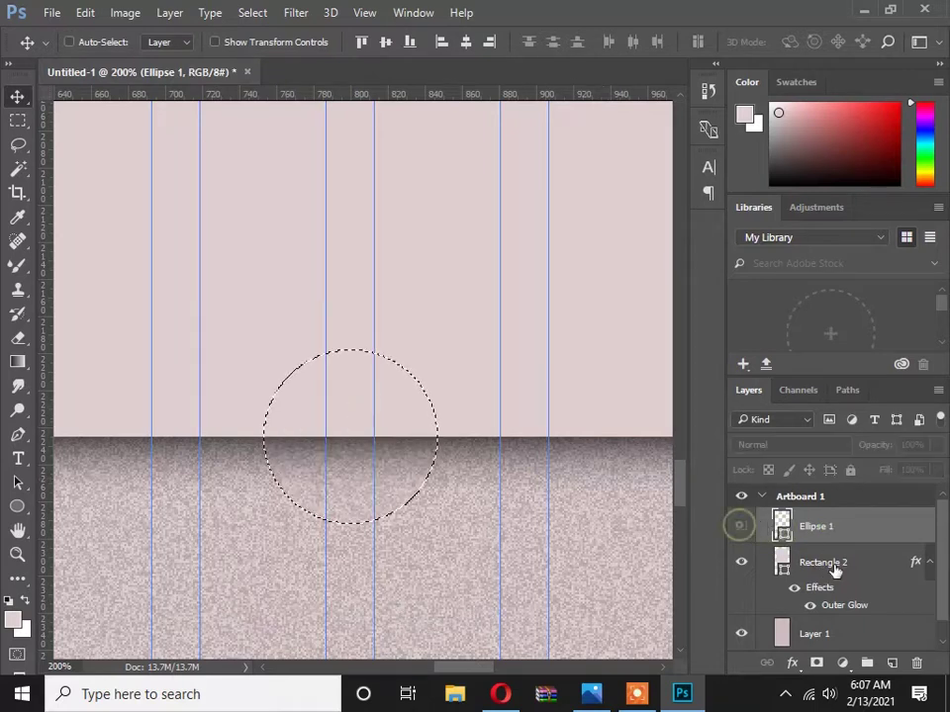
click(829, 562)
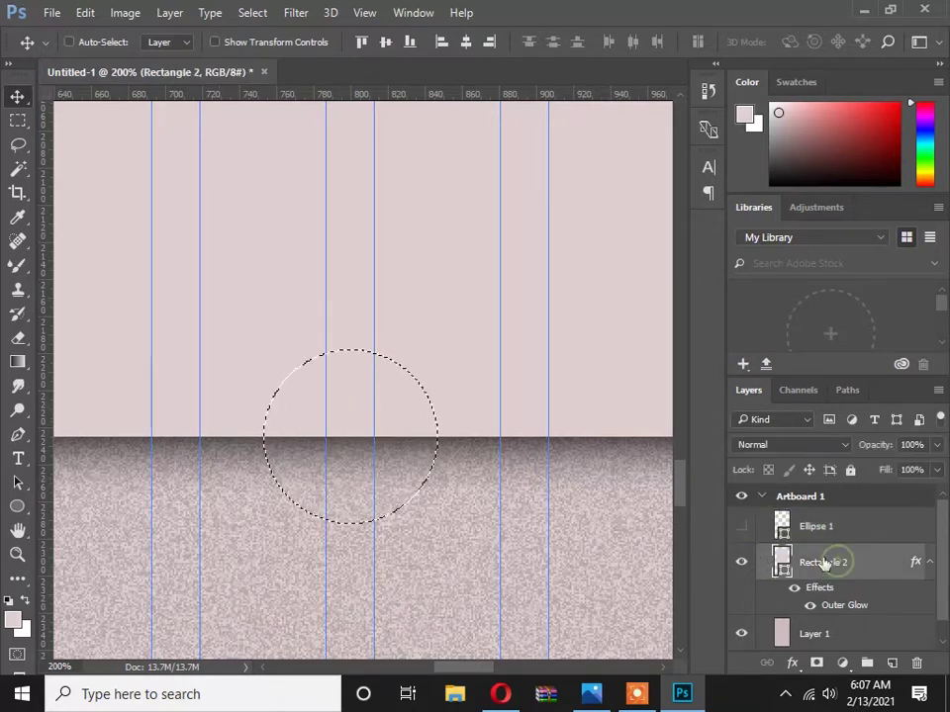
click(816, 663)
scroll(410, 438, down, 5)
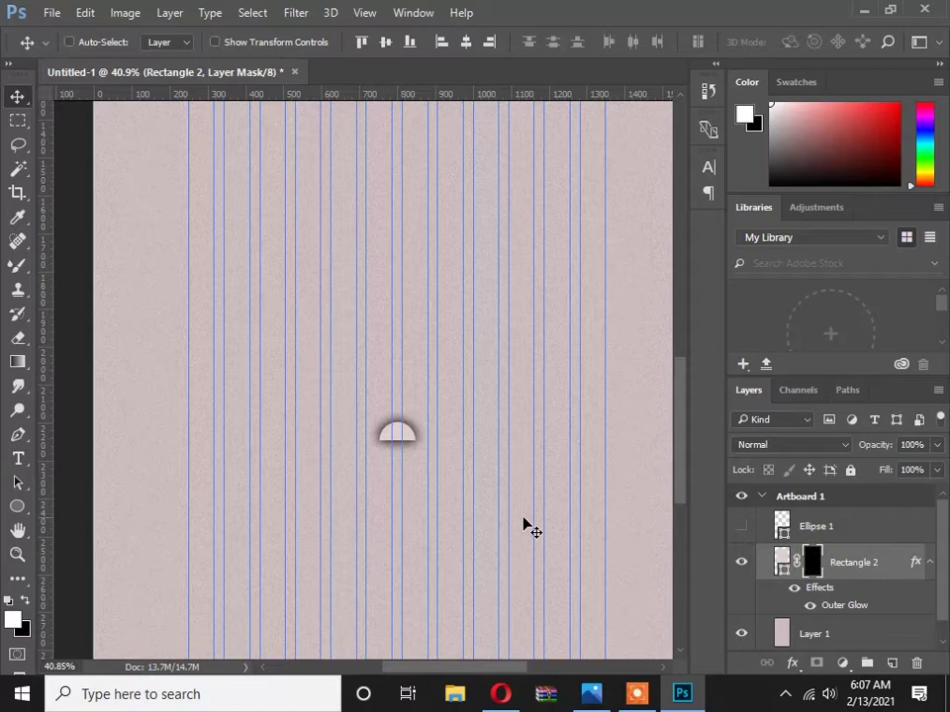
key(ctrl+i)
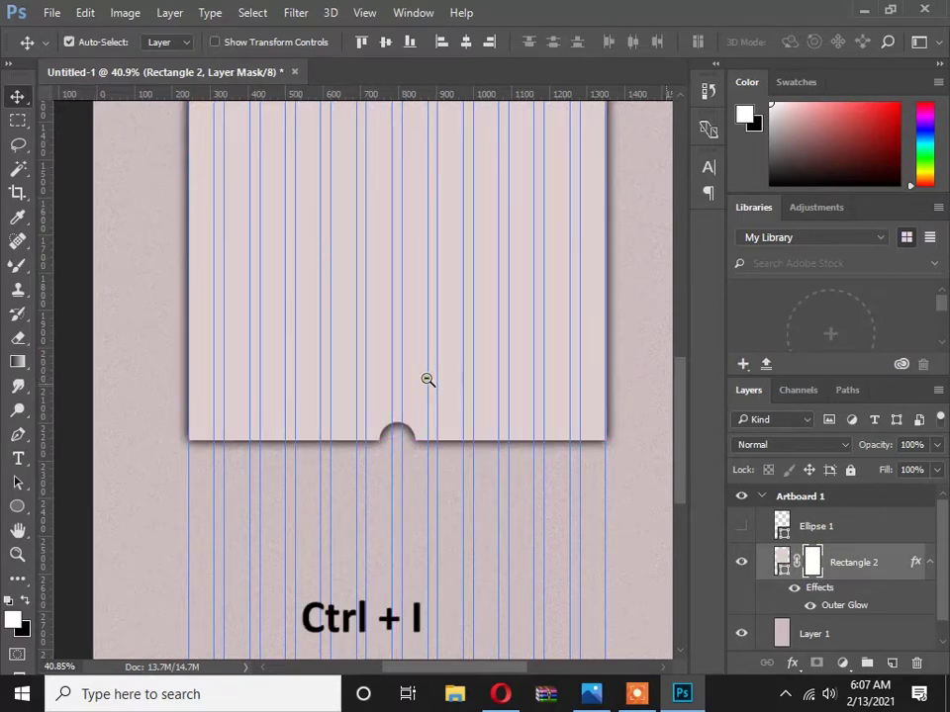
Duplicate Rectangle 2, place the copy above Ellipse 1 in the layer order and delete the copy's layer mask.
scroll(427, 379, down, 1)
scroll(390, 430, up, 6)
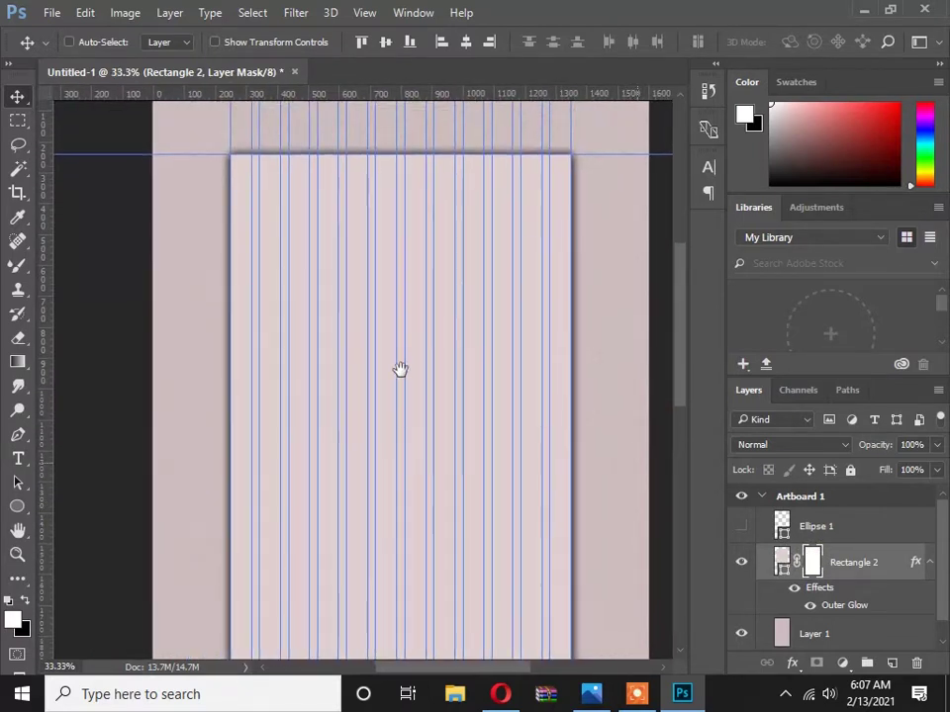
scroll(396, 372, down, 5)
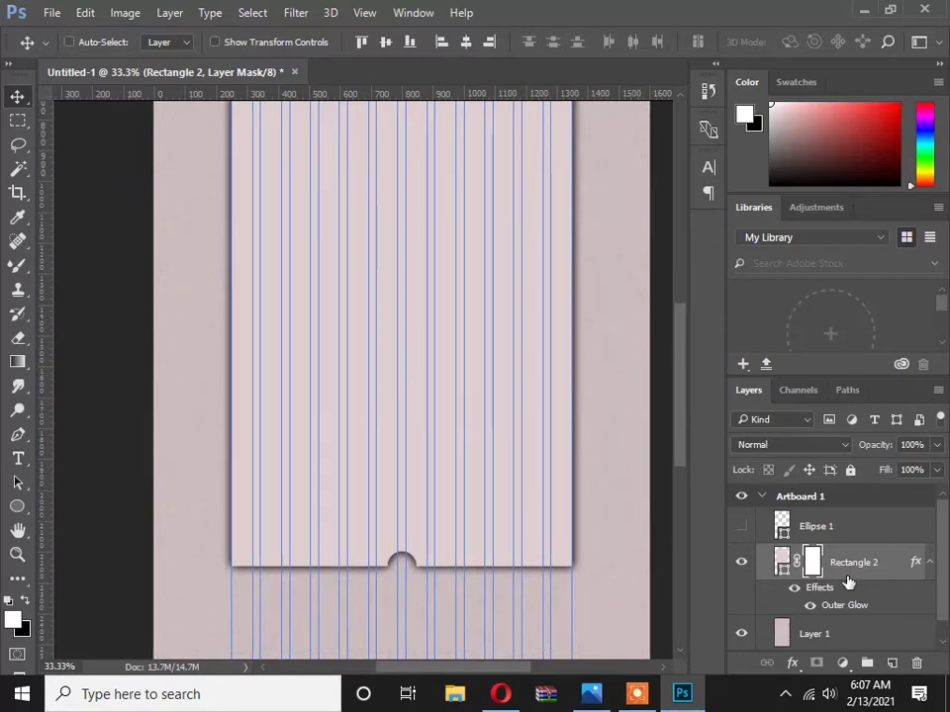
scroll(846, 581, down, 1)
scroll(851, 578, up, 1)
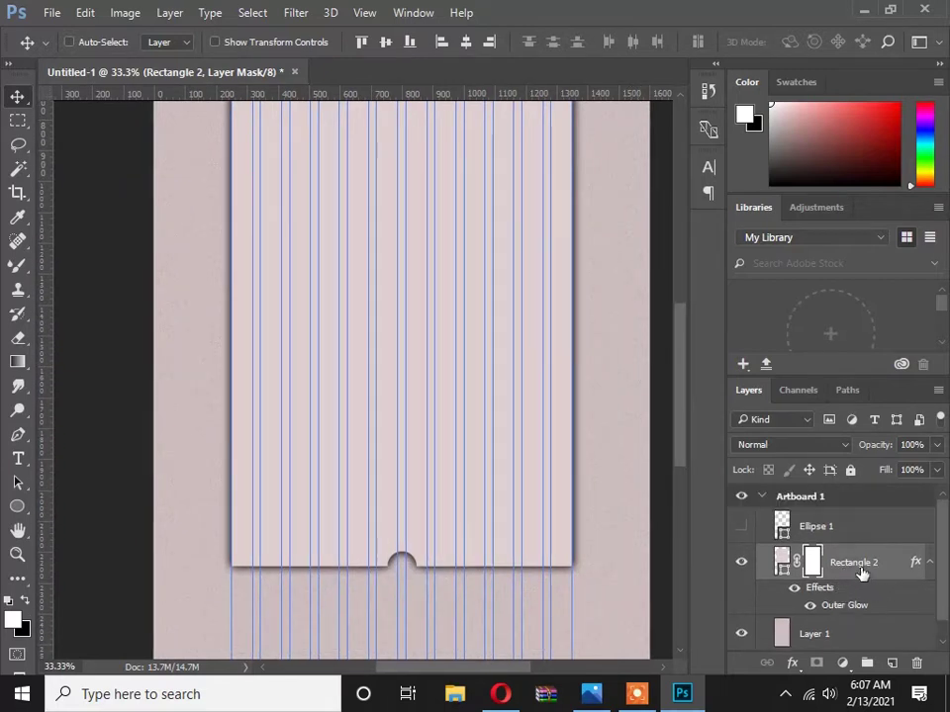
drag(859, 568, 893, 663)
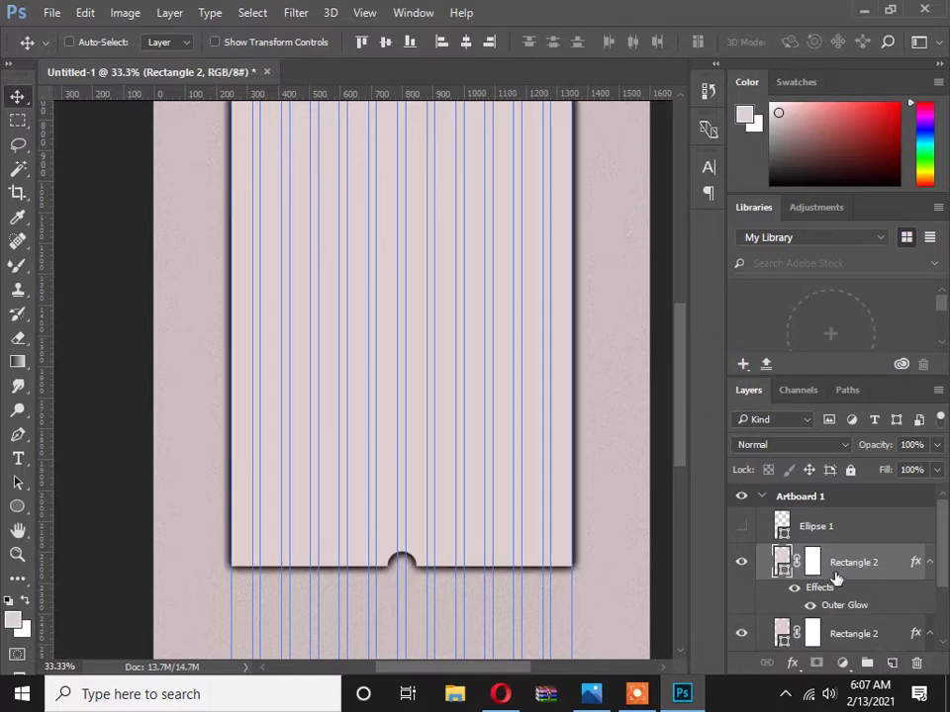
drag(836, 584, 826, 552)
click(811, 527)
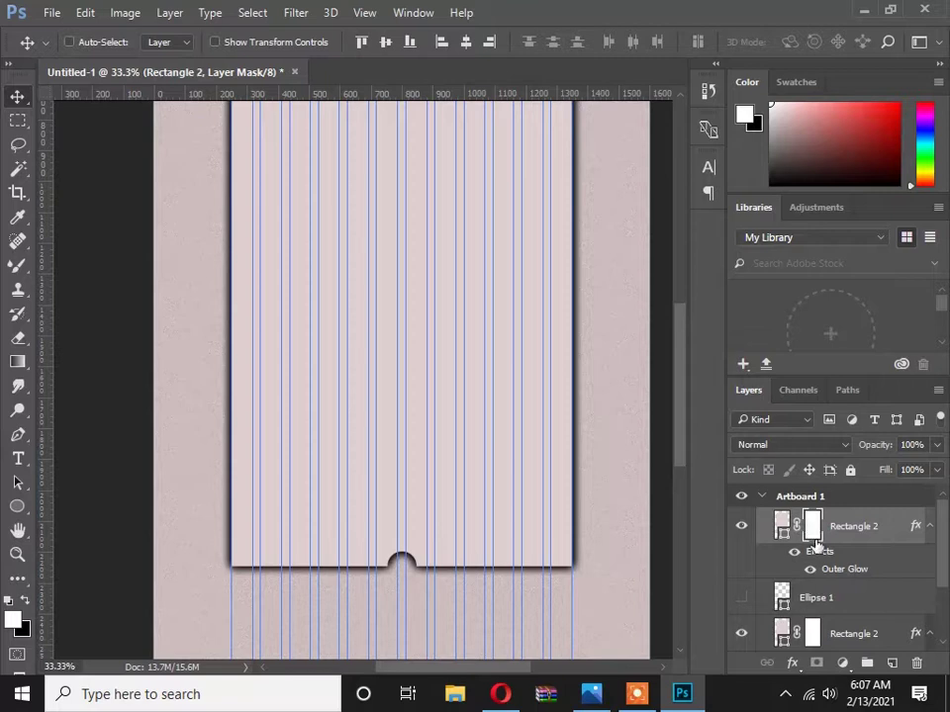
right_click(812, 532)
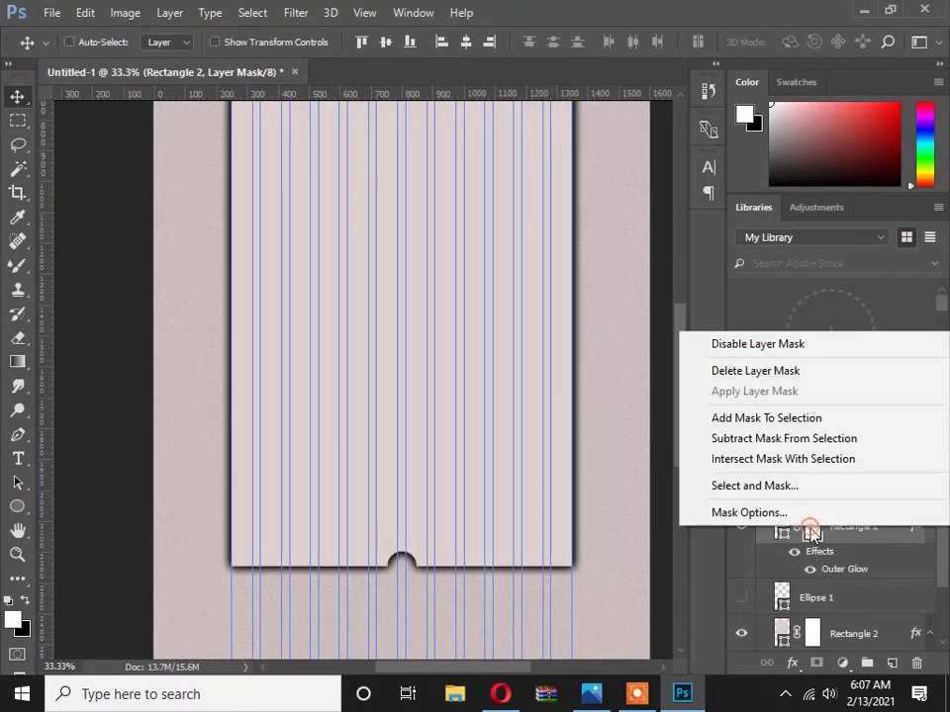
click(782, 373)
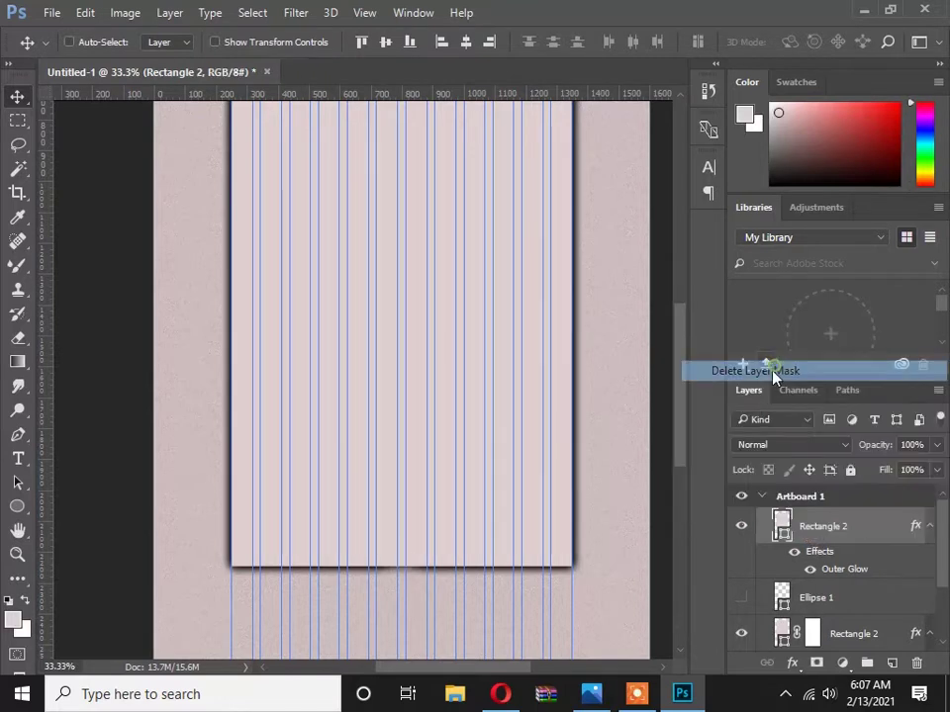
Change the fill color of the upper Rectangle 2 copy to dark grey #505050.
key(i)
double_click(783, 526)
click(375, 438)
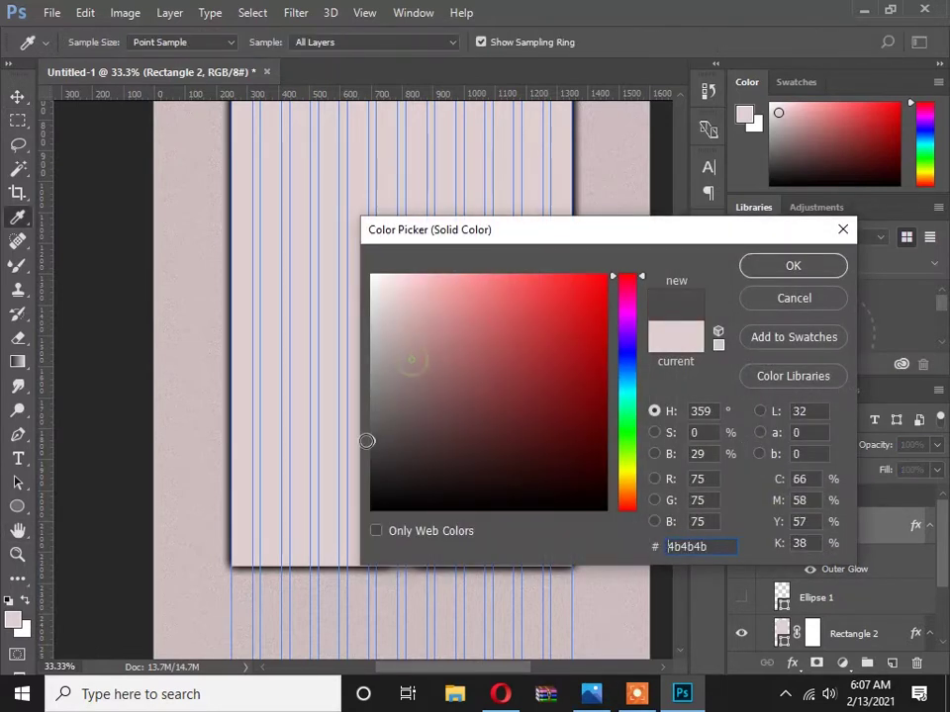
click(373, 435)
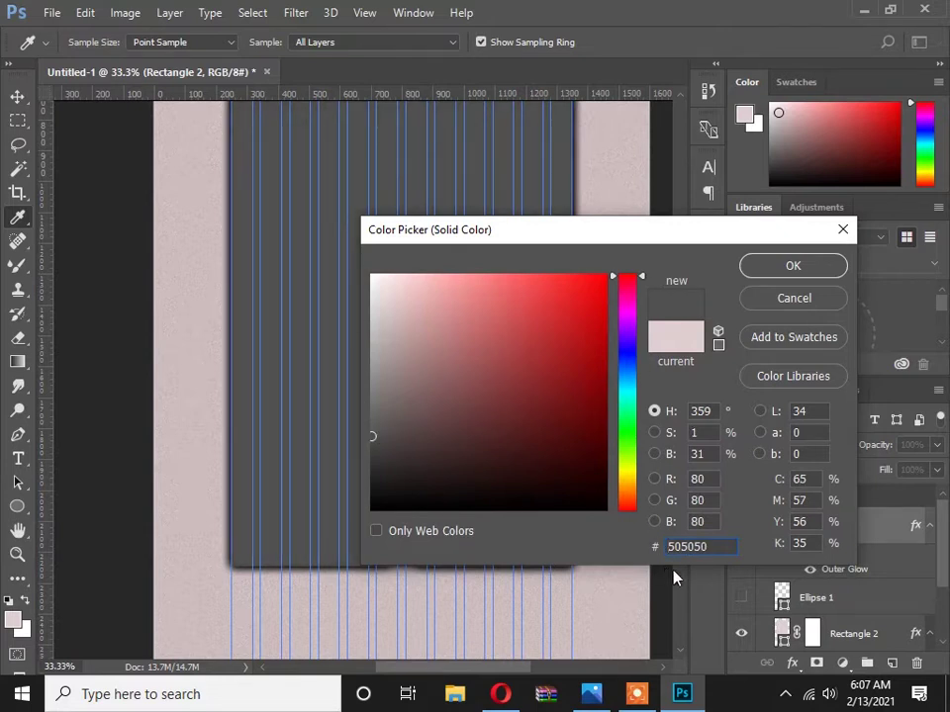
click(804, 267)
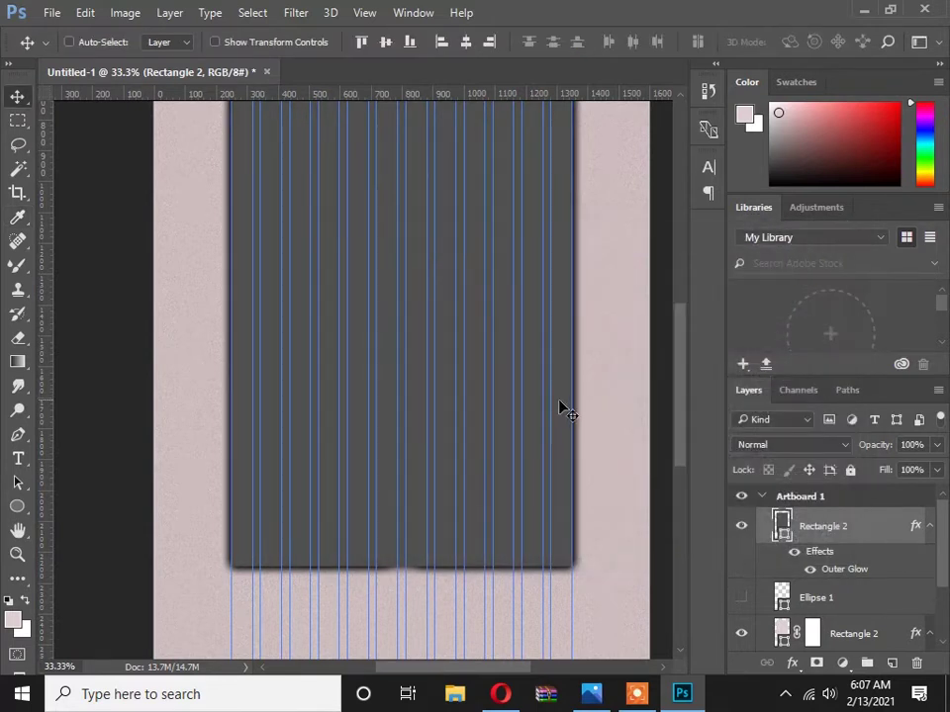
Shorten the grey Rectangle 2 from below with Free Transform, leaving roughly the lower fifth of the pale panel uncovered.
key(ctrl+t)
drag(407, 549, 406, 272)
drag(420, 327, 426, 426)
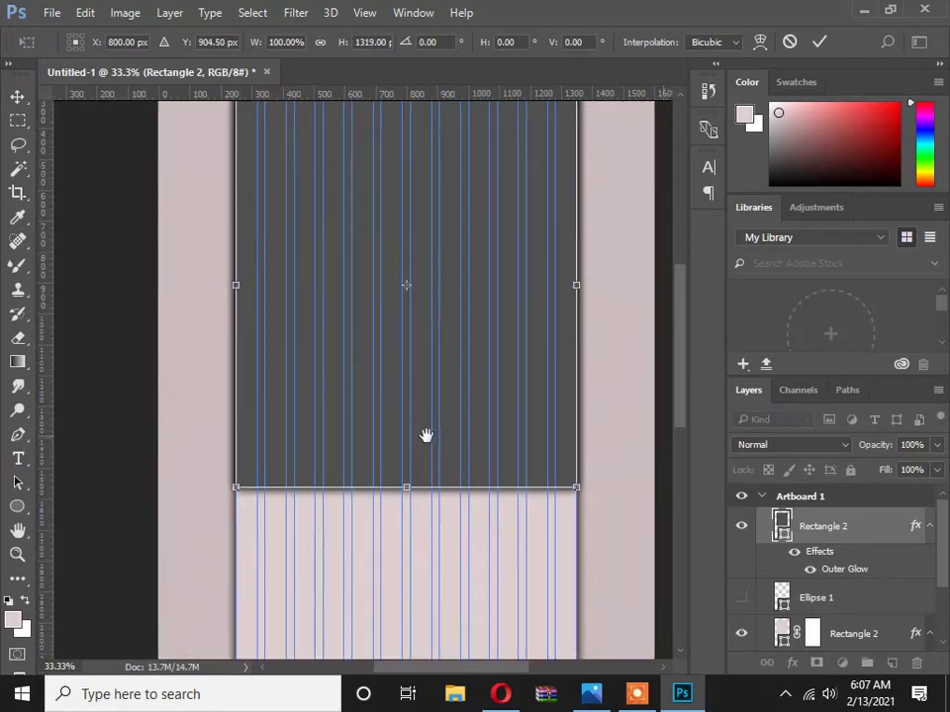
drag(406, 484, 407, 454)
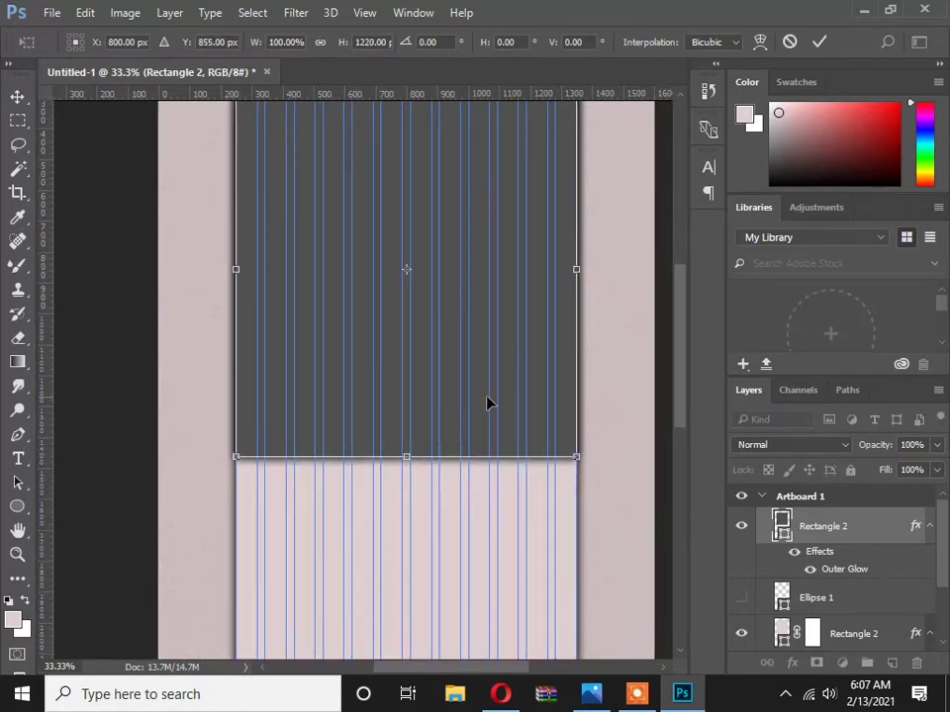
key(Return)
mouse_move(464, 333)
mouse_down()
mouse_move(462, 520)
mouse_move(460, 315)
mouse_up()
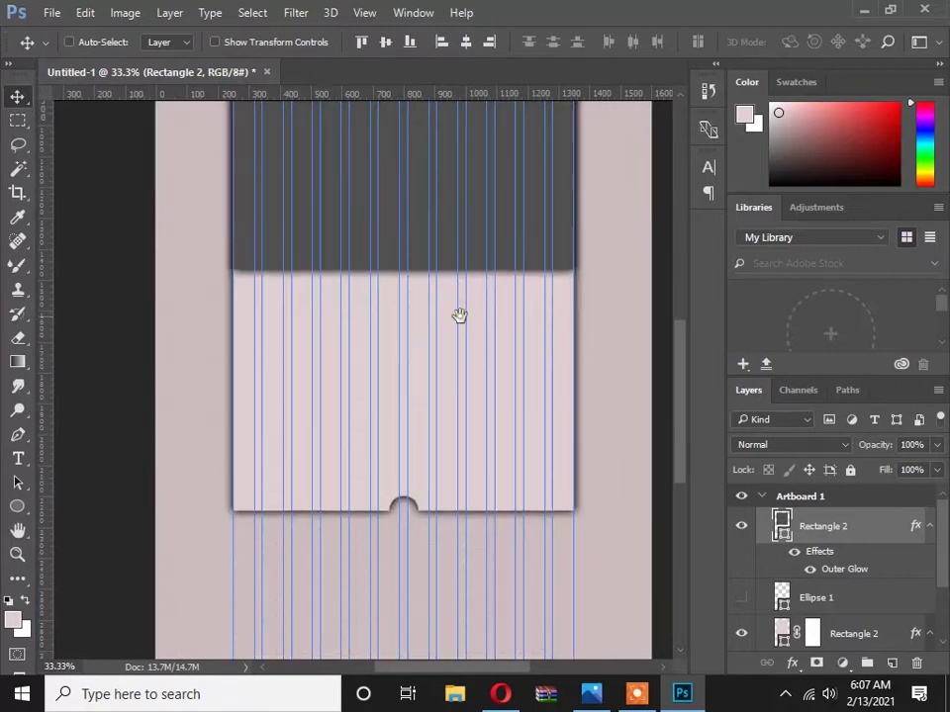
key(ctrl+t)
drag(404, 283, 398, 370)
key(Return)
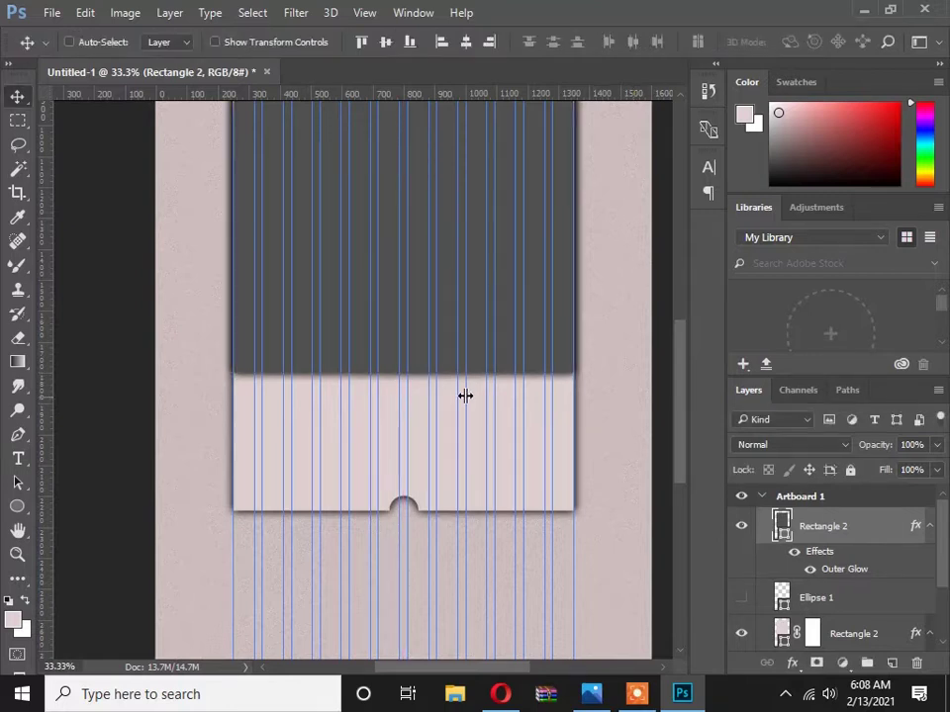
Turn off the Outer Glow on the grey Rectangle 2.
scroll(460, 435, up, 6)
scroll(450, 366, down, 4)
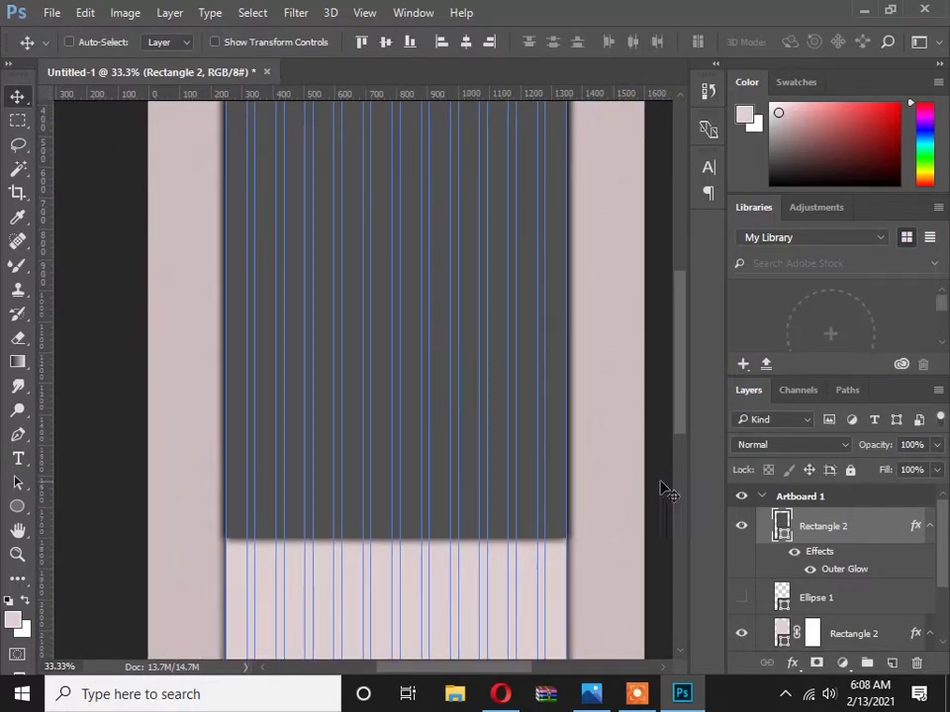
double_click(894, 532)
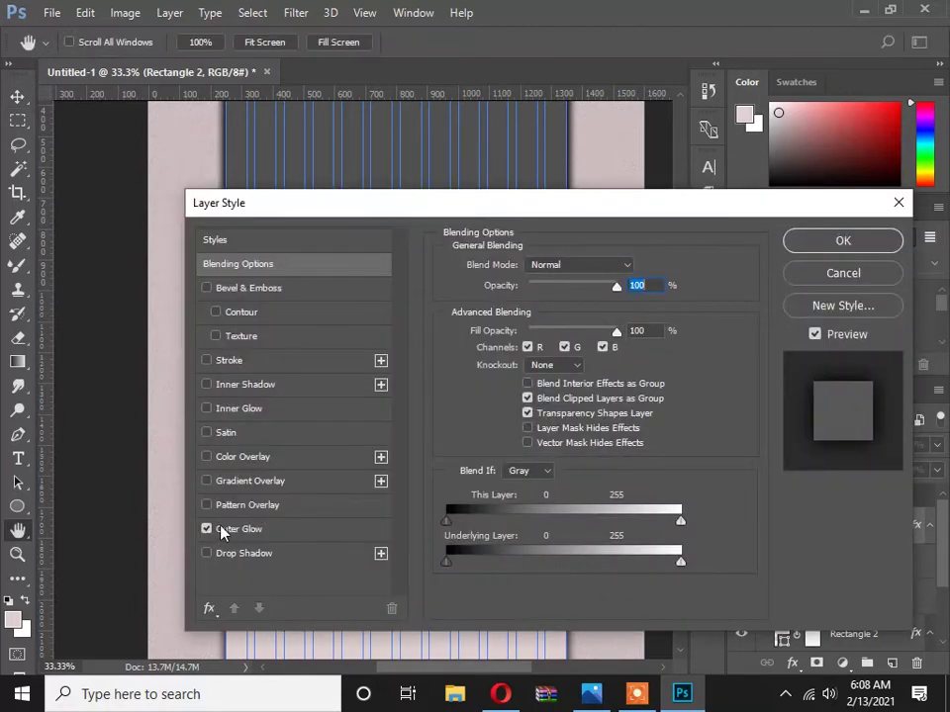
click(840, 248)
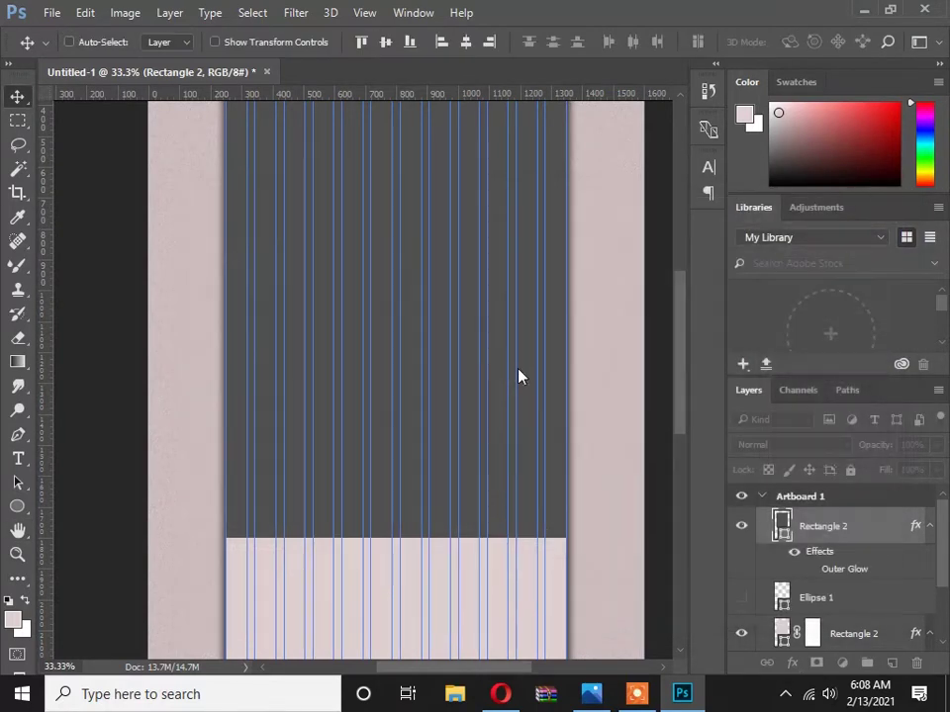
Hide the guides and examine the whole page layout with the grey Rectangle 2 hidden and shown.
drag(471, 354, 464, 431)
drag(469, 364, 469, 316)
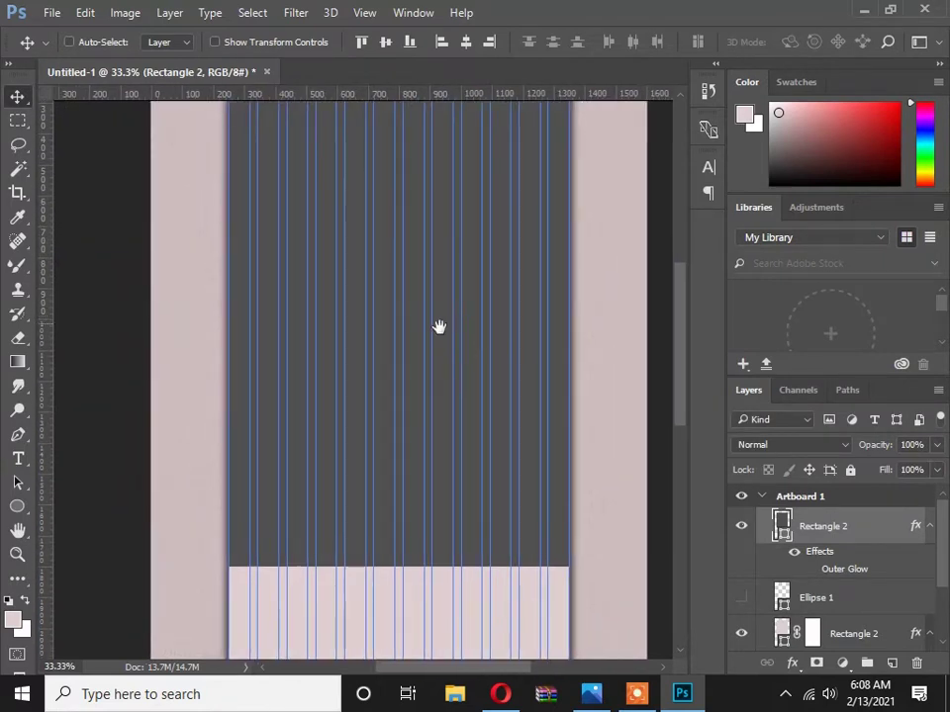
scroll(324, 425, up, 10)
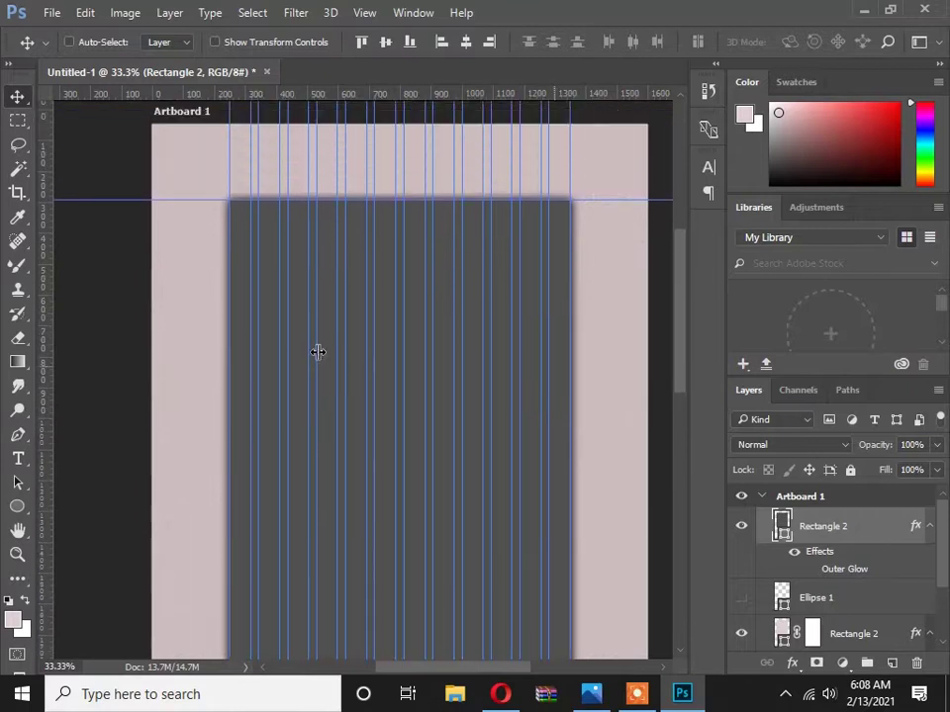
key(ctrl+minus)
key(ctrl+h)
scroll(484, 442, down, 3)
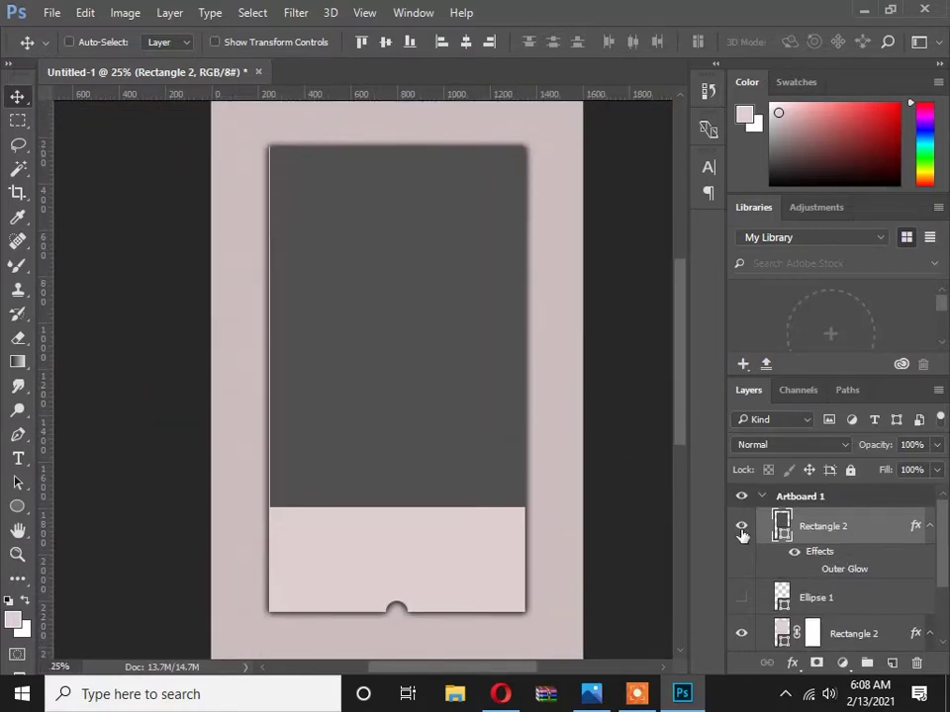
click(740, 527)
click(740, 527)
Show Ellipse 1 and move it straight up from the notch to the lower edge of the grey rectangle.
ctrl+click(449, 466)
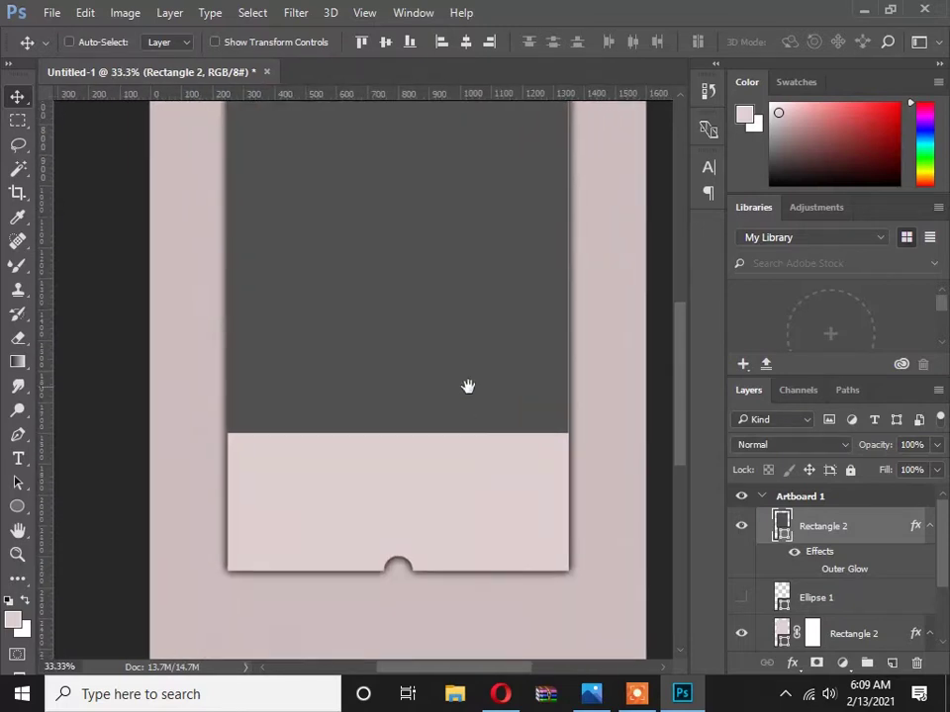
click(782, 593)
click(742, 599)
click(742, 600)
click(742, 599)
drag(401, 580, 400, 446)
click(400, 444)
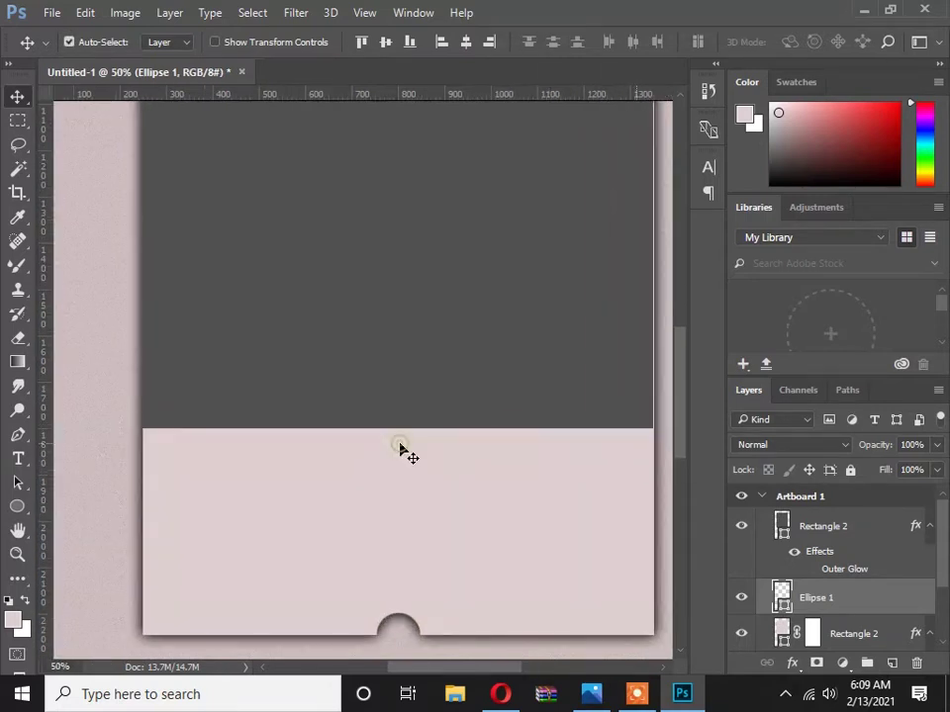
Bring Ellipse 1 above the grey Rectangle 2, center the circle on that rectangle's lower edge and show the guides again.
drag(838, 617, 814, 525)
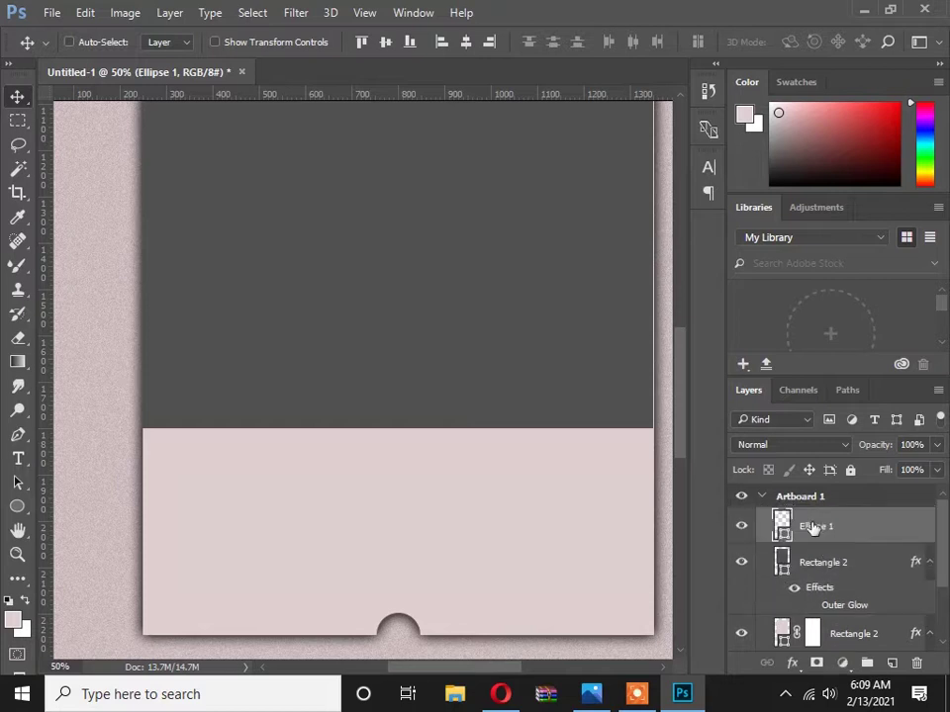
drag(409, 413, 406, 422)
key(ctrl+semicolon)
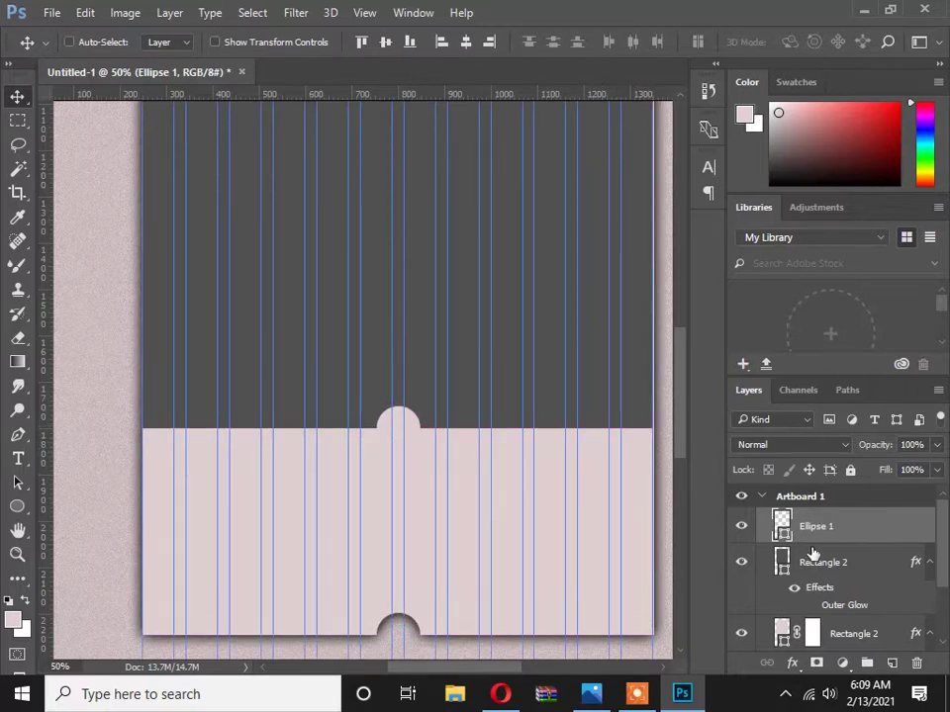
Cut a half-round notch into the grey Rectangle 2's lower edge with an inverted layer mask from Ellipse 1's selection, and hide Ellipse 1.
ctrl+click(783, 535)
click(741, 527)
click(895, 562)
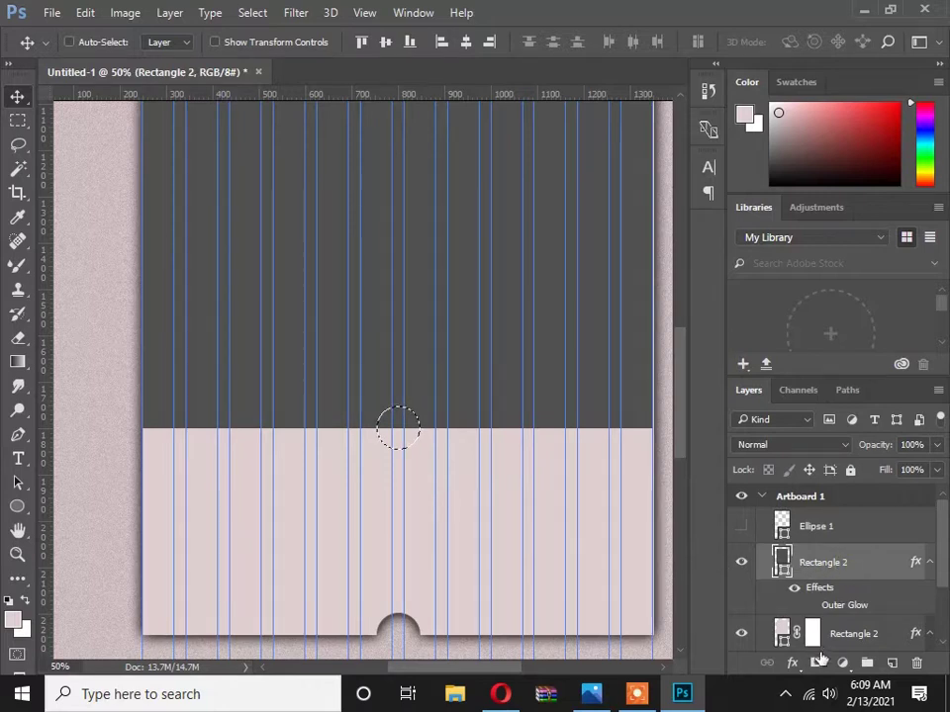
click(818, 662)
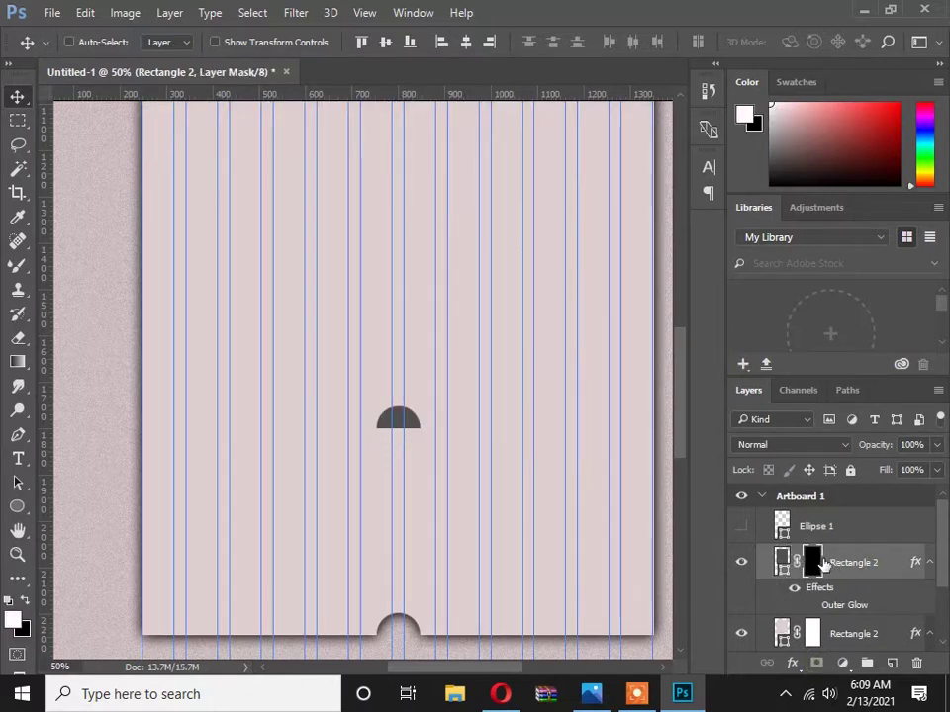
key(ctrl+i)
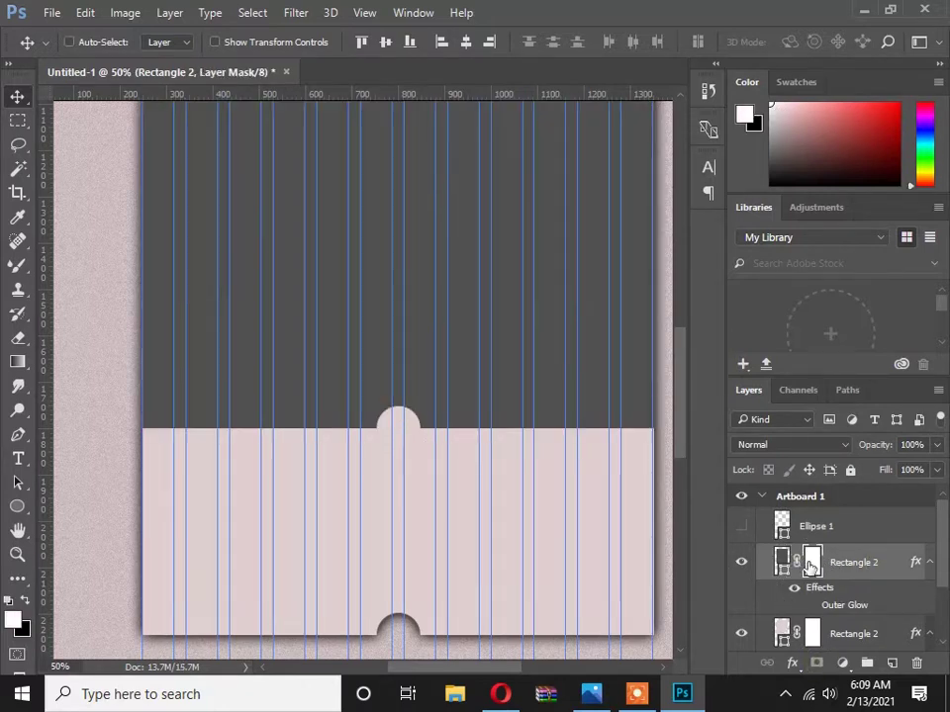
Place the desk photo 133472_00_2x as an embedded image above Ellipse 1 in the layer stack.
scroll(505, 477, down, 1)
drag(442, 320, 441, 438)
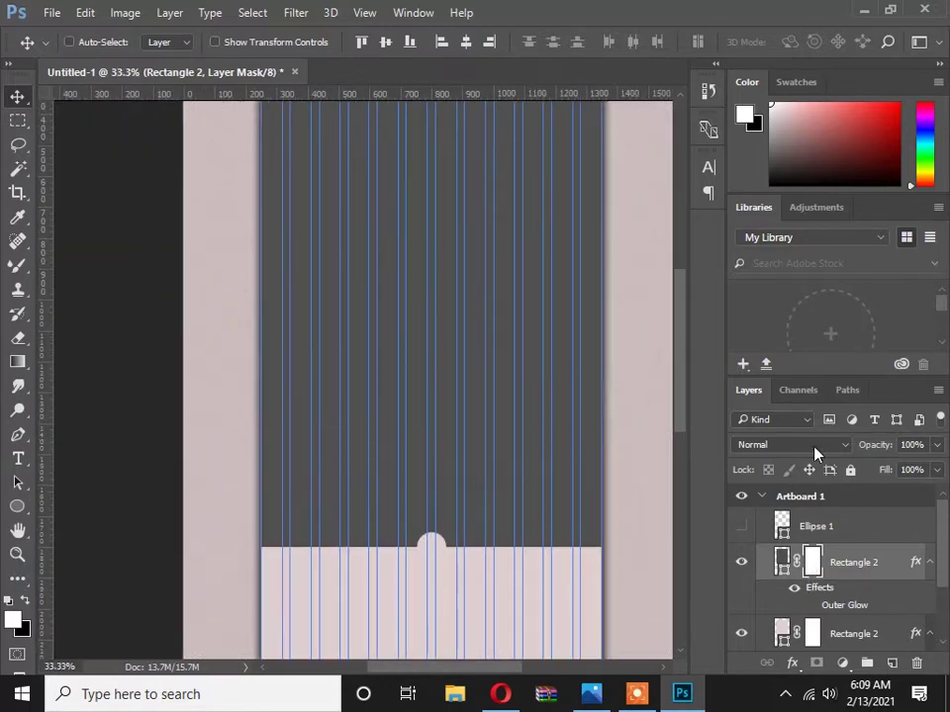
click(841, 535)
scroll(248, 388, up, 8)
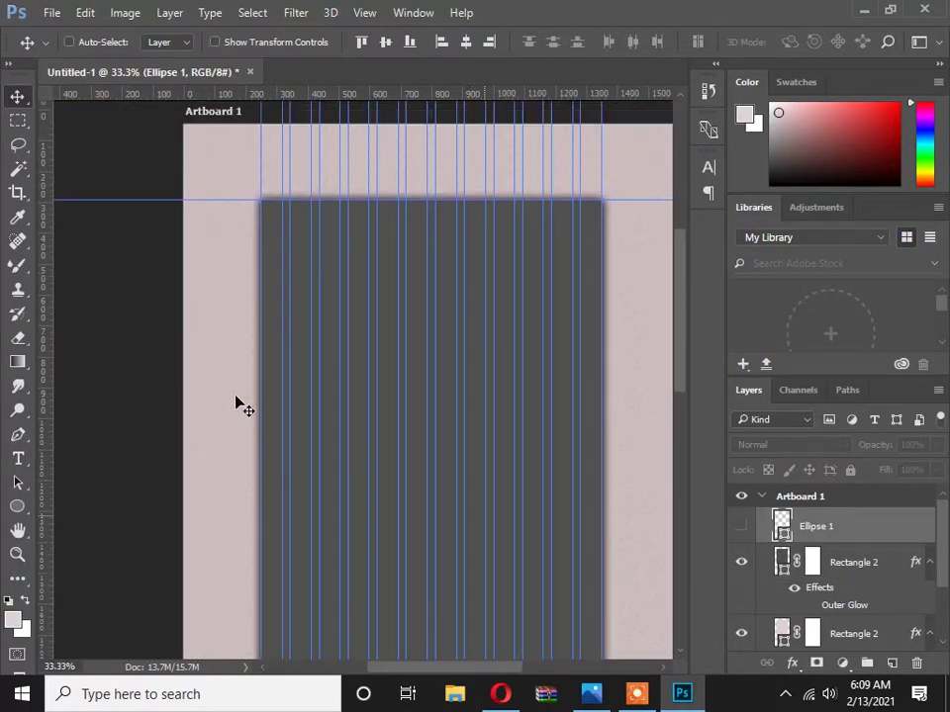
scroll(336, 322, up, 1)
click(51, 12)
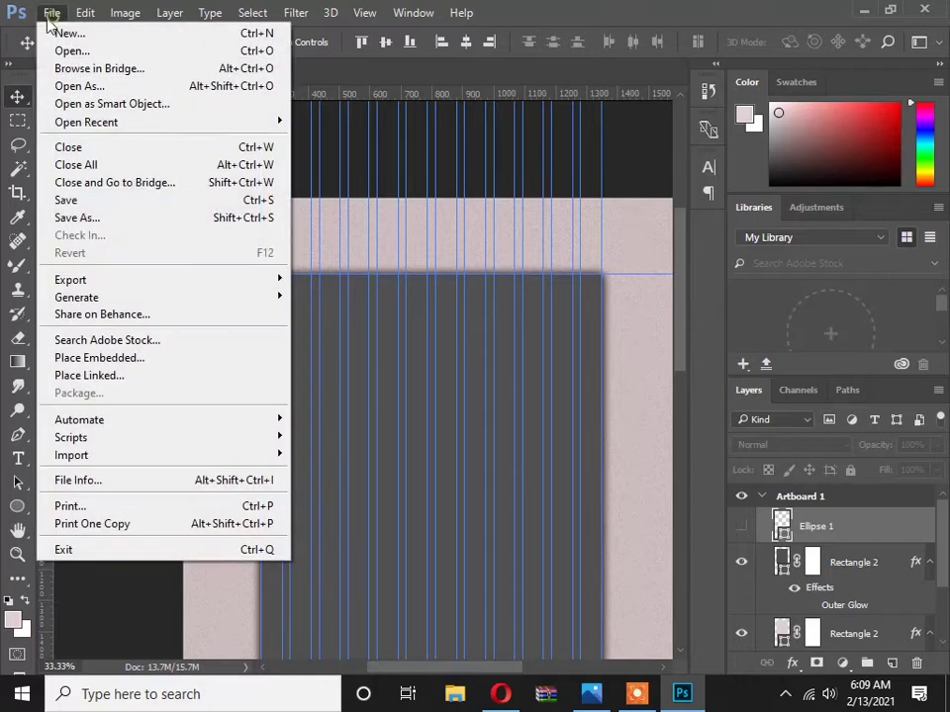
click(107, 360)
click(516, 161)
click(423, 360)
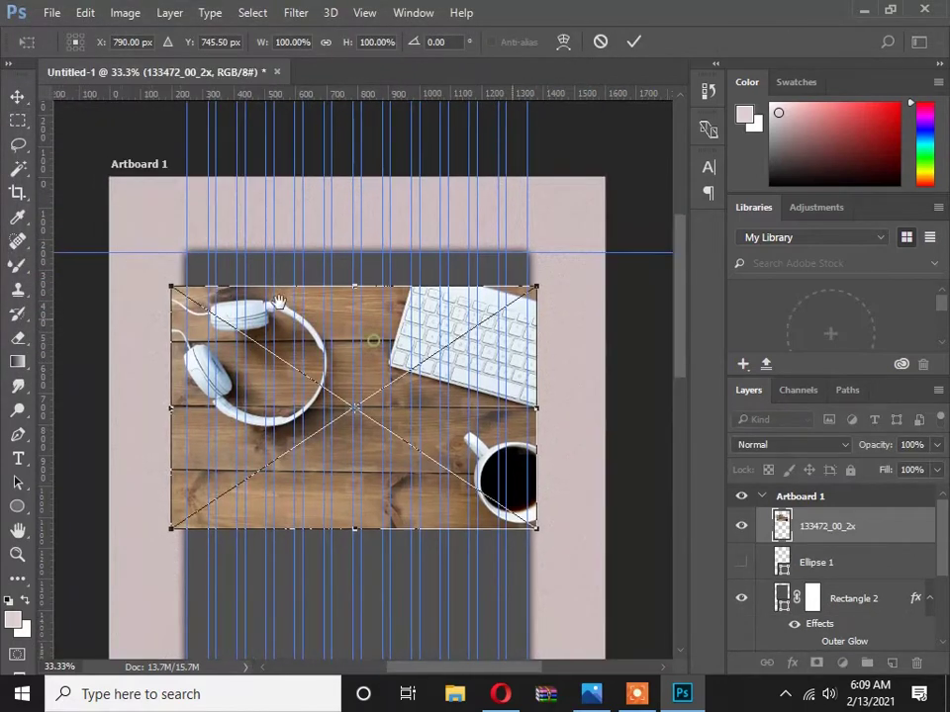
Scale the placed desk photo to about 137% and position it across the artboard's full width at its upper edge.
drag(279, 302, 259, 285)
drag(521, 513, 585, 568)
drag(569, 465, 562, 394)
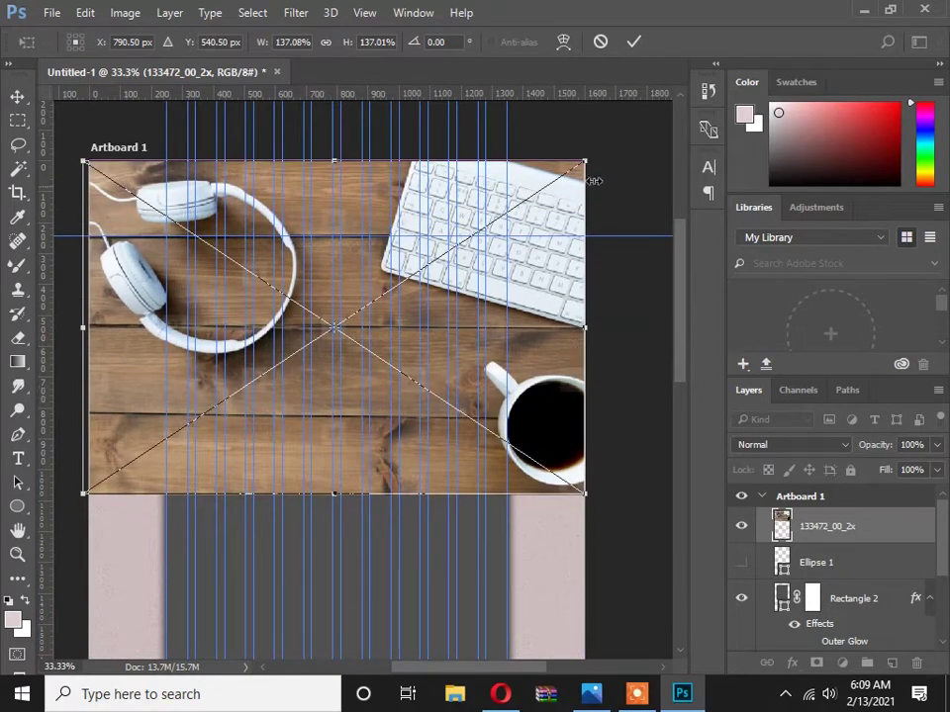
click(633, 42)
Move the 133472_00_2x photo layer below both Rectangle 2 layers, directly above Layer 1.
drag(503, 335, 507, 313)
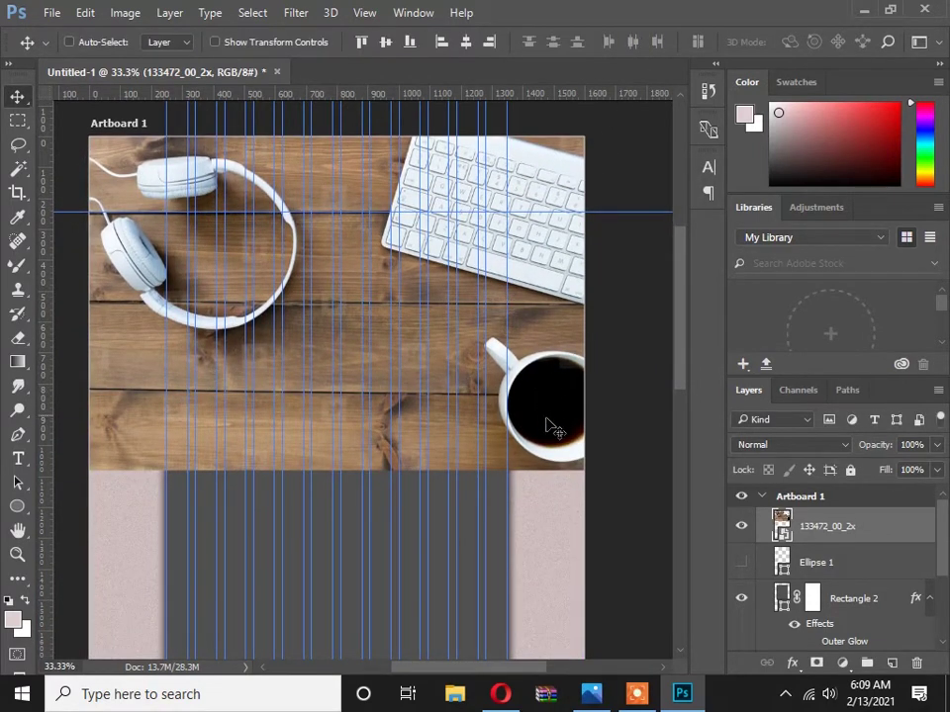
drag(809, 538, 807, 605)
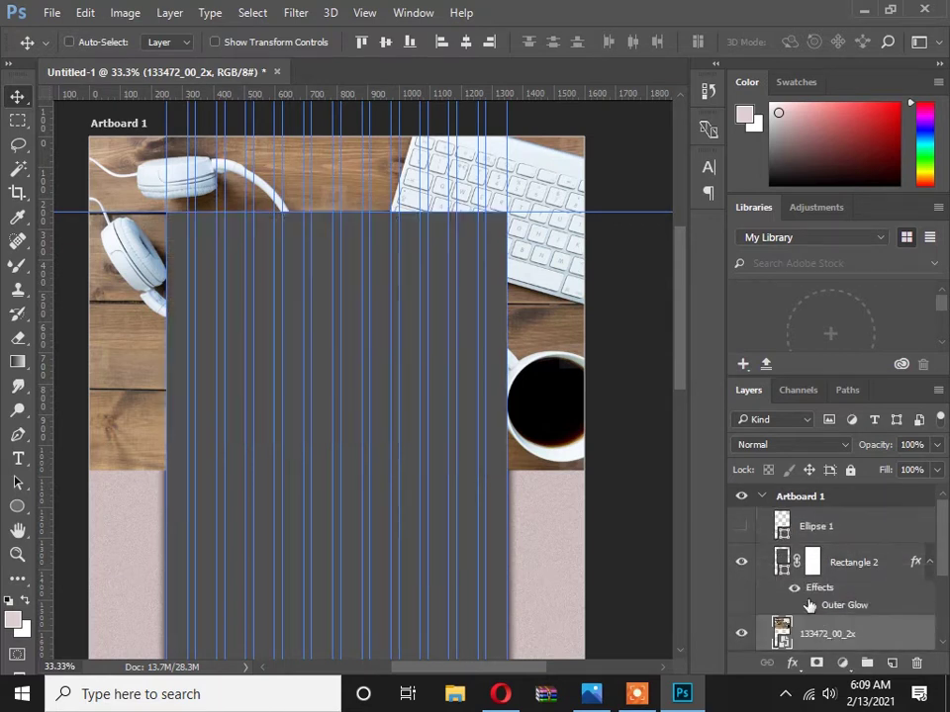
scroll(803, 584, down, 2)
scroll(821, 583, down, 2)
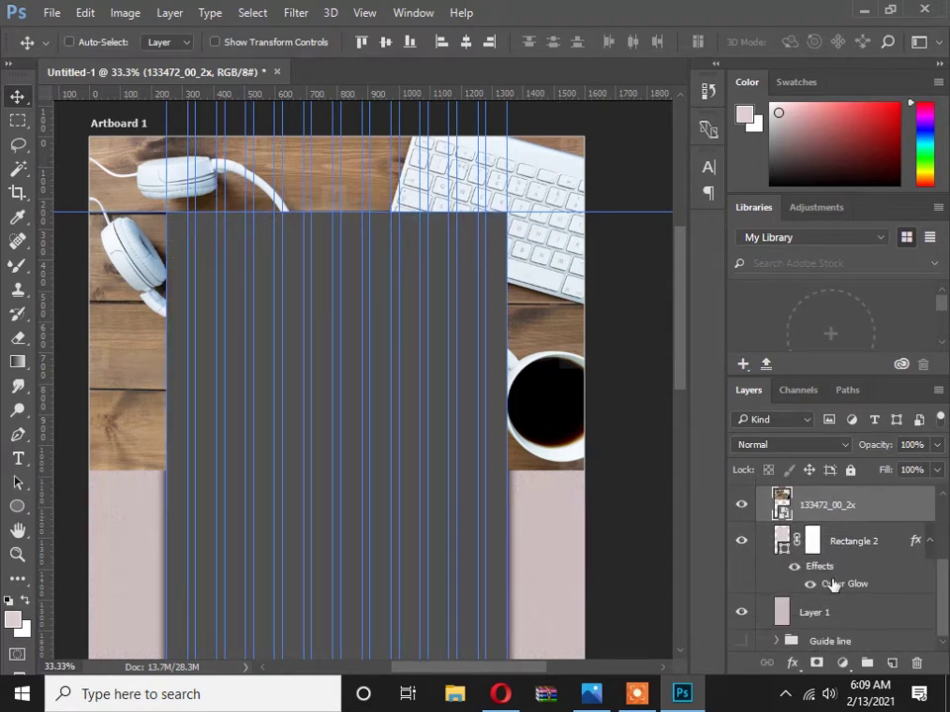
scroll(834, 586, up, 1)
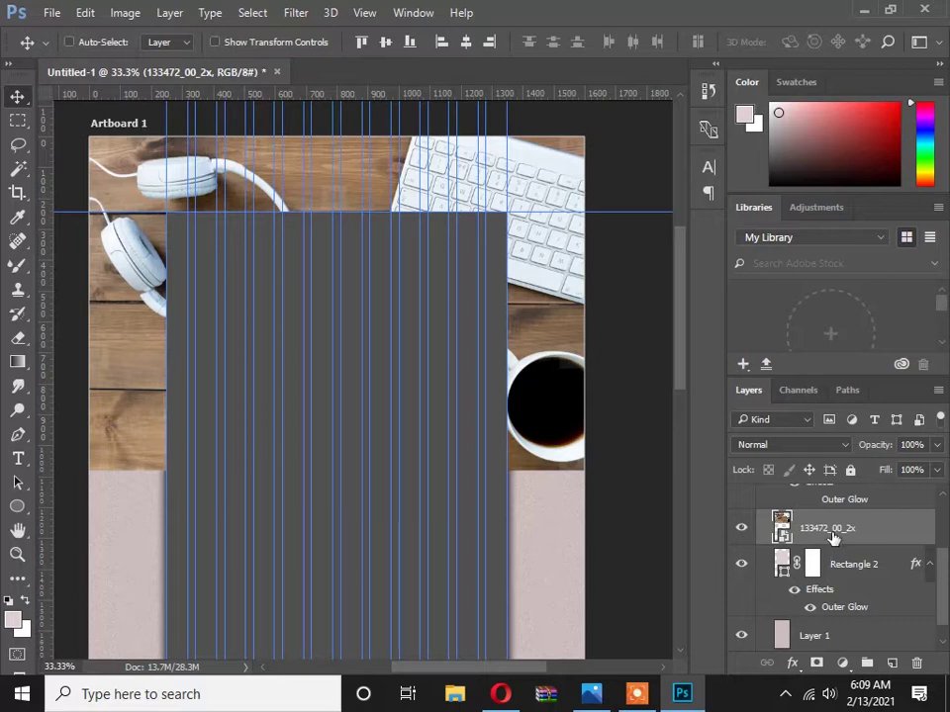
drag(832, 535, 832, 615)
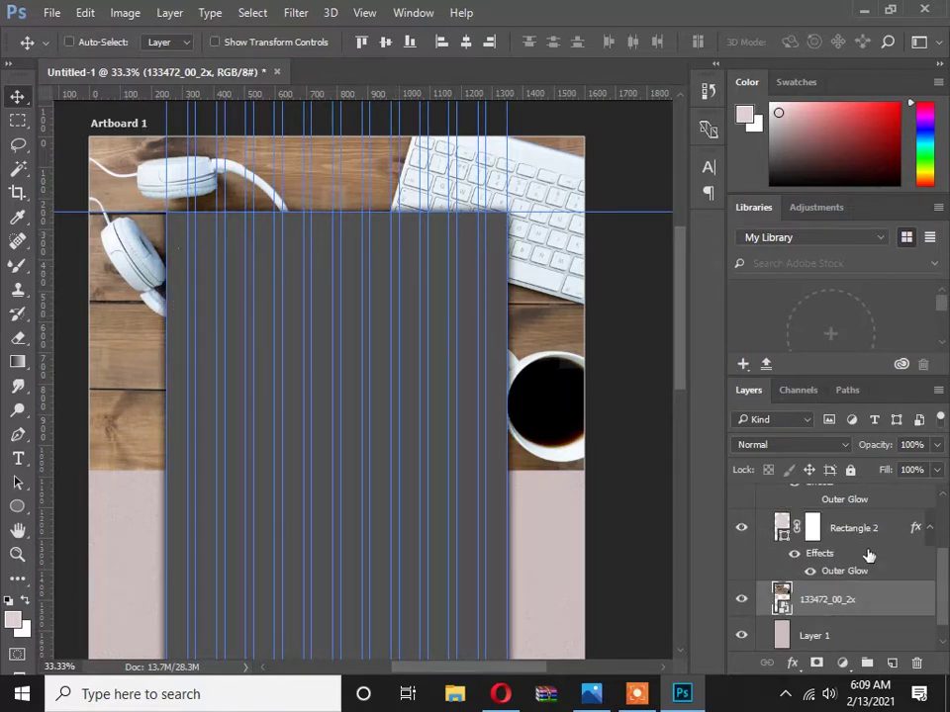
scroll(859, 605, down, 1)
scroll(857, 601, up, 1)
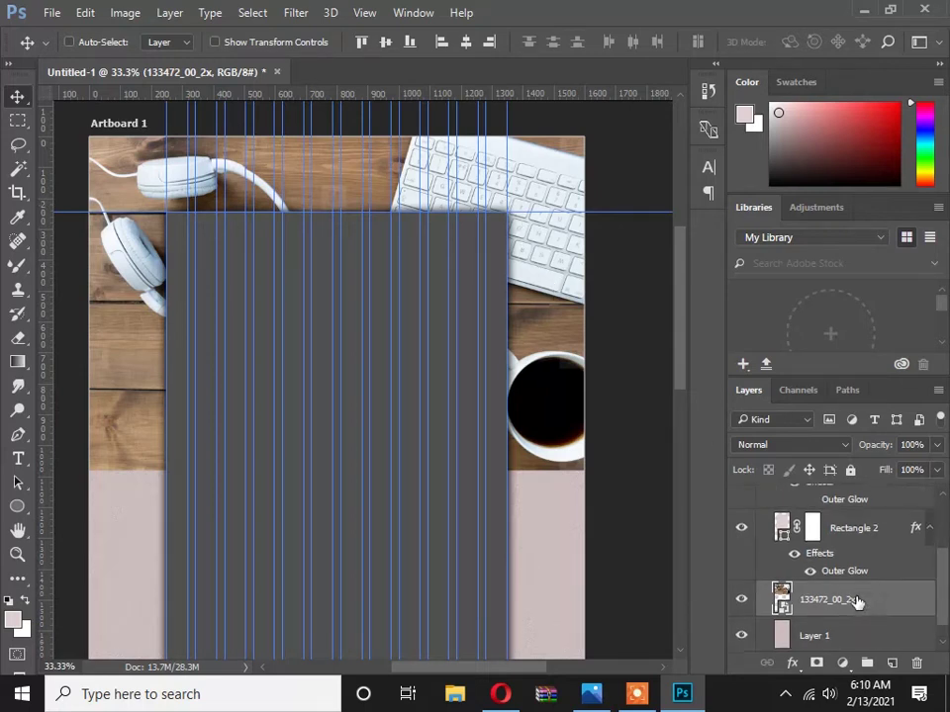
Mask the pink Rectangle 2's area out of the 133472_00_2x photo layer with an inverted mask from that rectangle's selection.
click(781, 527)
ctrl+click(781, 527)
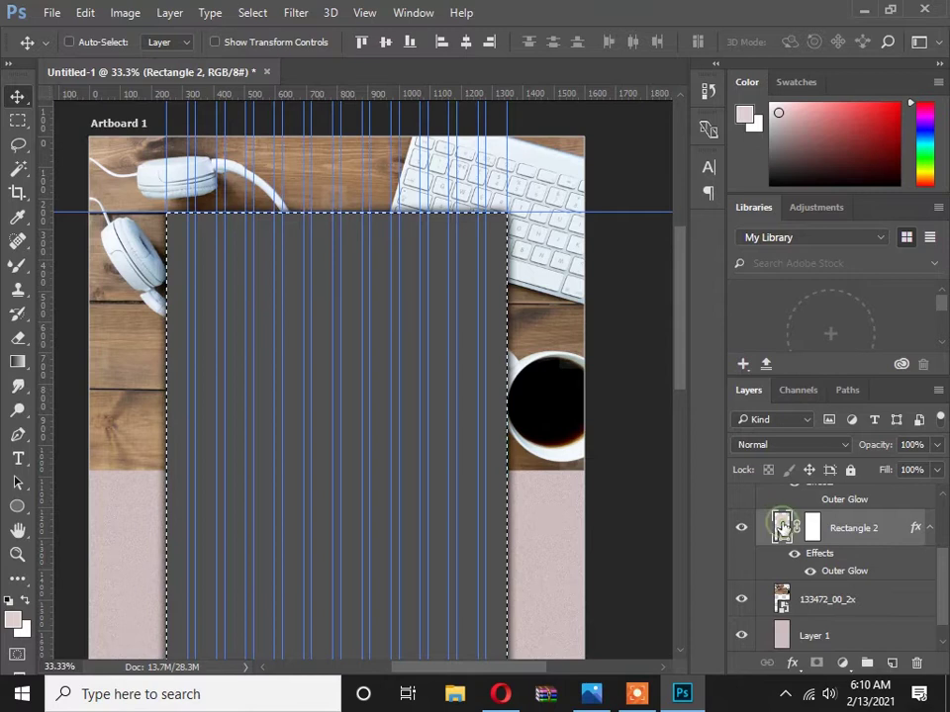
click(842, 606)
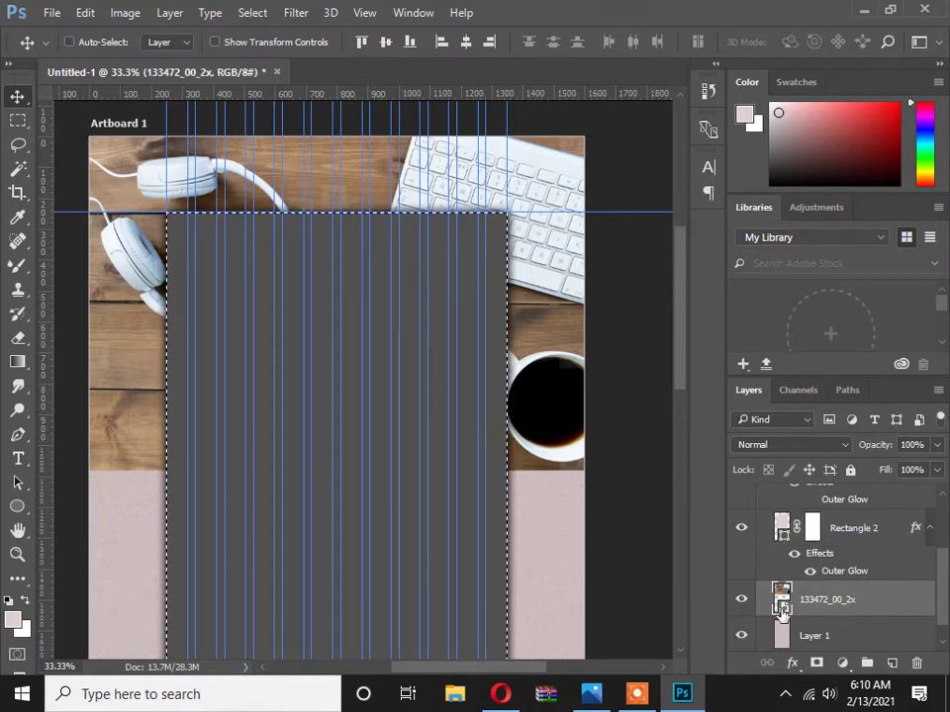
click(815, 664)
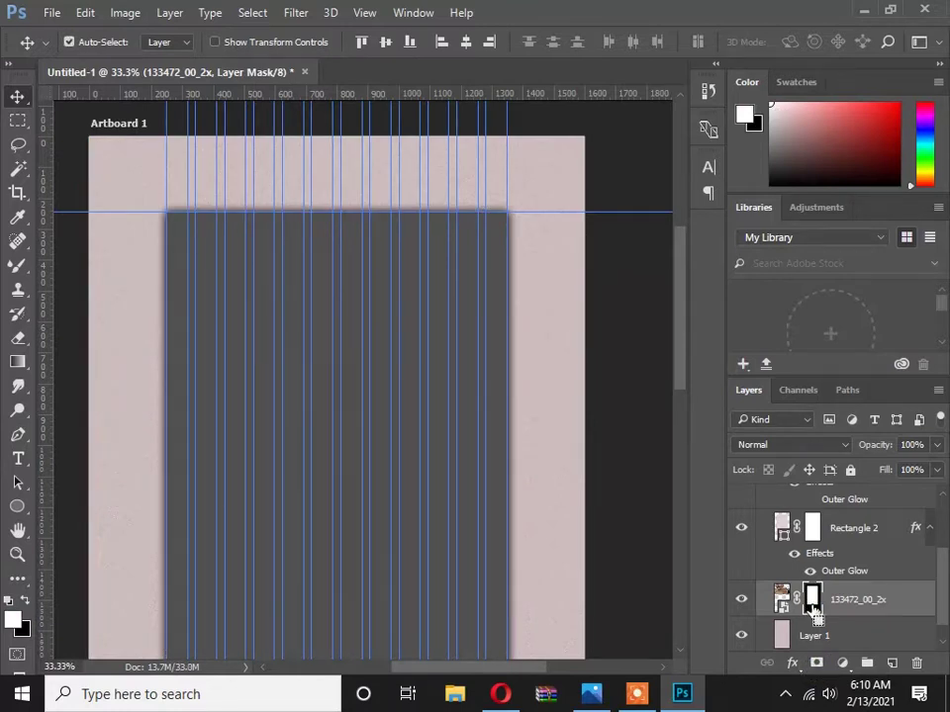
key(ctrl+i)
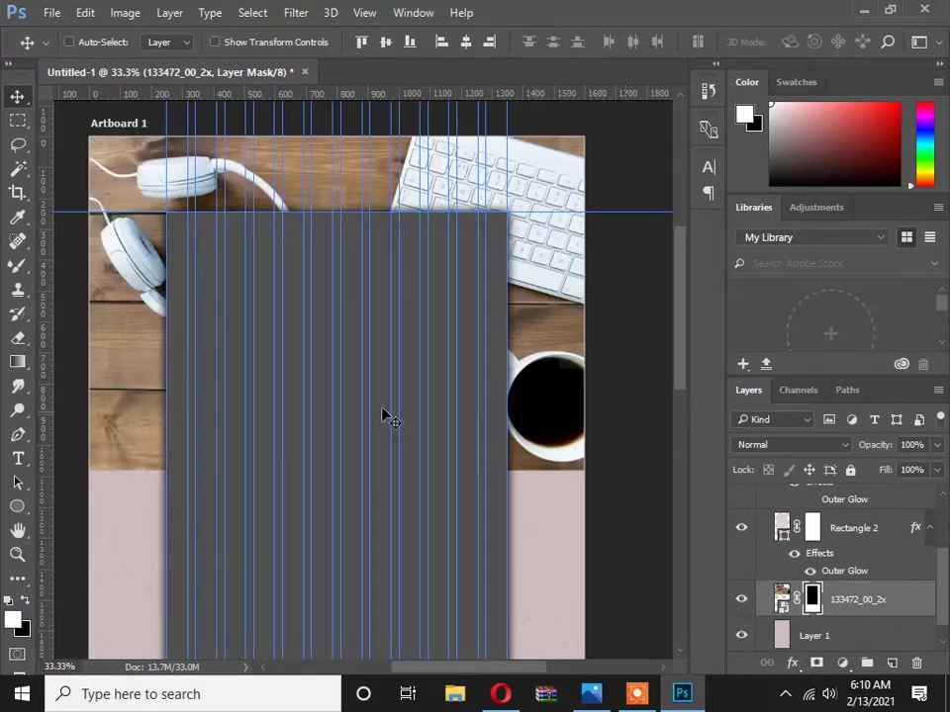
Duplicate the masked 133472_00_2x layer and move one copy above the grey Rectangle 2, just below Ellipse 1.
scroll(829, 580, up, 1)
scroll(856, 618, down, 1)
click(848, 552)
click(844, 601)
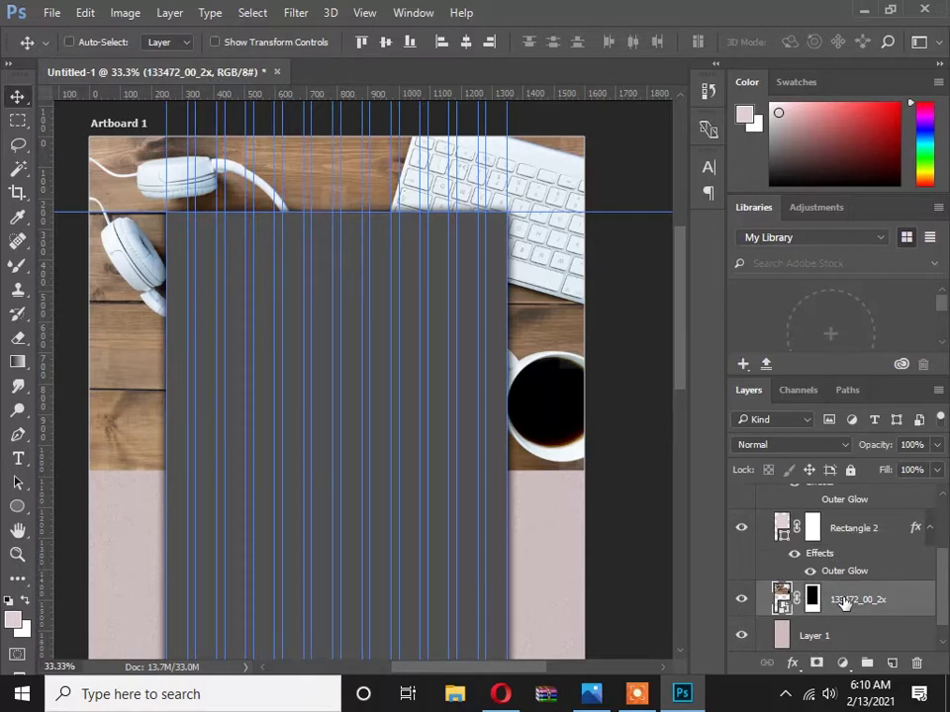
key(ctrl+j)
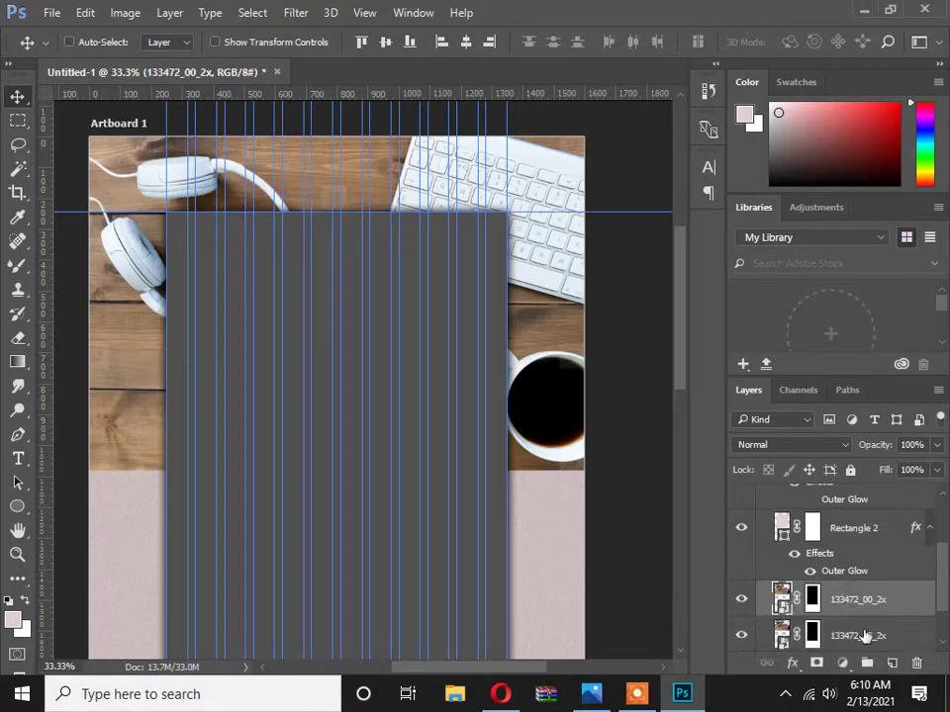
scroll(858, 618, up, 1)
drag(857, 622, 842, 538)
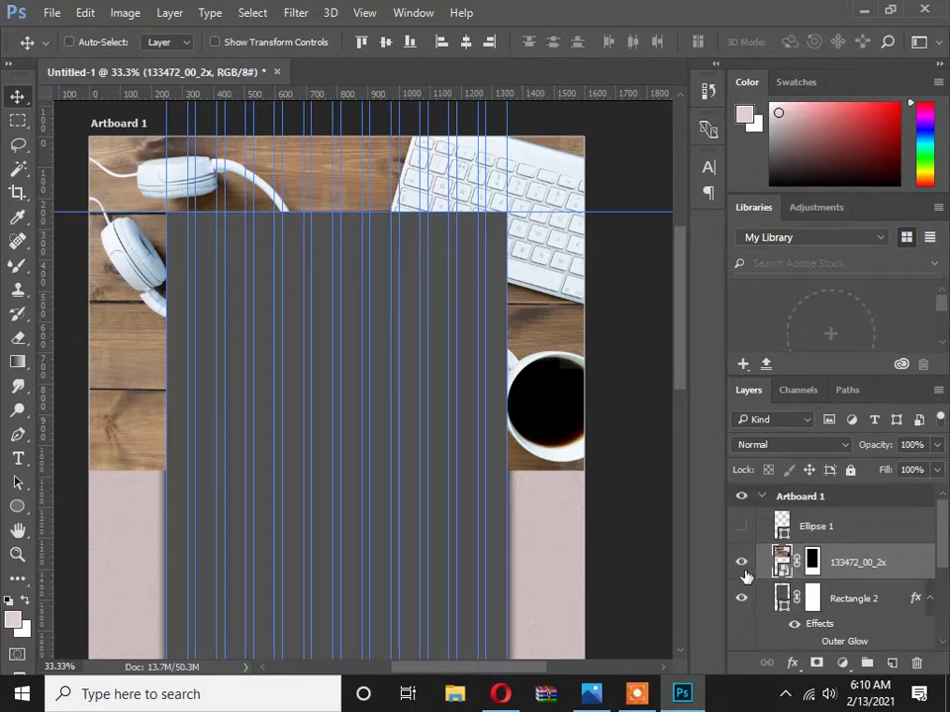
Invert the layer mask of the upper 133472_00_2x copy so the photo shows only inside the panel area, and check the overlap.
click(812, 566)
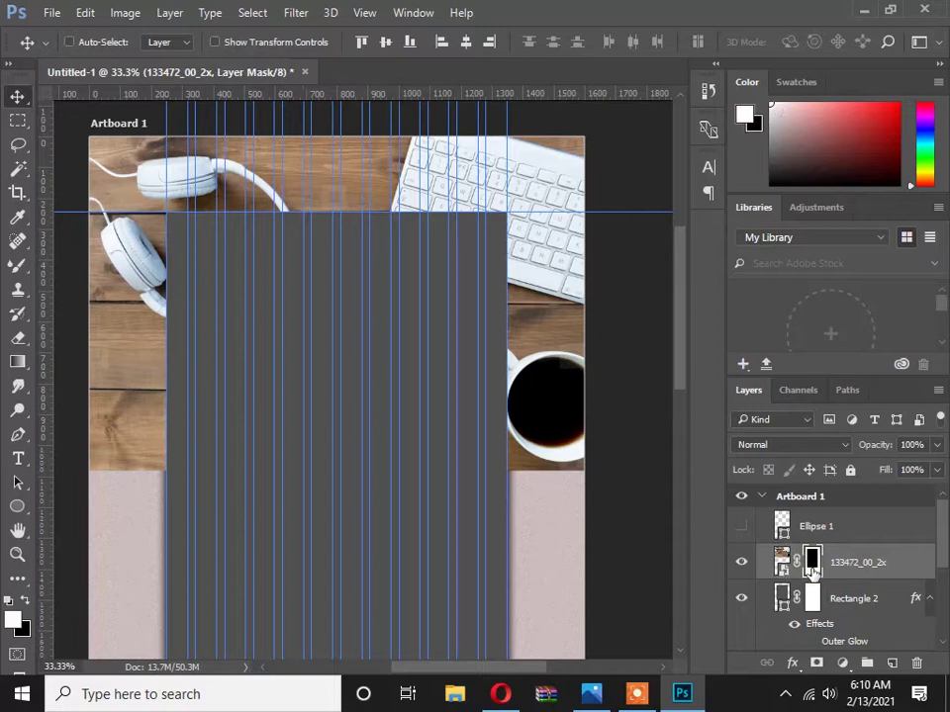
key(alt+BackSpace)
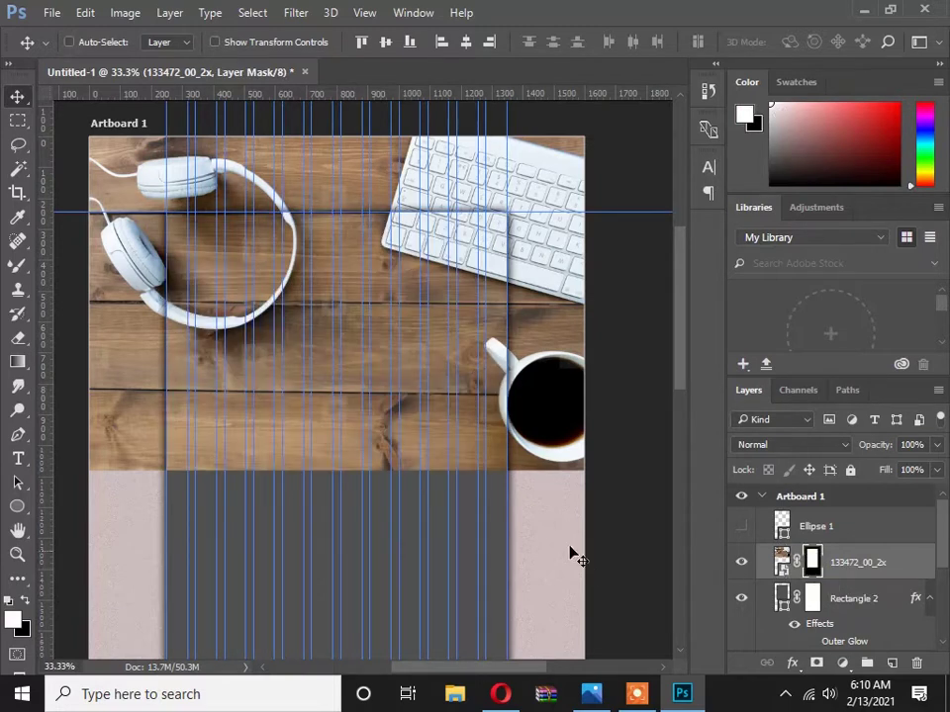
scroll(431, 416, down, 1)
scroll(430, 415, up, 3)
scroll(241, 261, up, 2)
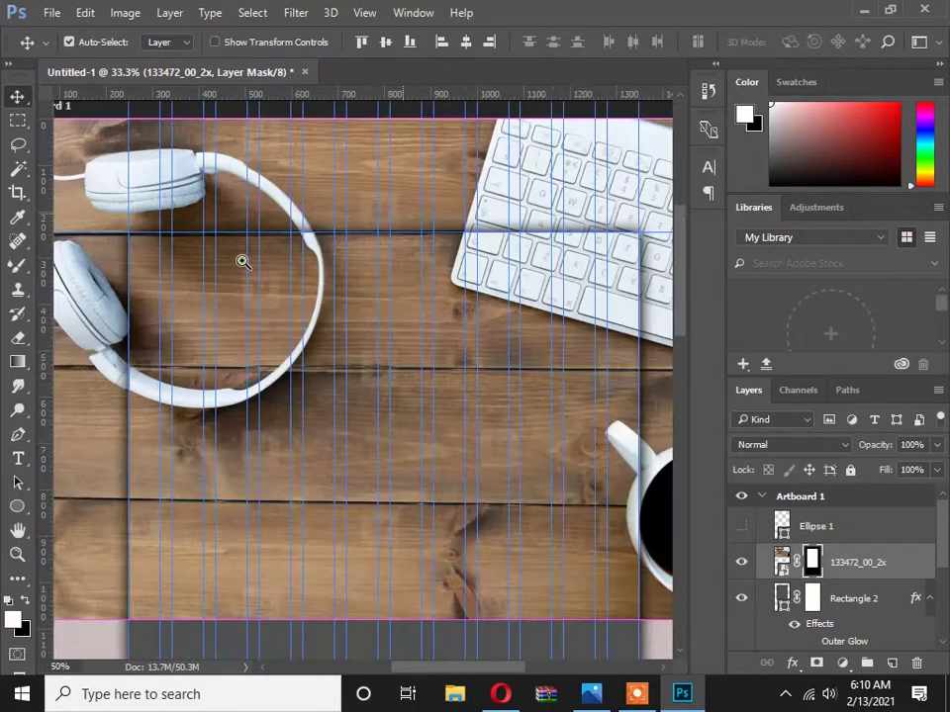
scroll(356, 376, down, 2)
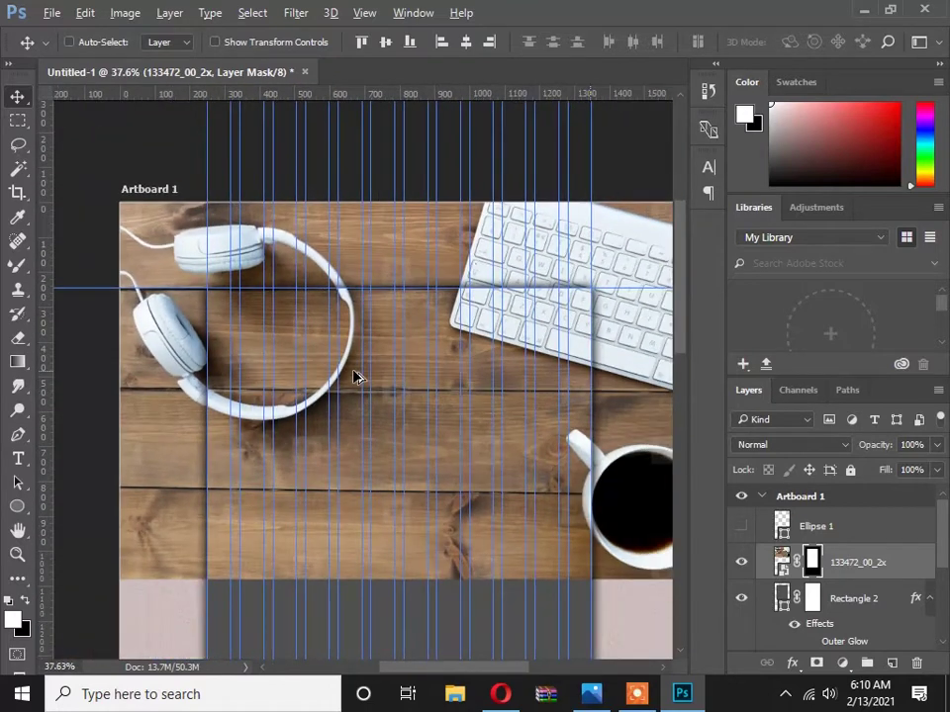
scroll(442, 433, up, 1)
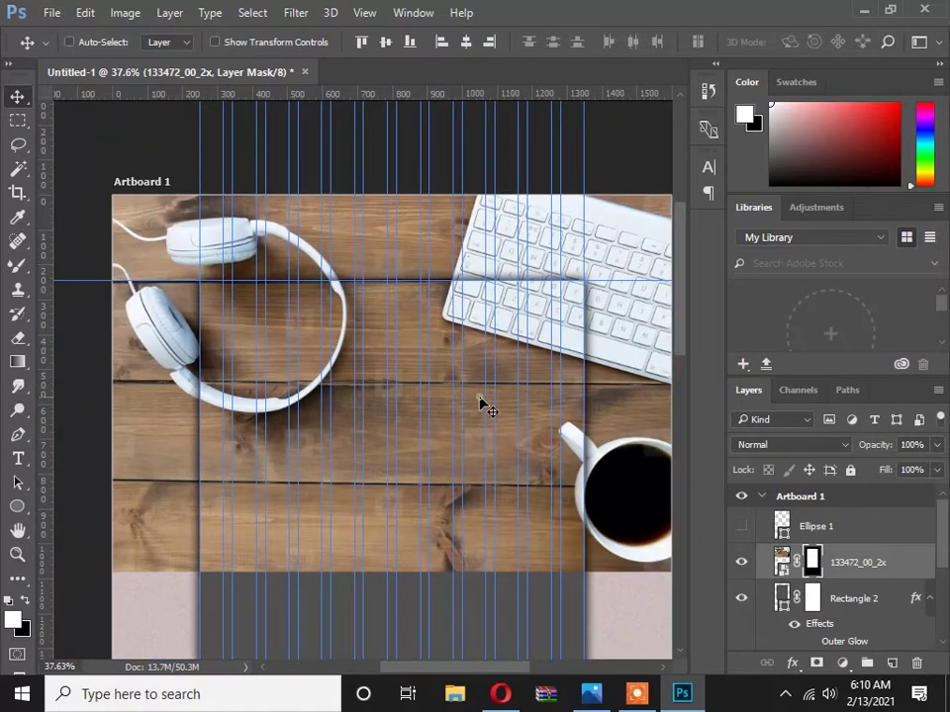
scroll(481, 404, down, 2)
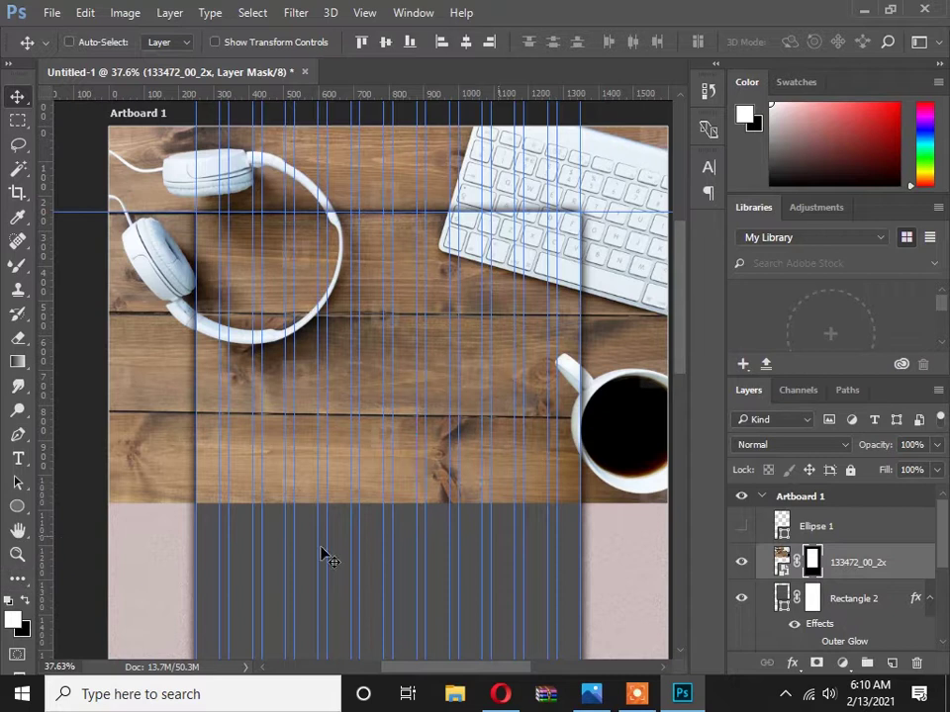
Fade the lower part of the upper photo copy into the grey panel with a short vertical linear gradient on its mask.
click(783, 561)
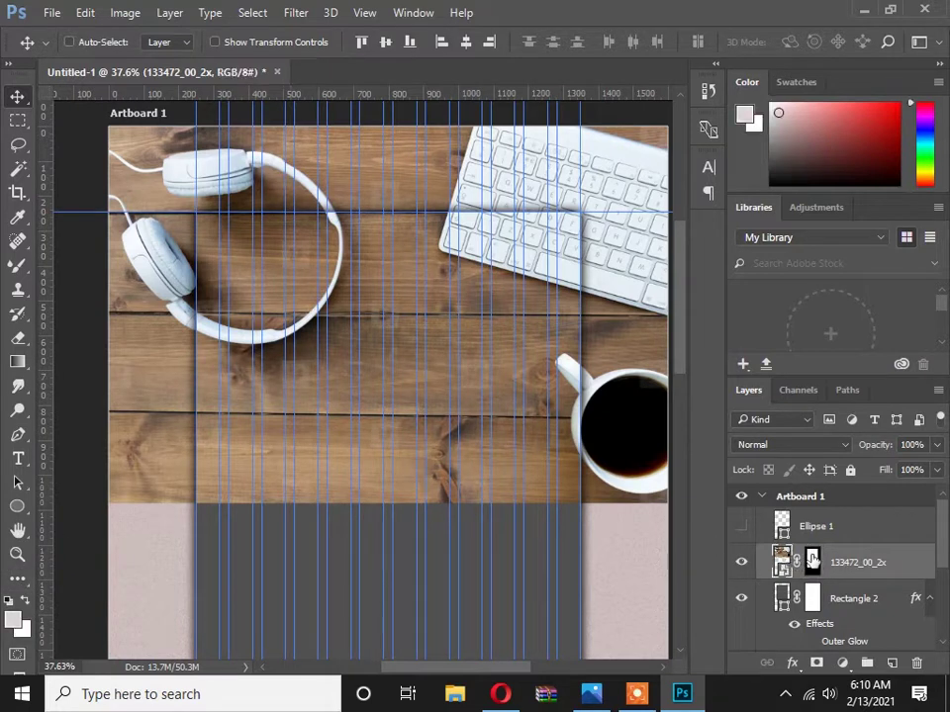
click(812, 560)
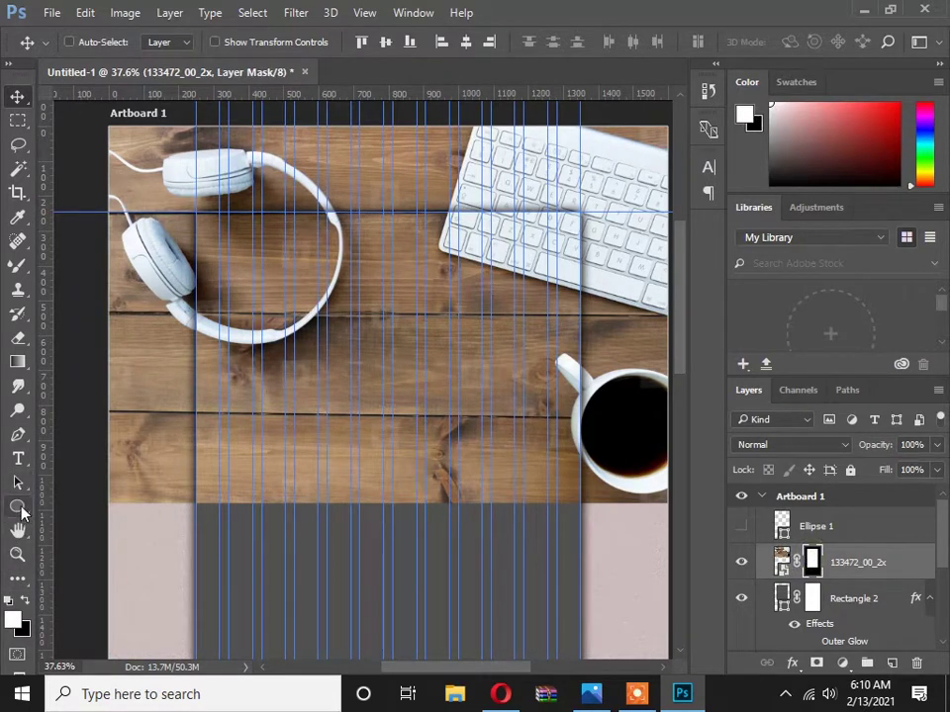
click(17, 362)
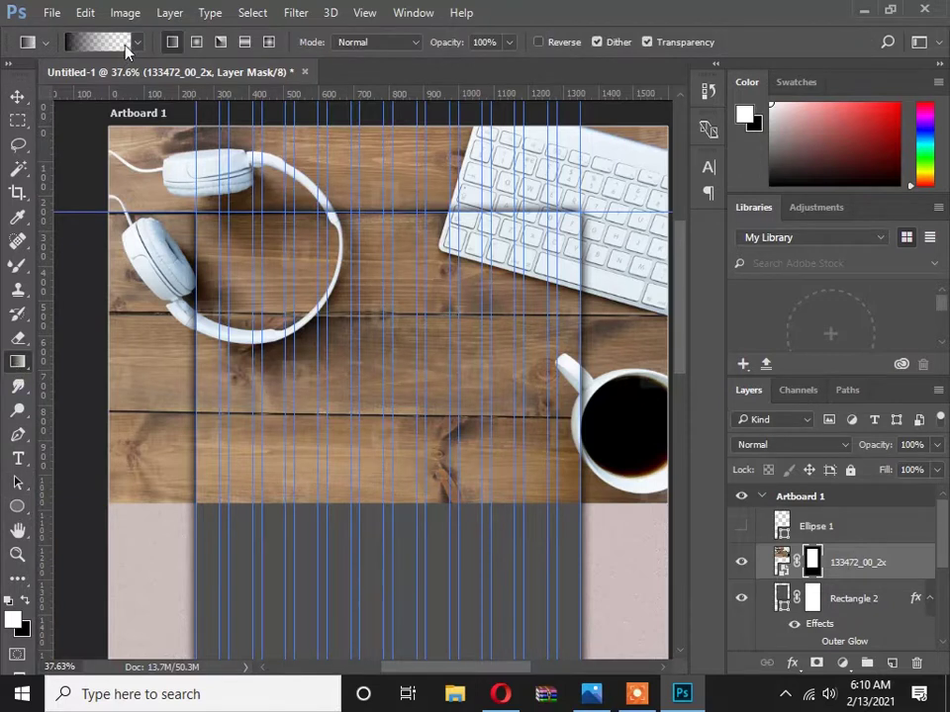
mouse_move(365, 419)
mouse_down()
mouse_move(377, 504)
mouse_move(382, 349)
mouse_move(379, 437)
mouse_up()
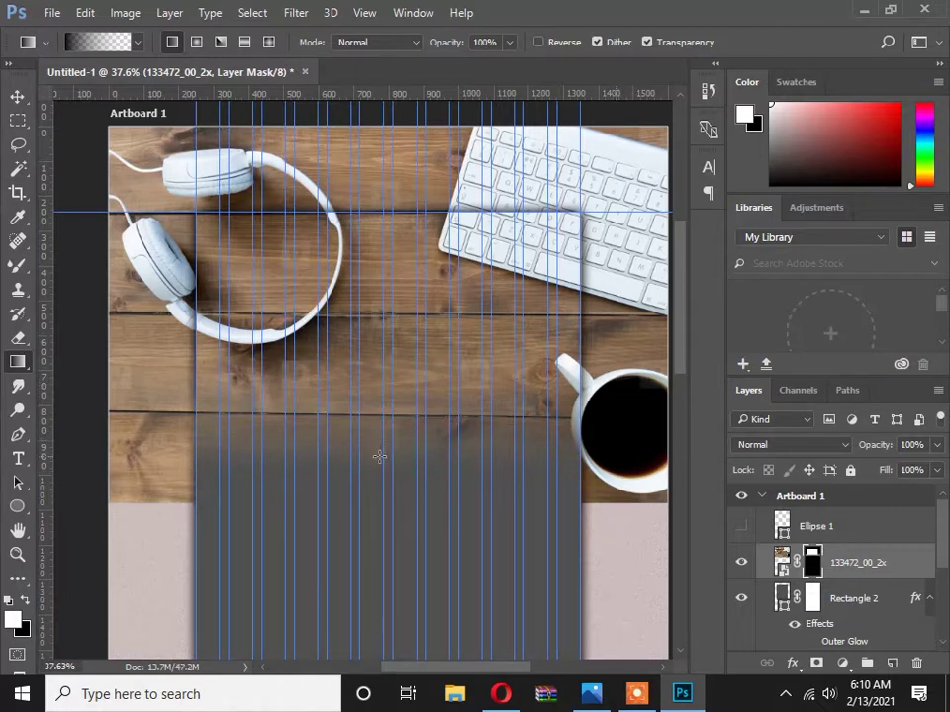
click(17, 96)
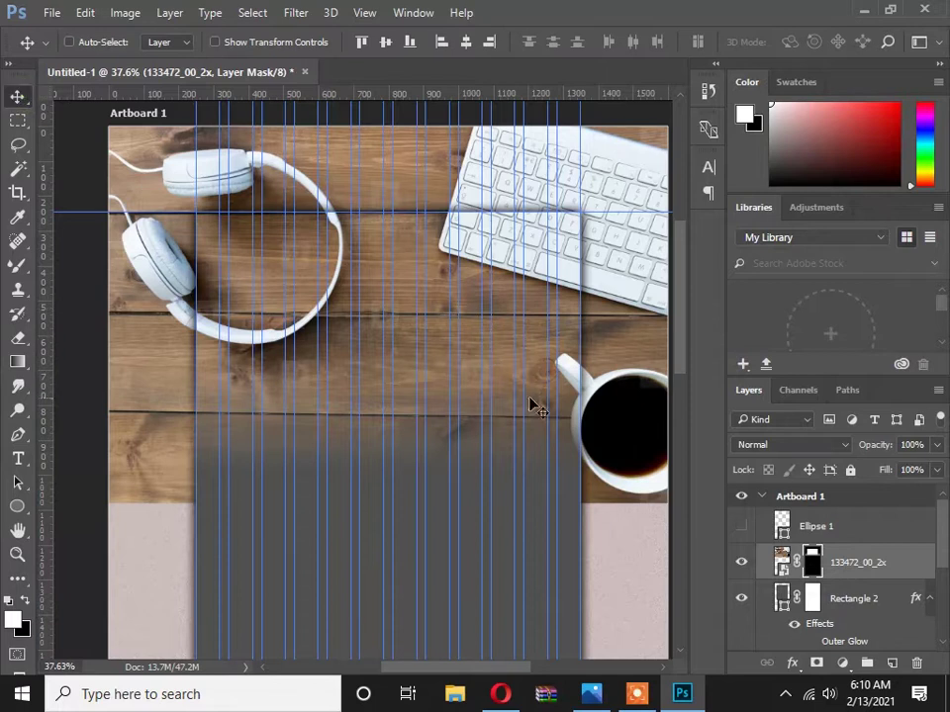
Add a Curves adjustment layer above the upper photo copy and clip it to that layer.
click(841, 664)
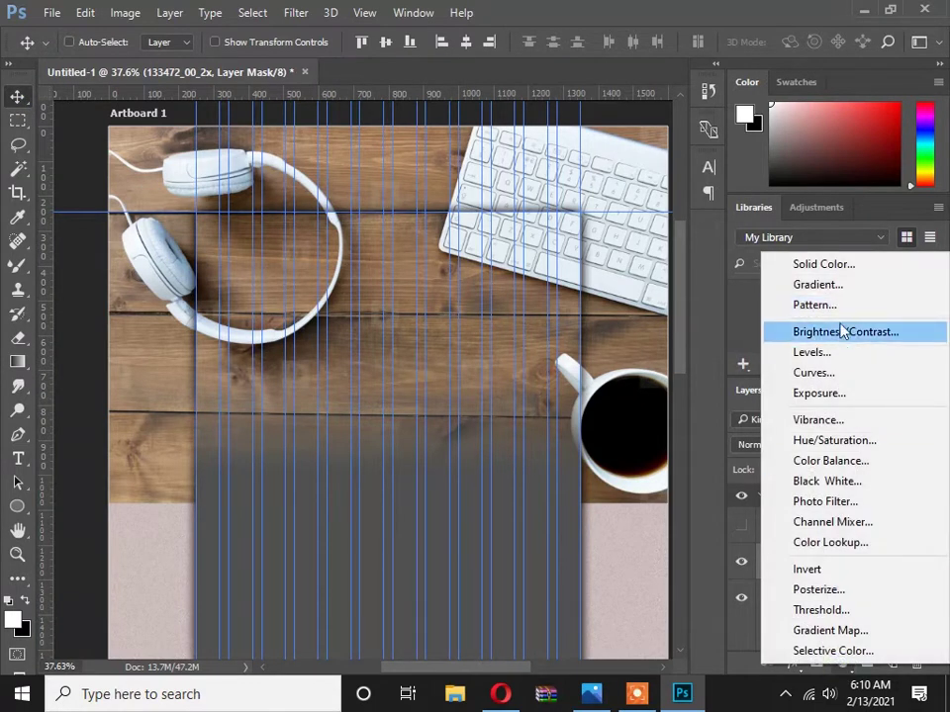
click(831, 374)
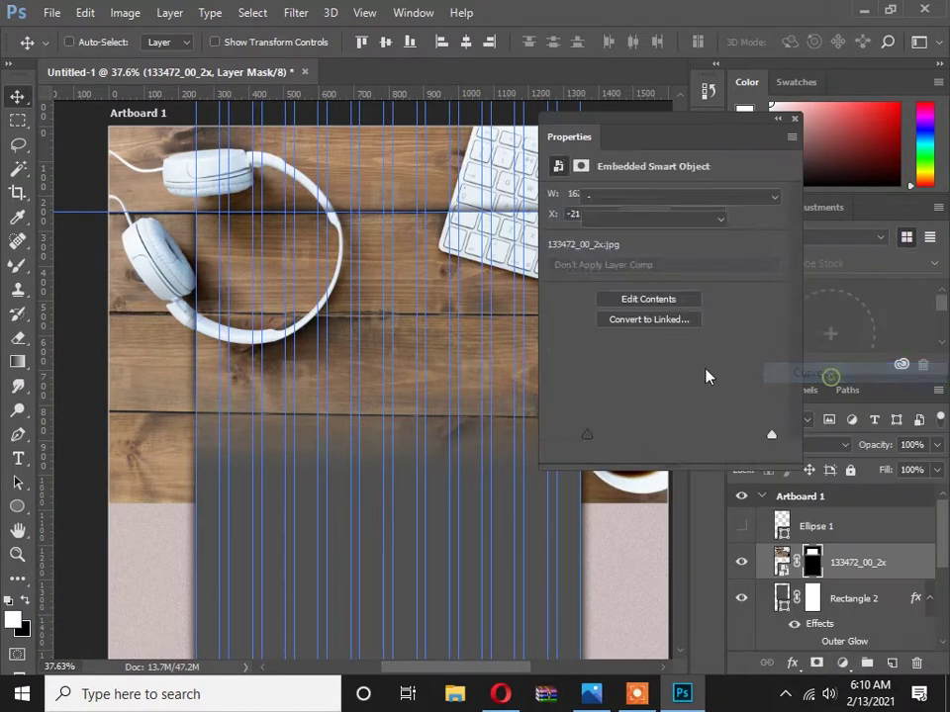
click(658, 452)
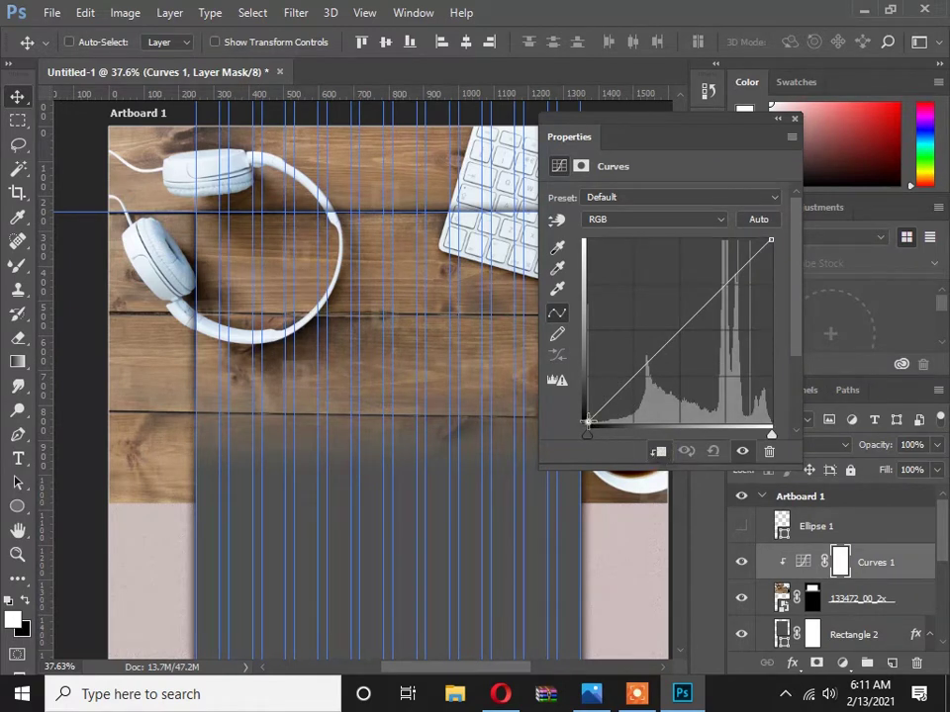
Shape the Curves 1 adjustment by raising its black point, lowering its white point and pulling the upper midtones down.
drag(588, 421, 587, 407)
drag(771, 239, 770, 249)
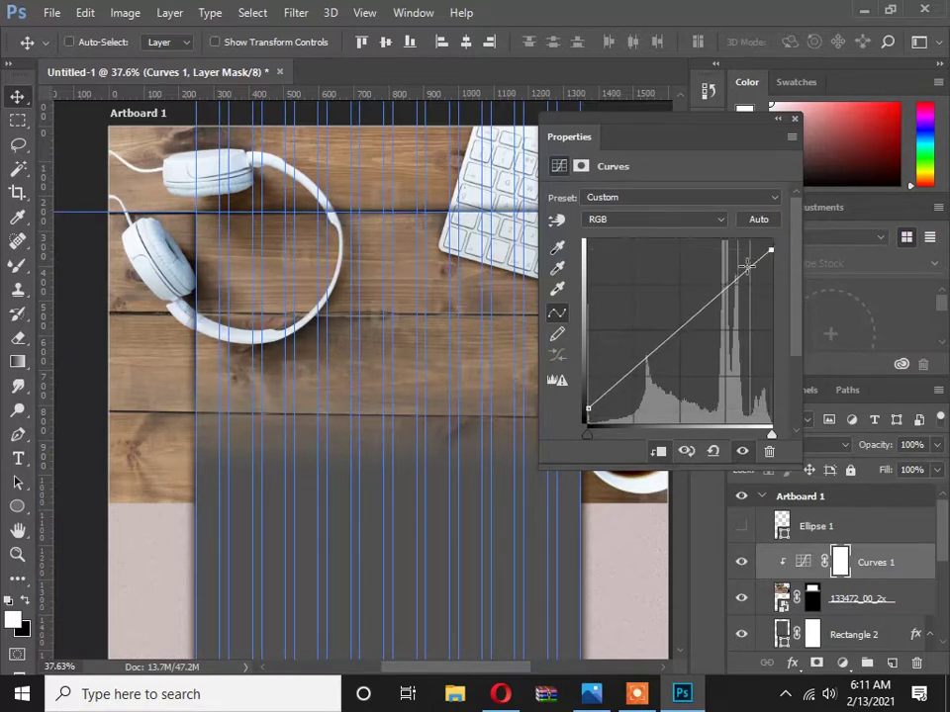
drag(724, 290, 726, 296)
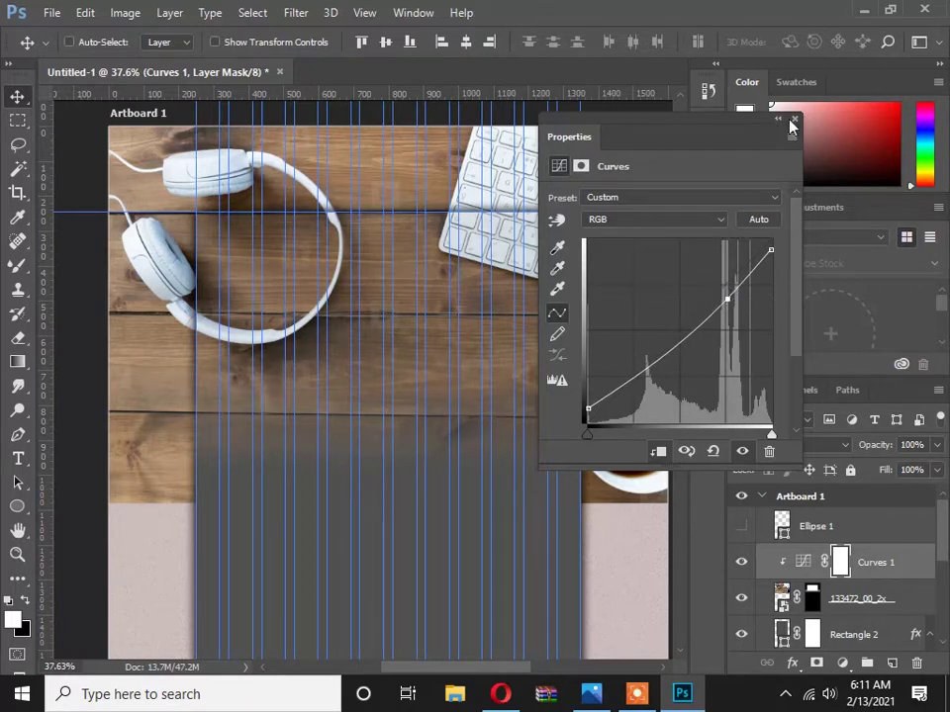
click(792, 121)
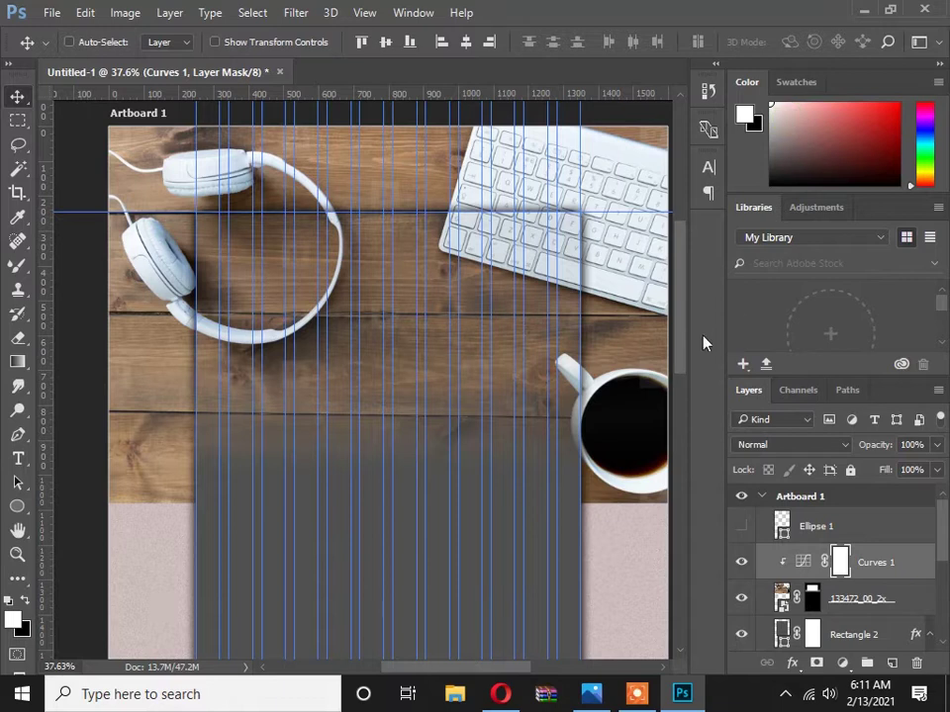
Add a Brightness/Contrast adjustment layer above Curves 1 with Brightness -21 and clip it to the upper photo copy.
click(842, 663)
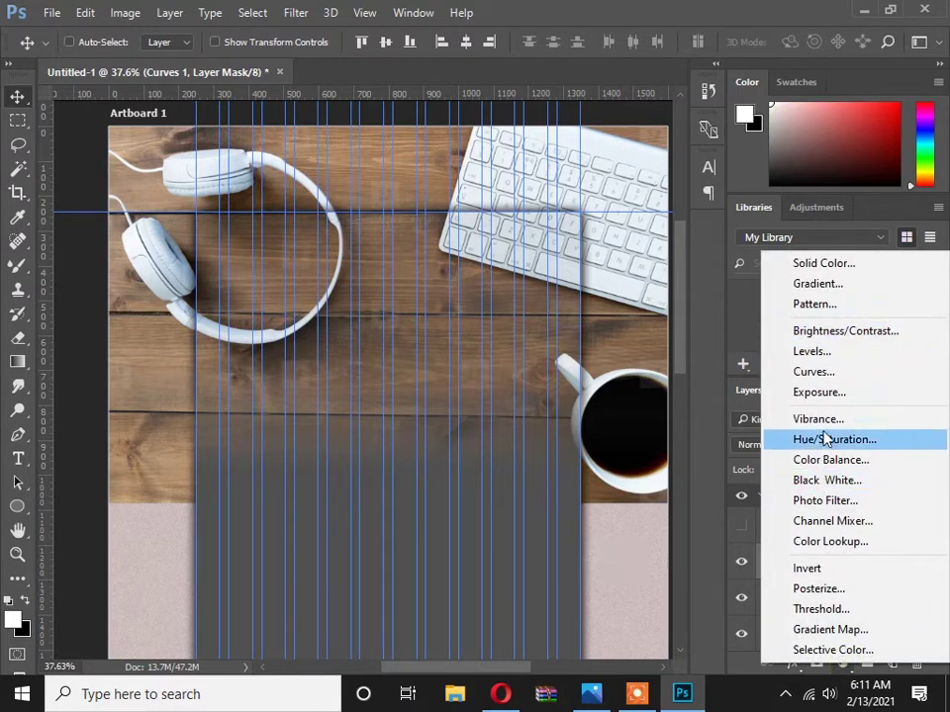
click(816, 332)
mouse_move(661, 246)
mouse_down()
mouse_move(640, 246)
mouse_move(650, 246)
mouse_up()
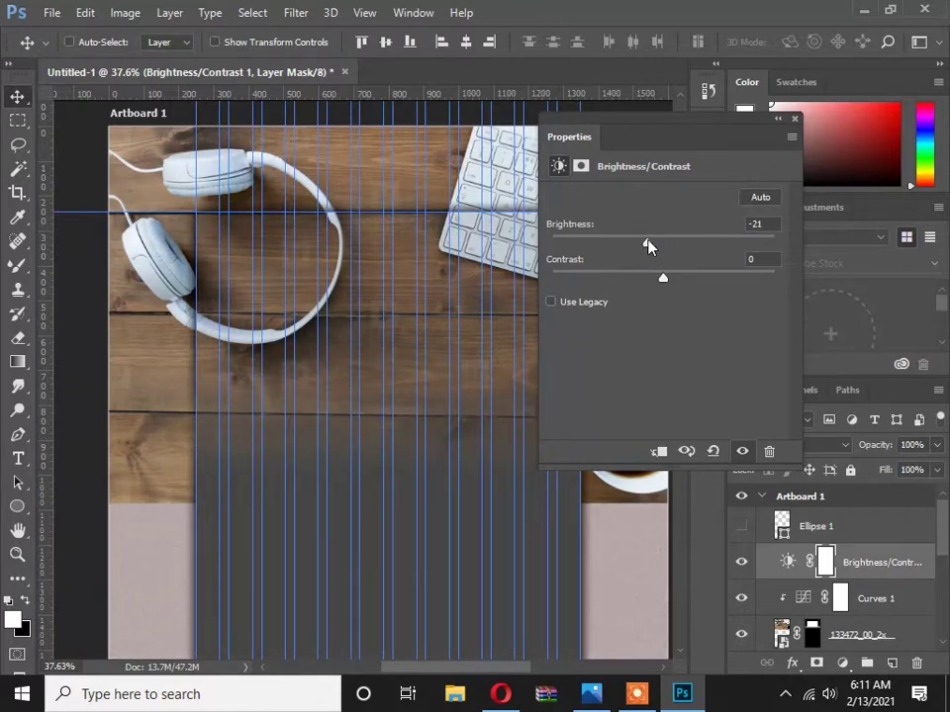
click(658, 451)
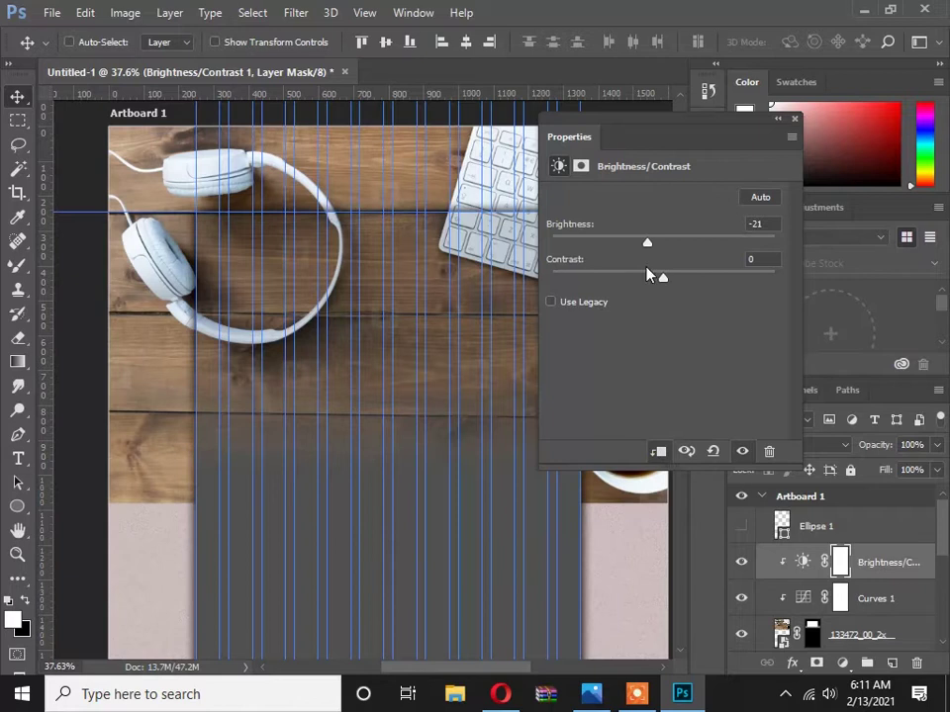
drag(647, 246, 662, 280)
click(794, 120)
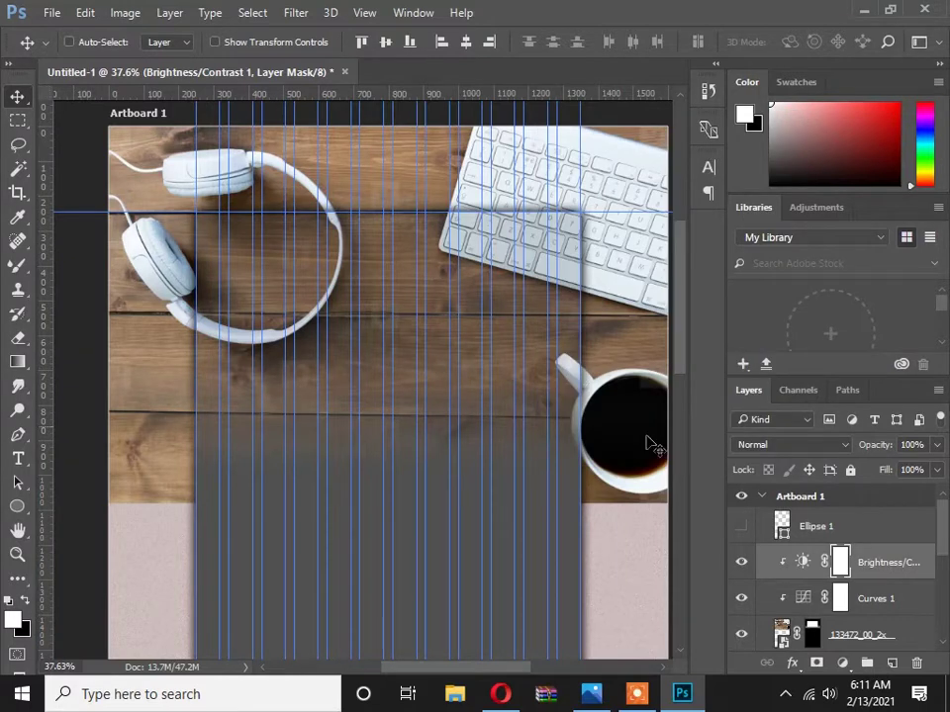
Set the blend mode of the lower 133472_00_2x photo layer, just above Layer 1, to Multiply.
scroll(834, 554, down, 1)
scroll(834, 554, down, 5)
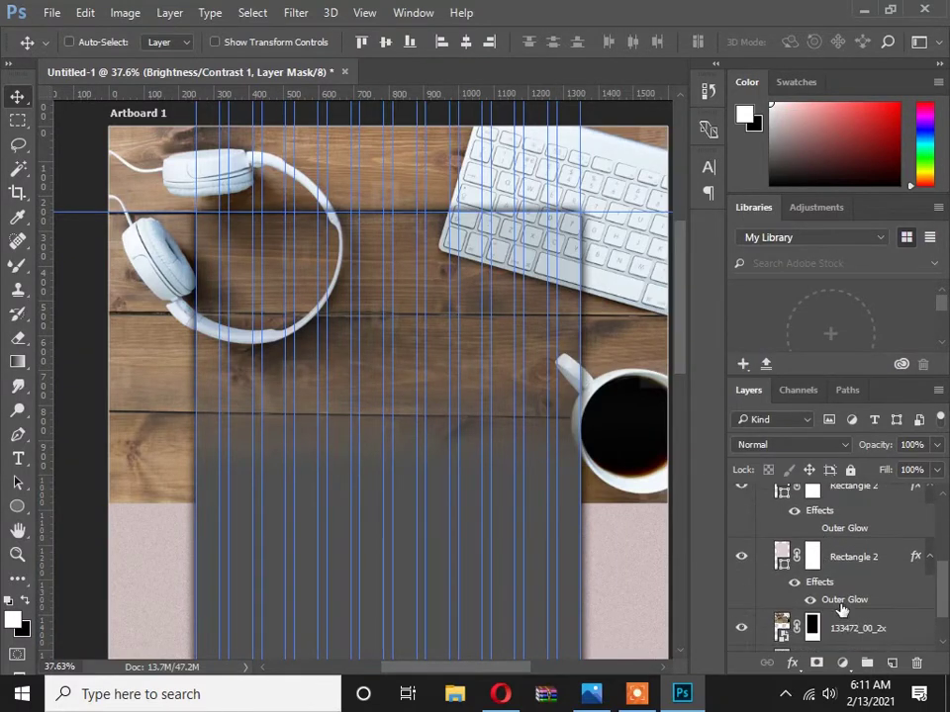
click(846, 626)
scroll(845, 594, down, 1)
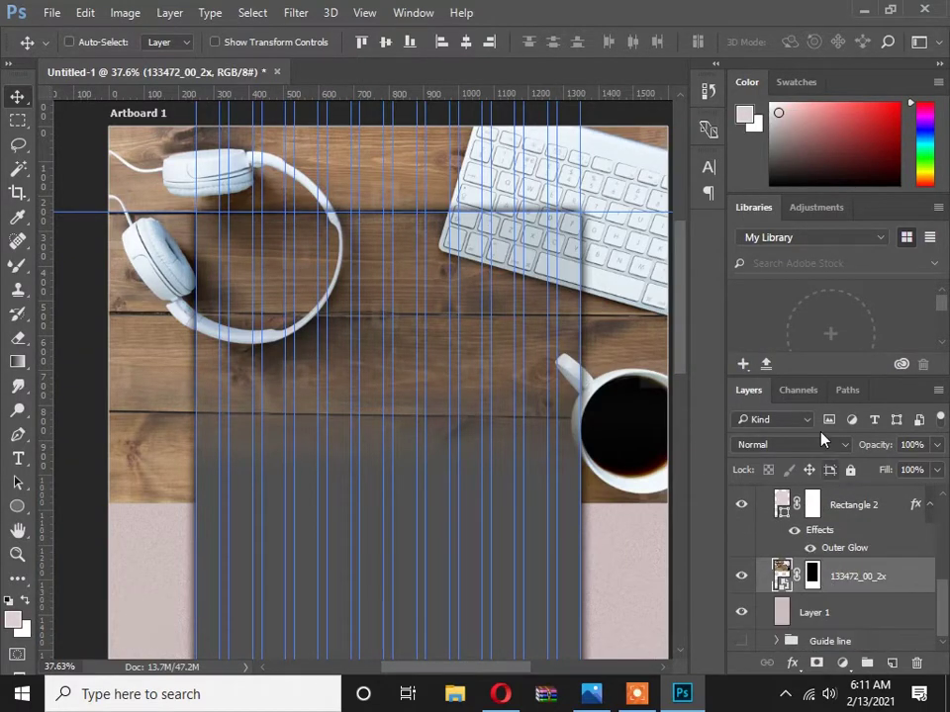
click(818, 447)
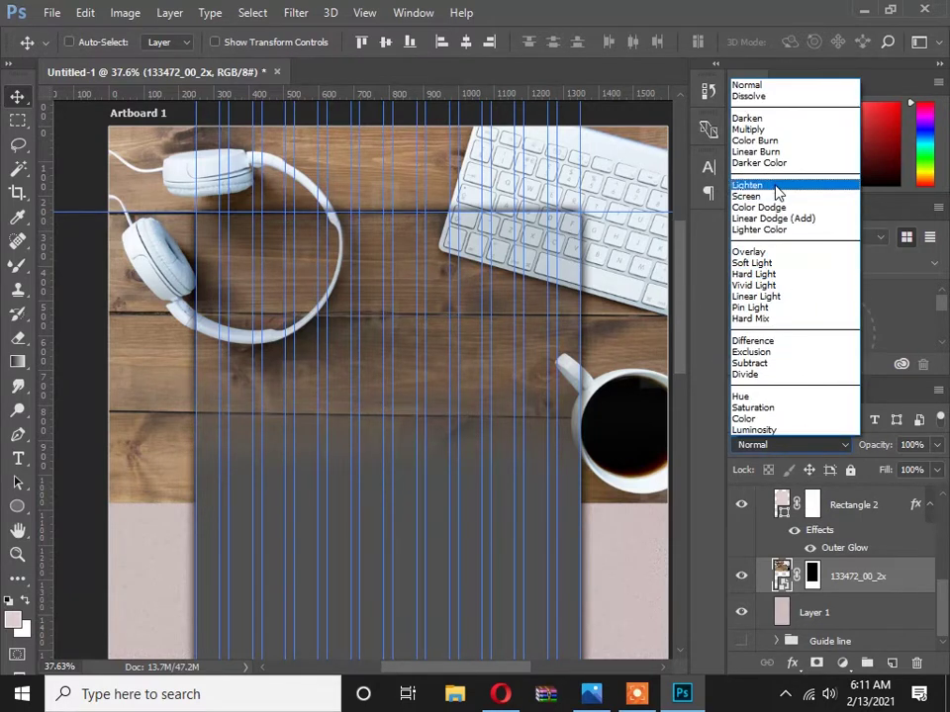
click(772, 133)
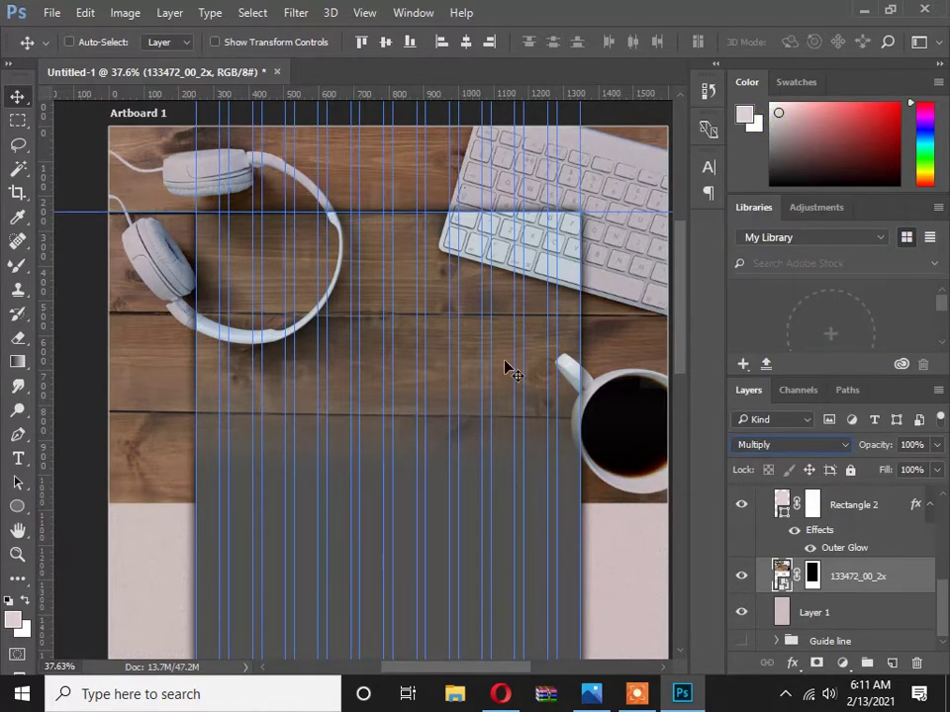
Hide the guides and inspect the blended photo and panel edges up close.
scroll(365, 299, down, 1)
scroll(361, 296, up, 1)
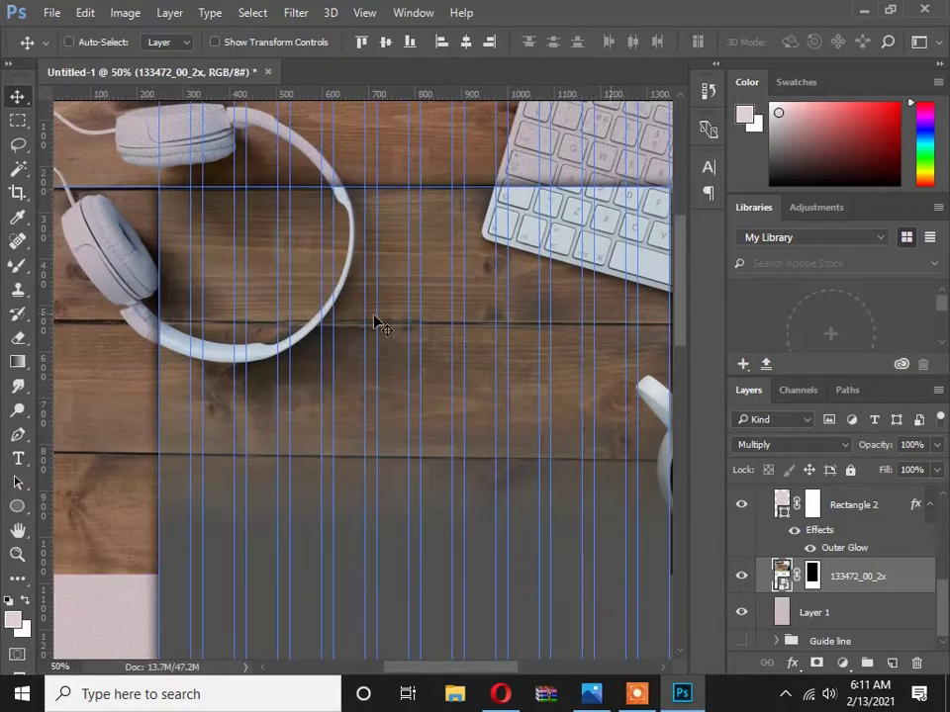
key(ctrl+semicolon)
drag(369, 314, 348, 337)
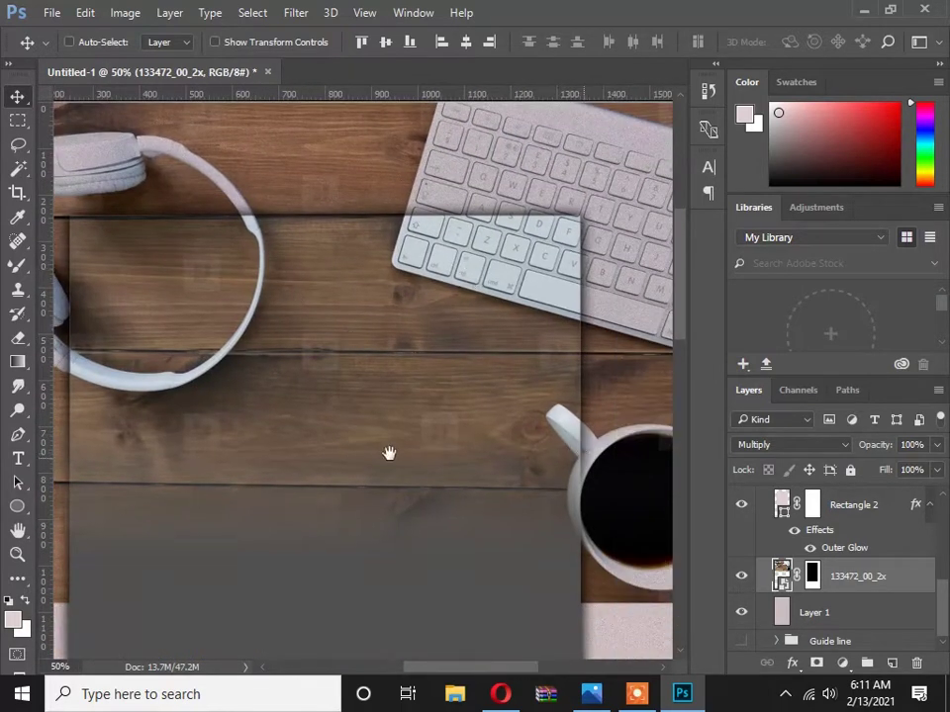
drag(389, 453, 542, 460)
drag(373, 462, 379, 400)
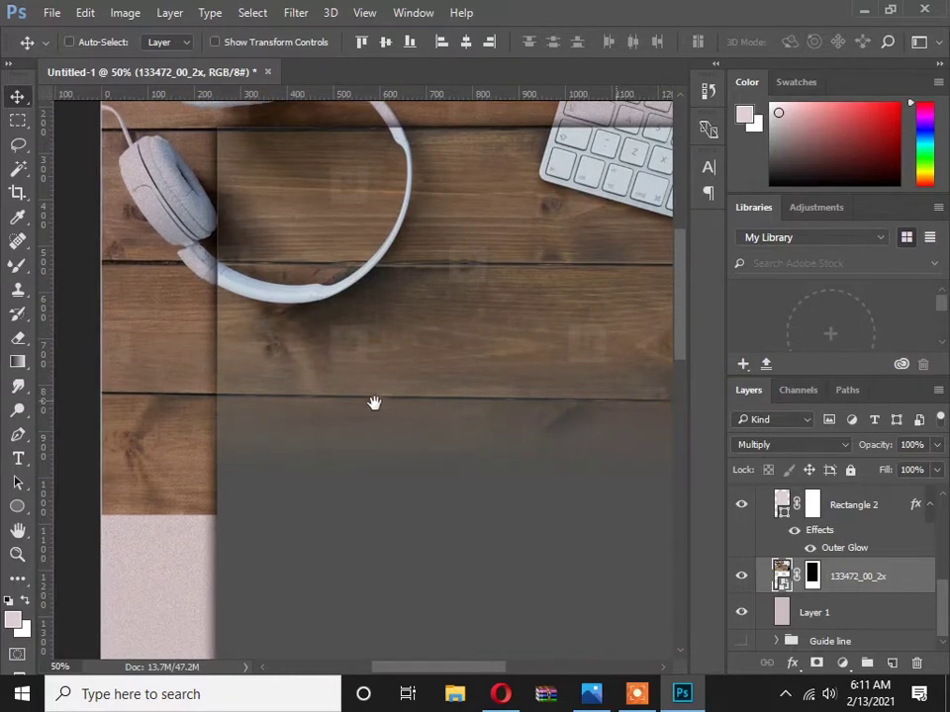
Group all layers from Ellipse 1 down to Layer 1 and name the group Background.
scroll(844, 568, up, 5)
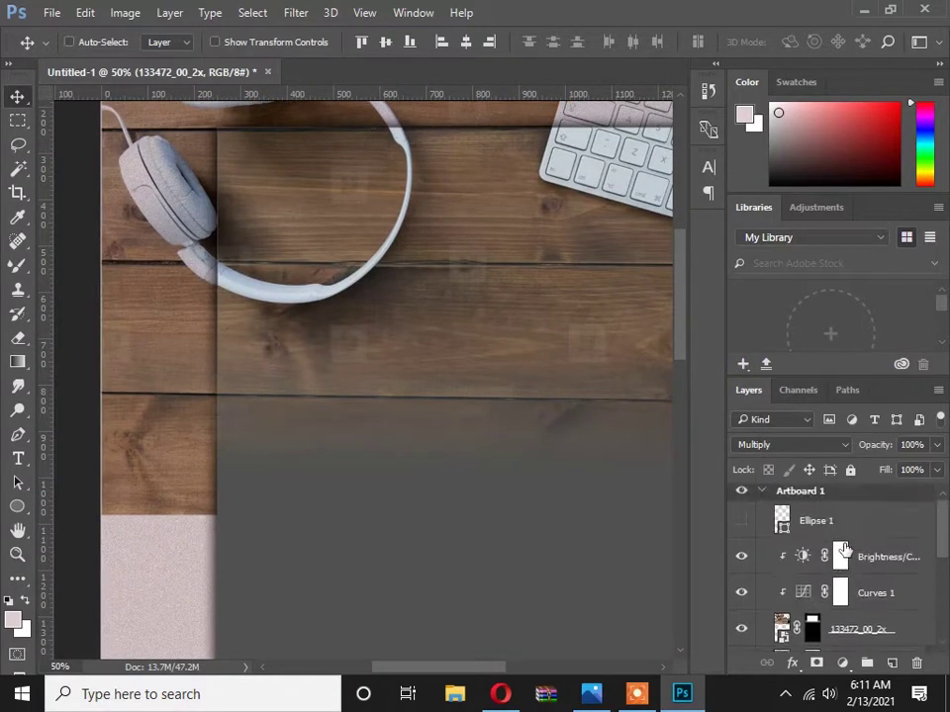
click(857, 523)
scroll(858, 546, down, 5)
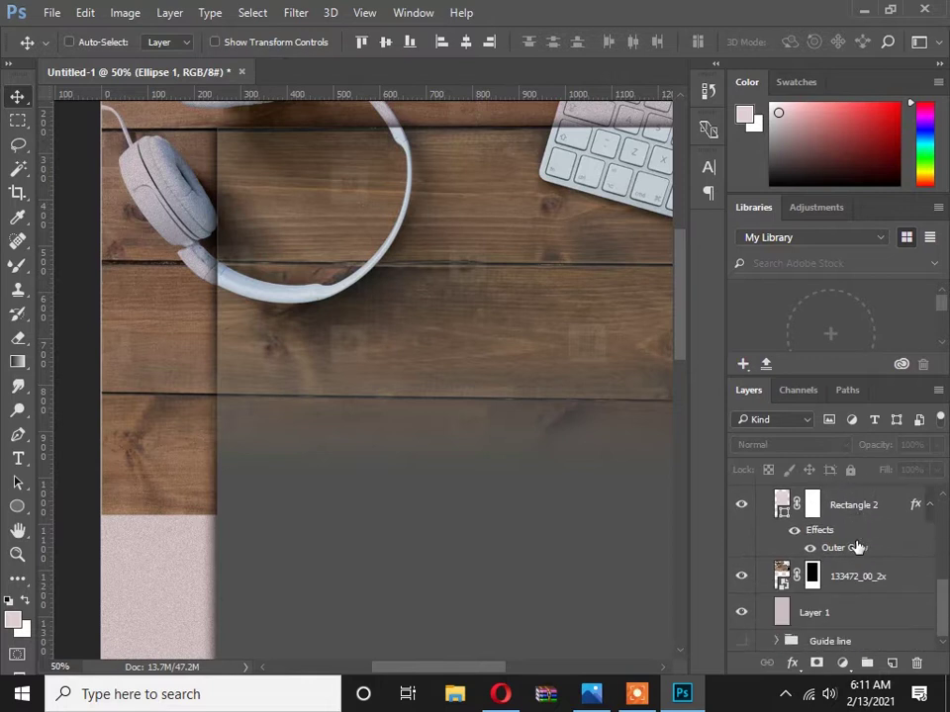
click(854, 619)
scroll(855, 591, up, 5)
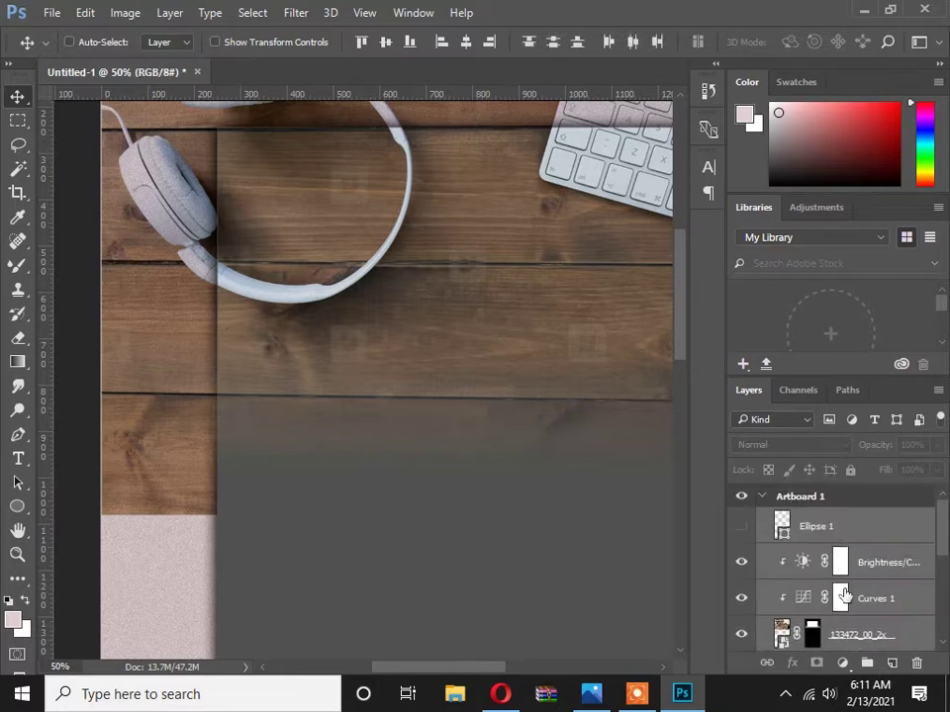
click(172, 13)
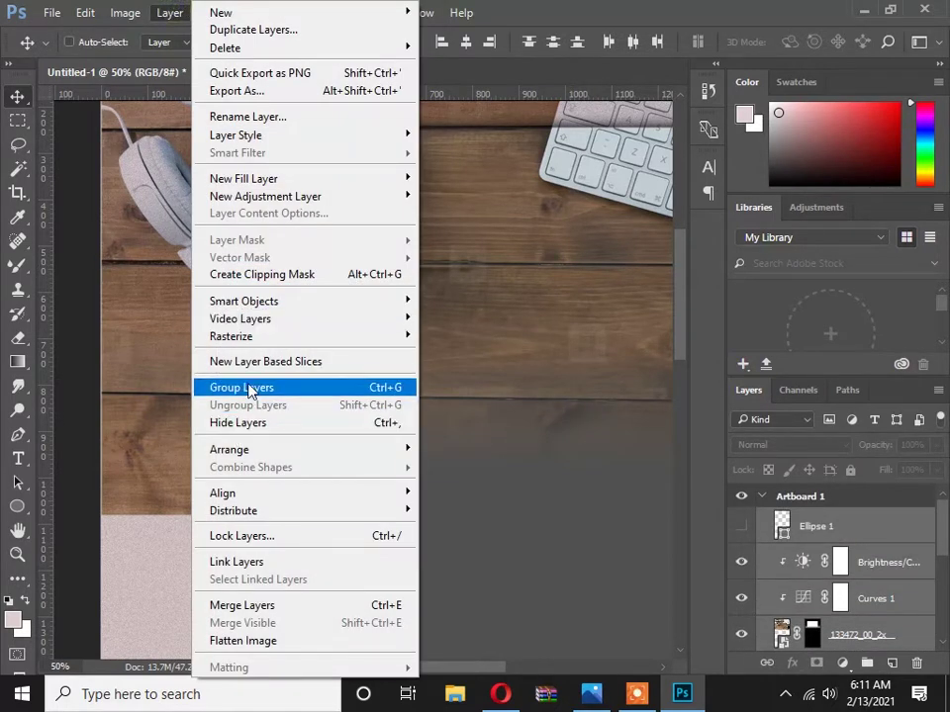
click(247, 390)
double_click(831, 520)
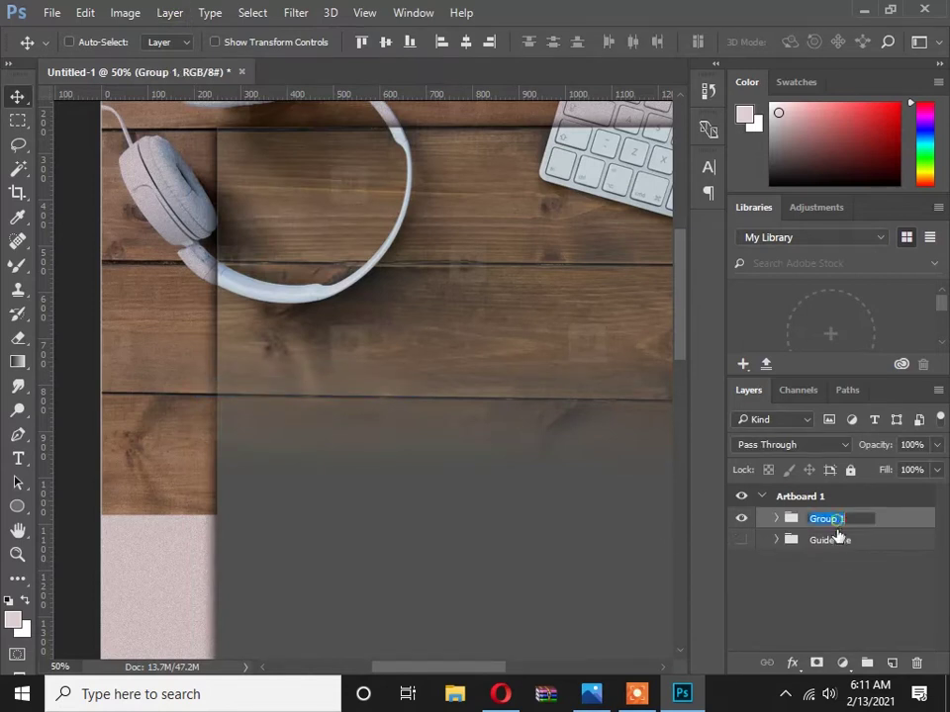
text(Background)
click(839, 572)
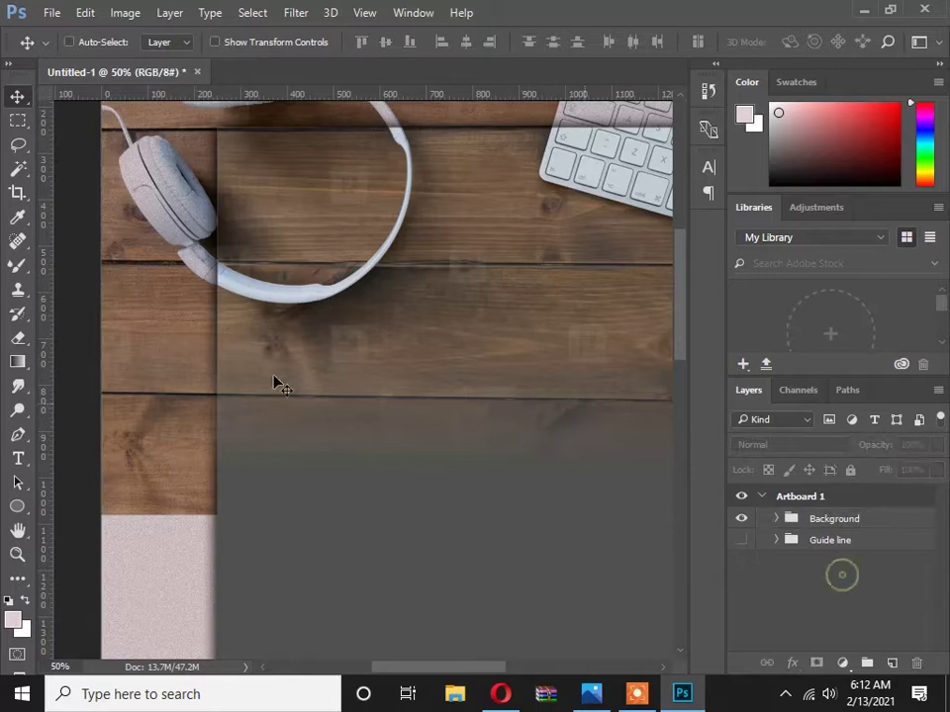
Compare the whole page with the Wepage Design.jpg reference in Photos, and return to Photoshop to view the header area.
scroll(267, 366, down, 3)
scroll(357, 368, down, 1)
scroll(335, 414, up, 2)
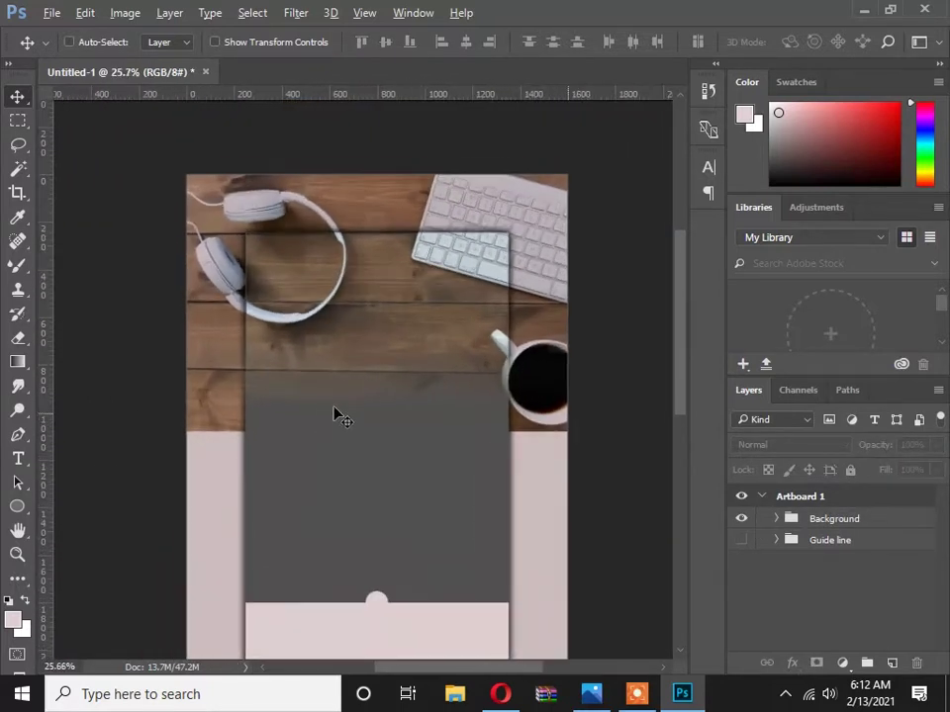
click(581, 614)
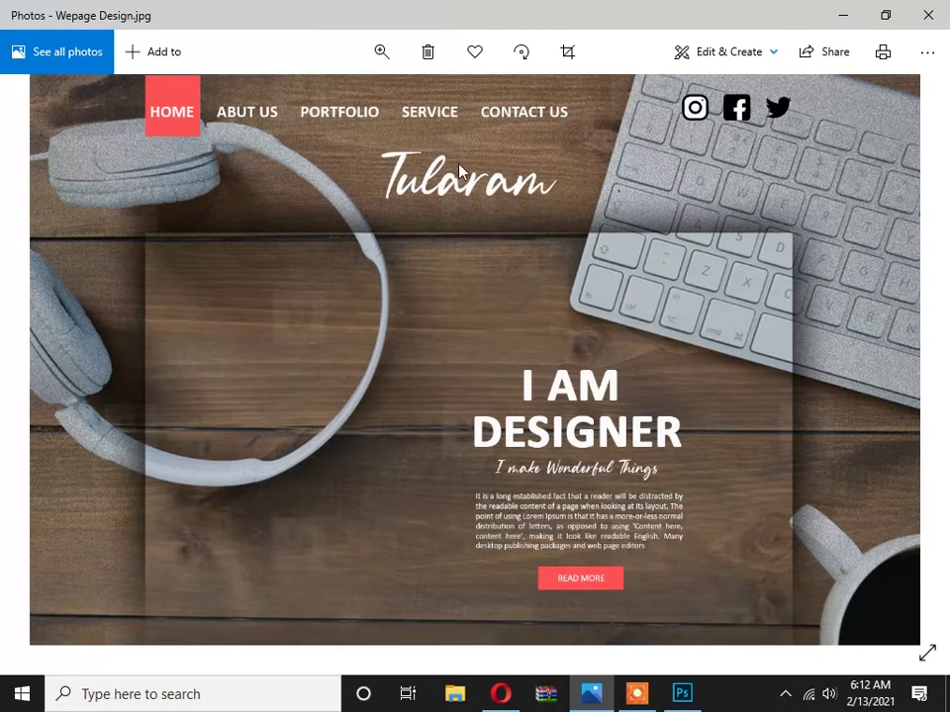
key(alt+Tab)
ctrl+click(372, 232)
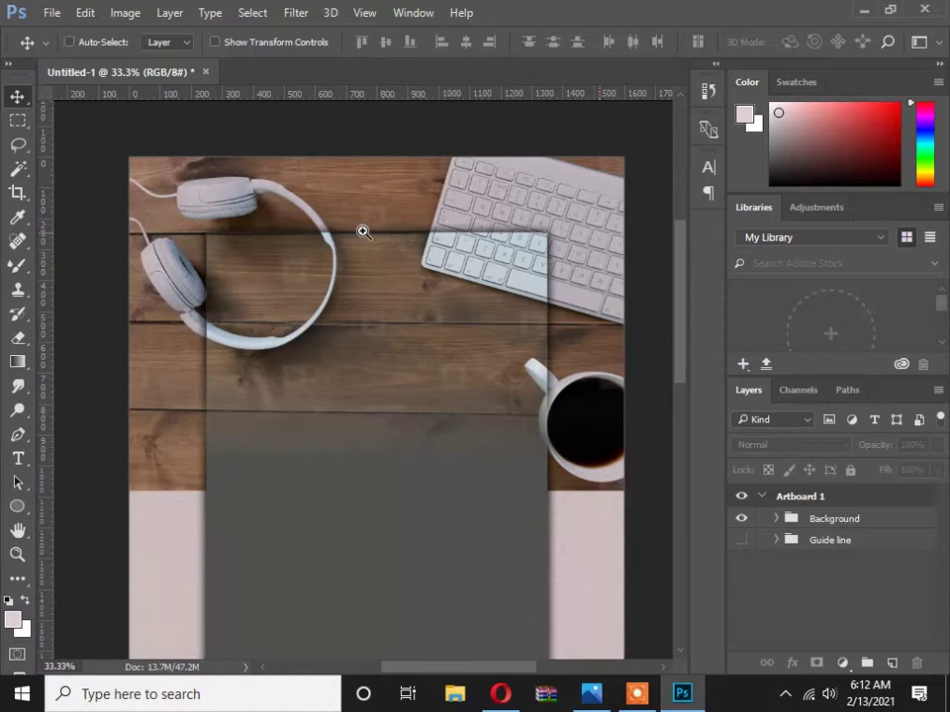
ctrl+click(362, 229)
drag(362, 228, 369, 249)
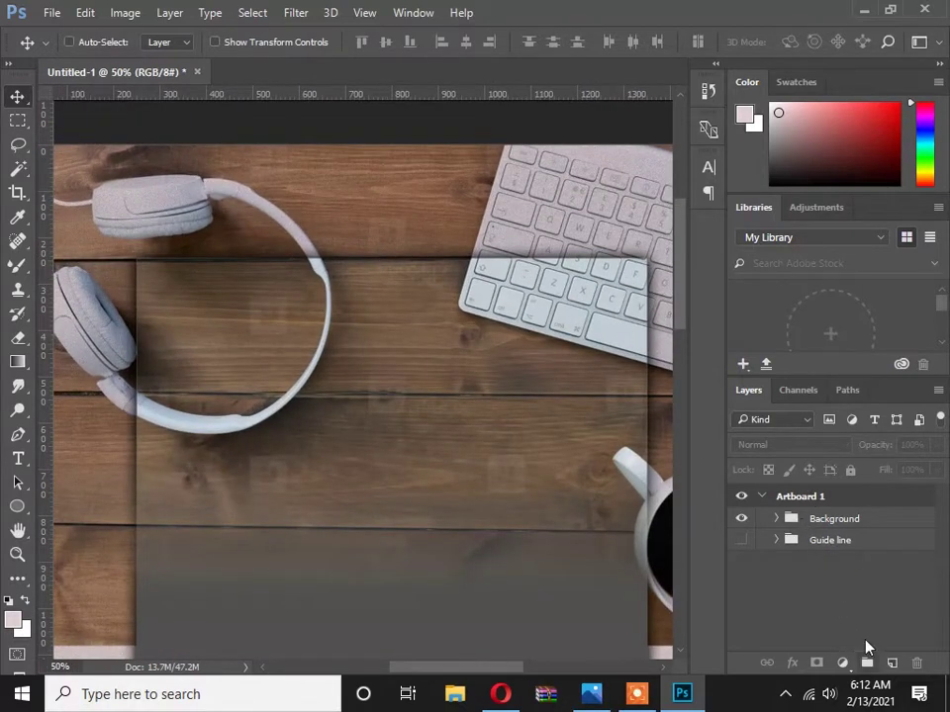
Create a new group above Background and name it Navigation Bar.
click(839, 522)
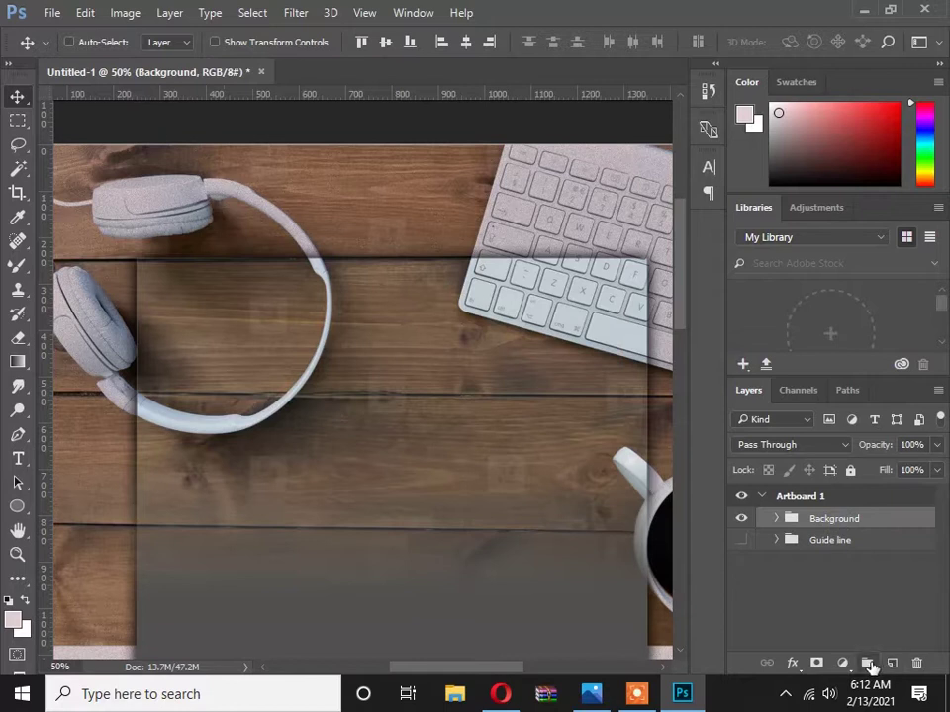
click(869, 666)
double_click(825, 518)
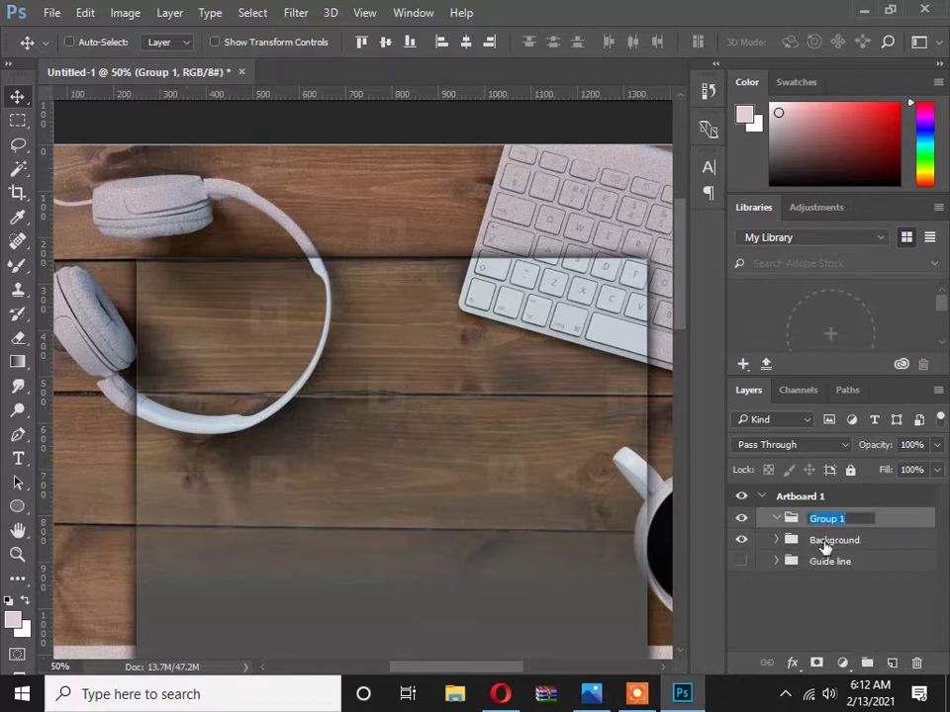
text(Navigation Bar)
key(Return)
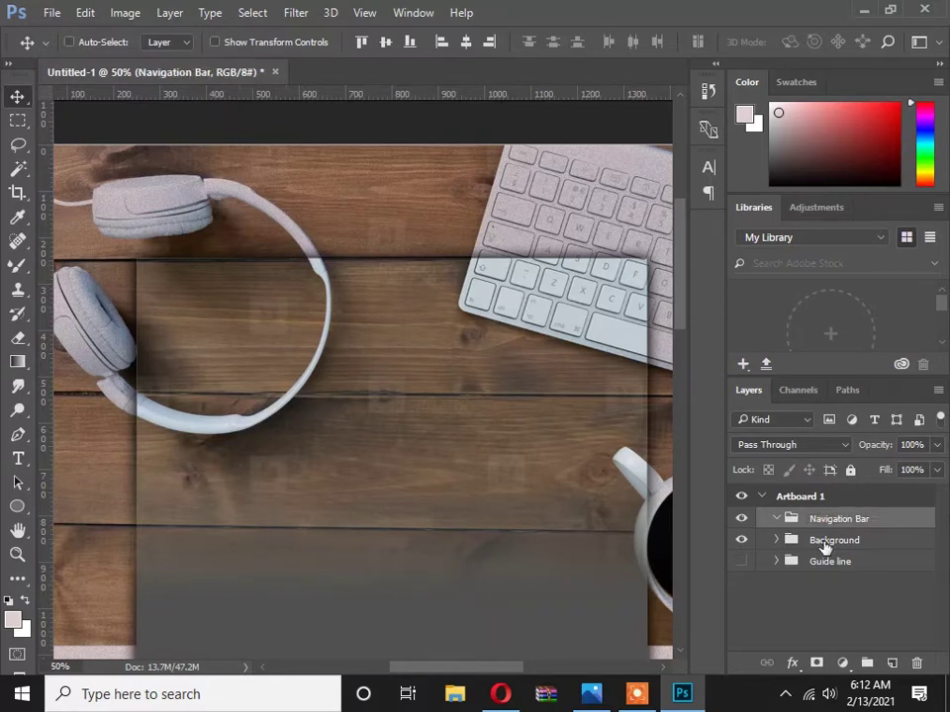
Inside the Navigation Bar group, add a Calibri 24 pt text layer reading "Home" near the top of the page.
click(891, 664)
drag(423, 373, 330, 409)
click(20, 458)
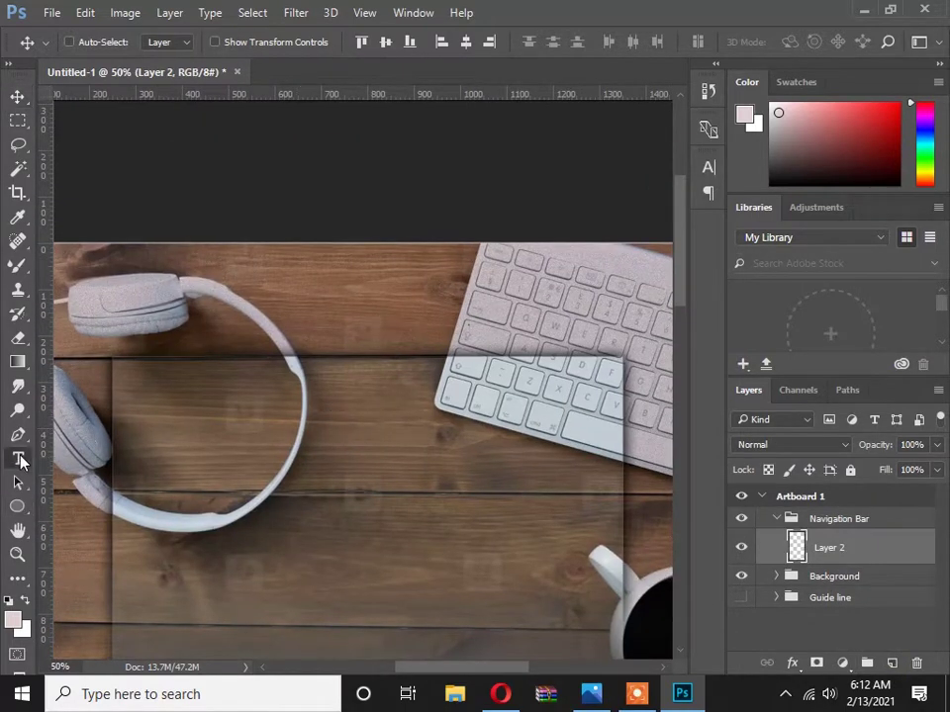
click(219, 319)
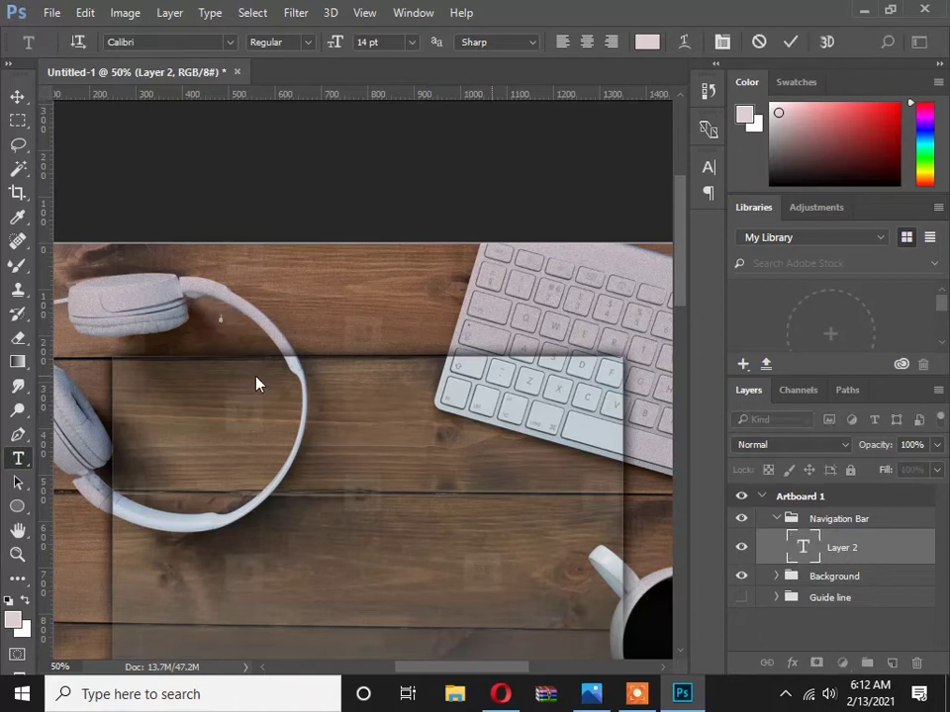
click(412, 43)
click(400, 274)
text(Home)
Check the menu labels in the reference image and extend the navigation text with "ABOUT US" and "PORTFOLIO".
click(591, 692)
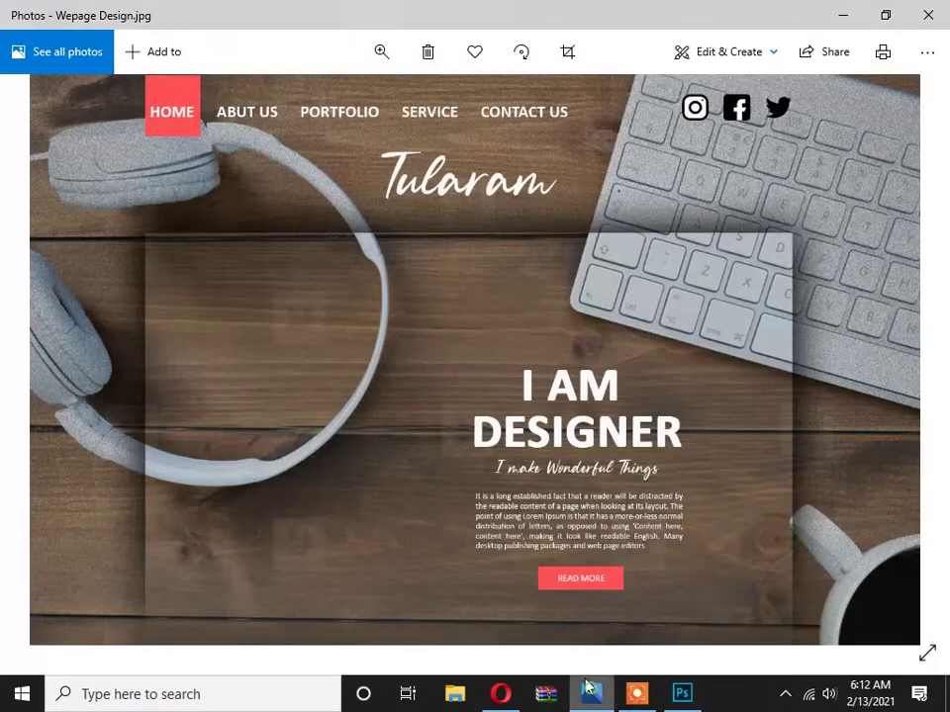
key(alt+Tab)
double_click(237, 315)
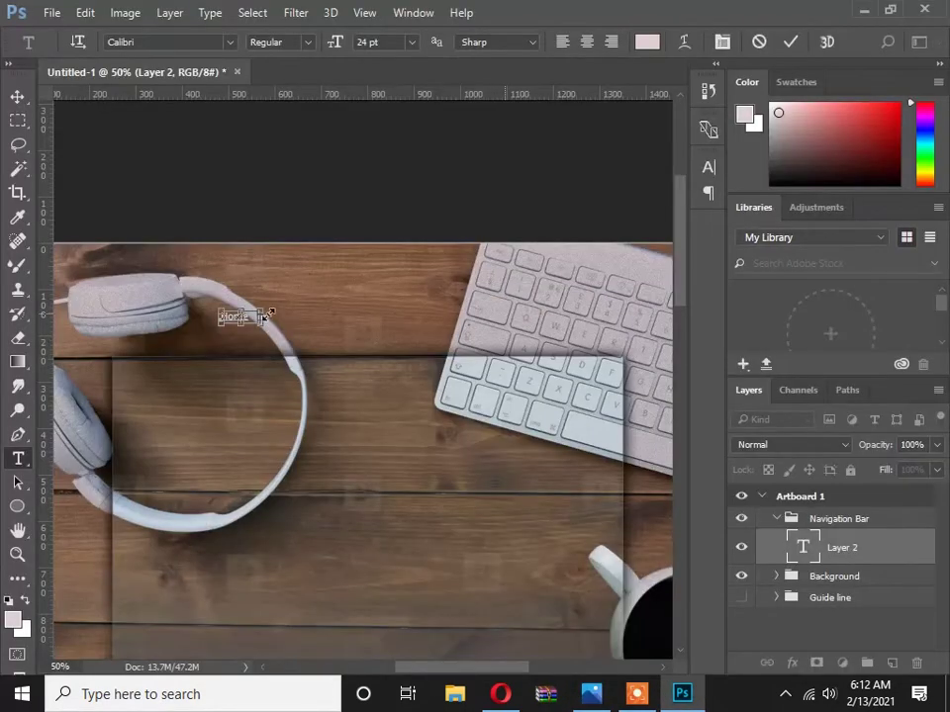
click(256, 312)
key(alt+Tab)
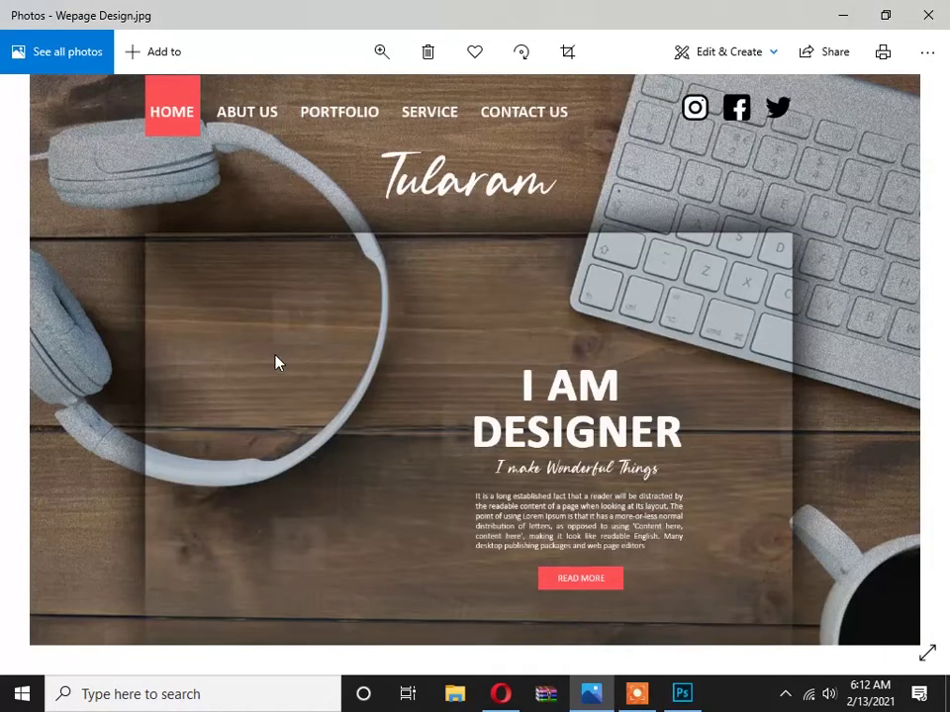
key(alt+Tab)
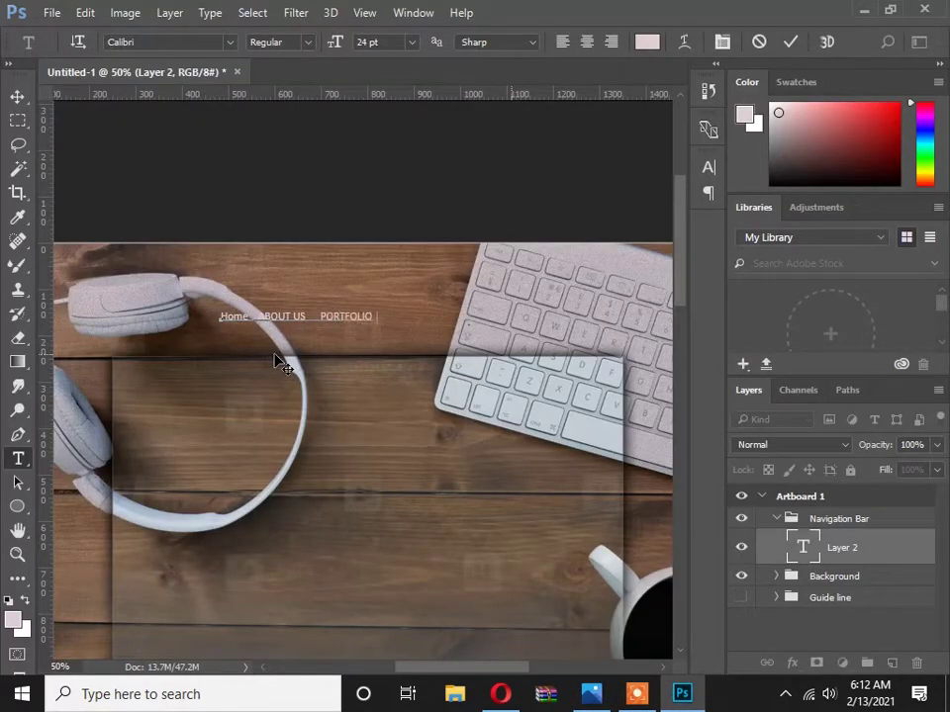
Add "SERVICE" and "CONTACT US" to the navigation text following the reference, and move the line up toward the artboard's top edge.
key(alt+Tab)
key(alt+Tab)
key(alt+Tab)
key(alt+Tab)
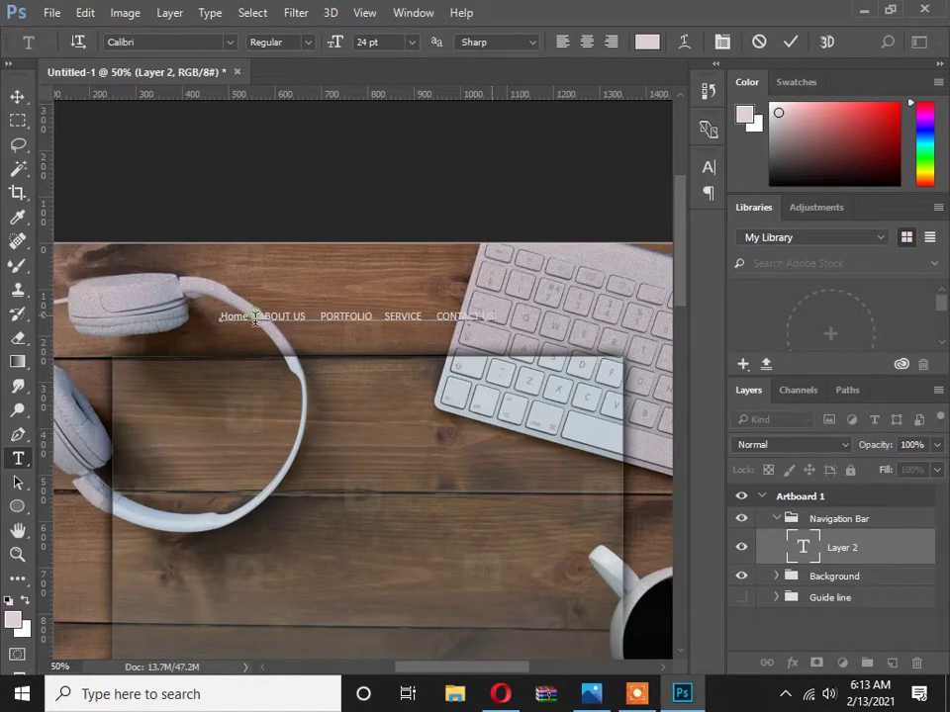
click(18, 96)
drag(289, 304, 289, 277)
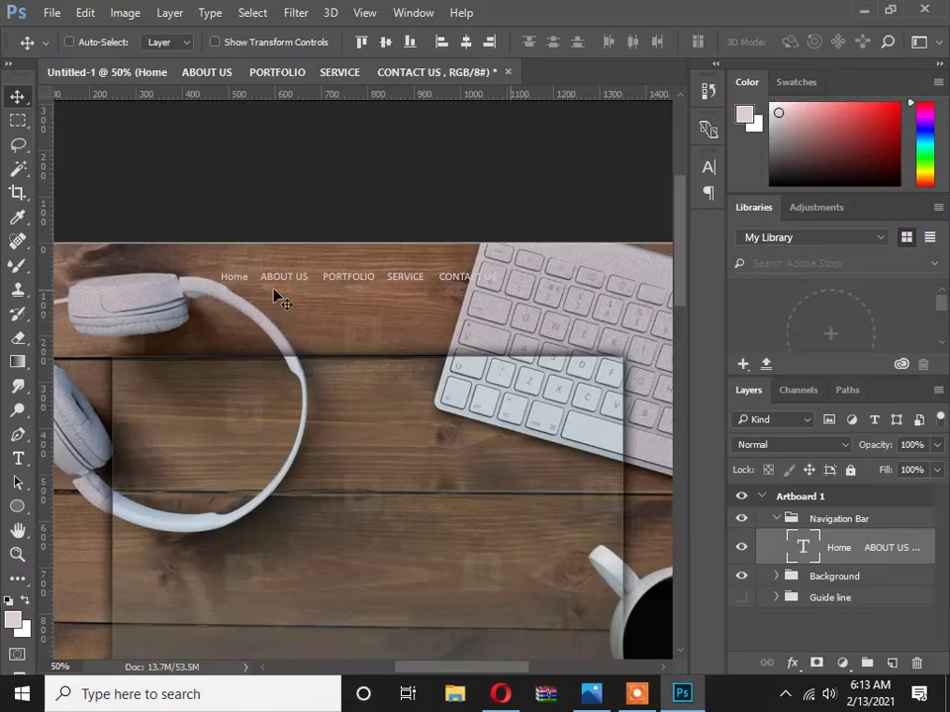
Make the whole navigation text line bold and move it left along the header, closer to the page's top edge.
key(t)
click(233, 276)
key(ctrl+a)
click(307, 41)
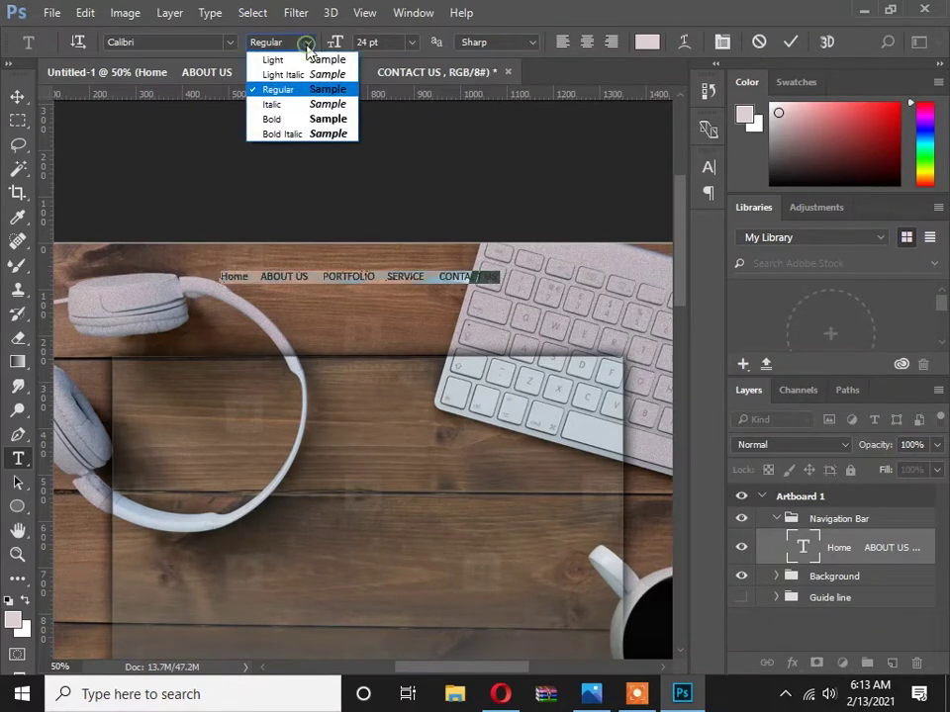
click(272, 119)
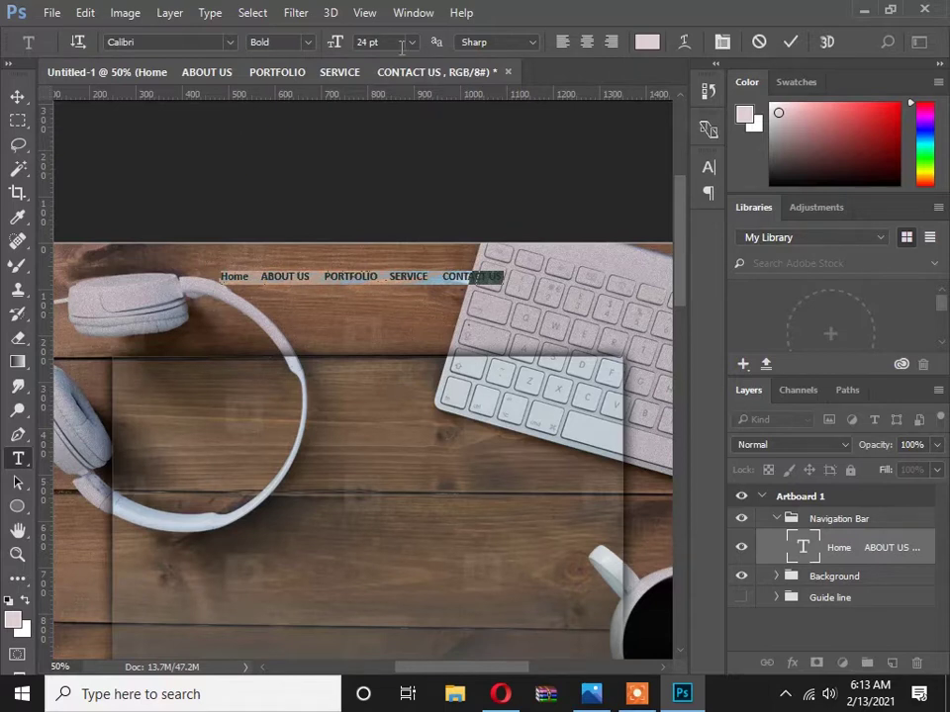
click(17, 96)
drag(276, 283, 185, 277)
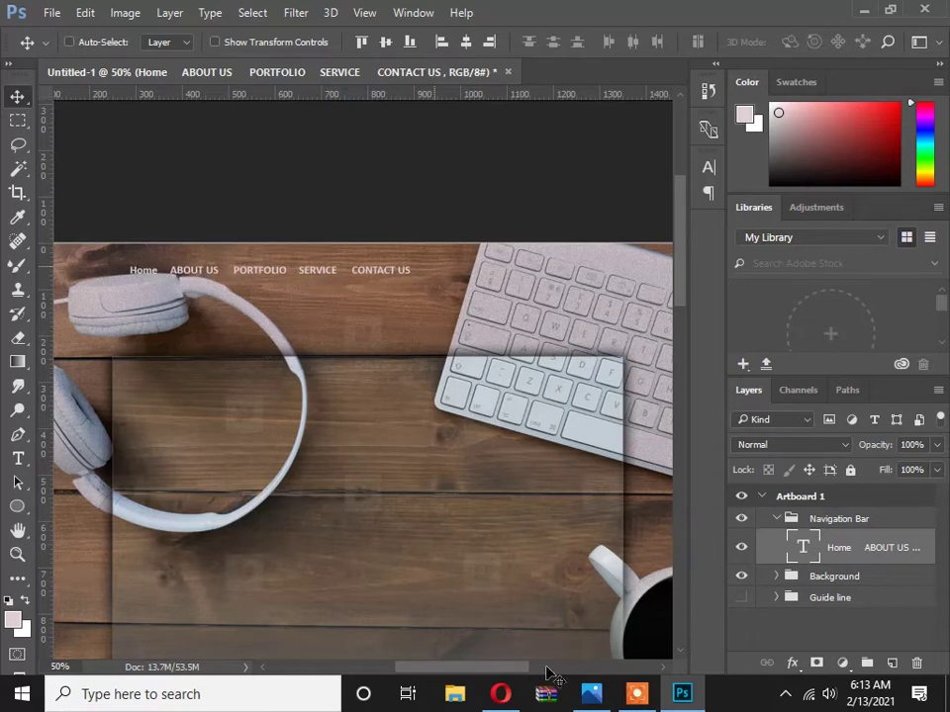
Compare the menu size with the reference image and scale the navigation text up to about 110%.
click(594, 694)
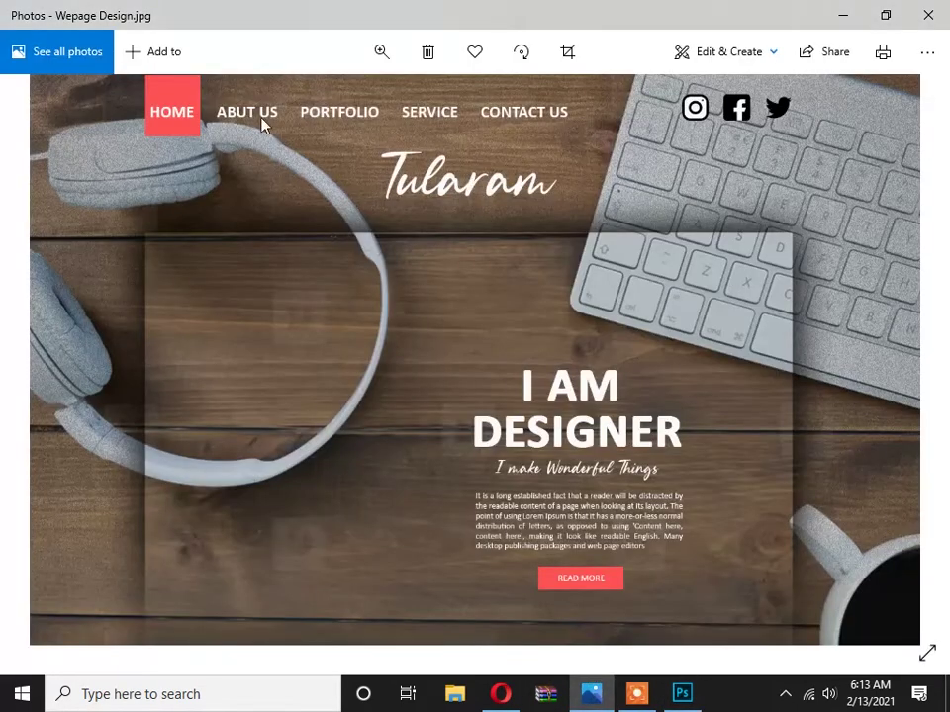
key(alt+Tab)
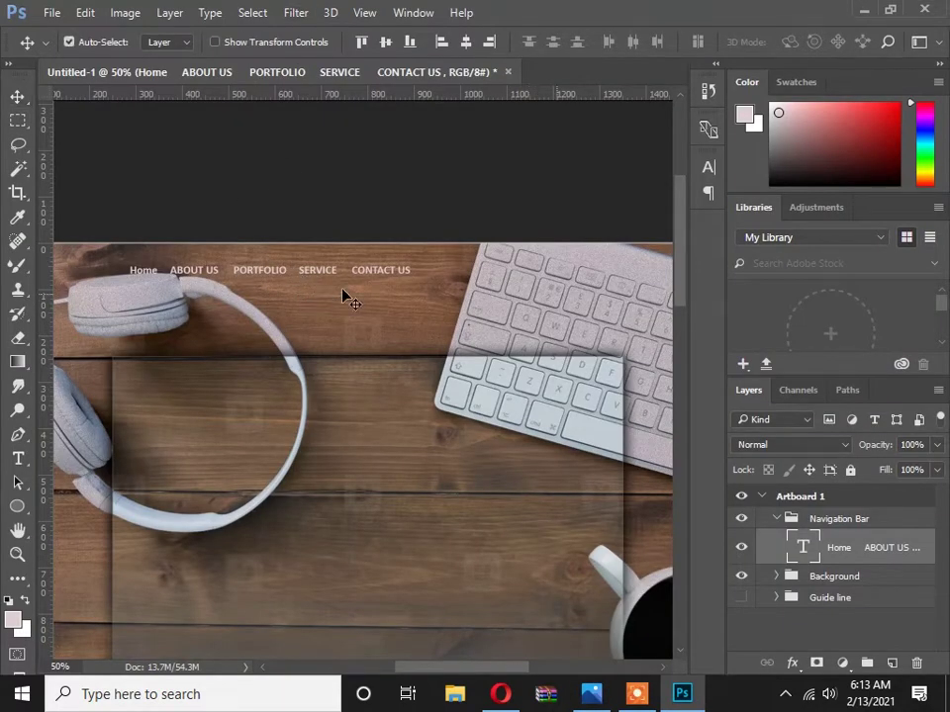
key(ctrl+t)
drag(411, 280, 443, 282)
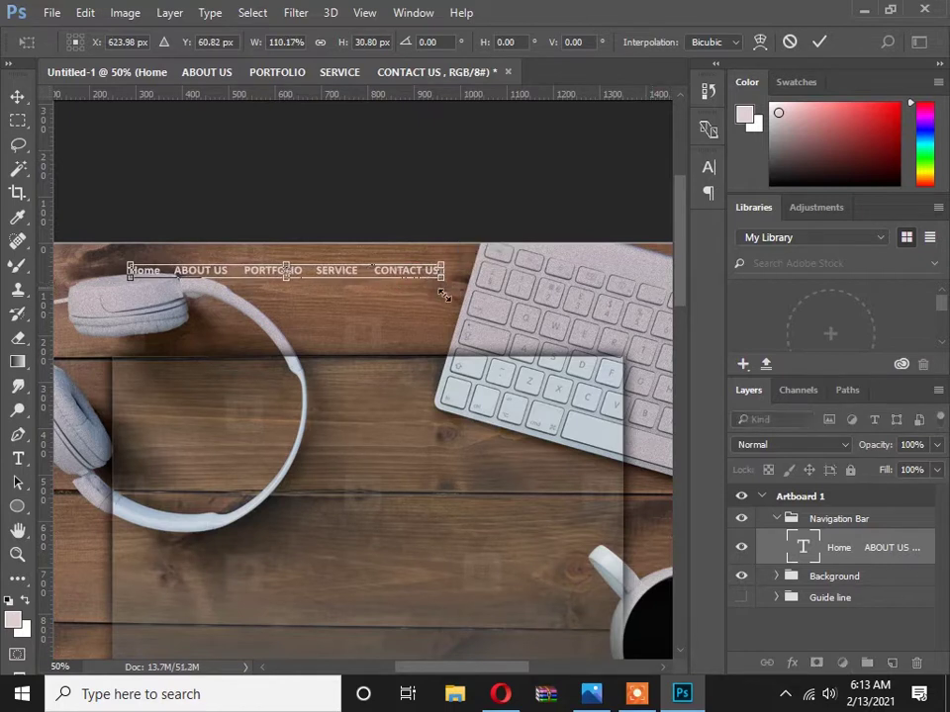
key(Return)
Increase the font size of the entire navigation text line to 29.75 pt.
key(t)
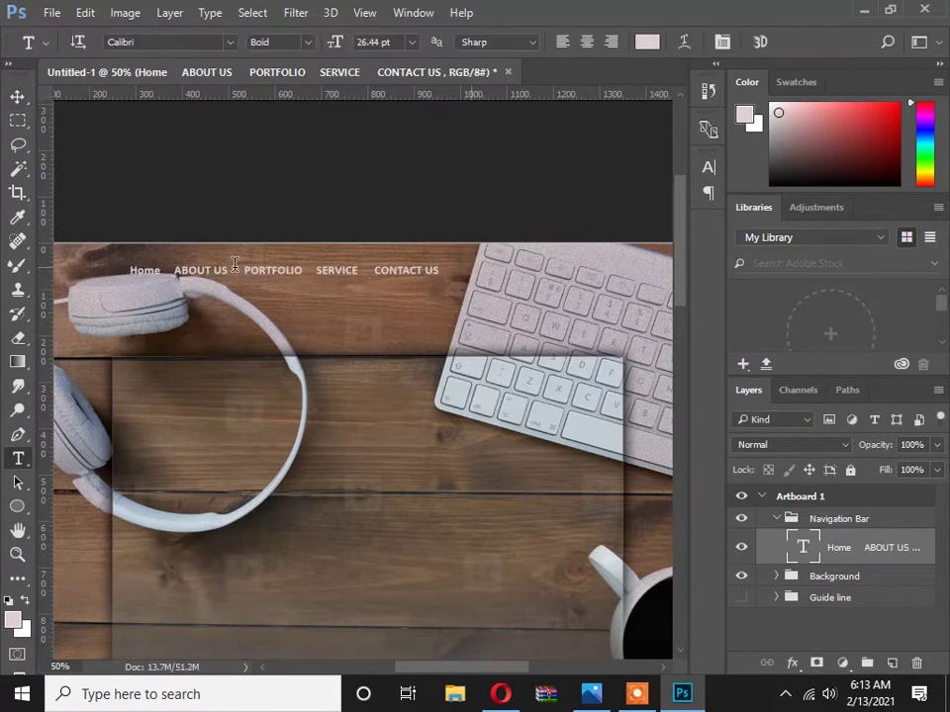
click(130, 270)
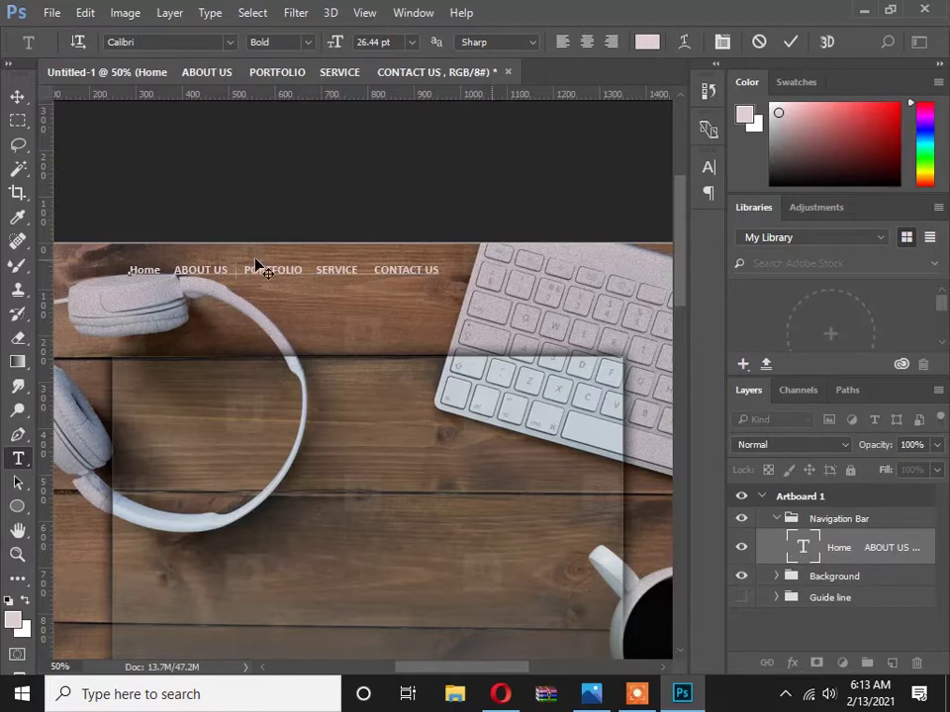
key(ctrl+a)
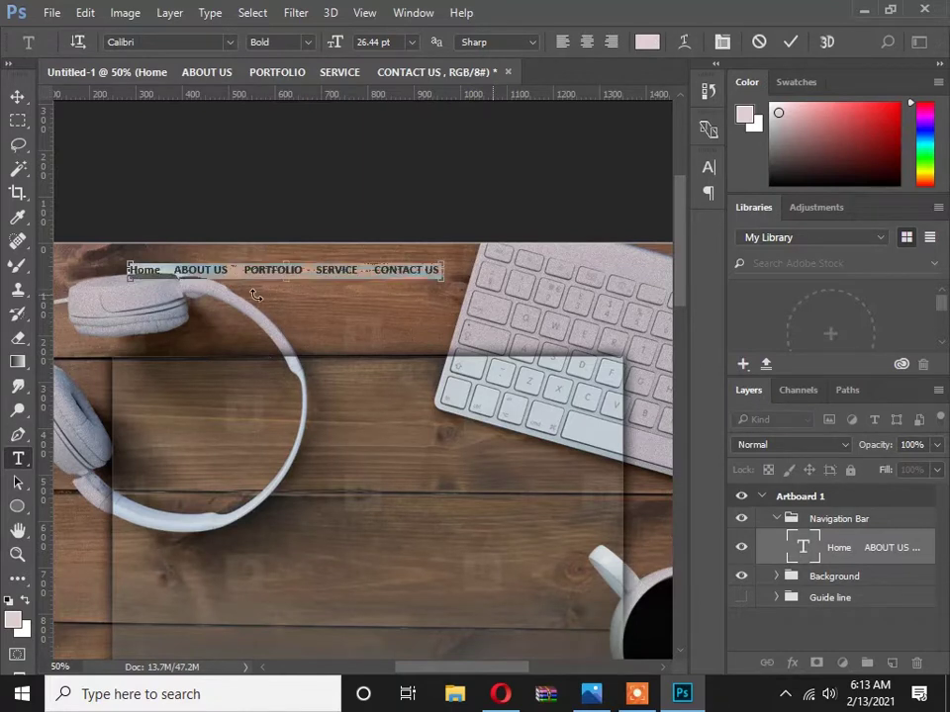
key(ctrl+shift+period)
key(ctrl+shift+period)
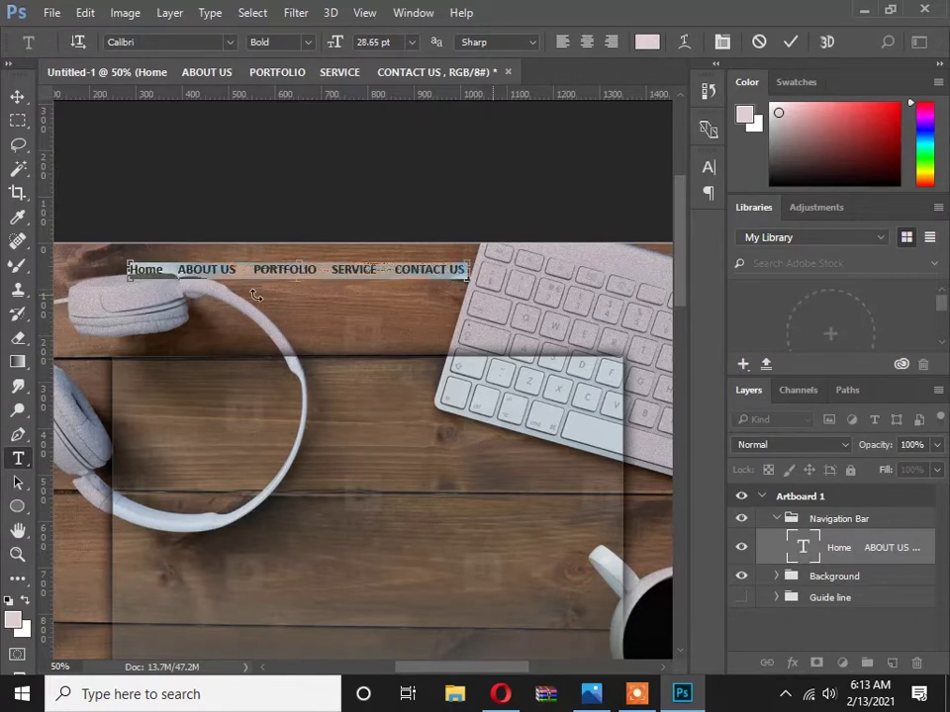
key(ctrl+shift+period)
click(18, 97)
Check the HOME highlight in the reference image and add a new layer above the navigation text.
key(alt+Tab)
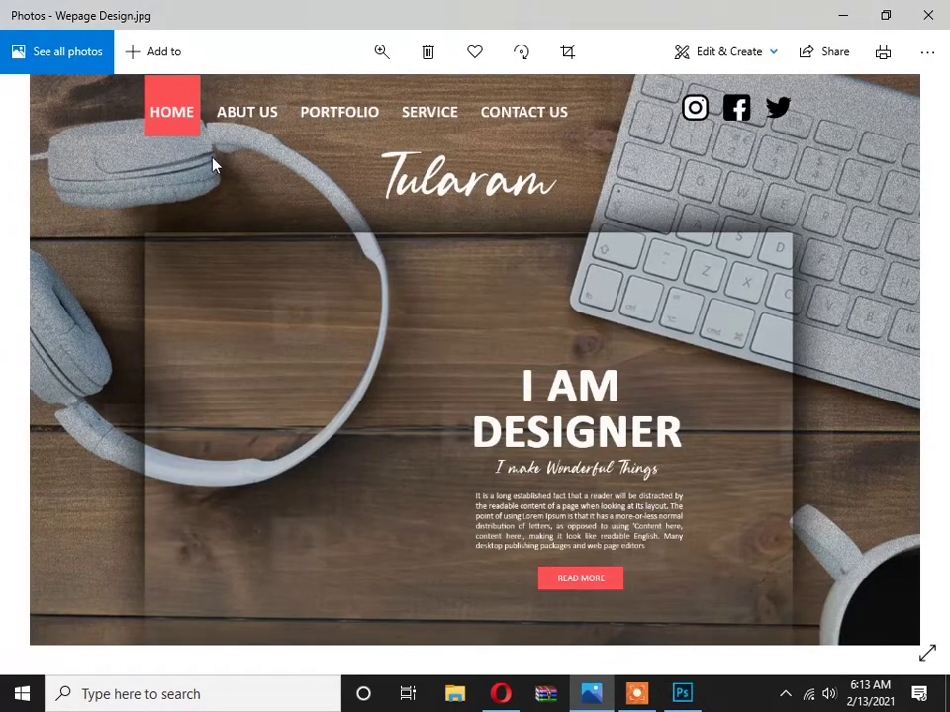
key(alt+Tab)
ctrl+click(153, 282)
drag(172, 281, 267, 283)
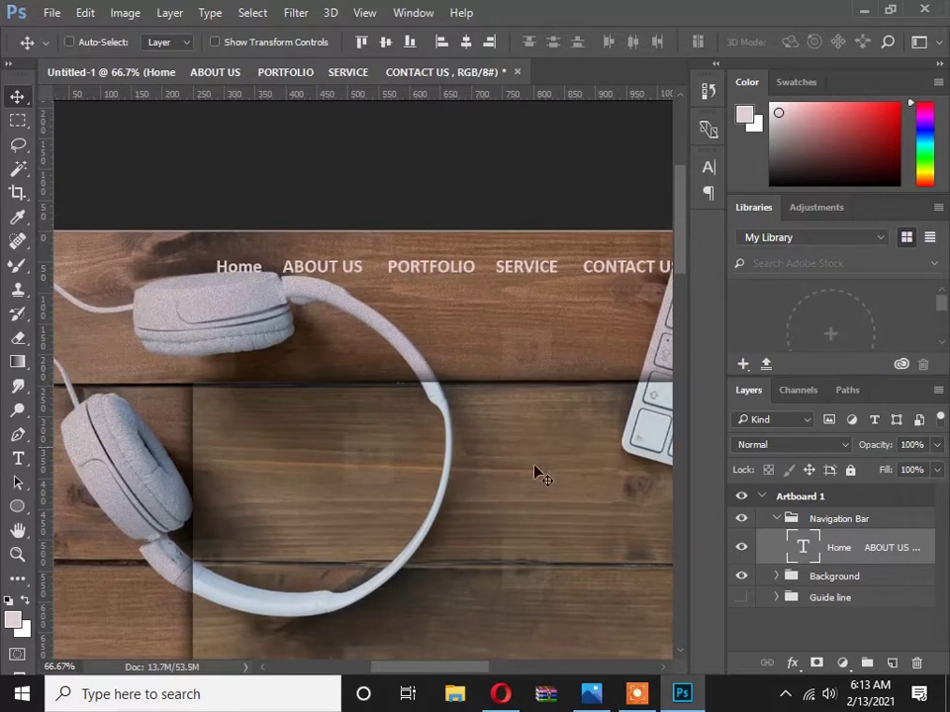
click(892, 662)
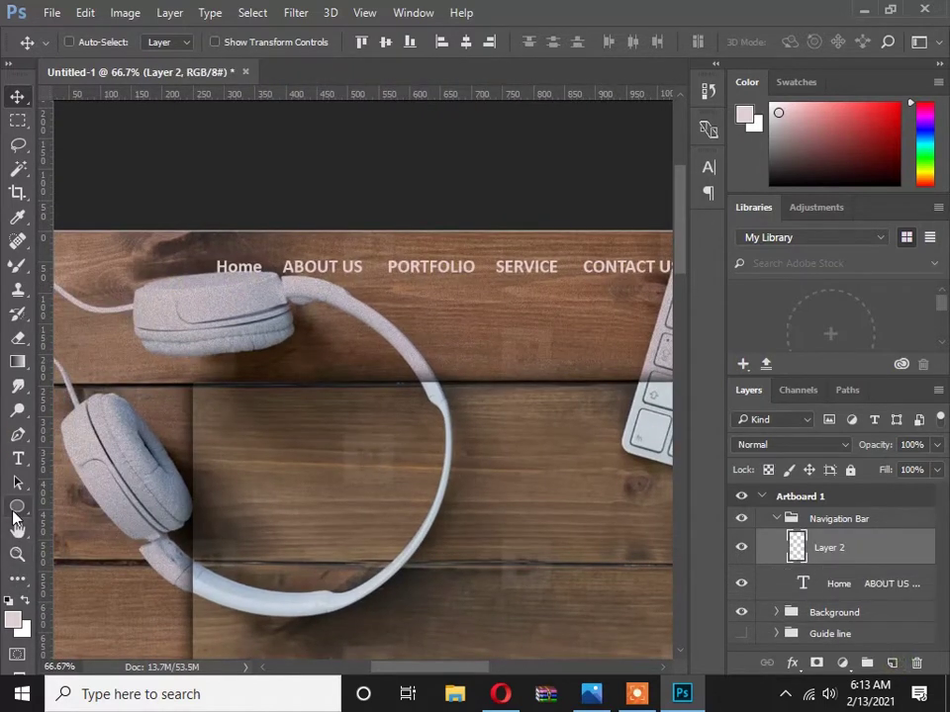
click(18, 120)
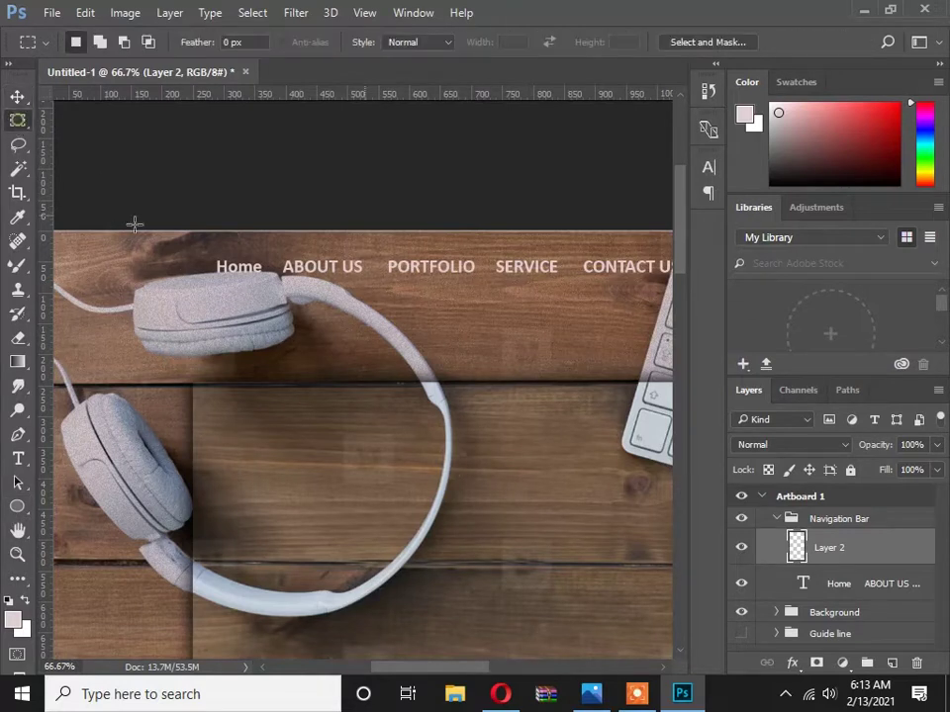
drag(201, 232, 276, 324)
drag(44, 187, 191, 428)
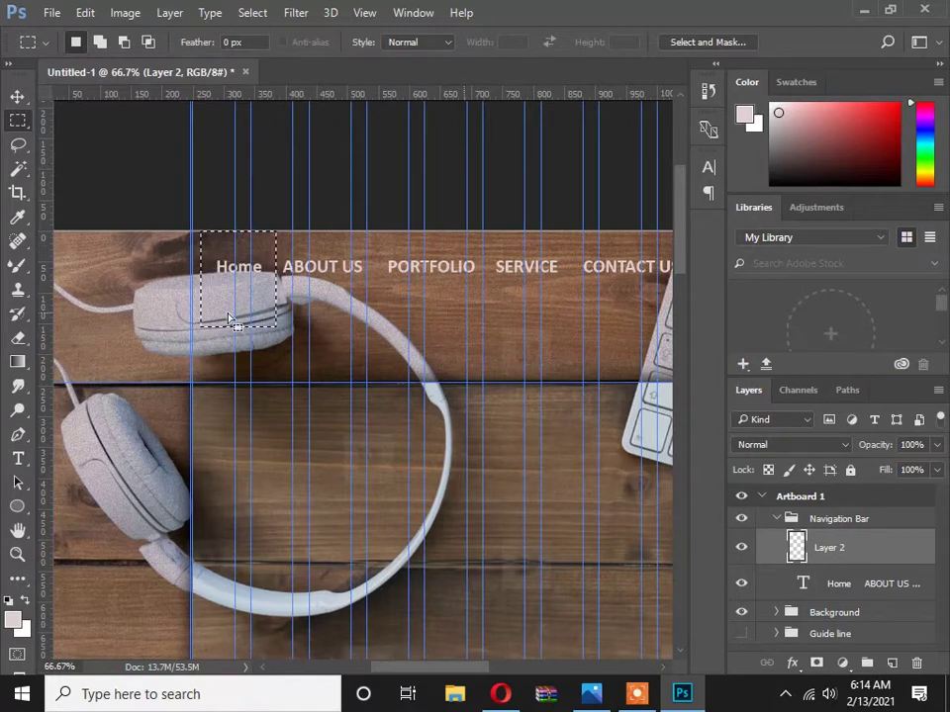
click(252, 12)
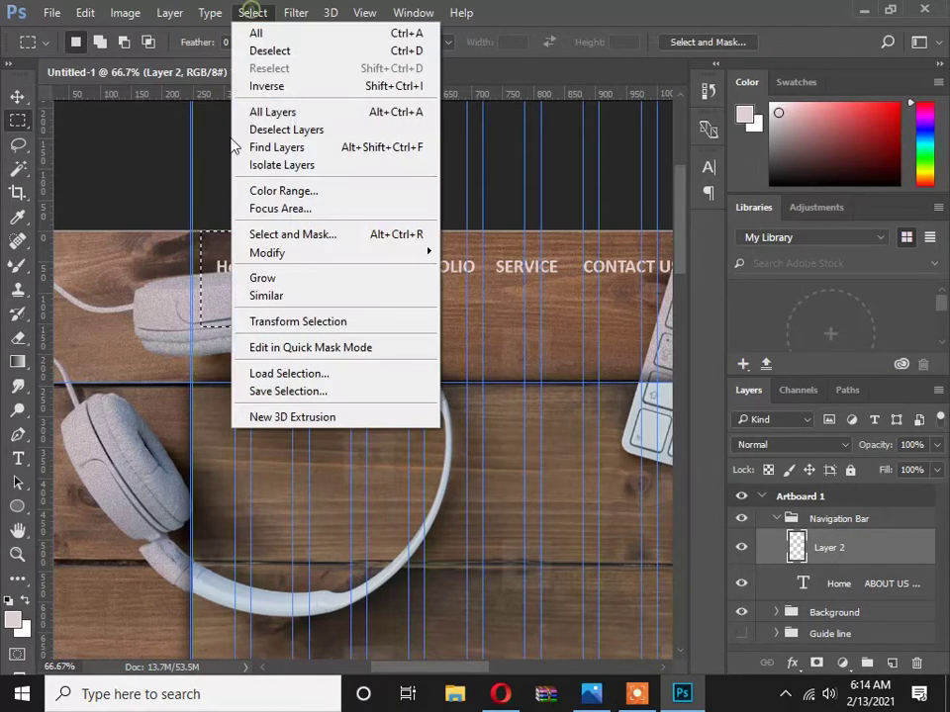
click(249, 47)
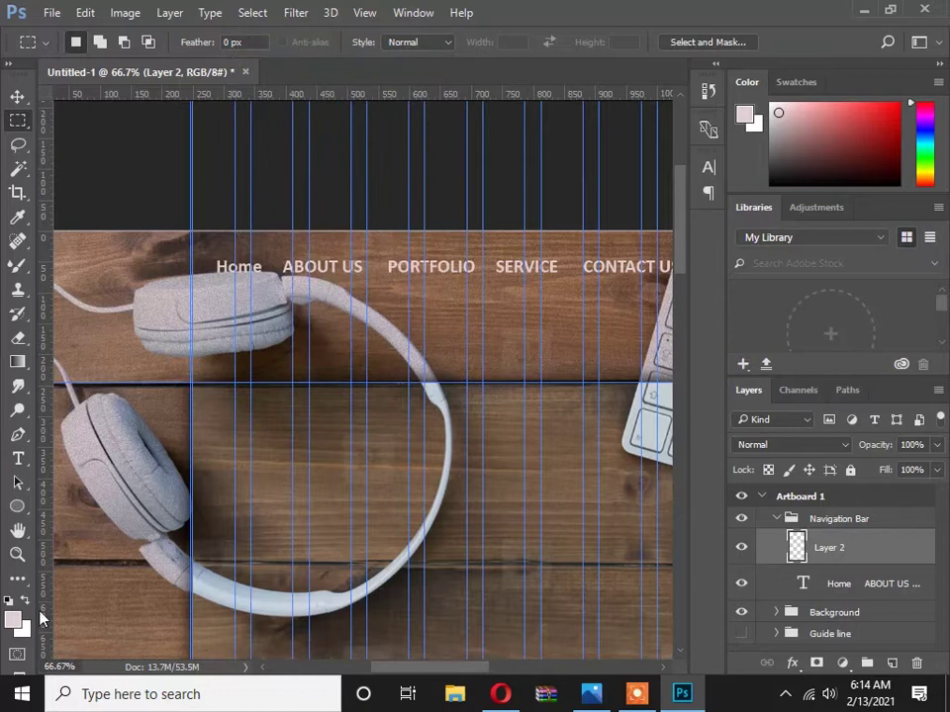
Draw a 124 x 159 px magenta rectangle over the Home label from the artboard's top edge and place its layer below the navigation text.
click(17, 505)
click(95, 505)
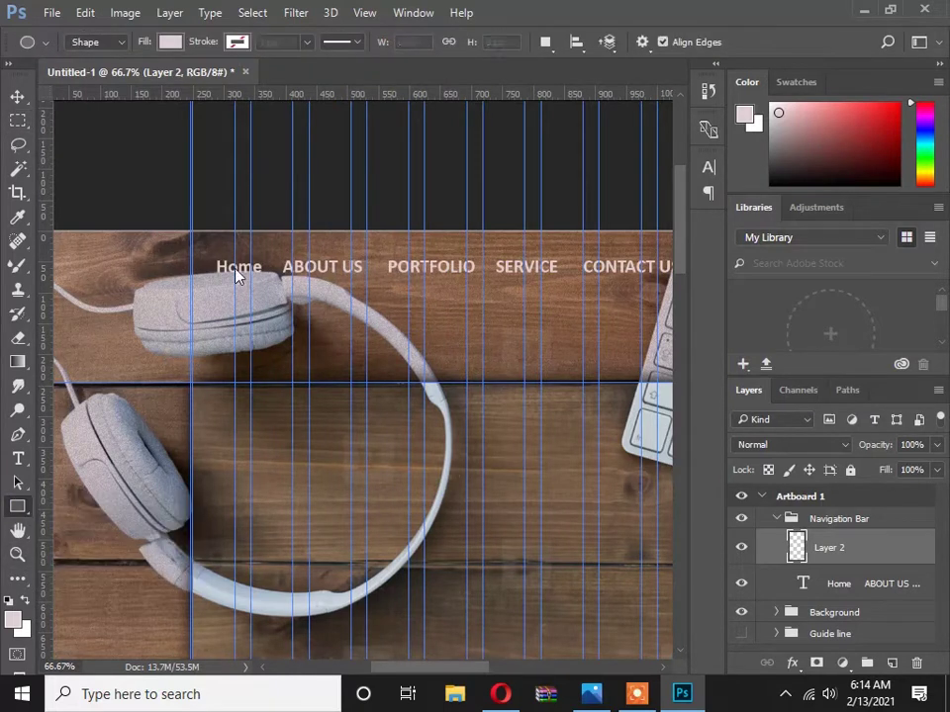
drag(191, 231, 268, 328)
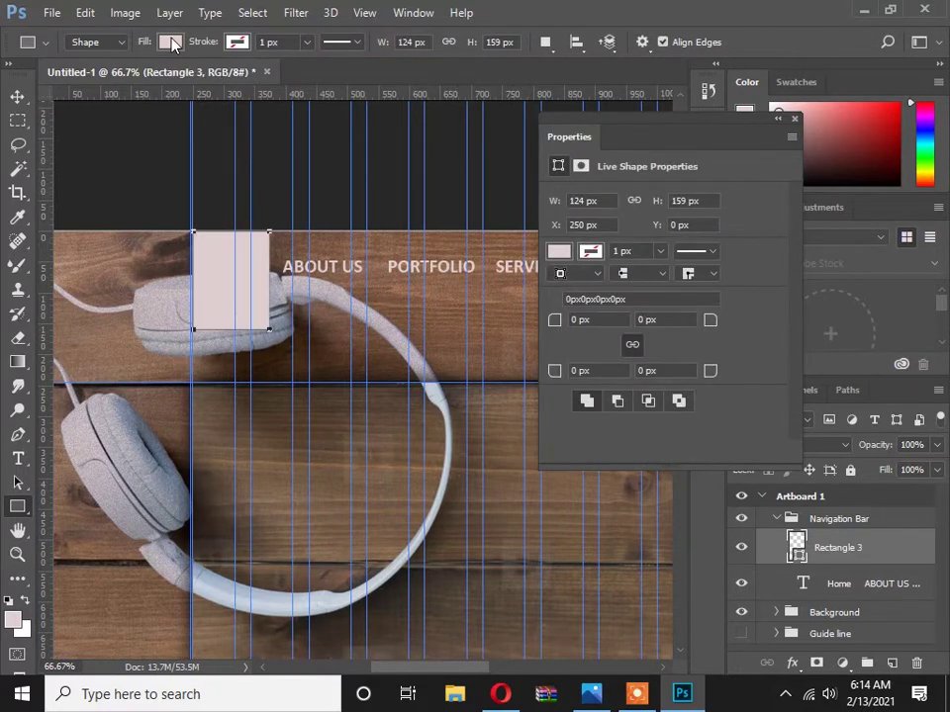
click(170, 43)
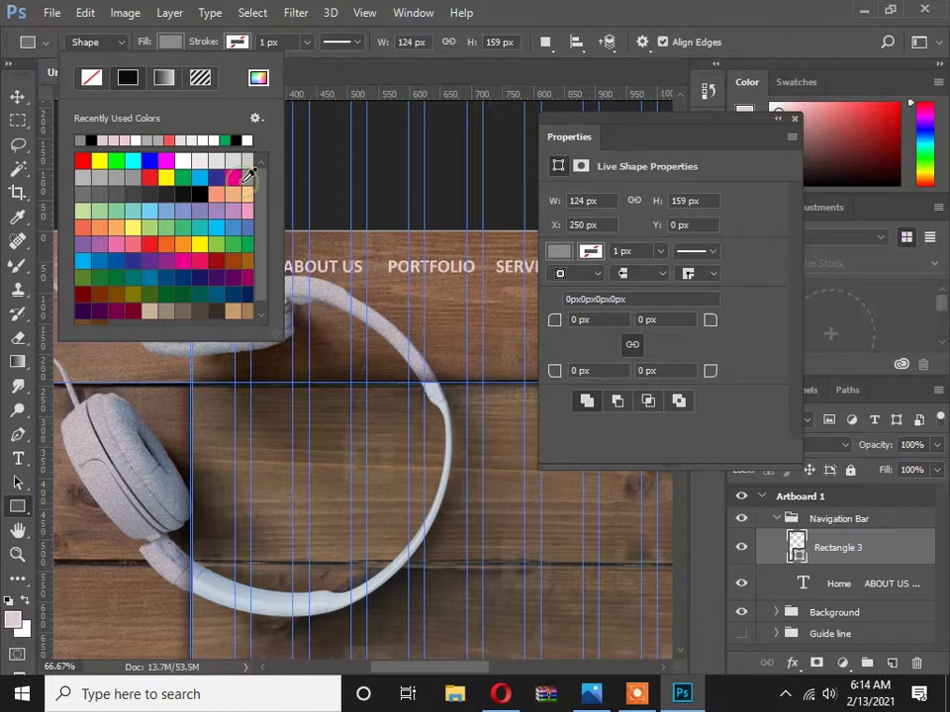
click(236, 179)
click(297, 138)
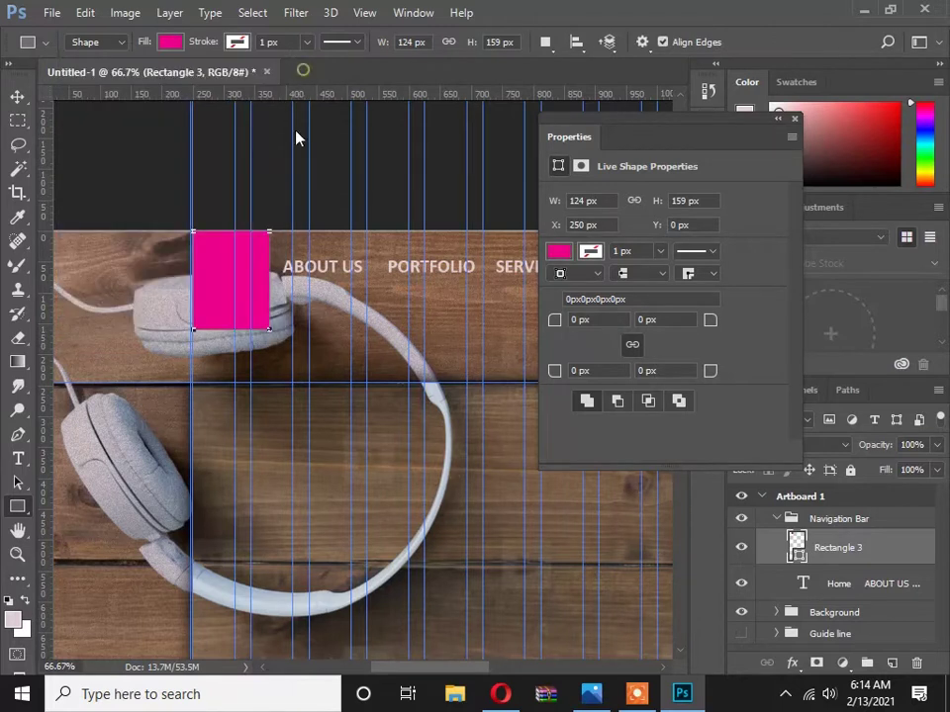
click(794, 118)
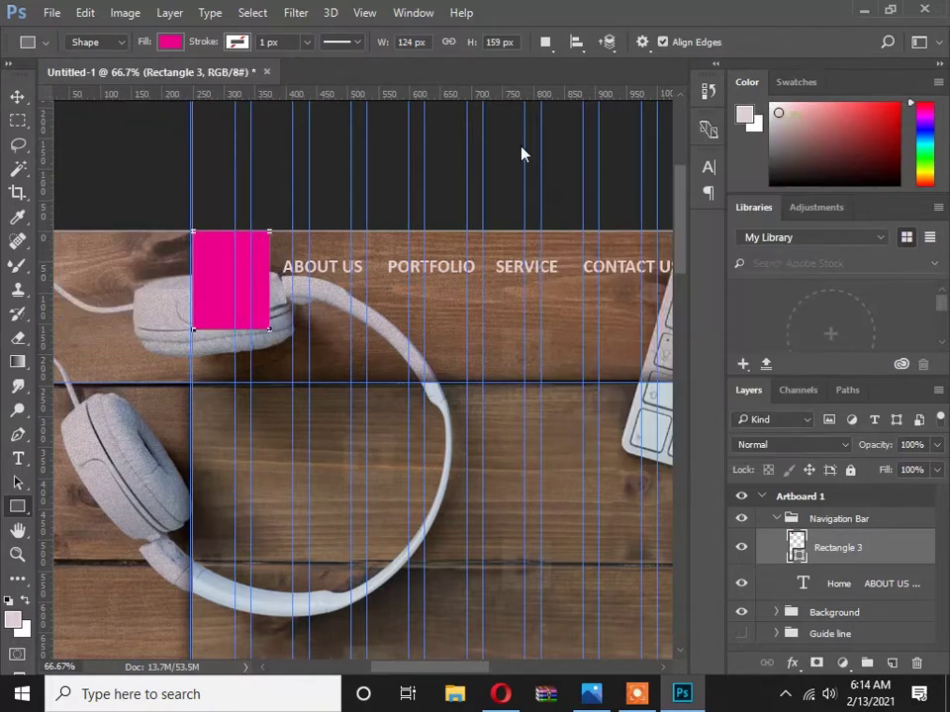
click(18, 95)
drag(851, 551, 842, 589)
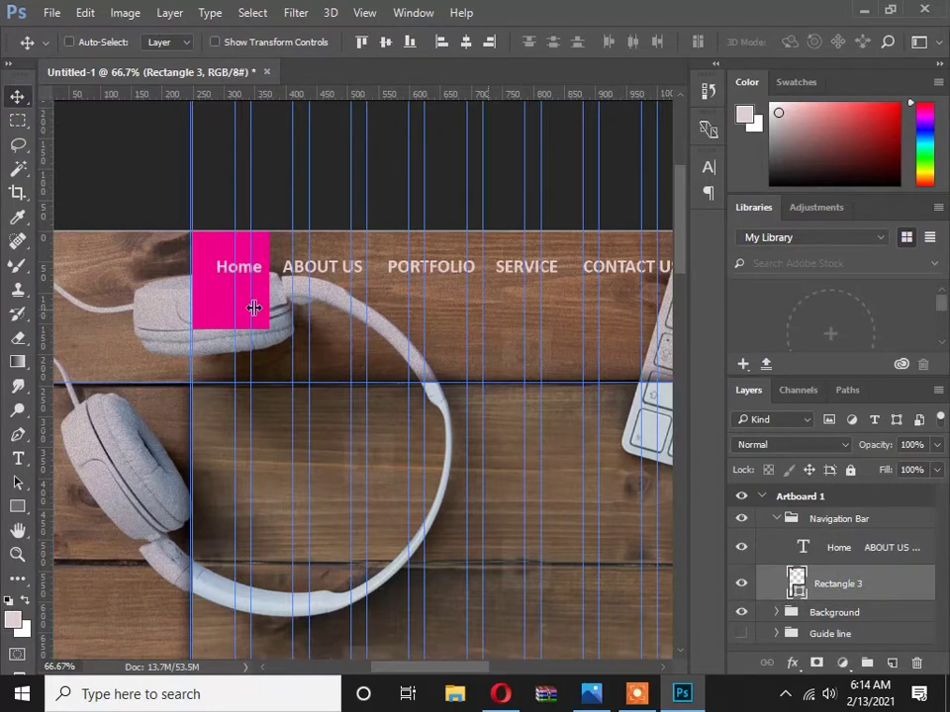
Replace the word "Home" in the navigation text with "HOME".
right_click(290, 271)
click(363, 321)
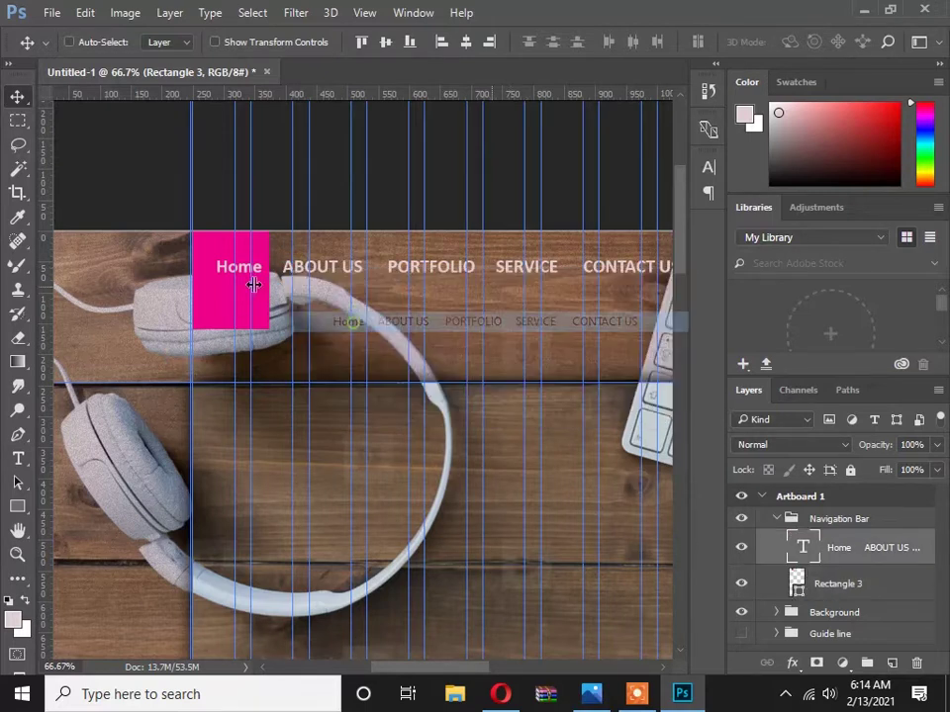
double_click(250, 282)
drag(262, 269, 188, 284)
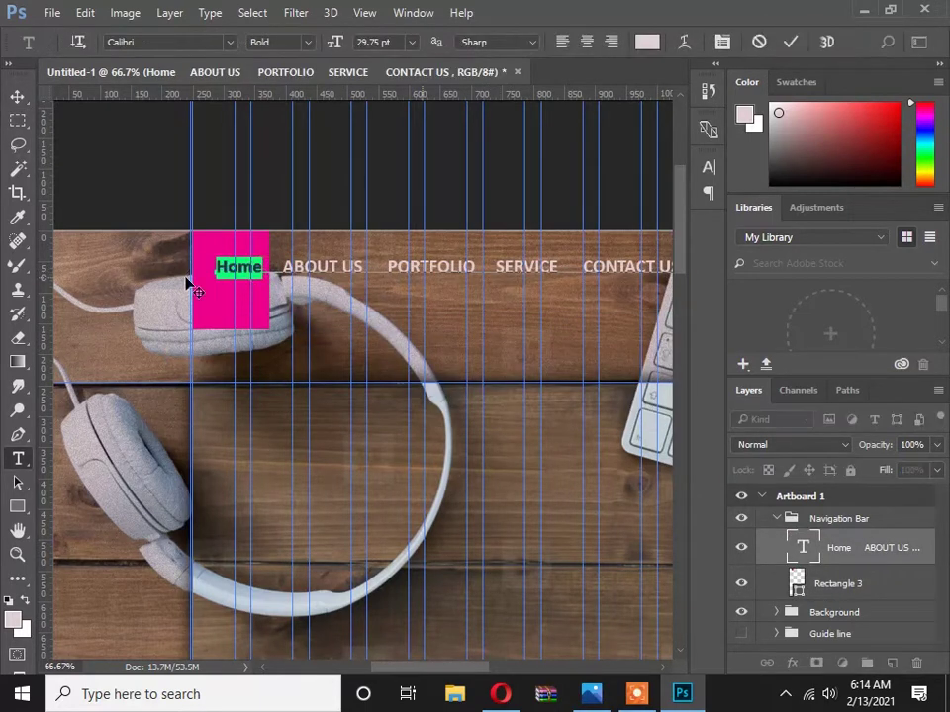
text(HOME)
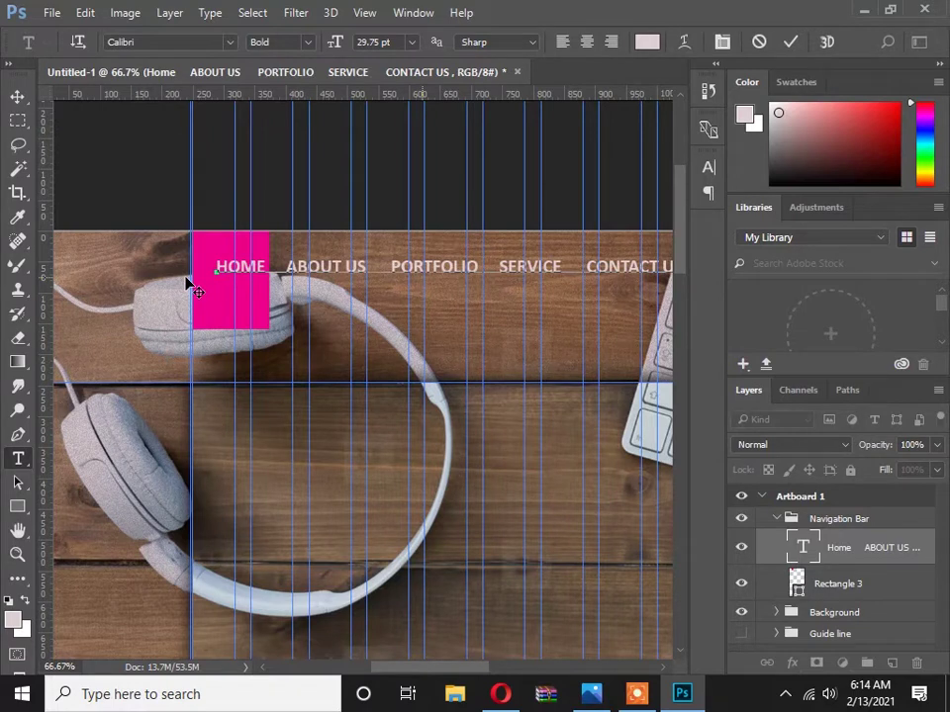
Nudge the navigation text left until HOME sits centered on the magenta rectangle.
click(17, 96)
key(Left)
key(Left)
key(Left)
key(Left)
key(Left)
key(Left)
key(Left)
key(Left)
key(Left)
right_click(212, 301)
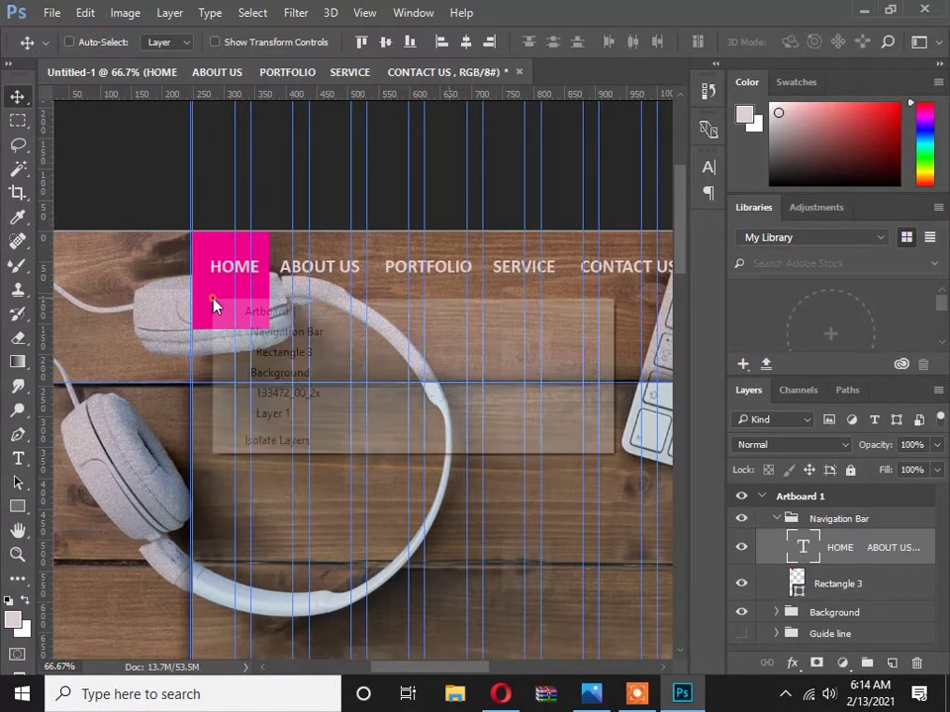
click(216, 285)
key(Left)
key(Left)
key(Left)
key(Left)
key(Left)
key(Left)
key(Left)
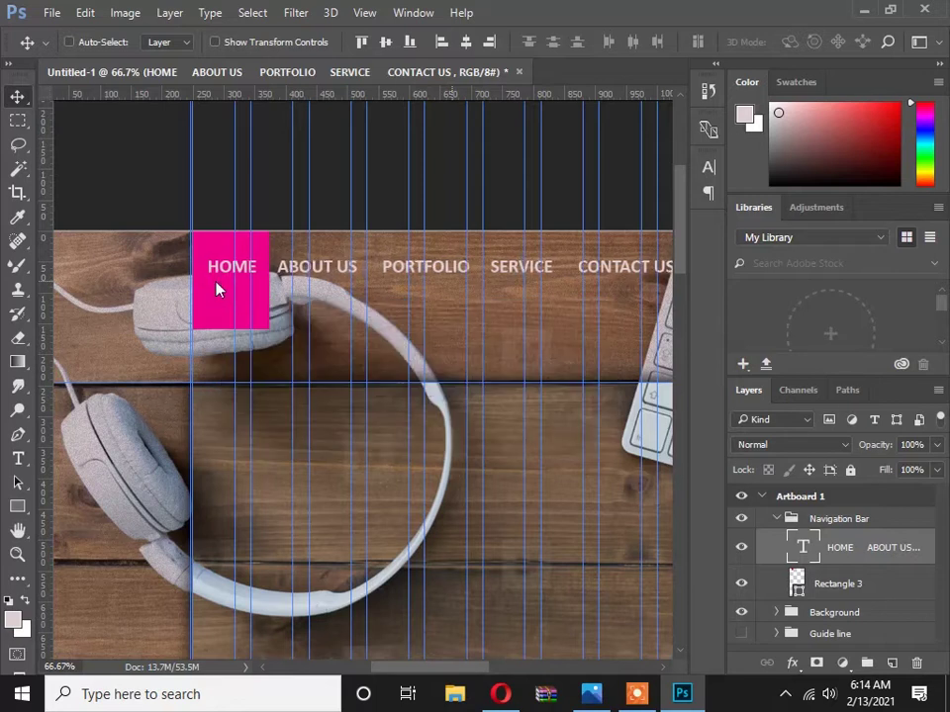
Align the rectangle behind HOME with the left column guide and shorten its height to 147 px.
right_click(216, 283)
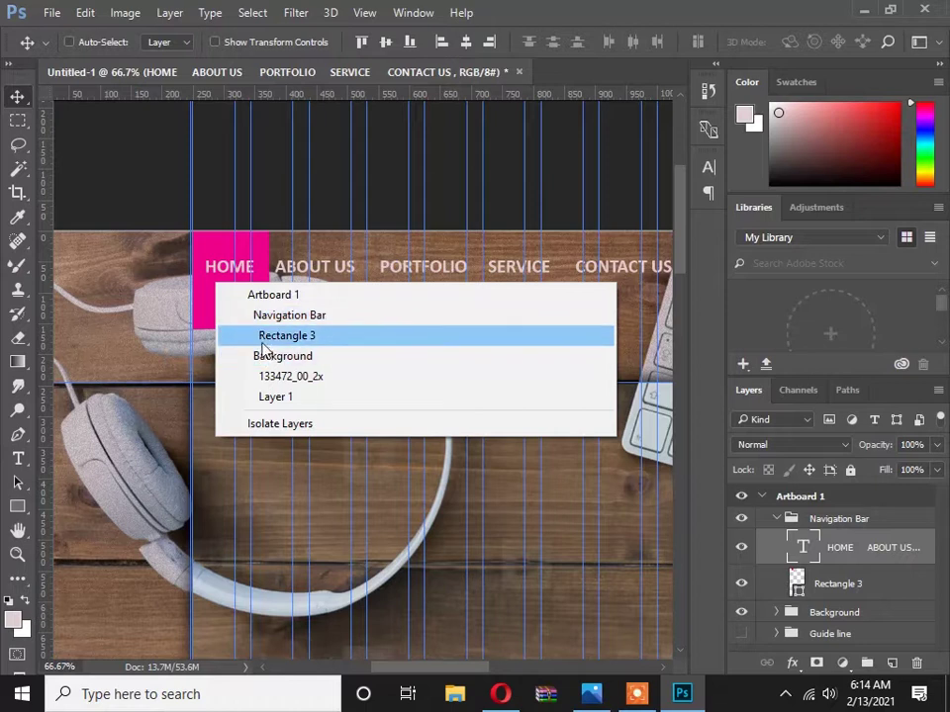
click(263, 336)
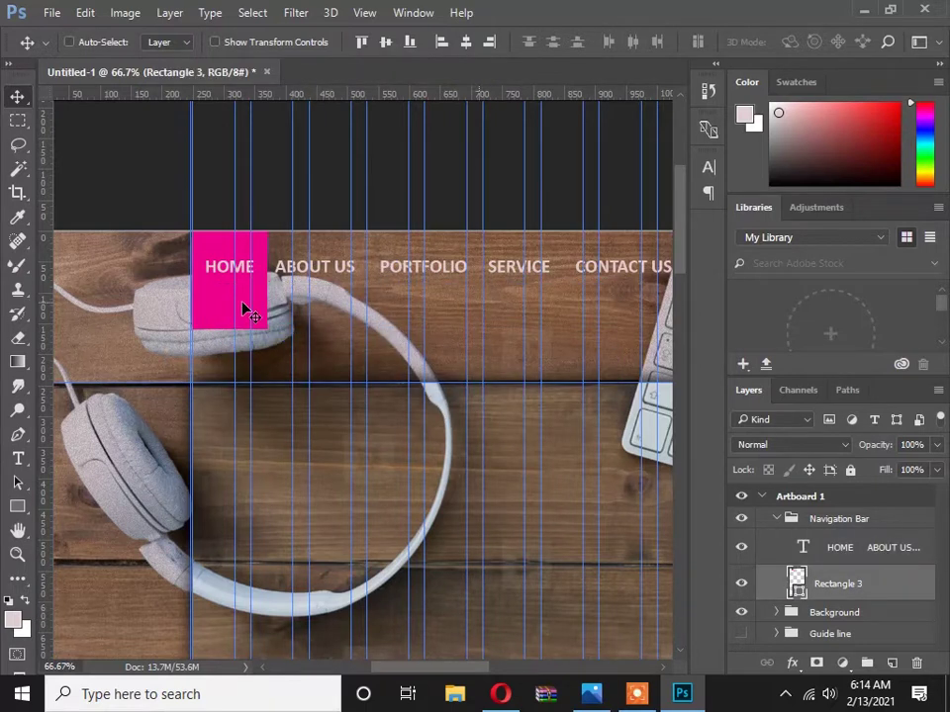
key(ctrl)
key(ctrl+t)
drag(228, 332, 227, 326)
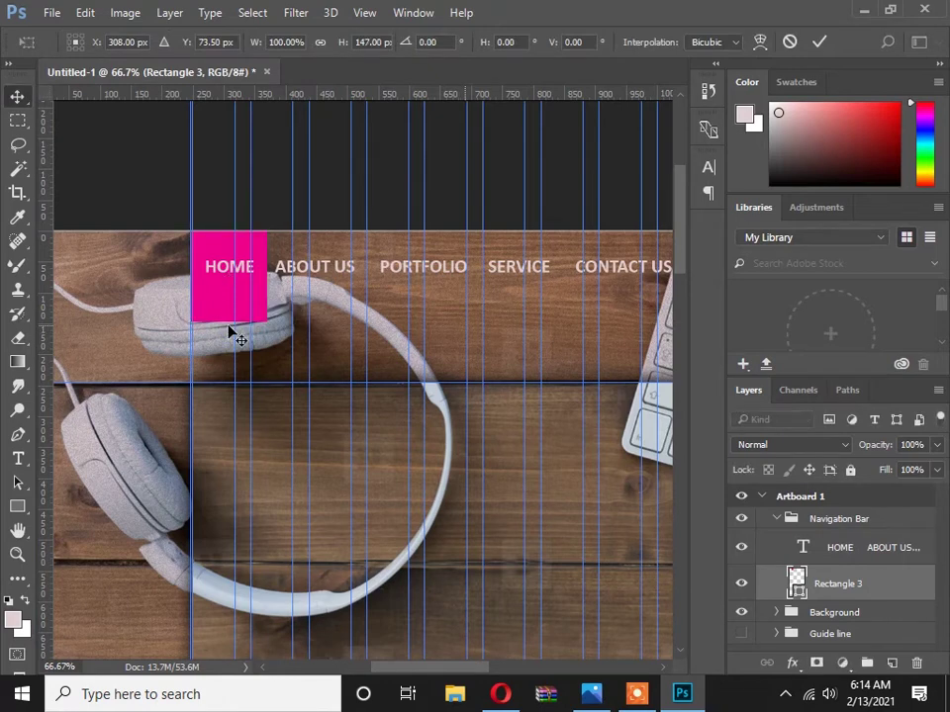
key(Return)
Change the fill of the rectangle behind HOME to the recently used coral red.
ctrl+alt+click(258, 279)
drag(384, 286, 277, 294)
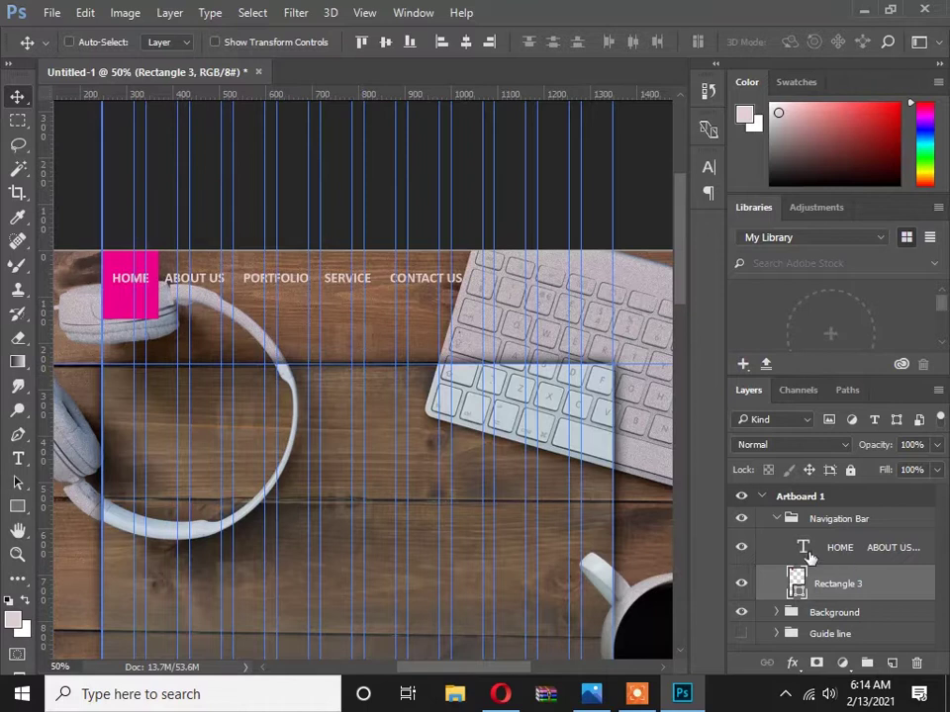
click(18, 507)
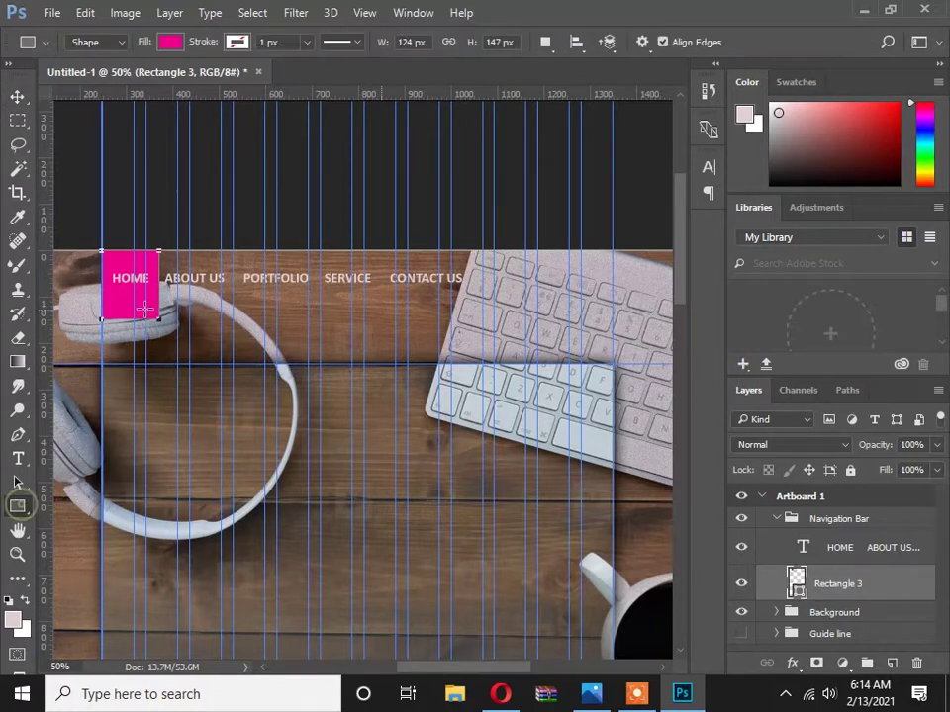
click(170, 41)
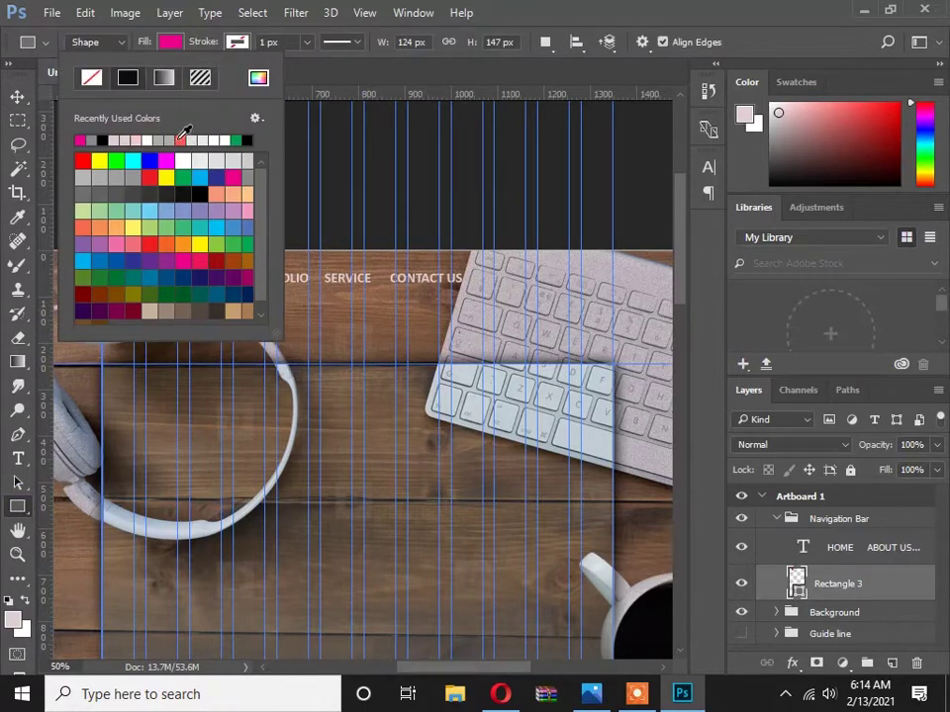
click(180, 139)
click(176, 44)
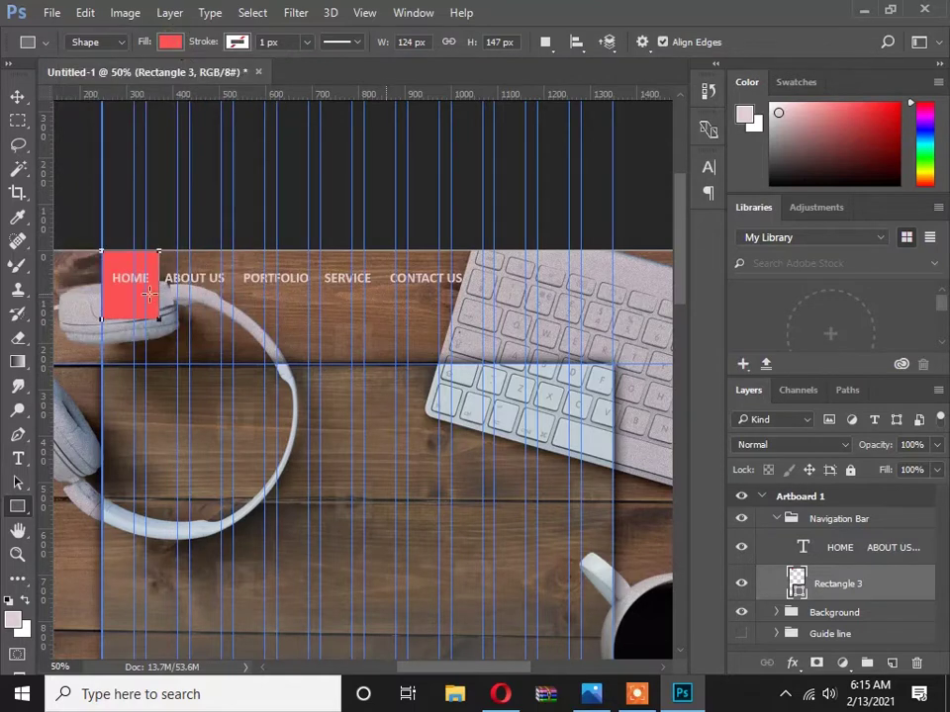
Hide the guides over the page layout.
click(18, 96)
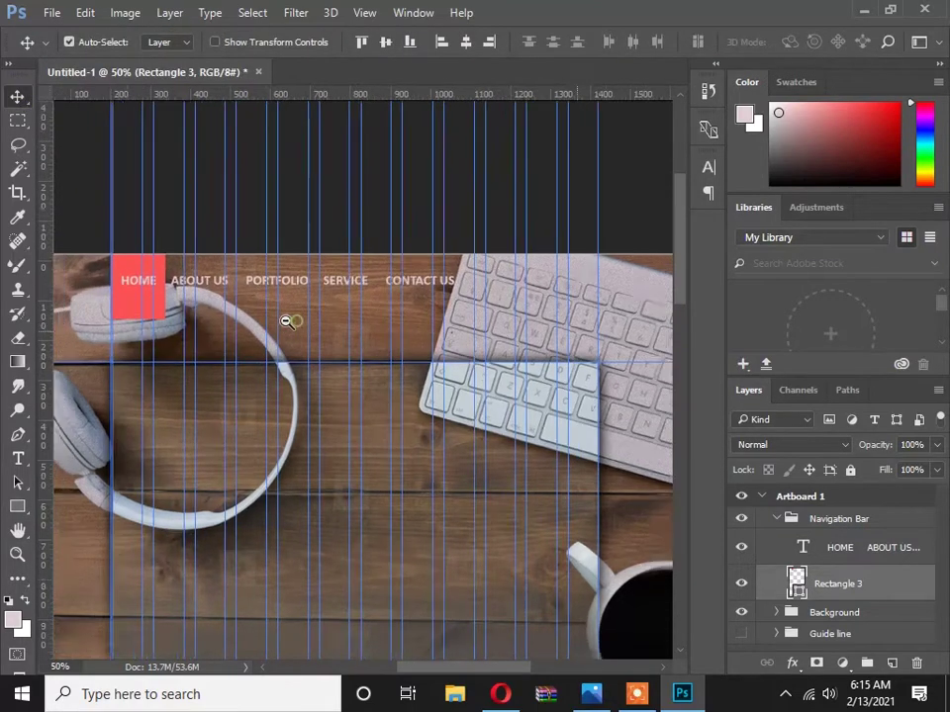
scroll(285, 314, down, 1)
scroll(284, 313, up, 1)
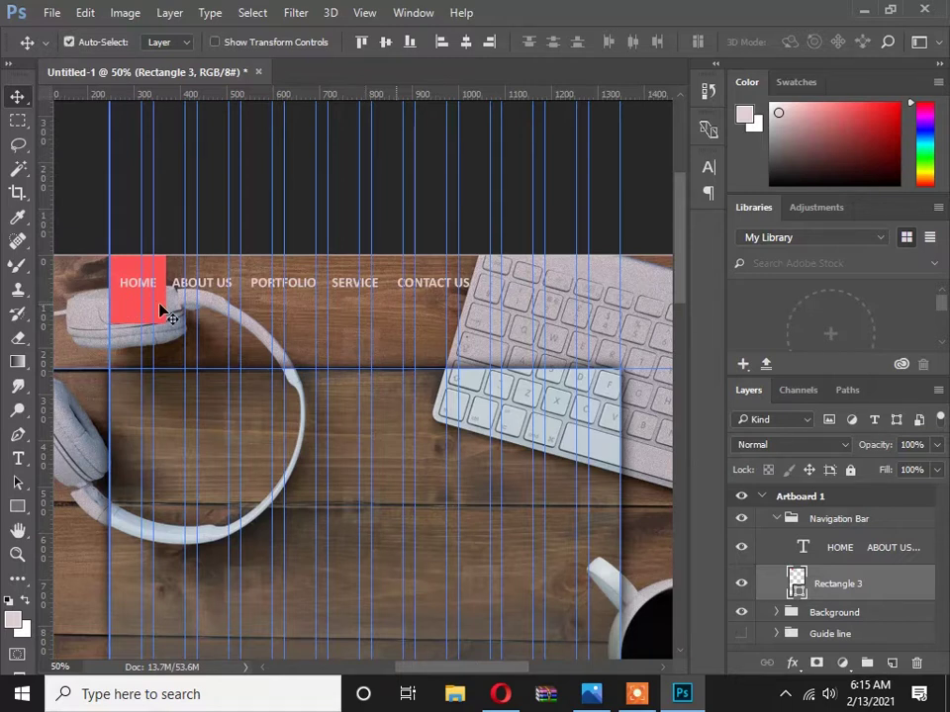
key(ctrl)
key(ctrl+semicolon)
drag(312, 393, 309, 325)
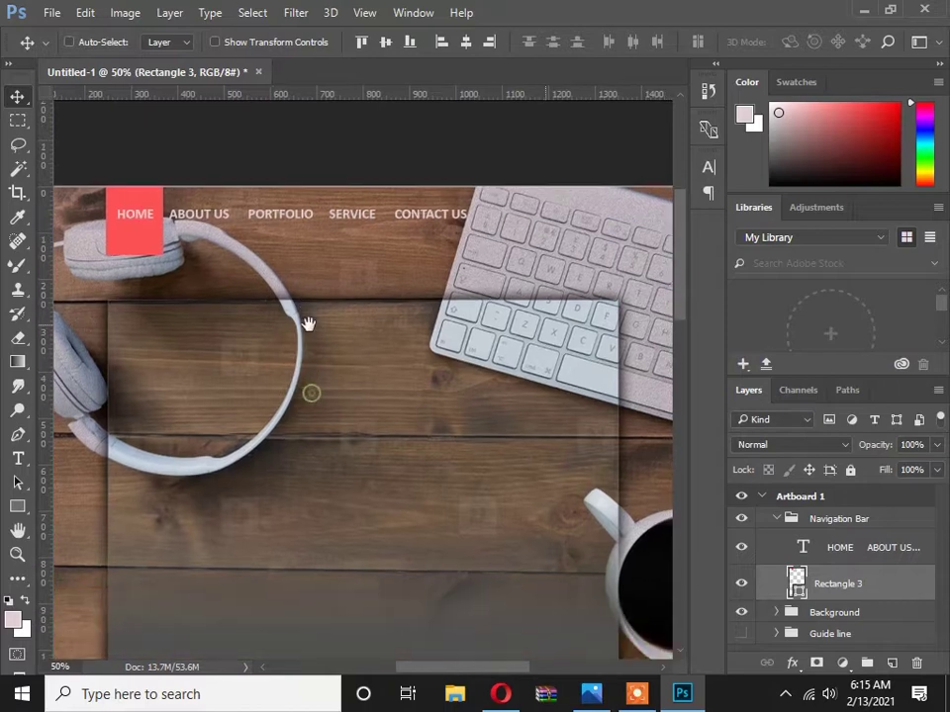
Compare the navigation bar with the reference image and shorten the rectangle behind HOME to 117 px high.
key(alt+Tab)
key(alt+Tab)
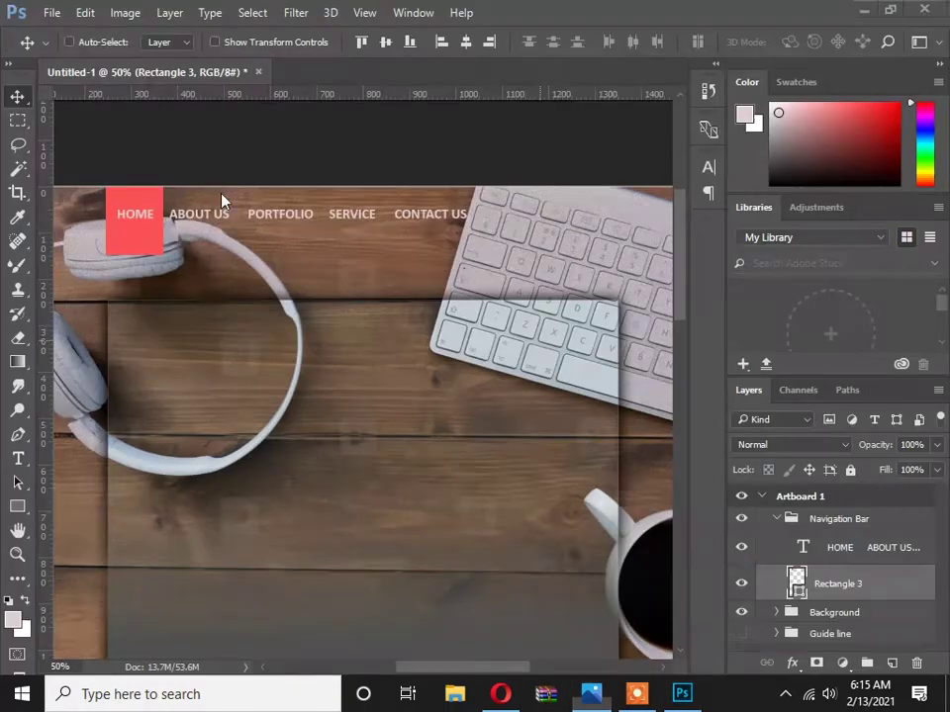
key(alt+Tab)
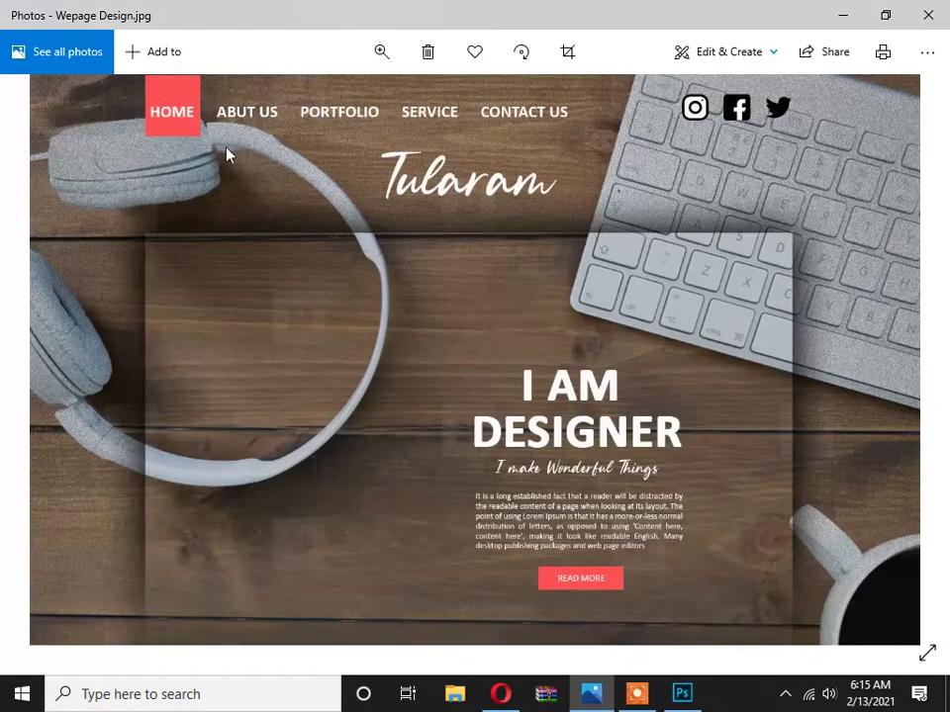
key(alt+Tab)
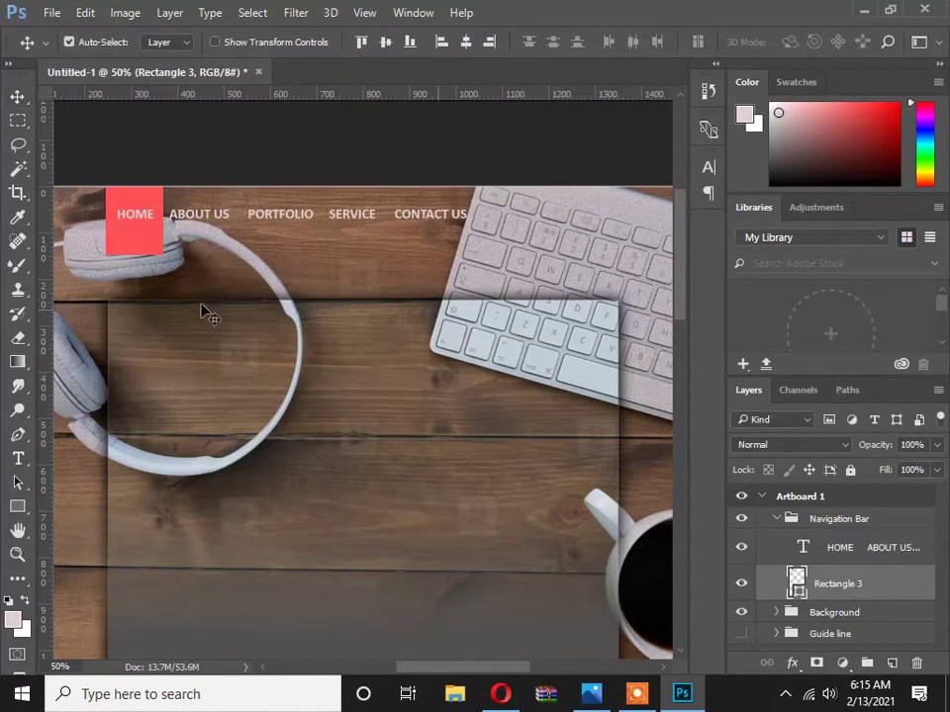
key(ctrl+t)
drag(137, 253, 138, 237)
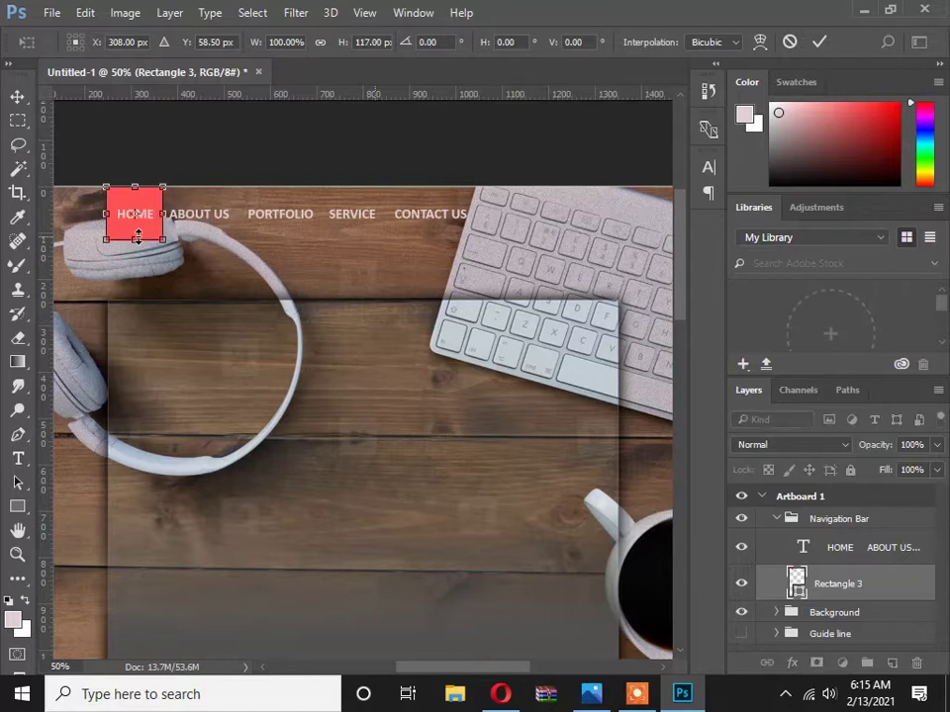
key(Return)
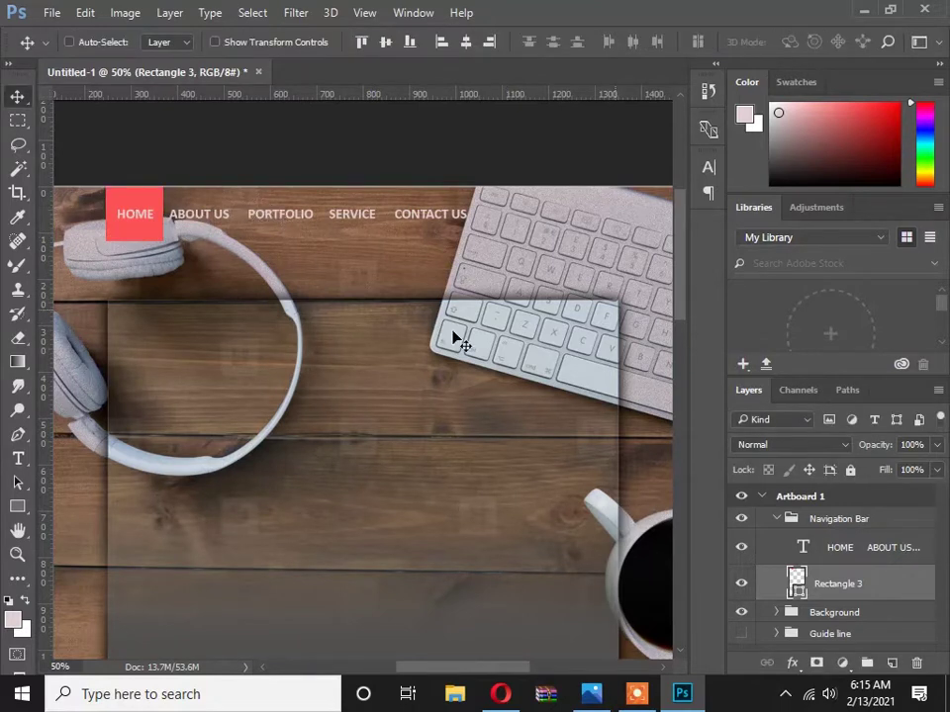
Nudge the navigation text down until HOME sits vertically centered on the coral rectangle.
click(848, 547)
key(Down)
key(Down)
key(Down)
key(Down)
key(Down)
key(Down)
key(Down)
key(Down)
key(Down)
key(Down)
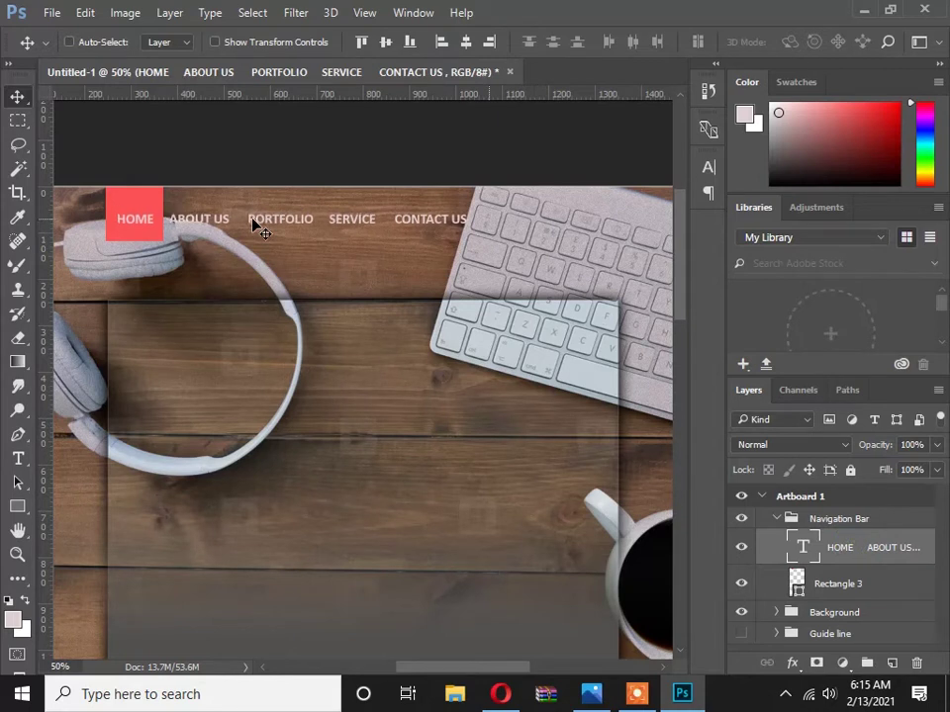
Reduce the font size of the whole navigation text to 28.65 pt.
key(t)
click(327, 225)
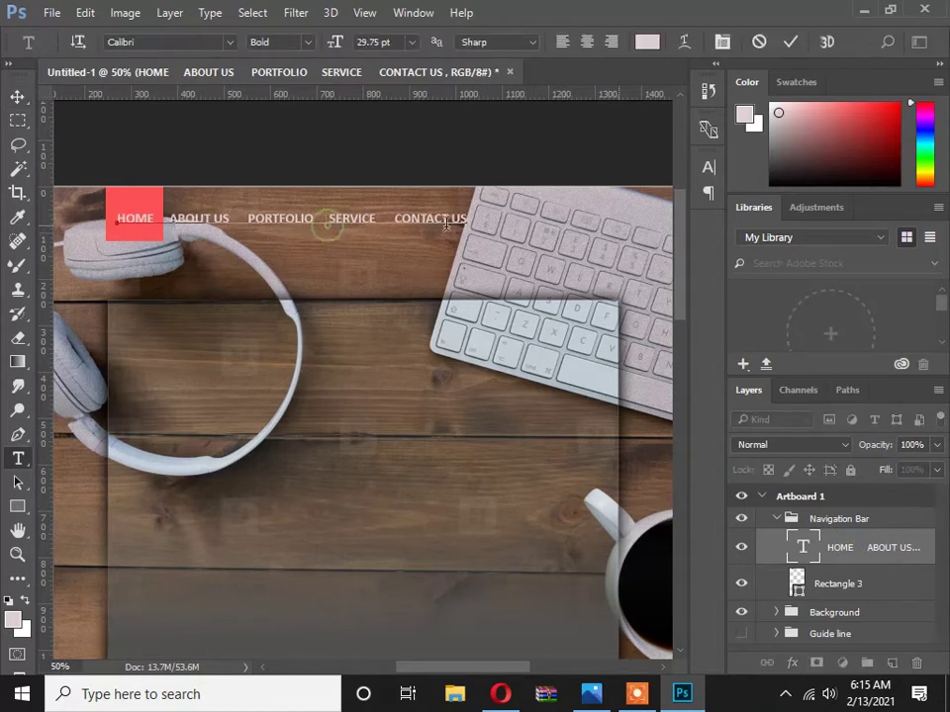
key(ctrl+a)
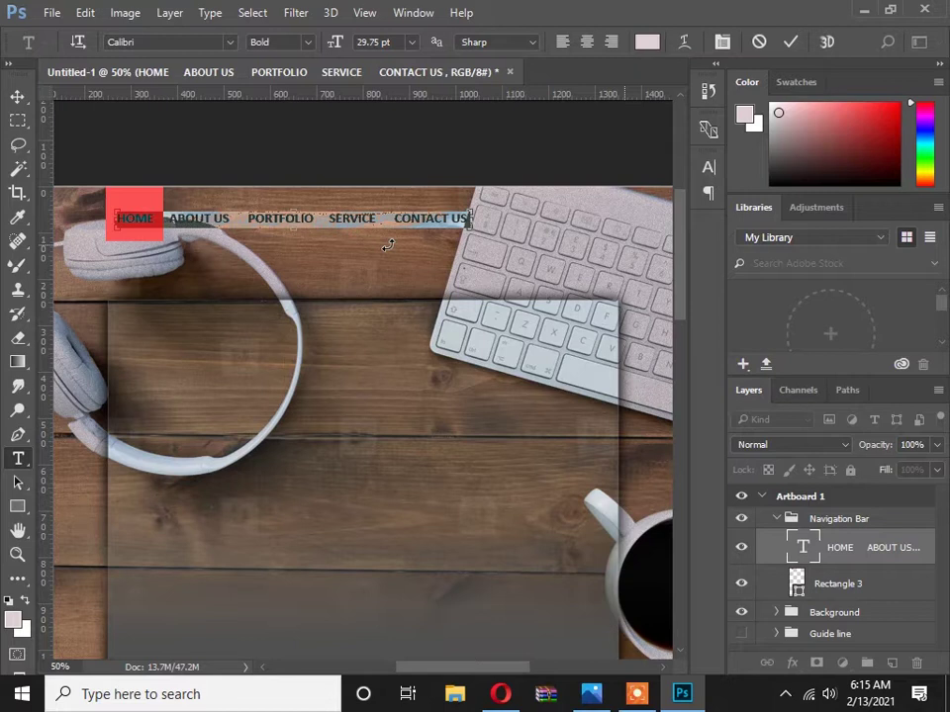
key(ctrl+shift+comma)
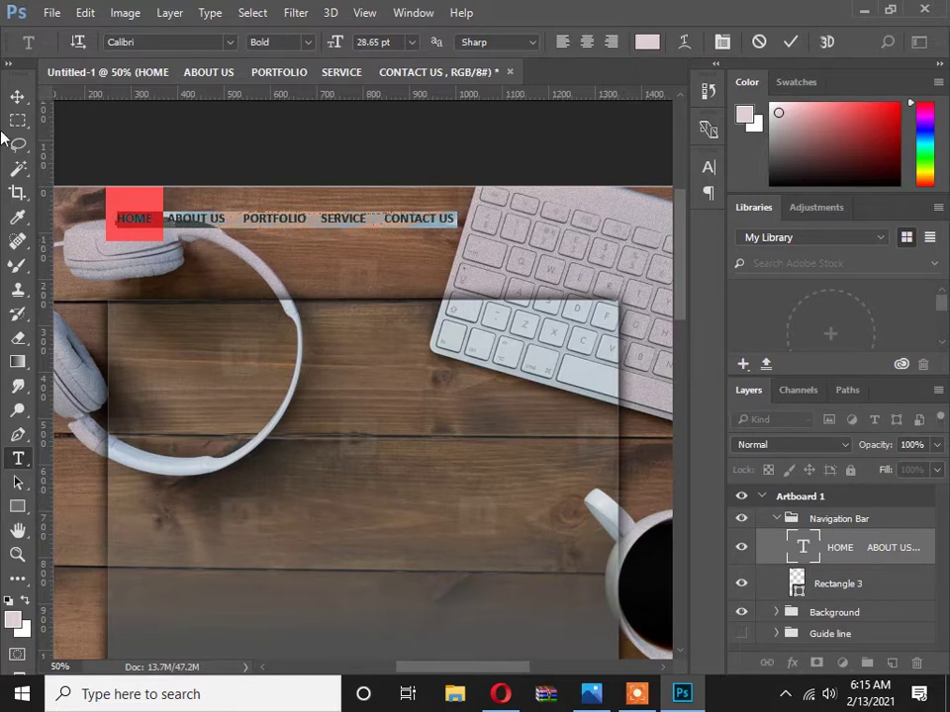
click(14, 96)
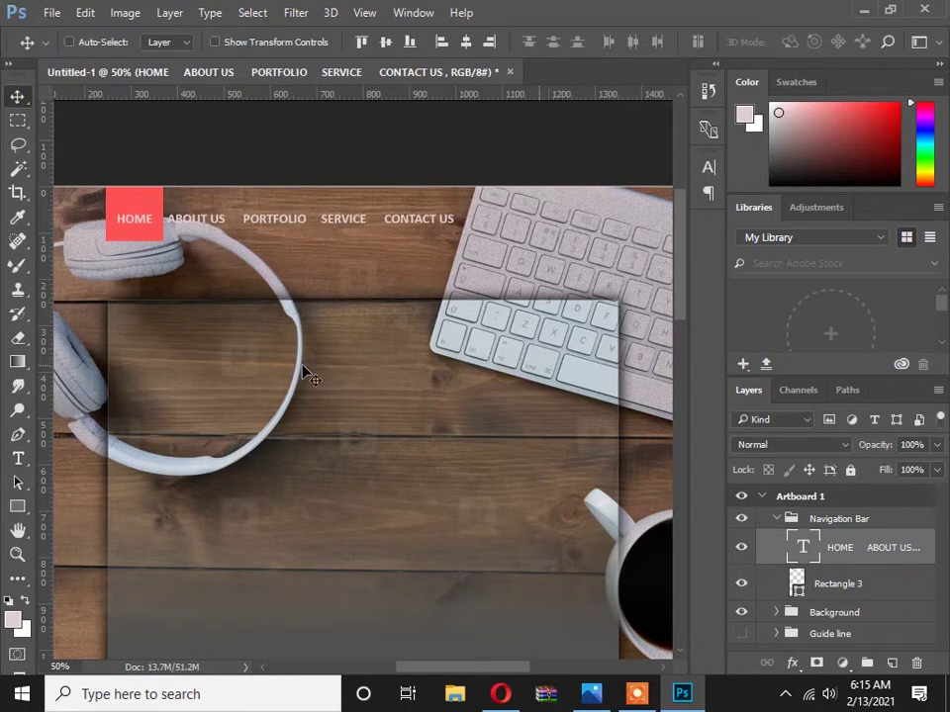
Check the social icons in the reference image and draw a circle about 48 px wide to the right of CONTACT US.
key(alt+Tab)
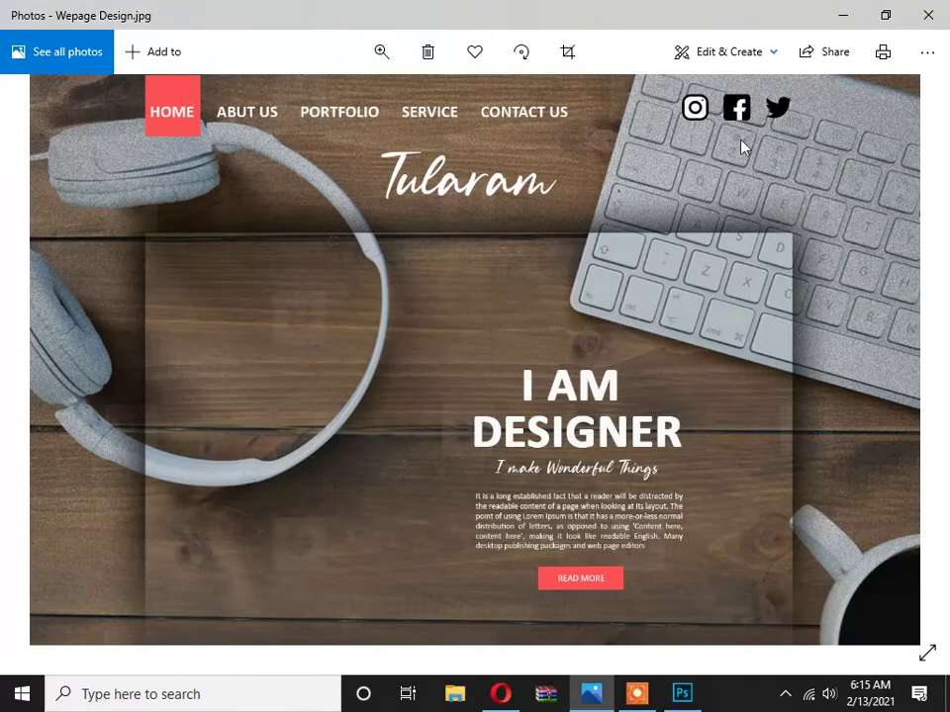
key(alt+Tab)
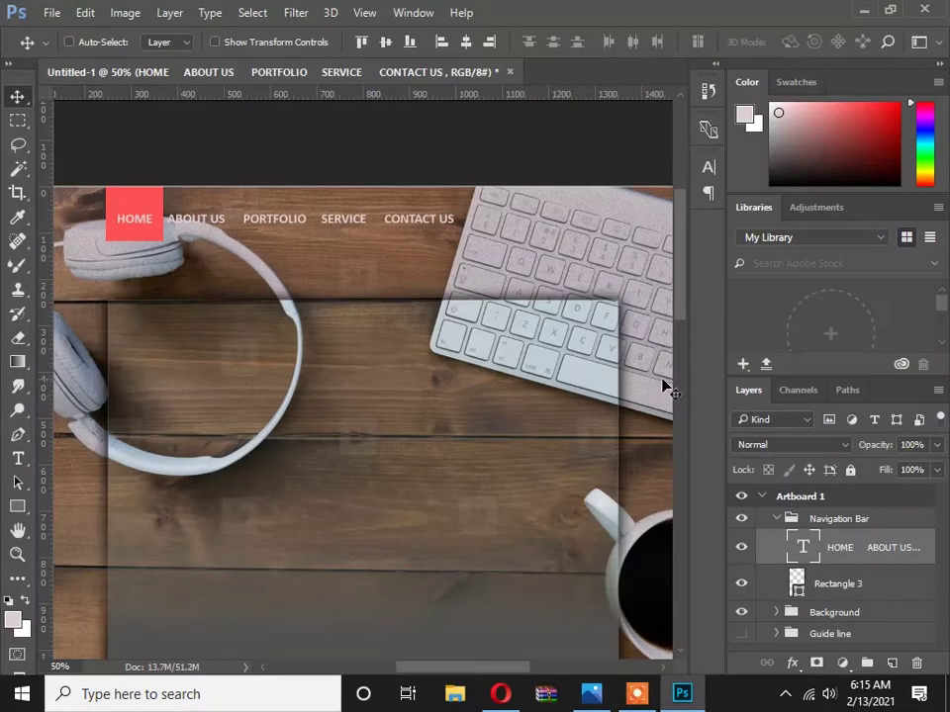
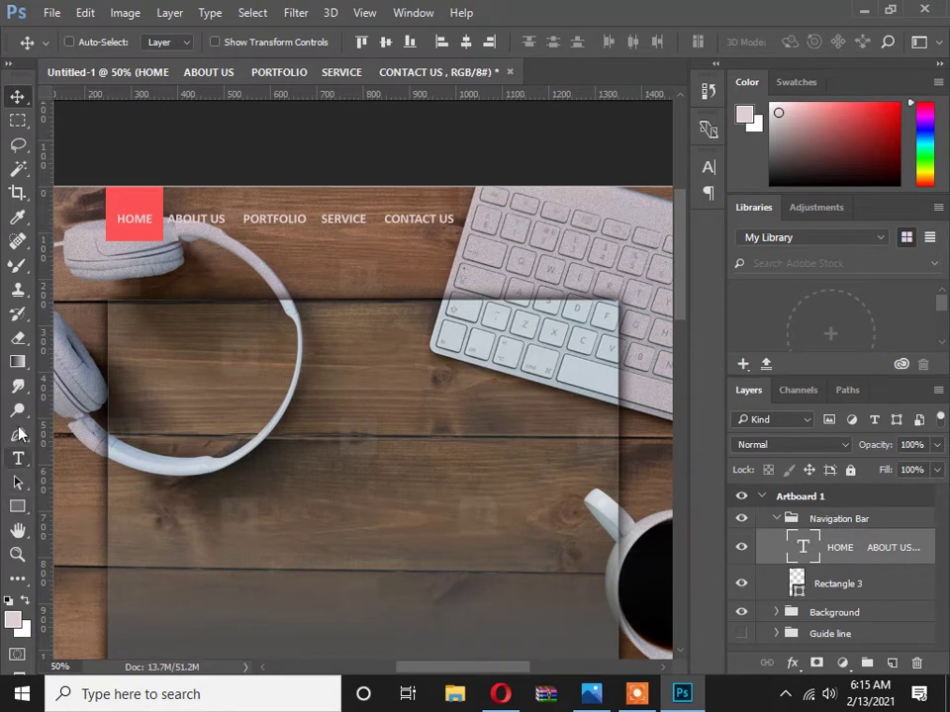
drag(14, 511, 79, 540)
scroll(523, 254, up, 1)
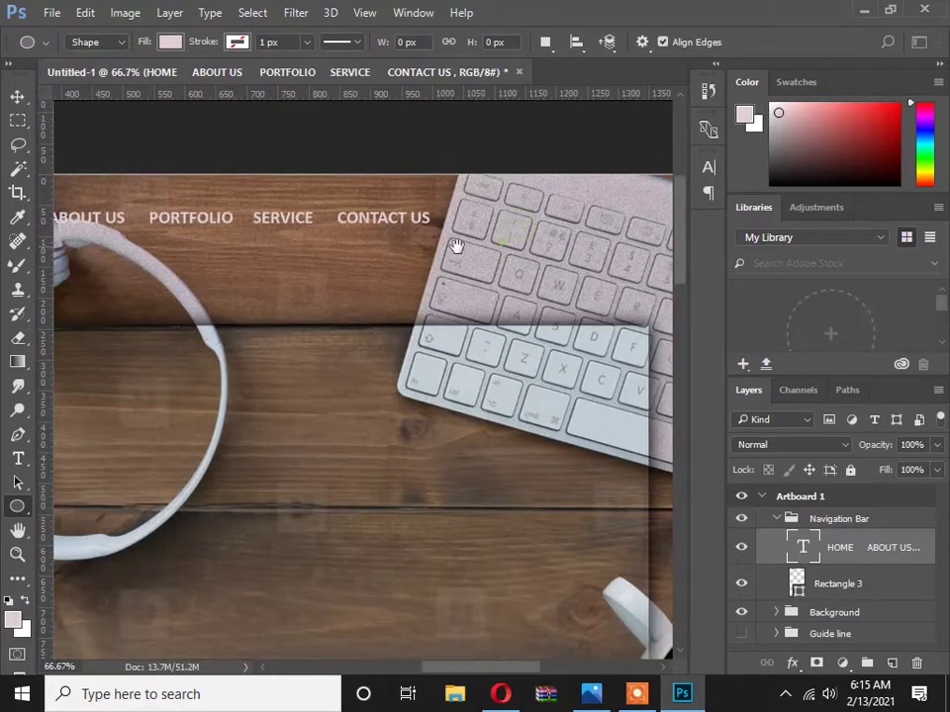
drag(434, 208, 466, 241)
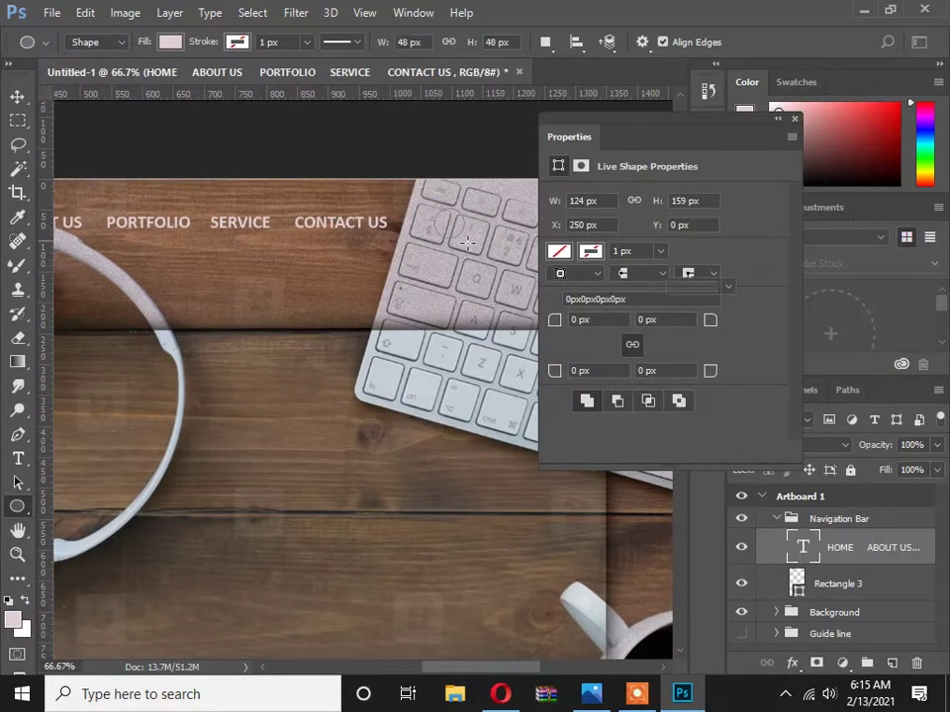
Duplicate the circle twice to form a horizontal row of three circles over the keyboard.
click(17, 96)
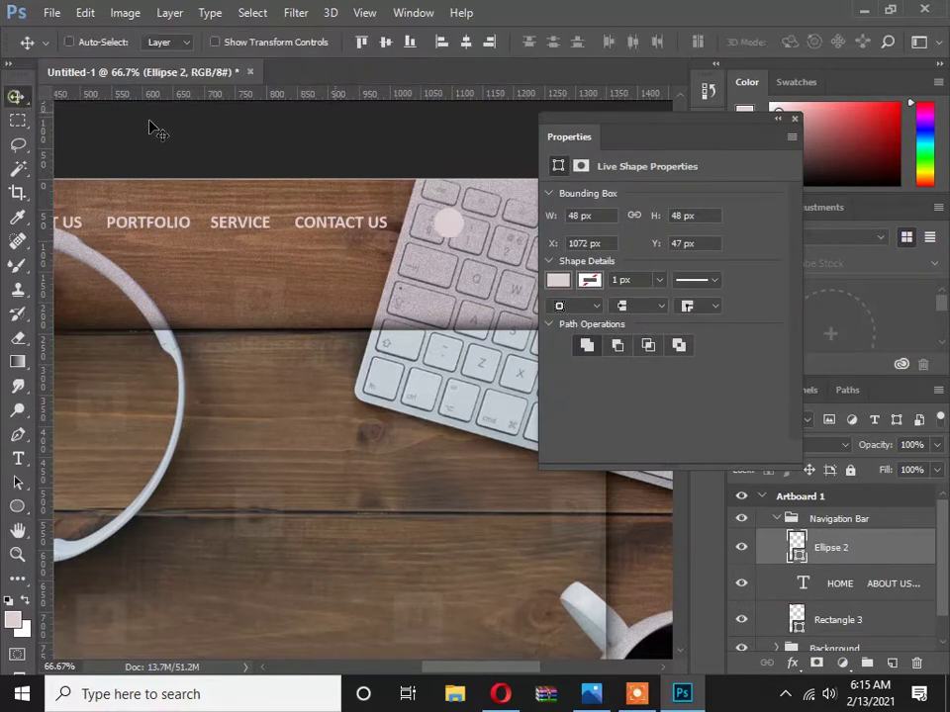
click(790, 119)
drag(457, 229, 555, 222)
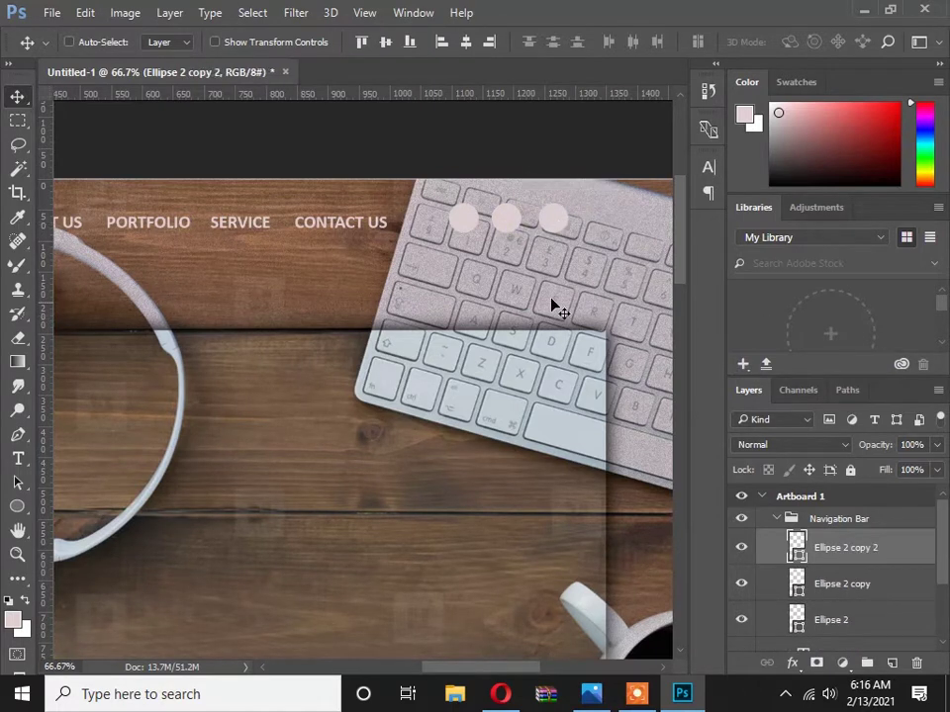
Apply a dark blue color overlay (#1500b5) to the rightmost circle.
double_click(900, 553)
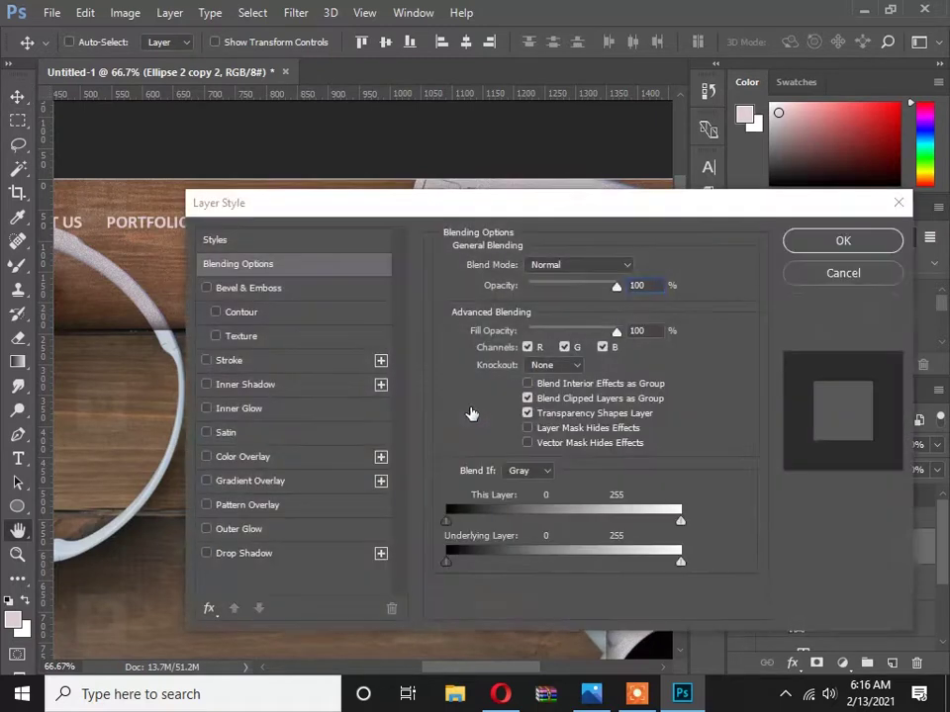
click(285, 461)
drag(561, 205, 472, 314)
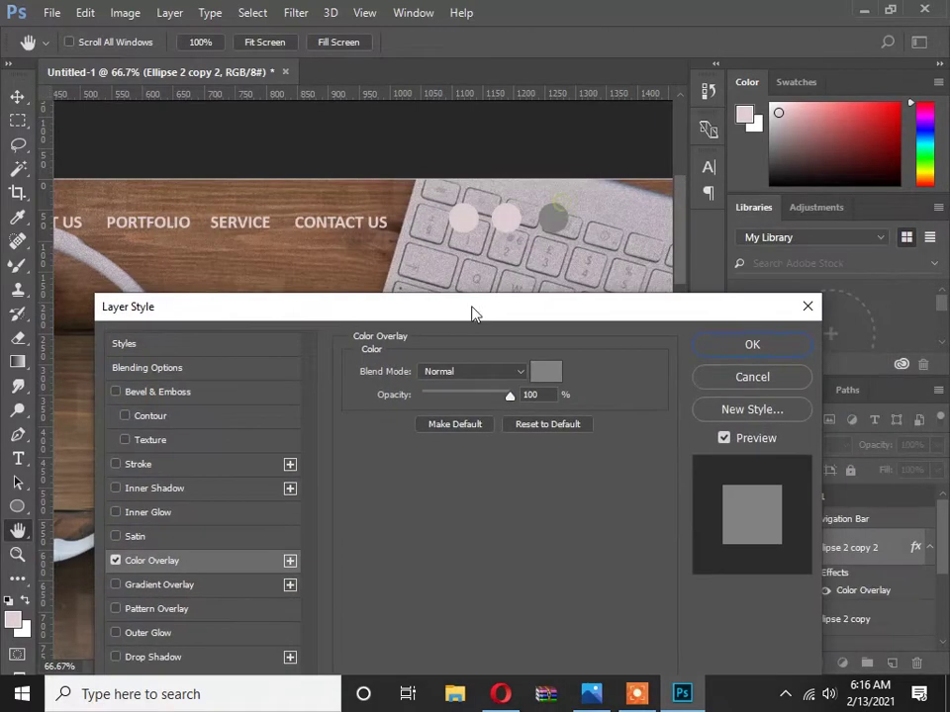
click(541, 375)
click(605, 343)
click(626, 348)
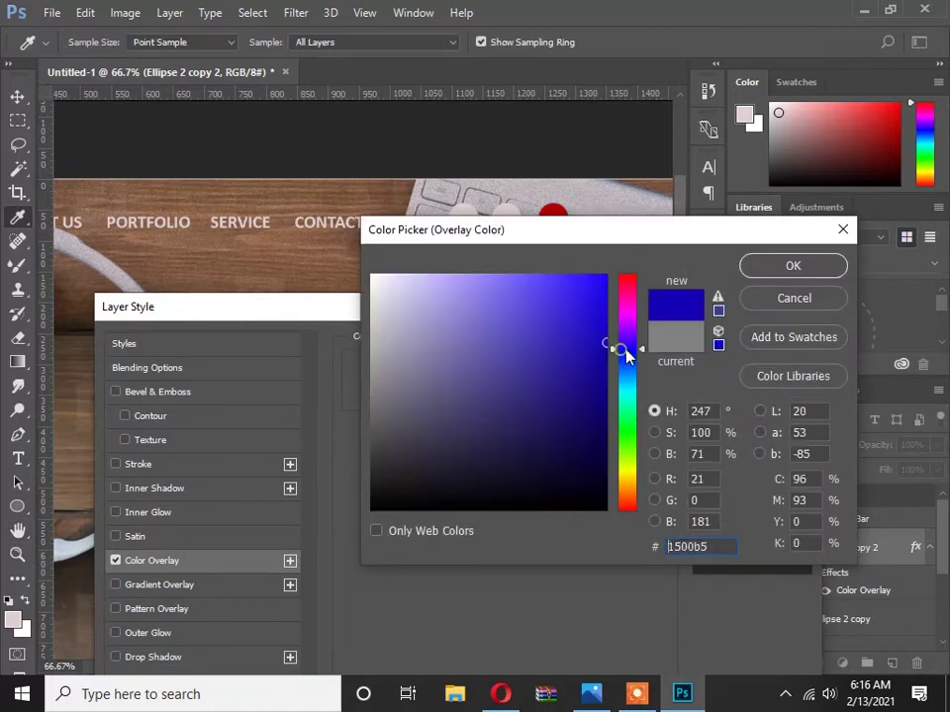
click(793, 269)
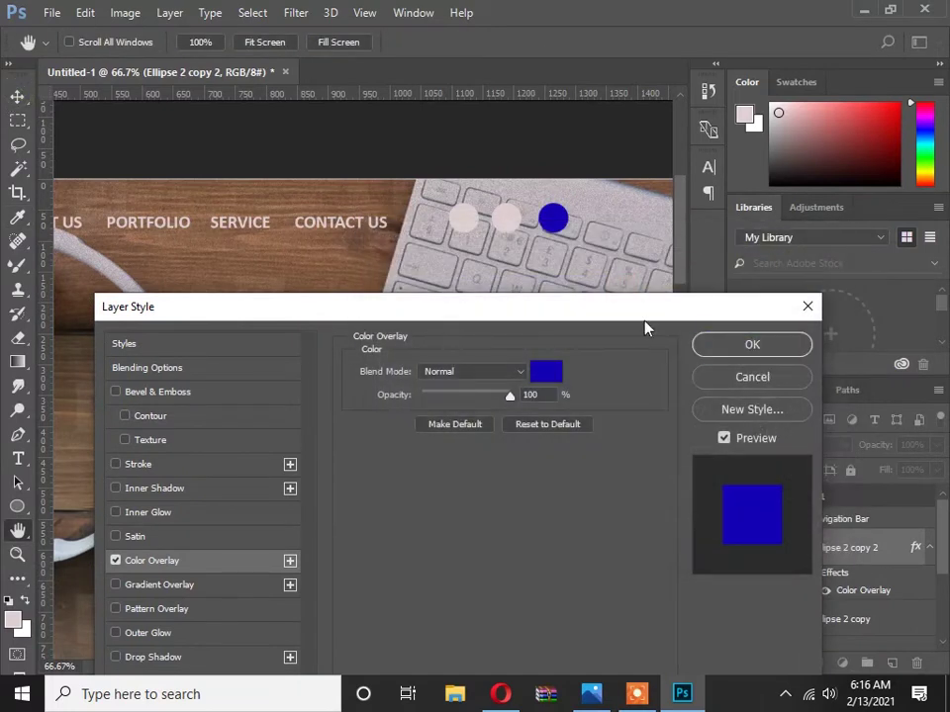
click(719, 348)
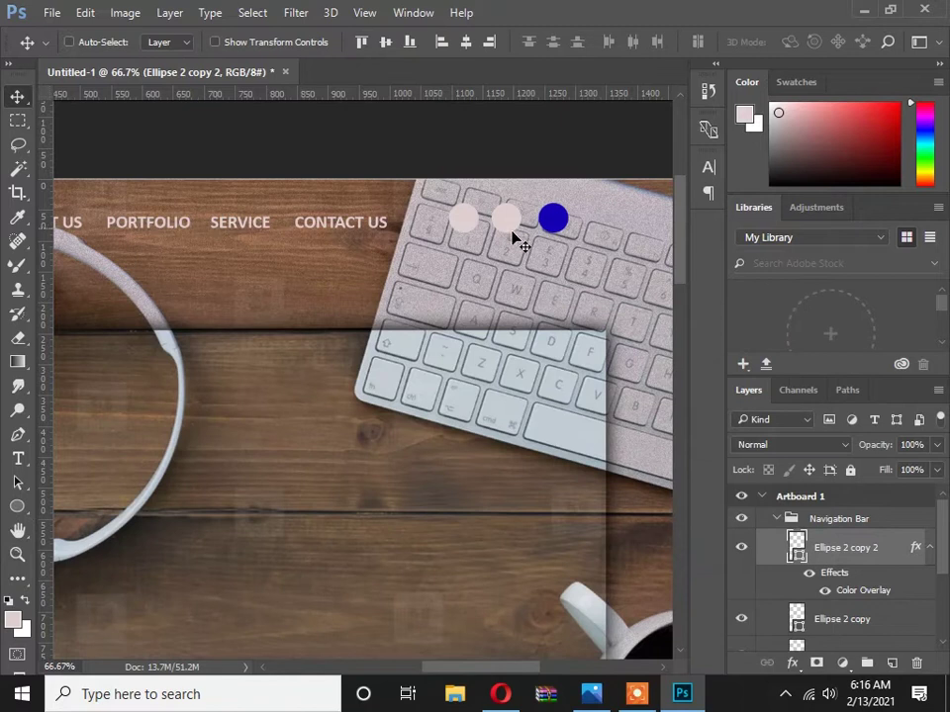
Apply a red color overlay (#fc0000) to the middle circle.
click(898, 623)
double_click(897, 623)
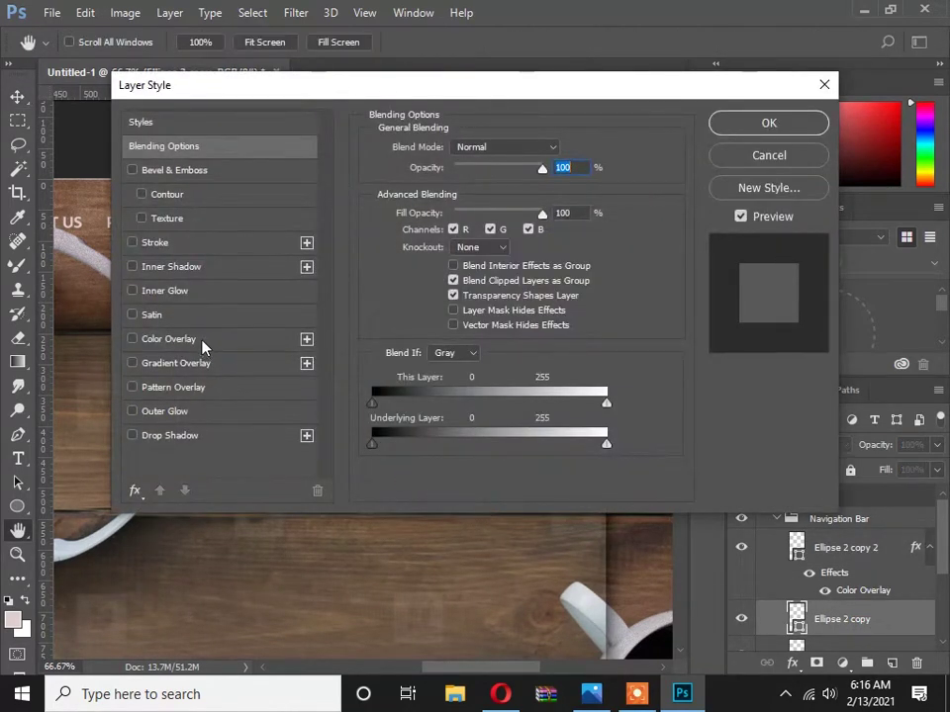
click(203, 342)
drag(451, 91, 374, 285)
click(489, 348)
drag(560, 309, 592, 281)
drag(624, 298, 623, 273)
drag(596, 289, 608, 276)
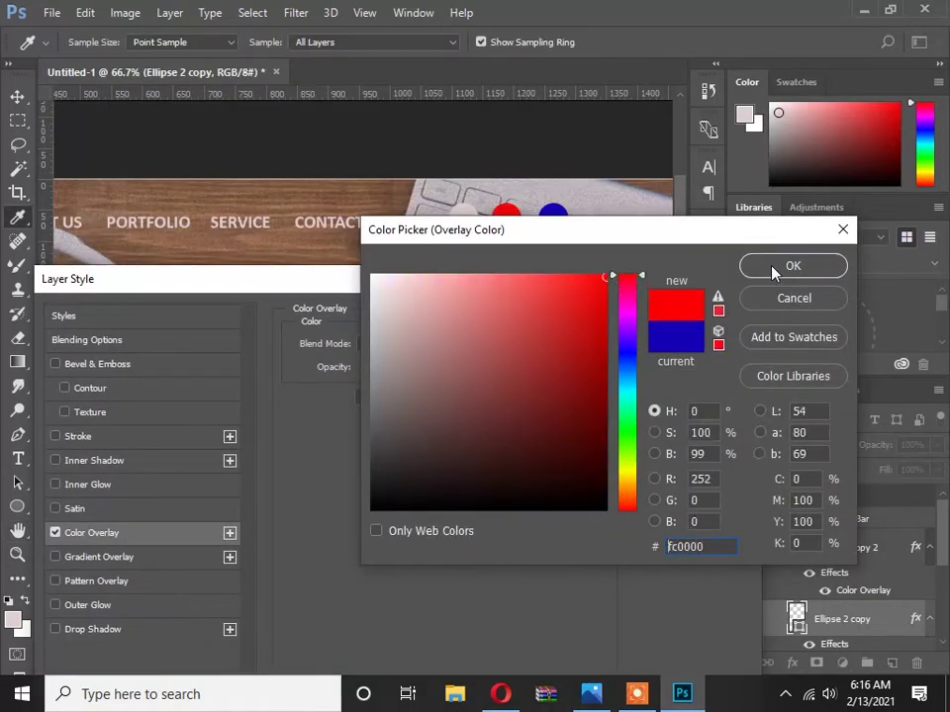
click(775, 271)
click(692, 317)
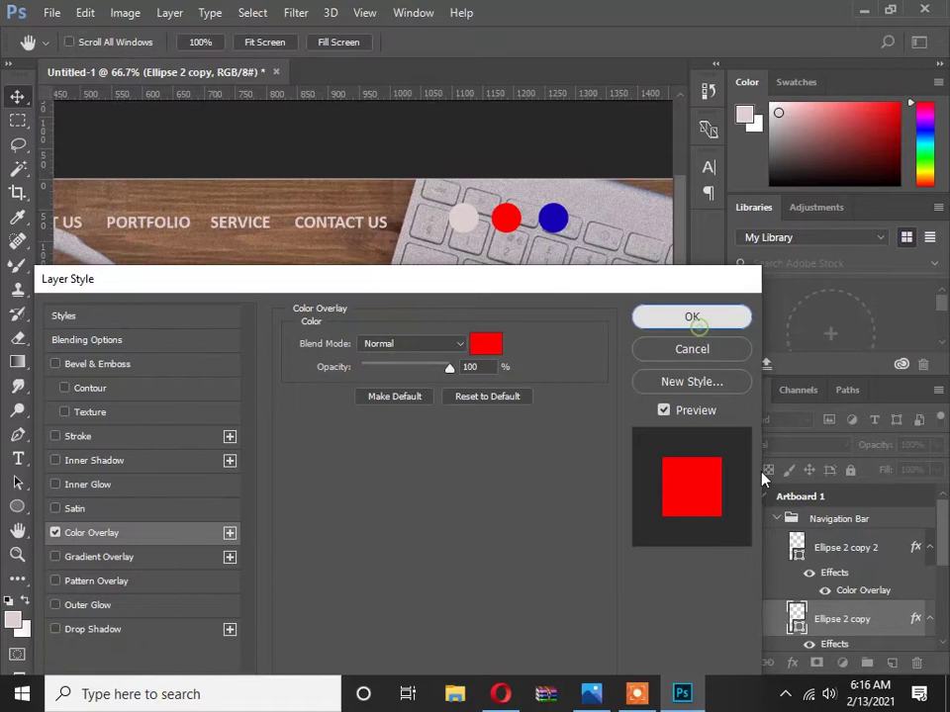
Apply a medium green color overlay to the leftmost circle.
scroll(859, 623, down, 1)
click(803, 620)
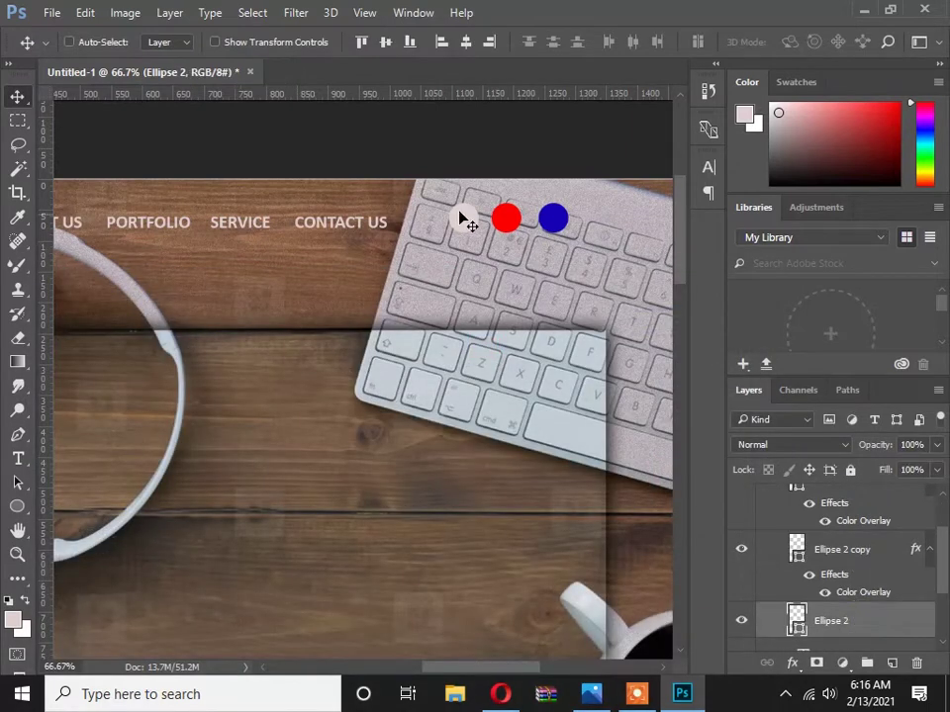
double_click(886, 620)
click(223, 338)
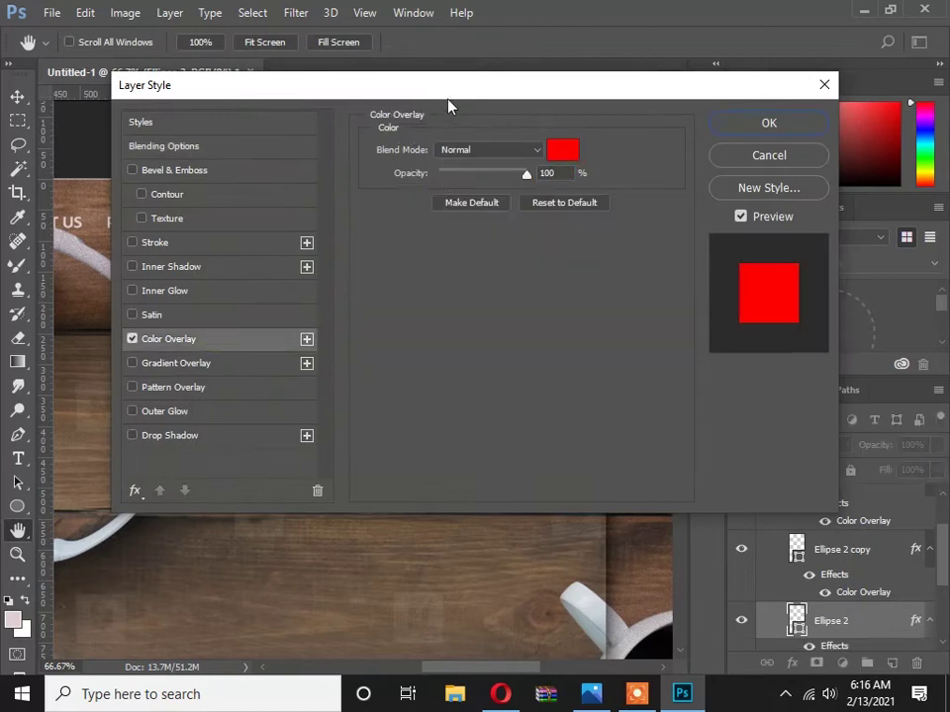
drag(448, 95, 384, 314)
click(496, 376)
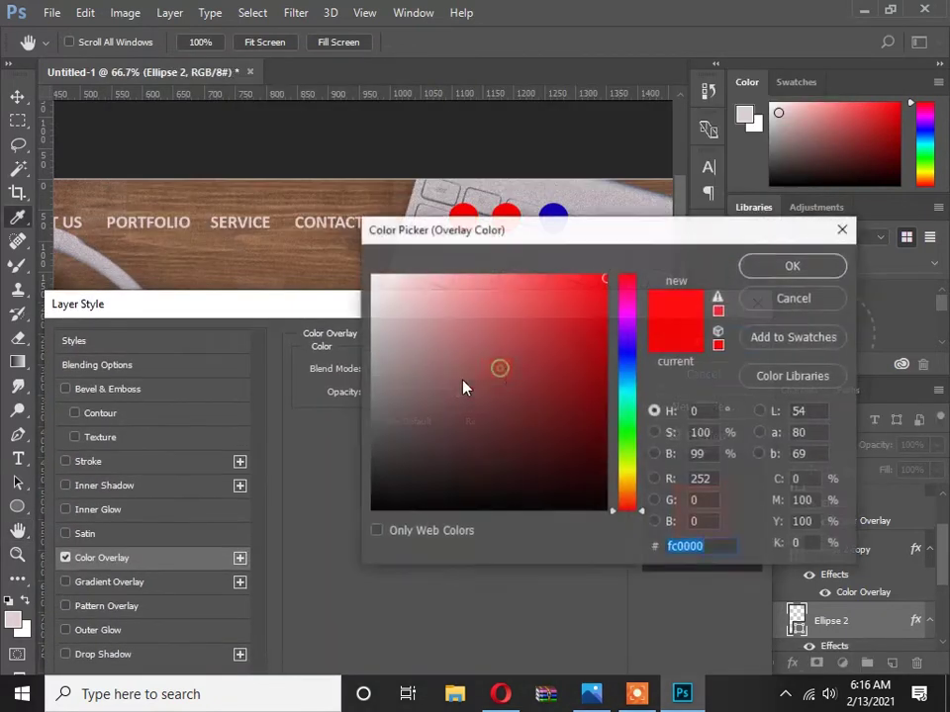
click(645, 432)
click(612, 419)
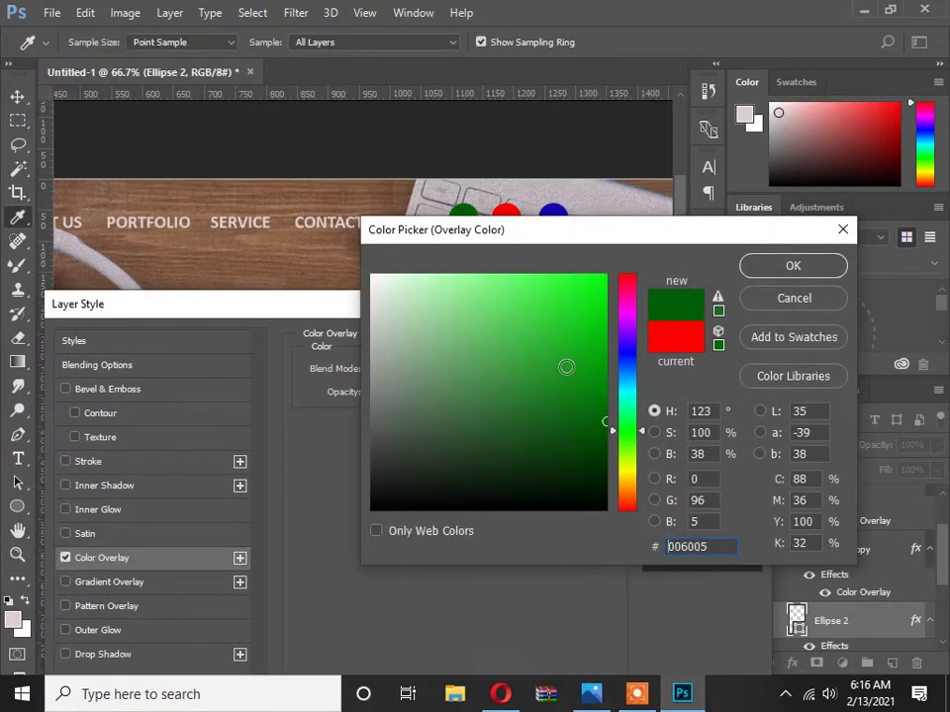
click(598, 368)
click(755, 271)
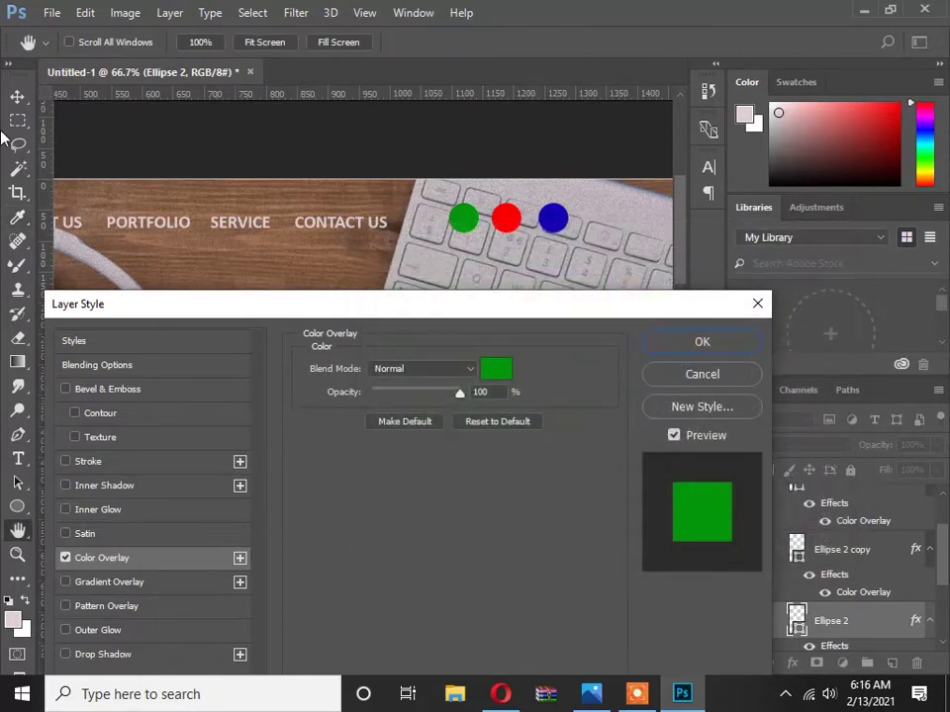
click(705, 342)
Select all three colored circles and move them about 48 px to the right, toward the panel's right edge.
click(17, 96)
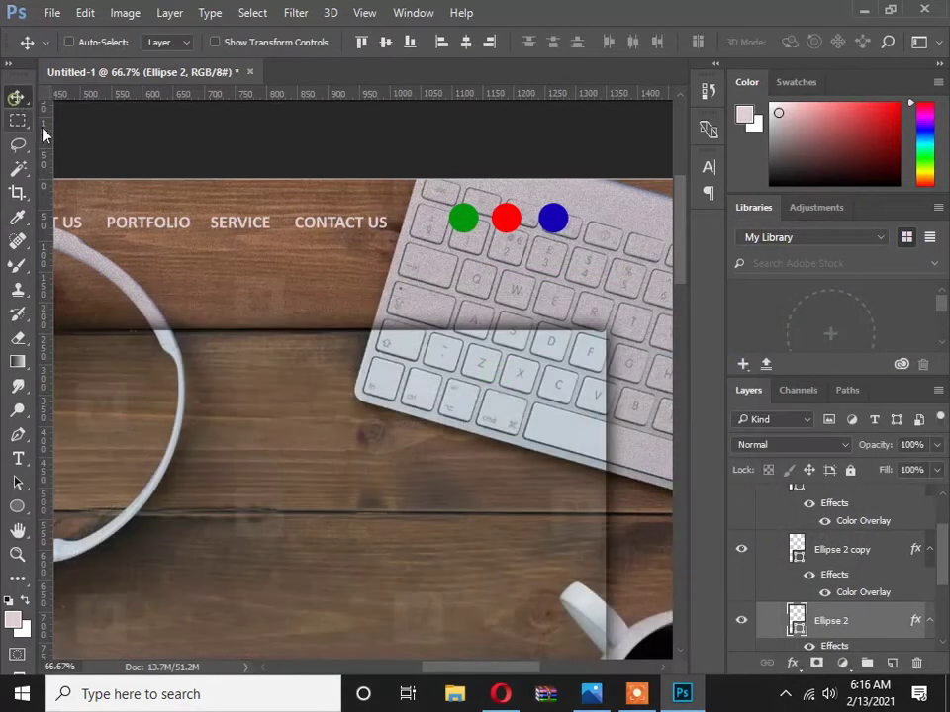
scroll(512, 303, down, 1)
ctrl+click(866, 549)
scroll(866, 556, up, 1)
ctrl+click(864, 526)
drag(545, 243, 565, 244)
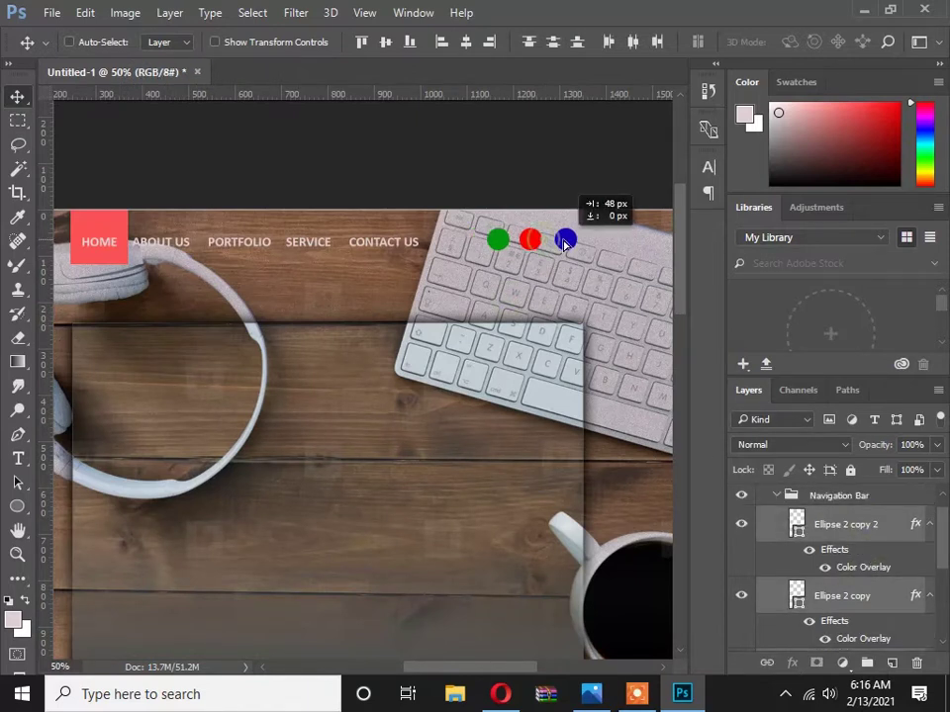
Show the guides, move the three colored circles slightly right to meet the panel's right-edge guide, and hide the guides again.
drag(46, 364, 583, 363)
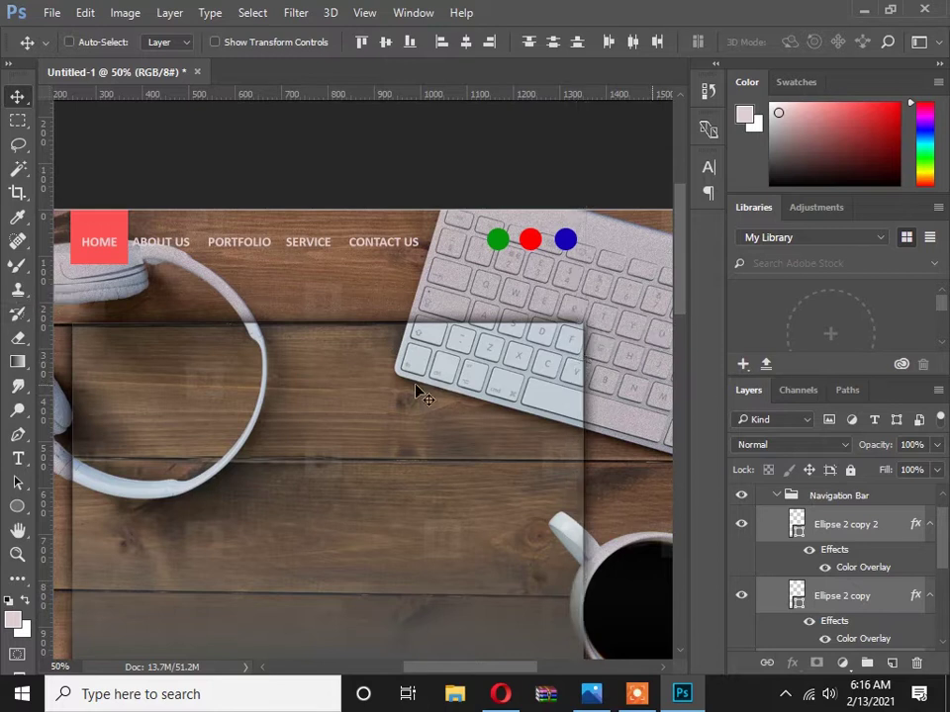
key(ctrl+semicolon)
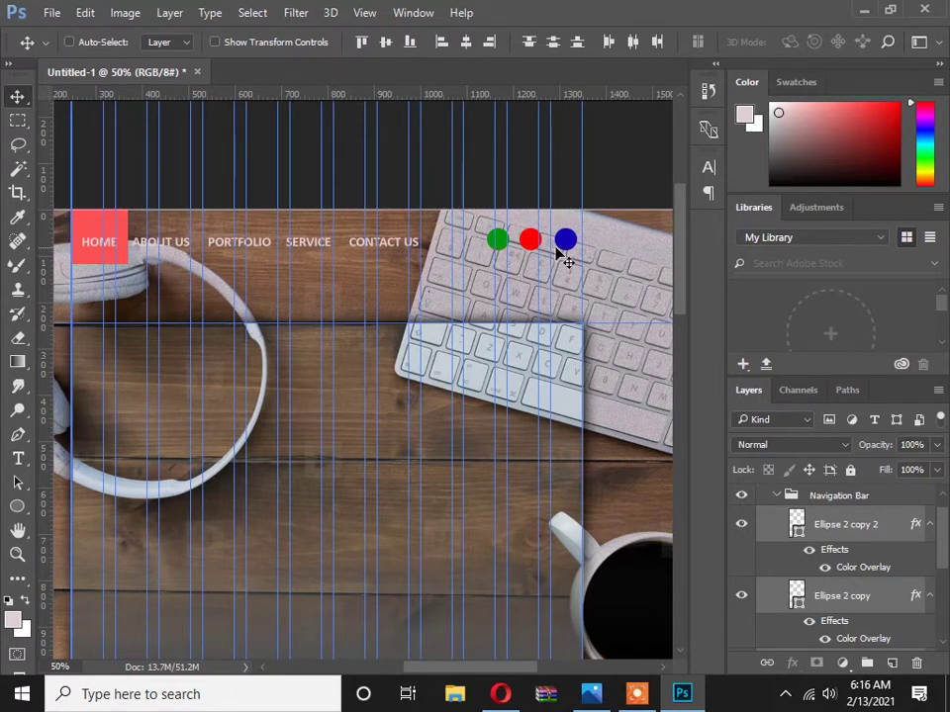
drag(570, 247, 577, 248)
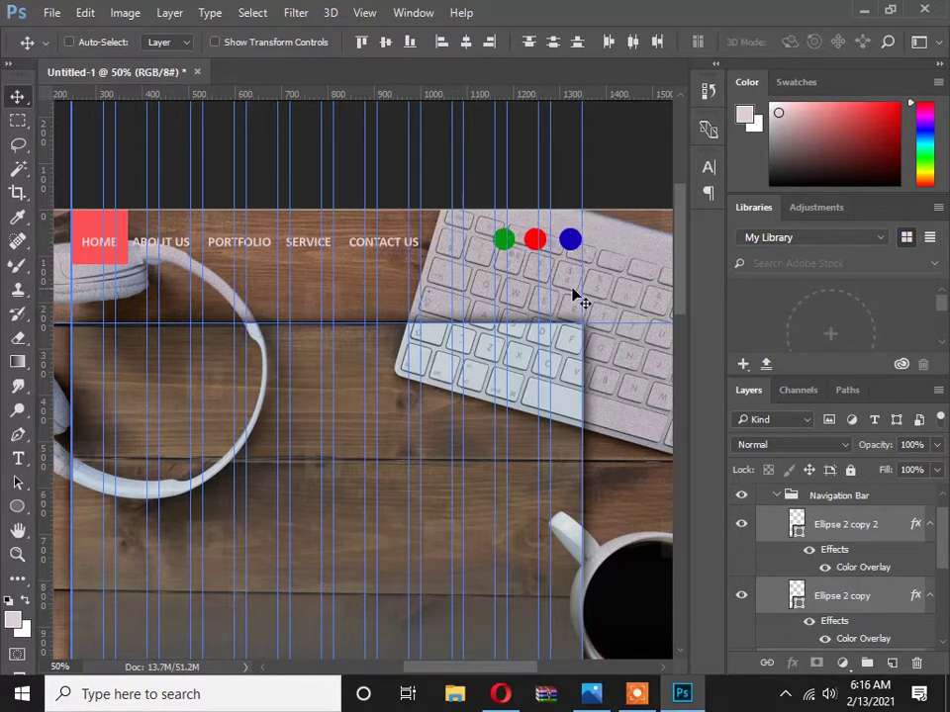
key(ctrl+semicolon)
drag(317, 364, 402, 308)
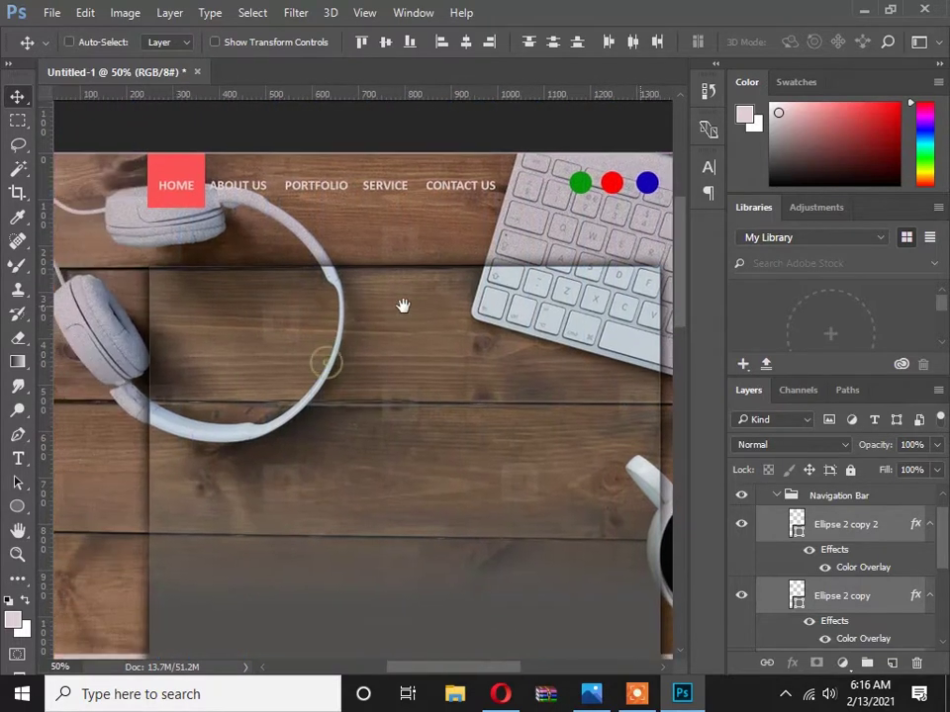
Collapse the Navigation Bar group in the layer list.
scroll(410, 356, down, 2)
scroll(410, 323, up, 2)
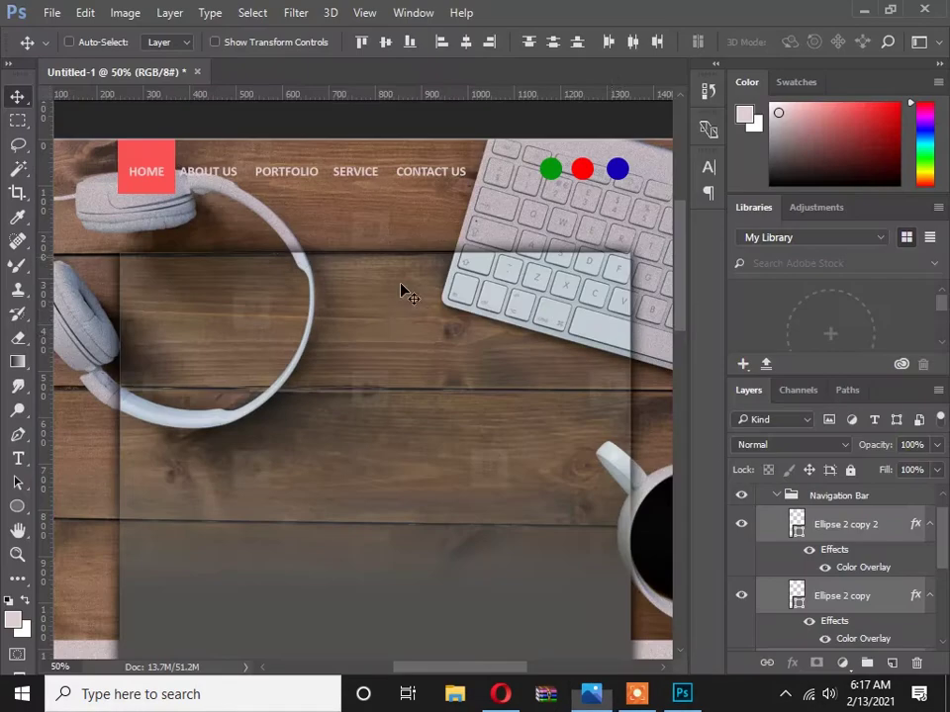
scroll(413, 297, left, 2)
scroll(413, 296, down, 2)
scroll(811, 539, up, 1)
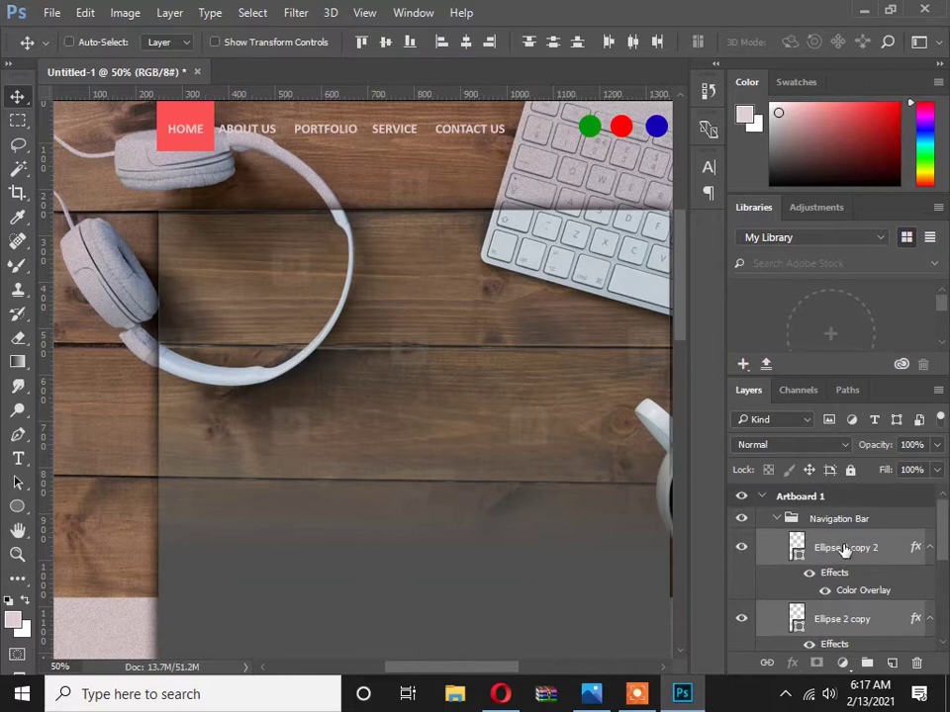
click(844, 552)
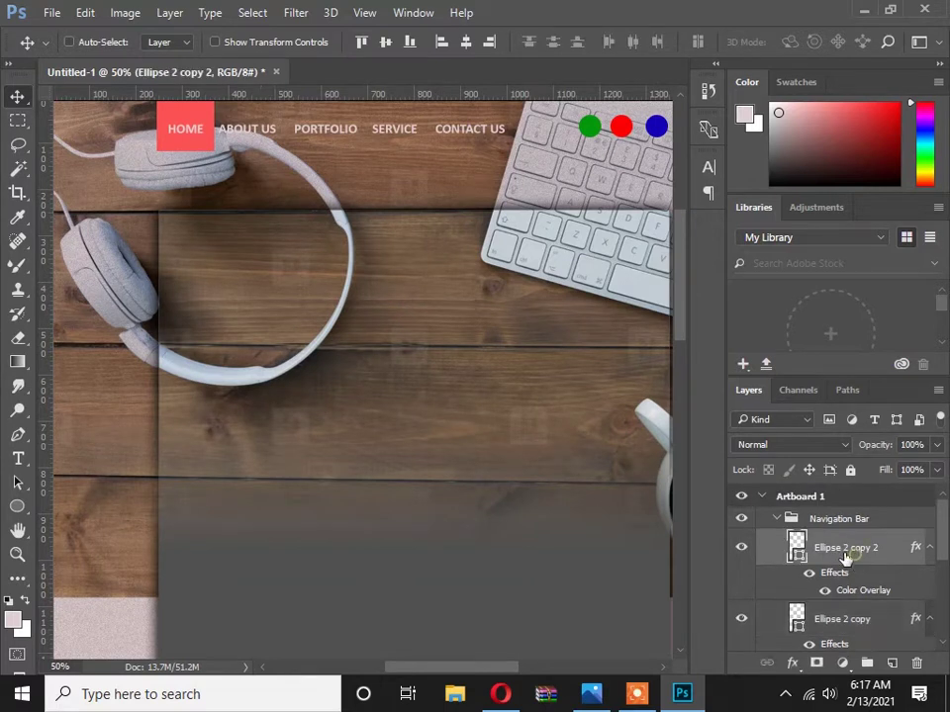
click(781, 522)
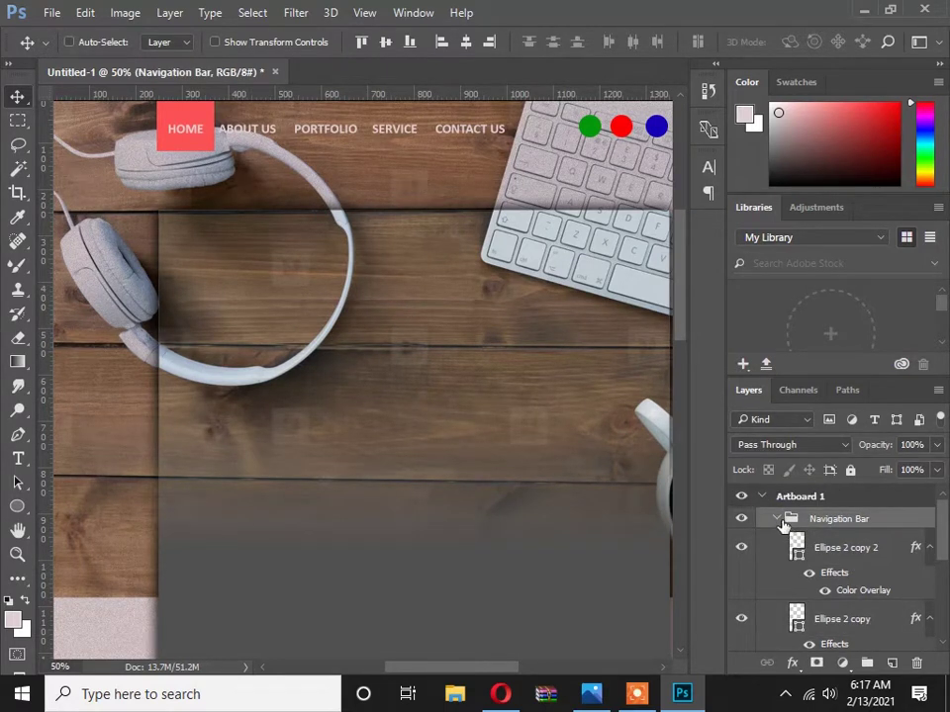
click(776, 520)
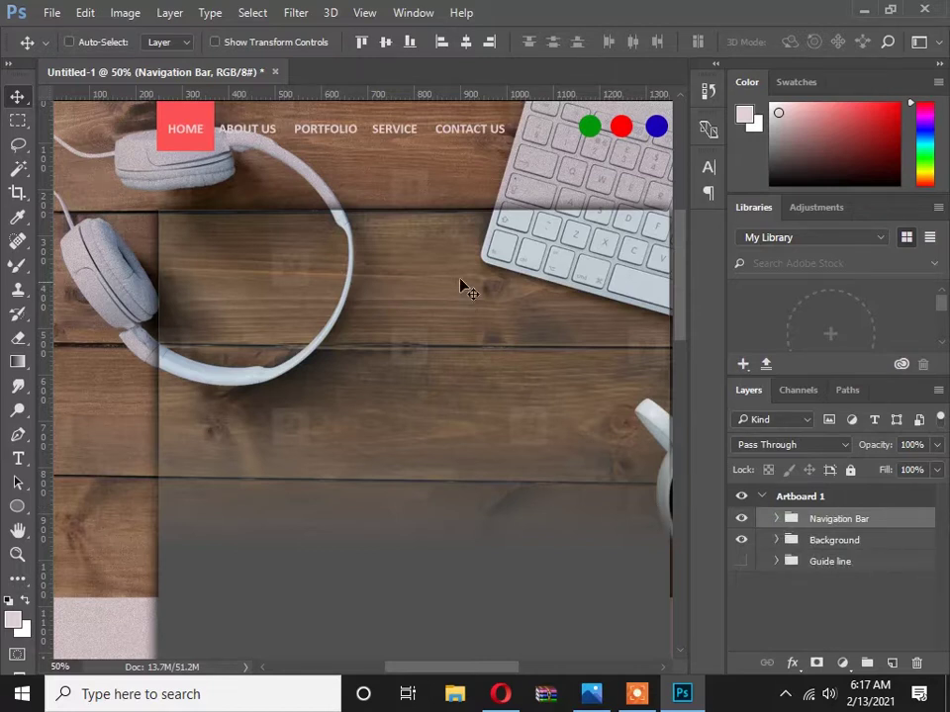
Add the designer's name from the reference as a new text layer in the middle of the page, with only the initial capitalized.
scroll(460, 287, up, 1)
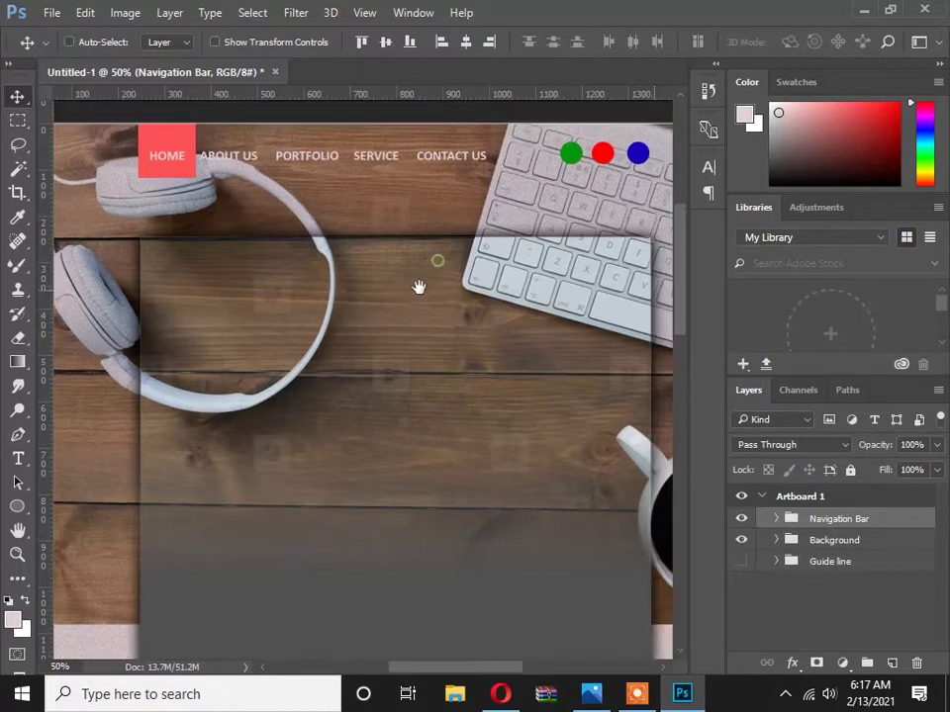
click(16, 459)
click(340, 419)
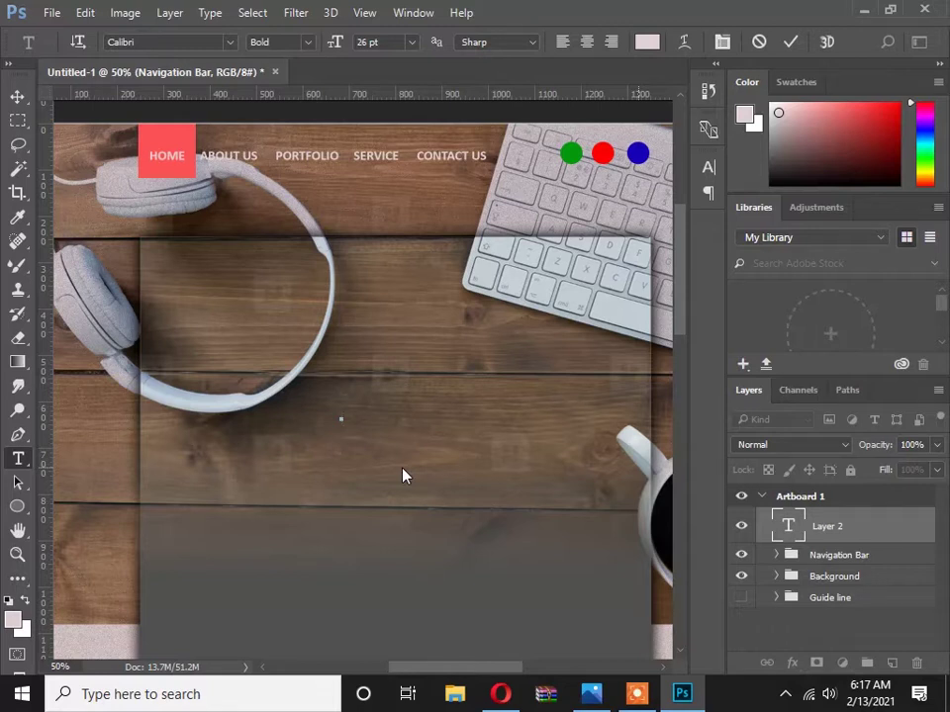
text(ZULARAM)
key(ctrl+a)
text(Tularam)
key(ctrl+a)
Change the name title's font to Calendary Hands PERSONAL USE DE Regular.
click(160, 42)
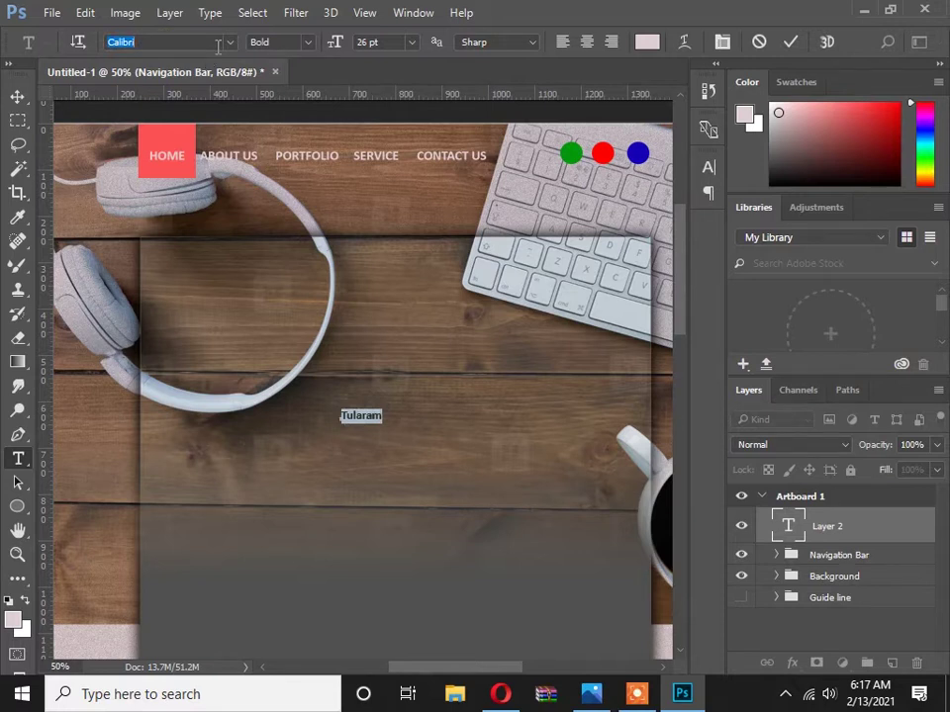
text(hand)
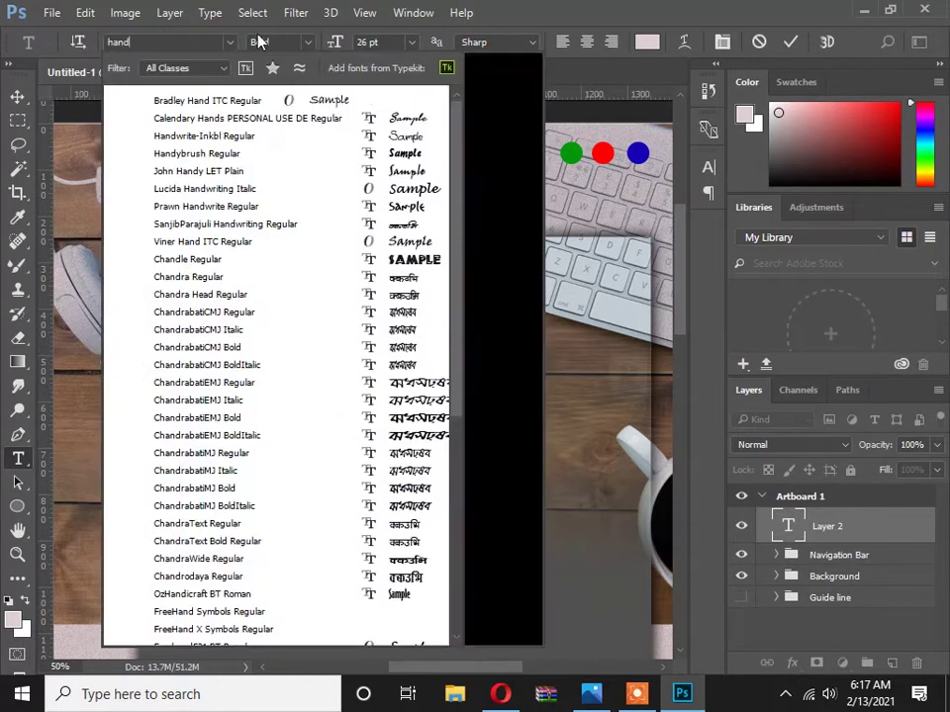
click(314, 118)
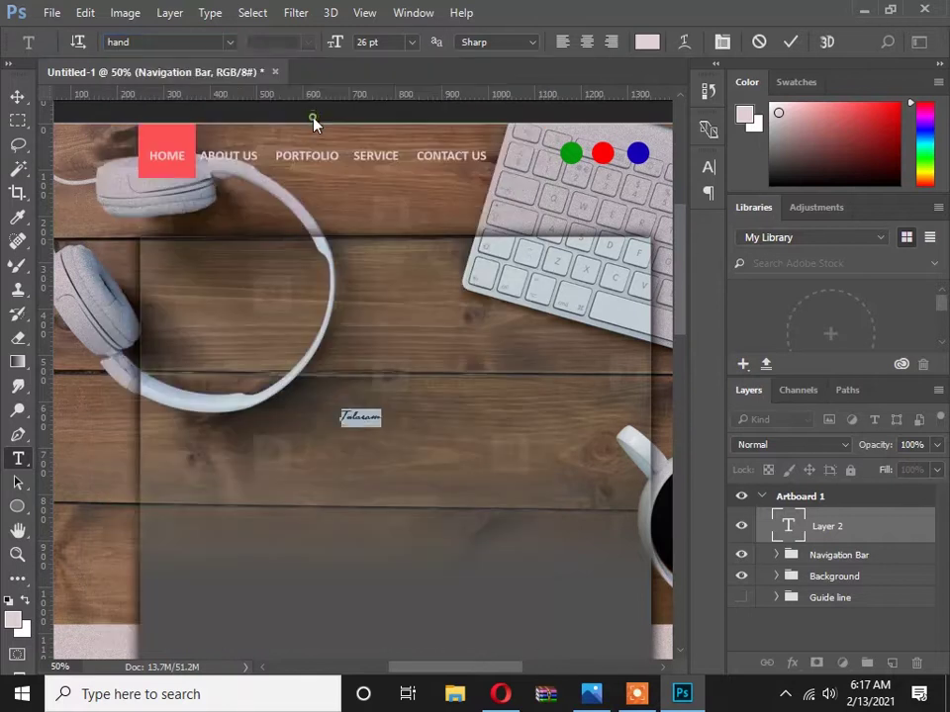
click(14, 95)
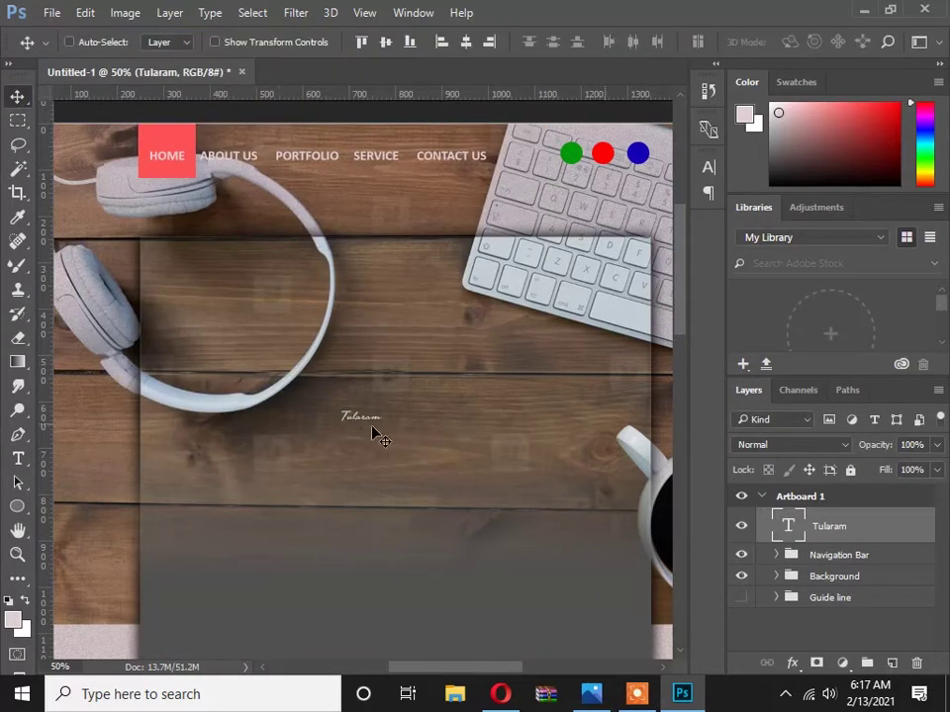
Enlarge the name title and place it just below the navigation items, above the panel.
key(ctrl+t)
drag(382, 427, 436, 210)
key(Return)
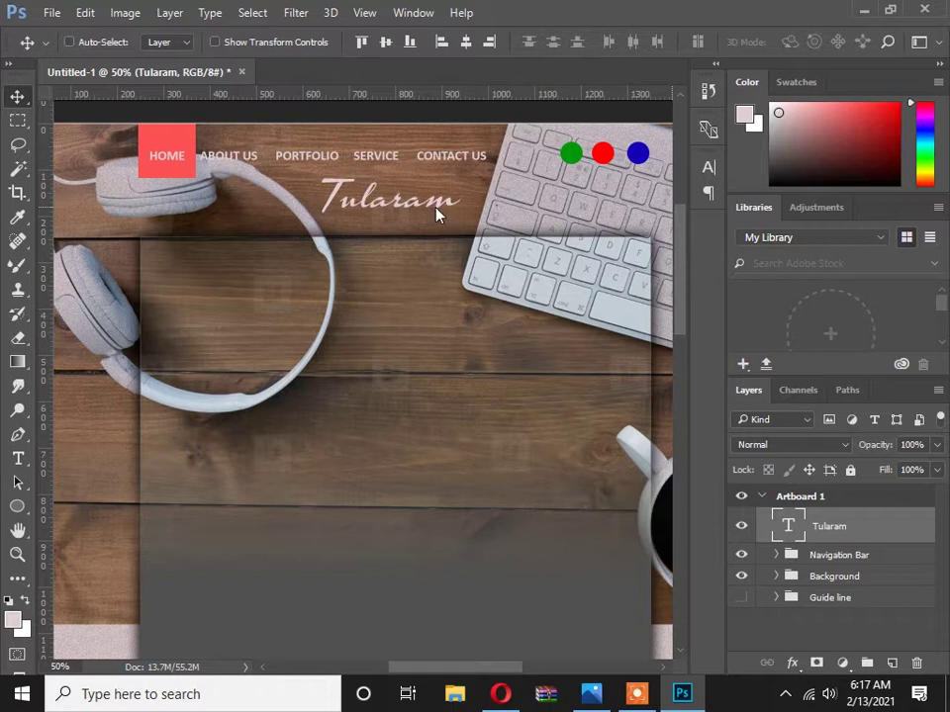
Center the name title horizontally on the artboard and scale it down slightly after checking the reference.
key(ctrl+a)
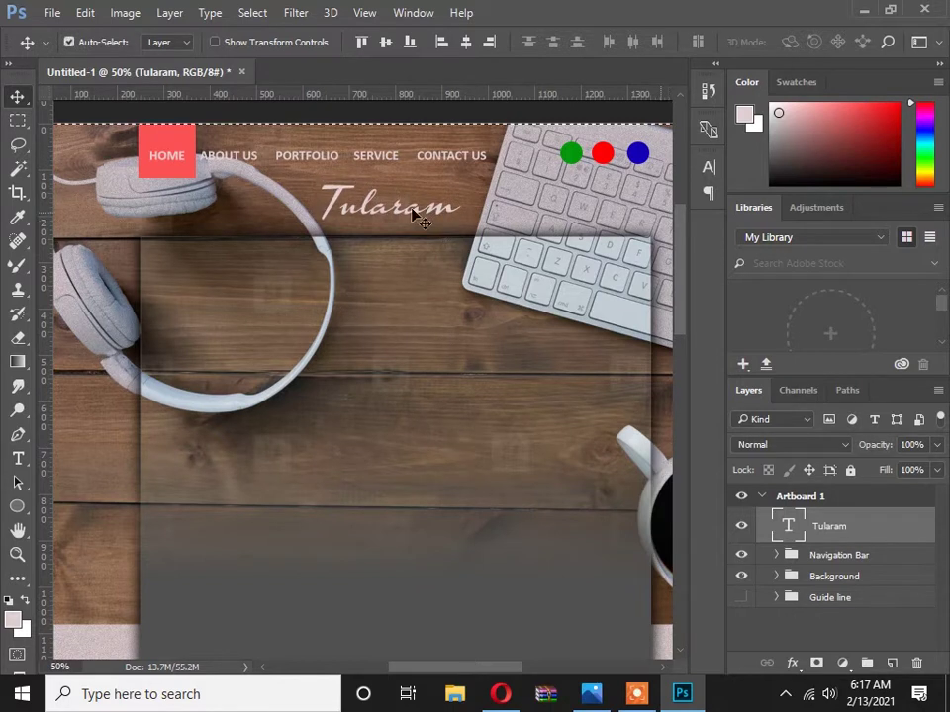
click(466, 41)
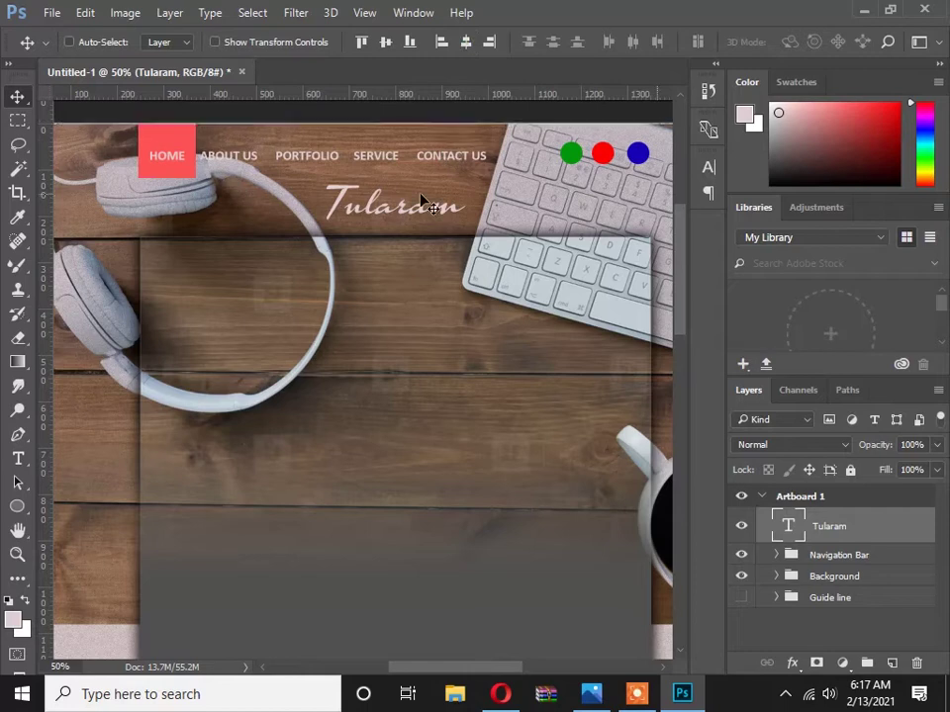
key(alt+Tab)
key(alt+Tab)
key(ctrl+t)
drag(464, 239, 458, 236)
key(Return)
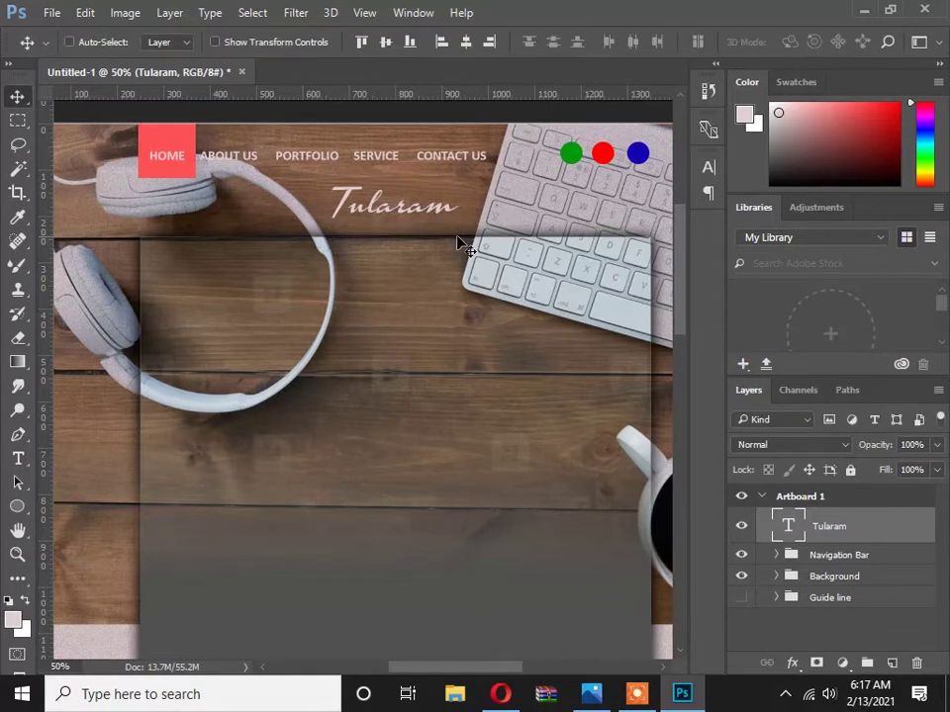
Check the reference headline and add a new text layer reading "II am Designer" in the middle of the panel.
key(alt+Tab)
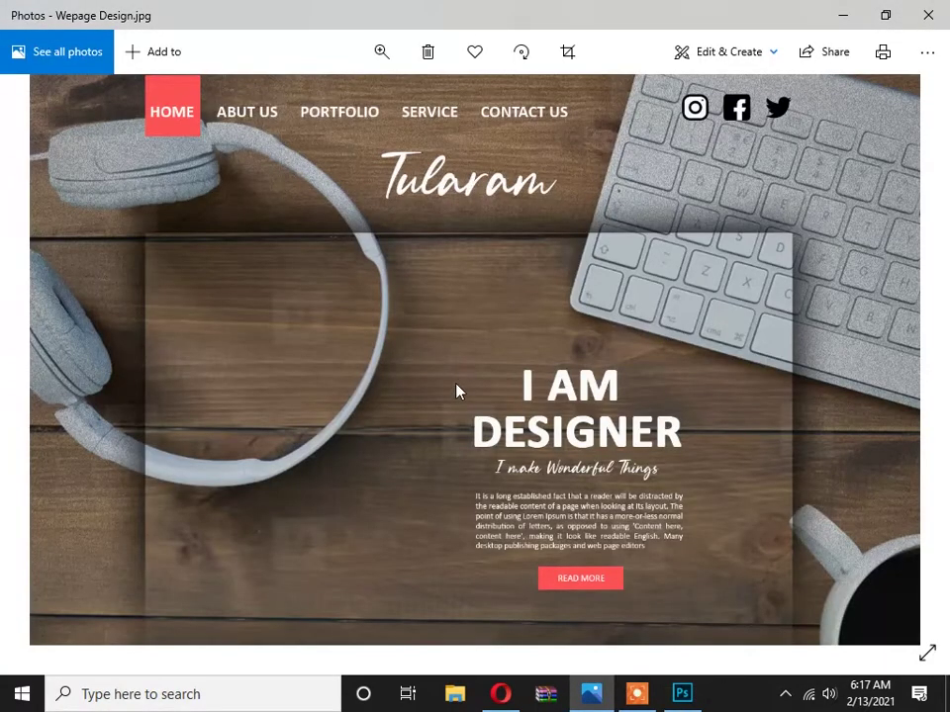
drag(456, 384, 451, 305)
drag(462, 355, 464, 287)
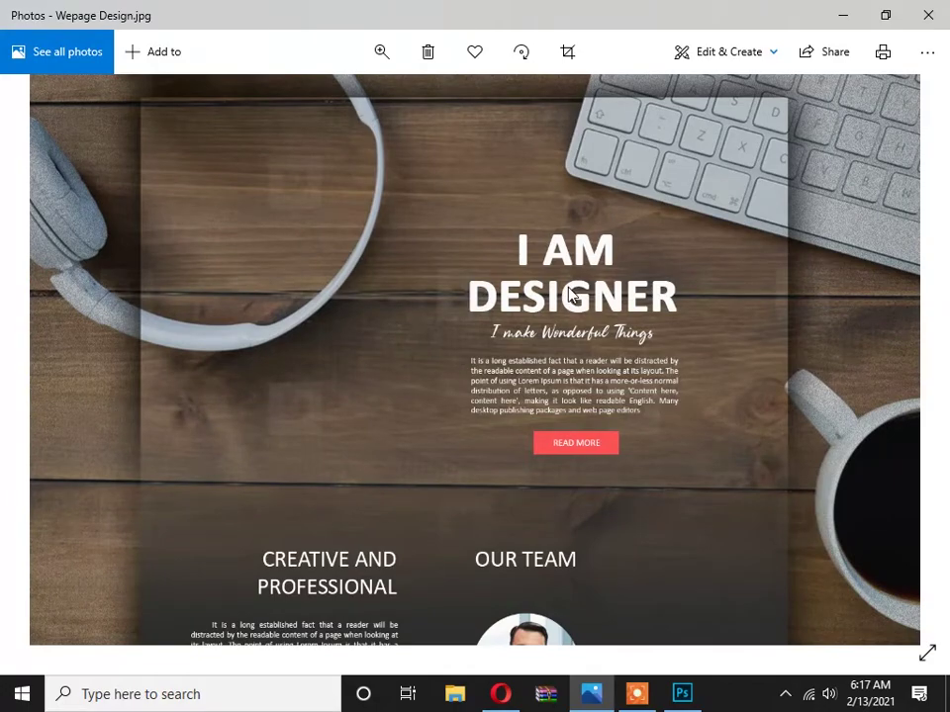
key(alt+Tab)
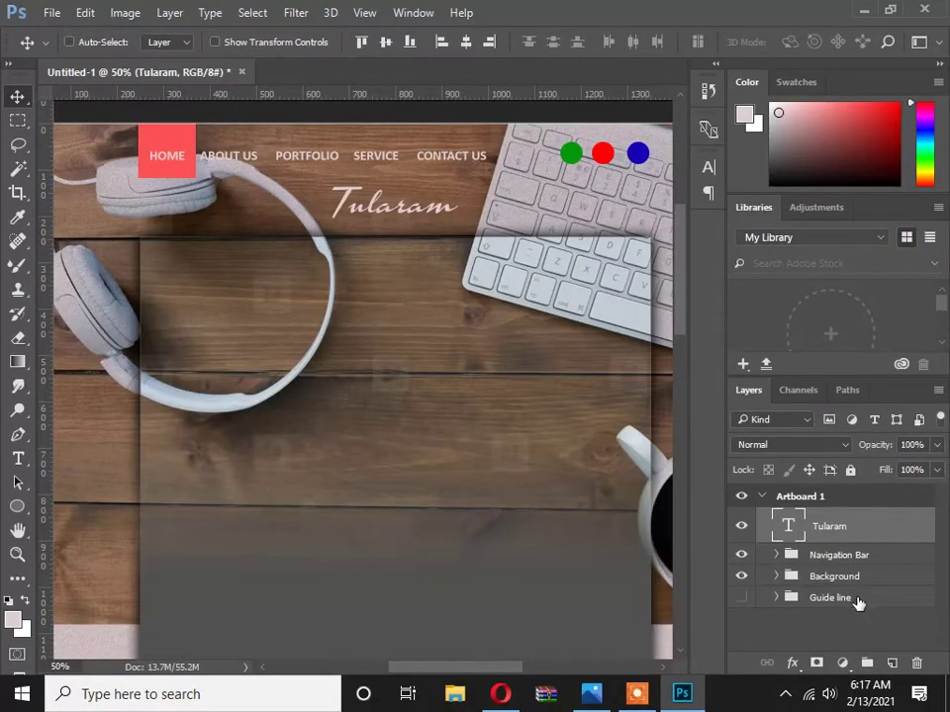
click(888, 663)
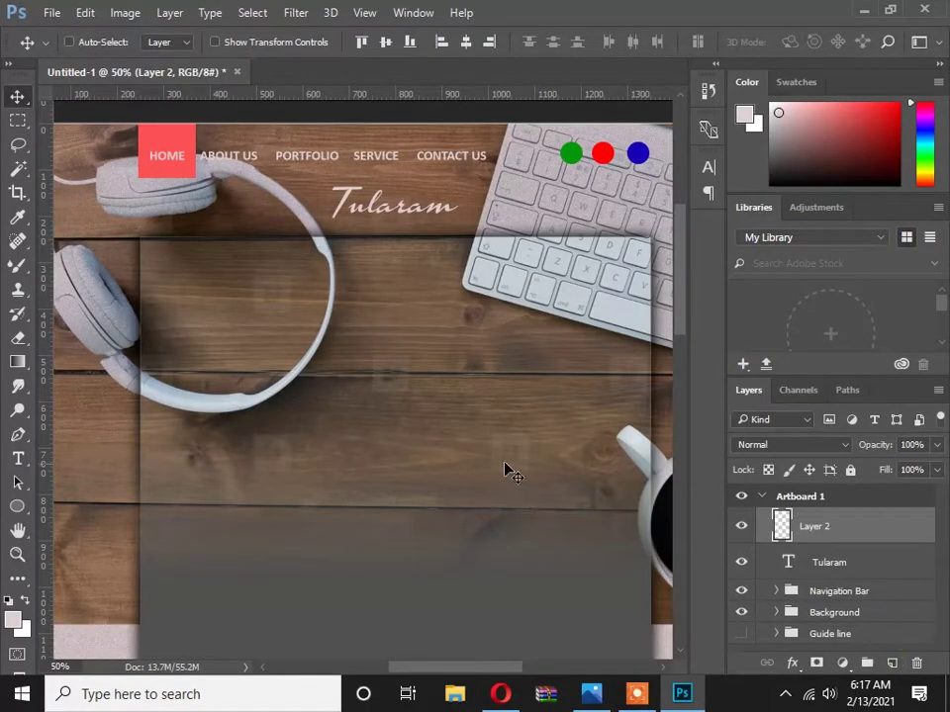
drag(410, 369, 380, 359)
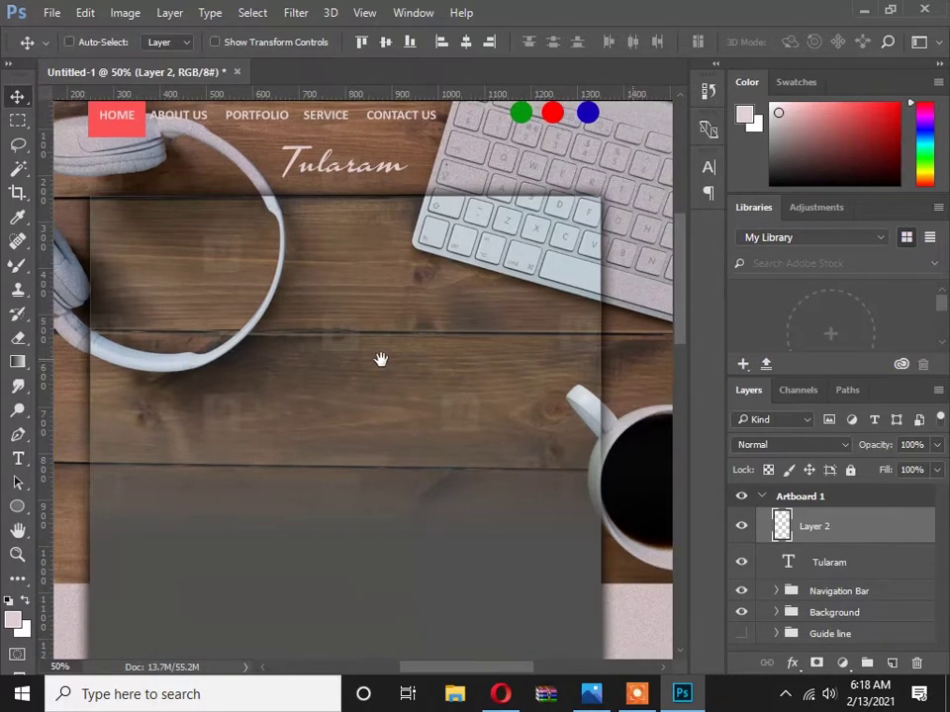
click(18, 458)
click(307, 349)
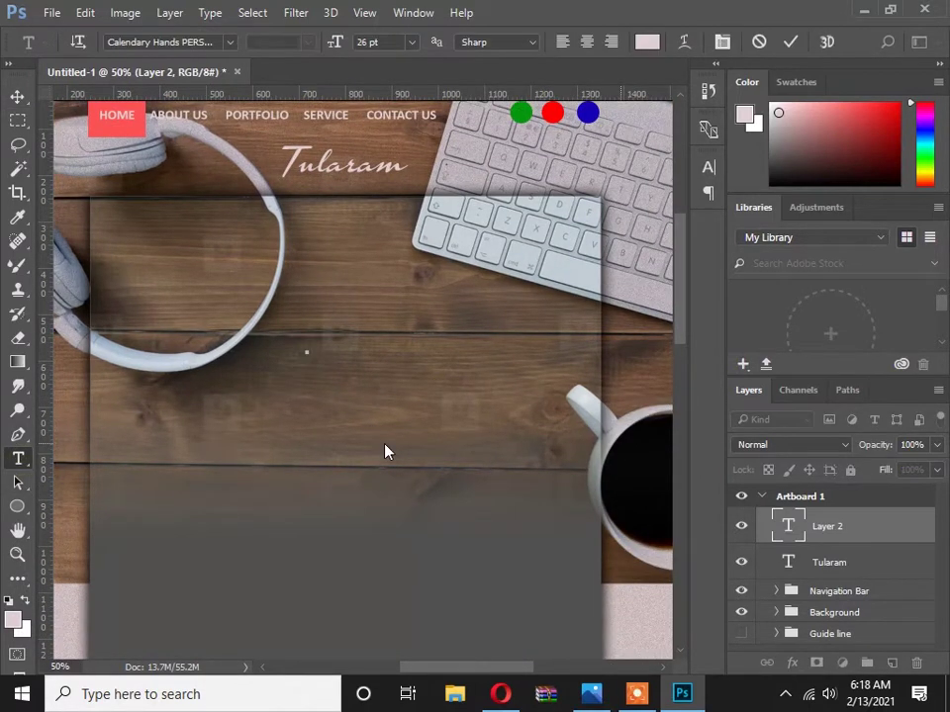
text(IItam Designer)
click(18, 99)
Delete the extra "I" at the start of the headline so it reads "I am Designer".
drag(247, 325, 344, 382)
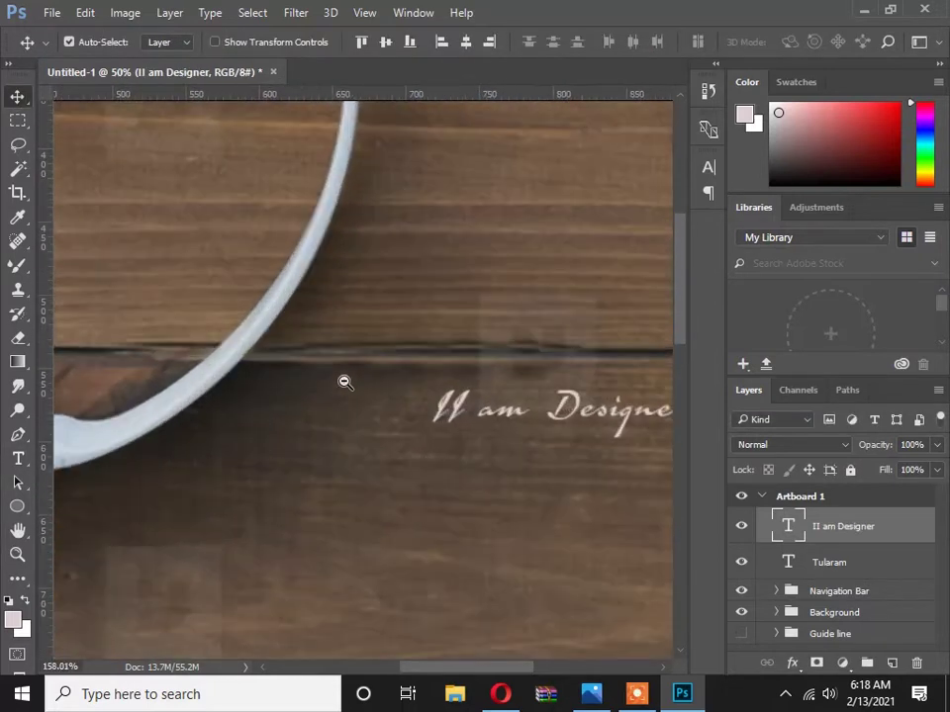
key(t)
drag(432, 409, 451, 409)
key(BackSpace)
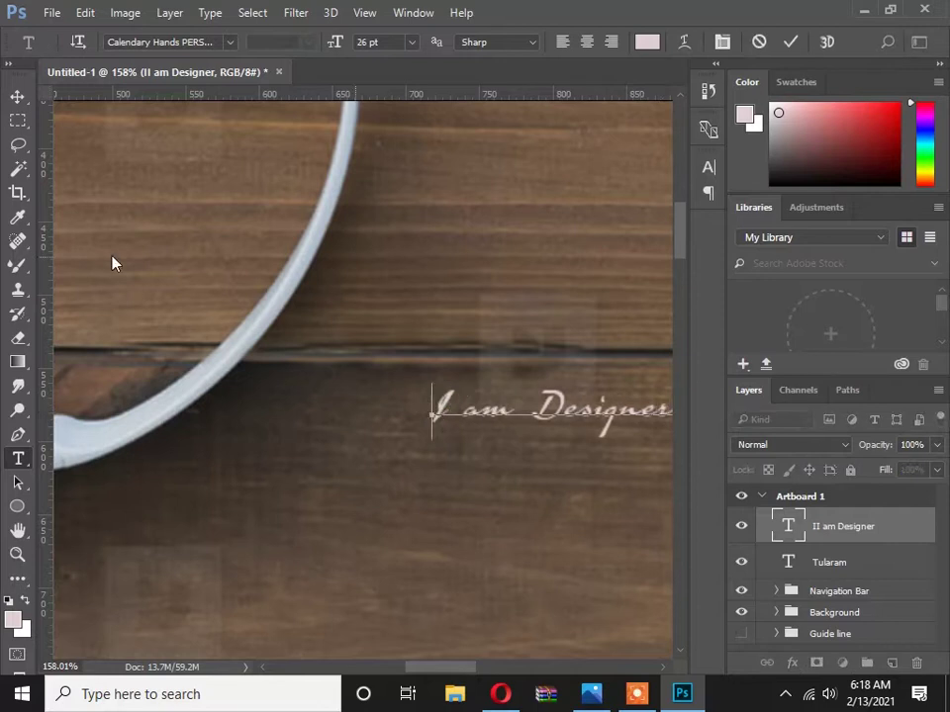
Change the "I am Designer" headline's font to Arial Narrow Bold.
key(ctrl+a)
scroll(269, 384, down, 2)
click(515, 404)
key(ctrl+a)
click(147, 42)
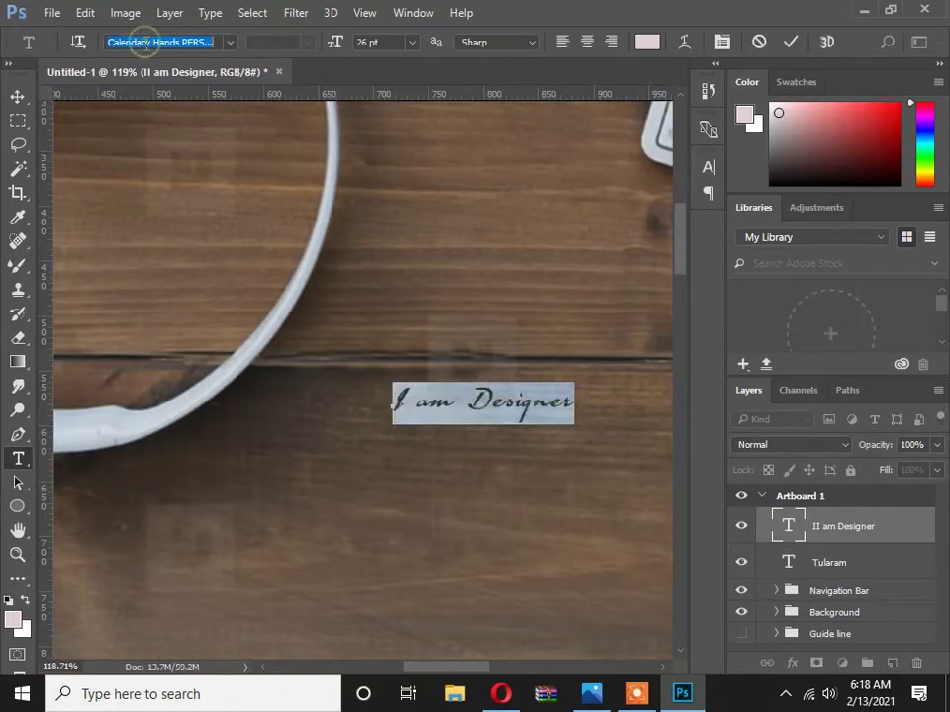
text(arial)
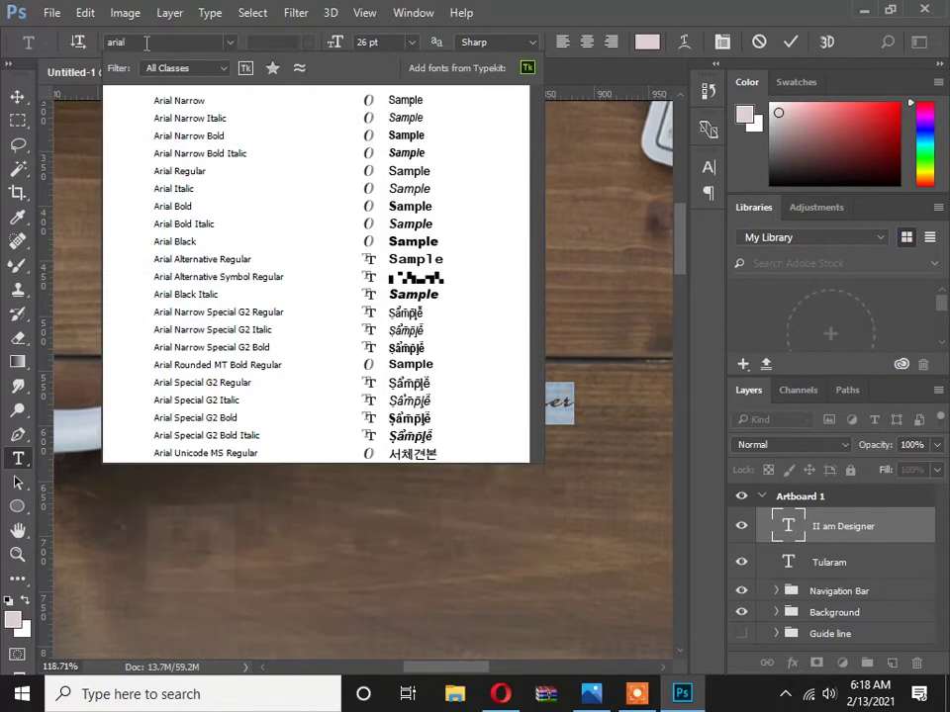
click(294, 137)
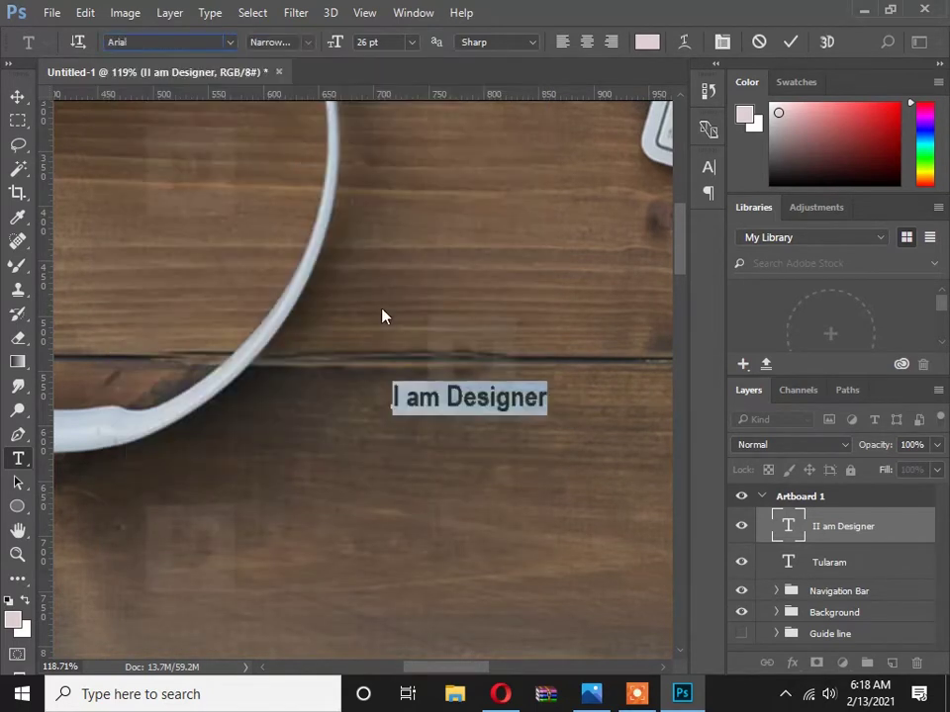
click(484, 396)
Break the headline into two lines, "I am" and "Designer", as in the reference, and center-align the text.
scroll(367, 386, down, 5)
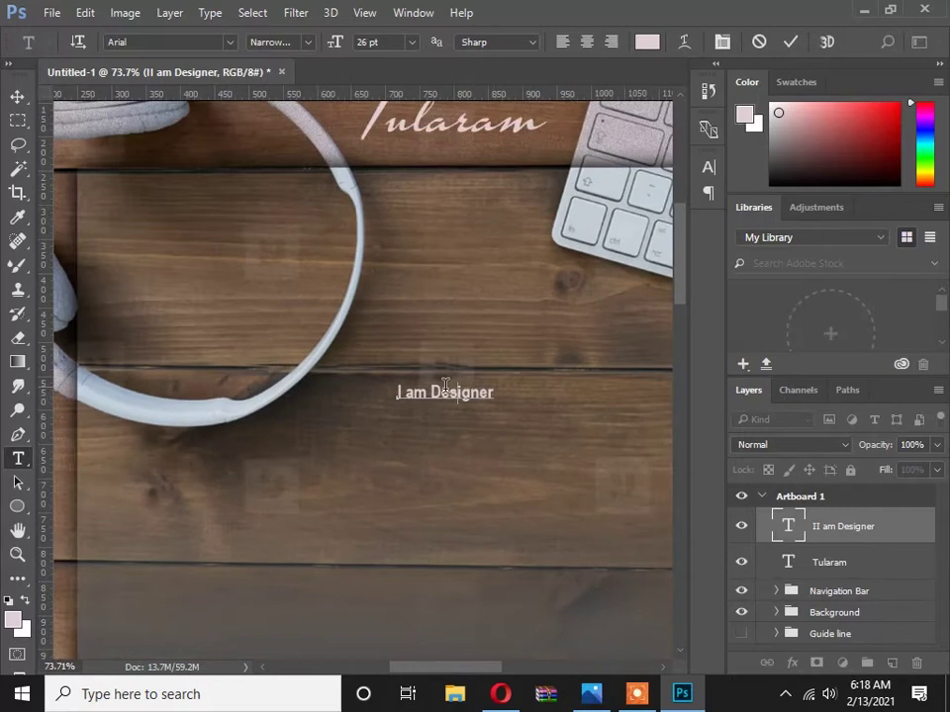
scroll(410, 390, down, 1)
key(alt+Tab)
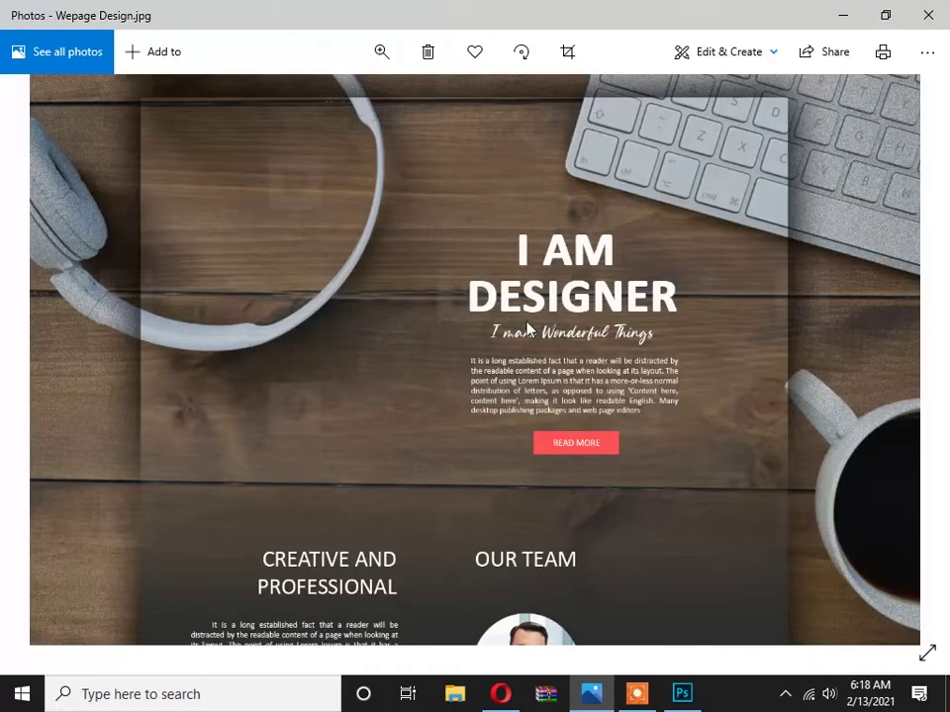
key(alt+Tab)
click(425, 396)
key(Return)
key(ctrl+a)
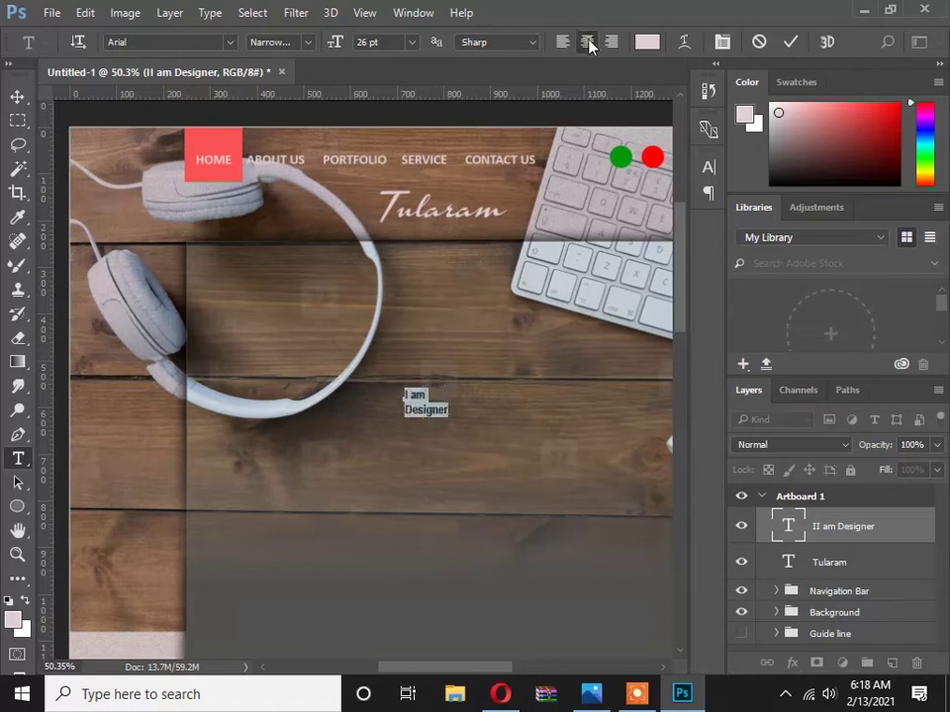
click(589, 45)
click(17, 96)
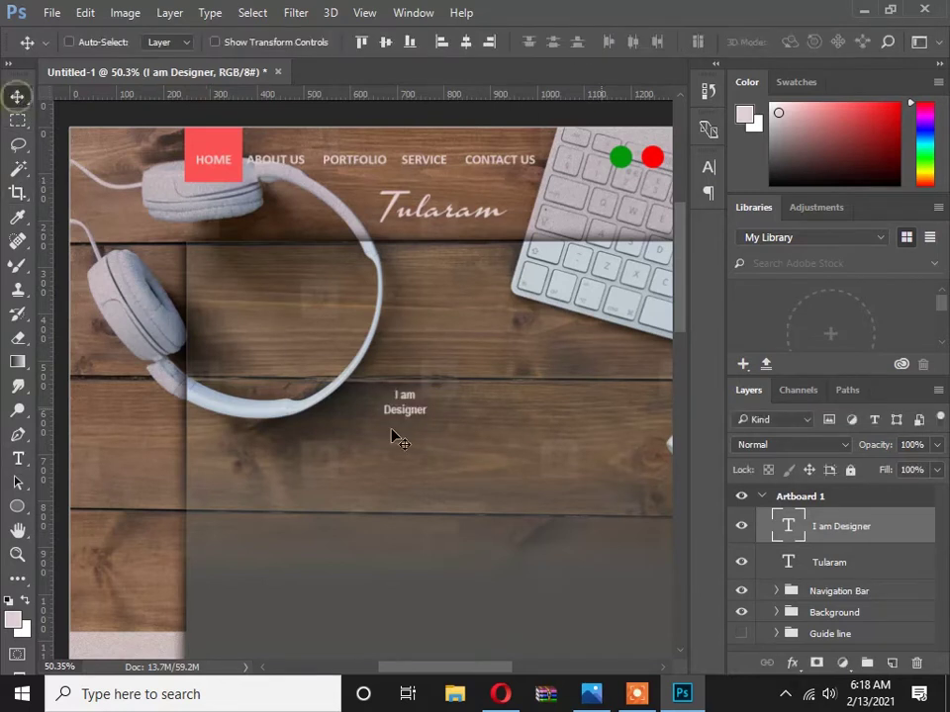
Scale the two-line headline up to about 95 pt.
key(ctrl+t)
drag(435, 422, 345, 405)
key(Return)
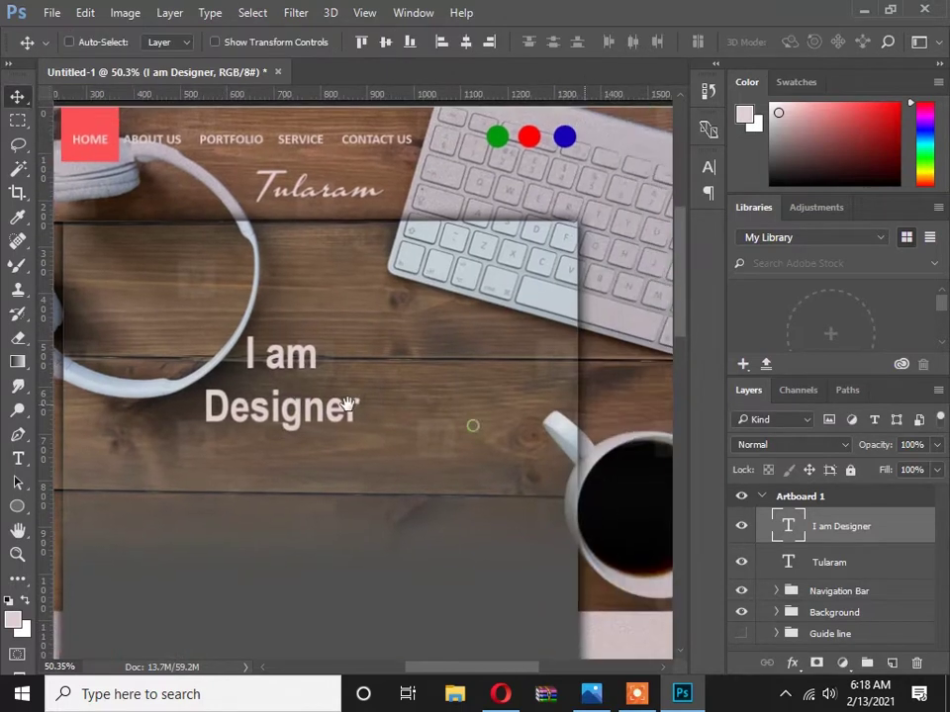
Set the "I am Designer" headline's text color to white (#ffffff).
click(282, 363)
key(ctrl+a)
click(647, 42)
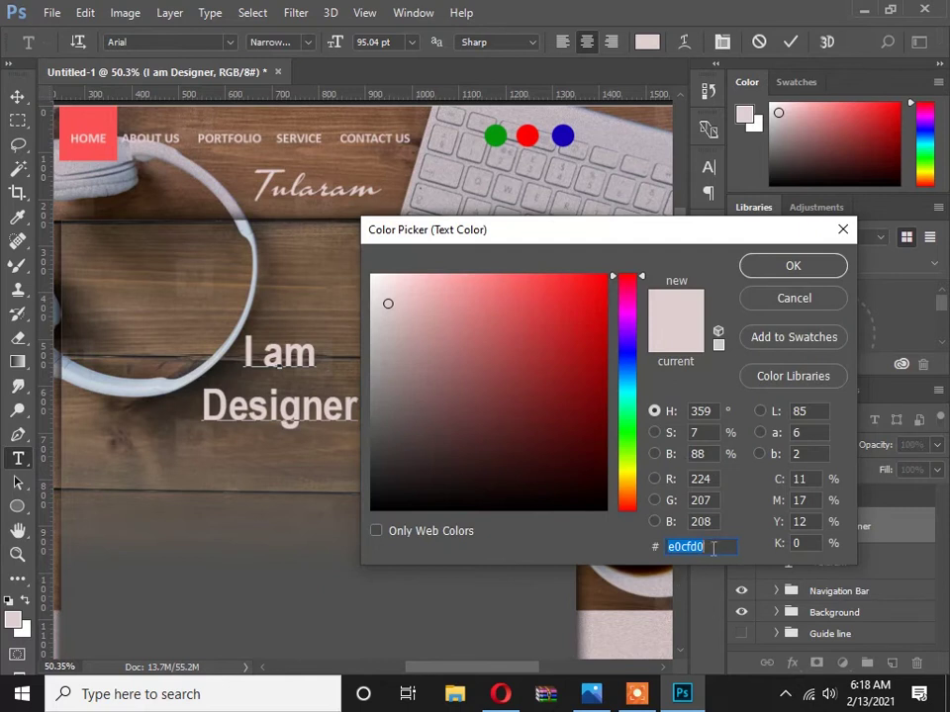
drag(400, 312, 370, 274)
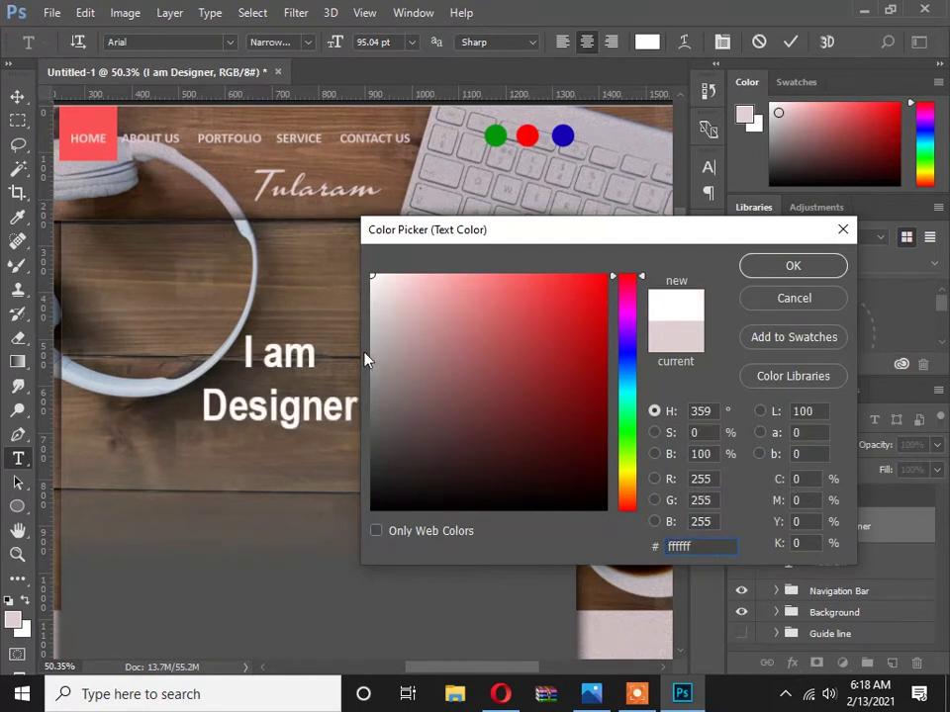
click(792, 266)
Select all of the headline text and open the Character settings.
click(305, 407)
key(ctrl+a)
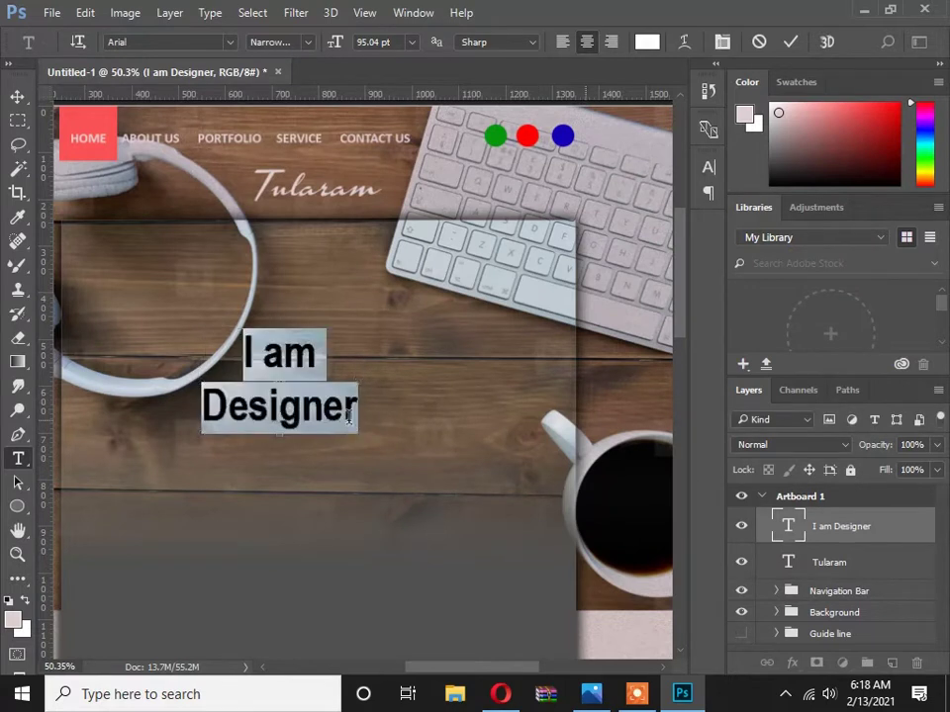
click(415, 13)
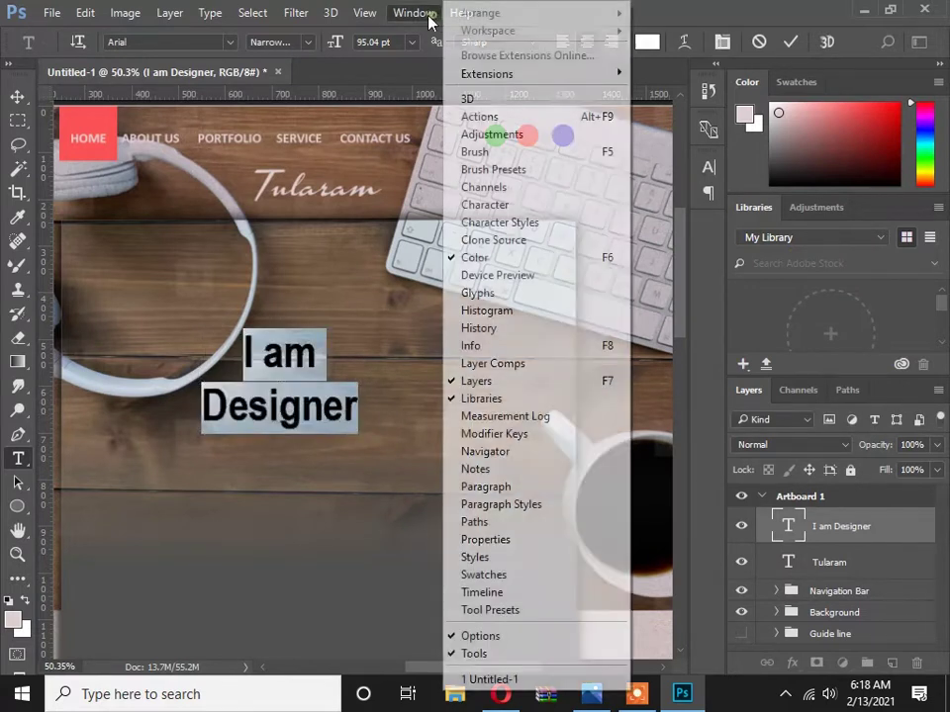
click(539, 205)
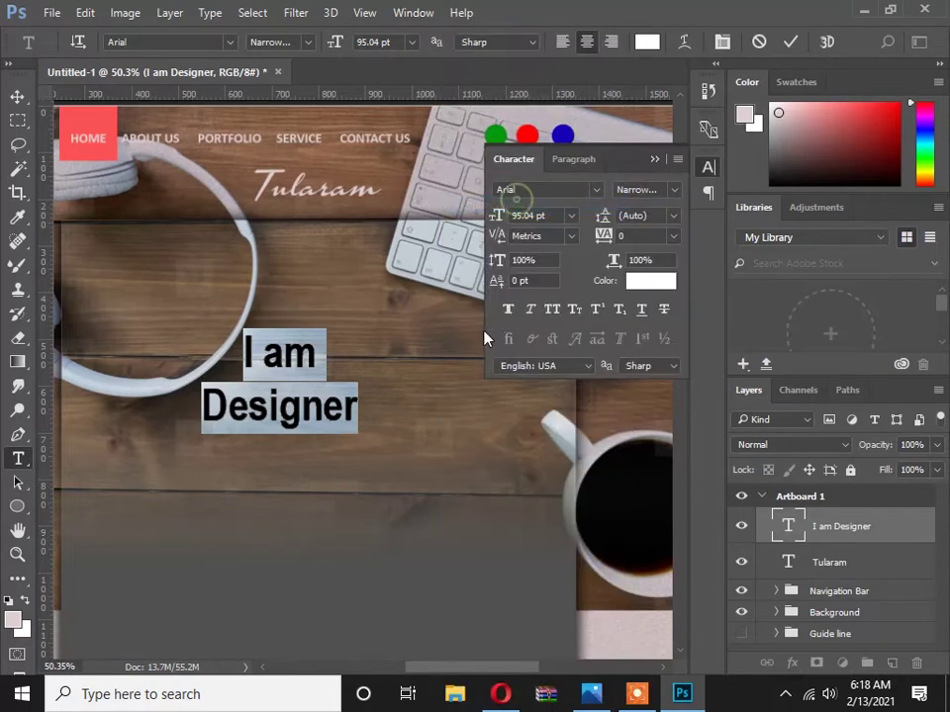
Set the "I am Designer" heading in all caps and tighten its line spacing to 83.01 pt.
click(552, 309)
click(309, 381)
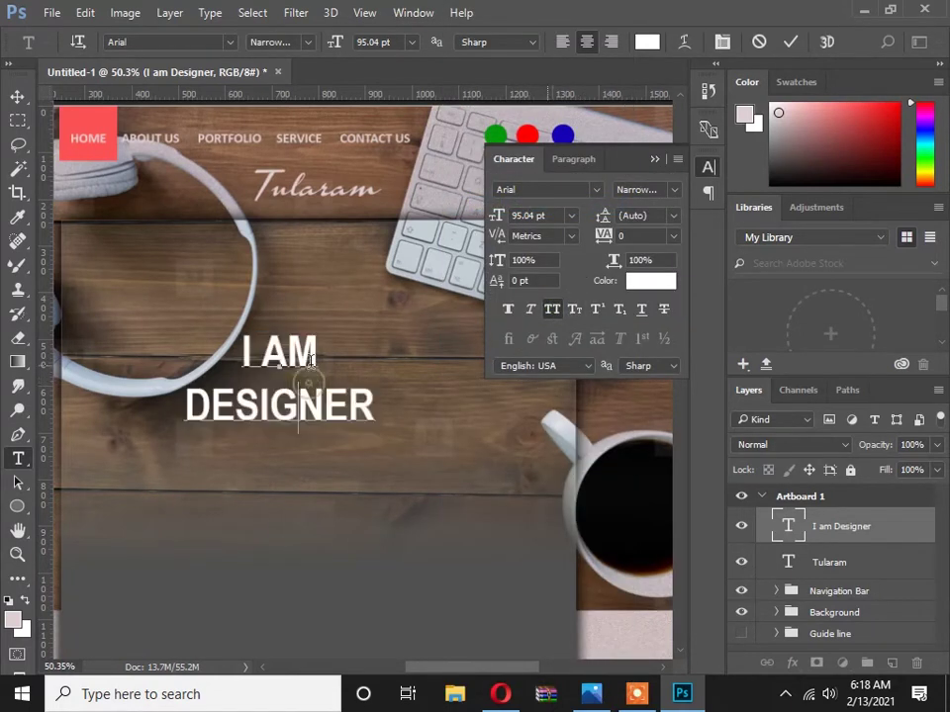
key(ctrl+a)
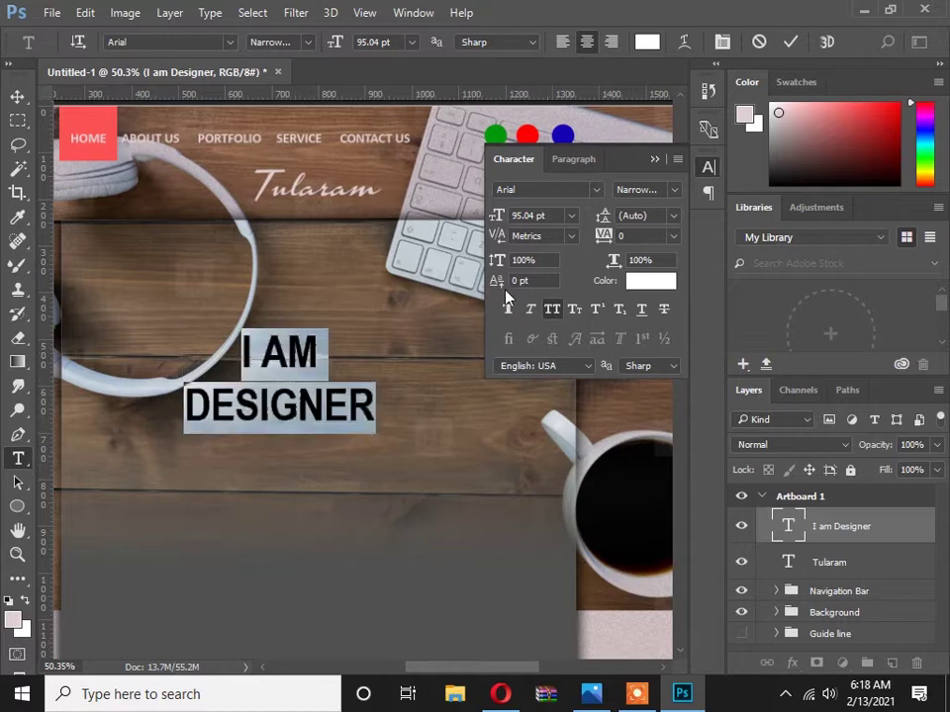
mouse_move(606, 220)
mouse_down()
mouse_move(603, 229)
mouse_move(649, 219)
mouse_move(605, 222)
mouse_up()
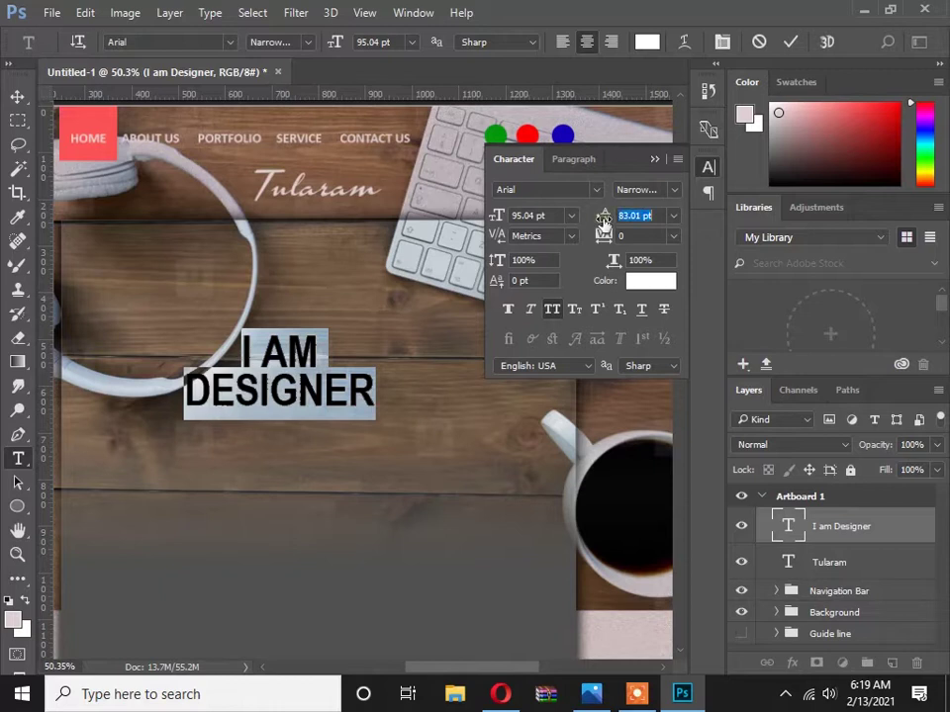
click(654, 160)
Move the heading onto the right half of the translucent panel, as in the reference design, and scale it to about 111%.
click(17, 96)
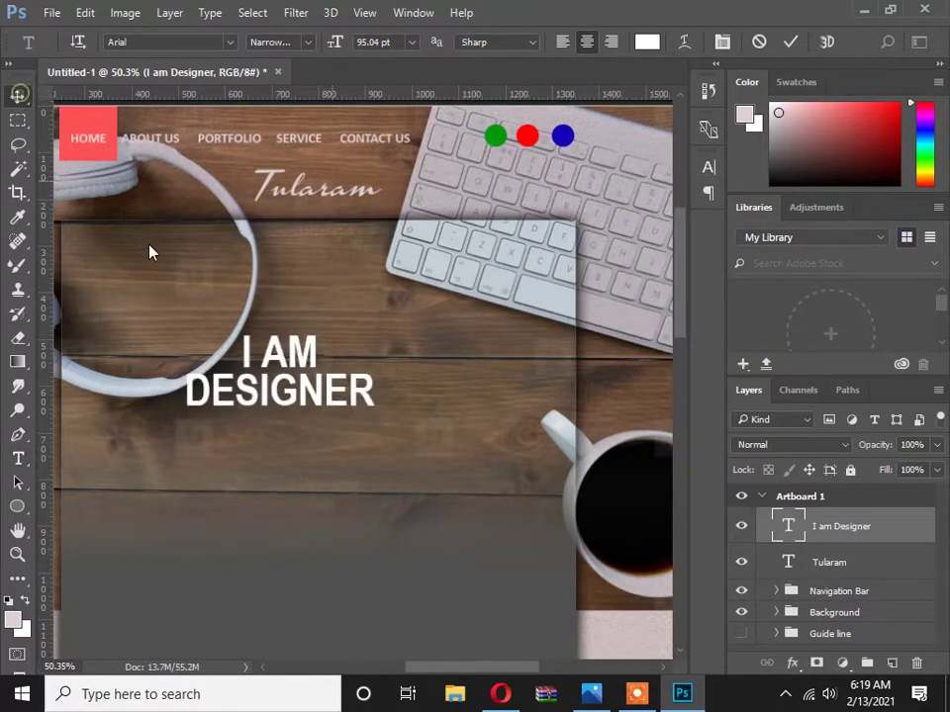
drag(293, 389, 415, 352)
key(alt+Tab)
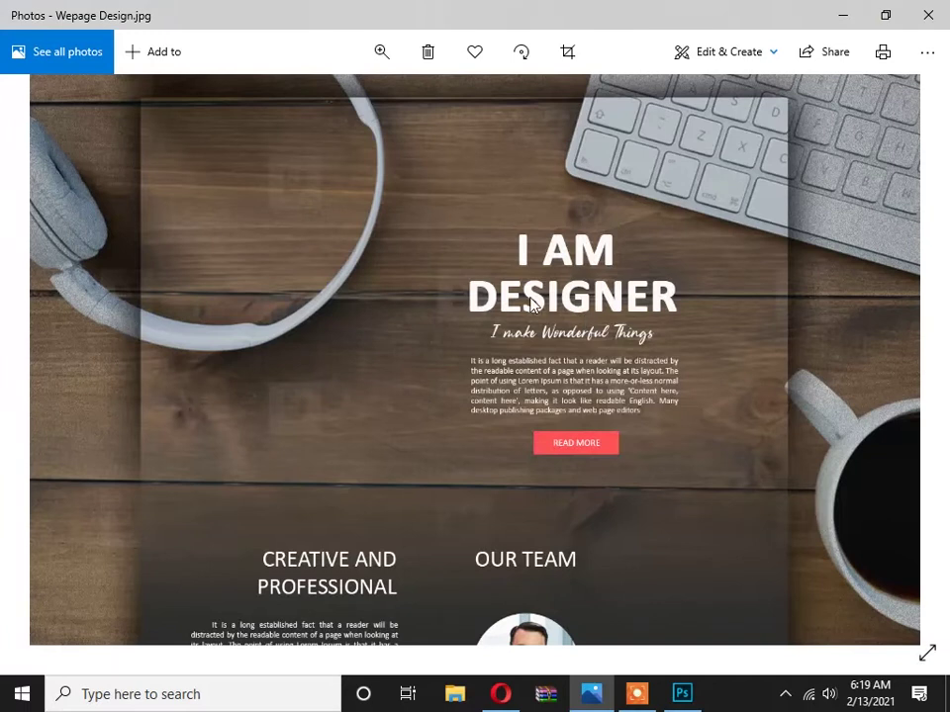
key(alt+Tab)
scroll(445, 318, down, 2)
drag(445, 318, 439, 329)
key(ctrl+t)
drag(499, 295, 510, 295)
key(Return)
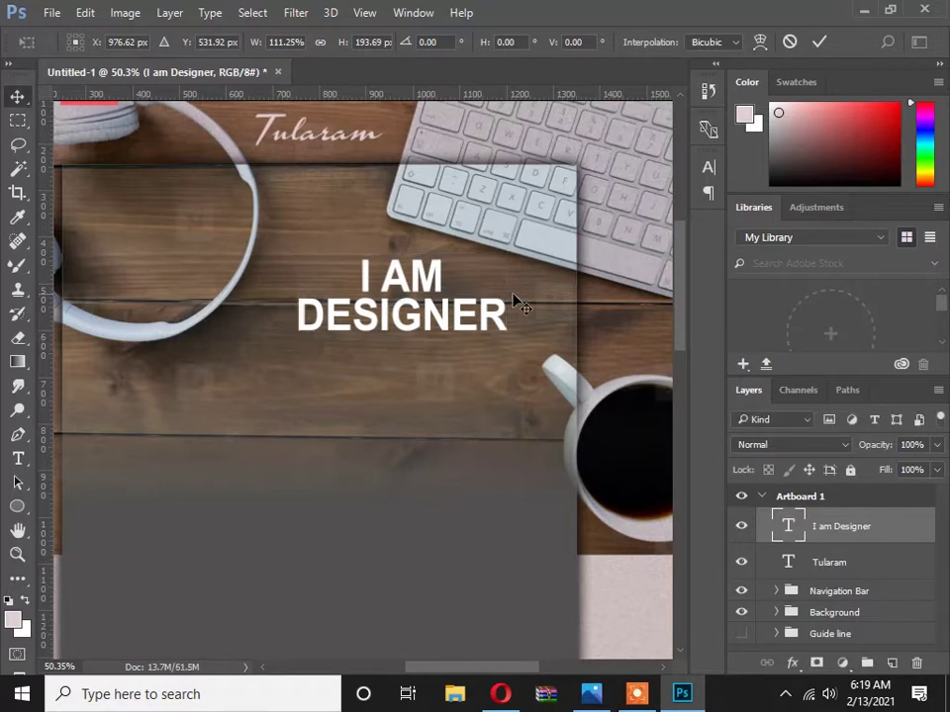
Loosen the line spacing between the two heading lines slightly.
key(t)
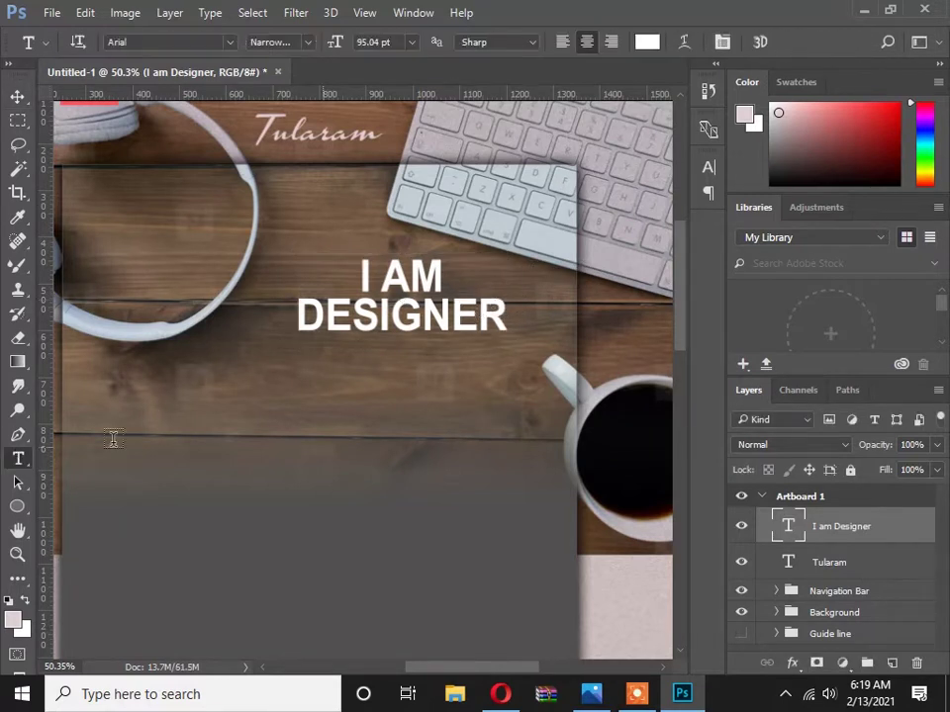
click(398, 322)
key(ctrl+a)
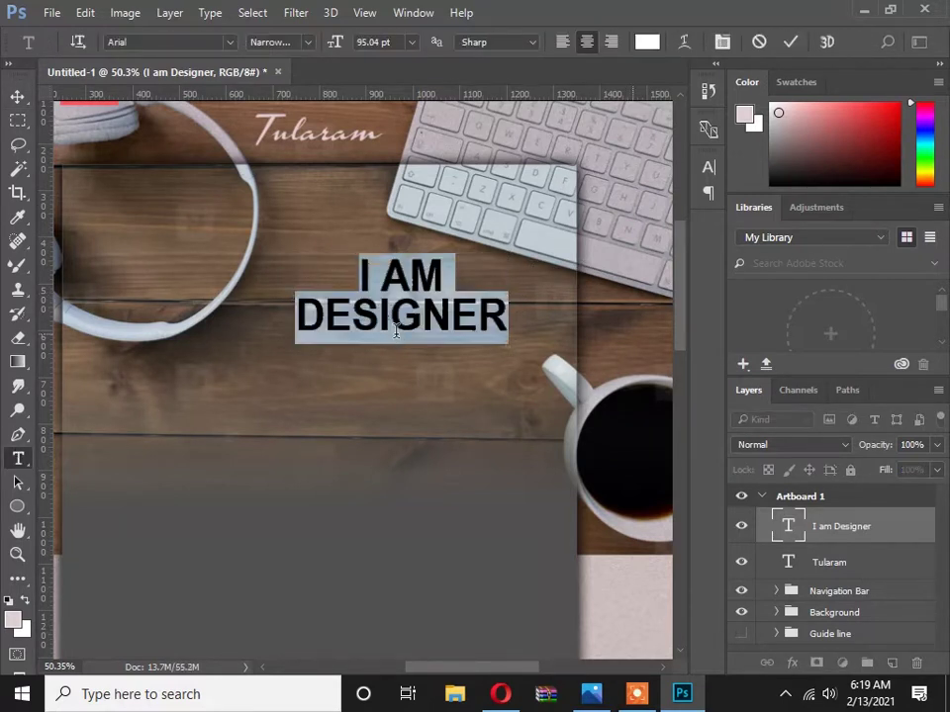
key(alt+Down)
key(alt+Down)
key(alt+Down)
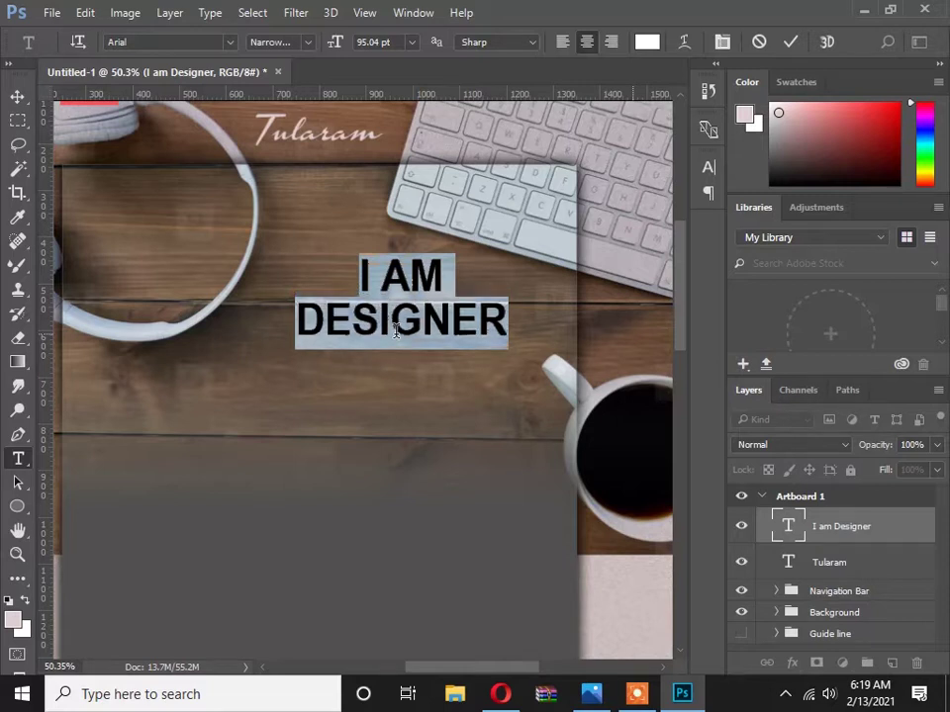
click(18, 96)
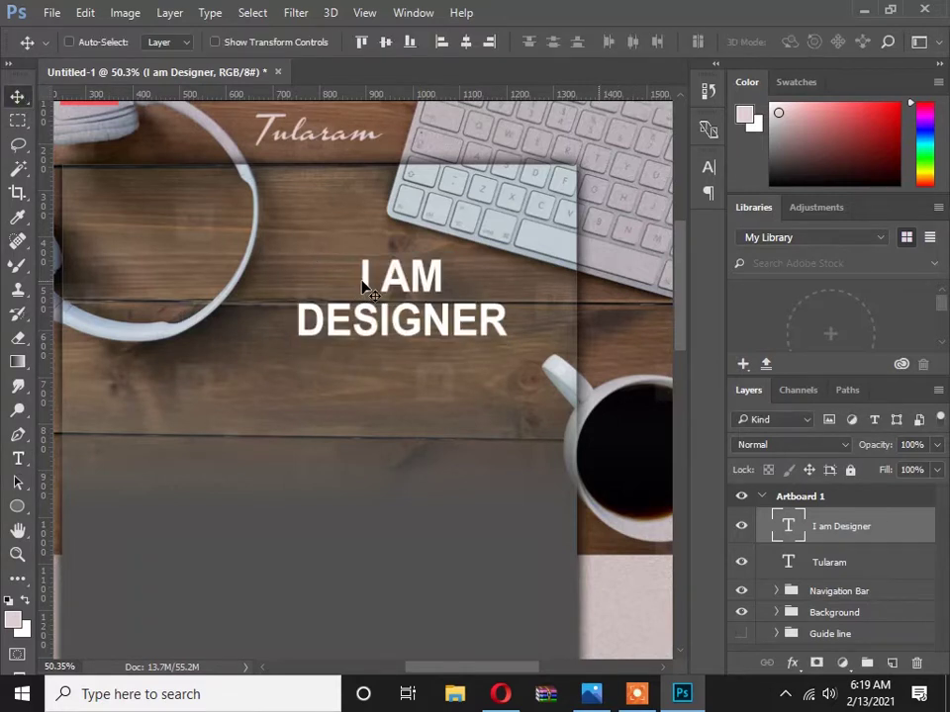
Check the tagline in the reference design, then duplicate the script logo text layer and place the copy just below the heading.
key(alt+Tab)
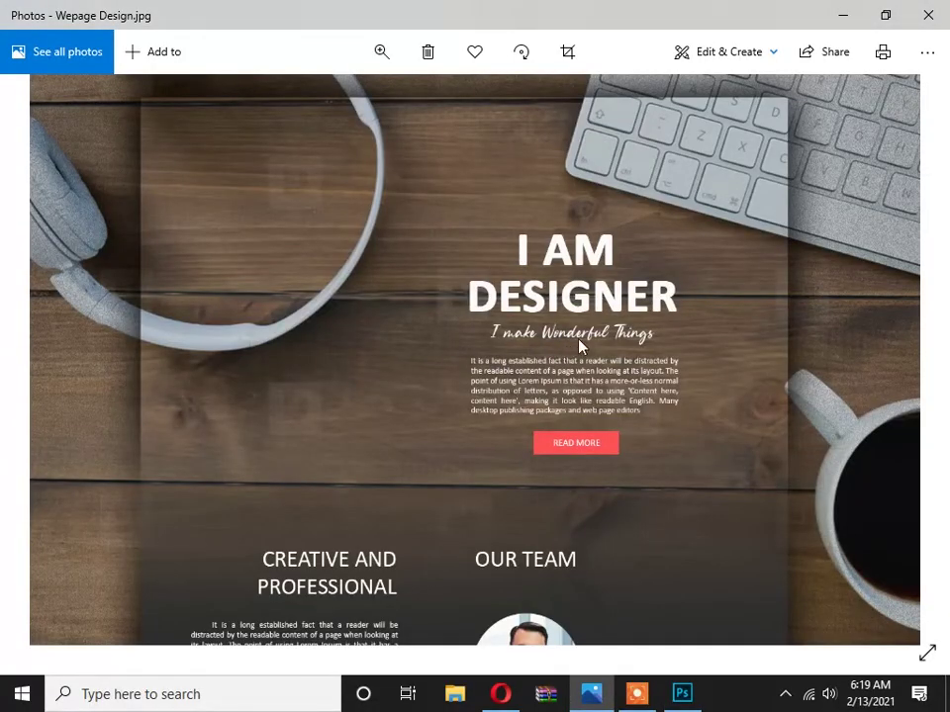
key(alt+Tab)
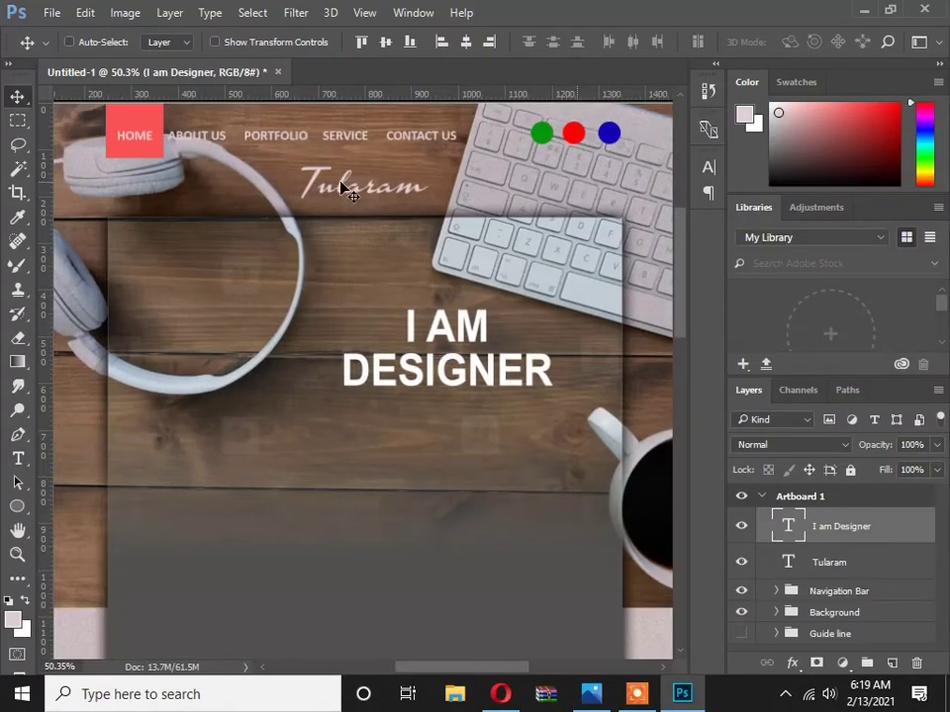
click(842, 564)
drag(857, 560, 873, 655)
drag(414, 220, 505, 451)
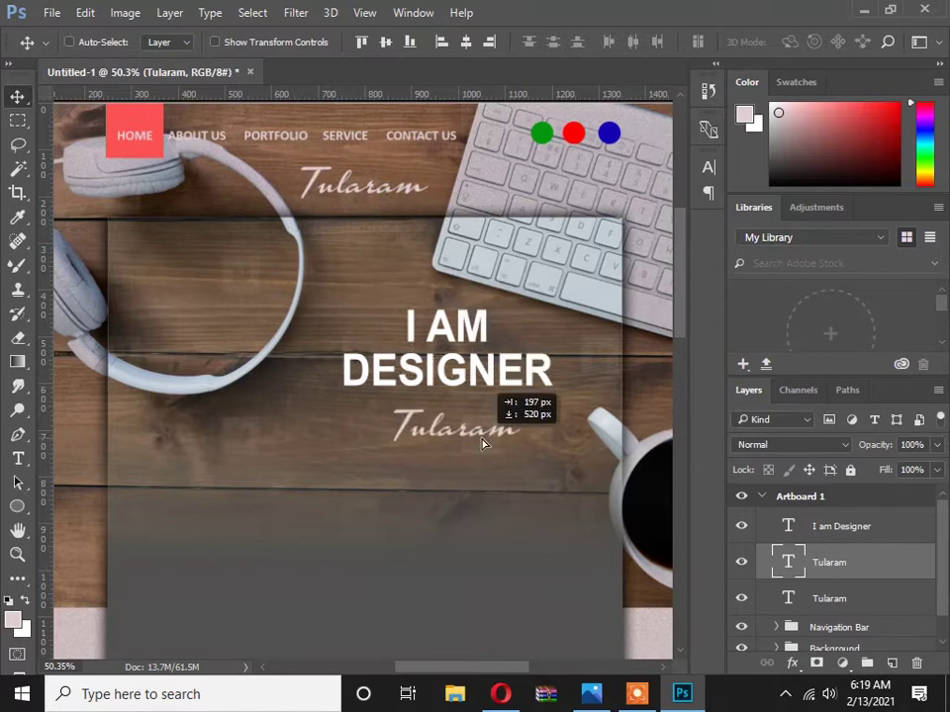
Replace the duplicated script text with "I make wonderful things" and set its size to 18 pt.
key(t)
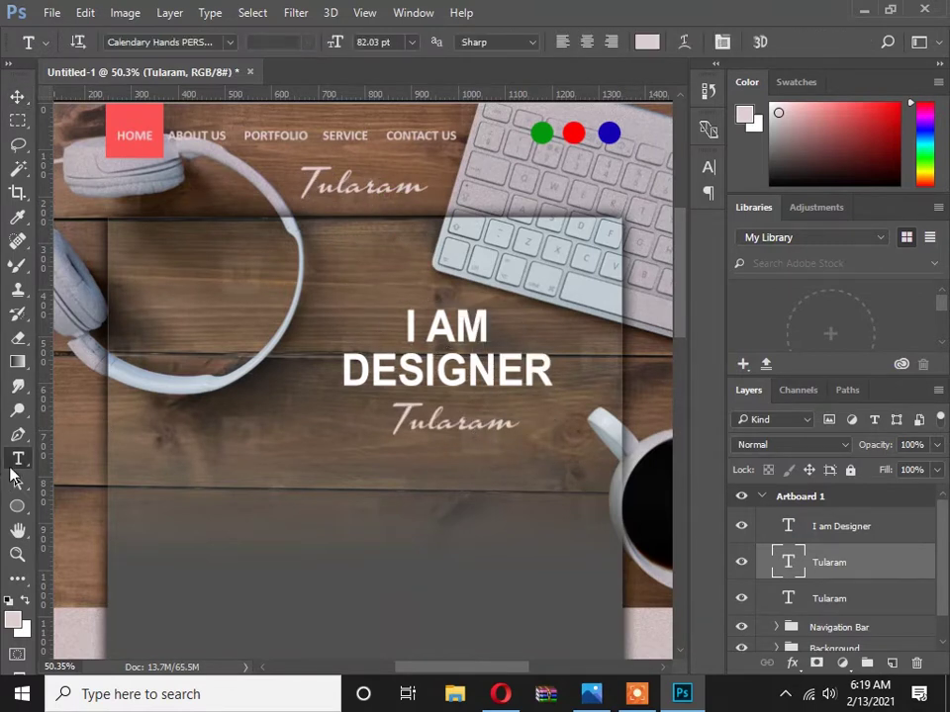
double_click(474, 447)
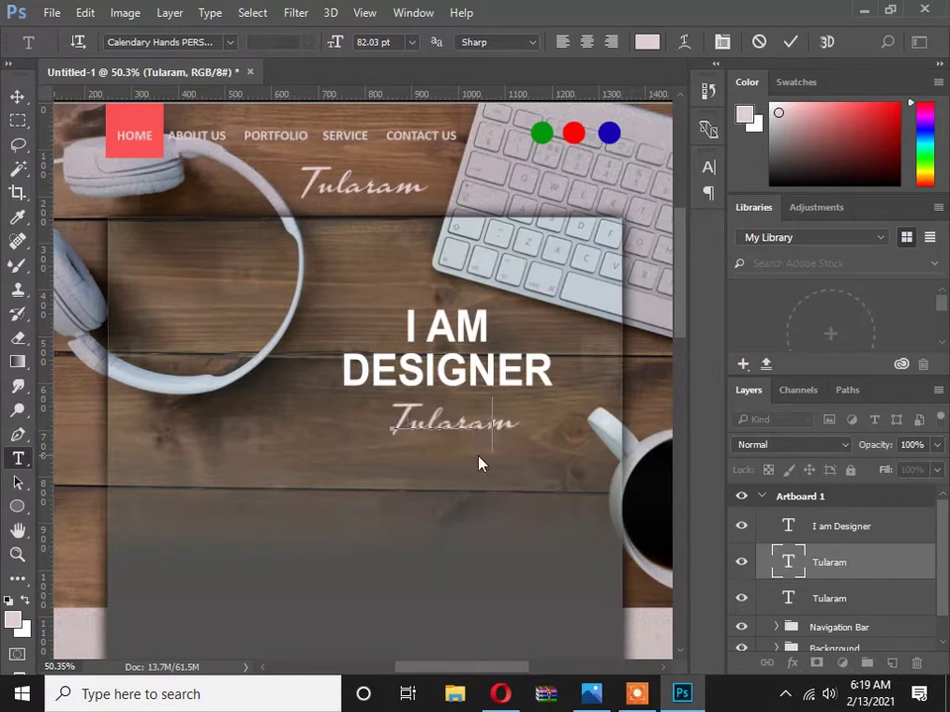
text(I make wonderful)
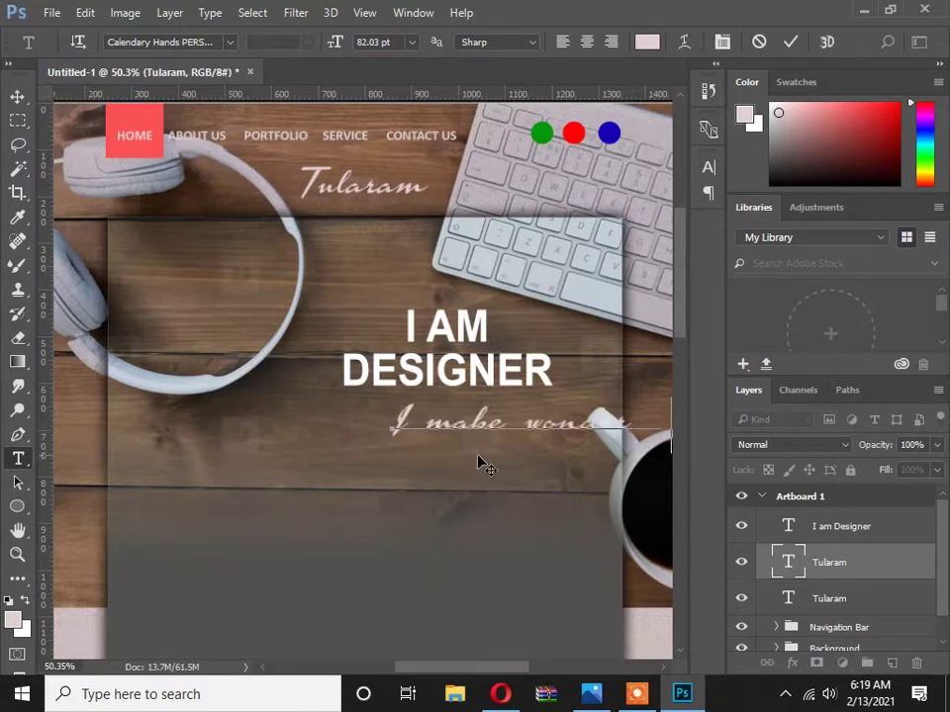
key(ctrl+a)
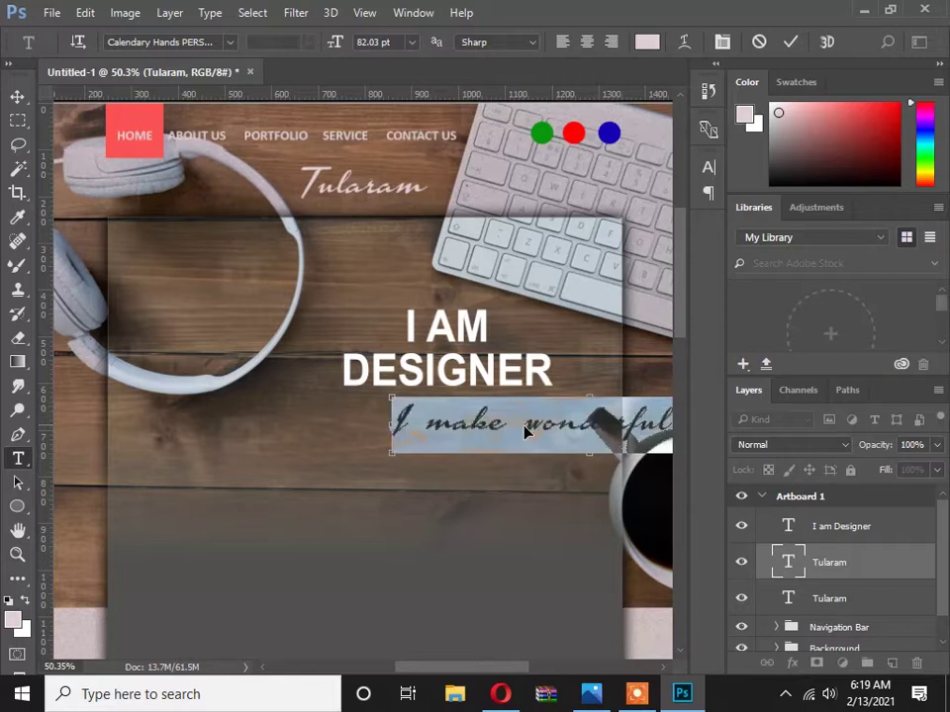
click(411, 41)
click(401, 255)
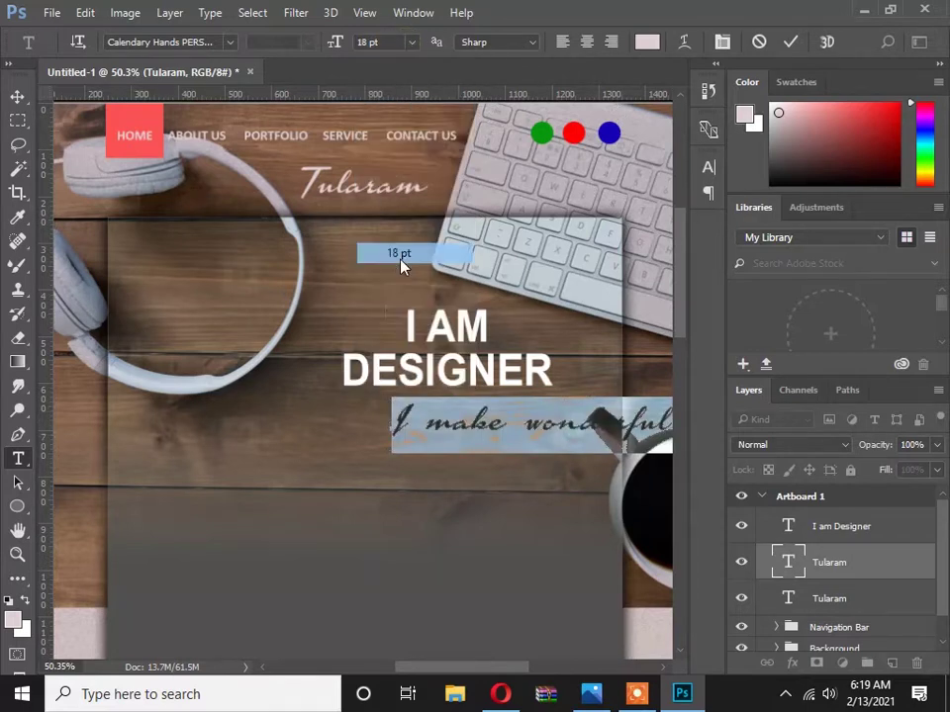
click(17, 97)
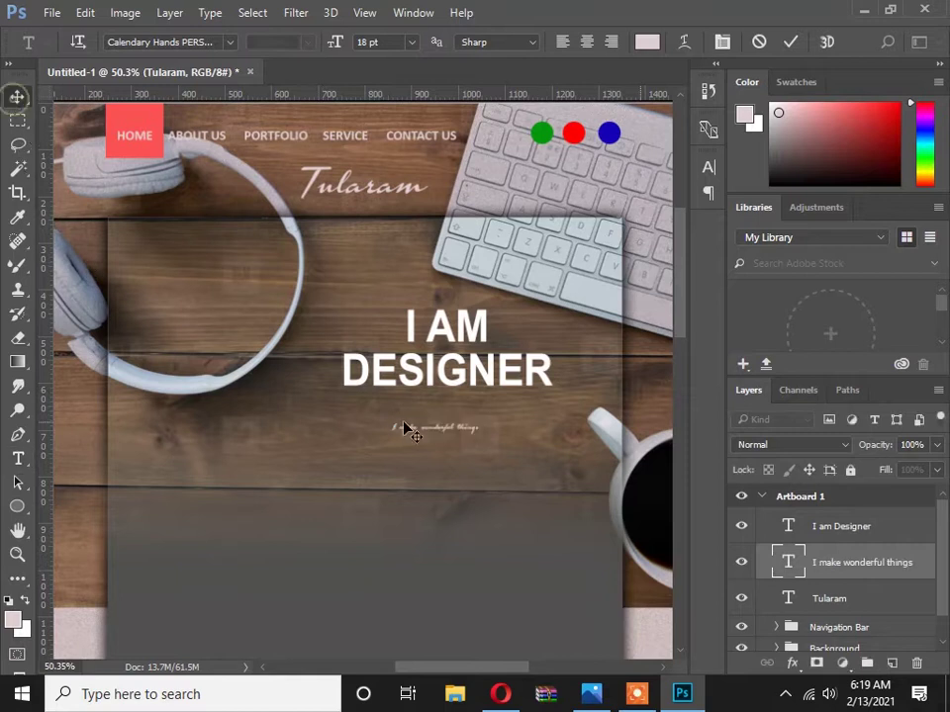
Centre the tagline closely beneath the heading and scale it to about 139%.
scroll(458, 415, up, 1)
mouse_move(458, 419)
mouse_down()
mouse_move(412, 409)
mouse_move(435, 398)
mouse_move(473, 418)
mouse_up()
key(ctrl+t)
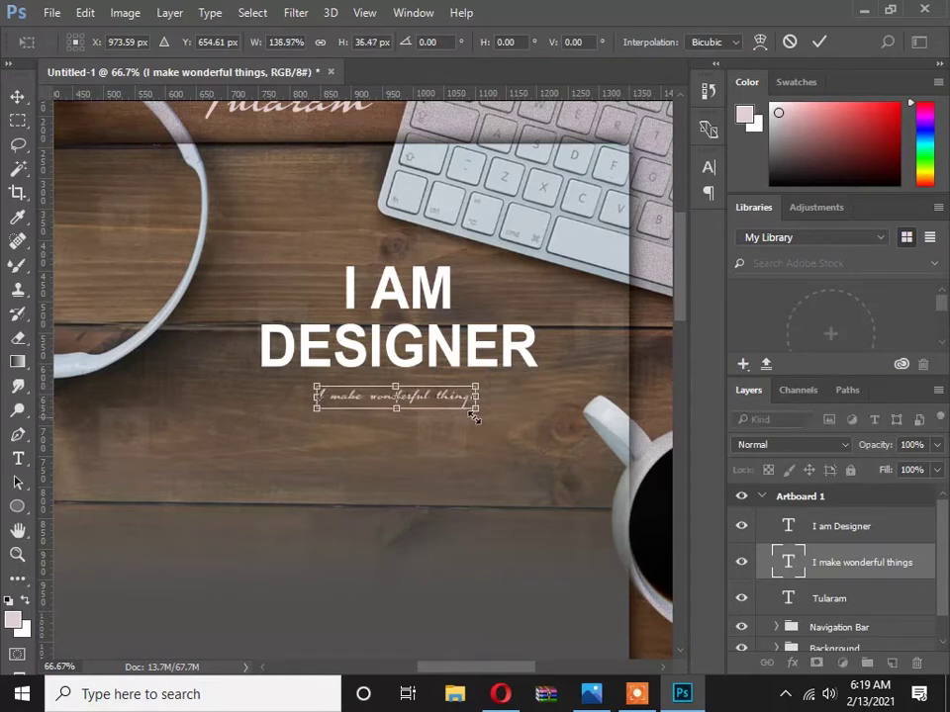
key(Return)
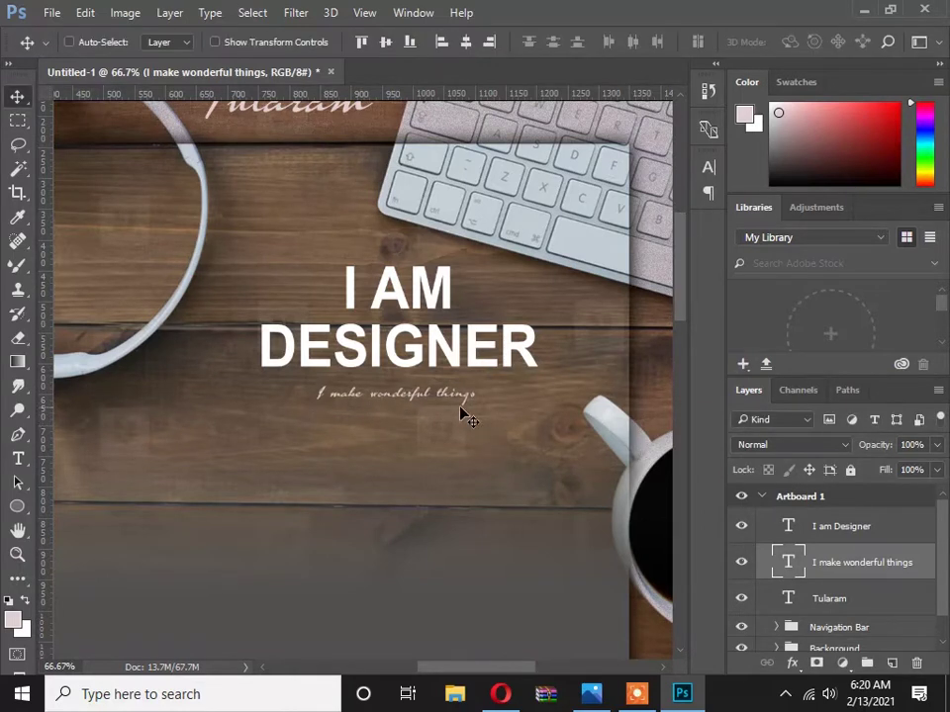
Recolour the "I make wonderful things" tagline to white.
click(17, 459)
drag(315, 393, 479, 394)
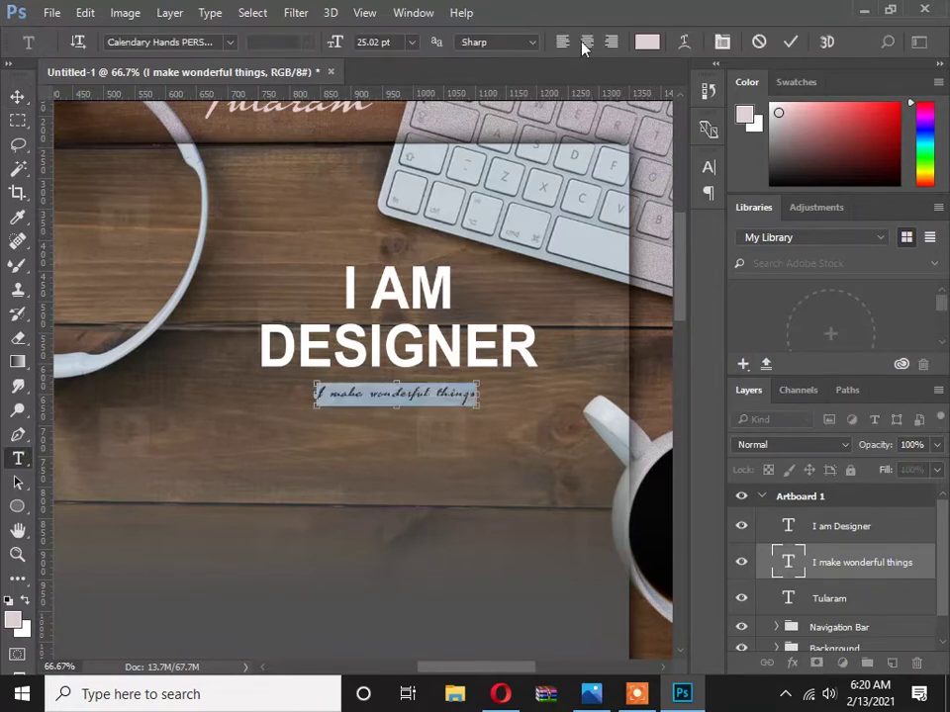
click(646, 42)
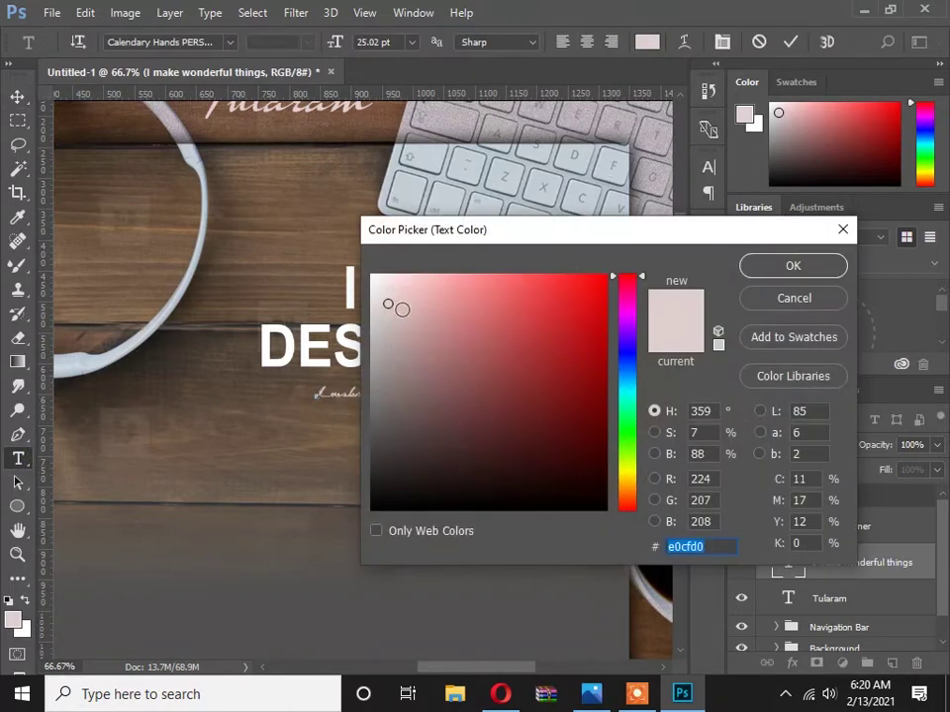
drag(381, 282, 388, 262)
click(755, 265)
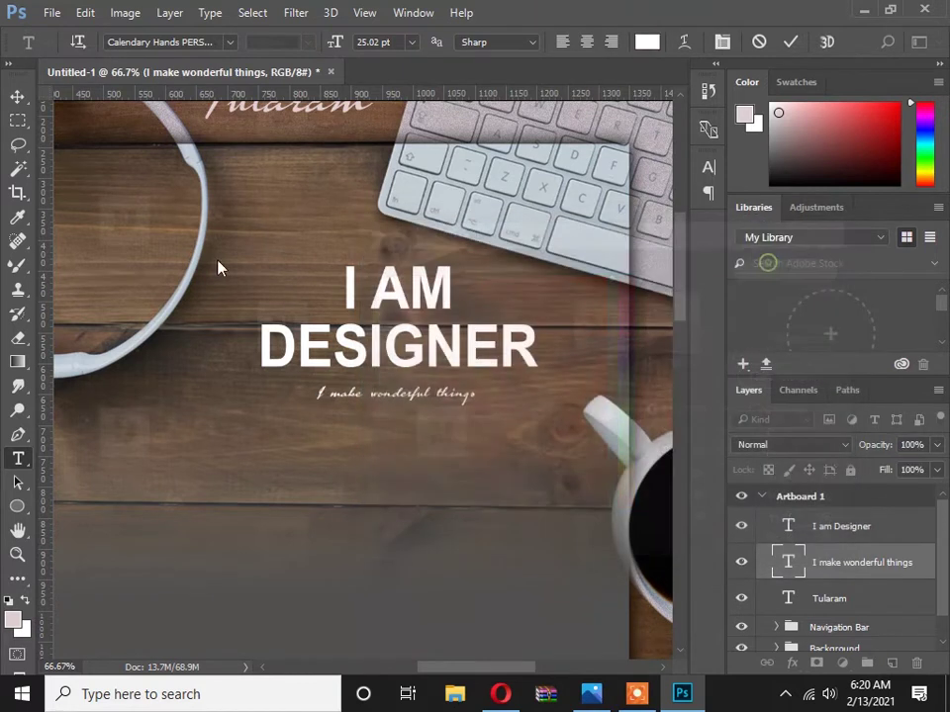
click(17, 96)
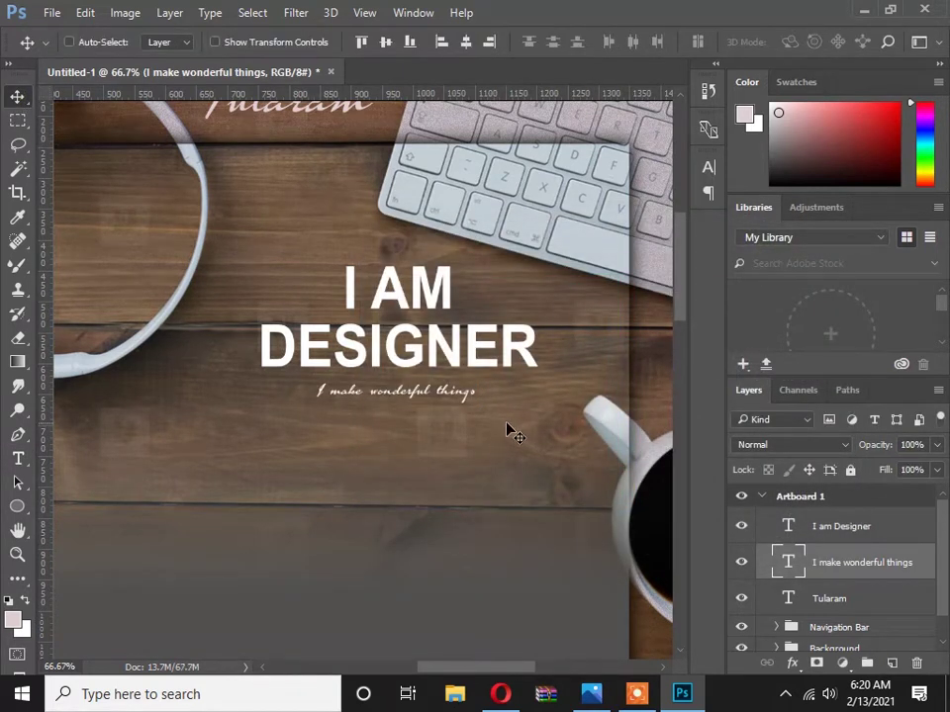
Enlarge the tagline to about 113% and select it together with the heading to align their horizontal centres.
key(ctrl+t)
drag(484, 403, 486, 406)
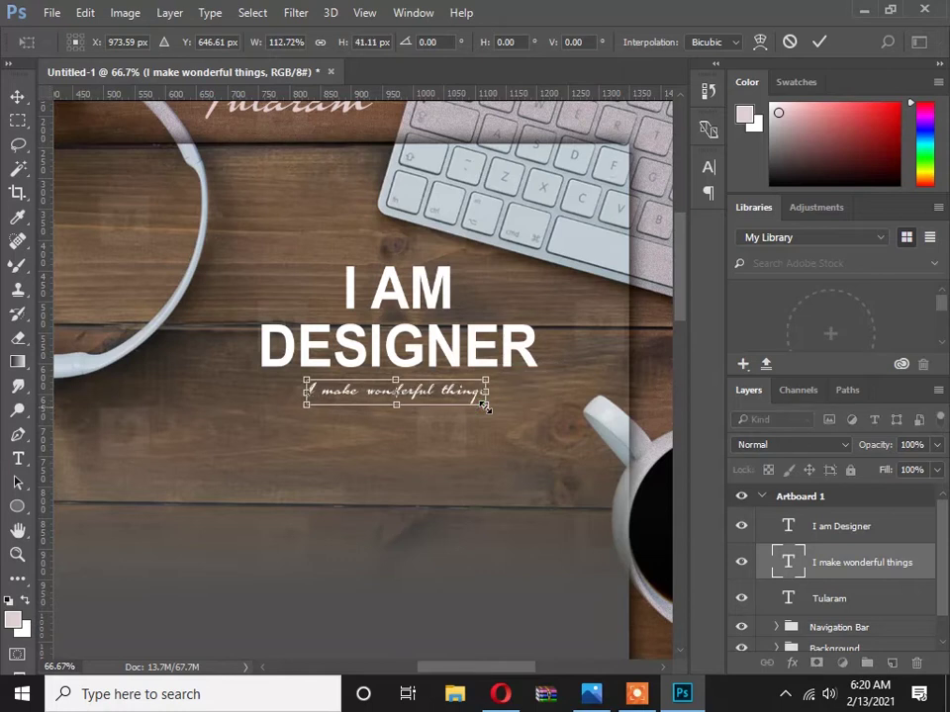
key(Return)
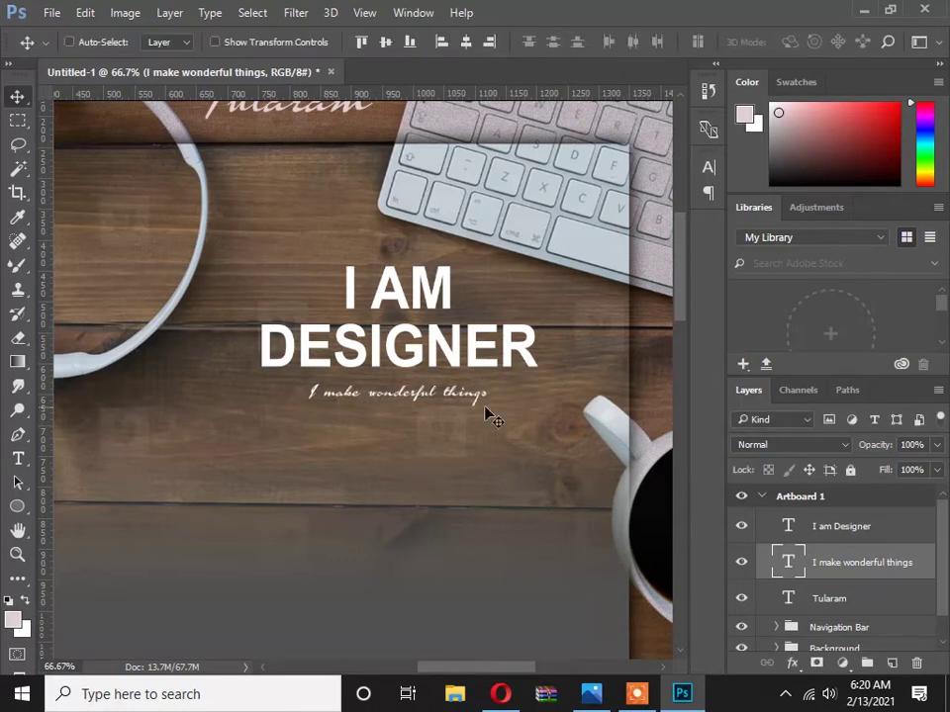
shift+click(862, 532)
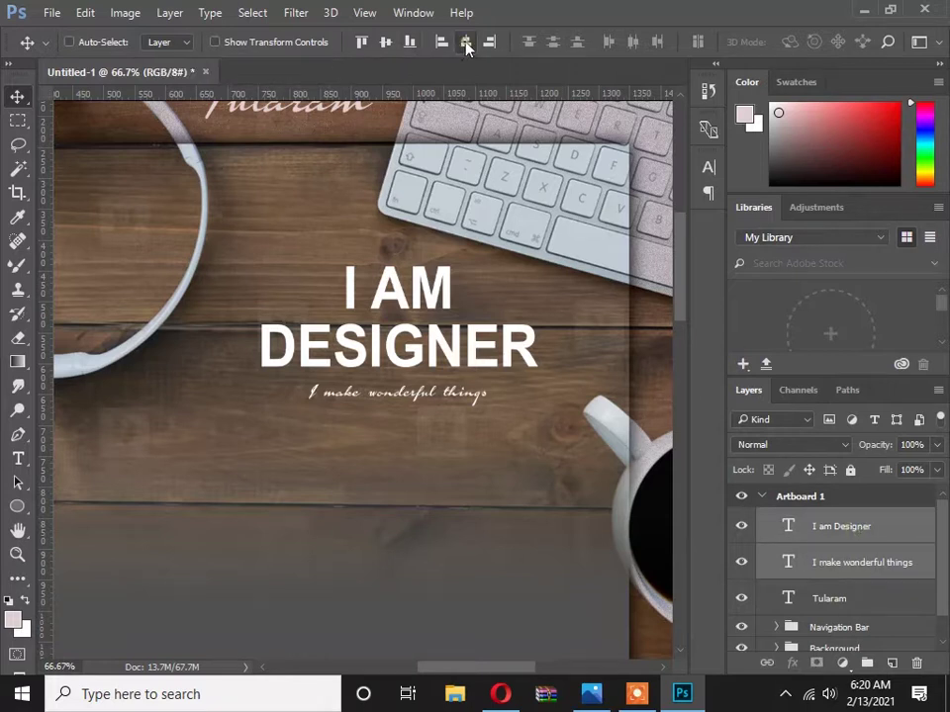
Create a paragraph text box below the tagline, about as wide as the heading, and fill it with Lorem Ipsum placeholder text.
scroll(447, 327, down, 2)
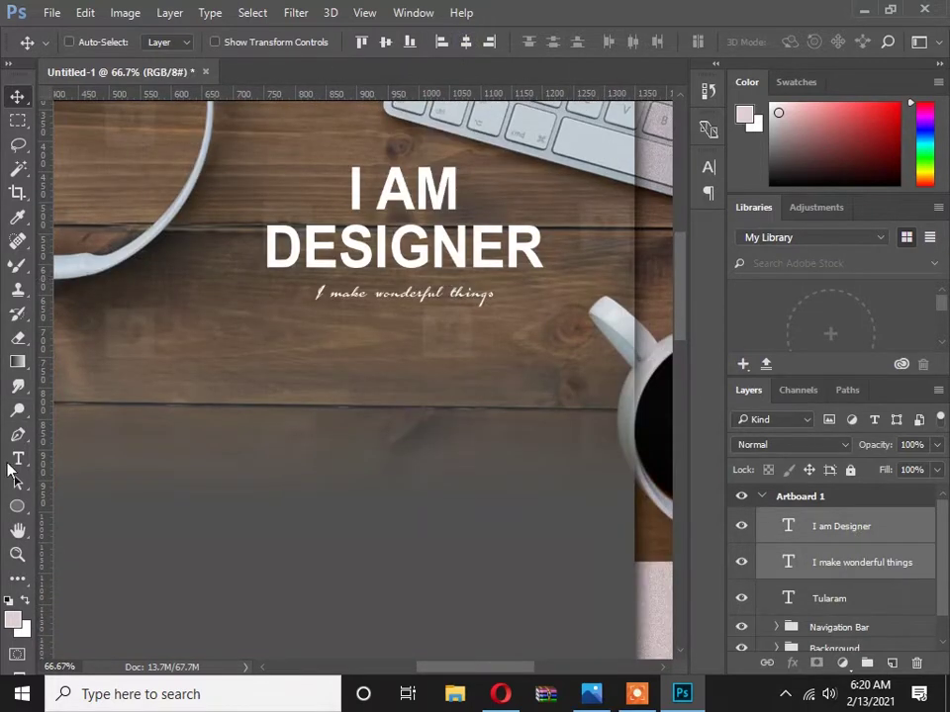
click(17, 461)
drag(266, 327, 554, 410)
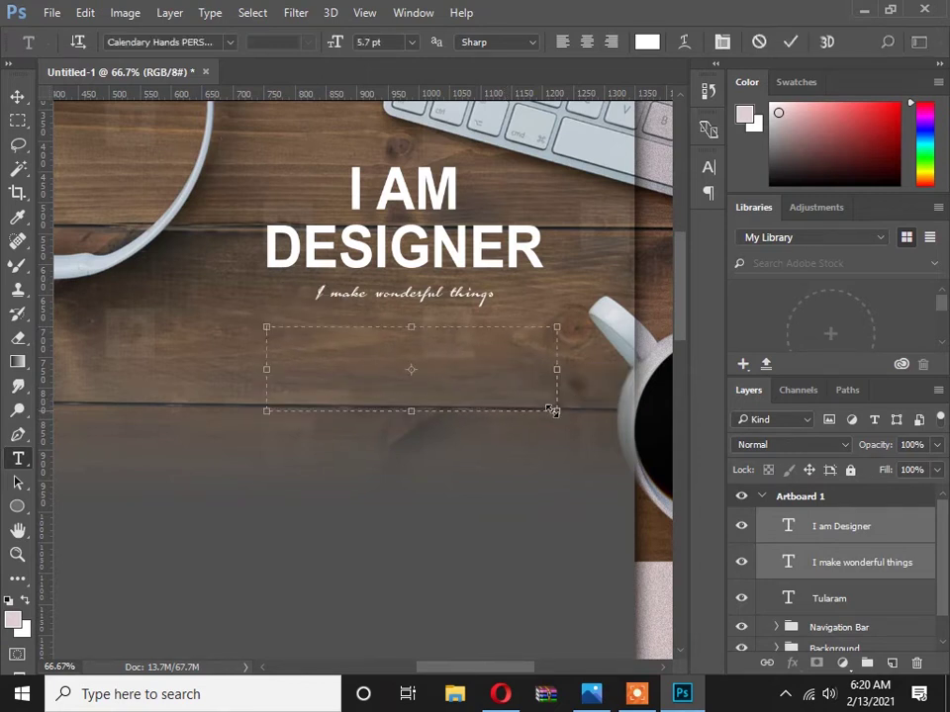
click(216, 12)
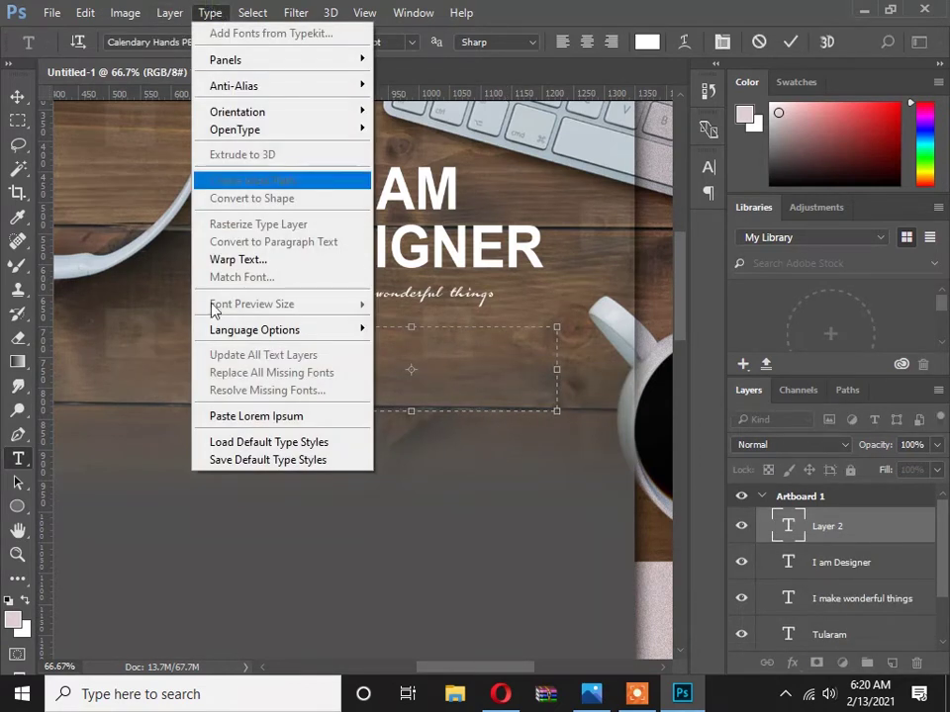
click(243, 416)
Set all of the Lorem Ipsum paragraph text to 12 pt.
click(356, 357)
key(ctrl)
key(ctrl+a)
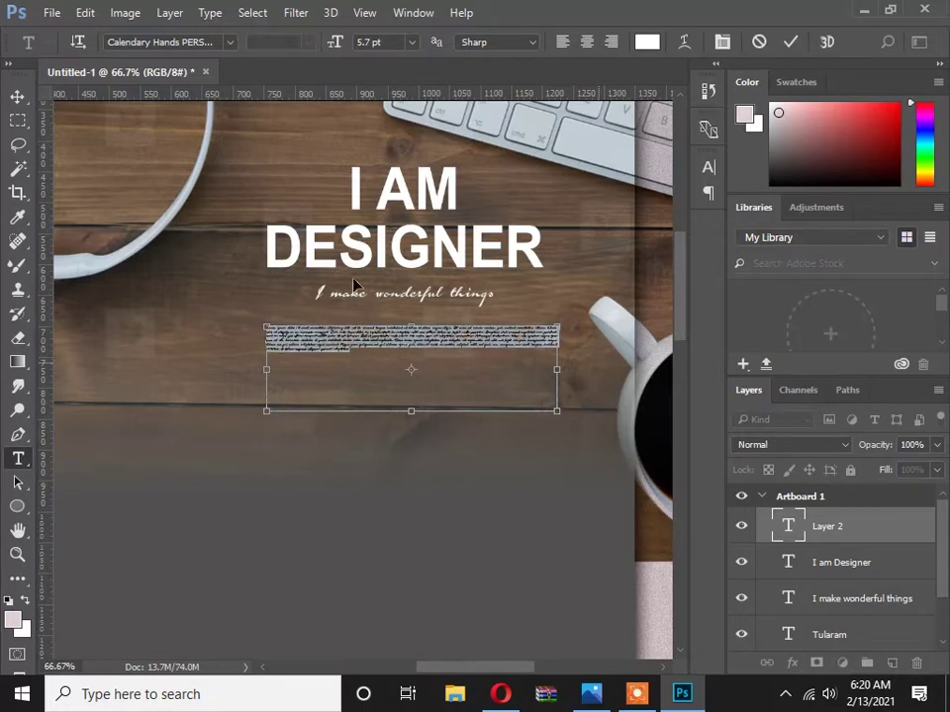
click(415, 44)
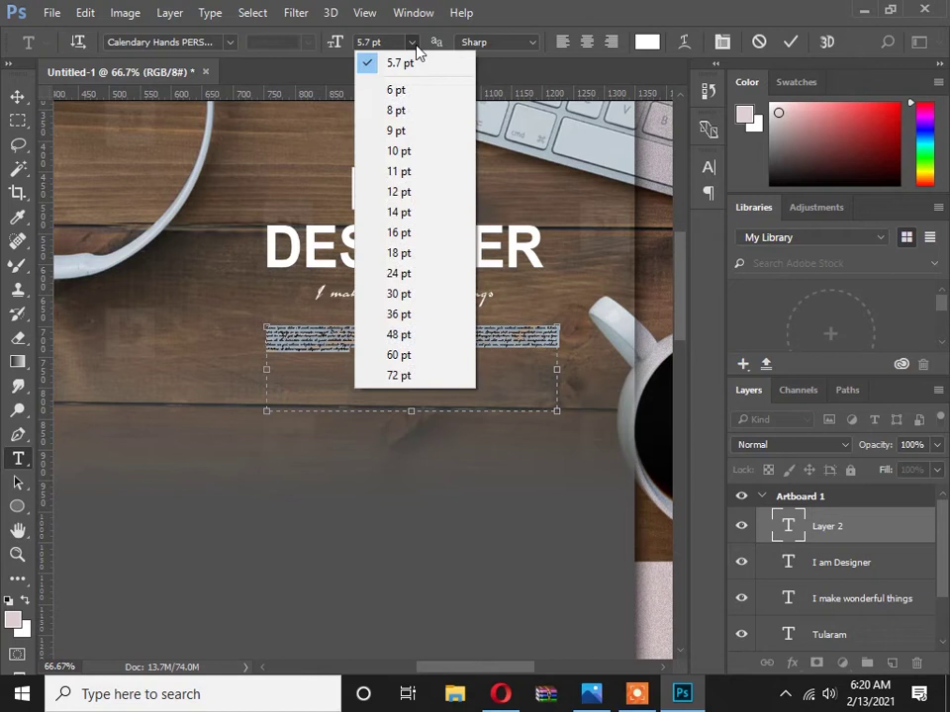
click(400, 192)
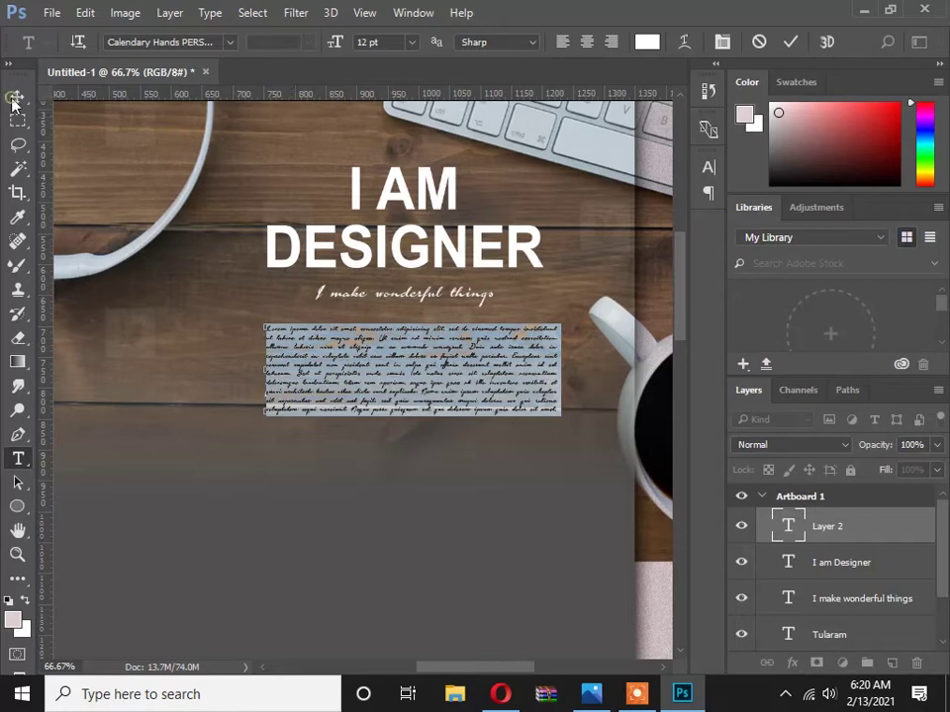
click(17, 98)
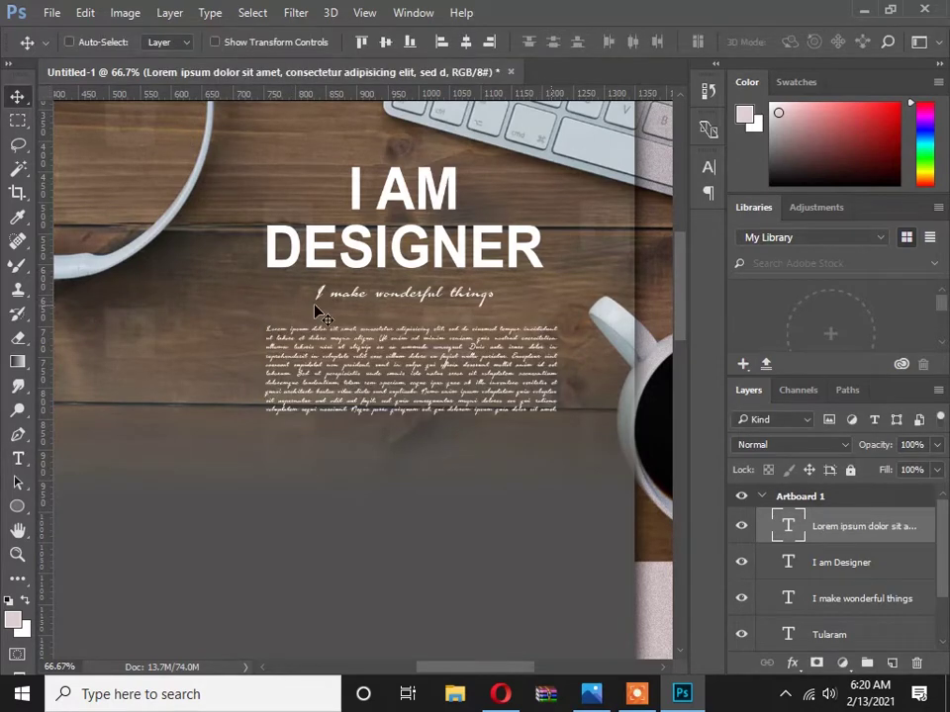
Narrow the Lorem Ipsum text box slightly by pulling its right edge in towards the heading's right edge.
key(alt+Tab)
key(alt+Tab)
key(ctrl+plus)
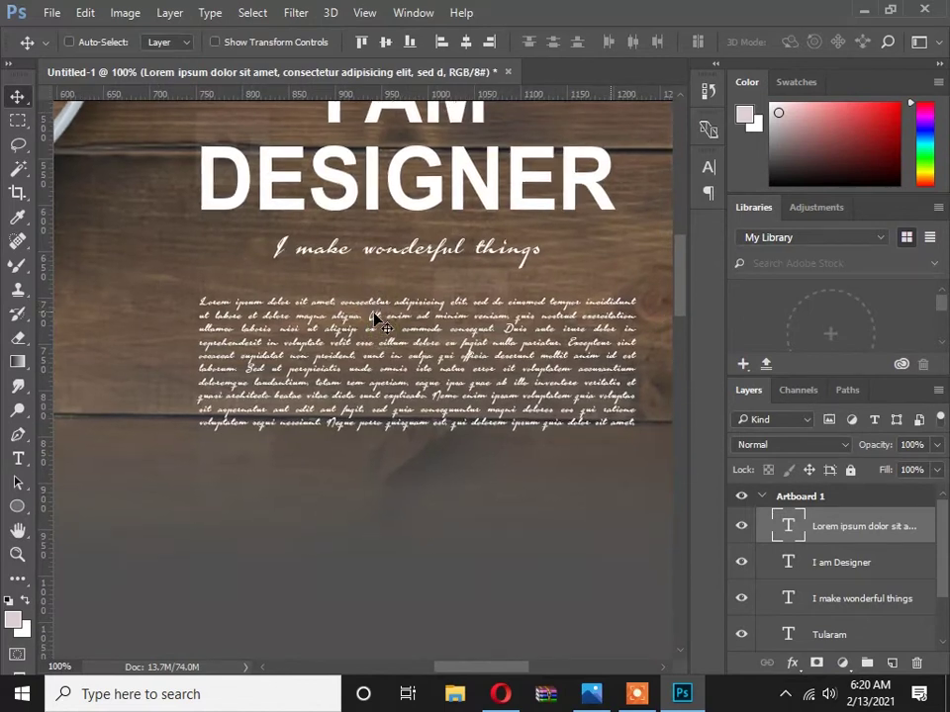
key(t)
click(521, 334)
drag(639, 366, 625, 366)
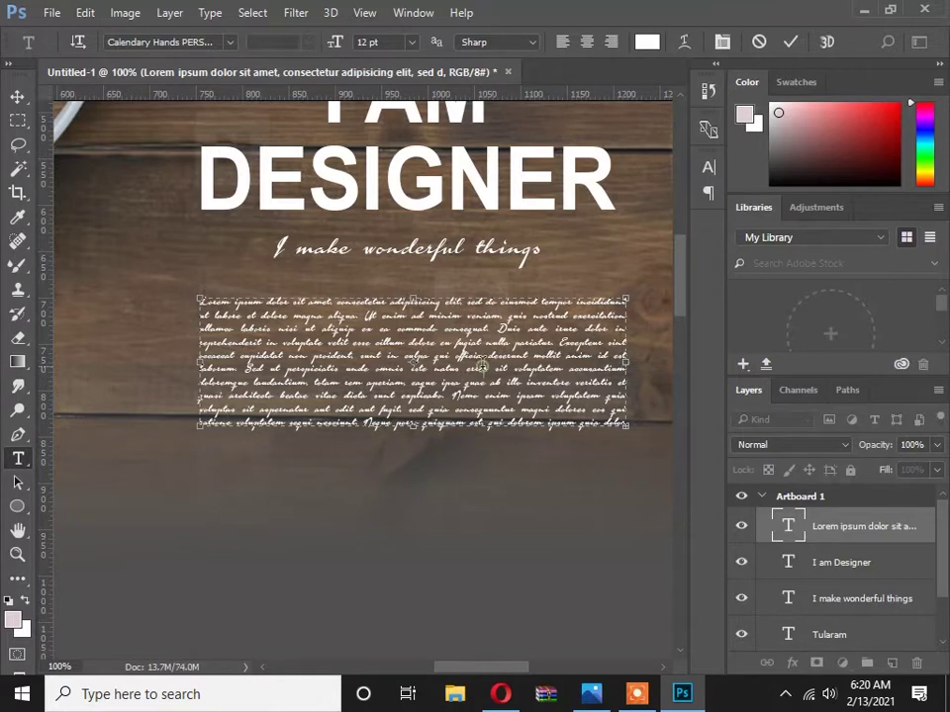
Set all of the Lorem Ipsum paragraph text to 18 pt.
key(ctrl+a)
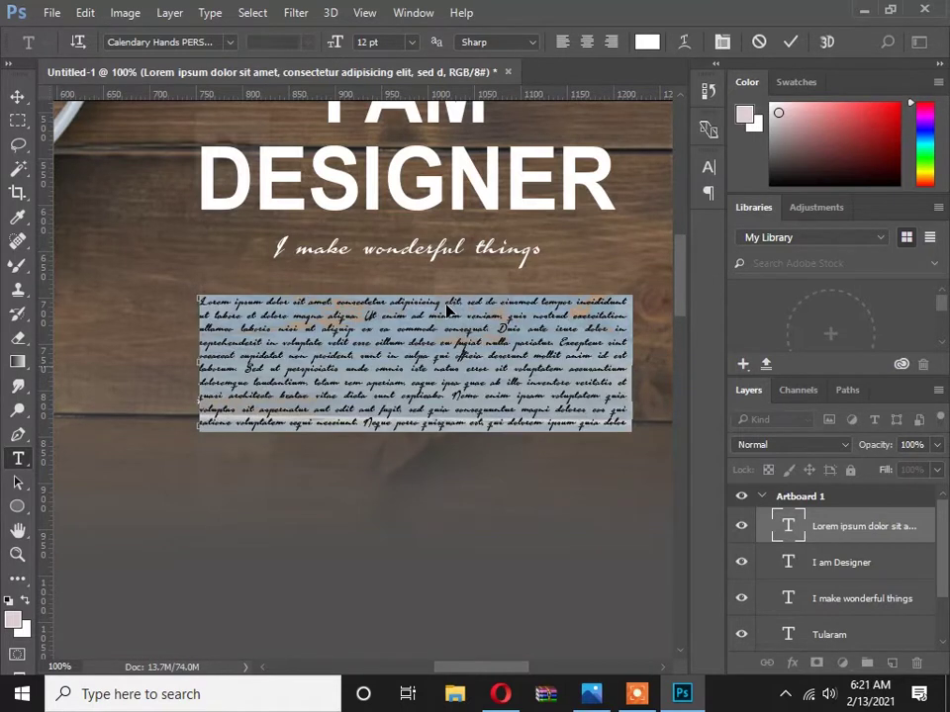
click(412, 43)
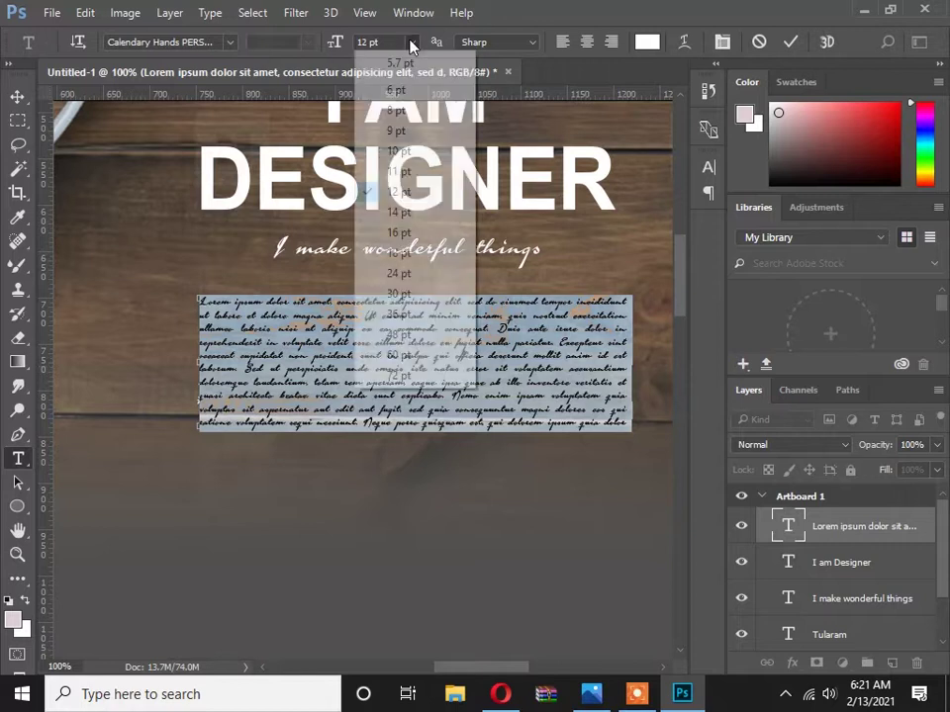
click(412, 254)
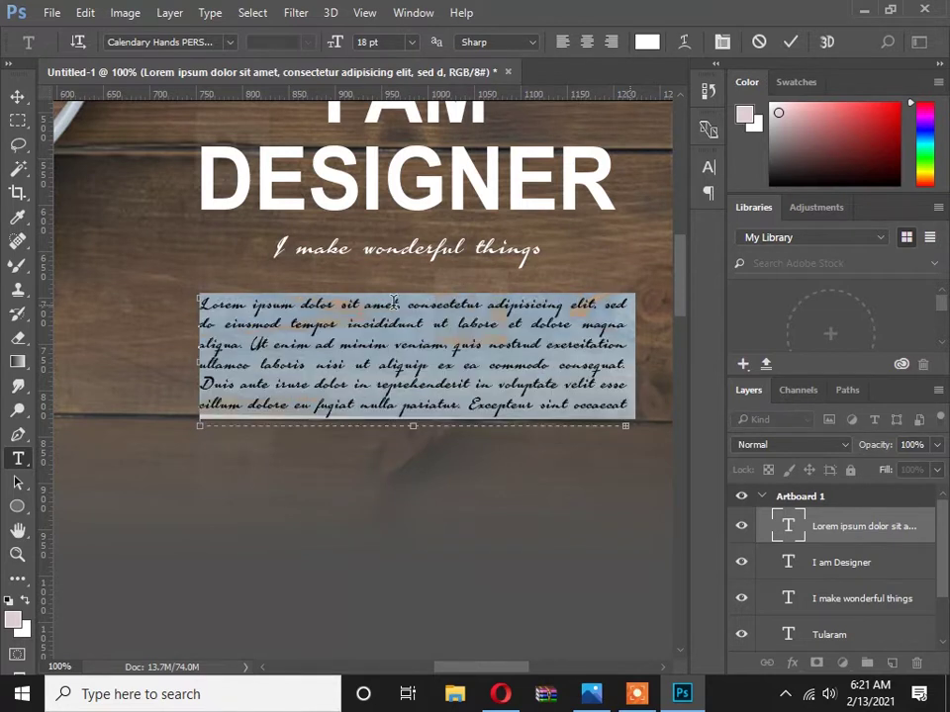
click(393, 302)
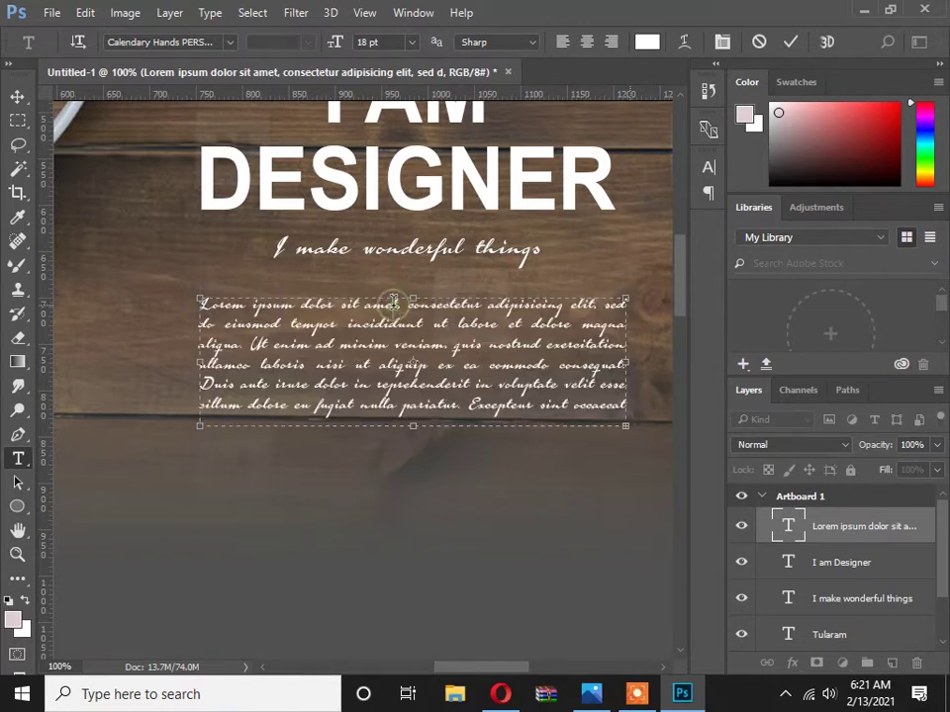
click(15, 95)
Compare the hero text block with the reference image, examining the paragraph and the button below it.
scroll(412, 307, down, 2)
scroll(412, 308, down, 3)
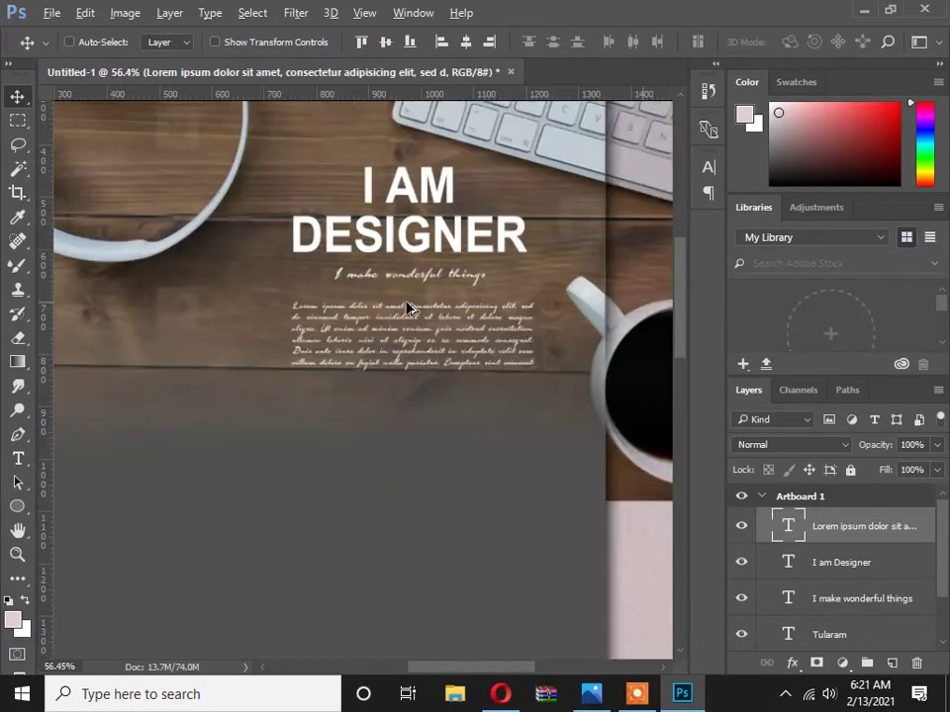
scroll(426, 315, up, 2)
key(alt+Tab)
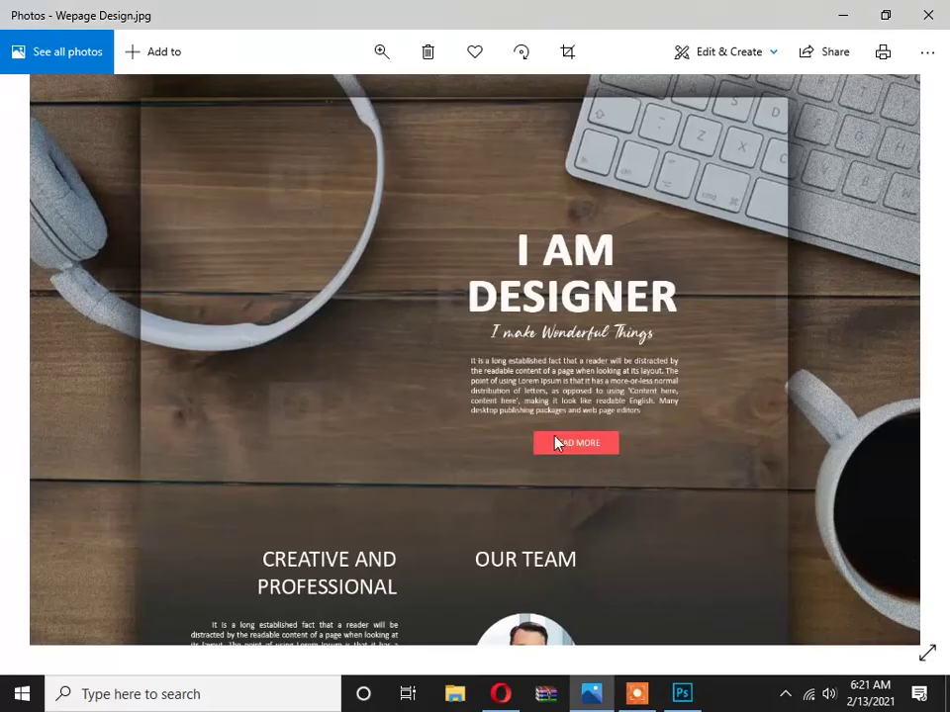
key(alt+Tab)
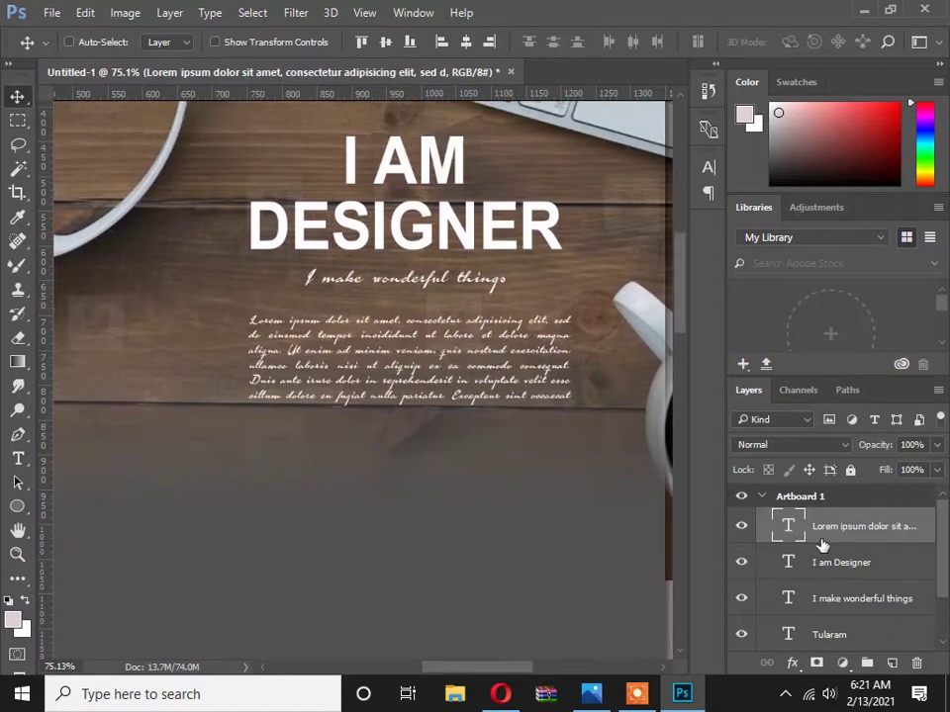
scroll(822, 544, down, 2)
scroll(827, 545, up, 2)
scroll(365, 310, down, 5)
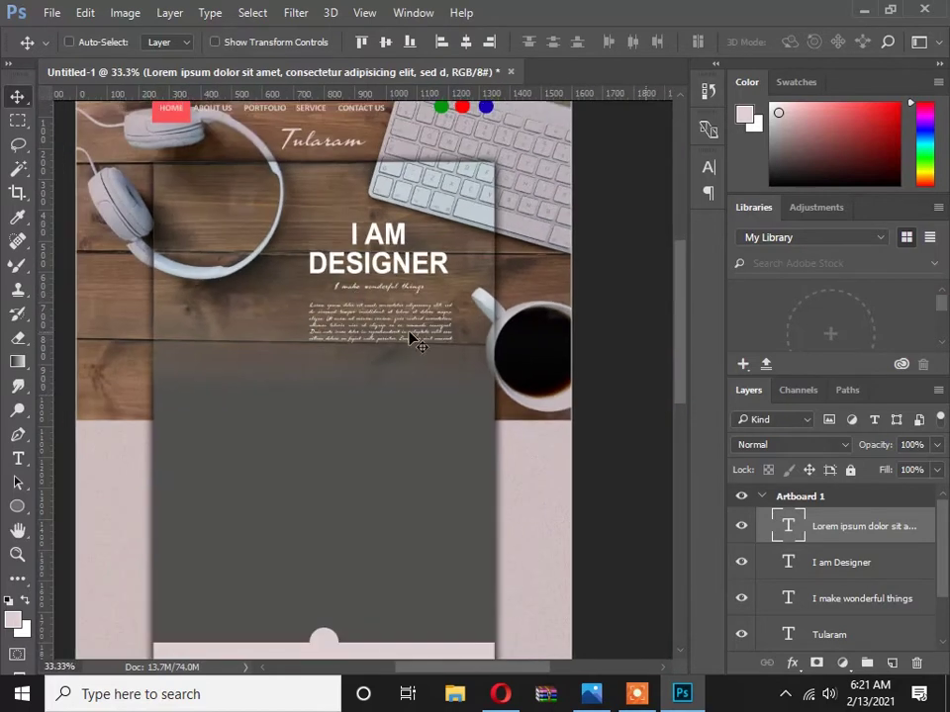
scroll(414, 339, up, 3)
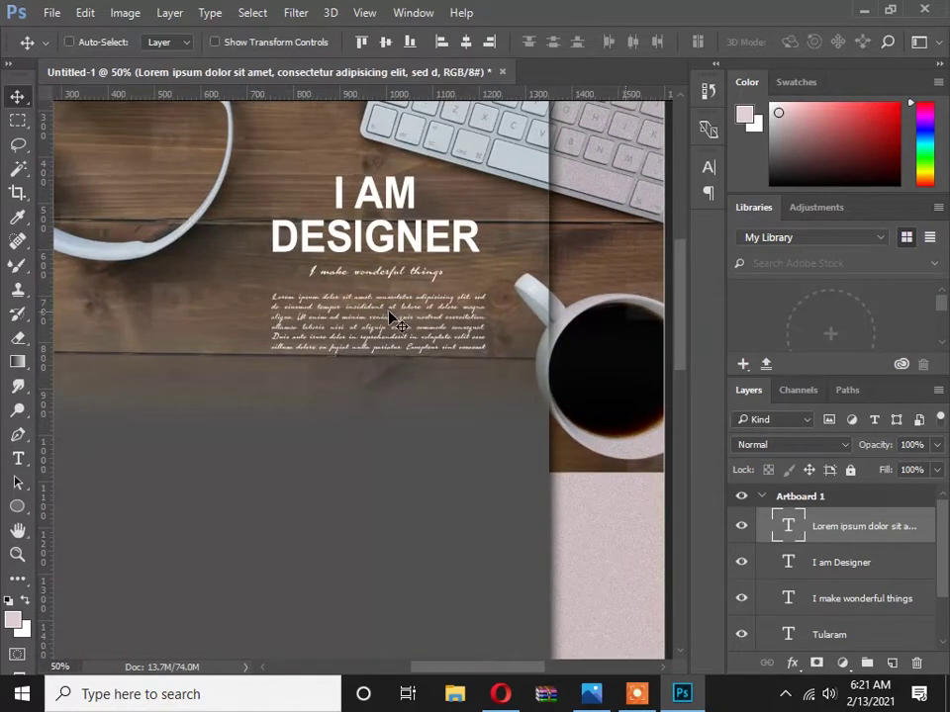
Group all the loose text layers of the artboard and name the group "I am designer".
scroll(869, 534, down, 2)
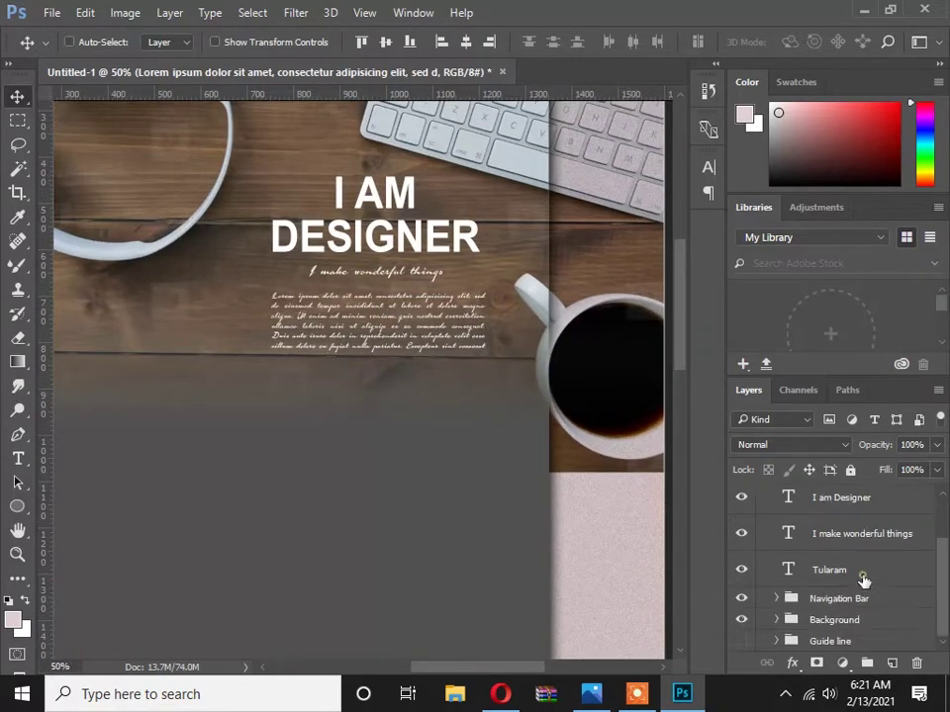
scroll(863, 574, up, 3)
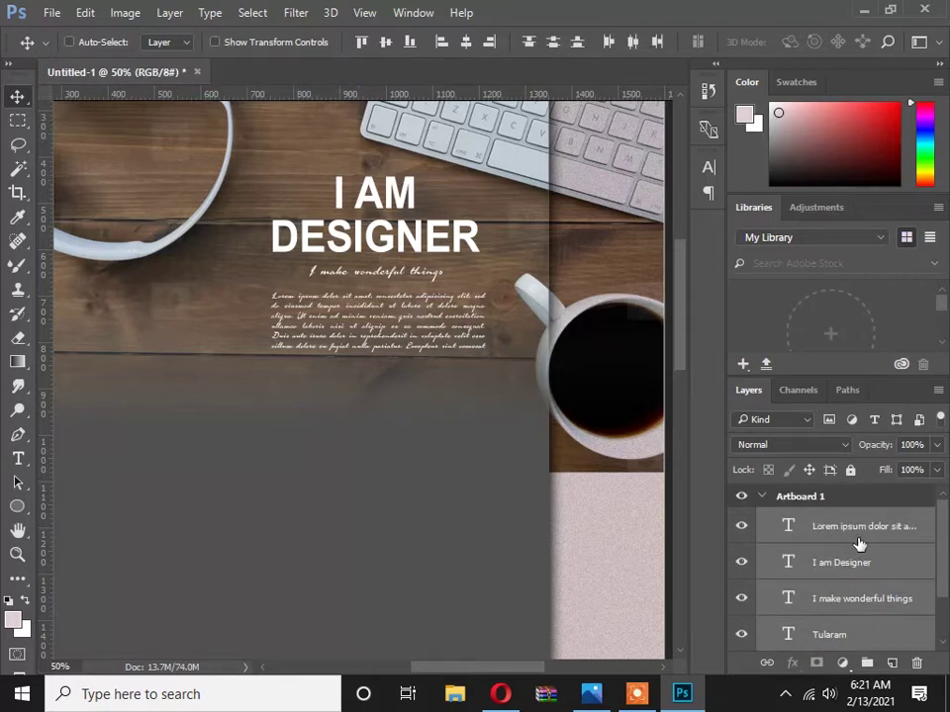
key(ctrl+g)
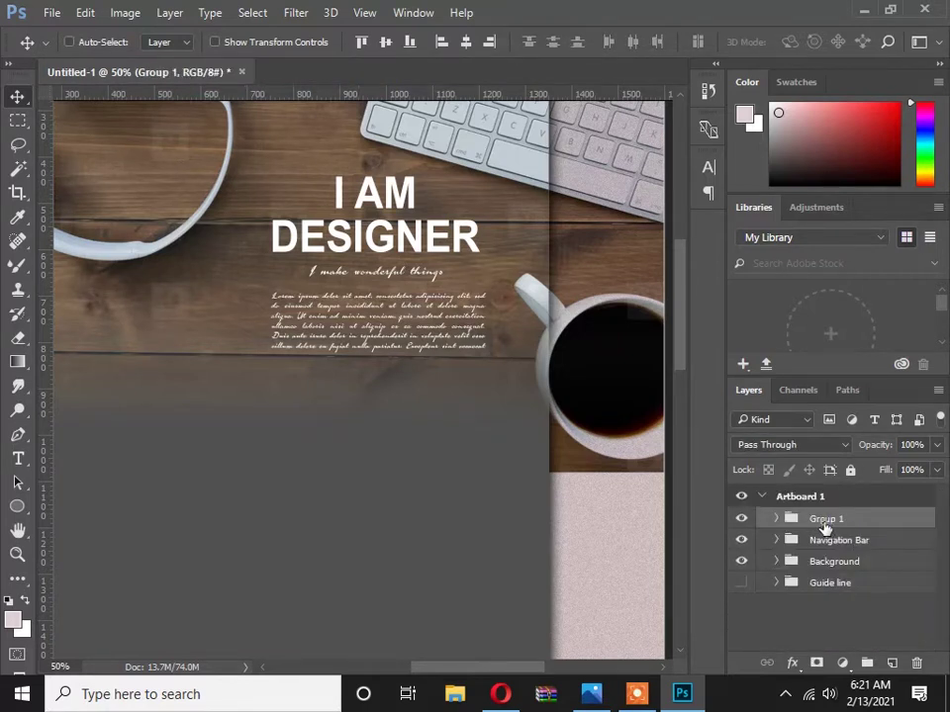
double_click(825, 520)
text(I)
key(Return)
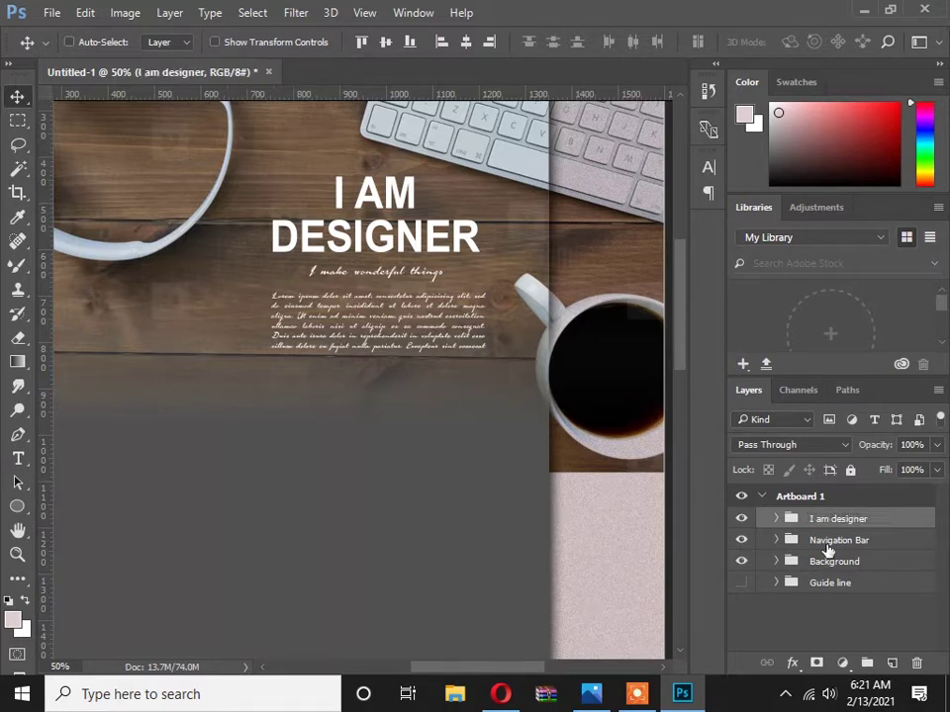
Create a new group directly above the "I am designer" group inside the artboard and name it "Read More Button".
click(867, 663)
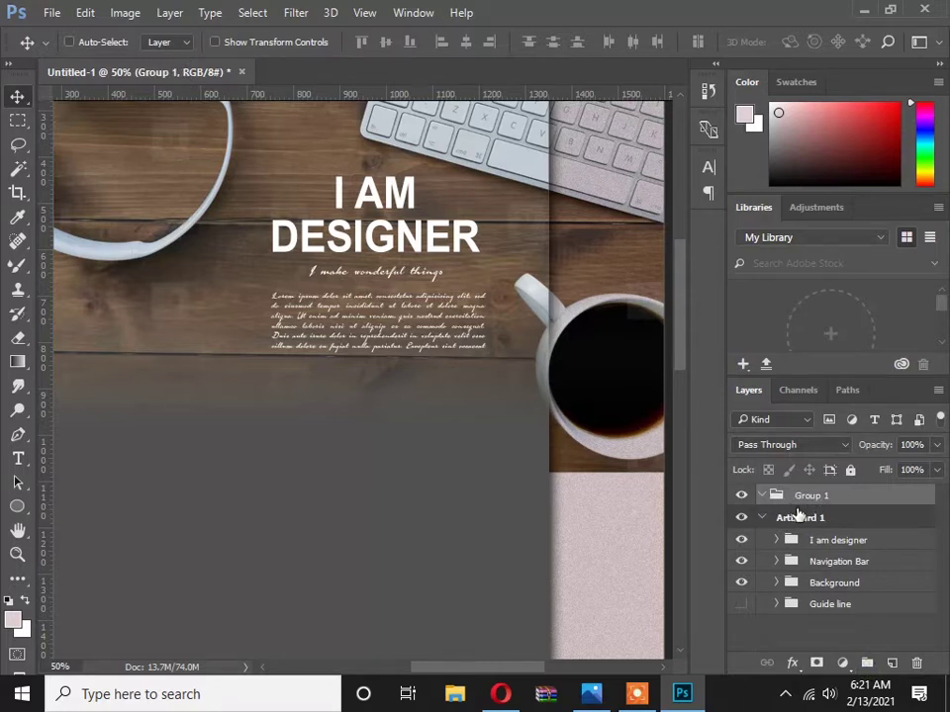
key(Delete)
click(837, 518)
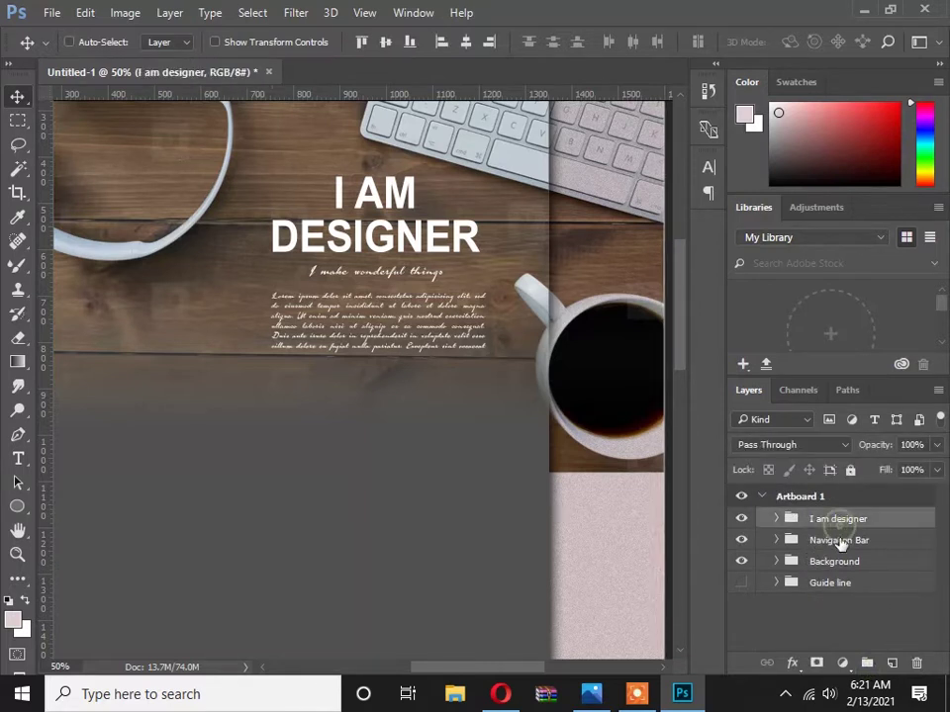
click(863, 663)
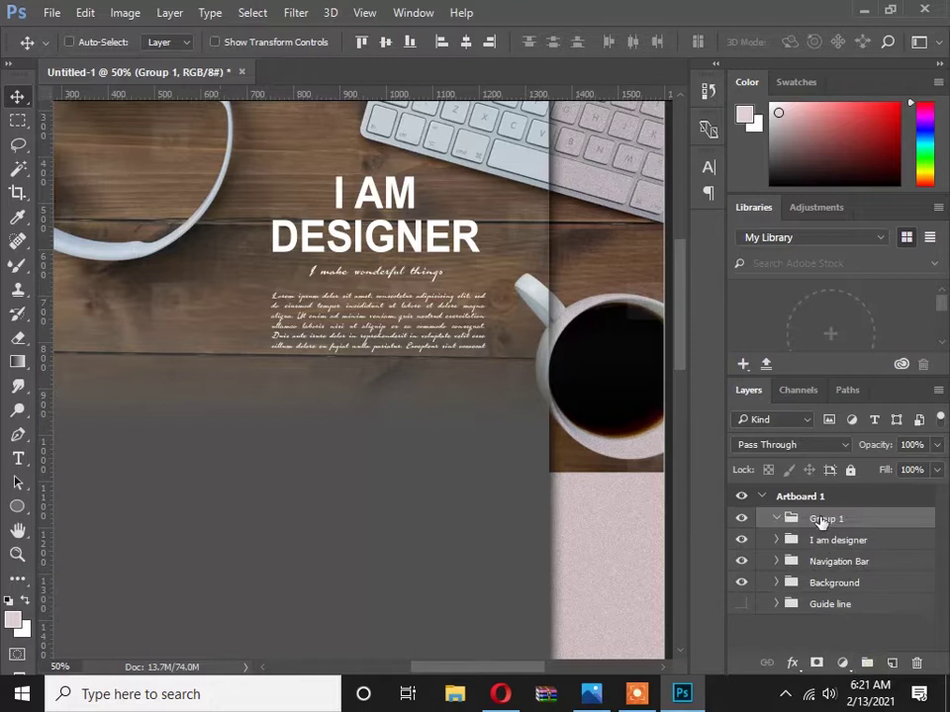
double_click(823, 518)
text(Read More Button)
key(Return)
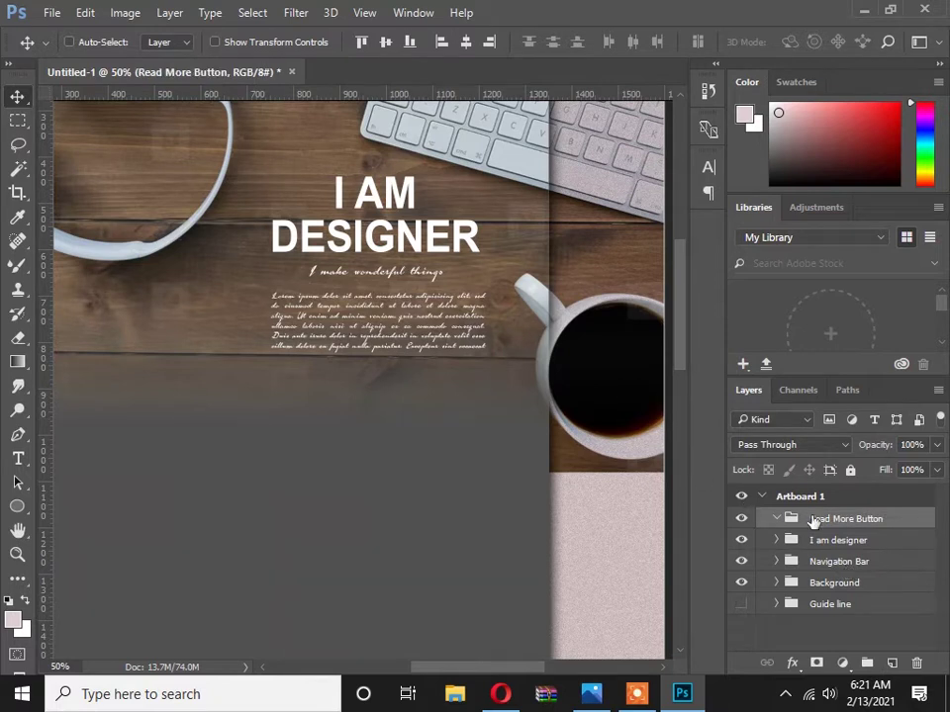
Draw a rectangle about 184 × 44 px below the paragraph, on a new layer in the Read More Button group.
click(891, 663)
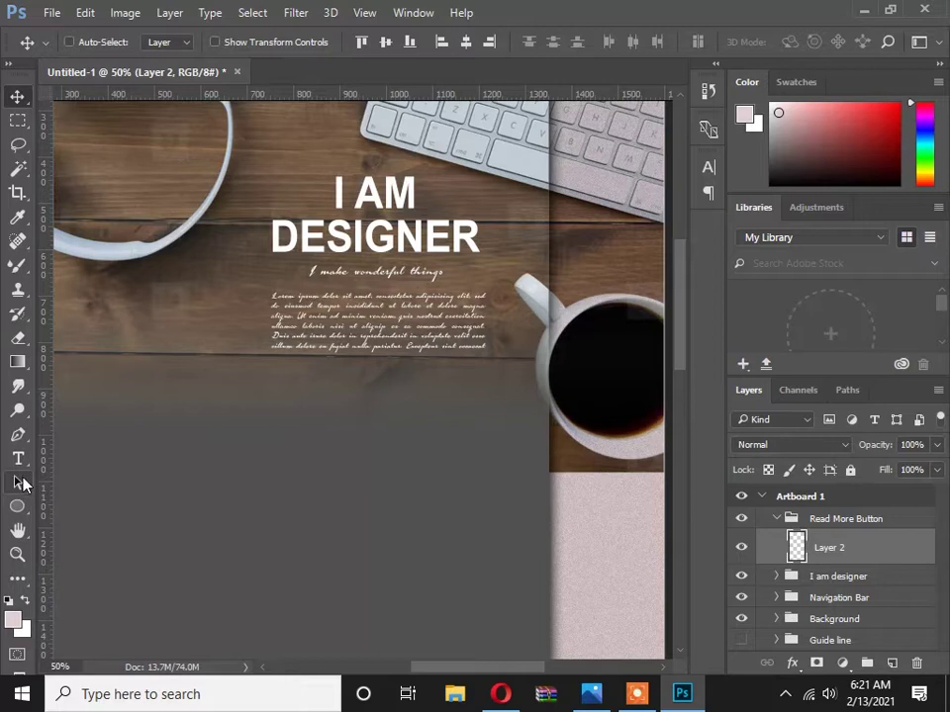
click(16, 509)
right_click(15, 510)
click(71, 507)
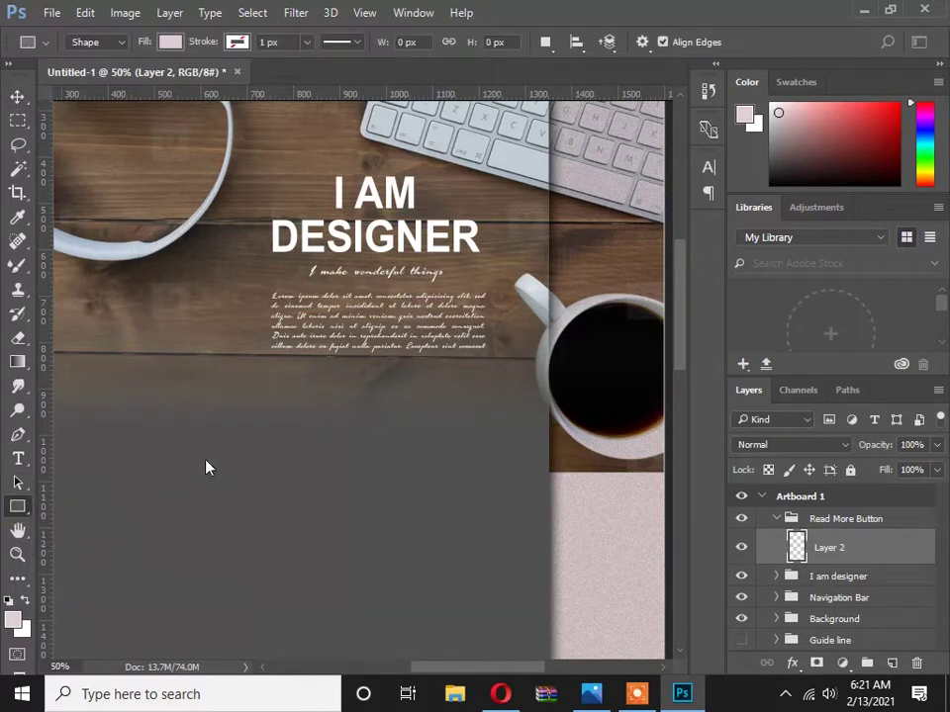
drag(320, 368, 405, 388)
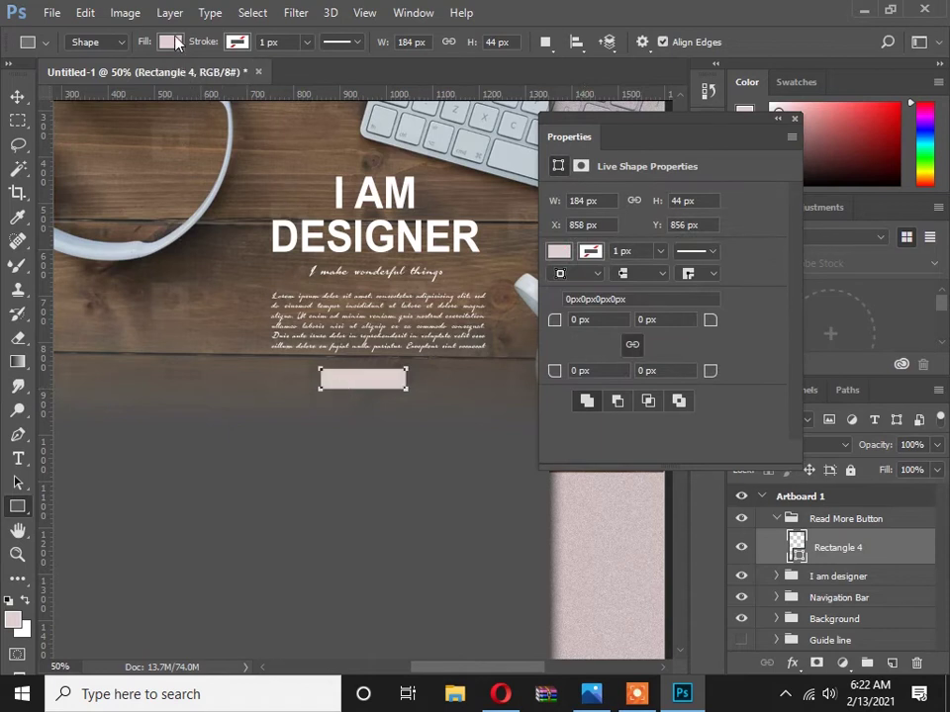
Fill the new button rectangle with pure red.
click(174, 41)
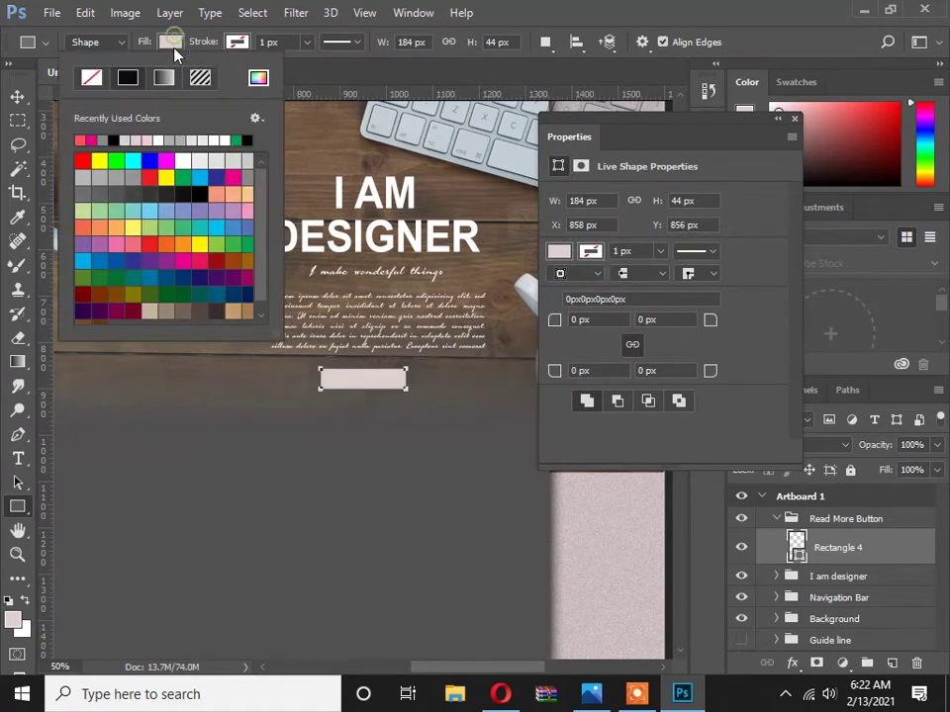
click(87, 159)
click(339, 65)
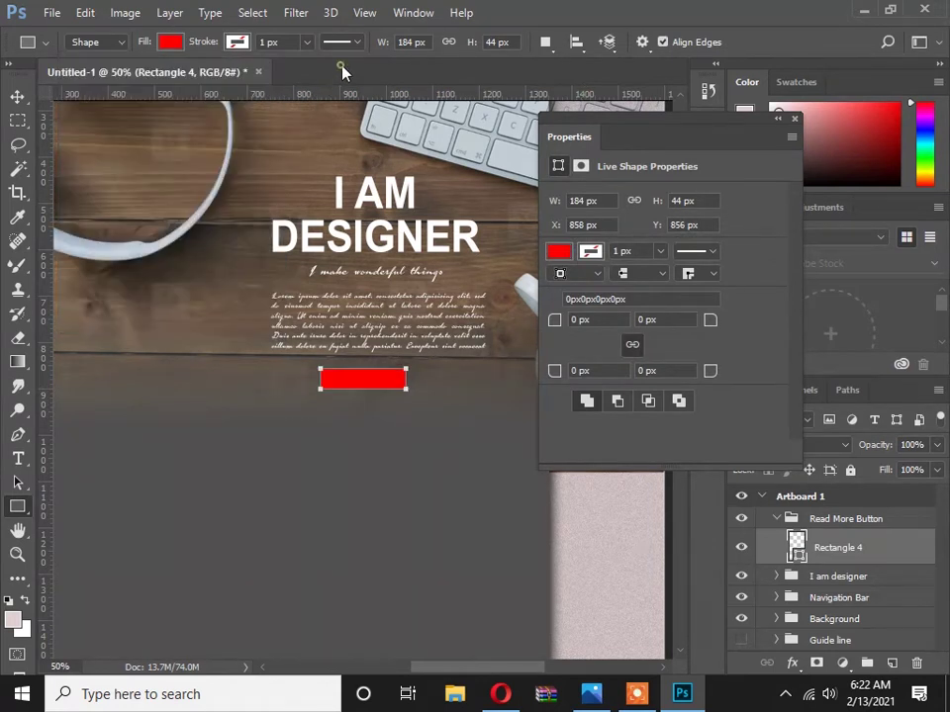
click(791, 119)
Align the horizontal centres of the red rectangle and the "I am designer" group.
click(17, 96)
scroll(383, 366, up, 2)
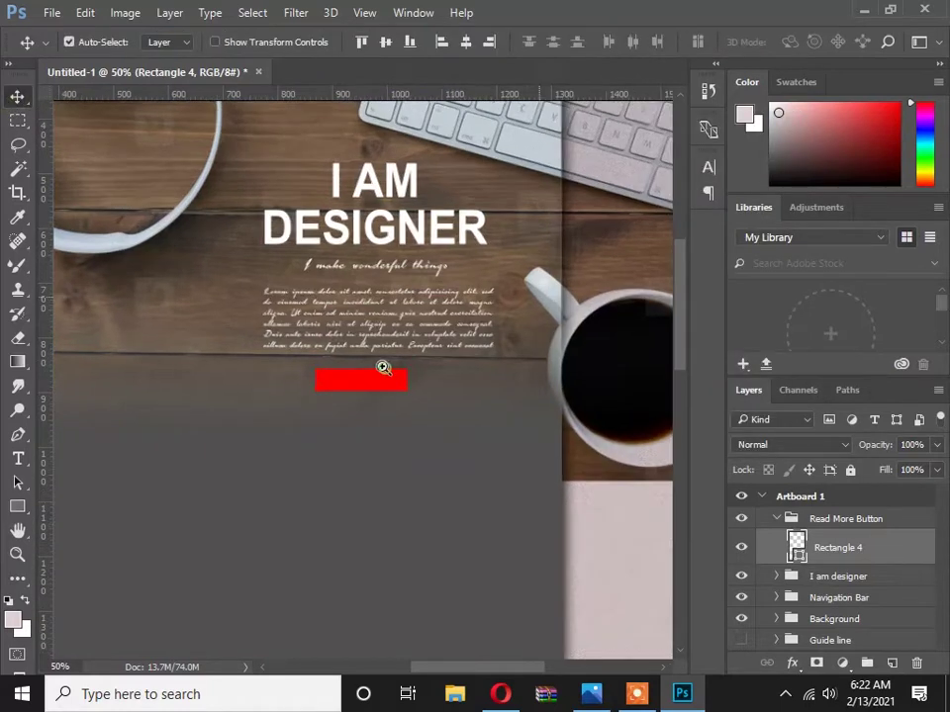
key(ctrl)
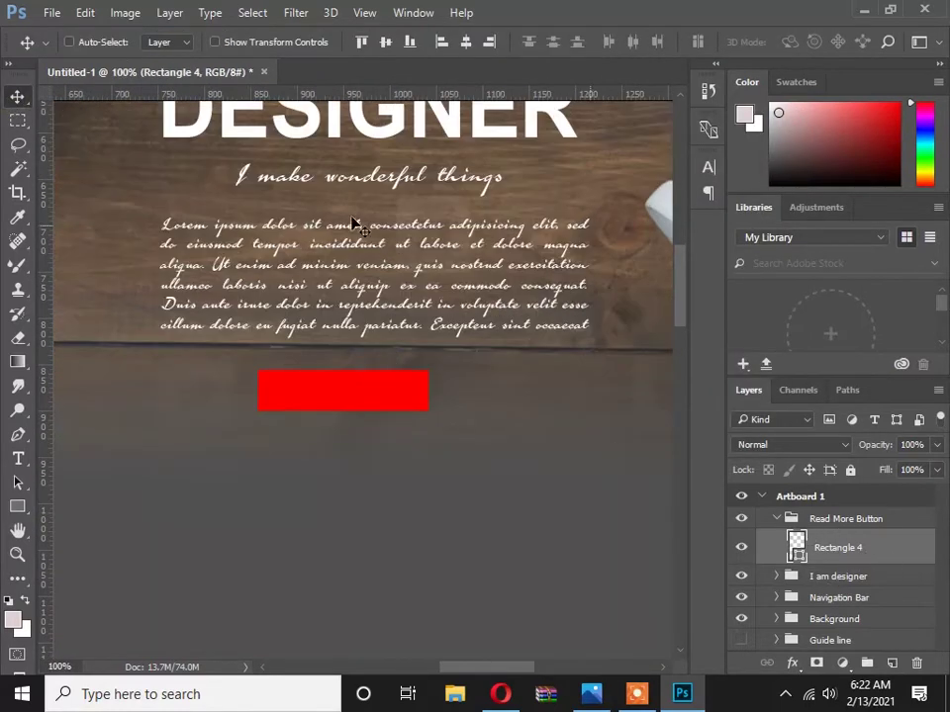
ctrl+click(856, 577)
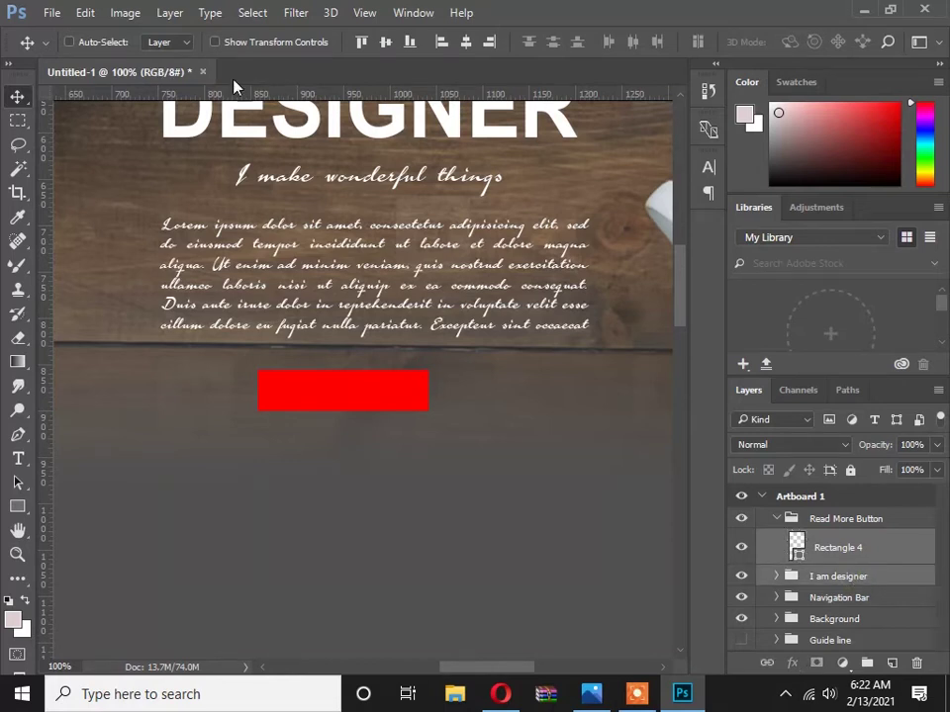
click(466, 41)
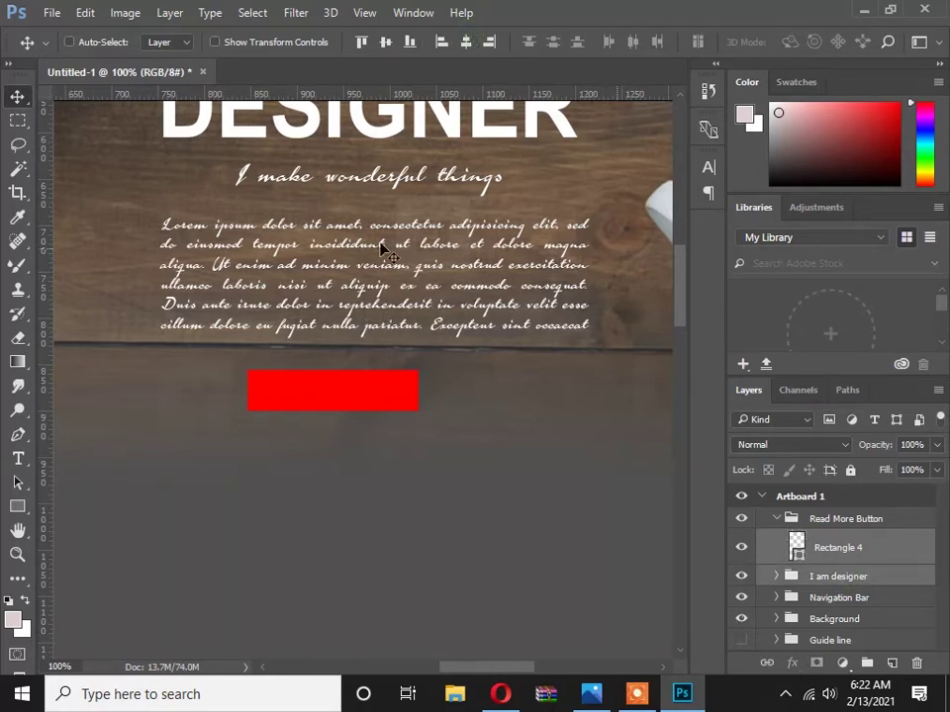
Move only the red rectangle to sit centred below the paragraph, showing the guides for positioning and hiding them again.
drag(381, 236, 385, 361)
scroll(383, 359, down, 2)
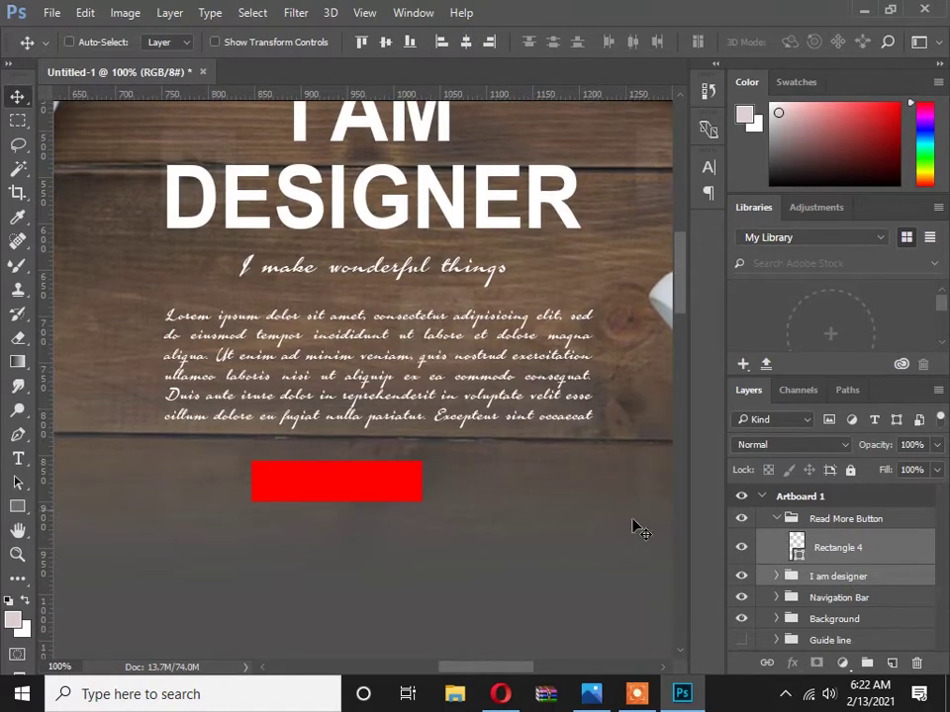
click(842, 549)
drag(410, 384, 410, 461)
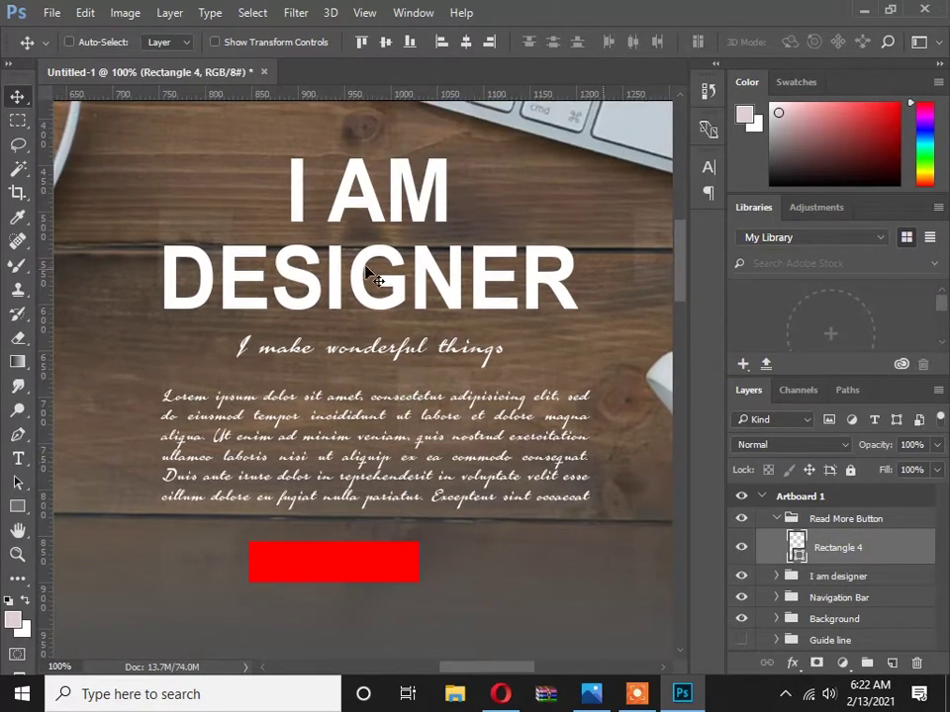
key(ctrl+;)
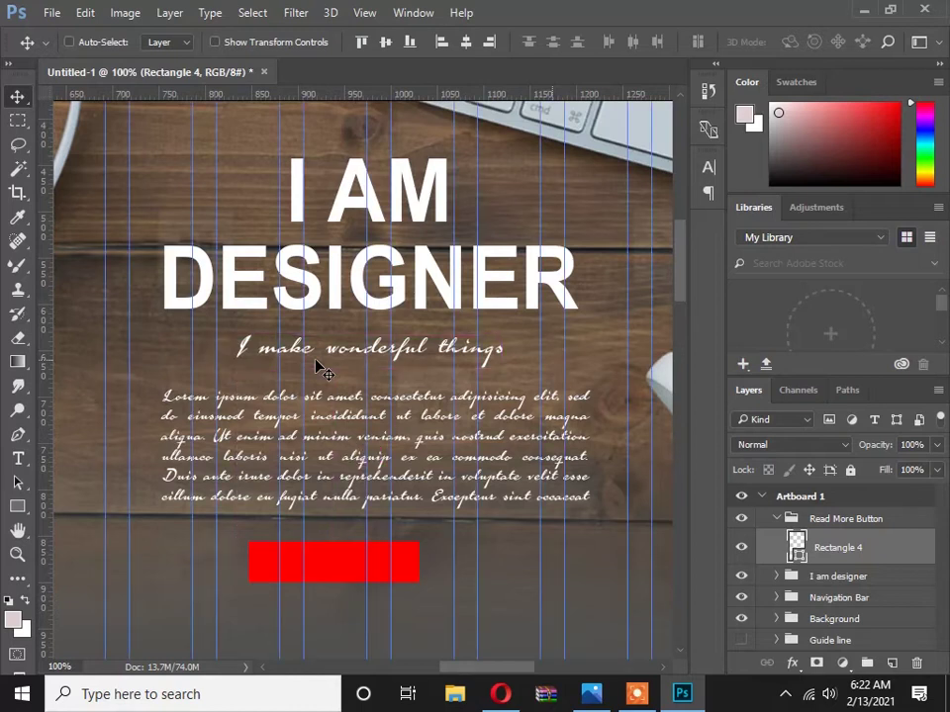
drag(398, 284, 371, 276)
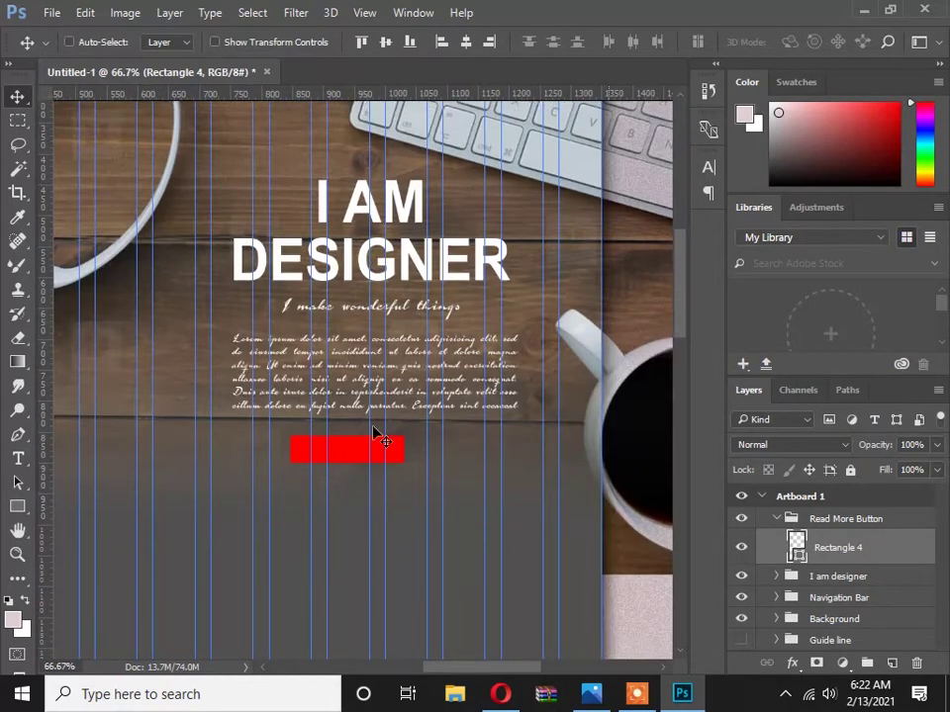
drag(395, 454, 436, 452)
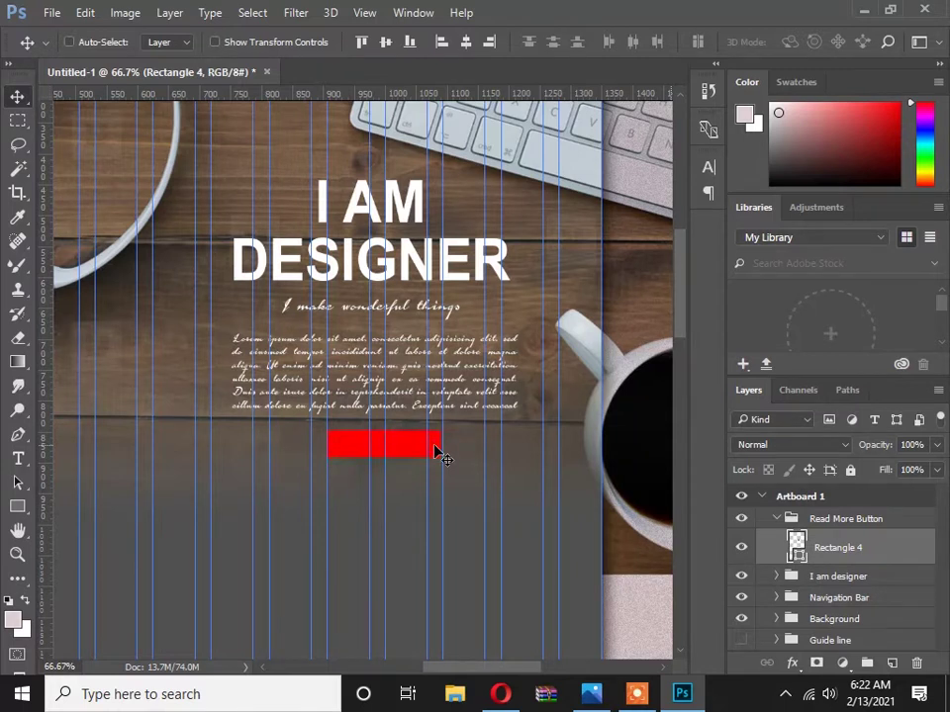
mouse_move(414, 421)
mouse_down()
mouse_move(414, 382)
mouse_move(413, 401)
mouse_up()
key(ctrl+semicolon)
click(412, 404)
drag(388, 389, 381, 356)
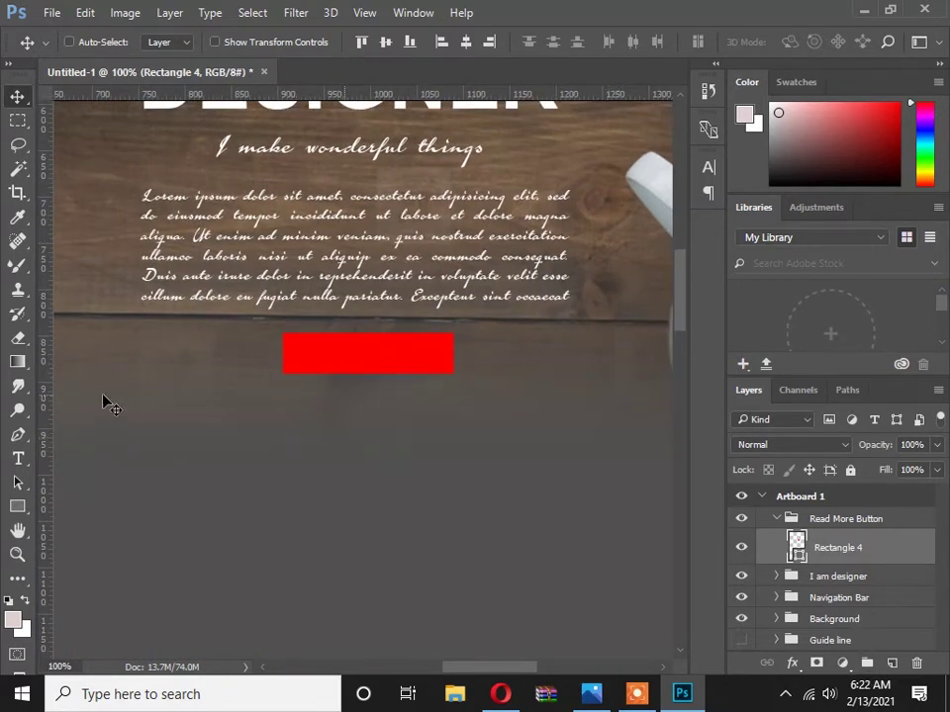
Add the text "READ MORE" on the red button rectangle.
click(17, 458)
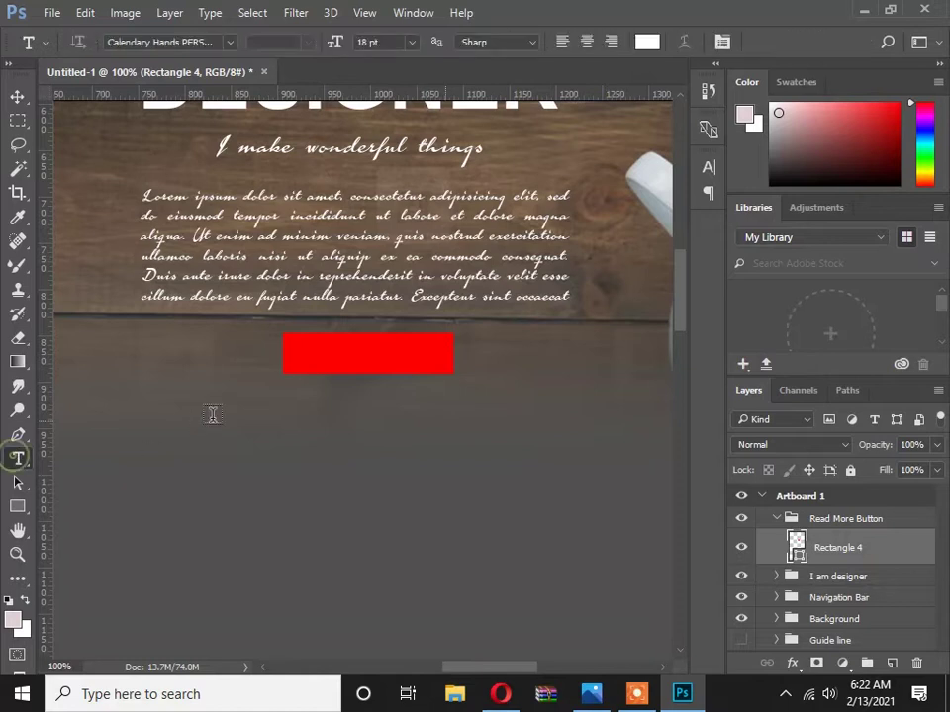
click(318, 361)
text(READ MORE)
Set the whole READ MORE text to the Calibri font in white (ffffff).
key(ctrl+a)
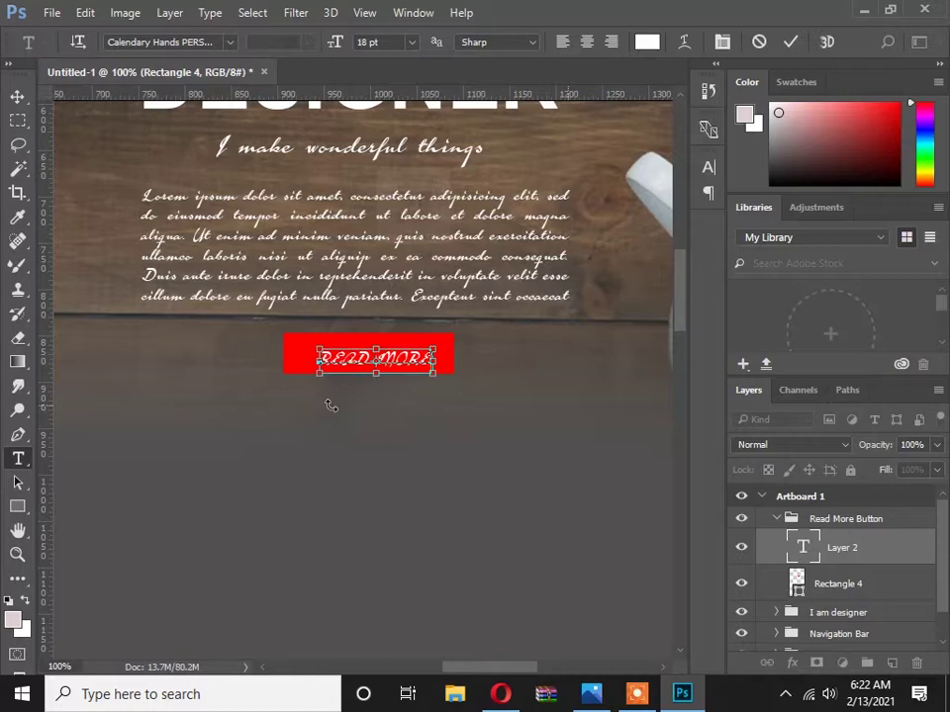
click(163, 42)
text(CALIB)
key(Return)
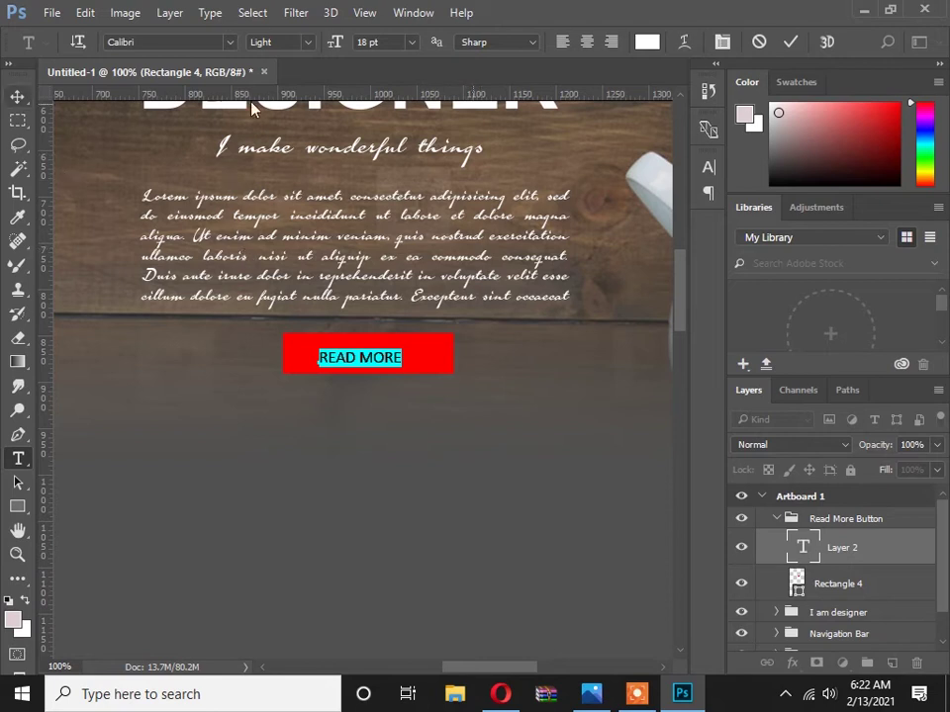
click(647, 42)
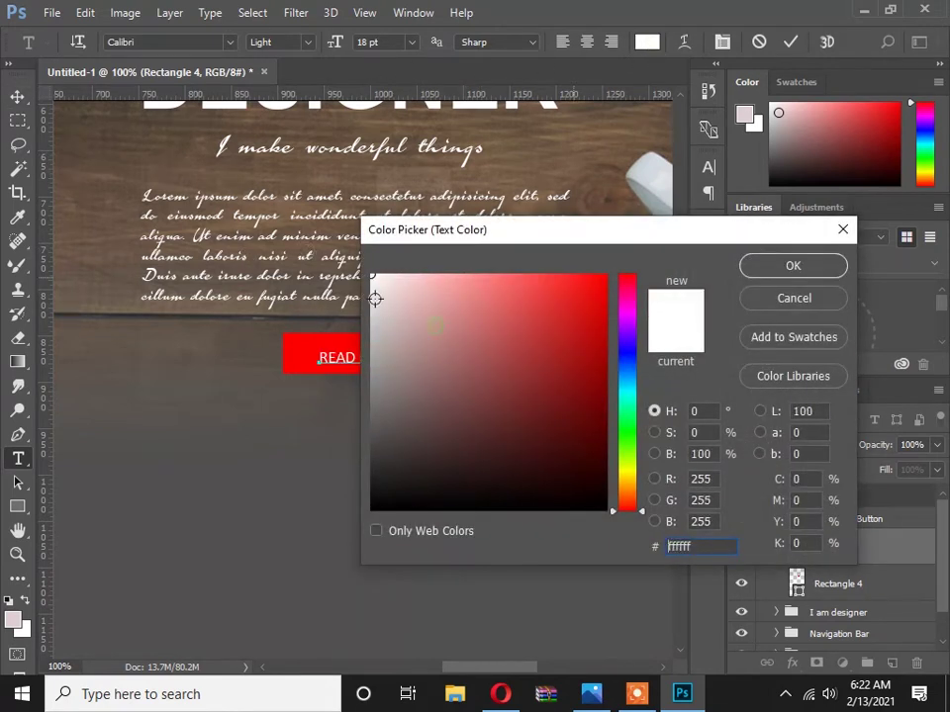
click(760, 267)
click(18, 96)
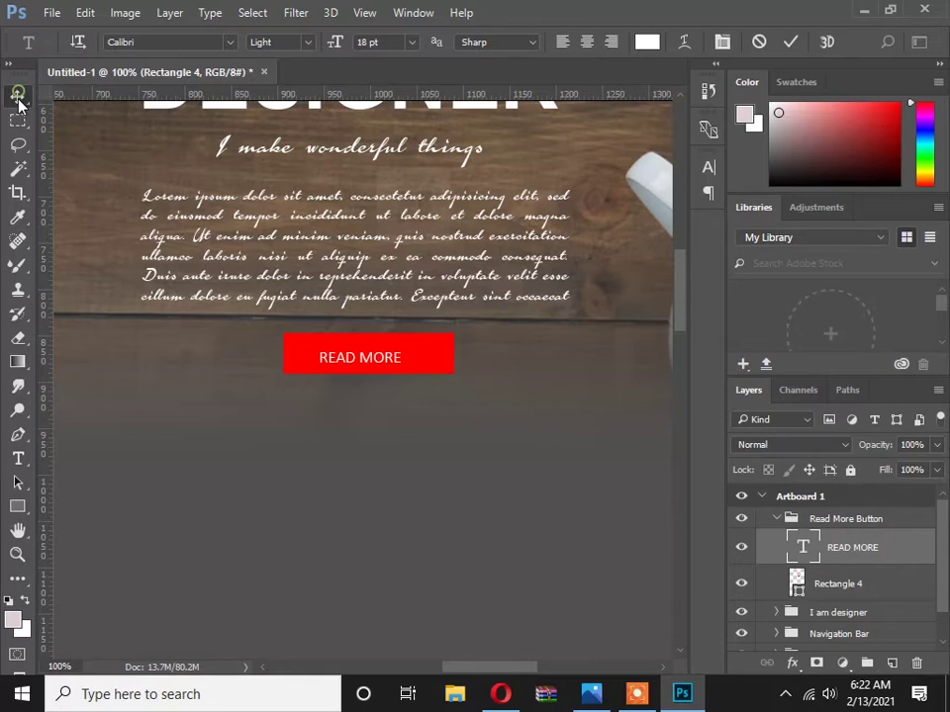
Scale the READ MORE text up proportionally to 108% about its centre.
ctrl+click(382, 370)
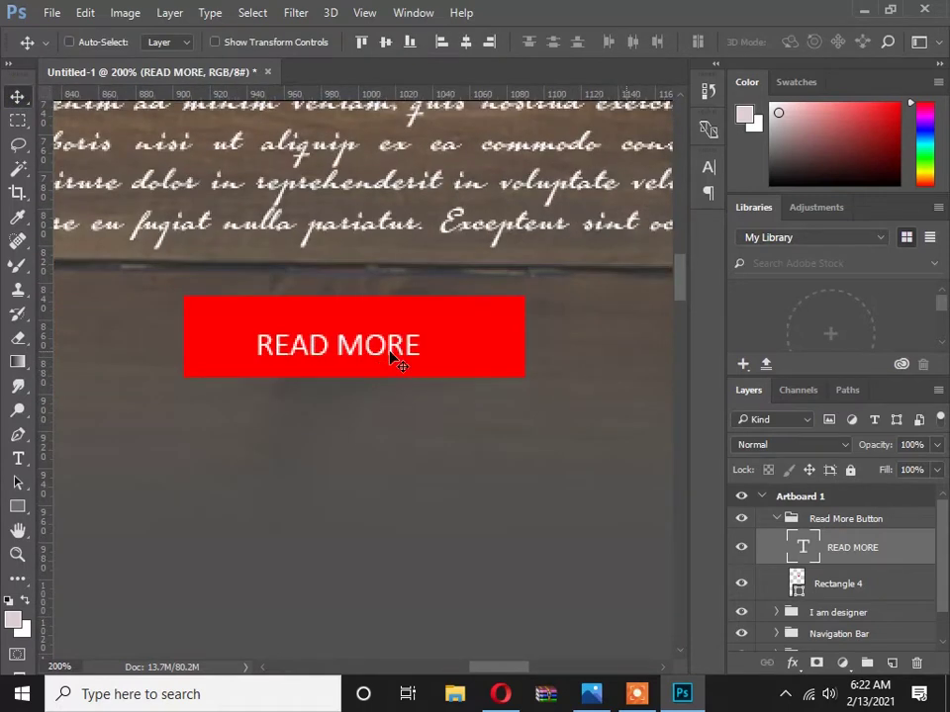
key(ctrl+t)
drag(420, 368, 425, 367)
key(Return)
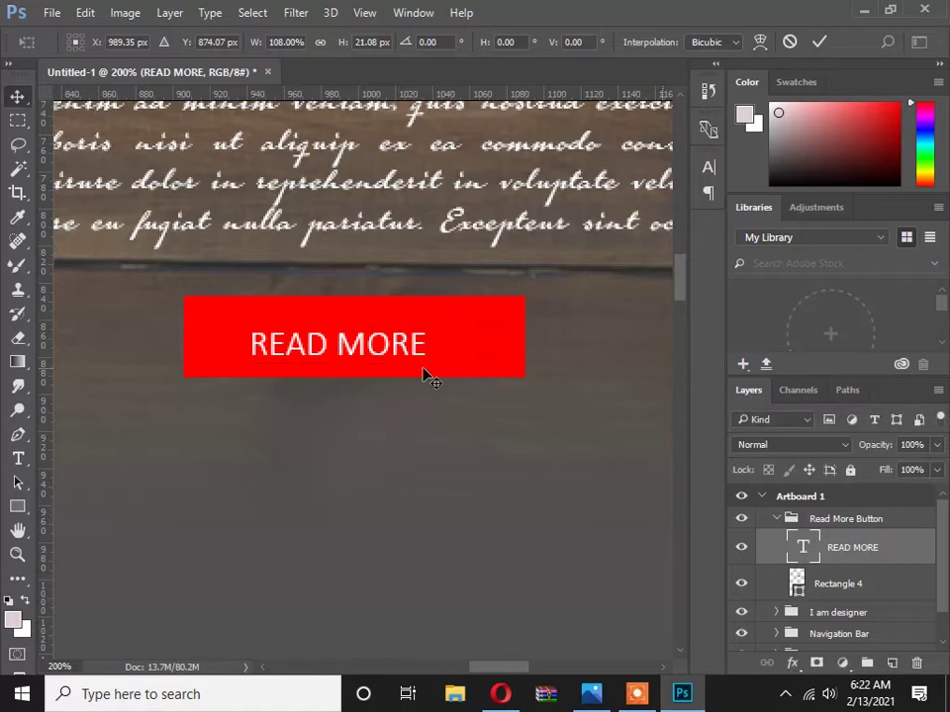
Change the font style of the whole READ MORE text to Bold.
key(t)
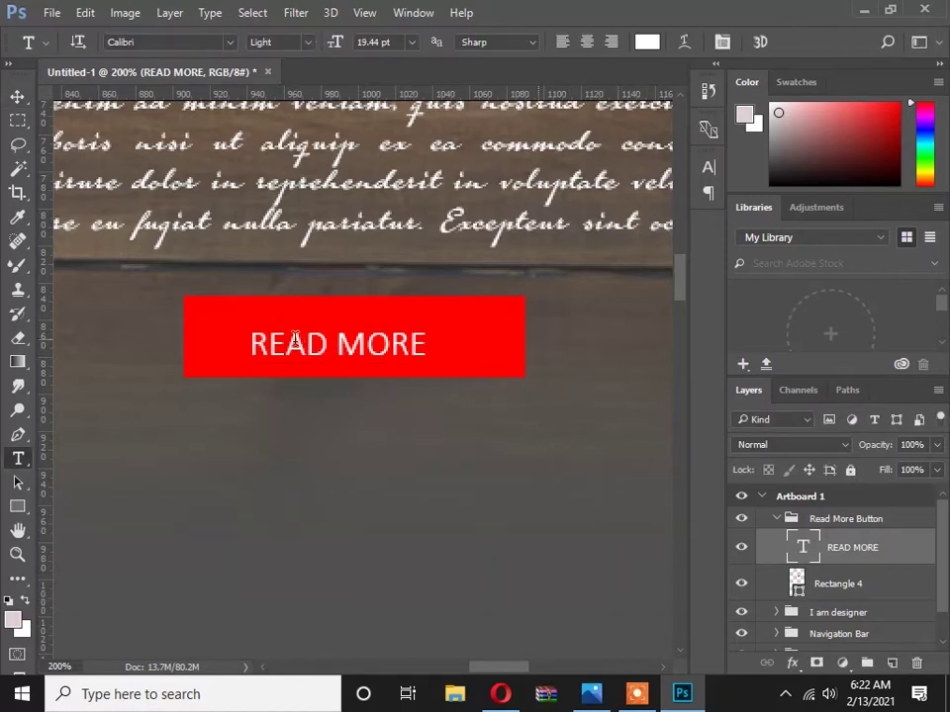
click(316, 354)
key(ctrl+a)
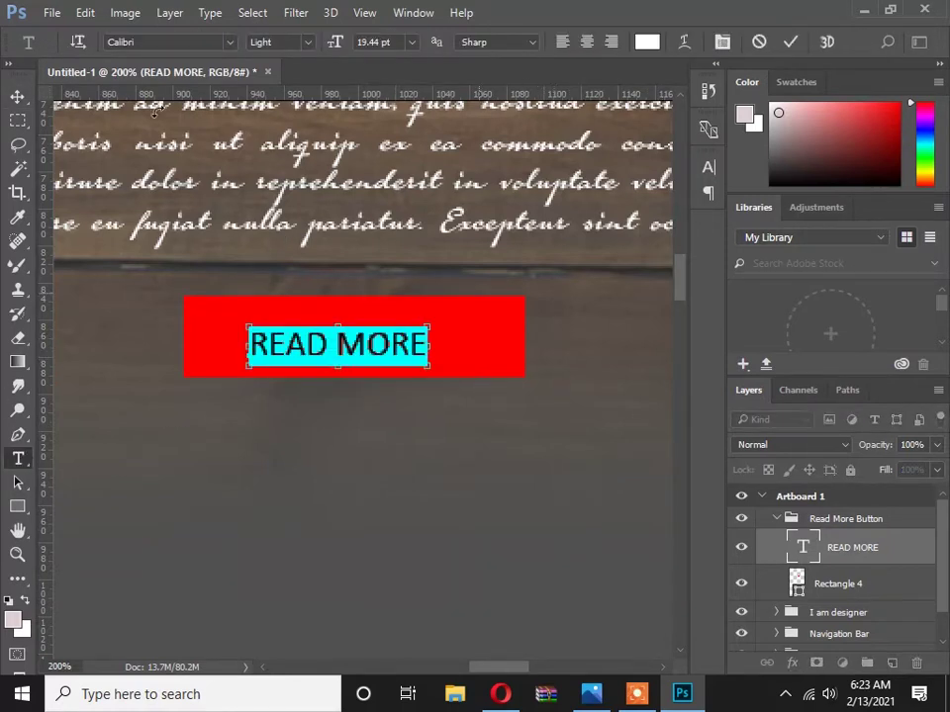
click(307, 42)
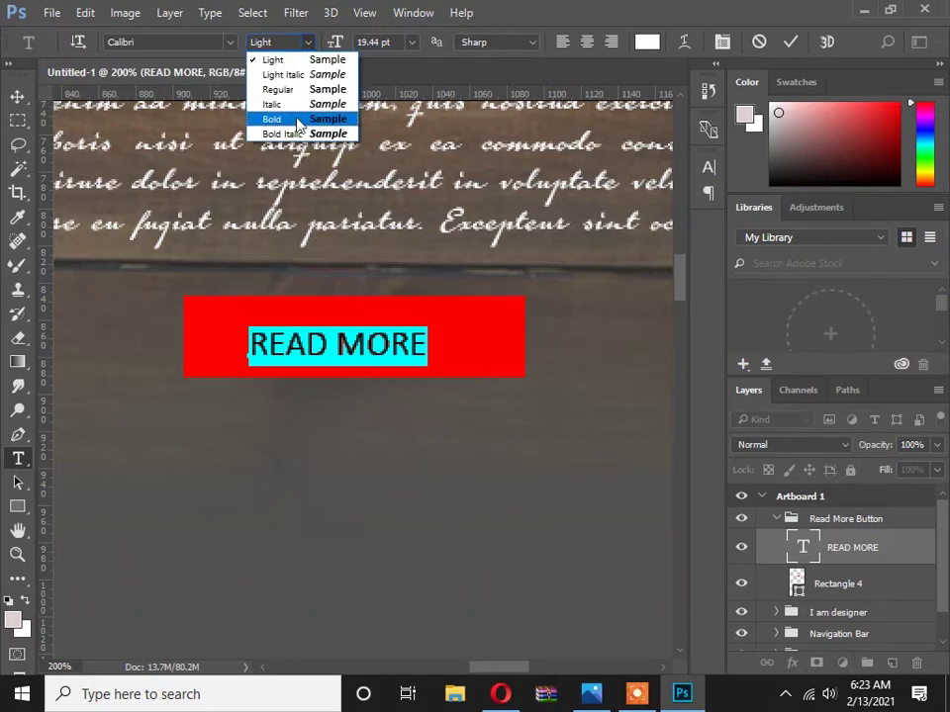
click(276, 118)
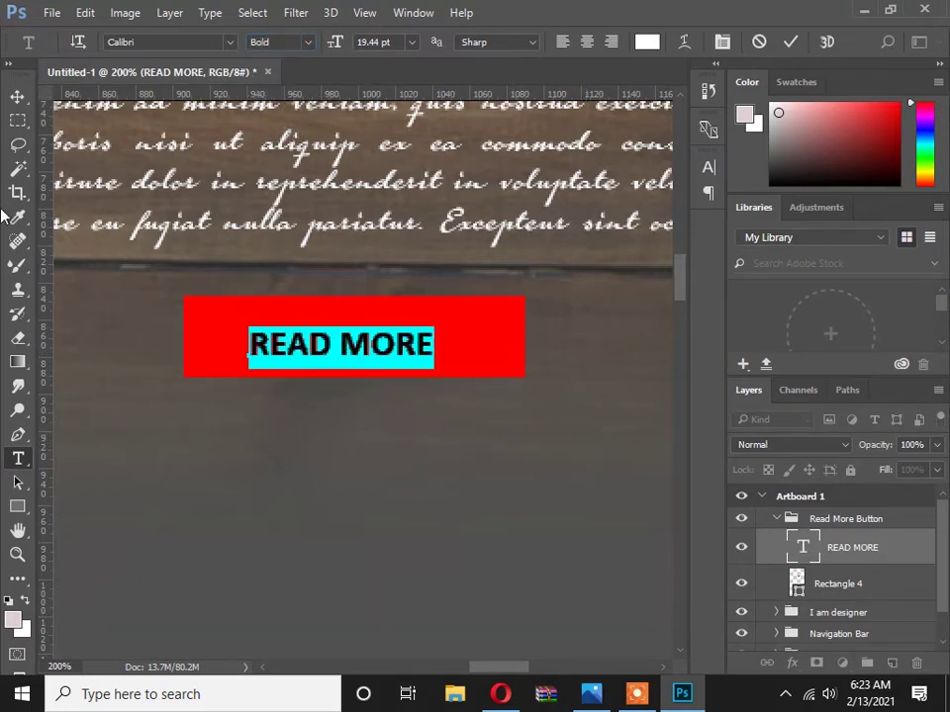
click(18, 96)
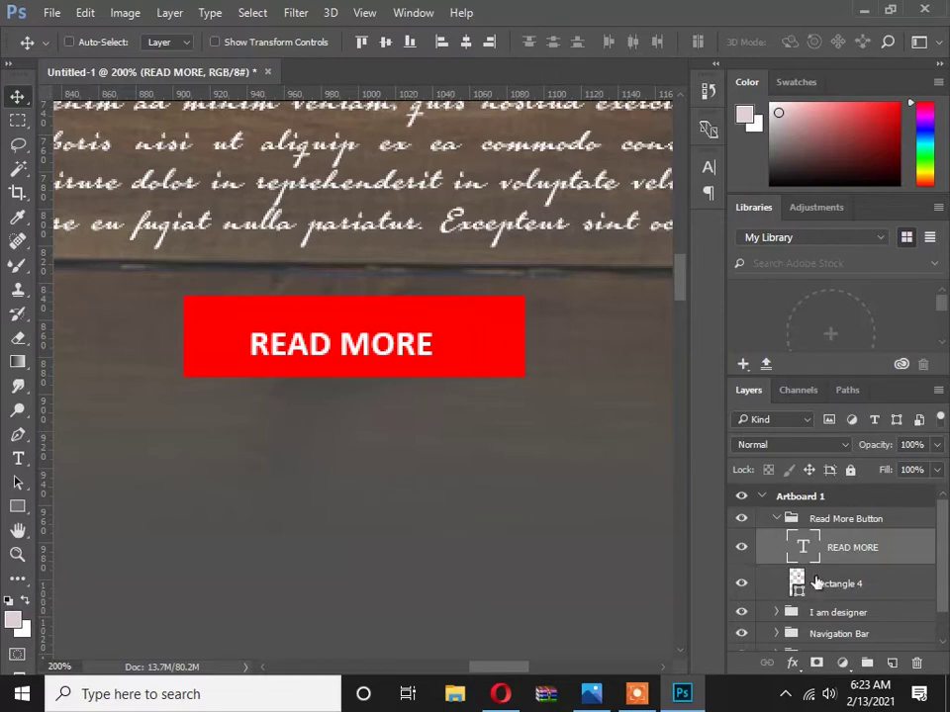
Centre the READ MORE text horizontally and vertically on the red rectangle using its outline as a selection, and clear the selection.
ctrl+click(797, 586)
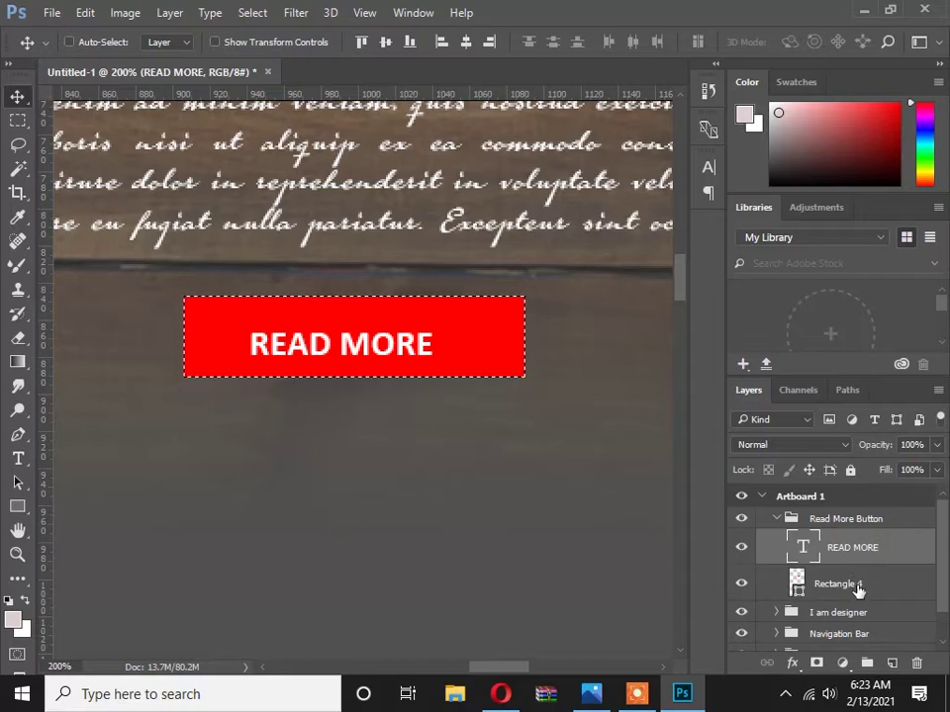
click(465, 43)
click(386, 43)
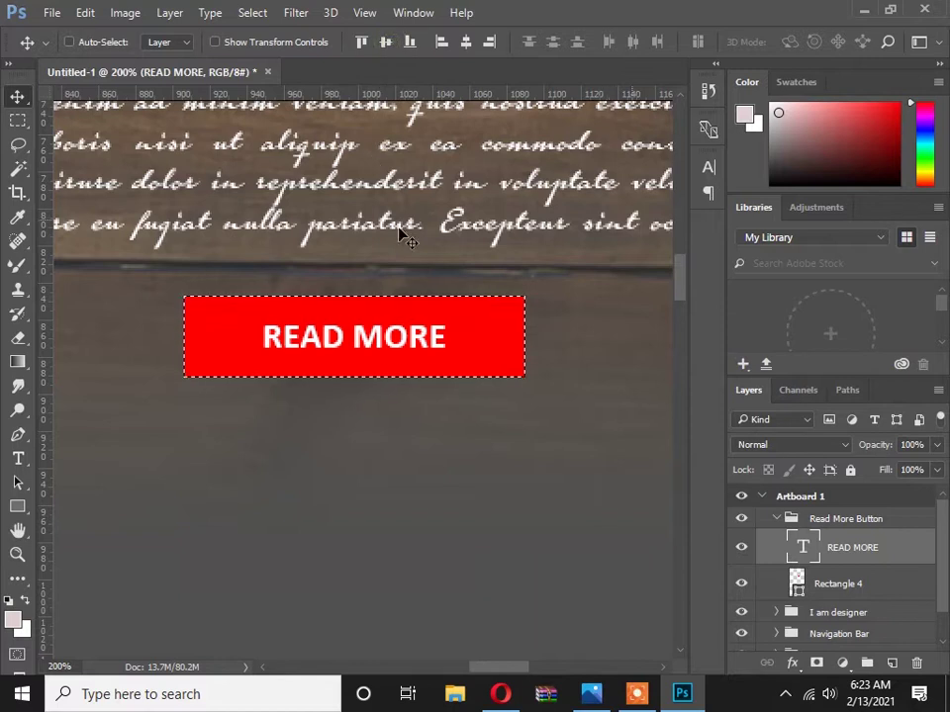
click(252, 12)
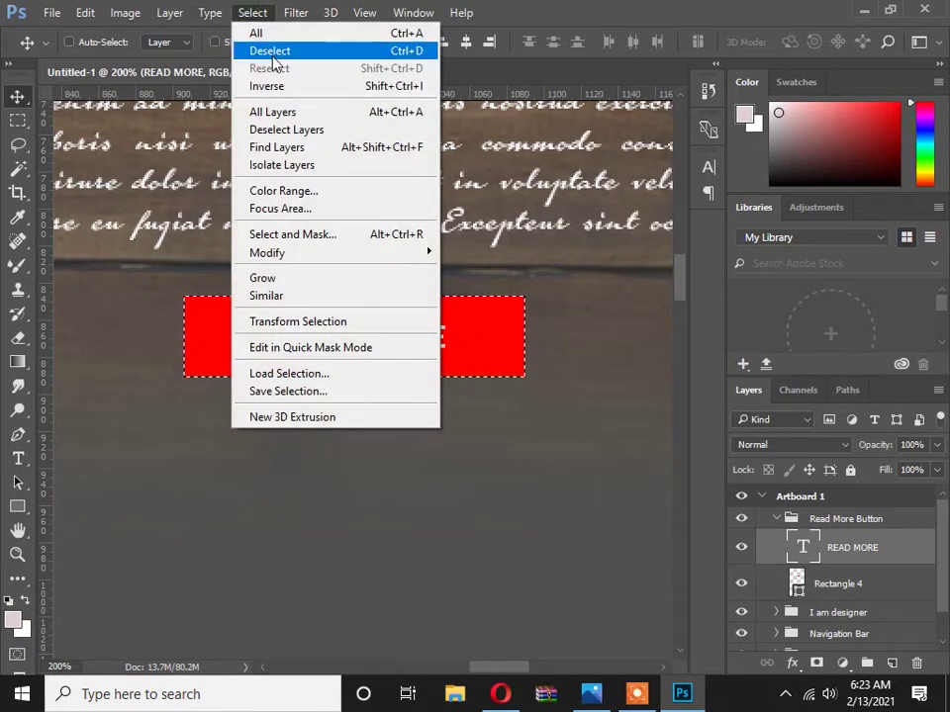
click(273, 56)
Save the document to the Desktop as wEBPAGE in Photoshop format, with Maximize Compatibility on.
key(ctrl+shift+s)
text(D)
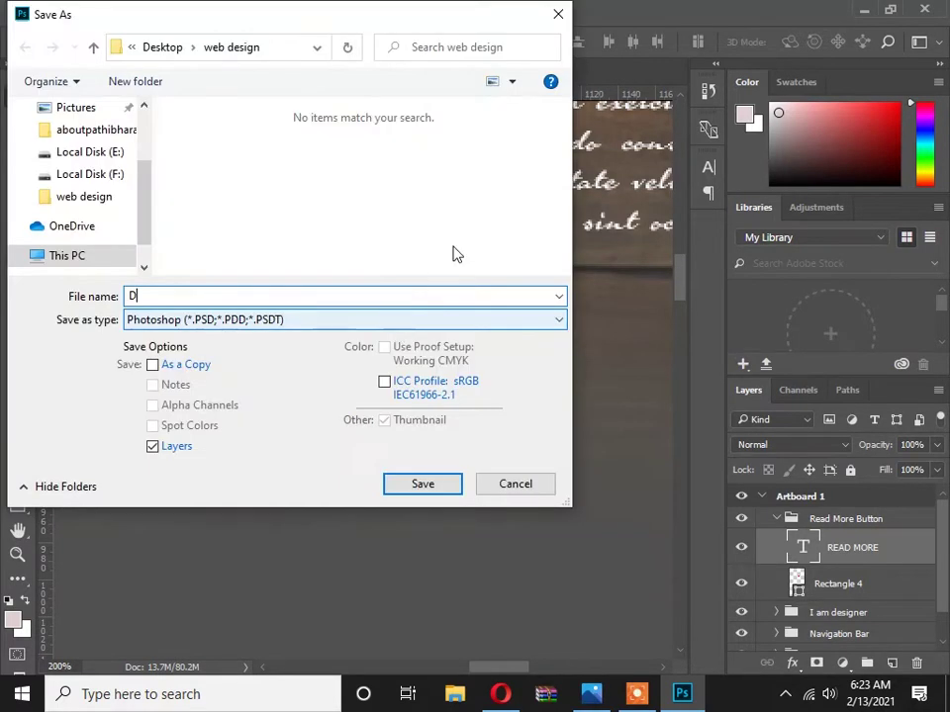
double_click(193, 296)
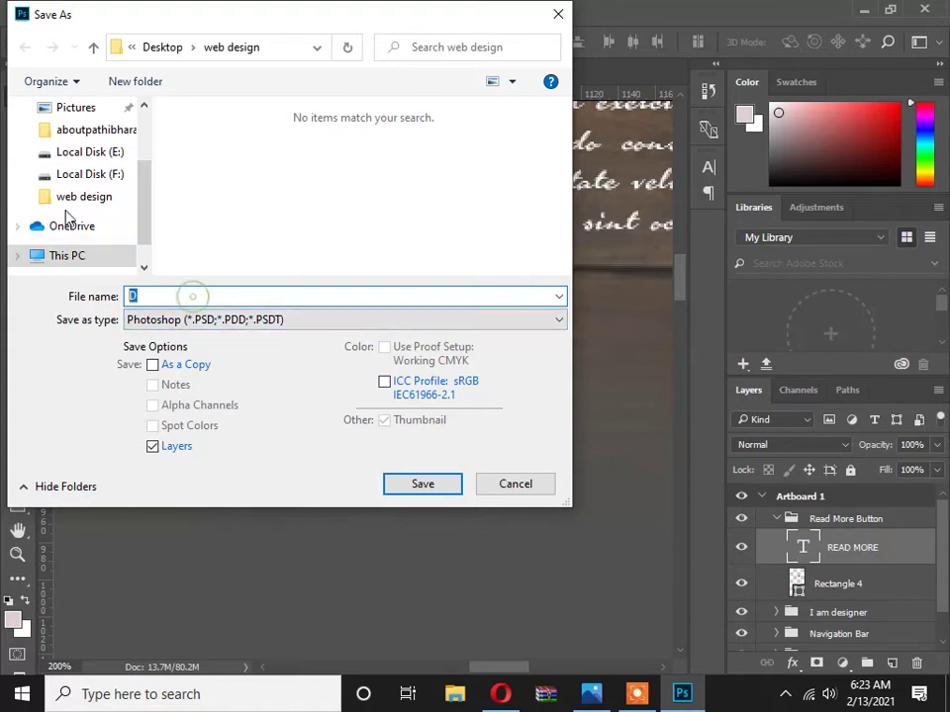
scroll(69, 198, up, 3)
click(78, 147)
double_click(243, 295)
text(weBPAG)
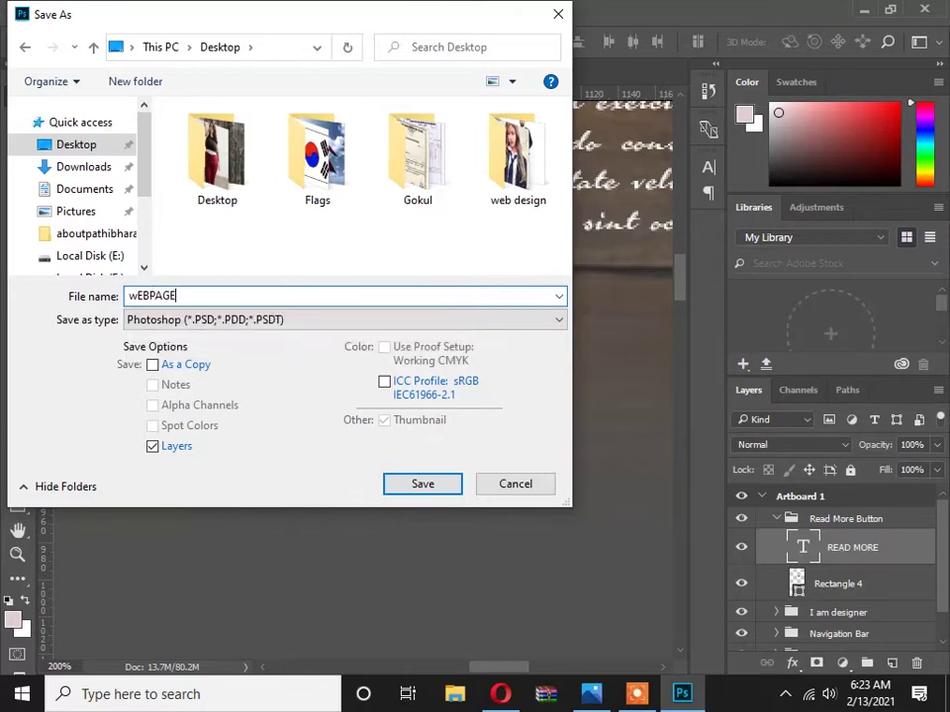
text(E)
key(Tab)
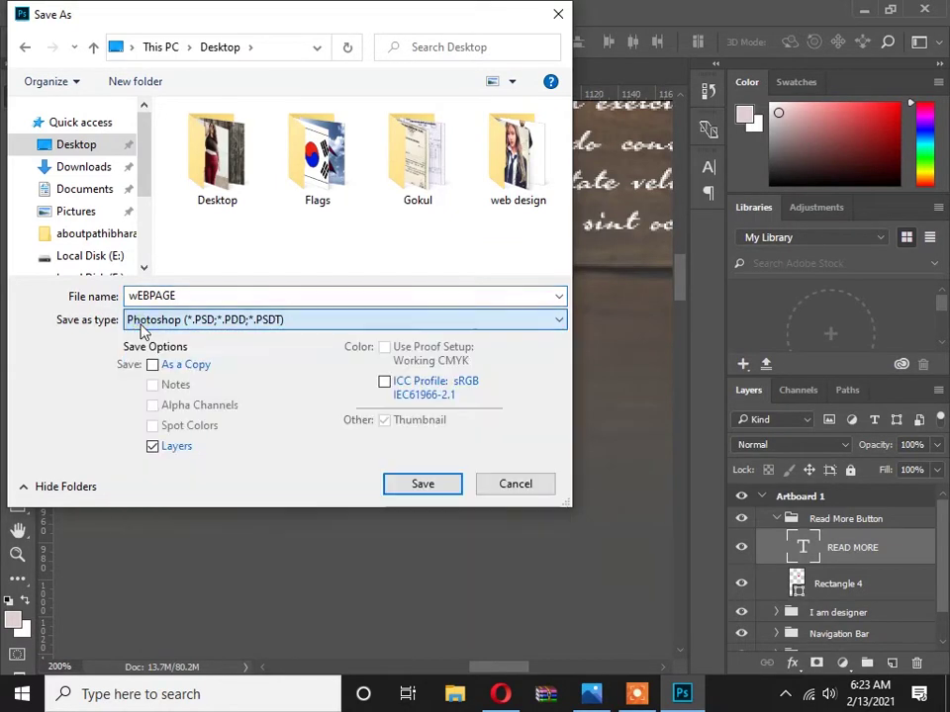
click(411, 485)
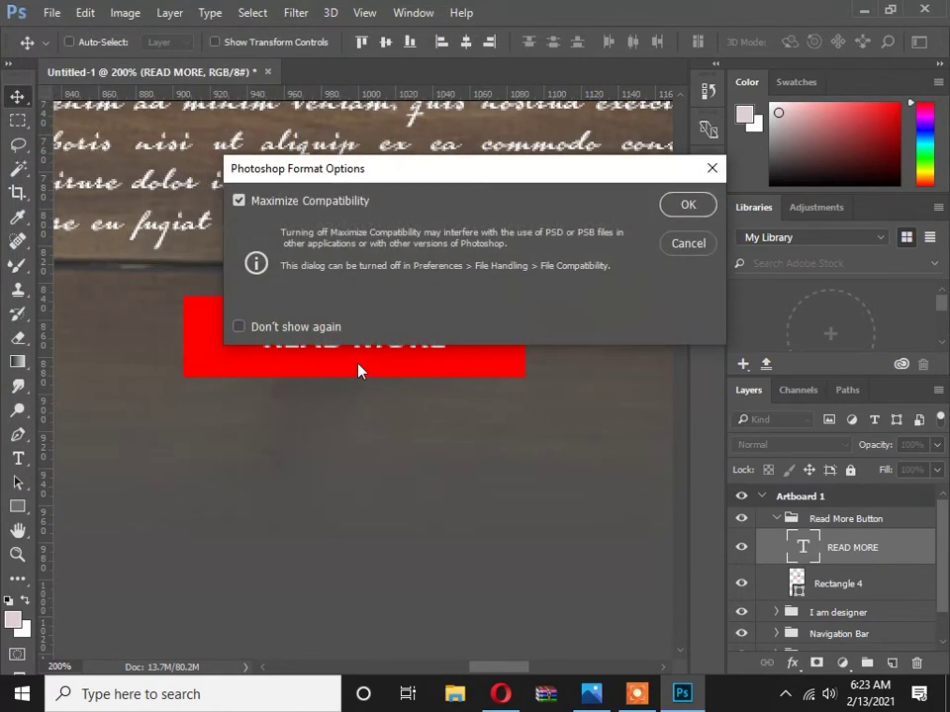
click(689, 205)
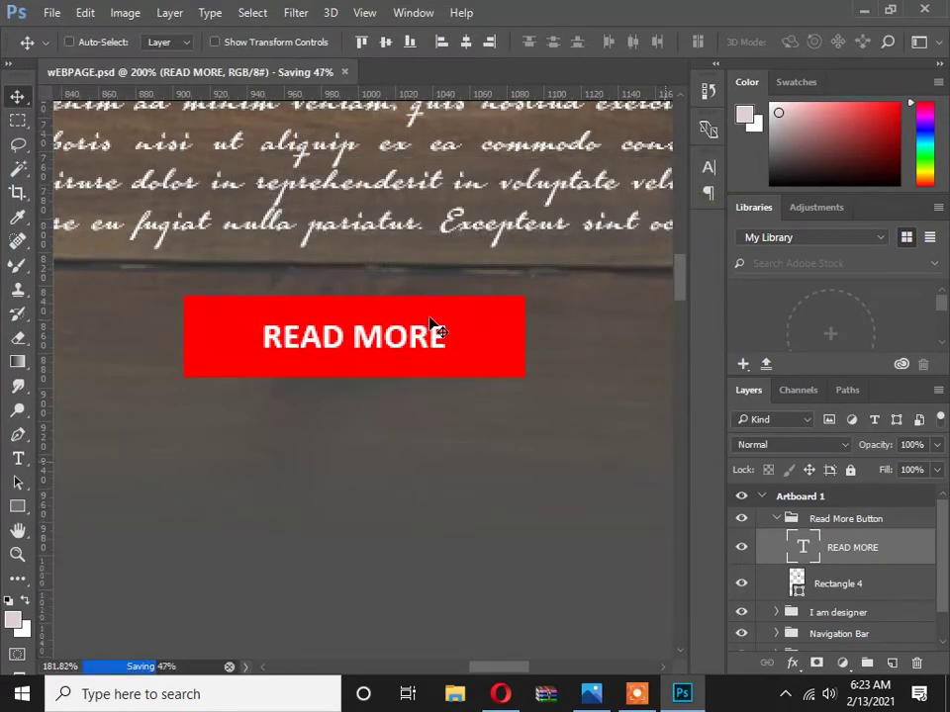
View the hero section at a smaller scale and compare it with the reference design in Photos, including the section below the button.
scroll(435, 322, down, 3)
scroll(430, 323, down, 6)
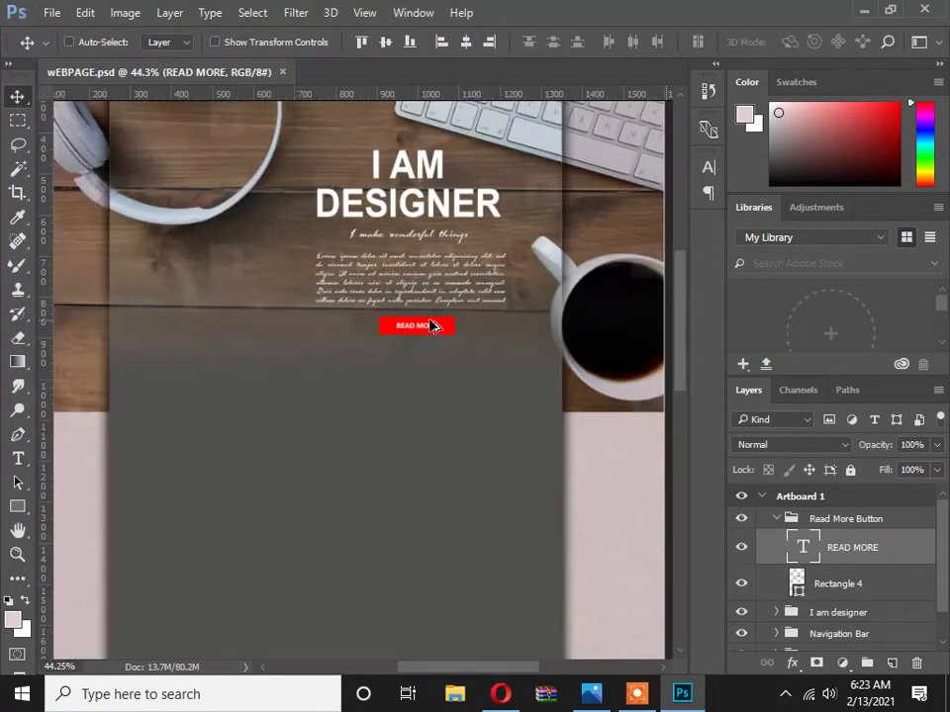
key(alt+Tab)
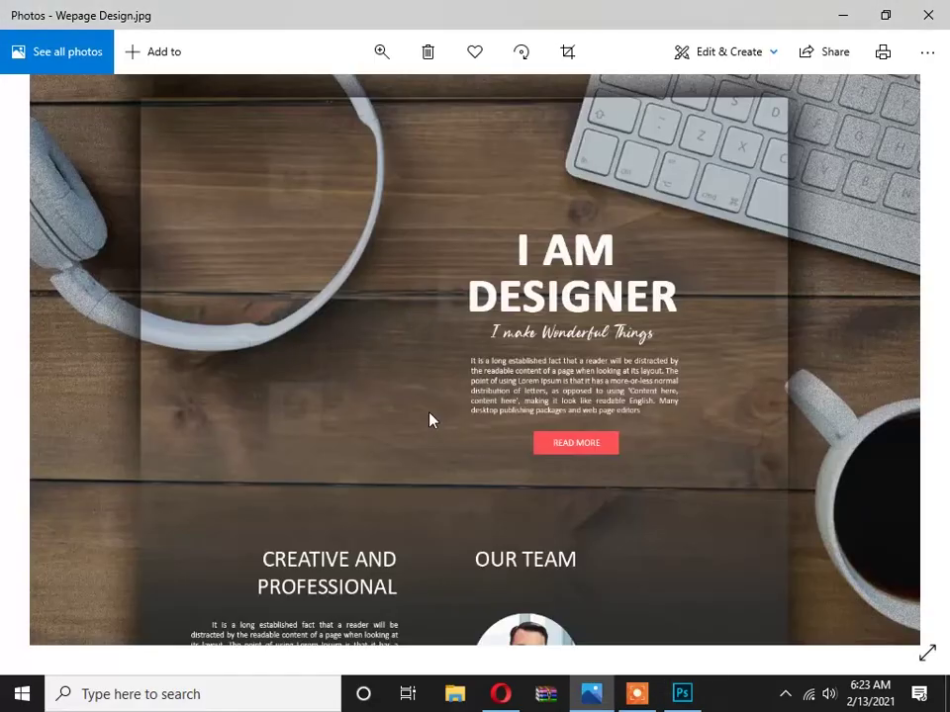
scroll(435, 259, down, 5)
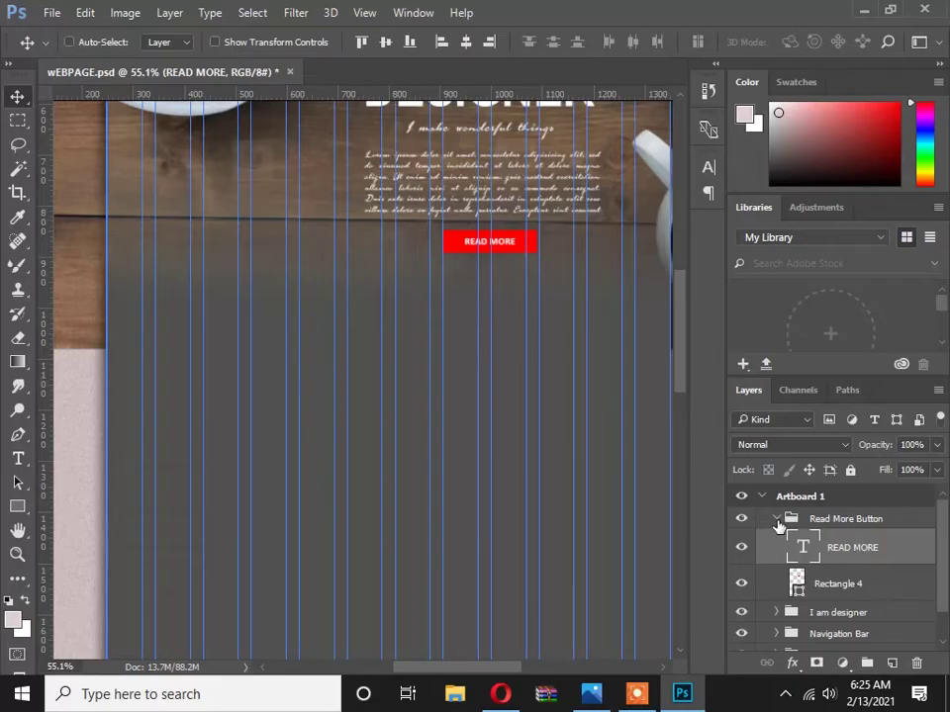
Collapse the Read More Button group and create a new empty layer above all groups in Artboard 1.
click(782, 522)
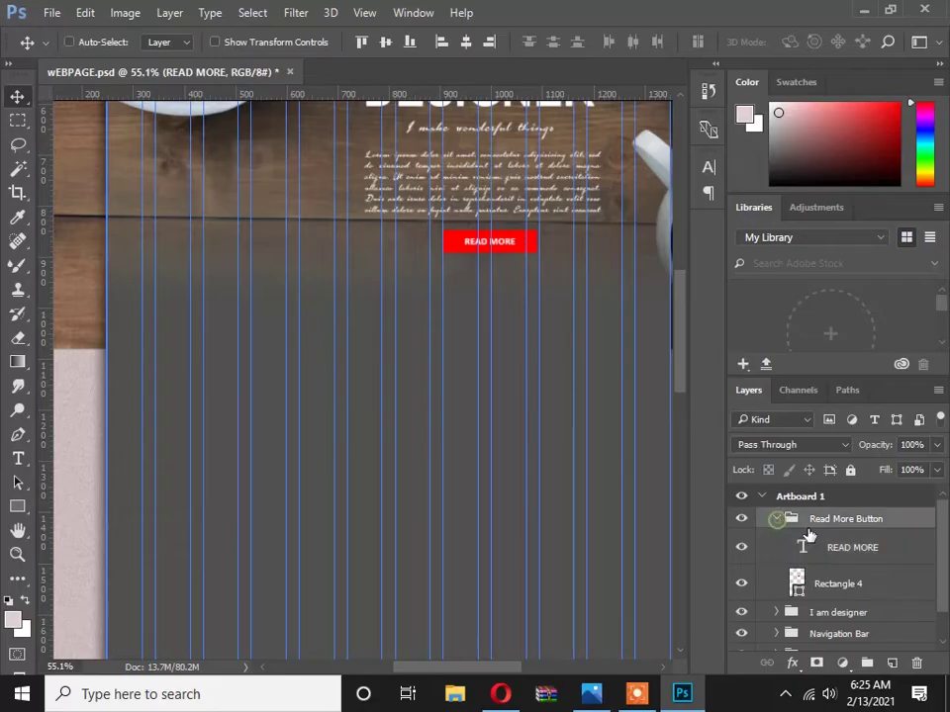
click(776, 518)
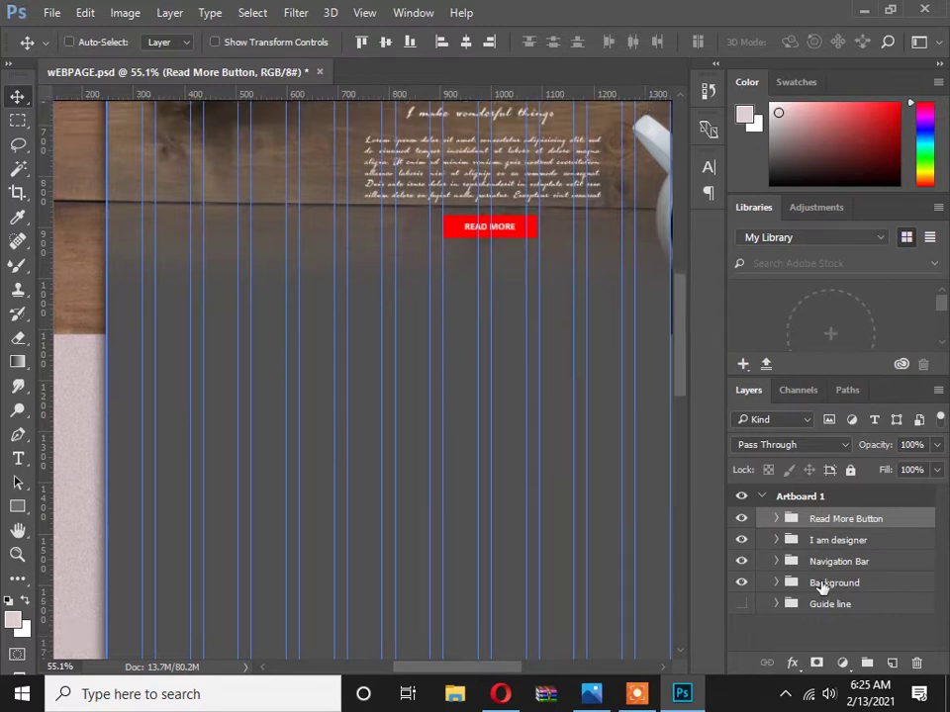
click(846, 640)
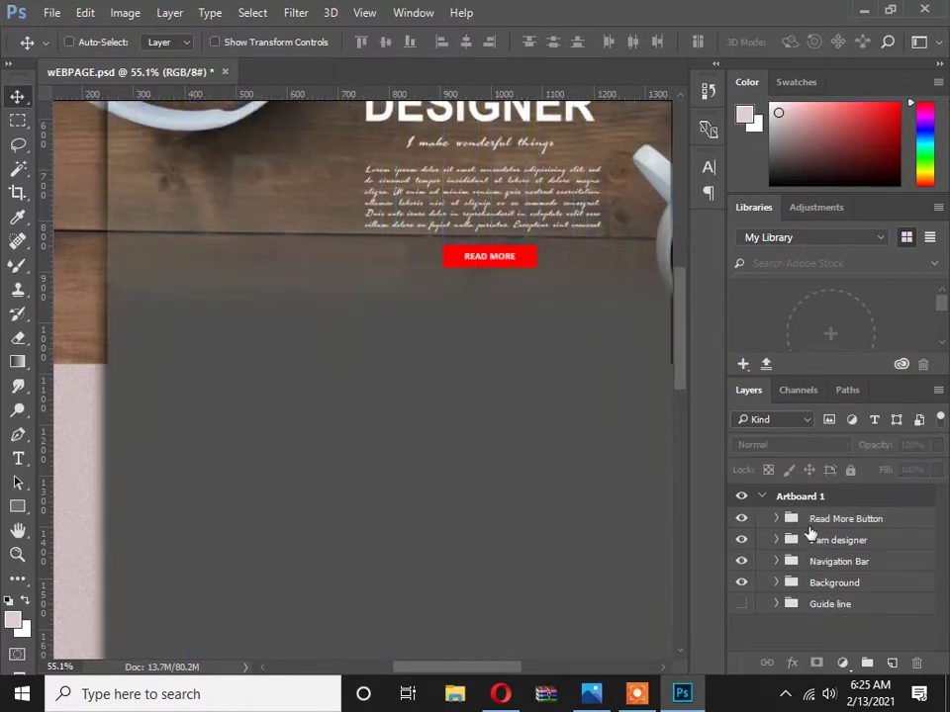
click(841, 518)
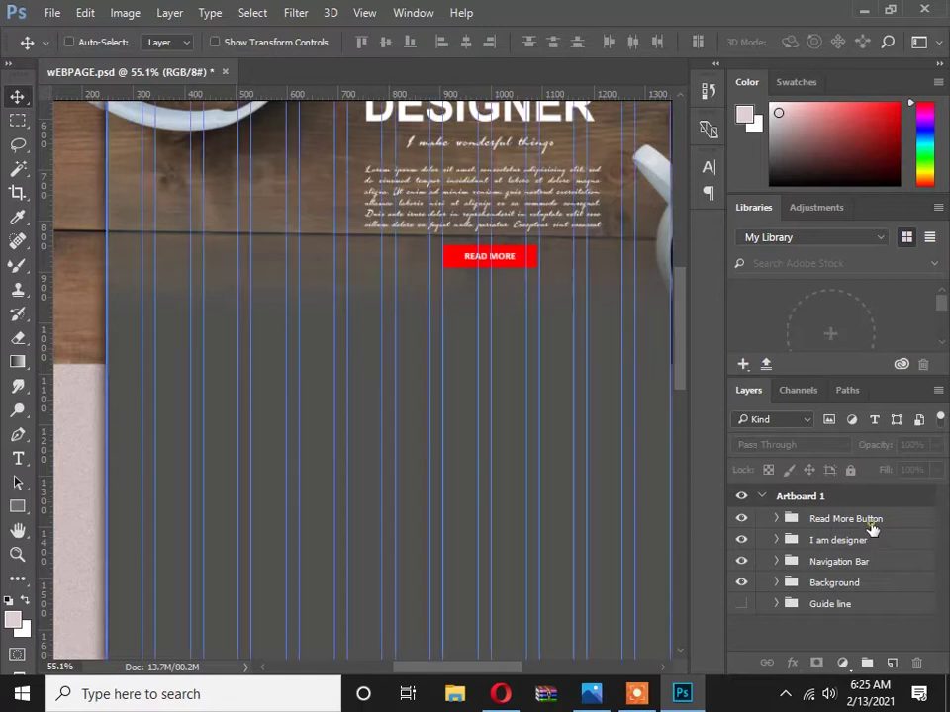
click(891, 663)
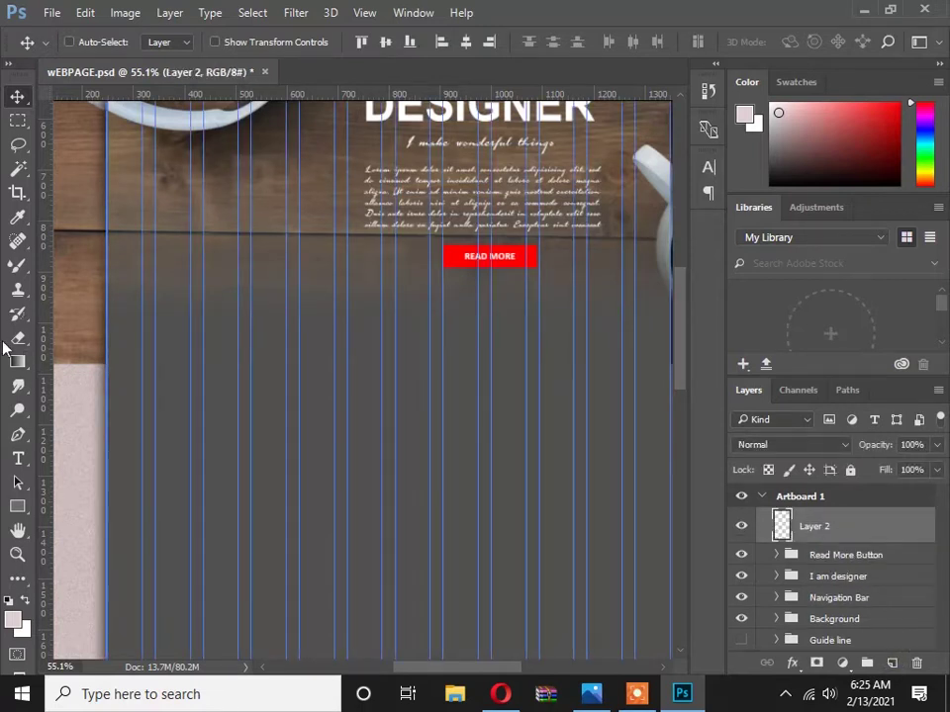
Add the heading "CREATIVE AND PROFESSIONAL" below the hero section, breaking the line after "AND", and select all its text.
click(18, 458)
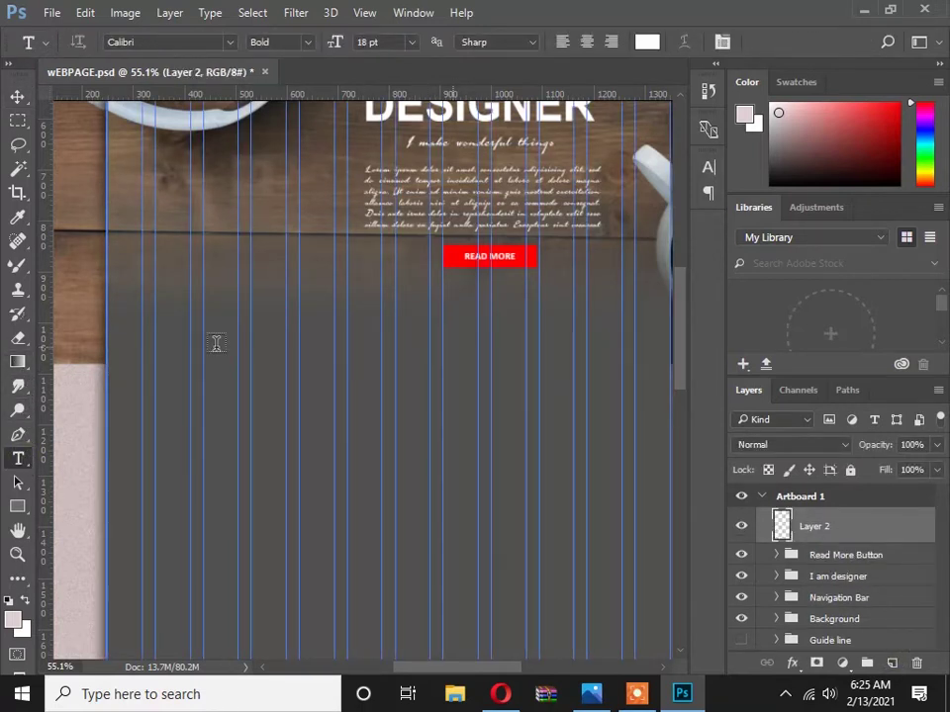
click(216, 346)
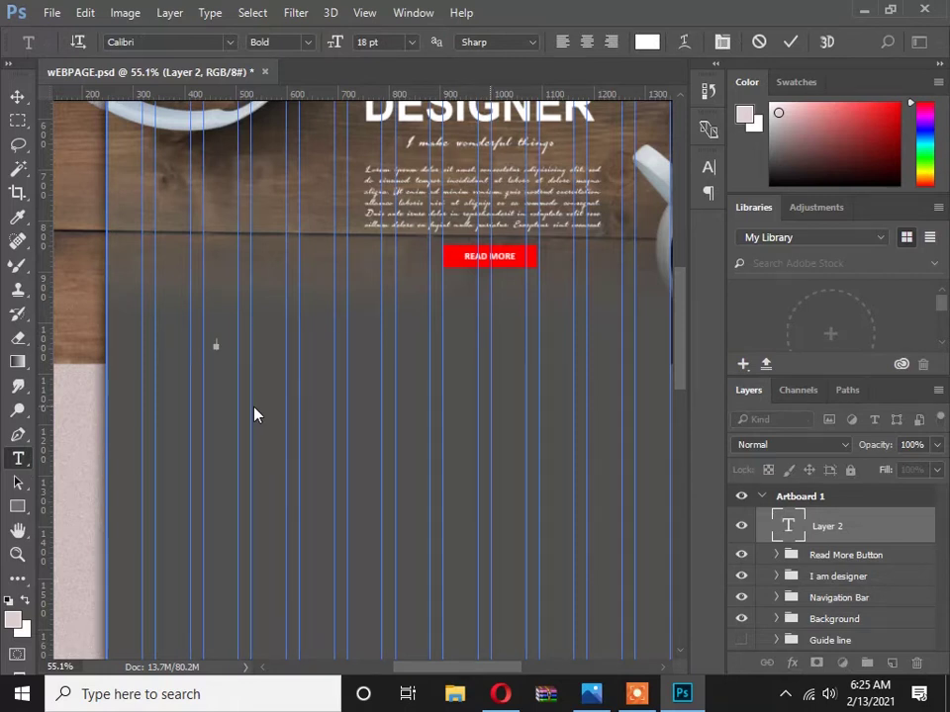
text(CREATIVE AND PROFESSIONAL)
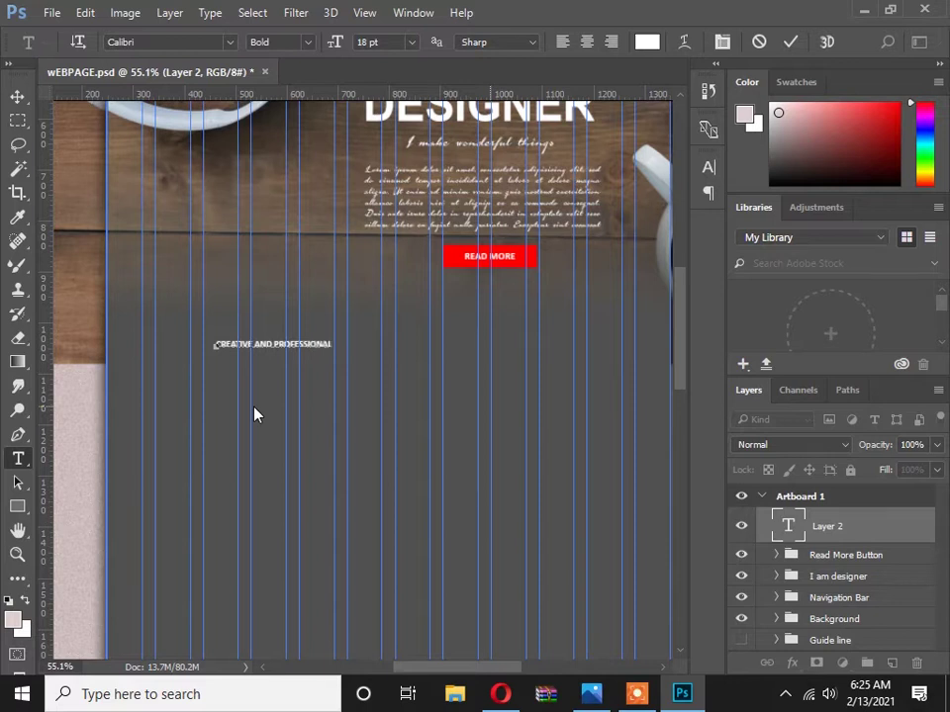
scroll(266, 362, up, 2)
click(282, 339)
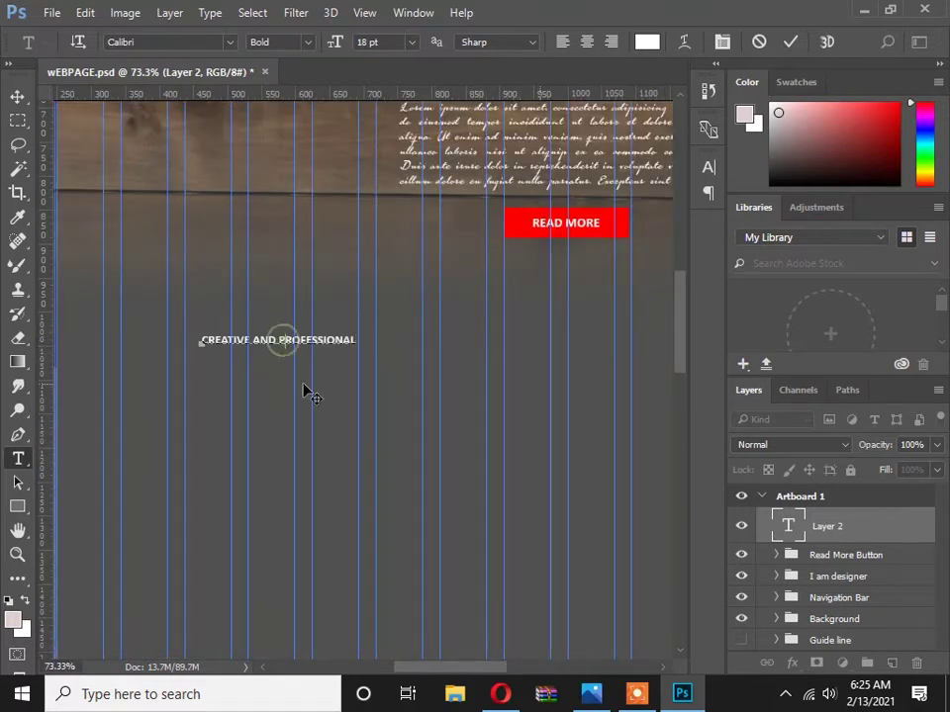
key(Return)
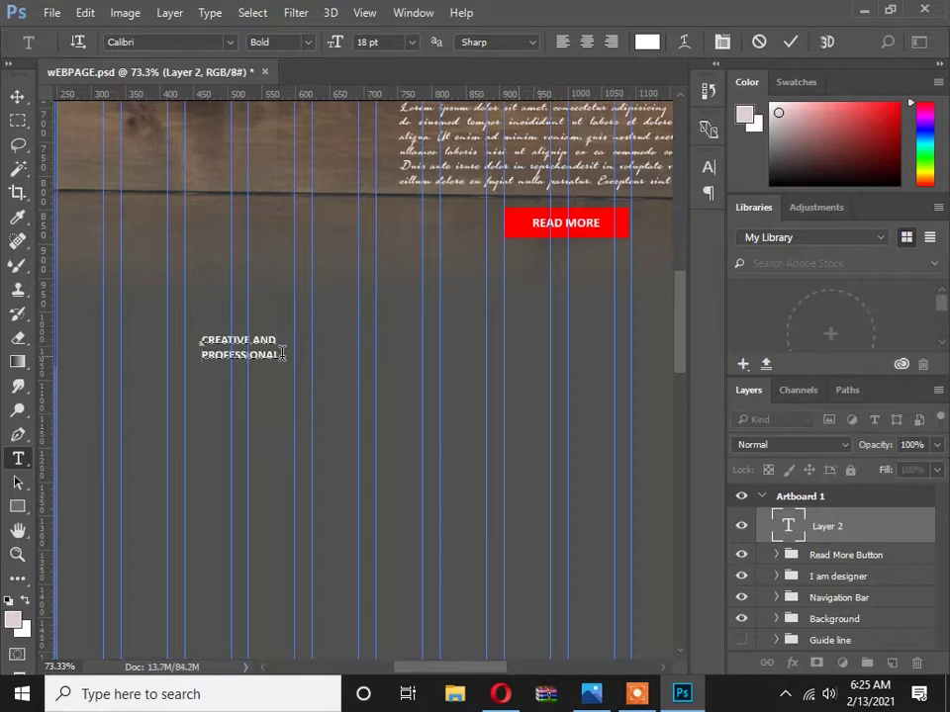
key(ctrl+a)
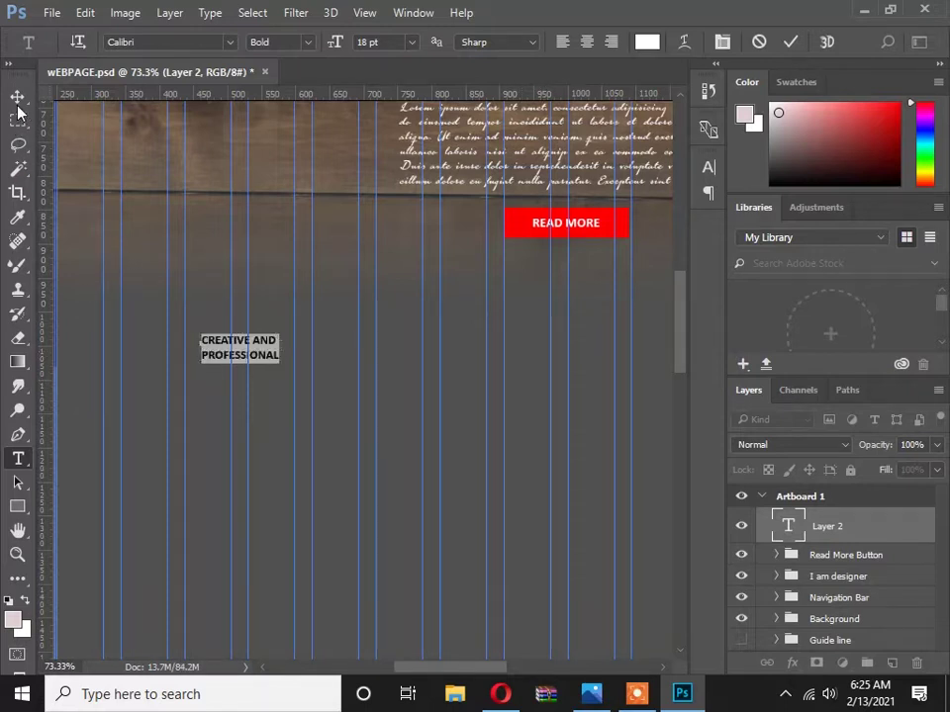
Commit the heading text and scale it up proportionally to about 188% of its size.
click(18, 96)
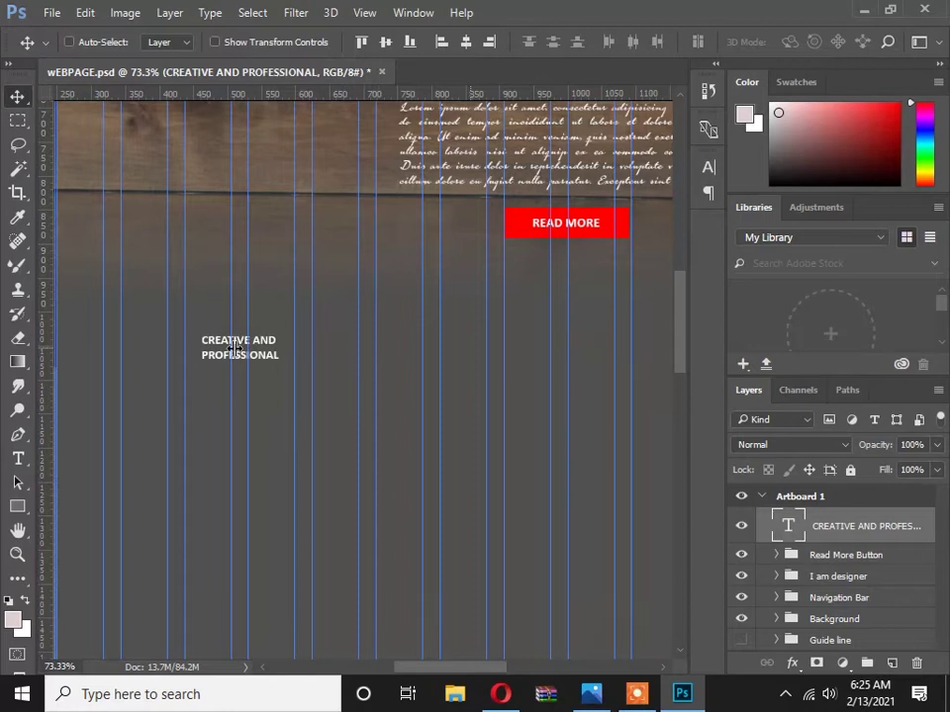
key(ctrl+t)
drag(278, 364, 313, 375)
key(Return)
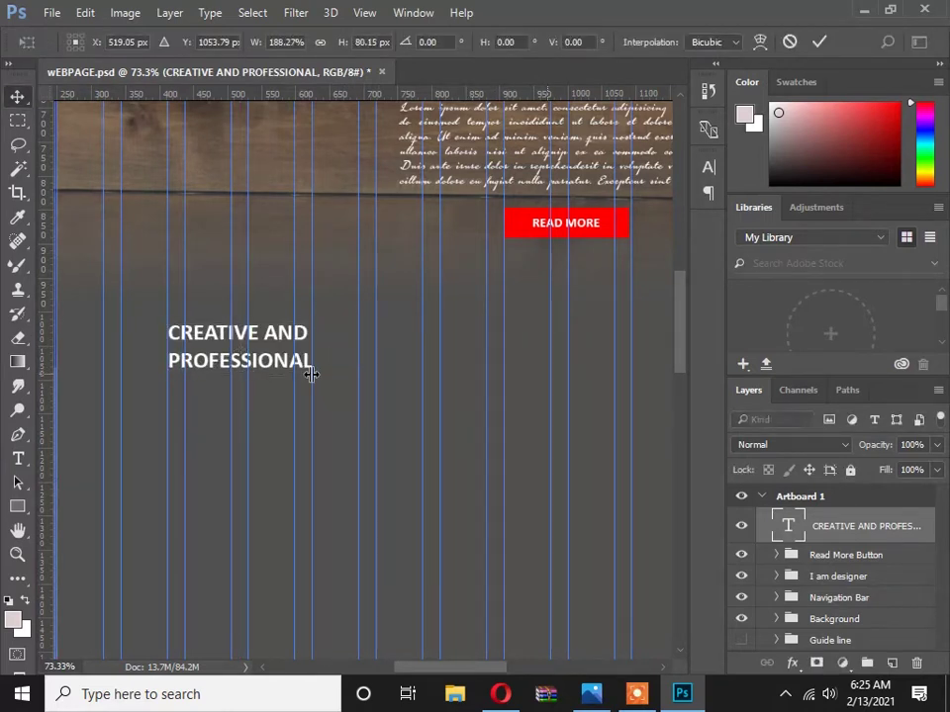
Right-align the heading's two lines, move it up closer beneath the hero section, and check it against the reference design in Photos.
click(17, 458)
click(207, 332)
key(ctrl+a)
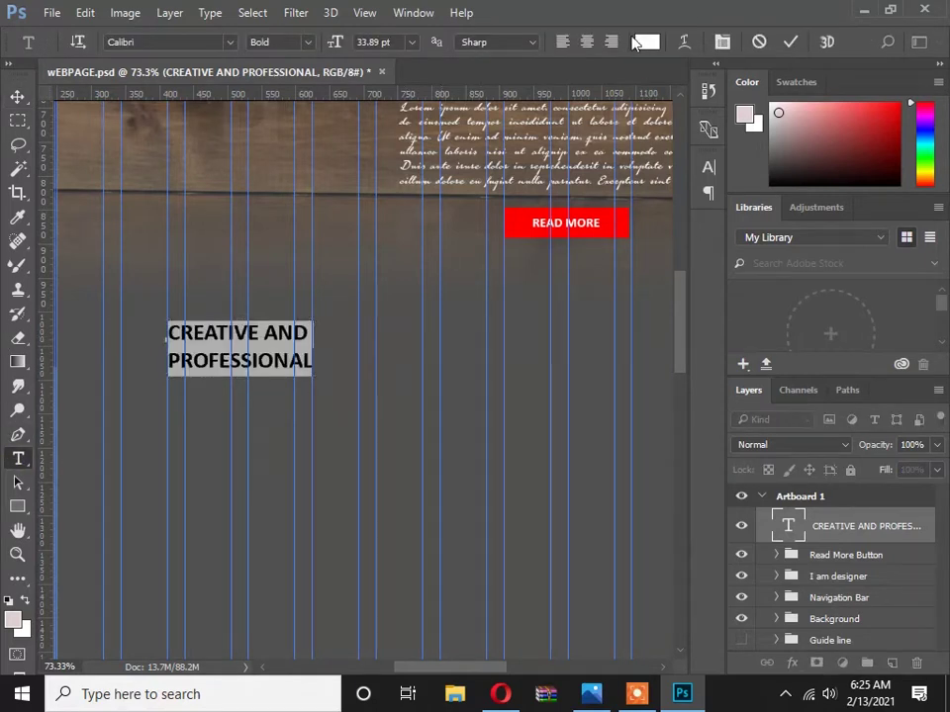
click(612, 42)
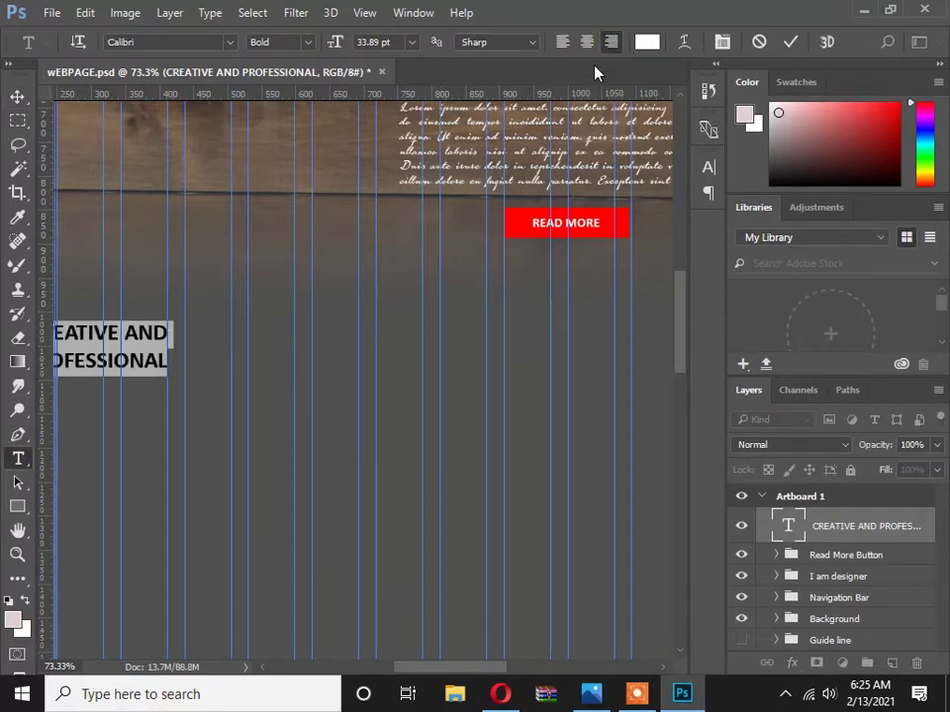
click(17, 94)
drag(159, 351, 329, 292)
key(alt+Tab)
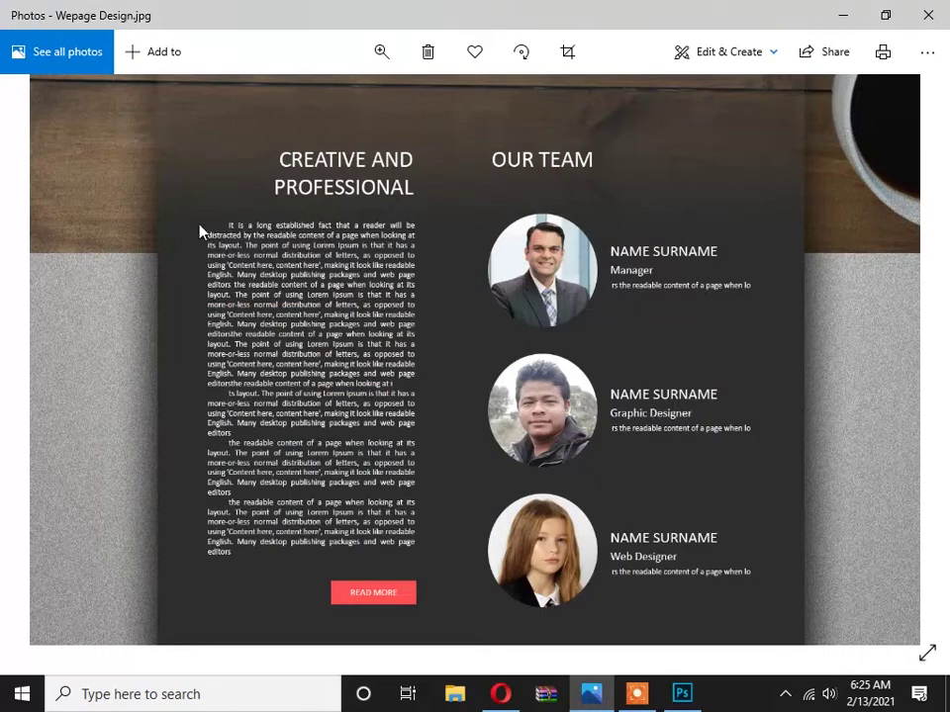
Create an 18 pt Calibri Bold paragraph text box between the column guides below the heading and fill it with Lorem Ipsum.
drag(388, 345, 354, 425)
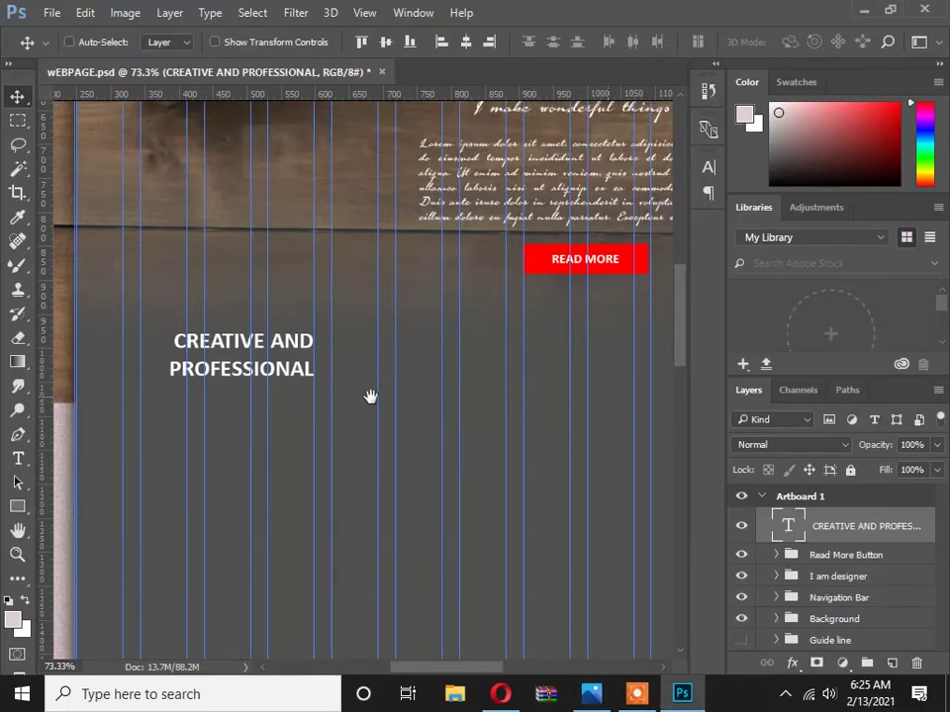
drag(352, 359, 361, 174)
scroll(360, 362, down, 1)
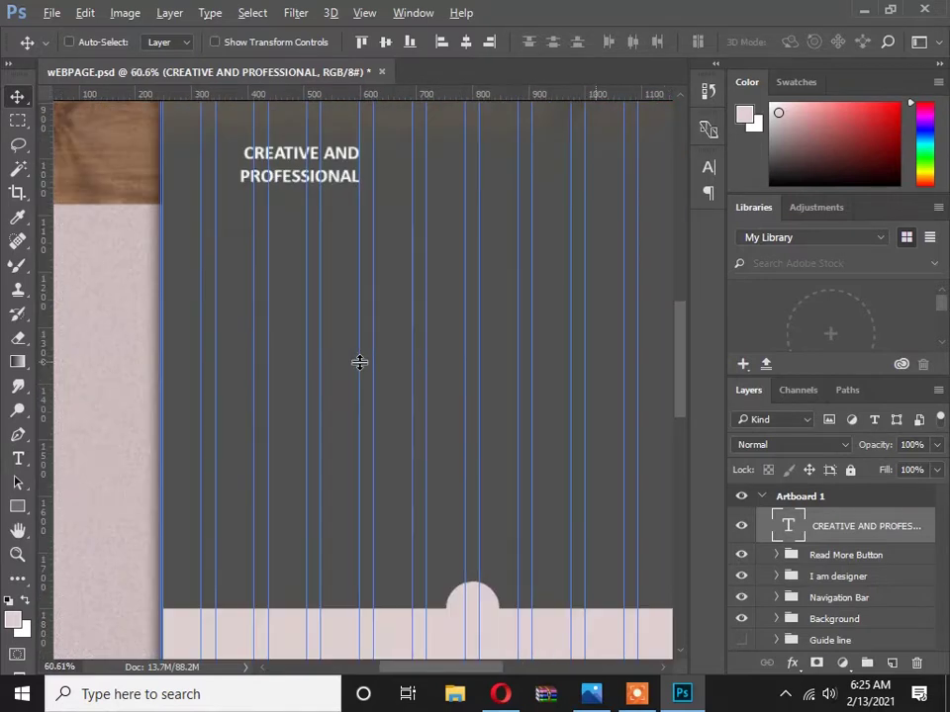
click(19, 460)
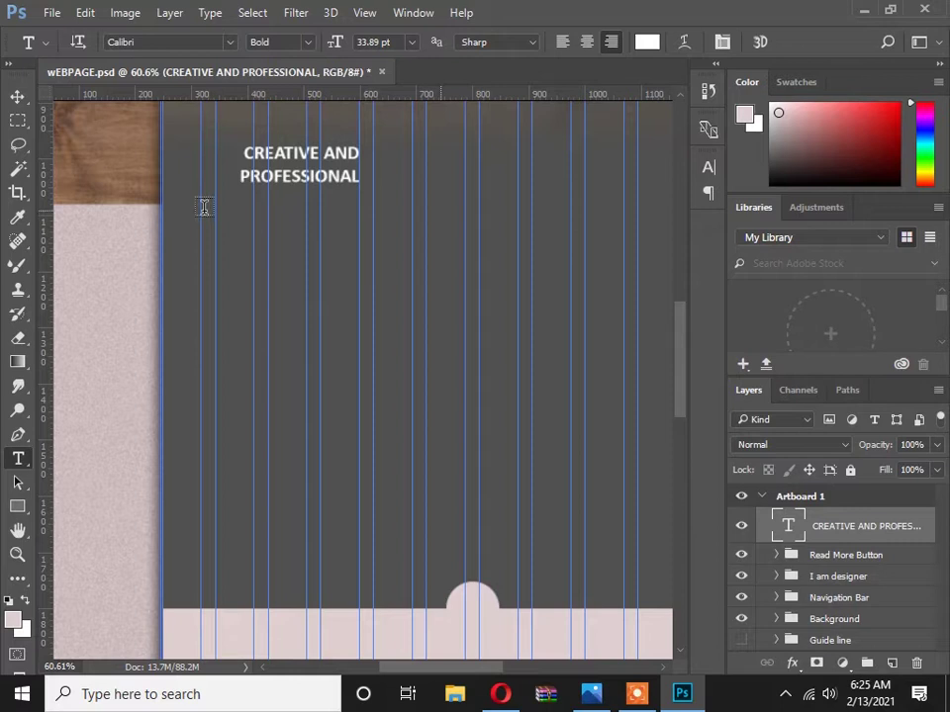
drag(203, 206, 410, 470)
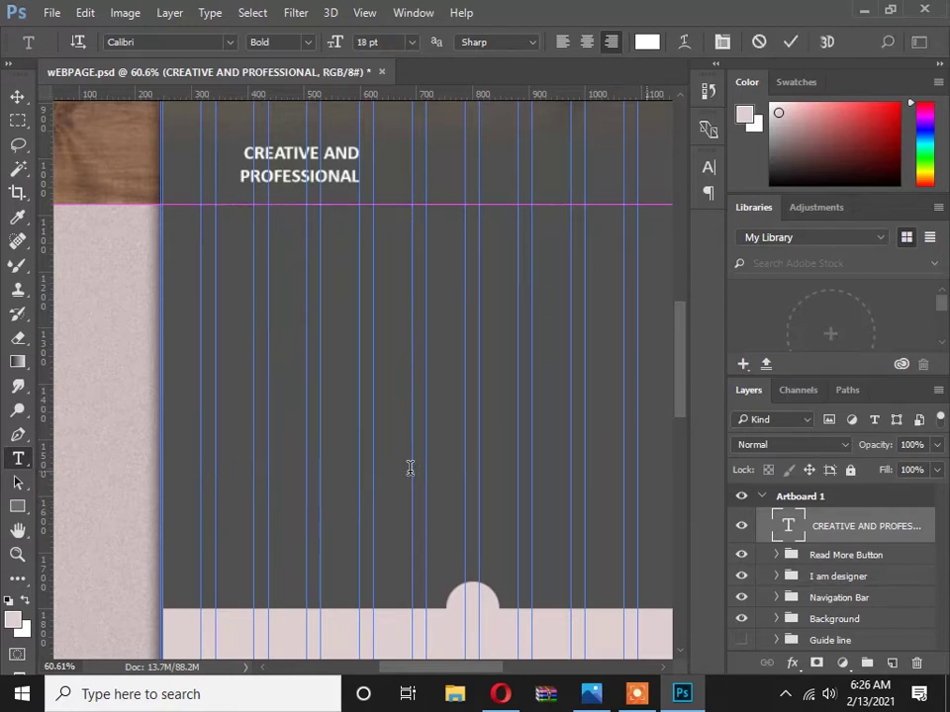
click(211, 13)
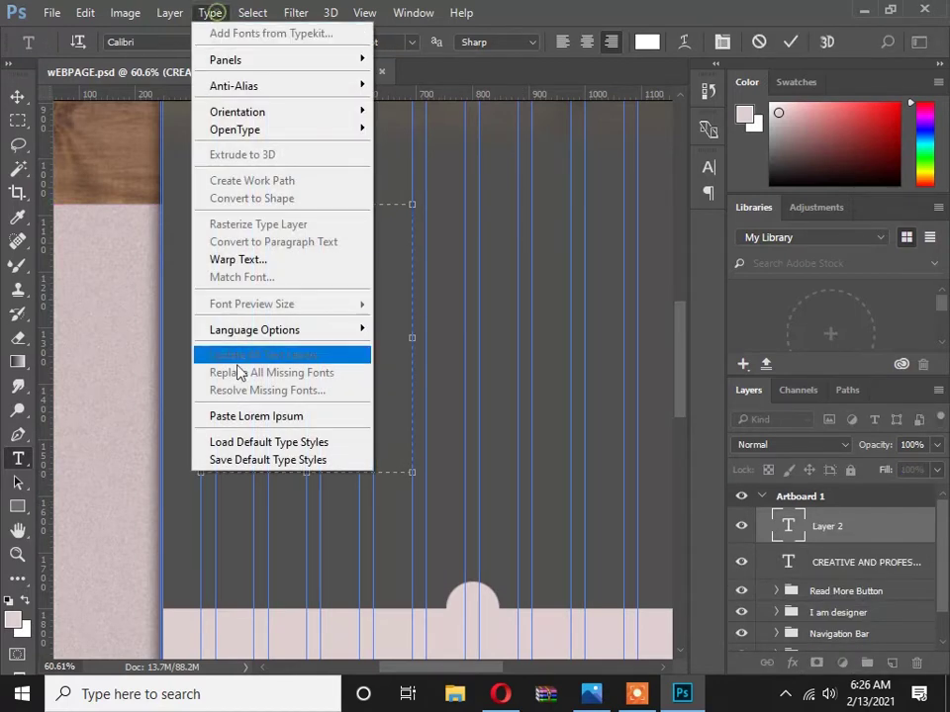
click(247, 415)
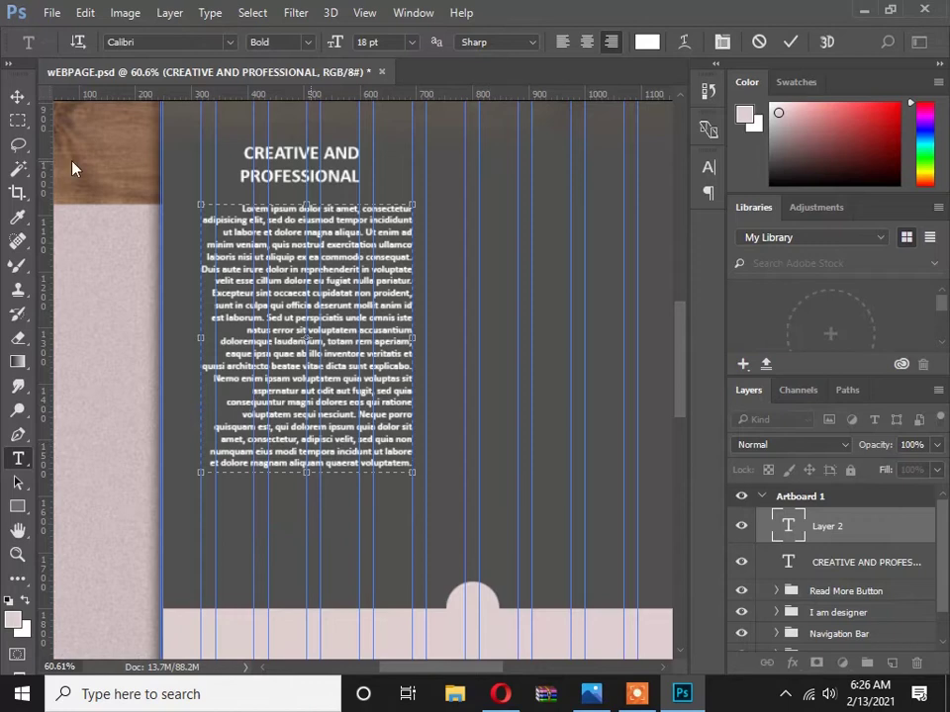
click(17, 97)
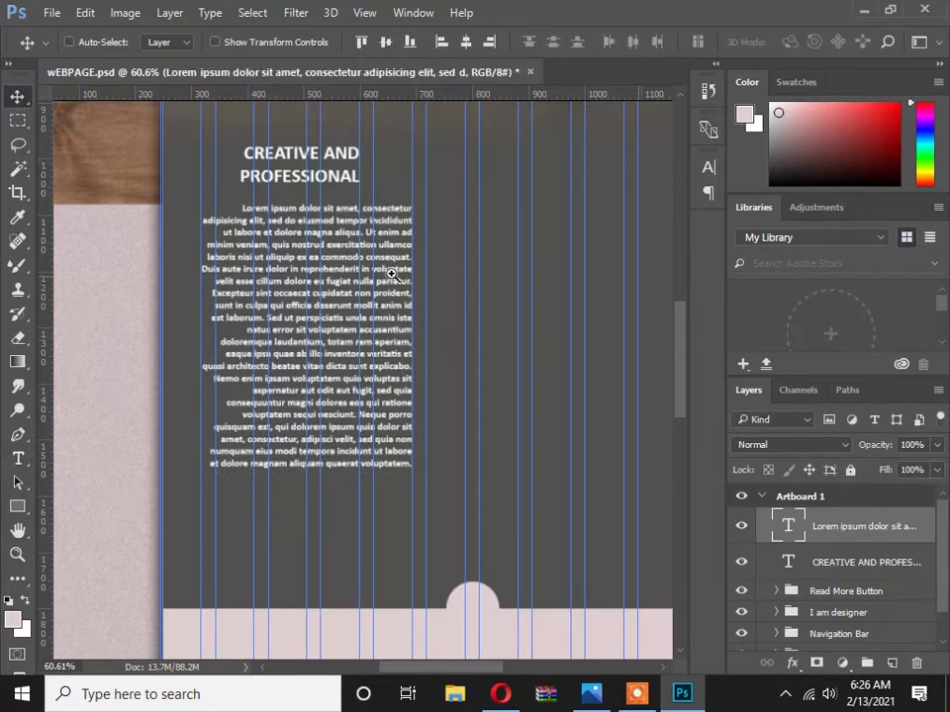
scroll(331, 247, up, 1)
scroll(327, 259, up, 1)
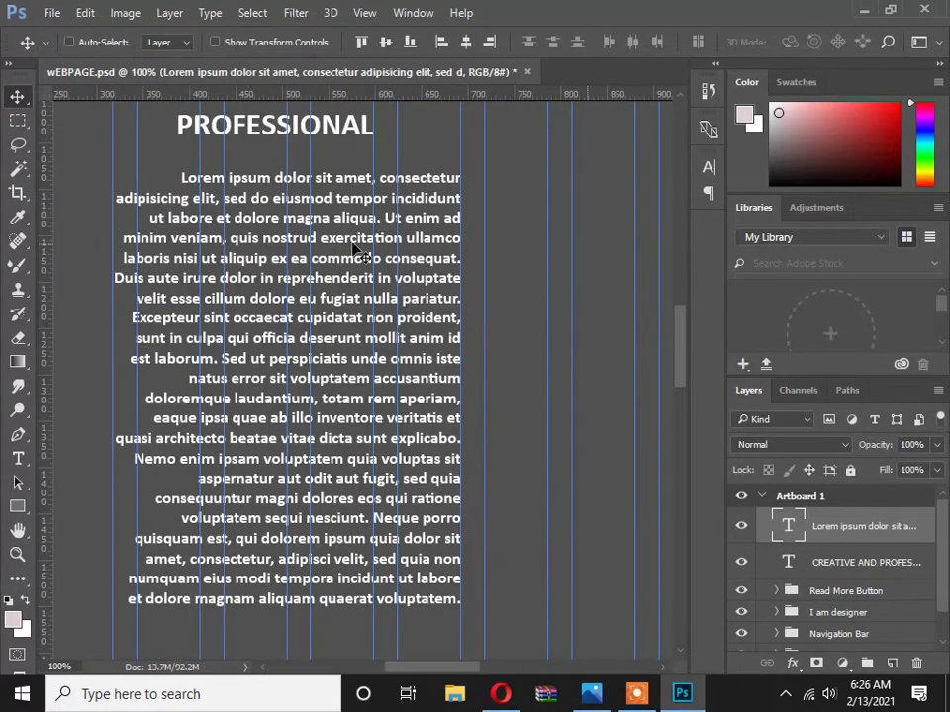
scroll(351, 255, down, 1)
scroll(353, 243, up, 1)
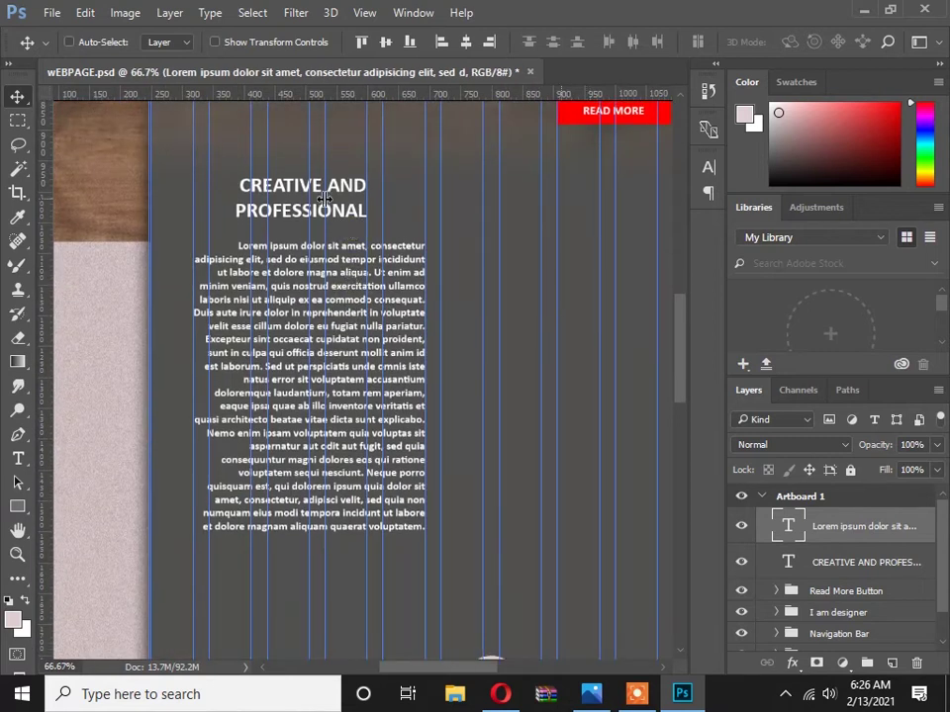
Move the heading horizontally to line up with the paragraph's right edge and compare the alignment with the reference design in Photos.
click(804, 559)
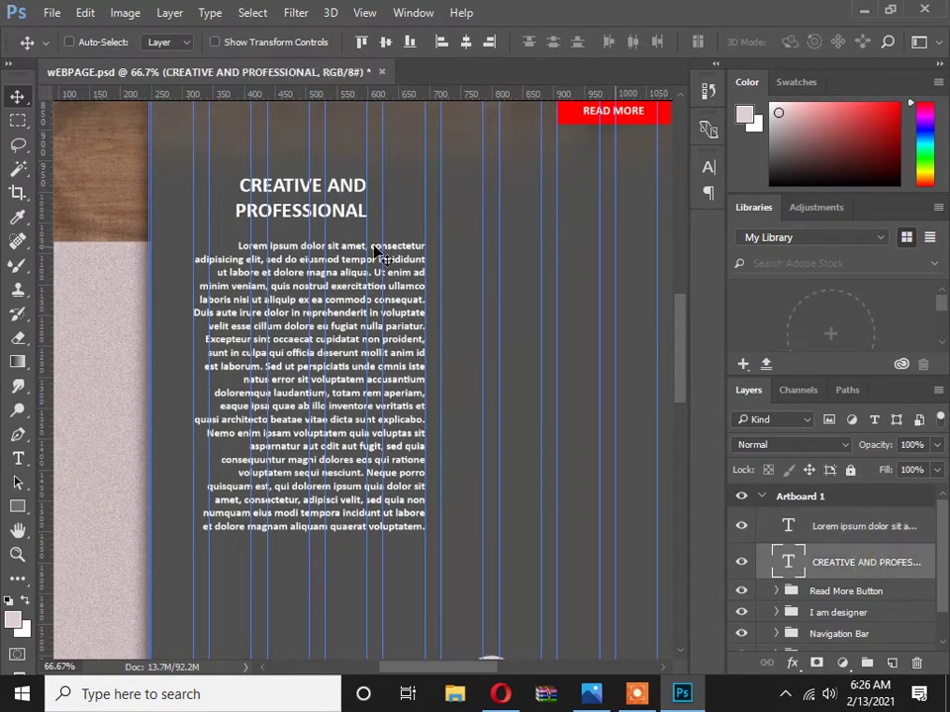
drag(344, 217, 406, 215)
key(alt+Tab)
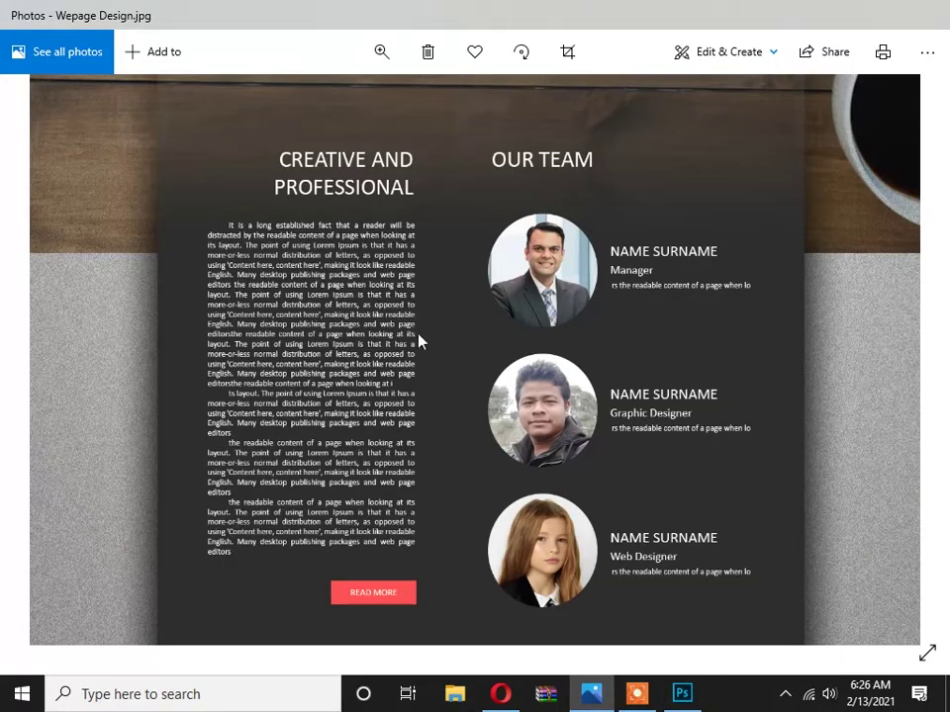
key(alt+Tab)
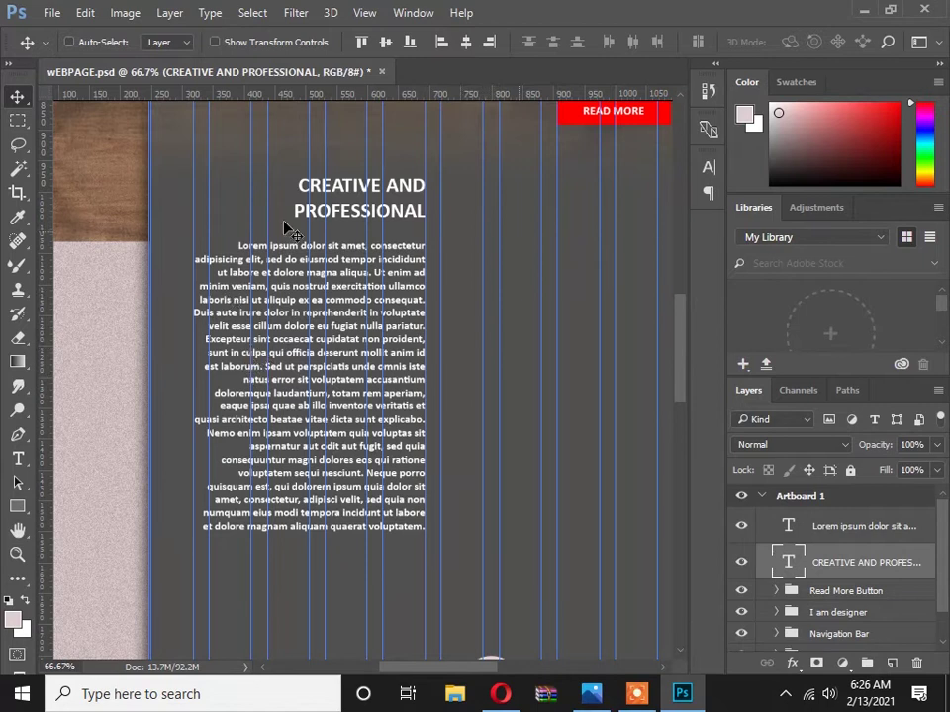
Justify the whole Lorem Ipsum paragraph with its last line aligned left.
click(413, 12)
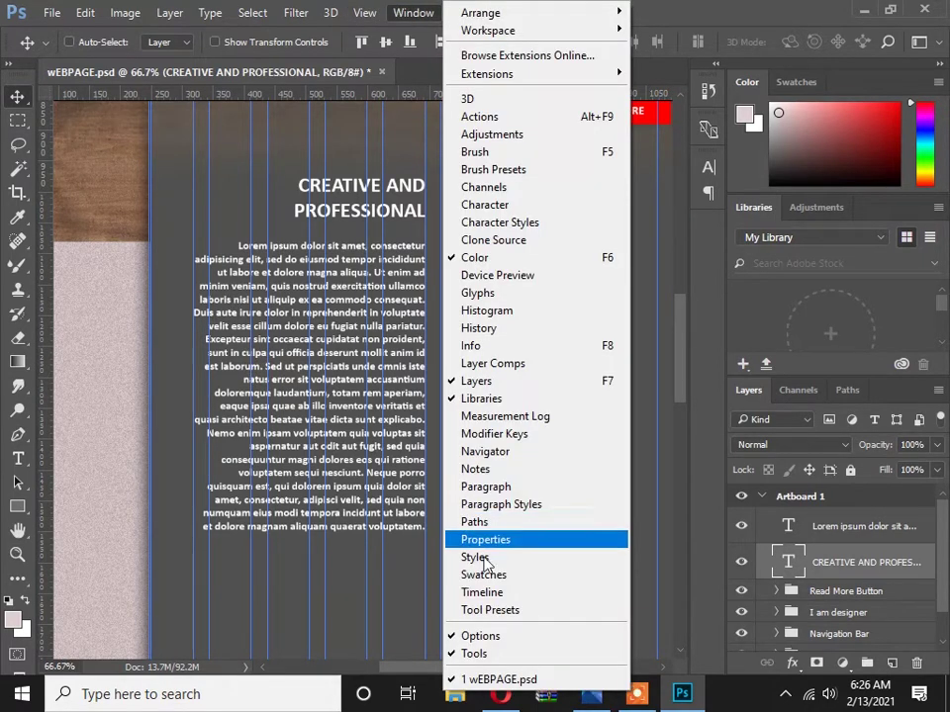
click(482, 488)
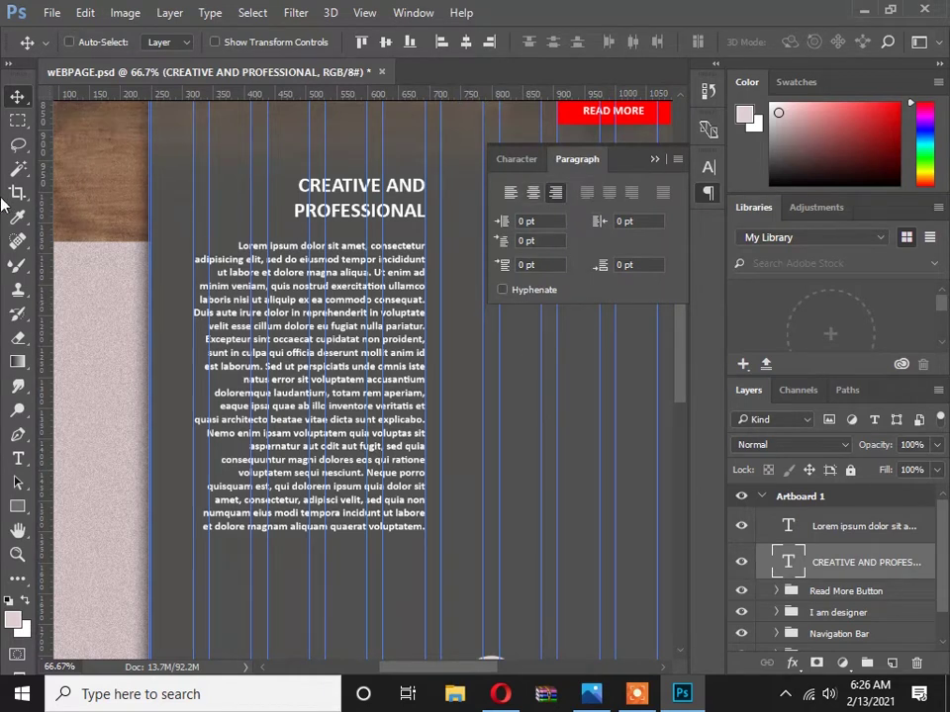
click(17, 460)
click(203, 247)
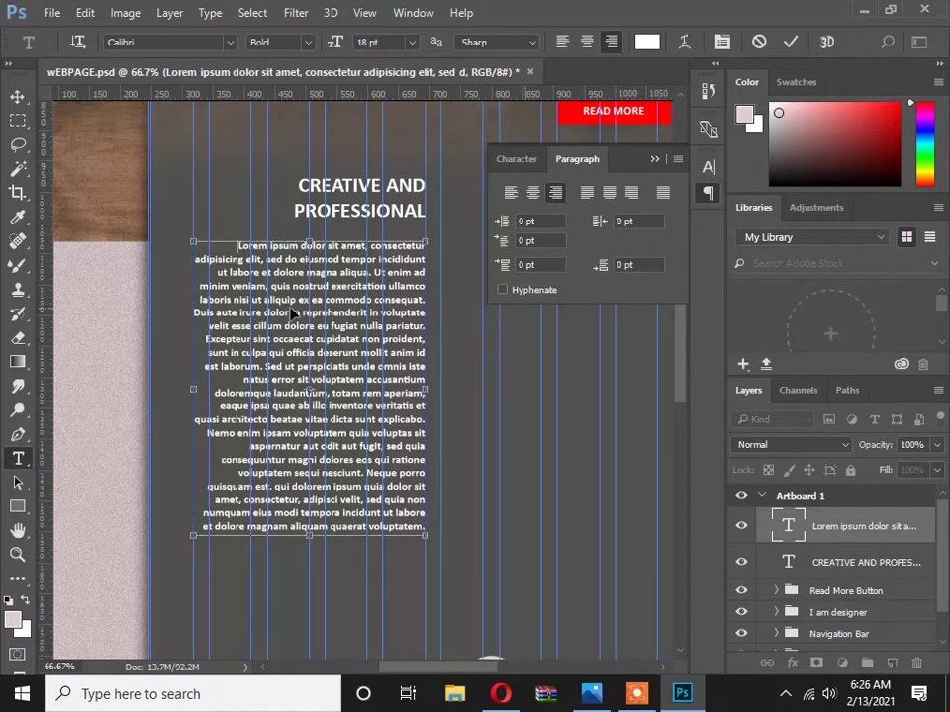
key(ctrl+a)
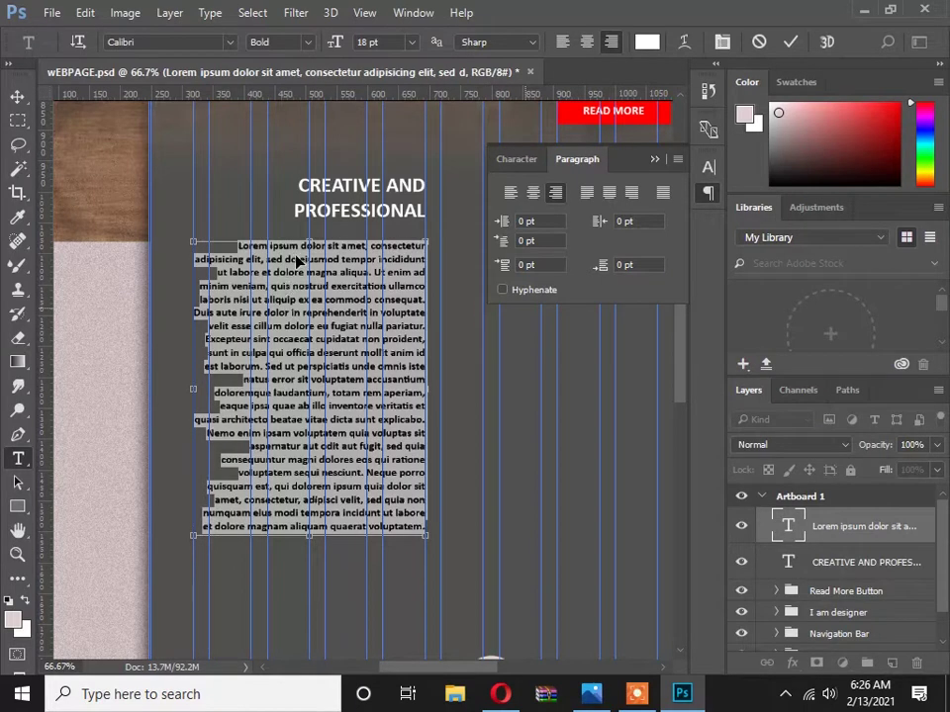
click(587, 195)
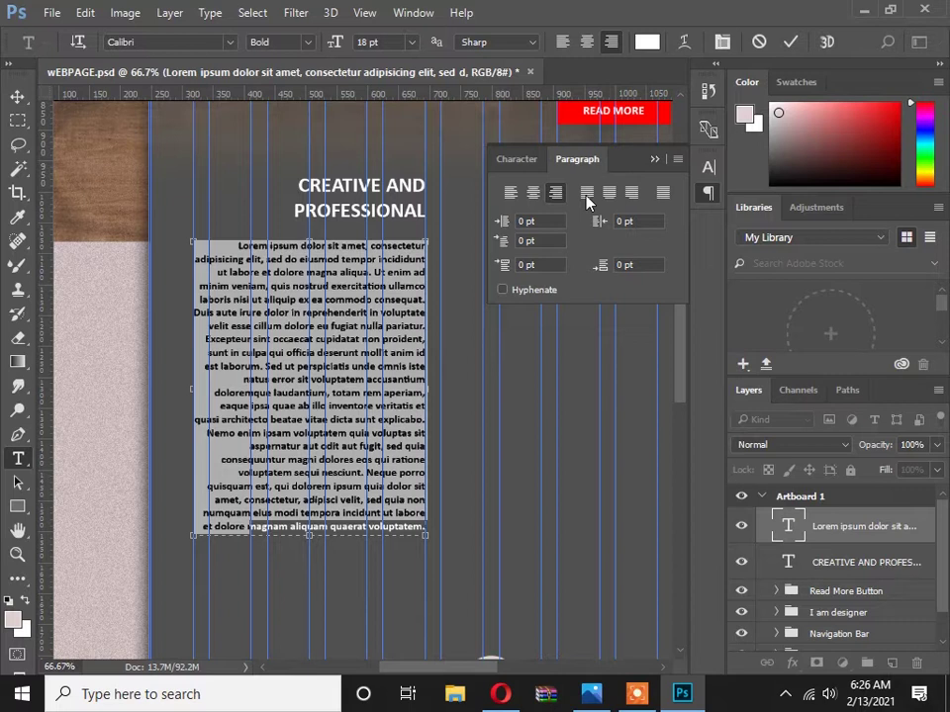
click(586, 195)
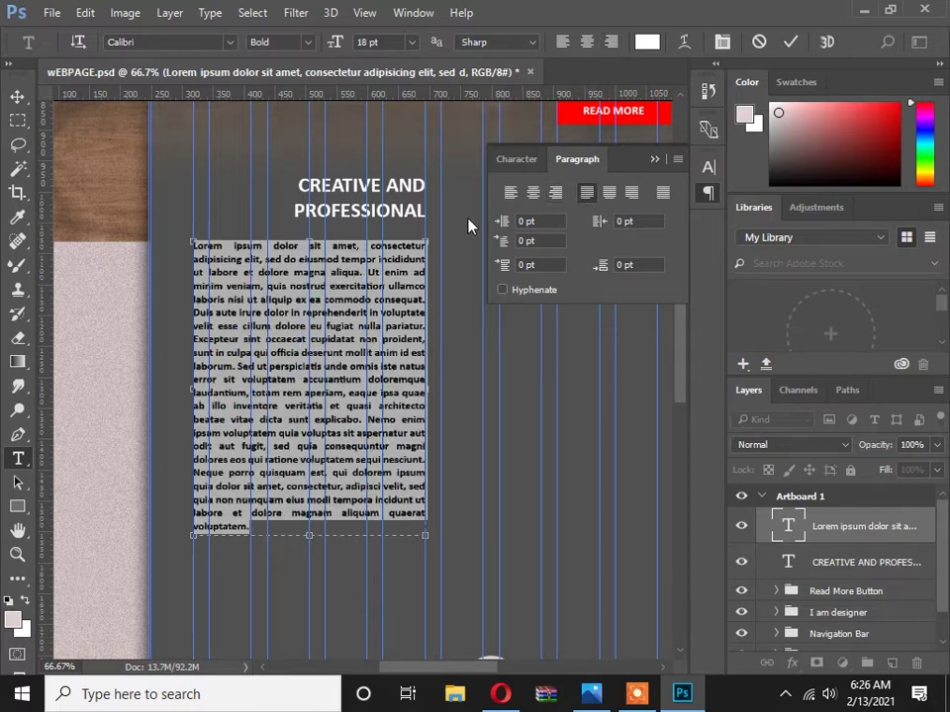
click(19, 96)
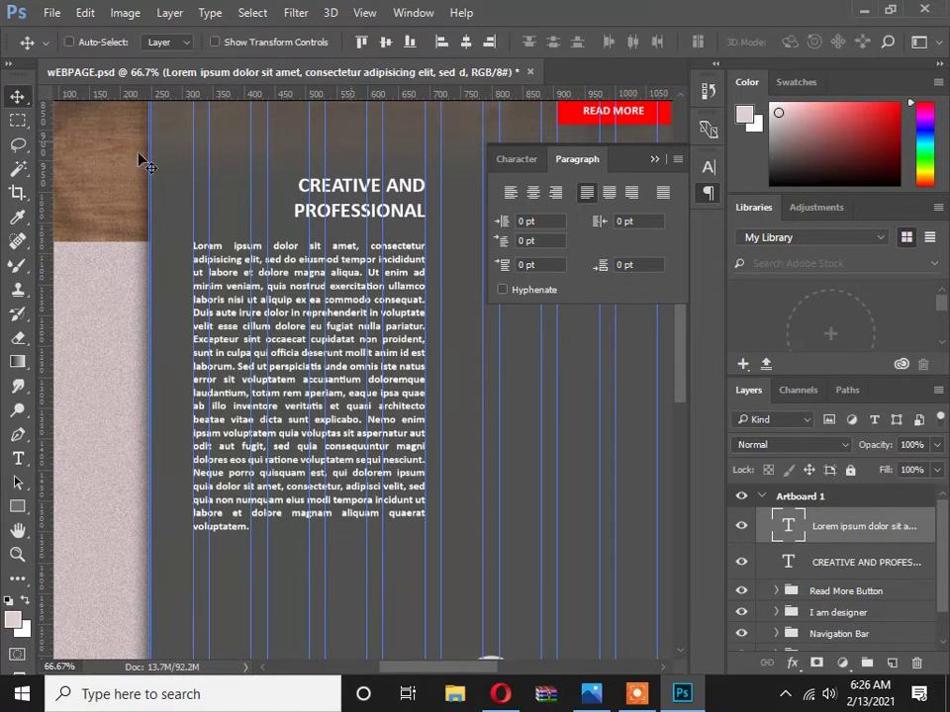
scroll(381, 348, down, 2)
scroll(380, 348, up, 3)
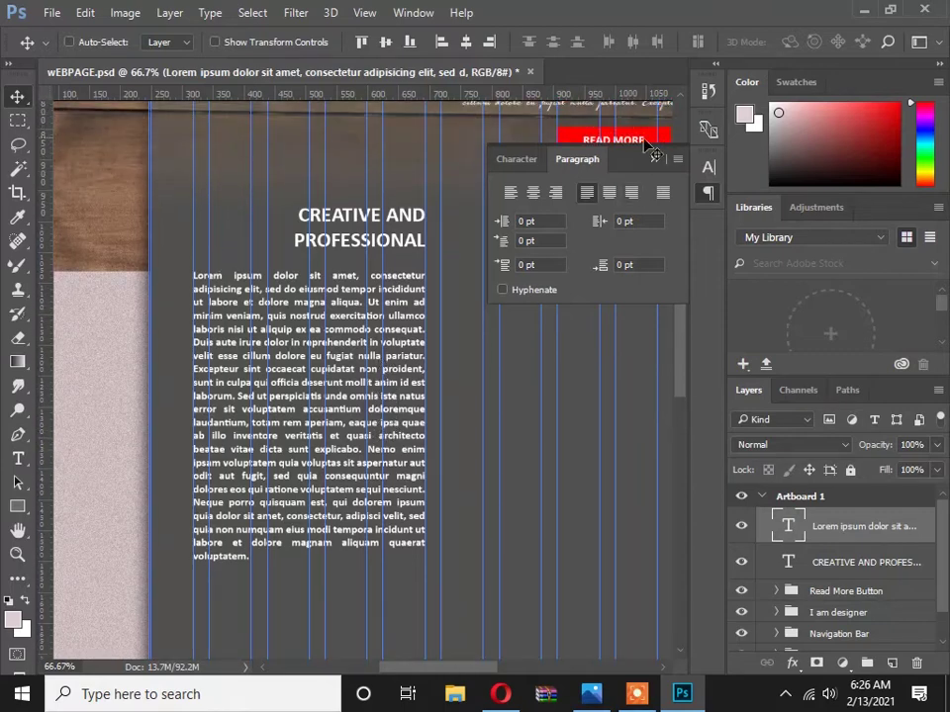
click(650, 158)
key(alt+Tab)
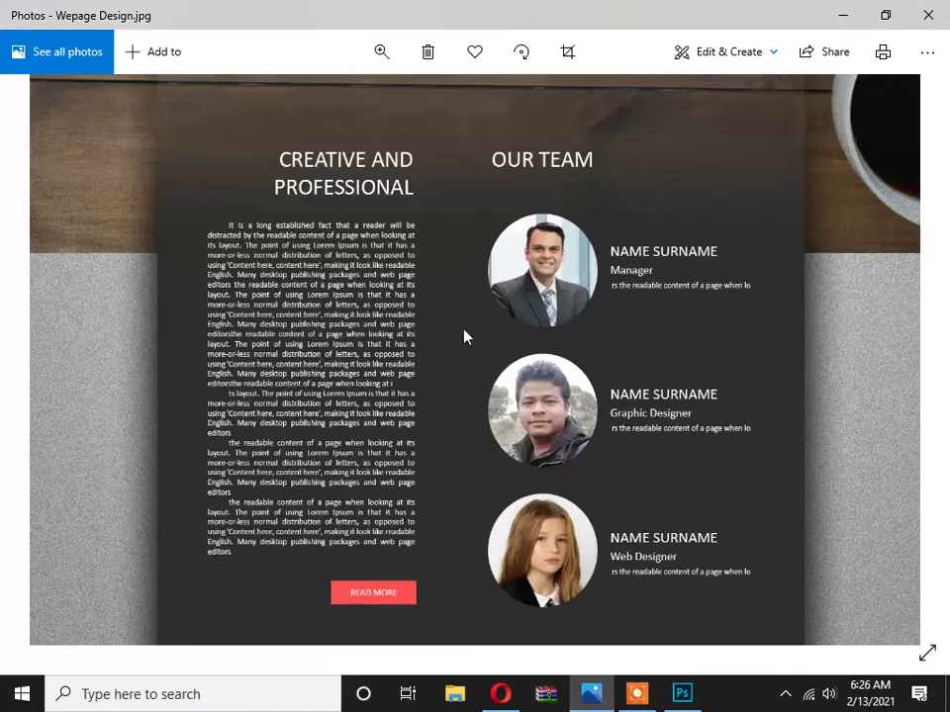
key(alt+Tab)
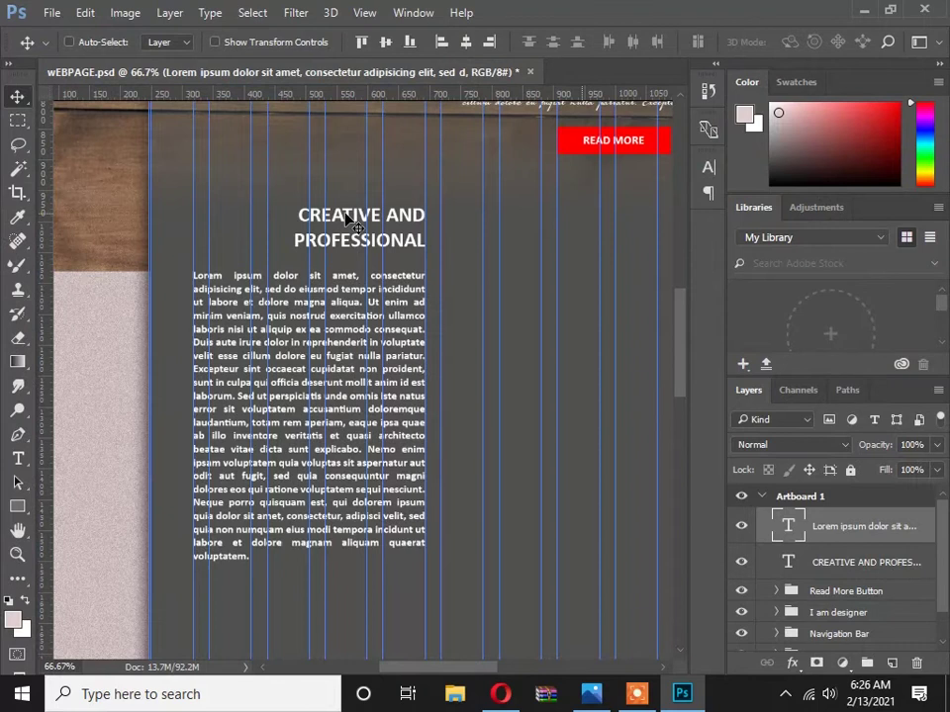
key(t)
click(338, 216)
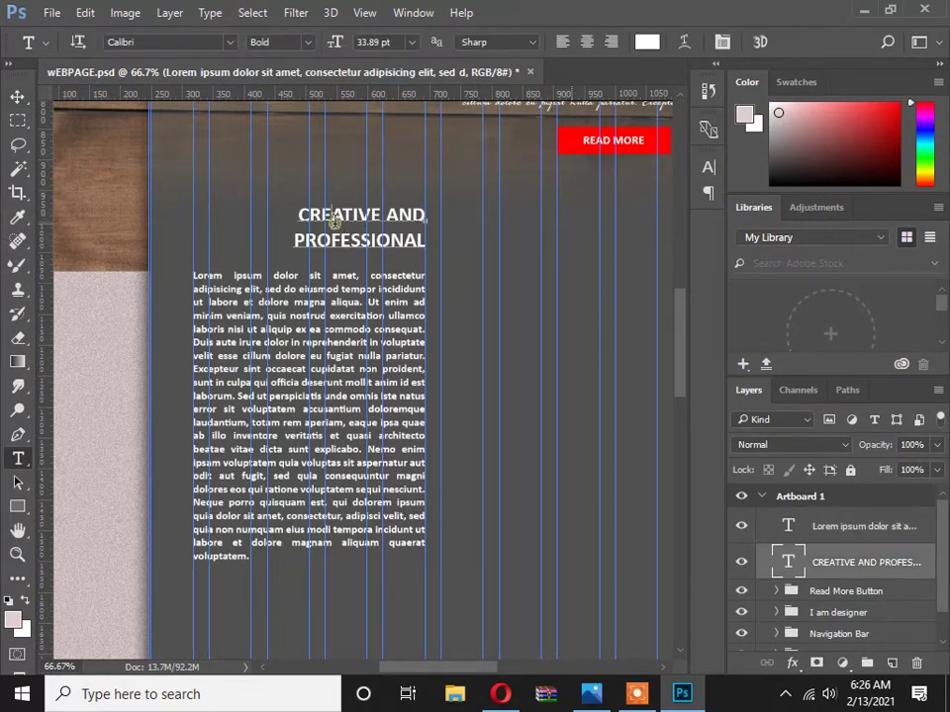
key(ctrl+a)
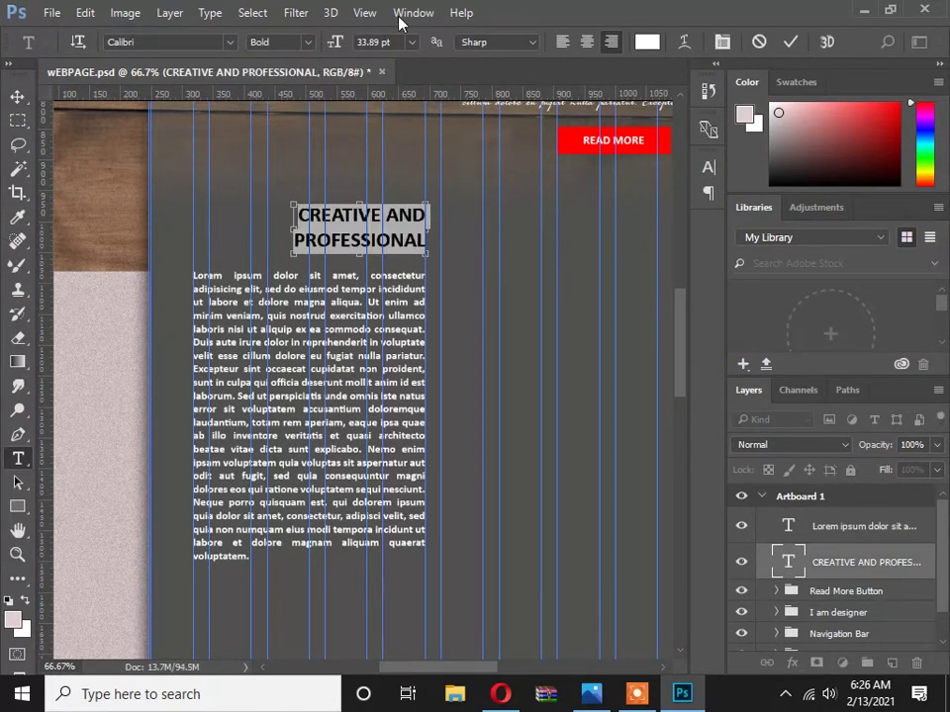
click(413, 12)
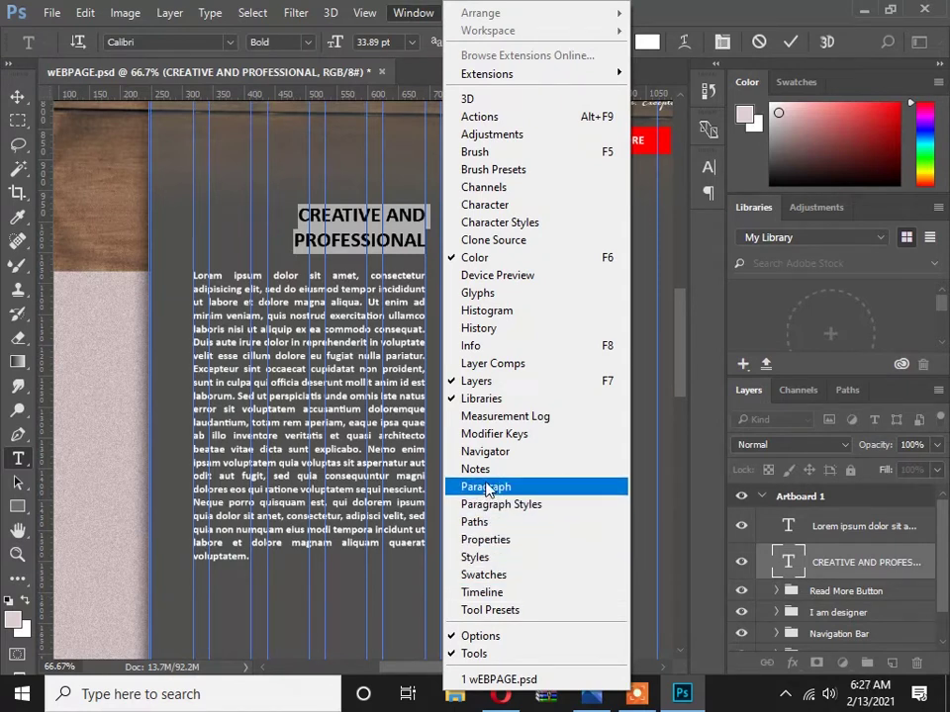
click(461, 487)
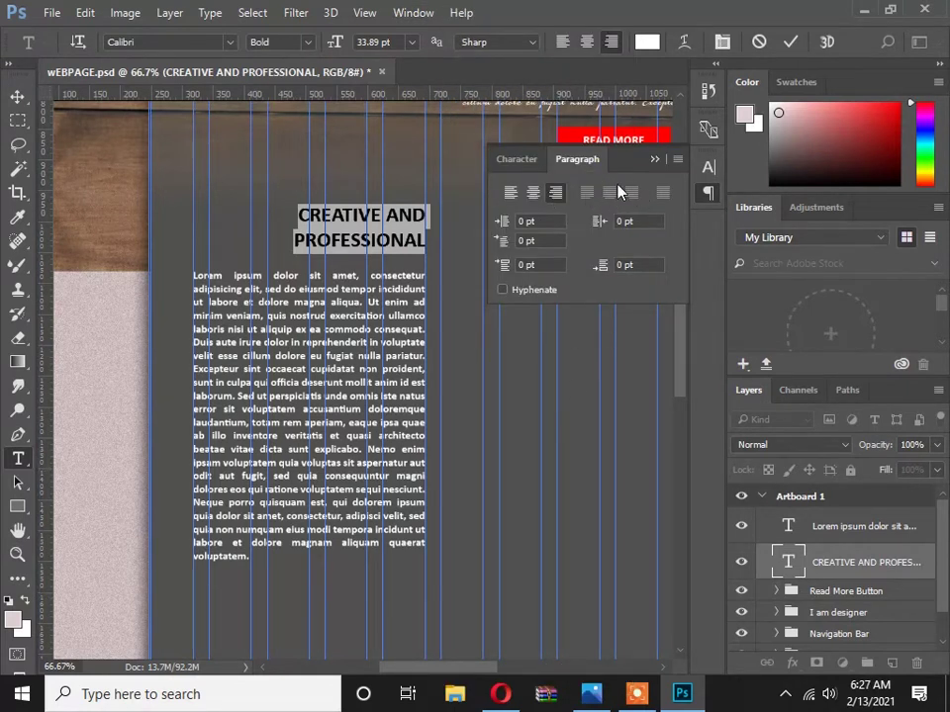
click(656, 160)
click(425, 216)
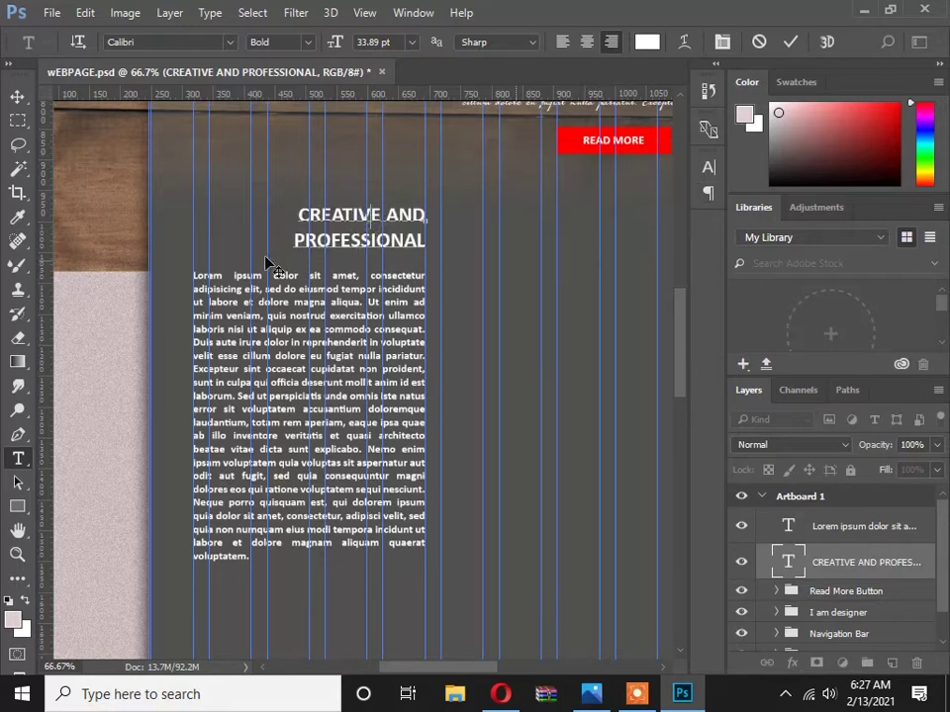
Set the font size of the heading's second line, PROFESSIONAL, to 33 pt.
click(19, 98)
scroll(317, 215, up, 1)
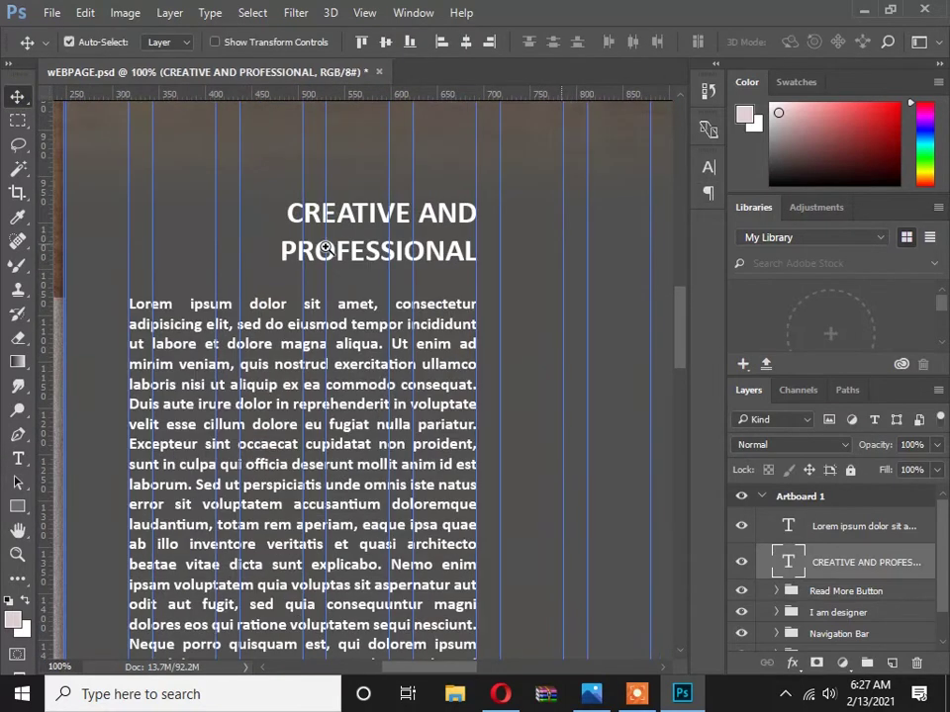
key(t)
click(336, 249)
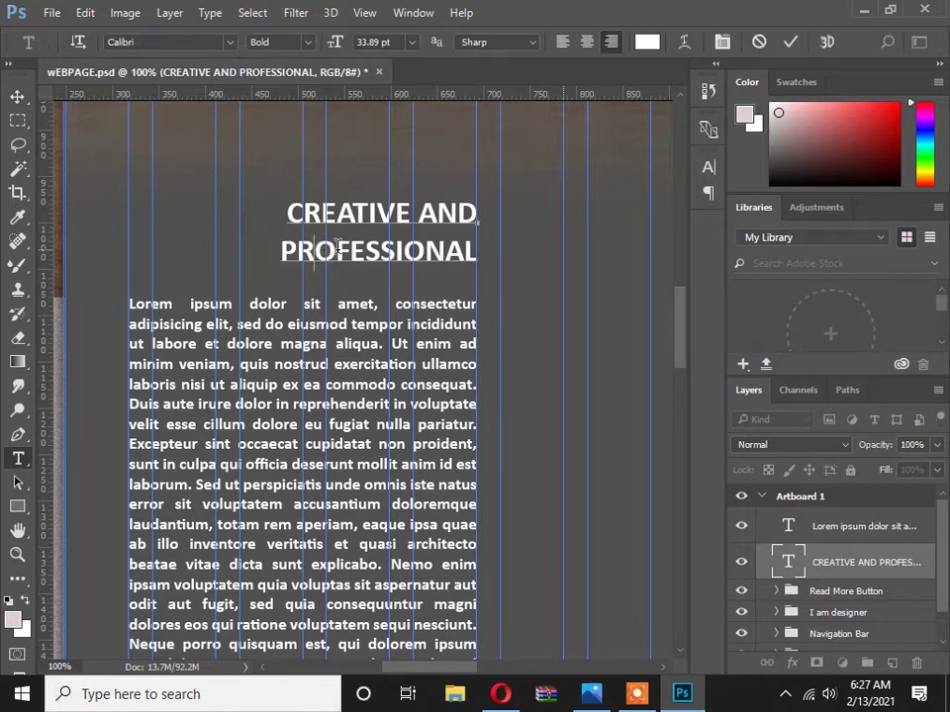
drag(284, 250, 486, 251)
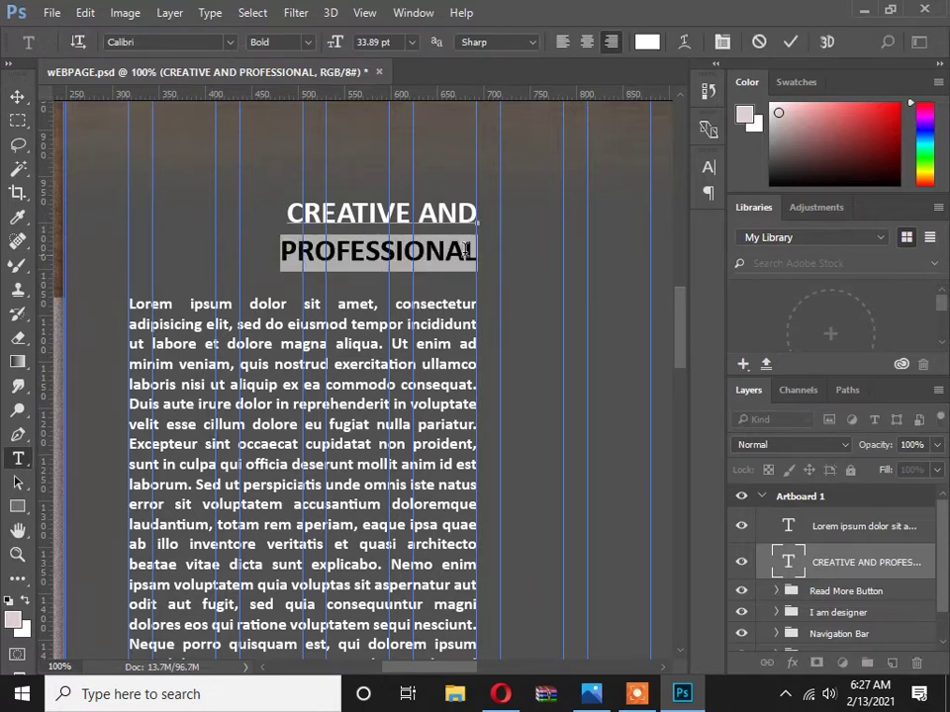
click(394, 42)
text(33)
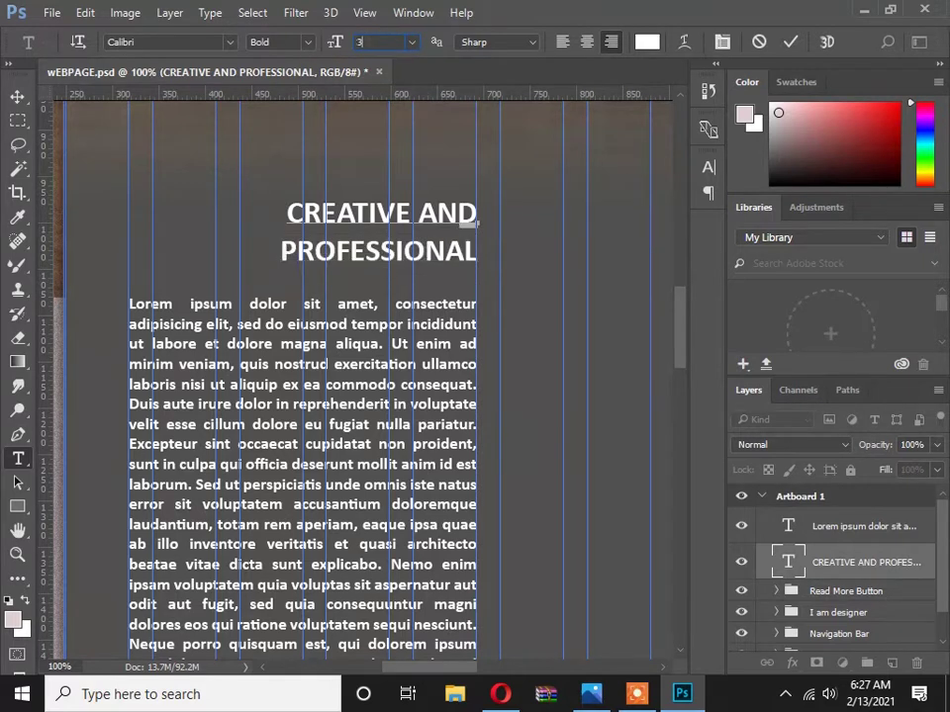
click(333, 247)
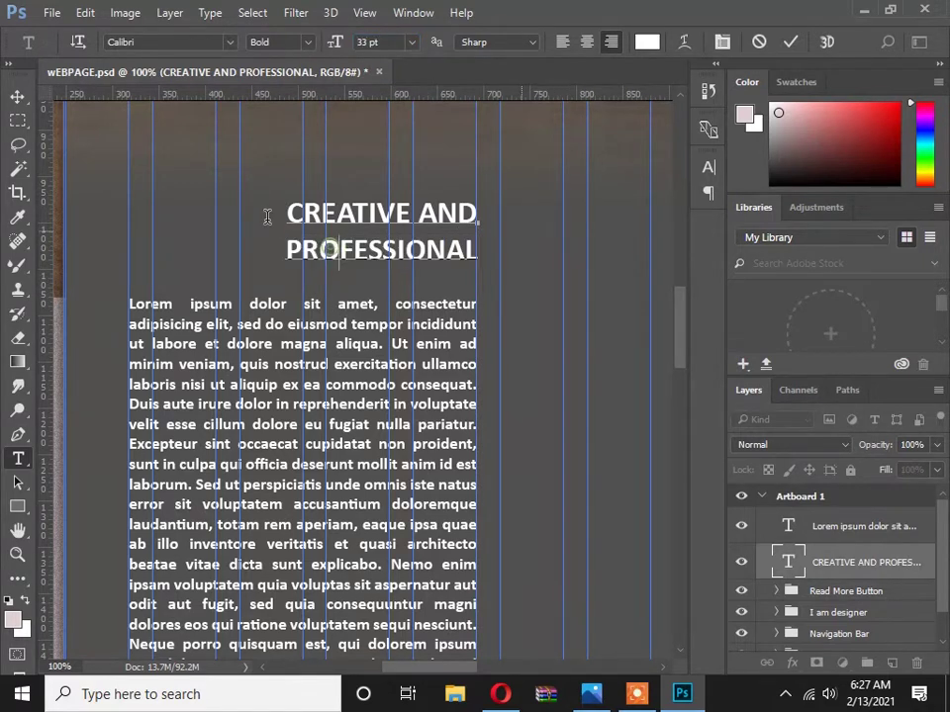
click(17, 96)
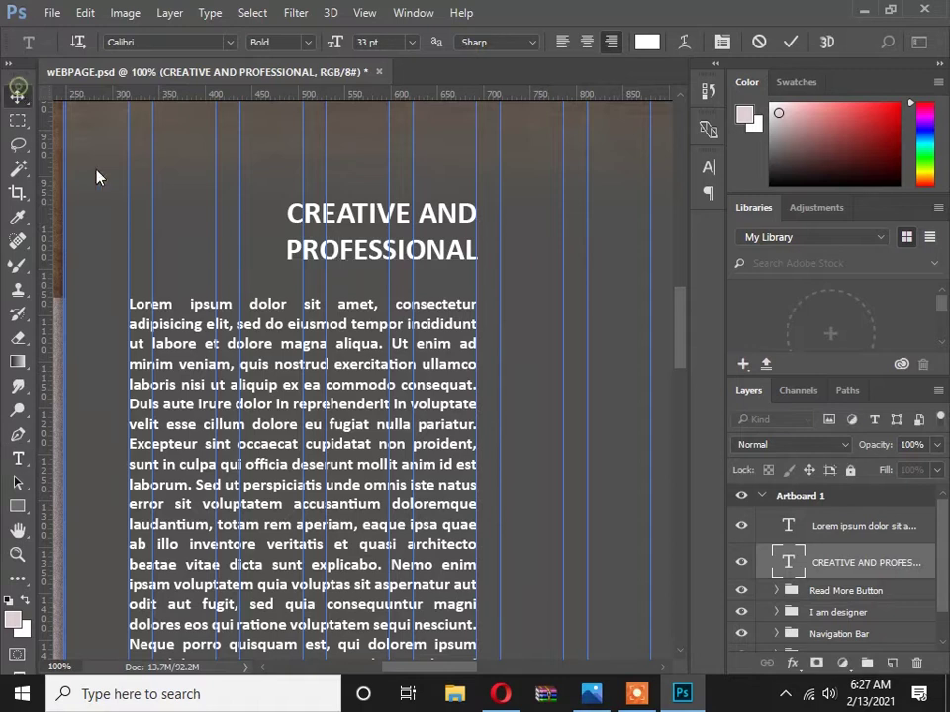
Scale the heading up to about 42.7 pt, keeping its right edge in place, and compare it with the reference design in Photos.
key(ctrl+t)
drag(285, 198, 233, 192)
key(Return)
scroll(329, 233, down, 3)
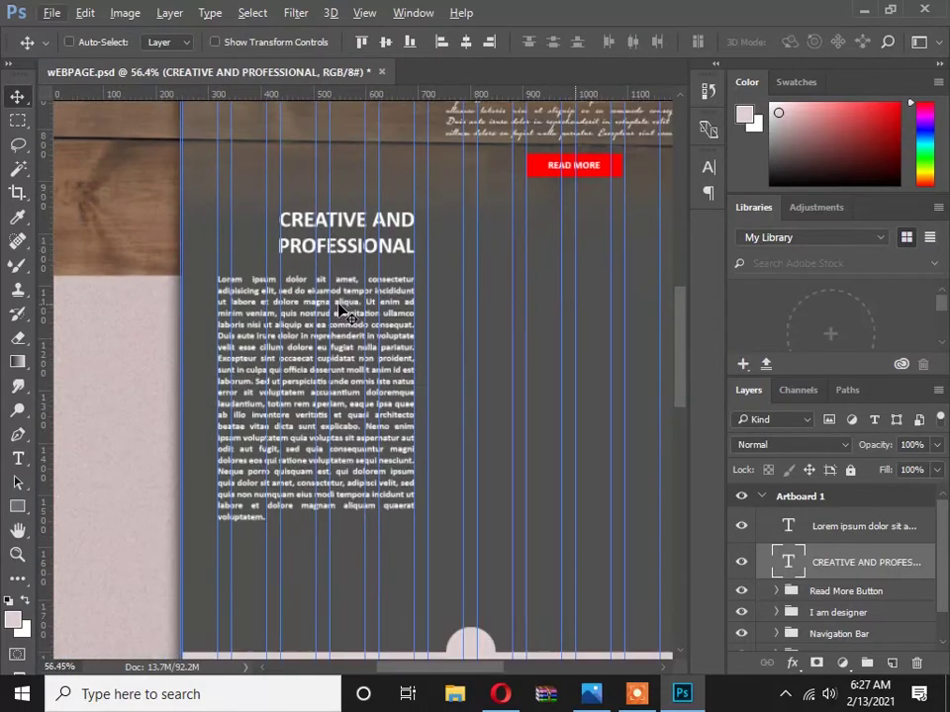
scroll(341, 307, down, 1)
key(alt+Tab)
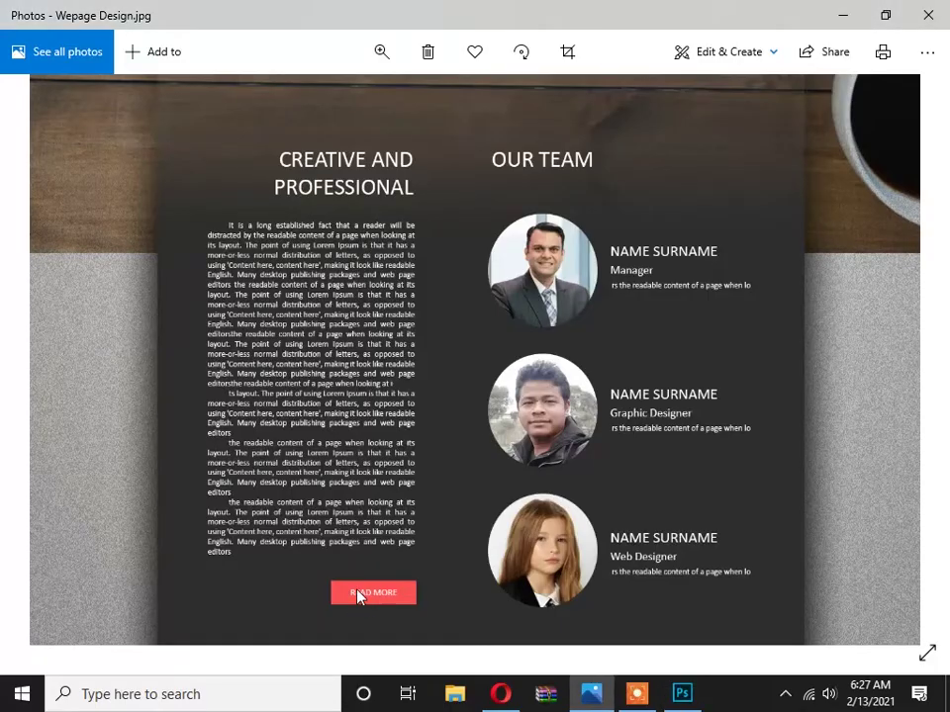
key(alt+Tab)
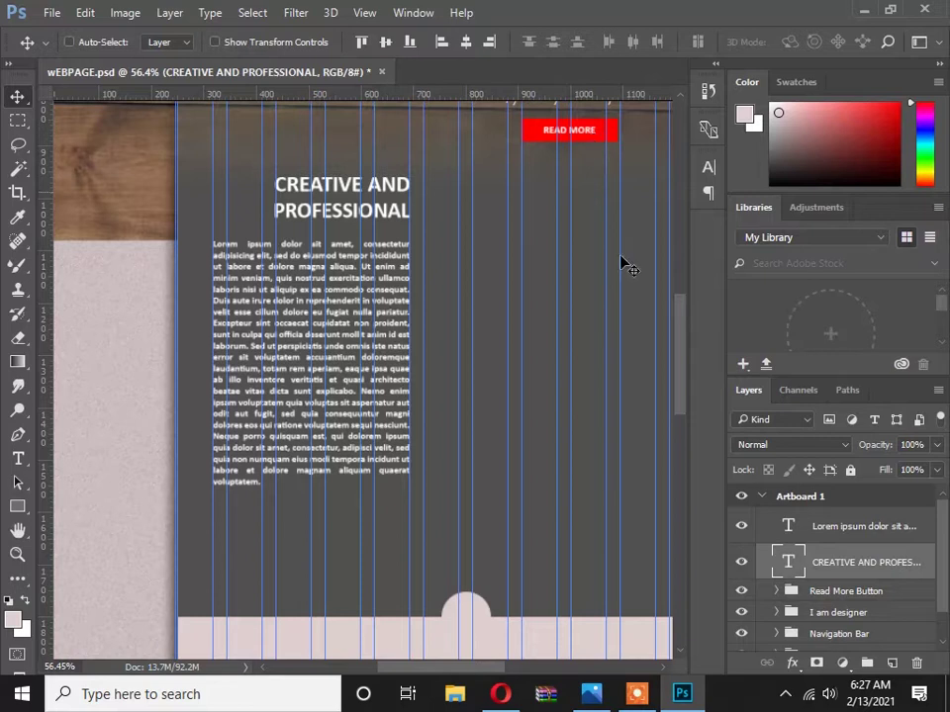
Duplicate the Read More Button group, place the copy beneath the paragraph along its right edge, and compare with the reference design in Photos.
scroll(789, 583, down, 1)
click(839, 575)
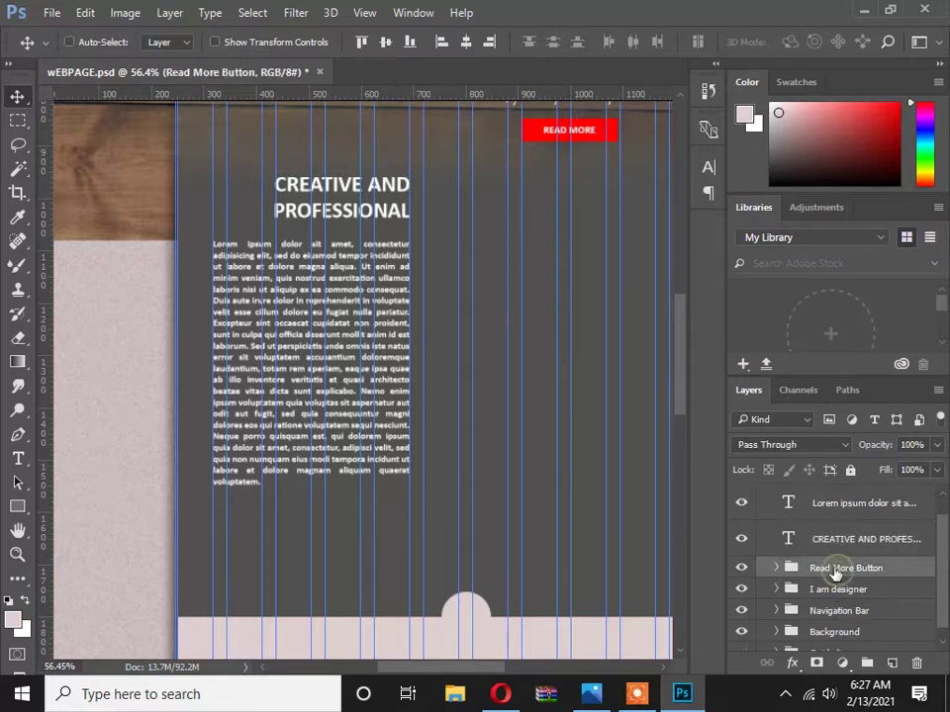
drag(839, 576, 892, 662)
drag(583, 135, 348, 450)
key(ctrl+z)
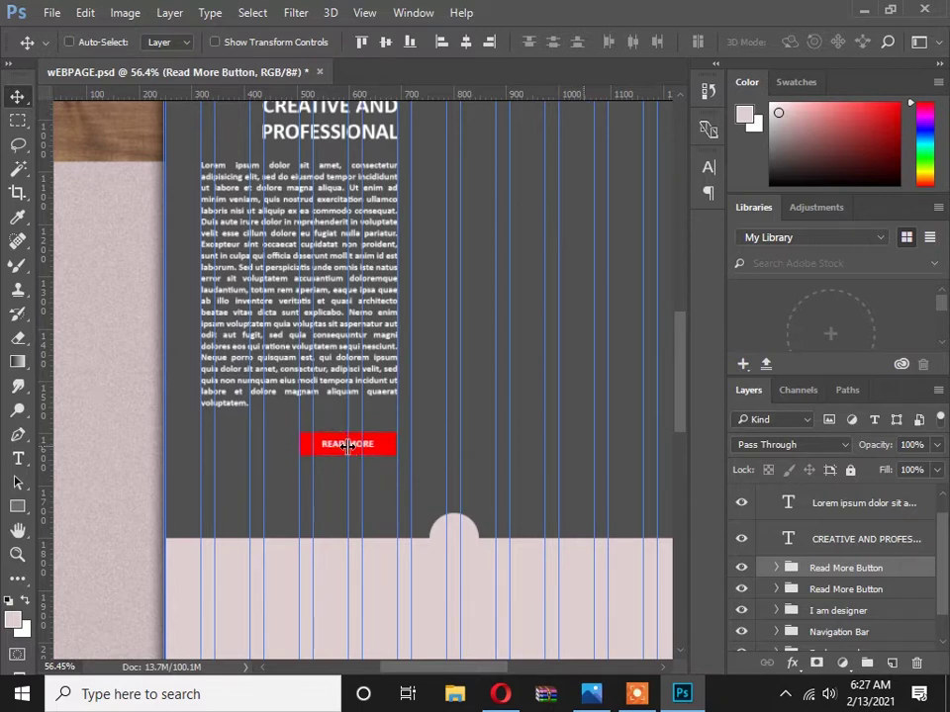
drag(405, 344, 393, 445)
scroll(371, 360, down, 5)
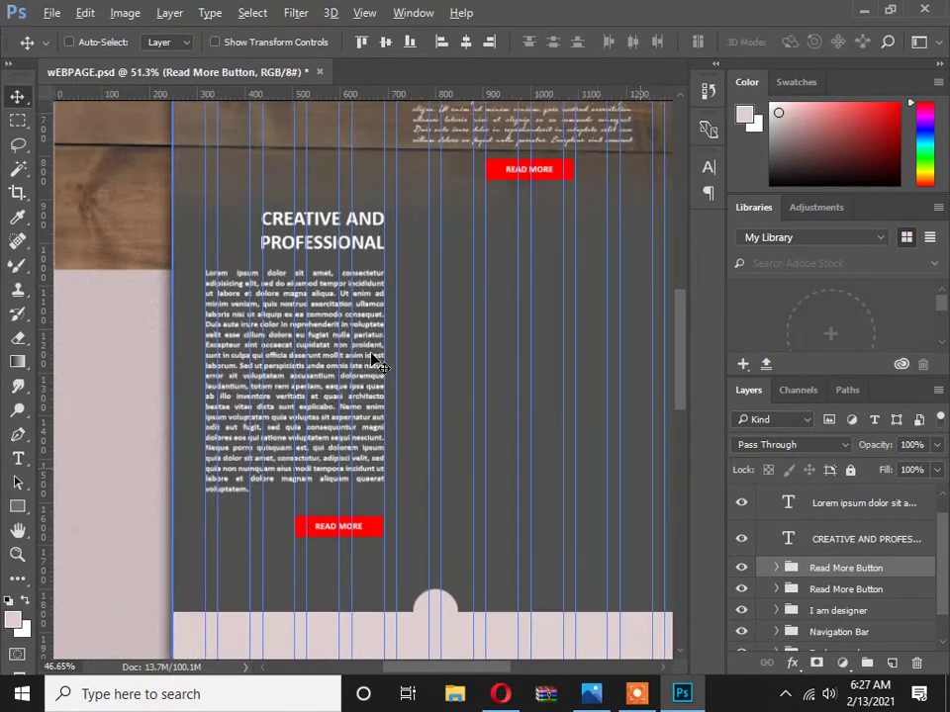
scroll(376, 357, up, 3)
drag(381, 353, 373, 297)
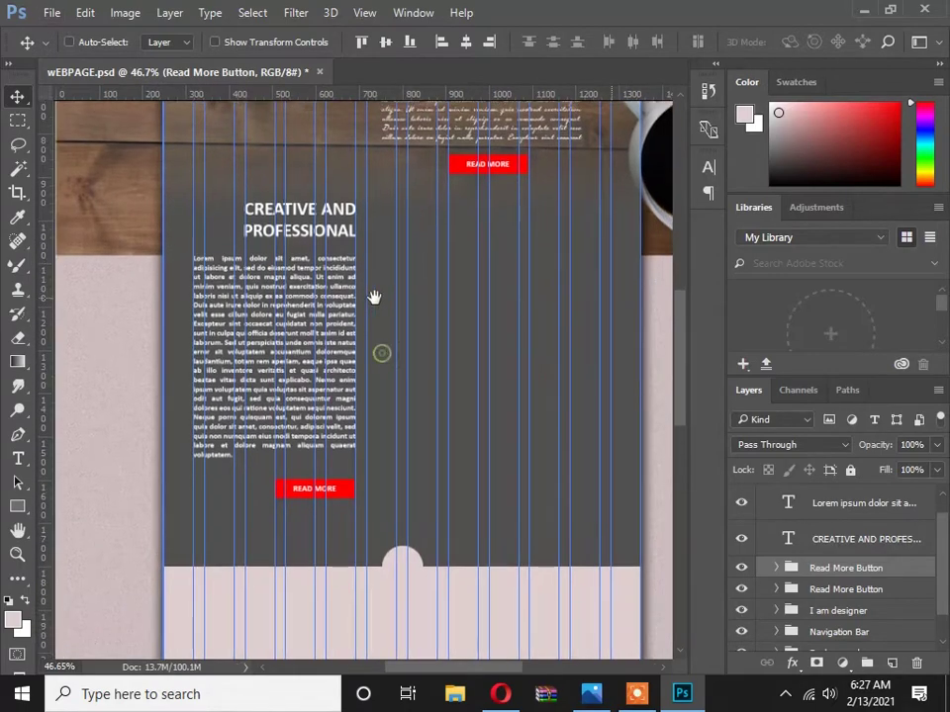
key(alt+Tab)
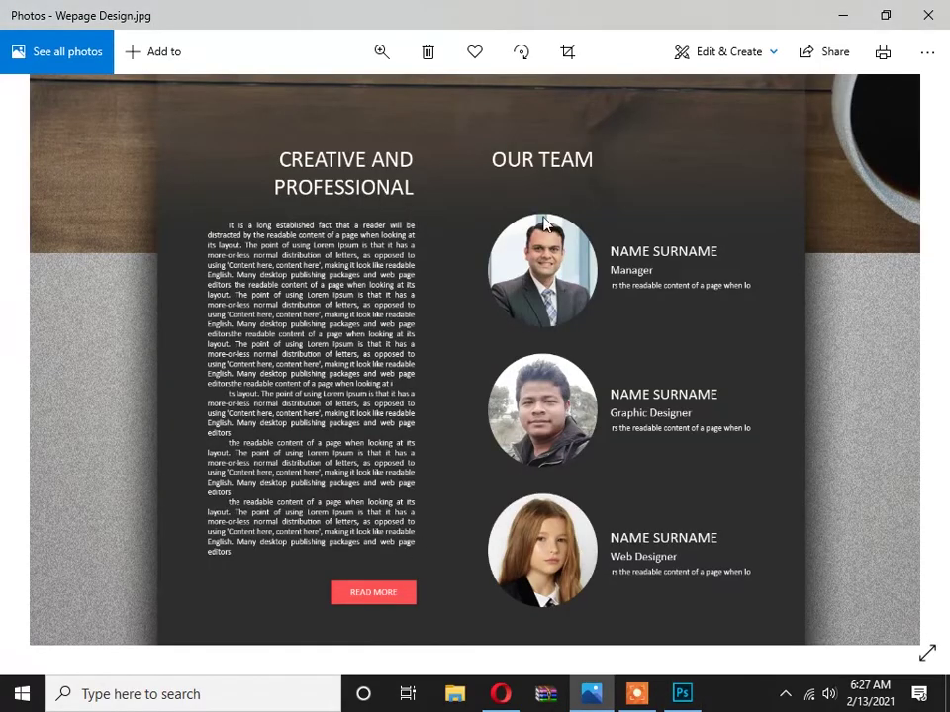
key(alt+Tab)
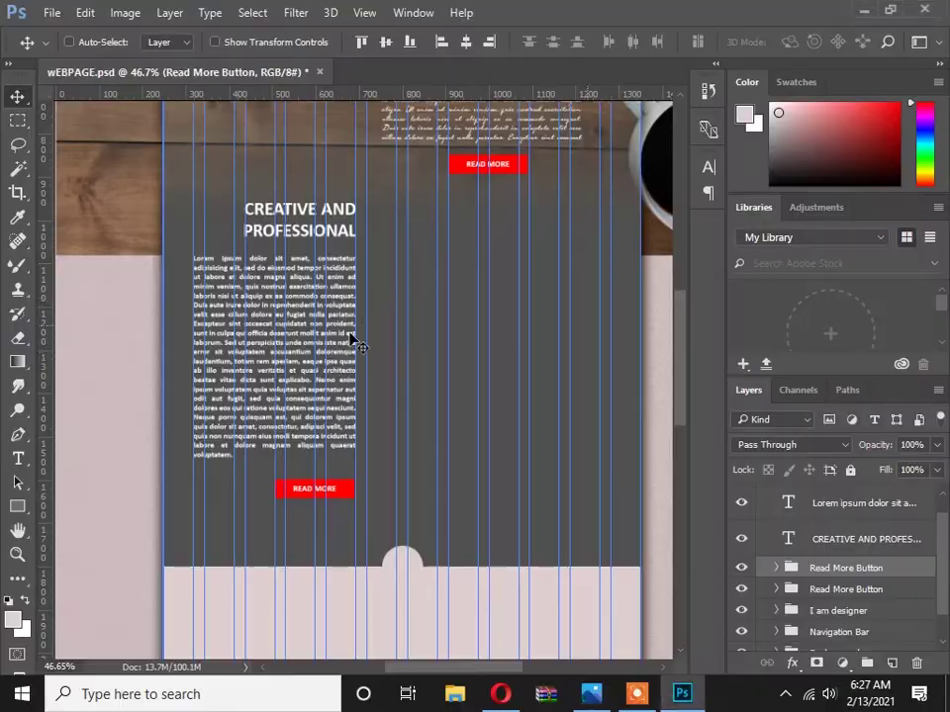
Group the CREATIVE AND PROFESSIONAL heading layer with the Lorem Ipsum paragraph layer.
ctrl+click(437, 226)
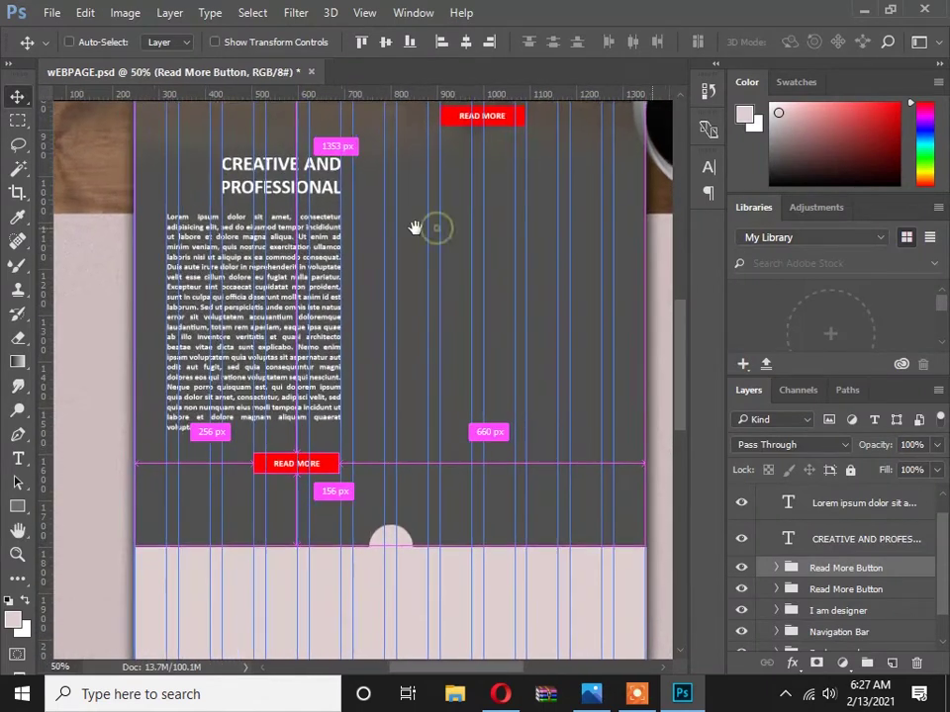
drag(415, 229, 388, 234)
scroll(519, 502, up, 1)
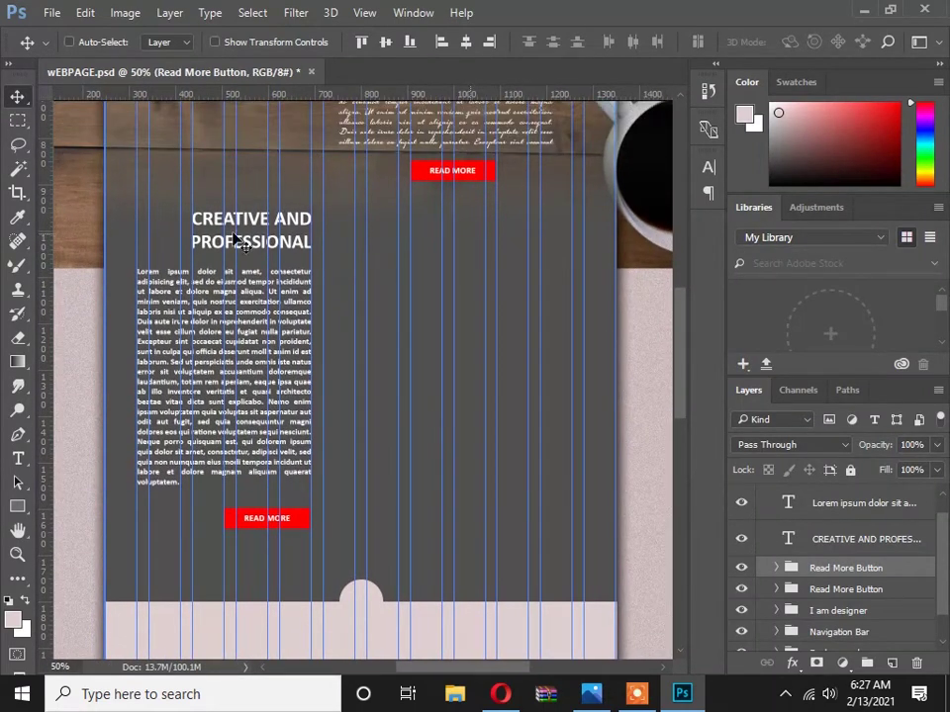
scroll(890, 525, up, 1)
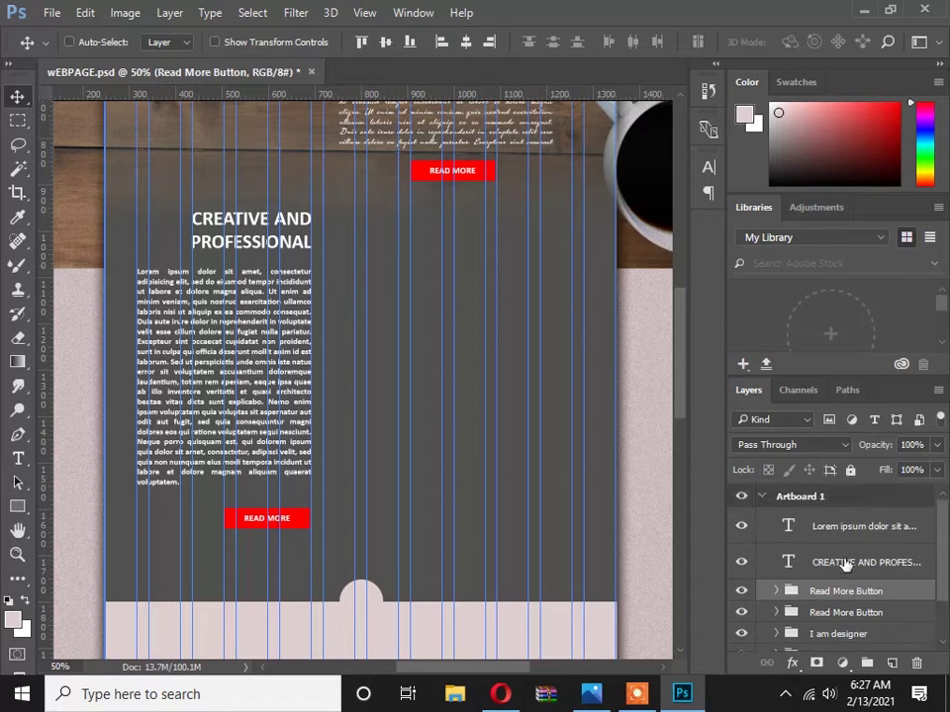
click(846, 564)
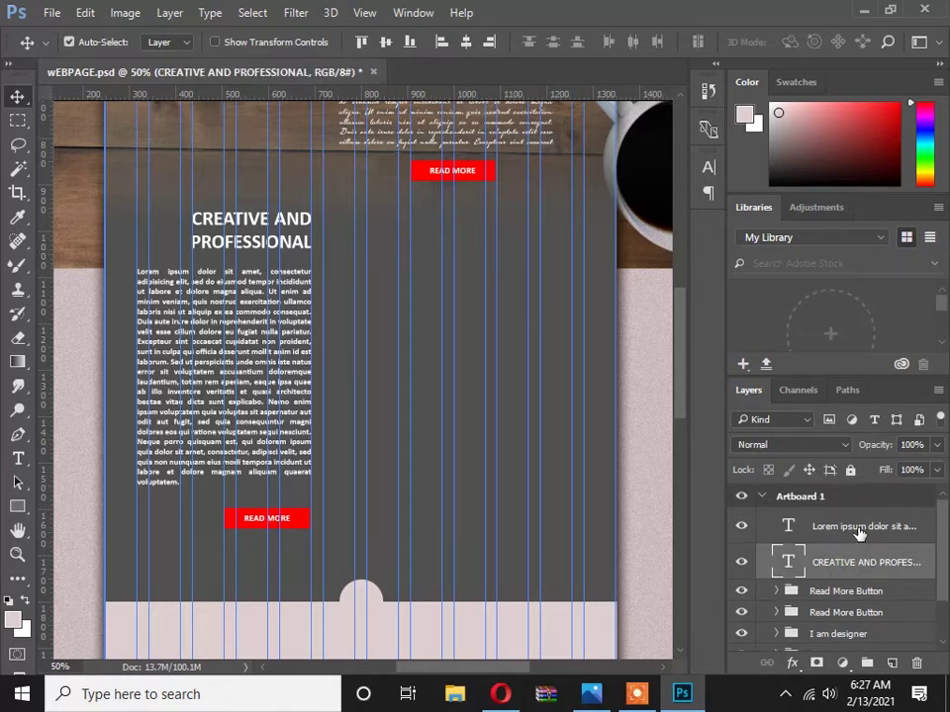
ctrl+click(858, 530)
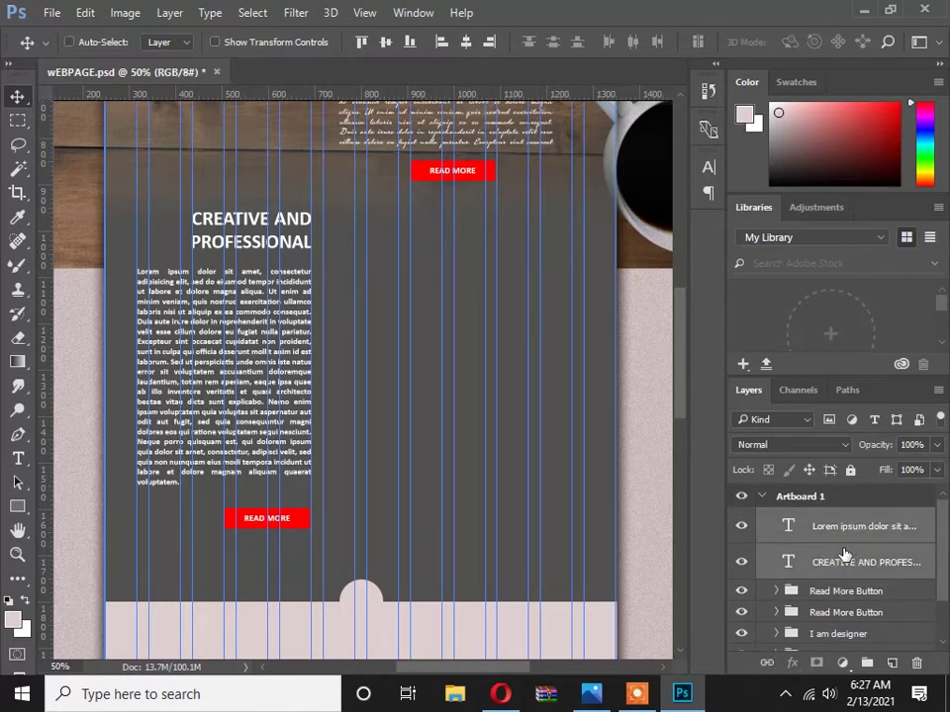
click(210, 13)
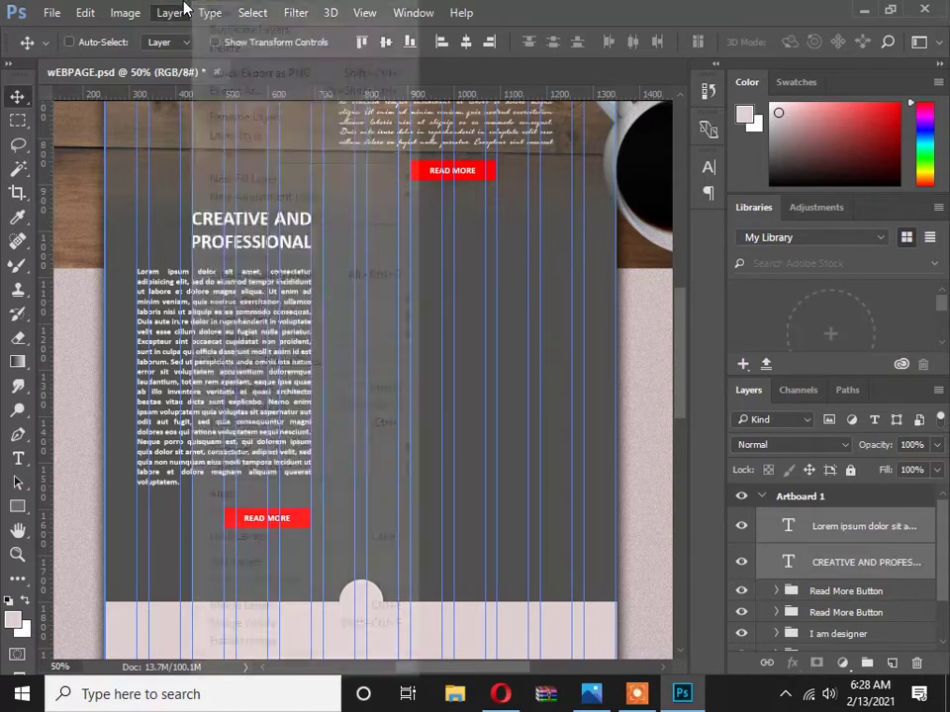
mouse_move(169, 11)
click(237, 386)
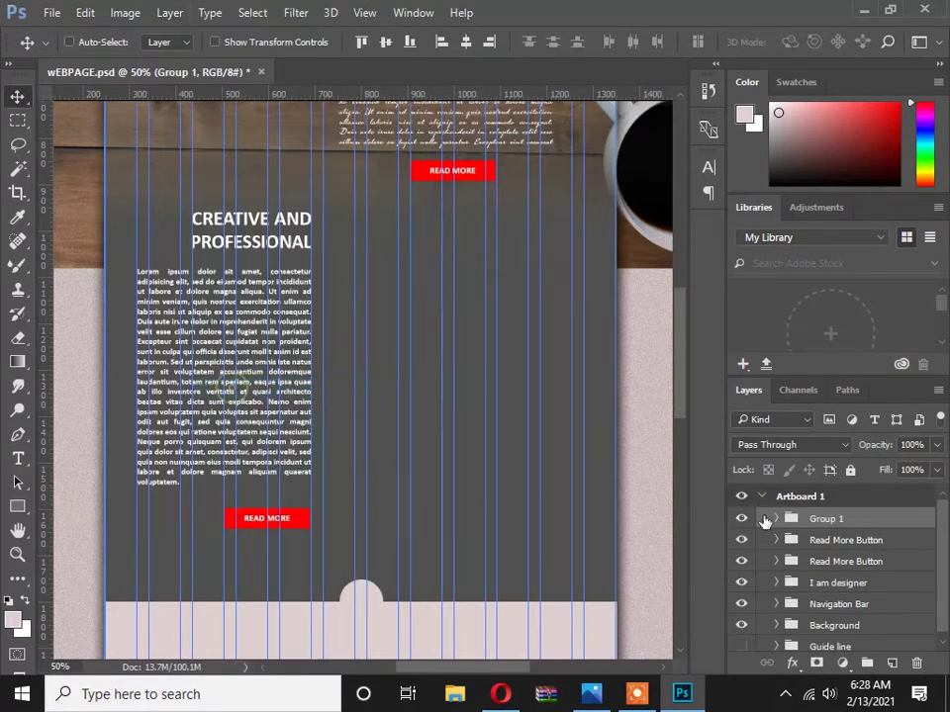
Rename the new text group as cREATIVE AND PROFESSIONAL.
double_click(830, 524)
text(c)
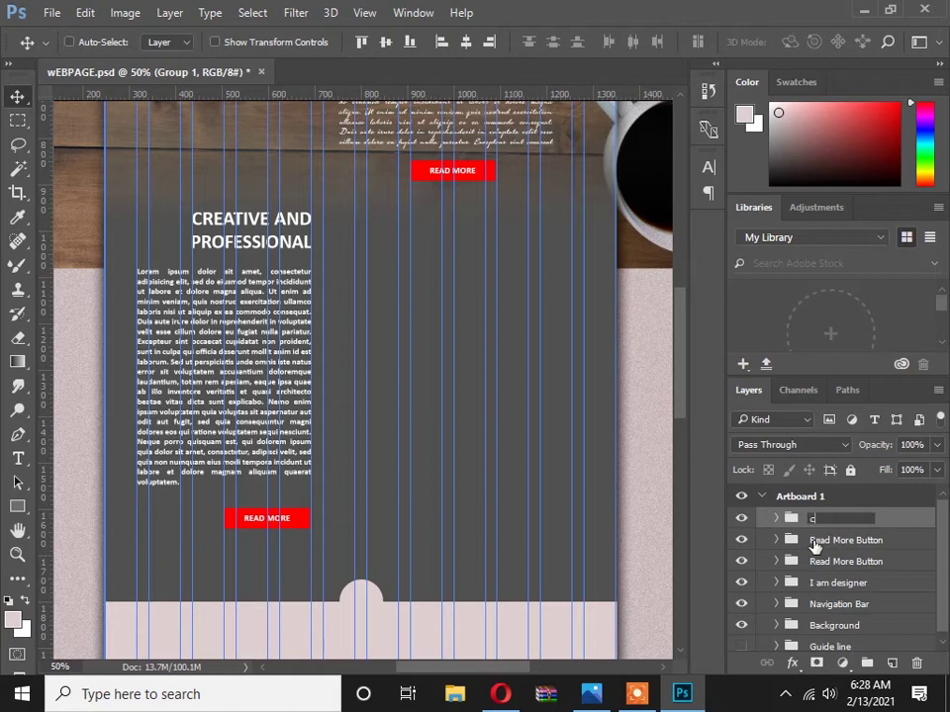
text(REATIVE AND PROFESSIONAL)
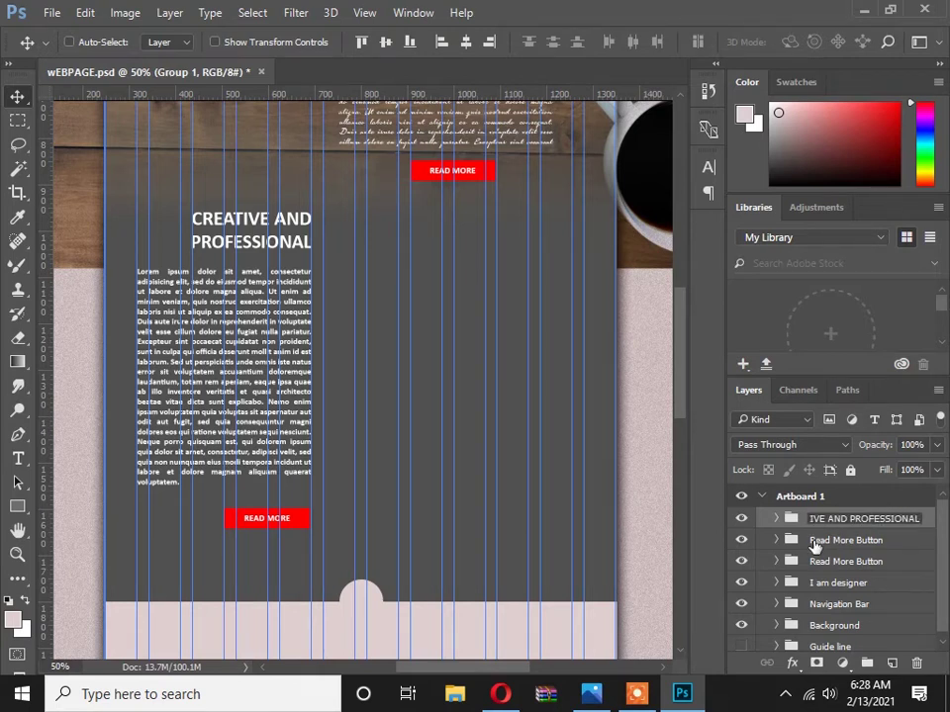
key(Return)
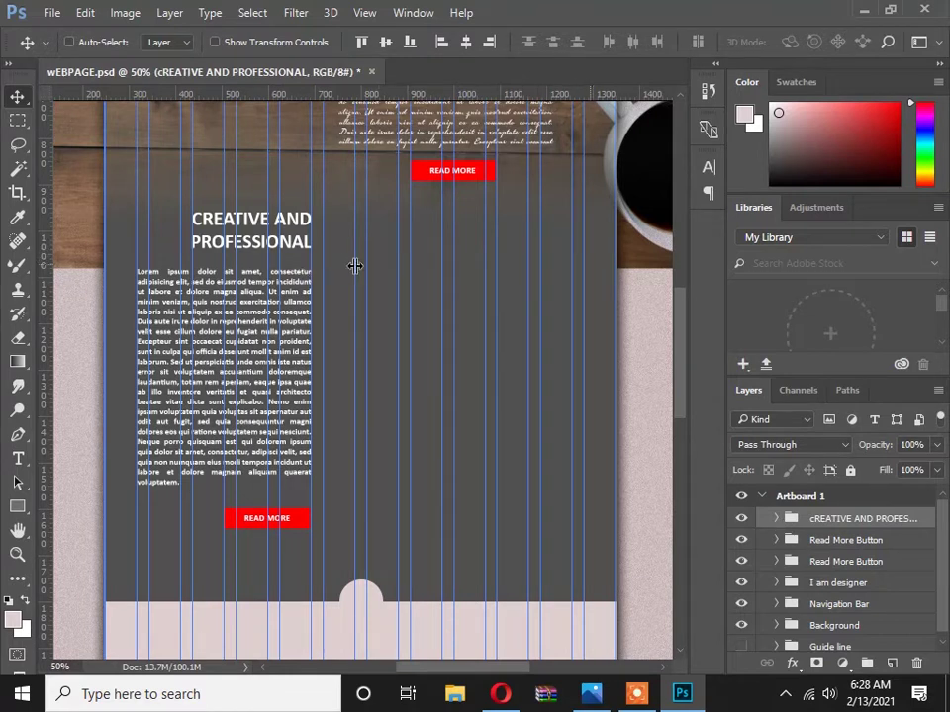
Add a center-aligned text OUR TEAM in Calibri Bold on a new layer, just right of the CREATIVE AND PROFESSIONAL heading.
click(891, 663)
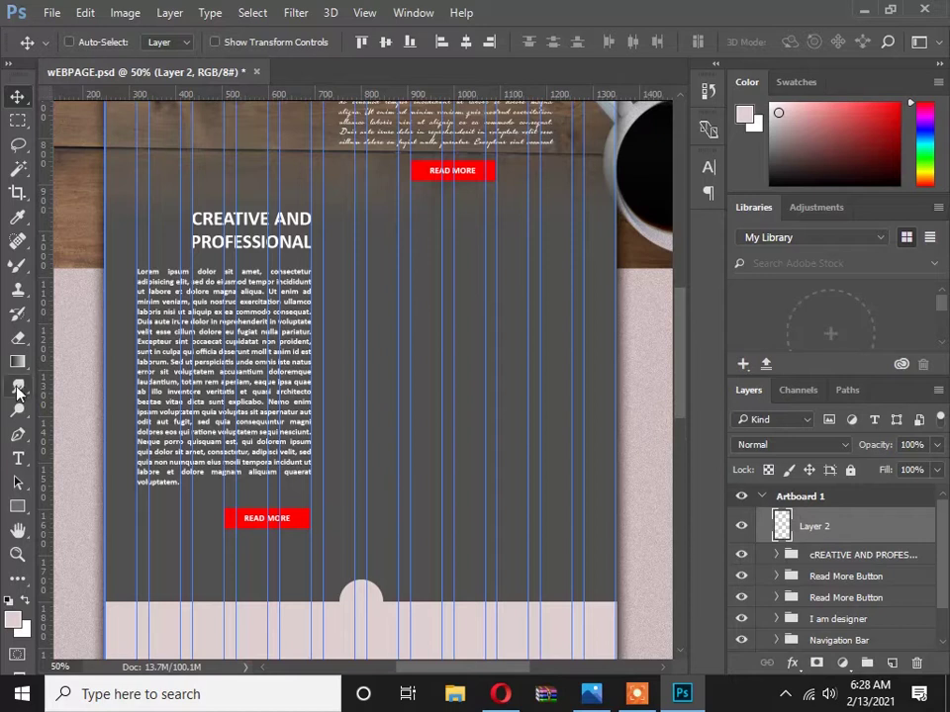
click(18, 458)
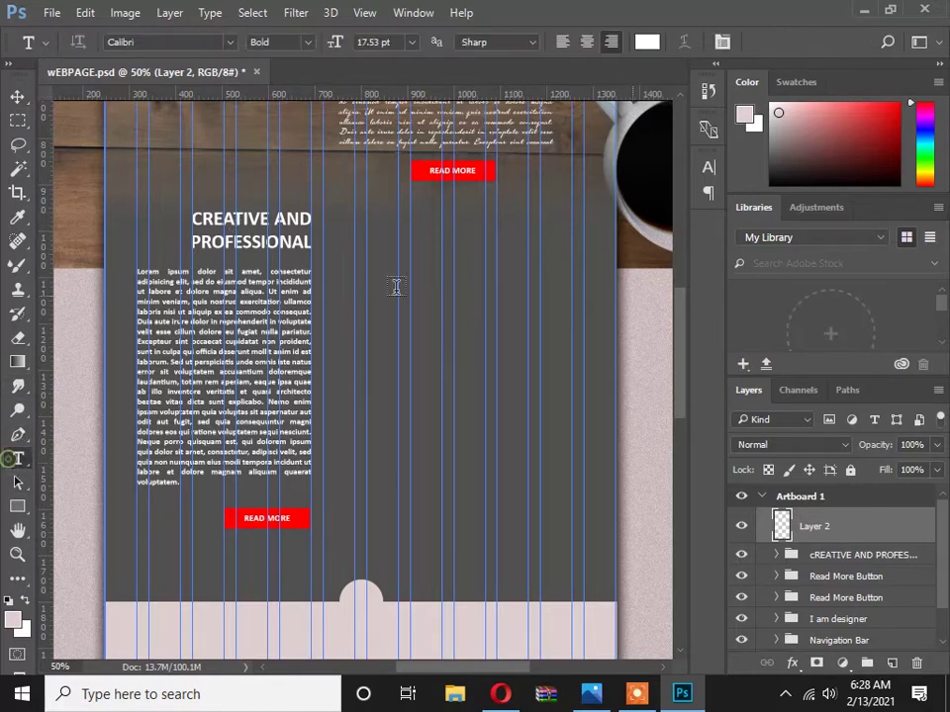
click(366, 242)
text(OUR TEAM)
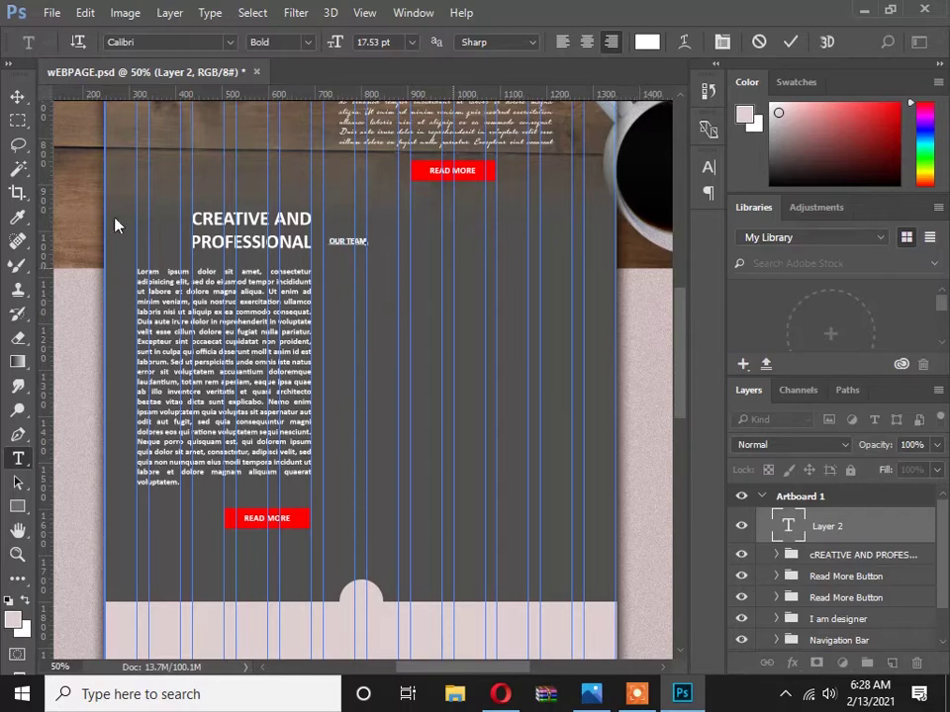
click(587, 42)
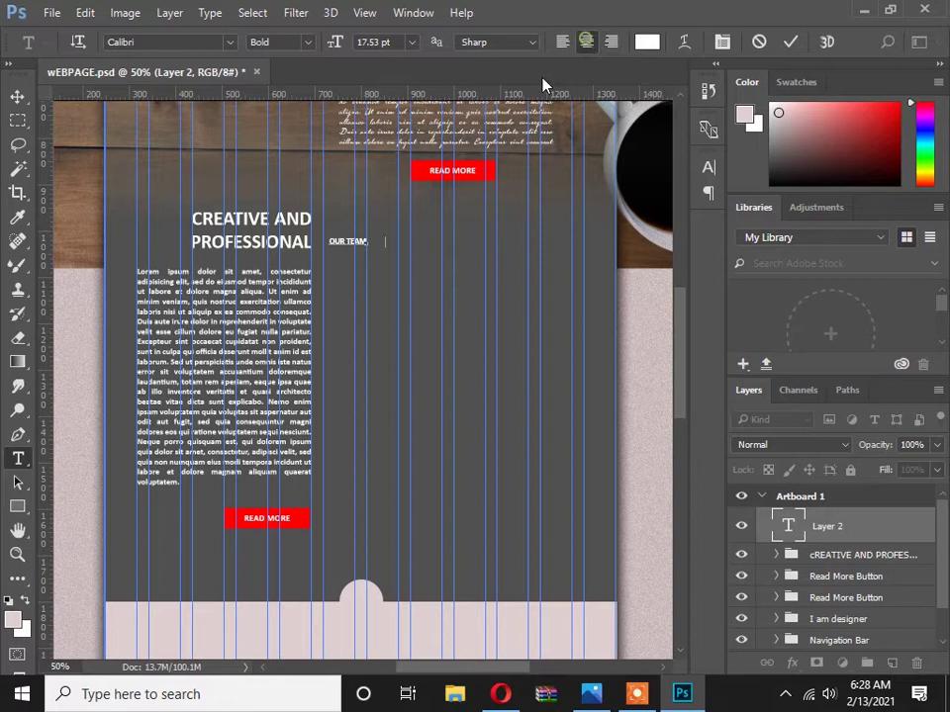
click(17, 96)
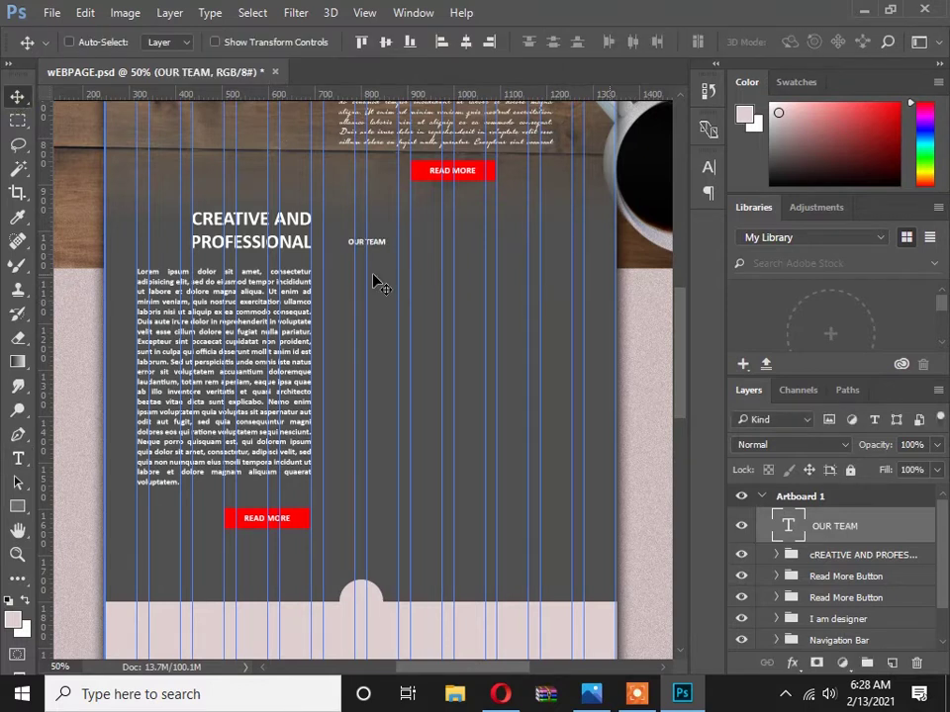
Scale the OUR TEAM text up proportionally to about 47.6 pt, starting at the column guide beside the heading.
key(ctrl+t)
drag(395, 250, 448, 256)
key(Return)
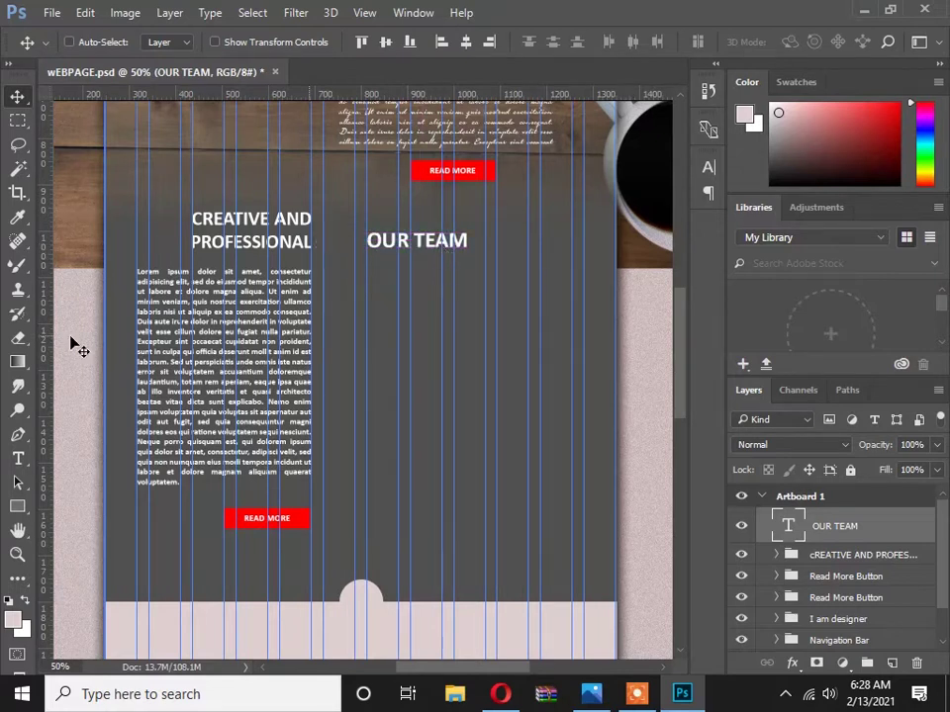
Set the OUR TEAM text's font size to about 42.7 pt, matching the CREATIVE AND PROFESSIONAL heading.
click(18, 458)
click(223, 217)
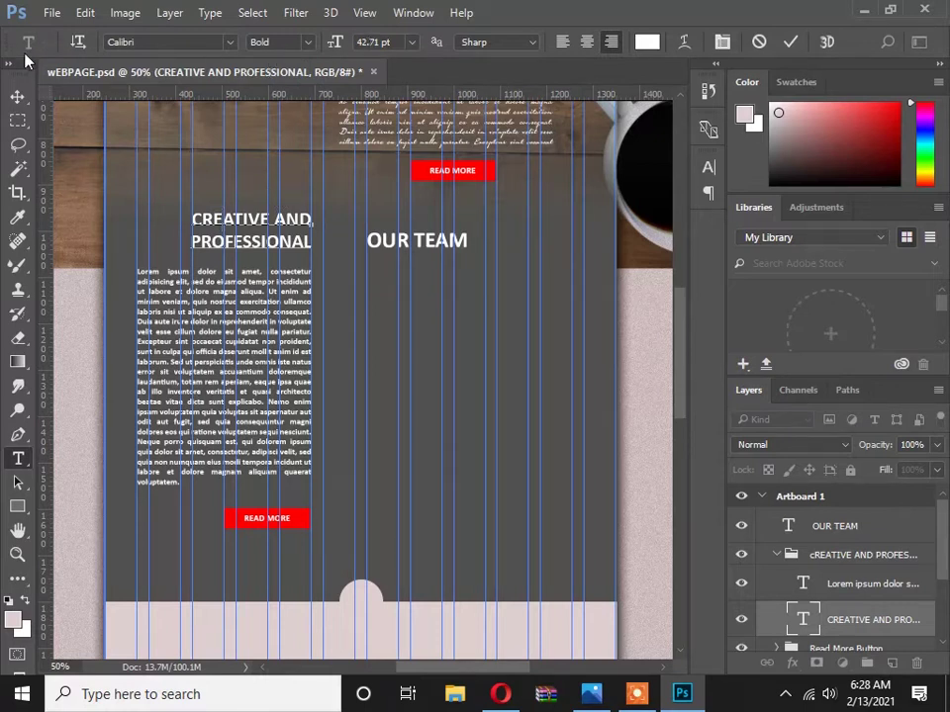
key(Escape)
key(v)
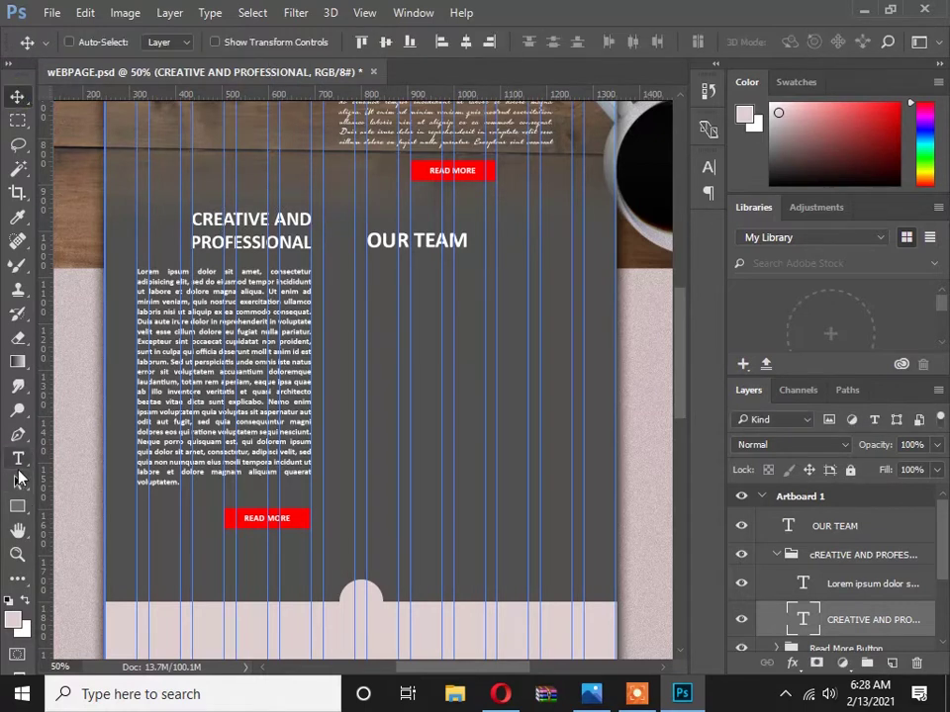
click(18, 458)
click(421, 240)
key(ctrl+a)
click(339, 41)
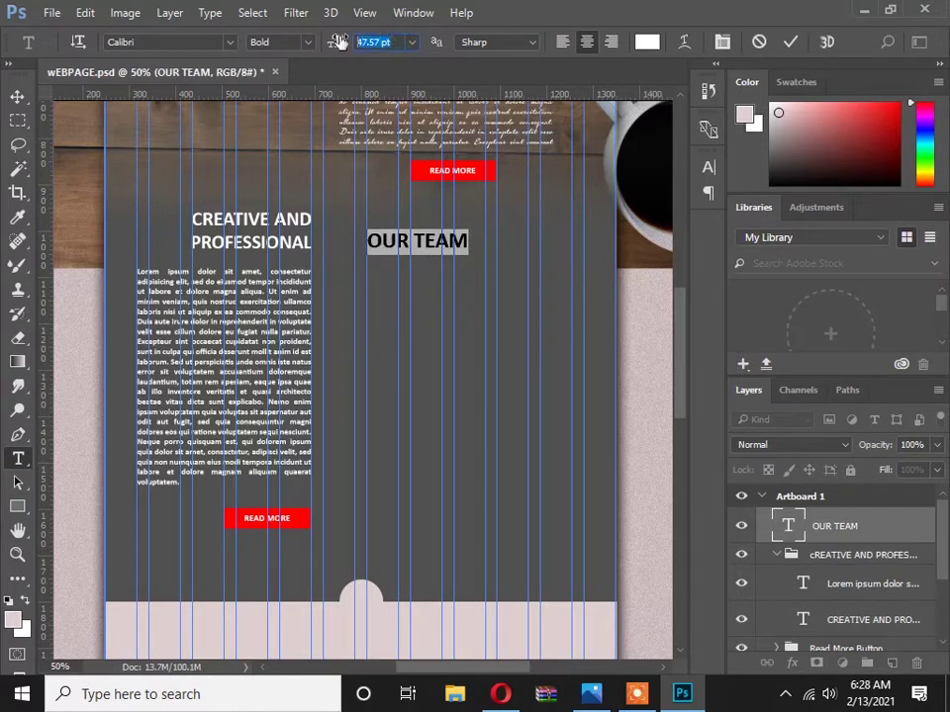
text(42.75)
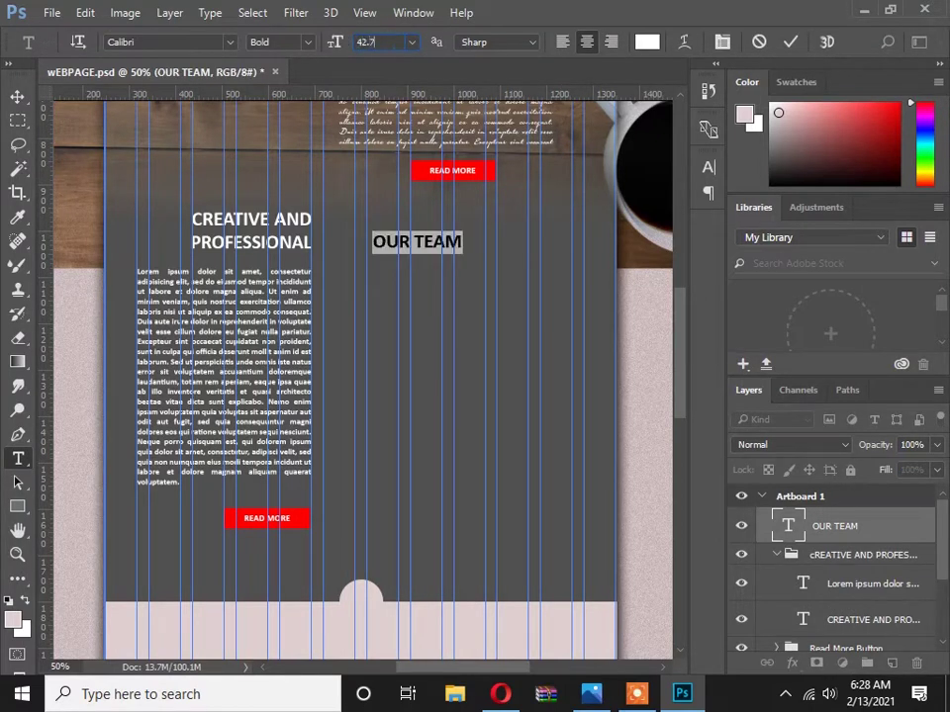
click(16, 96)
Move OUR TEAM level with the first line of the CREATIVE AND PROFESSIONAL heading, and collapse that heading's layer group.
scroll(560, 246, up, 1)
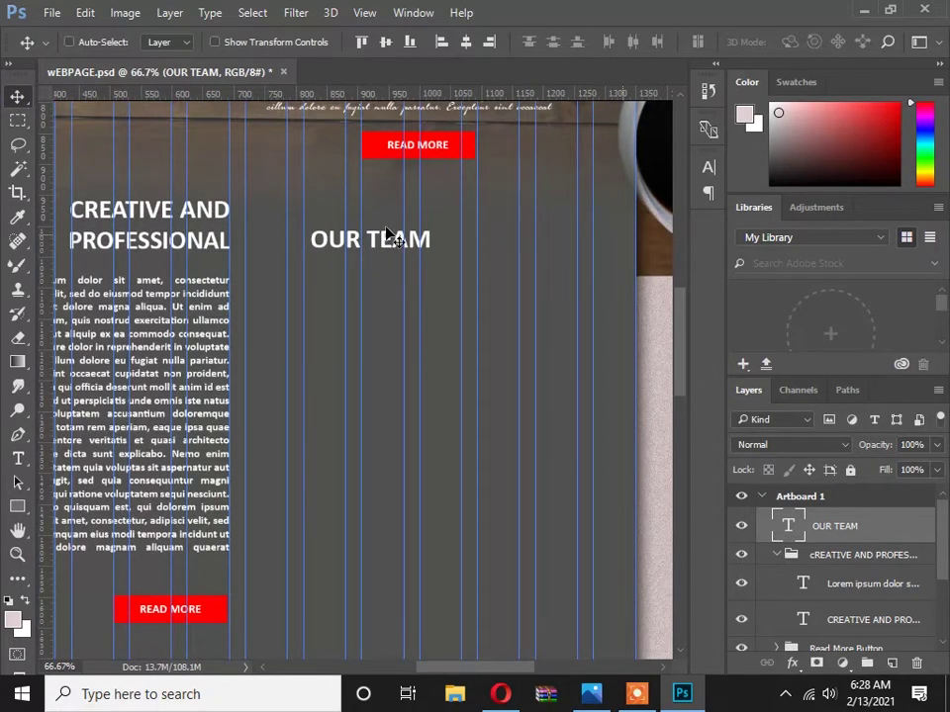
drag(393, 247, 389, 216)
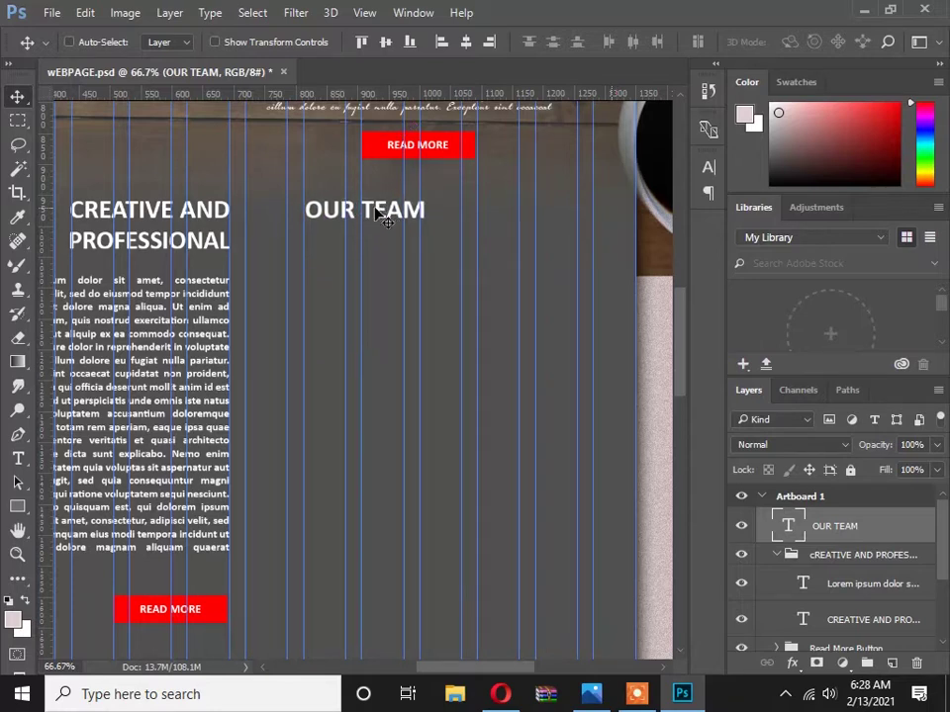
key(alt+Tab)
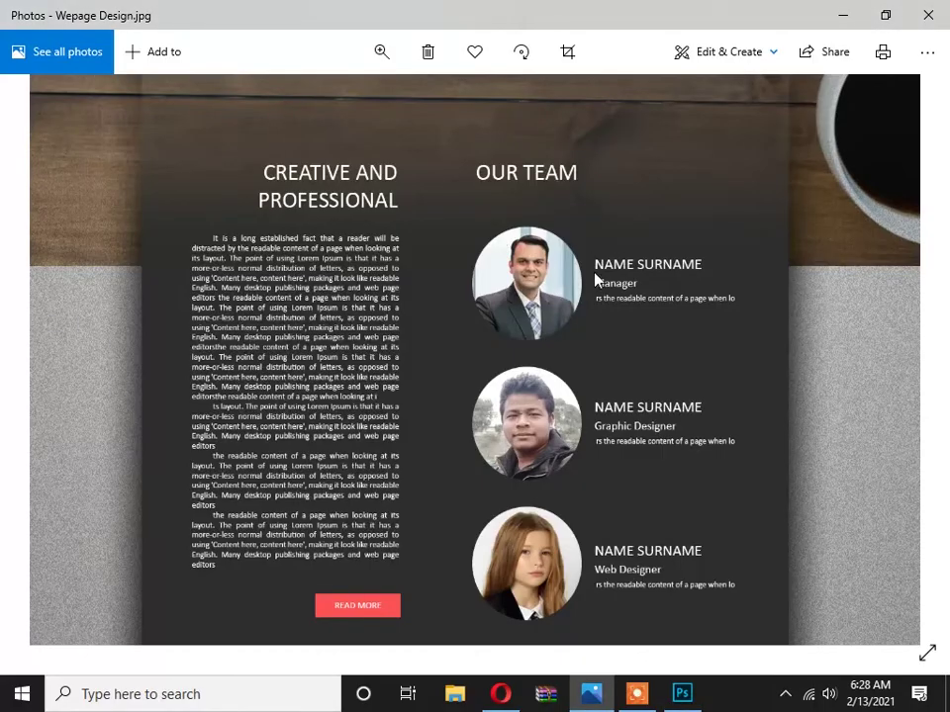
key(alt+Tab)
drag(526, 326, 511, 255)
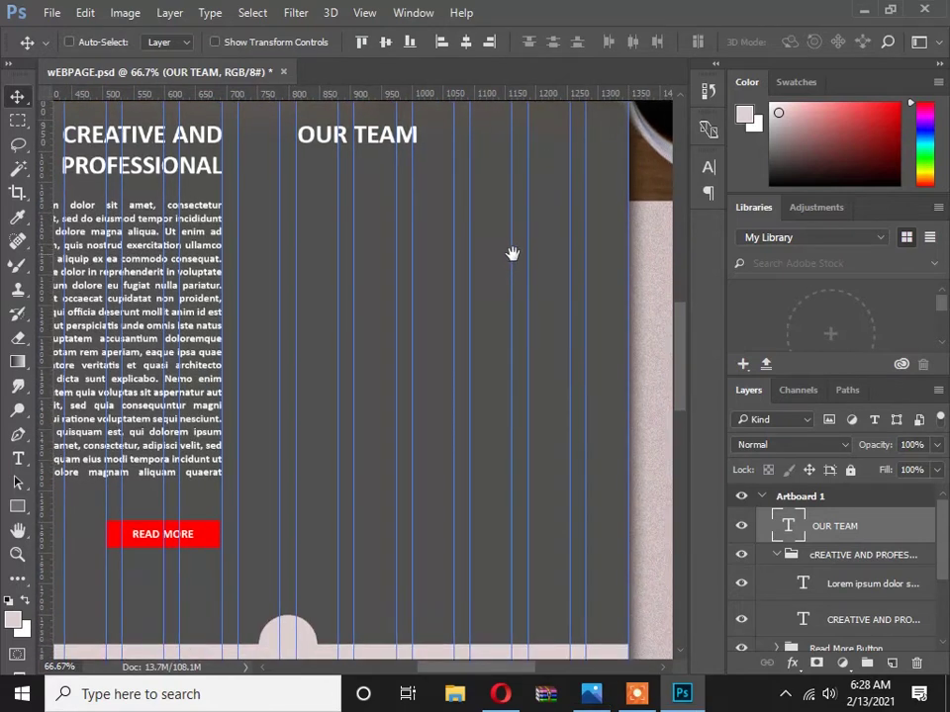
click(777, 555)
scroll(388, 400, up, 3)
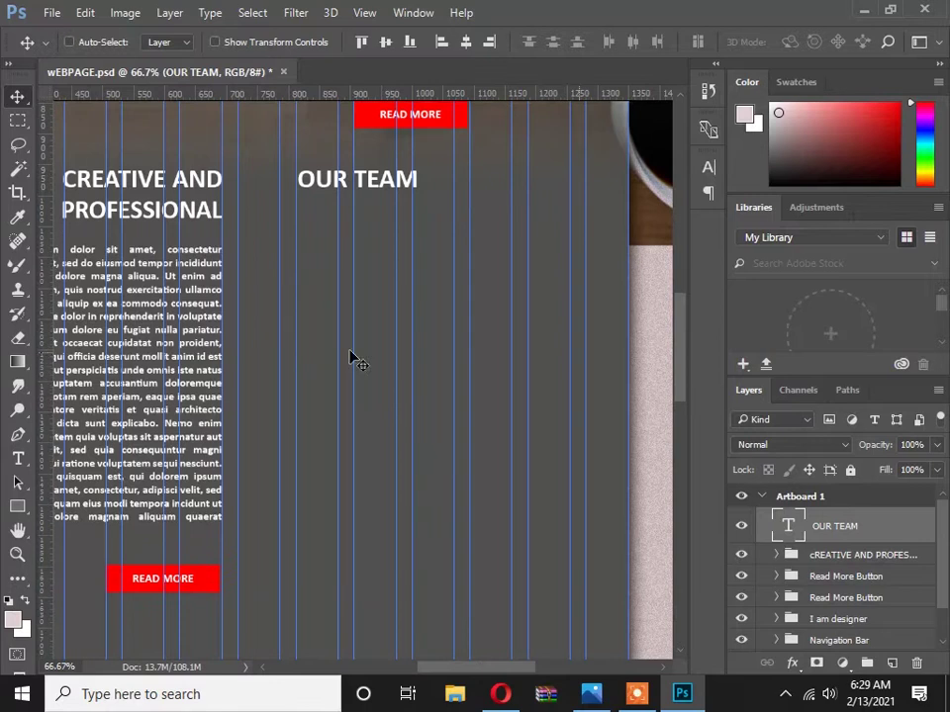
Draw a 162 px circle with the pale pink fill below the OUR TEAM heading using the Ellipse tool.
click(17, 505)
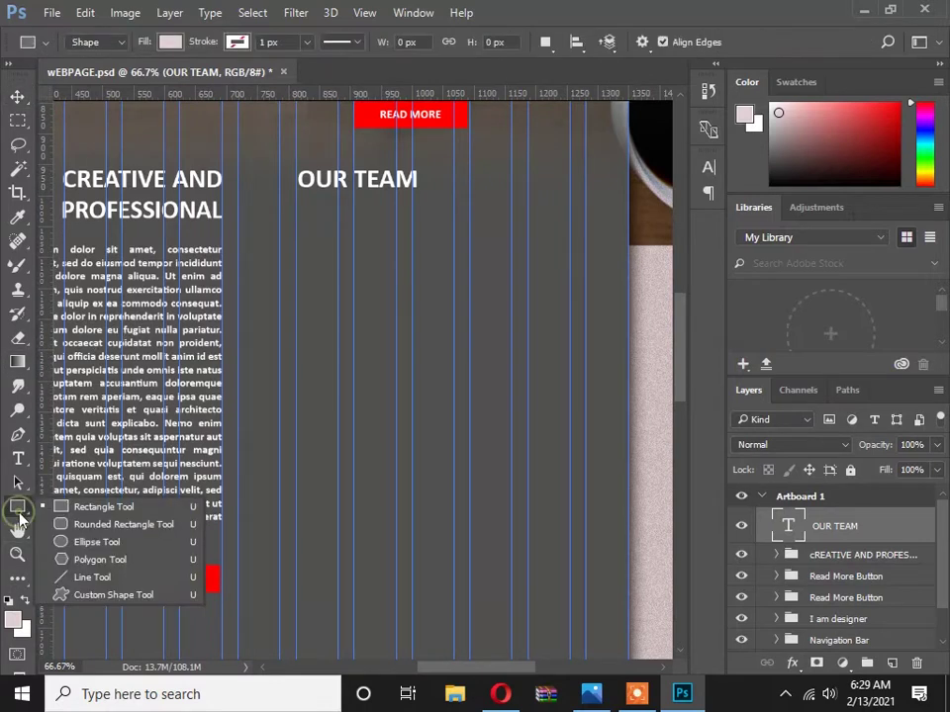
click(81, 543)
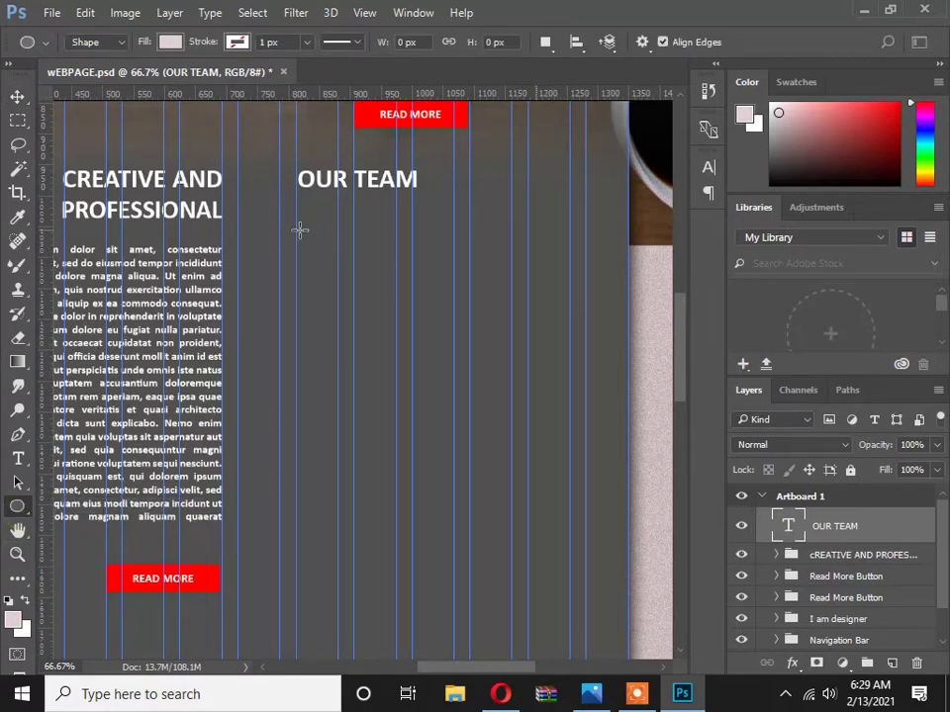
drag(299, 230, 402, 348)
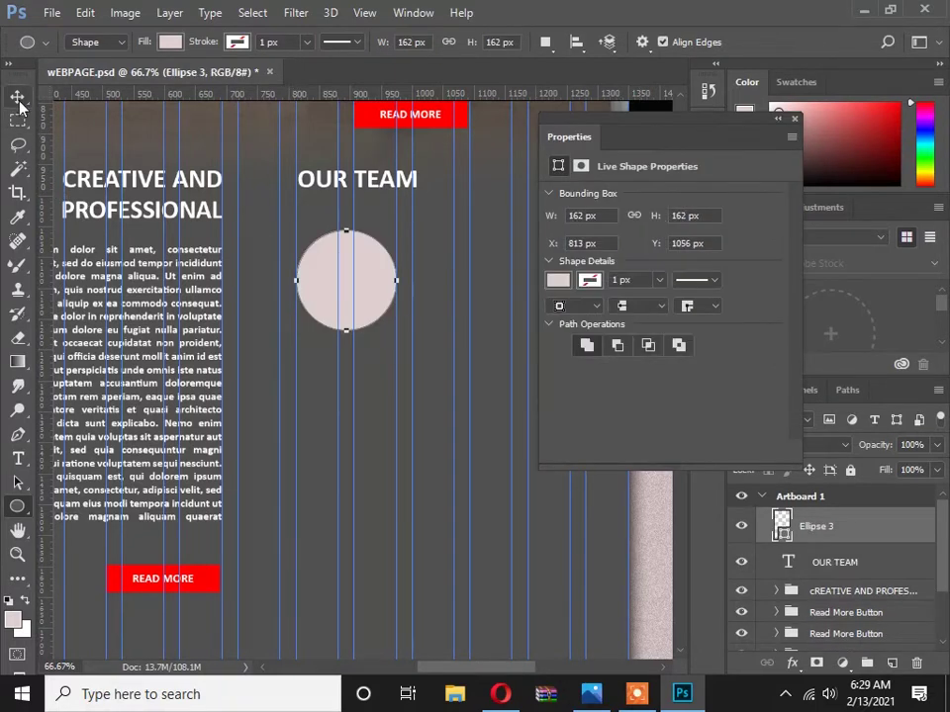
click(18, 96)
click(791, 120)
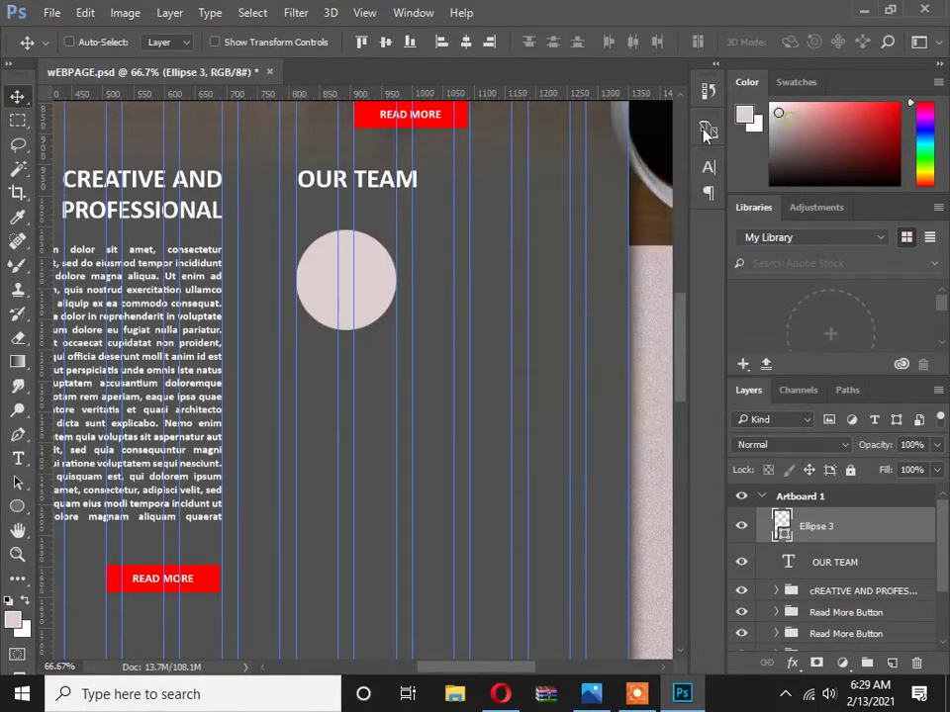
Align the circle and the OUR TEAM text by their horizontal centers.
key(alt+Tab)
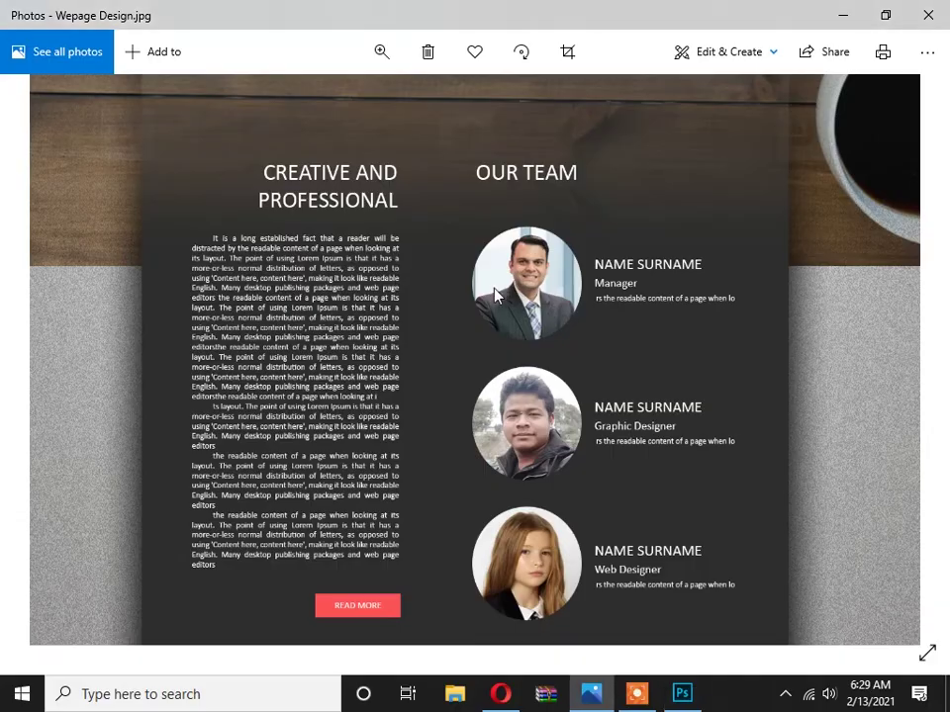
key(alt+Tab)
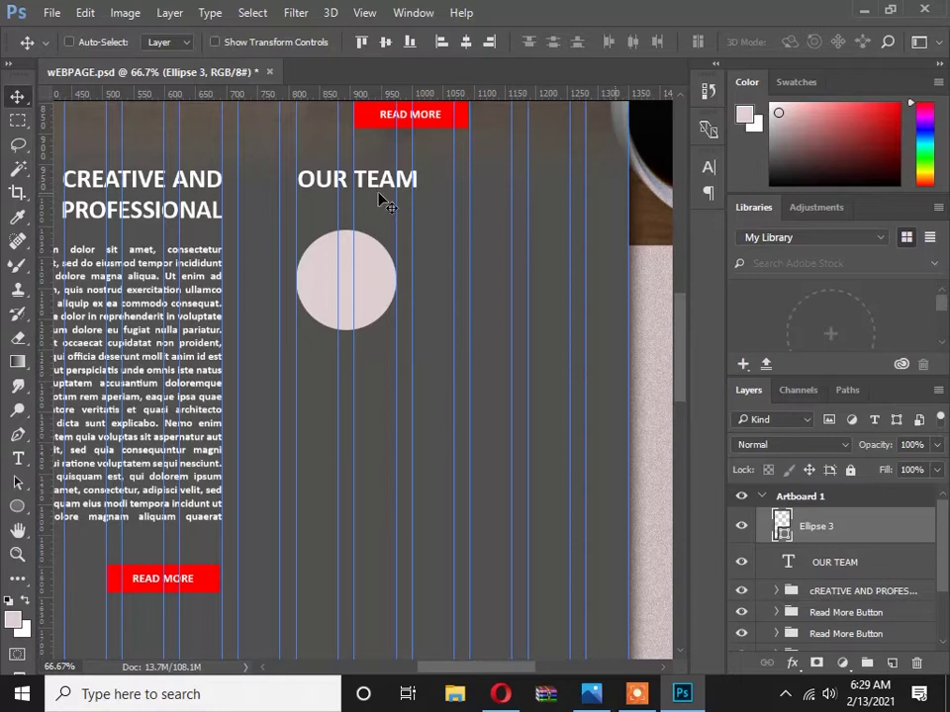
shift+click(836, 564)
click(466, 43)
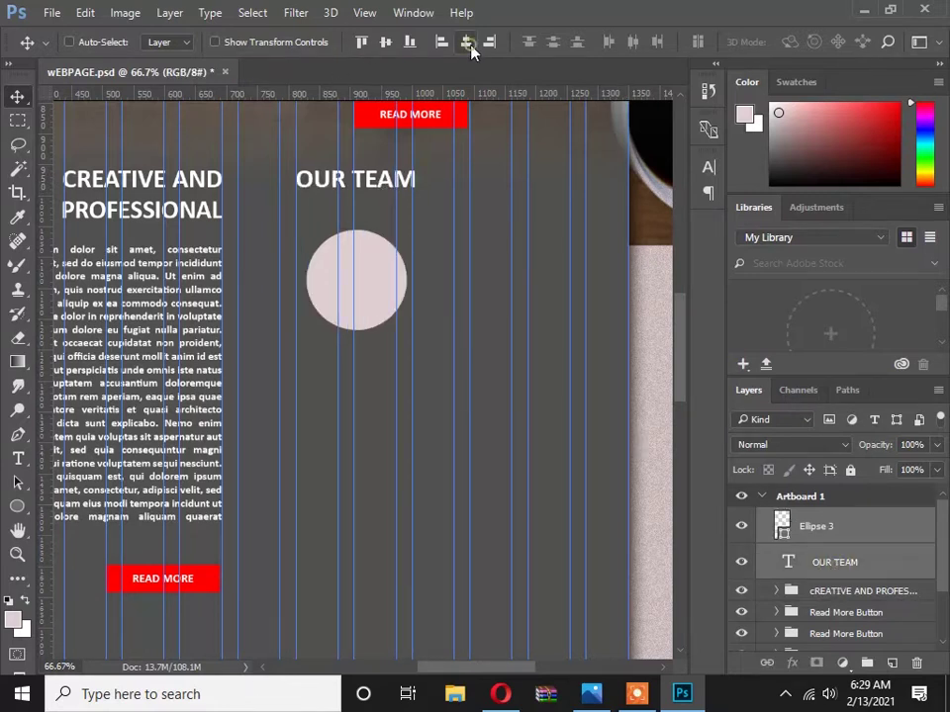
click(861, 567)
Duplicate the OUR TEAM circle layer twice.
click(819, 528)
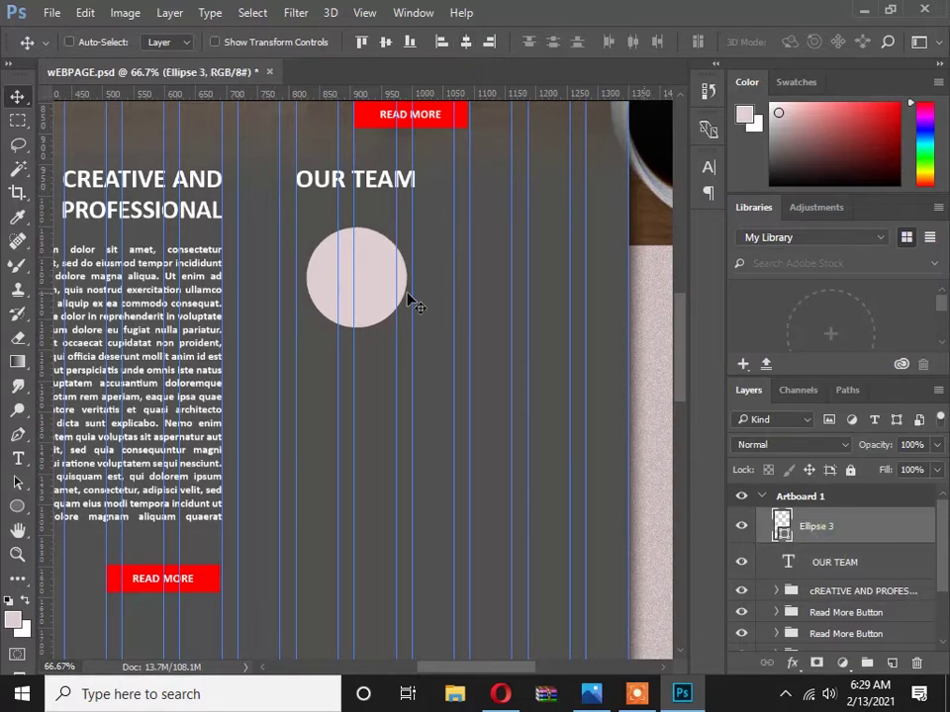
scroll(415, 296, down, 2)
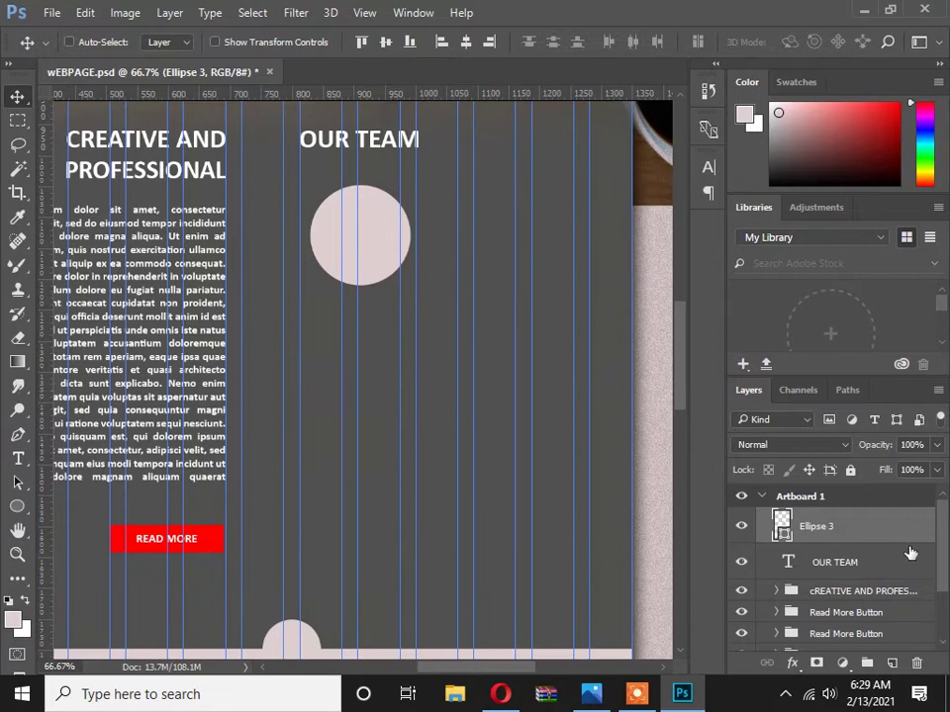
drag(872, 537, 891, 662)
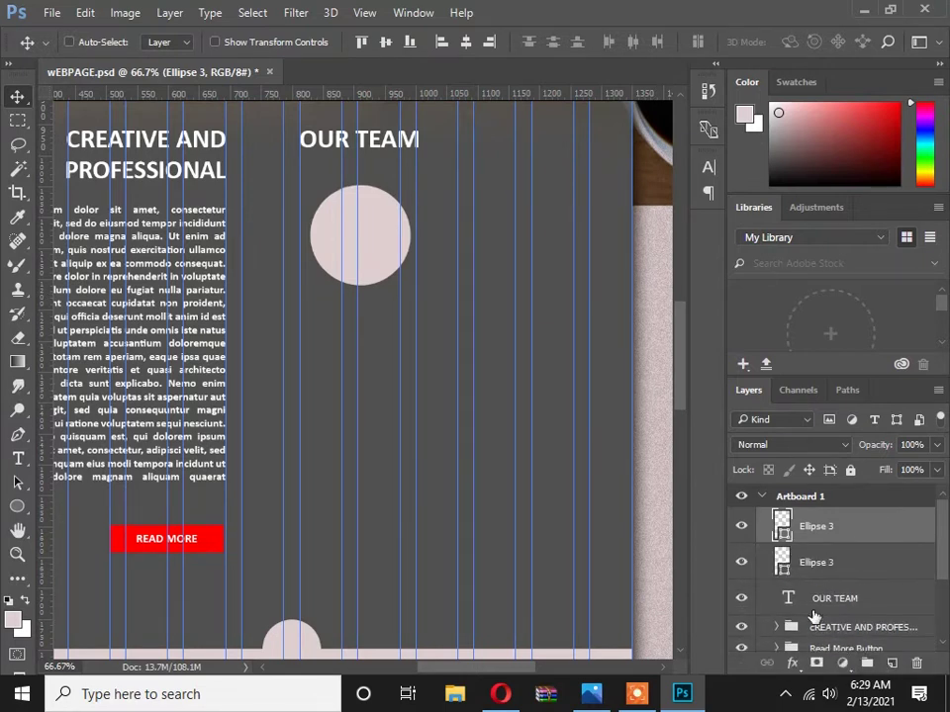
drag(870, 530, 891, 663)
Move one circle copy just below the original and another near the end of the column, level with the READ MORE button.
drag(374, 265, 374, 379)
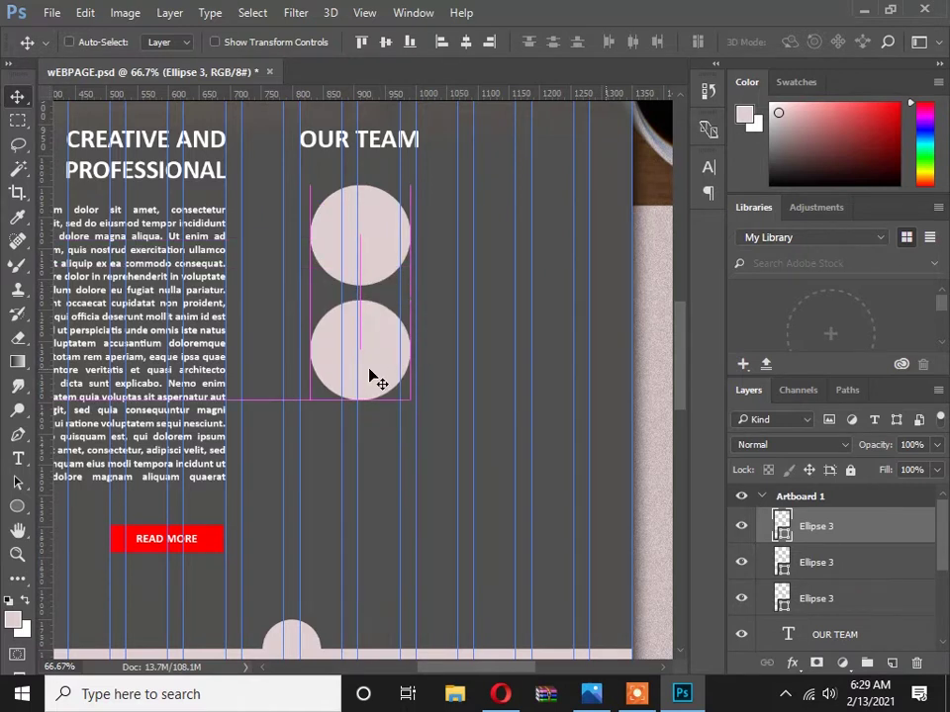
scroll(371, 376, down, 2)
click(834, 579)
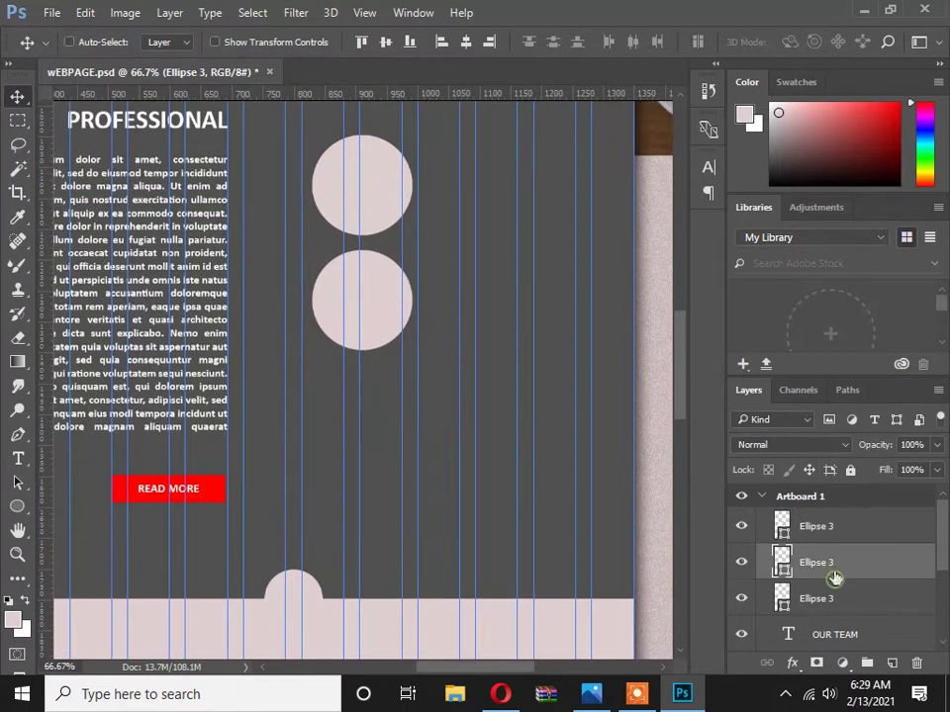
drag(394, 208, 398, 471)
scroll(388, 371, up, 1)
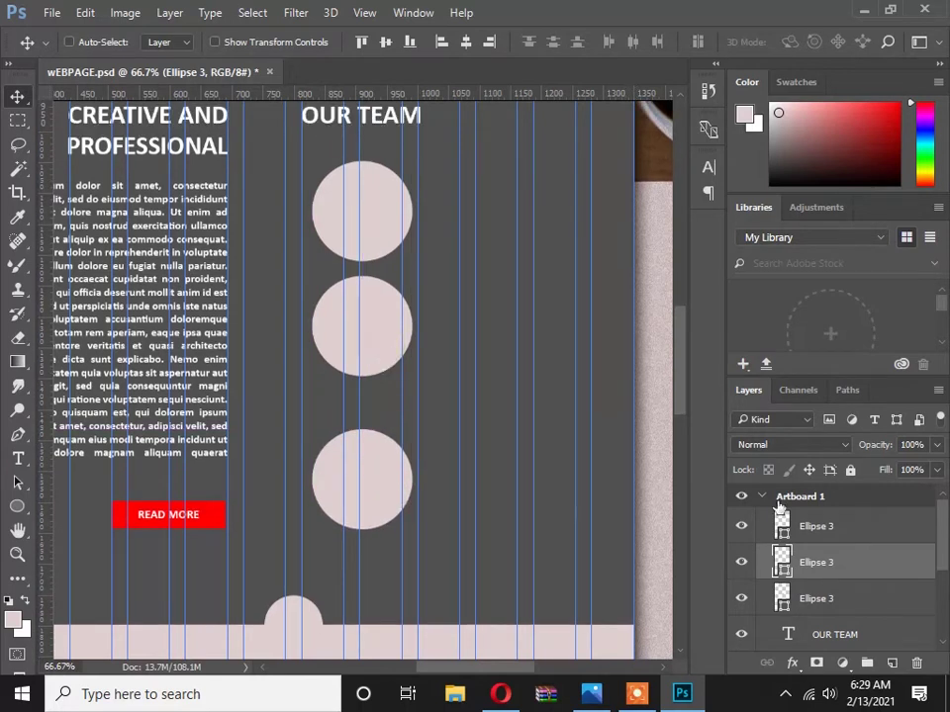
Distribute the three circles evenly by their vertical centers, ending with only the topmost circle layer selected.
shift+click(831, 528)
shift+click(821, 591)
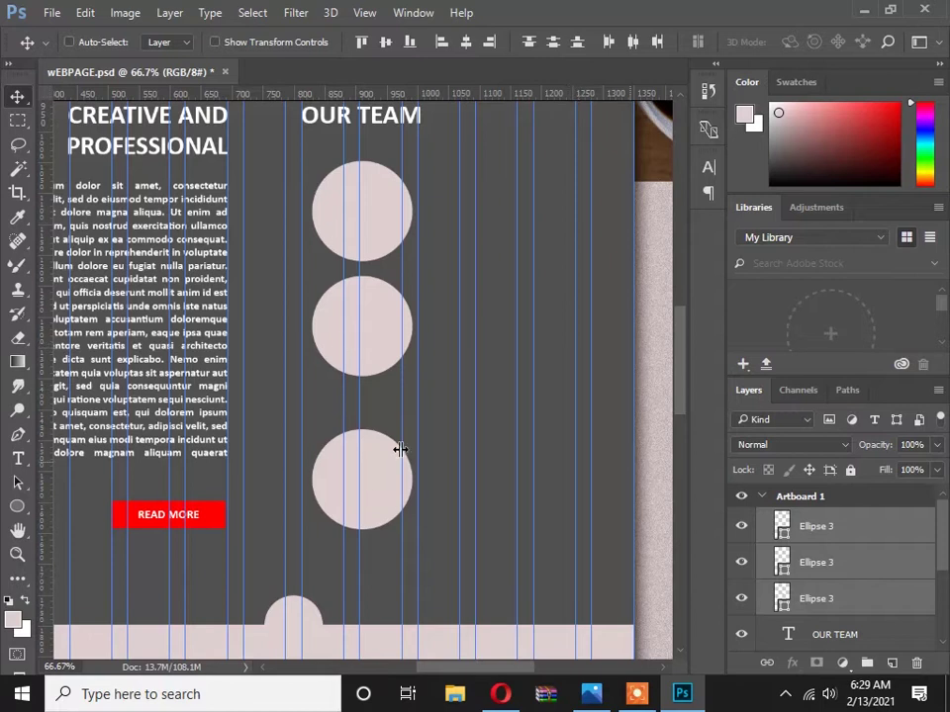
click(552, 42)
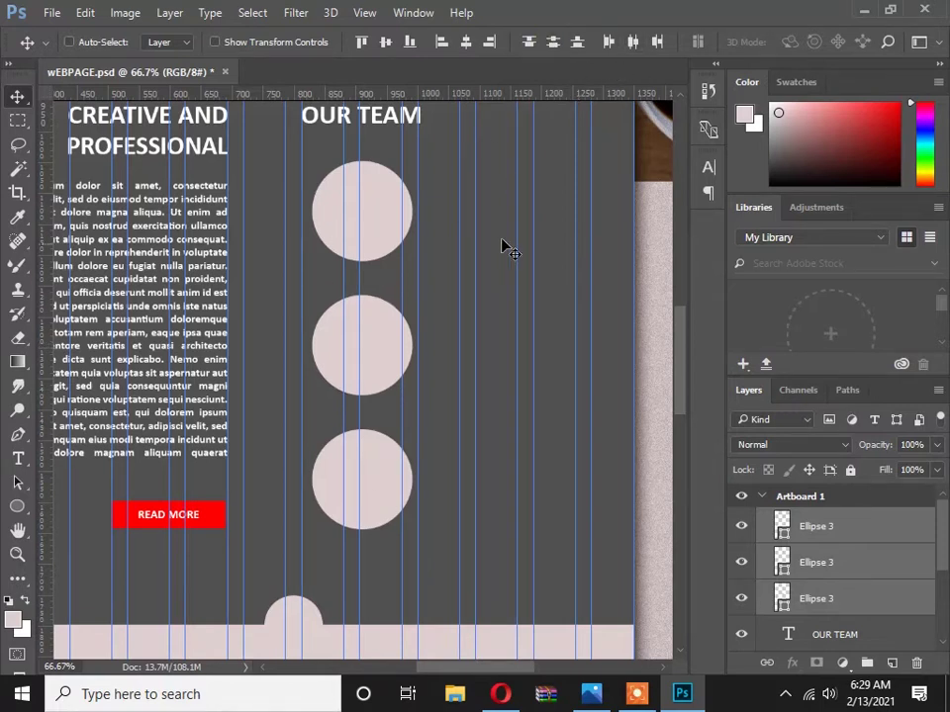
drag(501, 242, 485, 238)
click(911, 521)
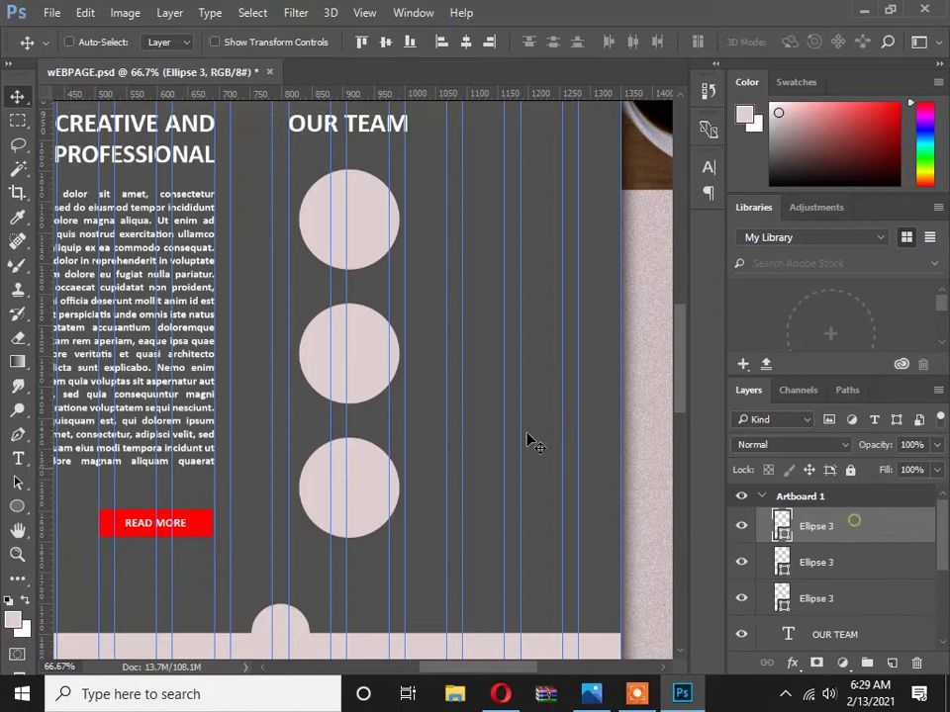
Review the three-circle column within the page layout with the guides hidden and shown, and check its layer order.
scroll(471, 381, up, 2)
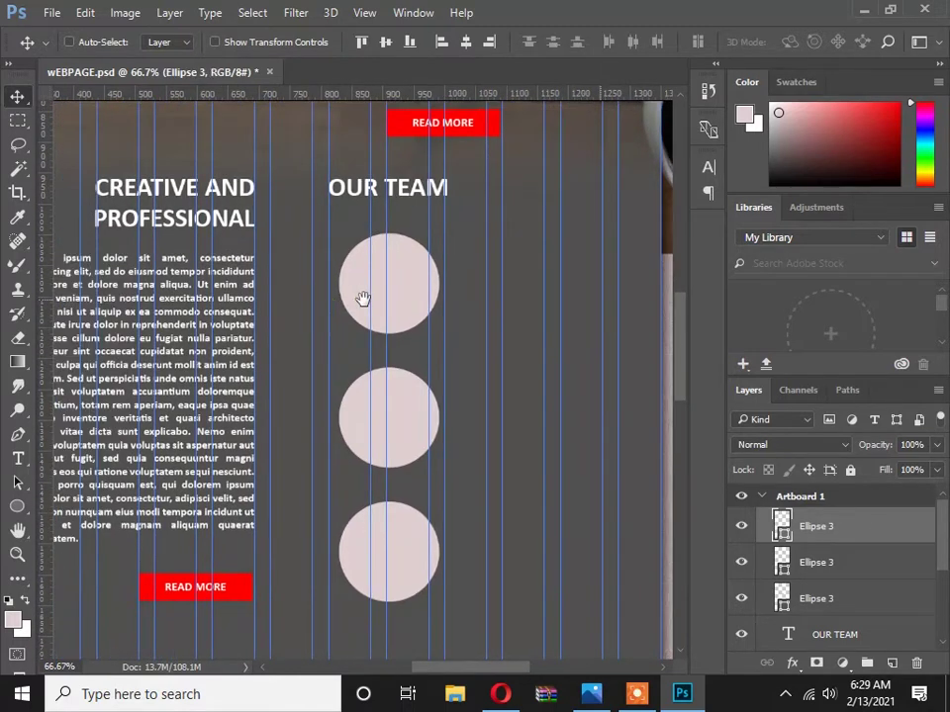
scroll(365, 332, down, 3)
scroll(364, 332, up, 1)
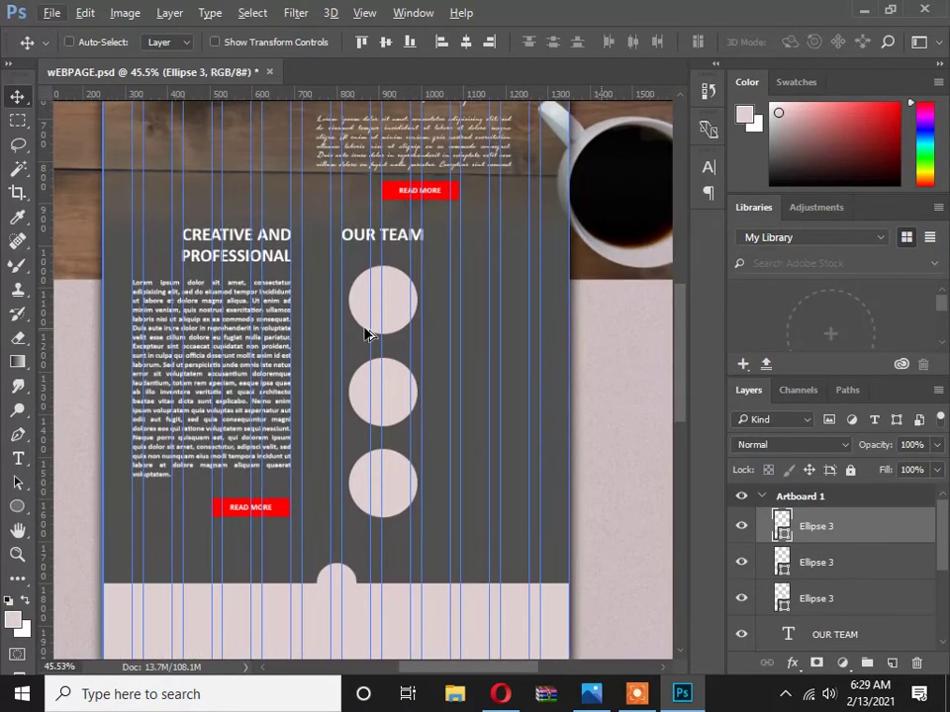
drag(365, 315, 361, 344)
key(ctrl+semicolon)
key(ctrl+semicolon)
ctrl+click(377, 303)
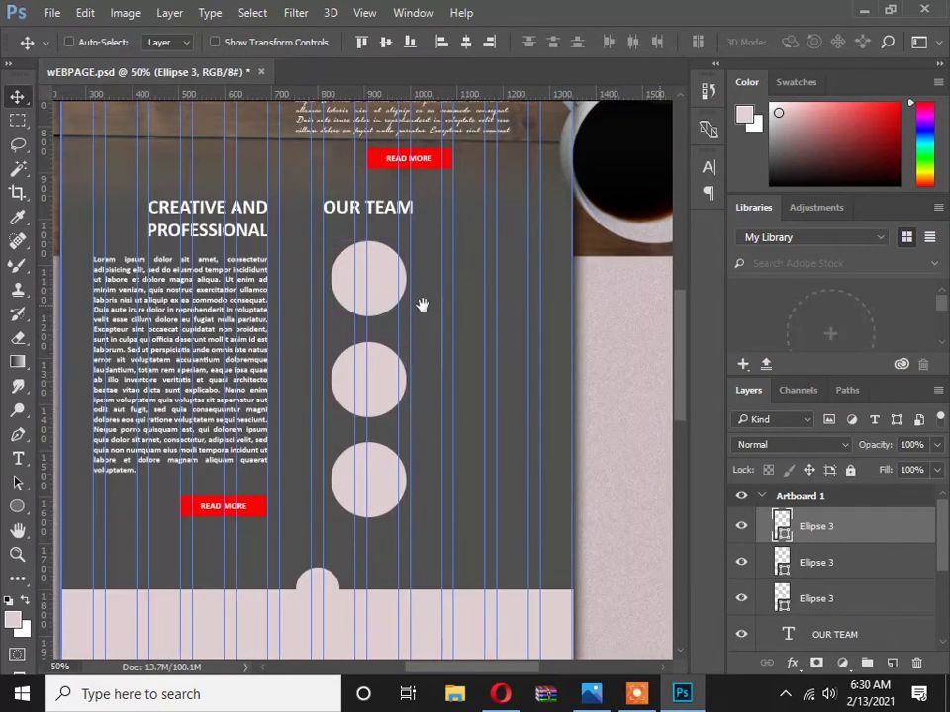
drag(421, 303, 377, 303)
ctrl+click(384, 276)
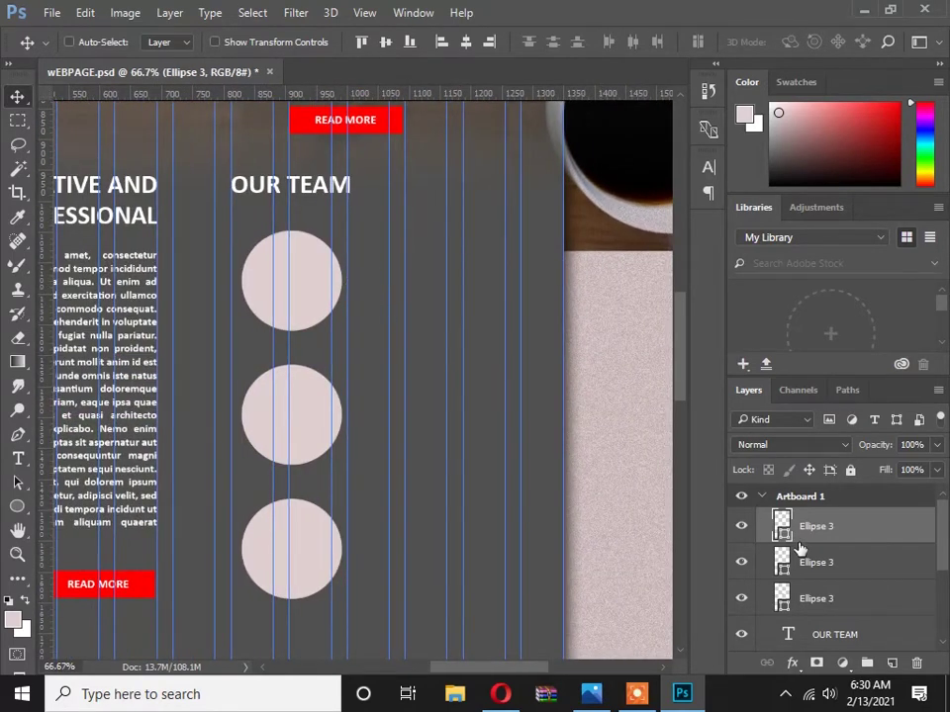
scroll(863, 571, down, 2)
scroll(850, 566, up, 1)
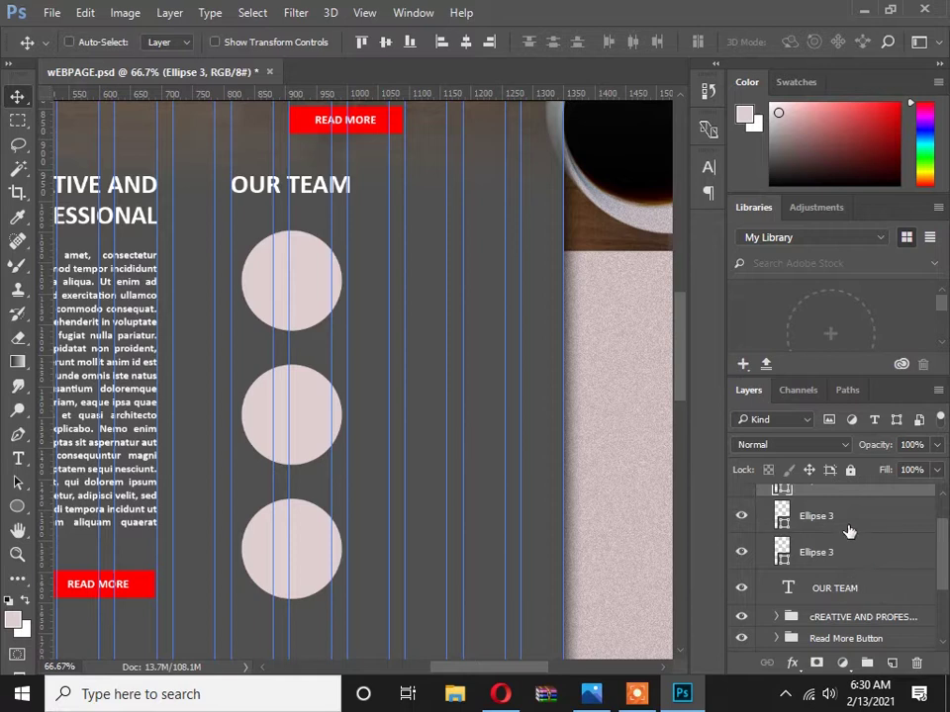
scroll(849, 532, up, 1)
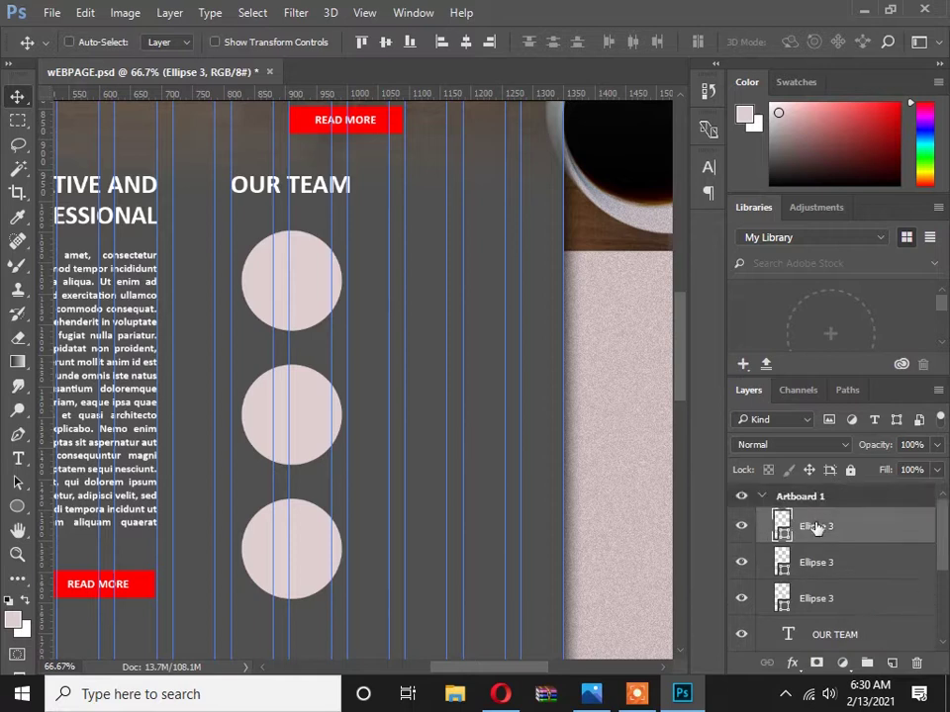
Add a left-aligned text NAME SURNAME in Calibri Bold at 15.75 pt beside the first circle, as in the reference design.
click(20, 460)
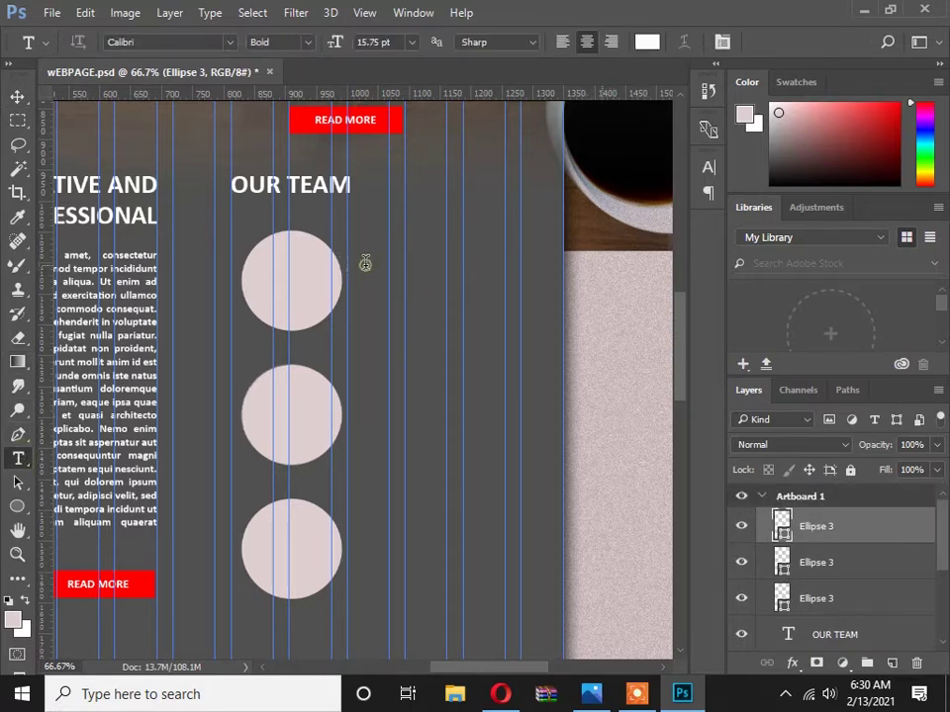
click(365, 262)
key(alt+Tab)
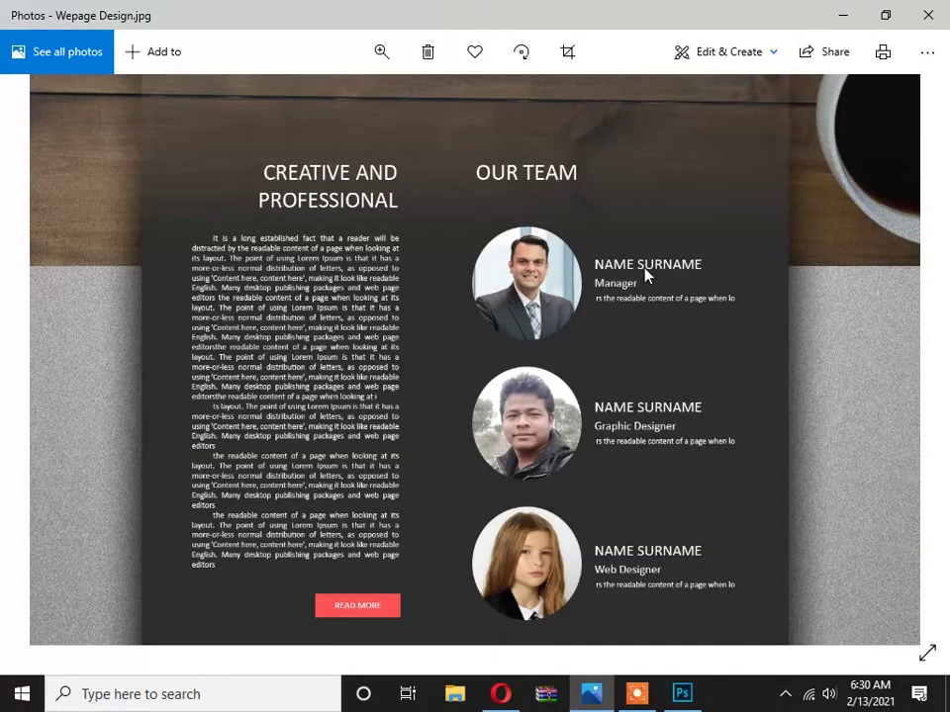
key(alt+Tab)
text(NAME SURNAME)
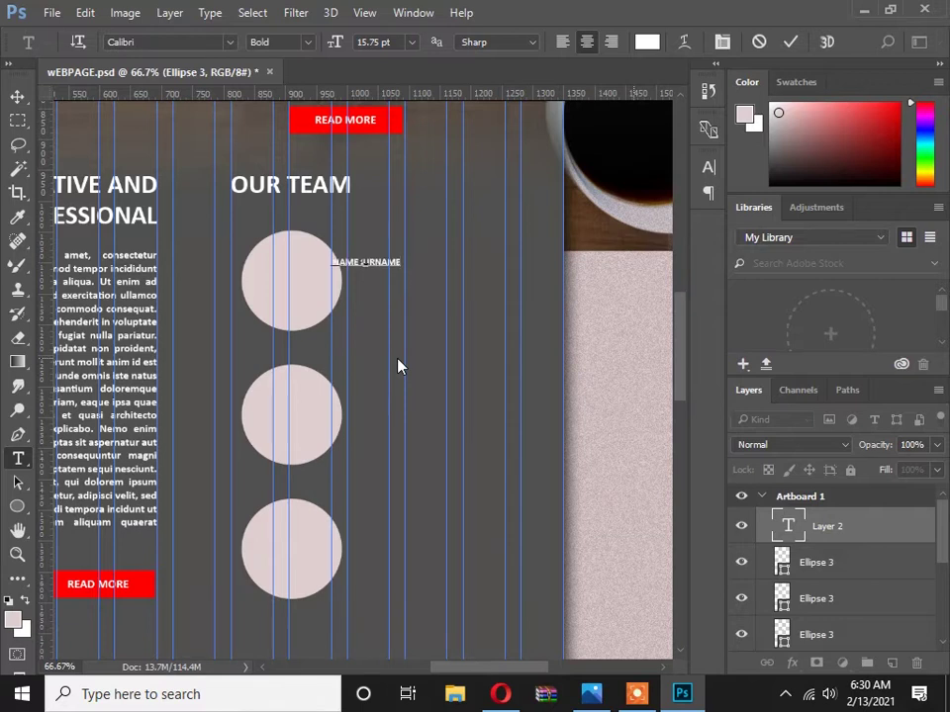
click(563, 42)
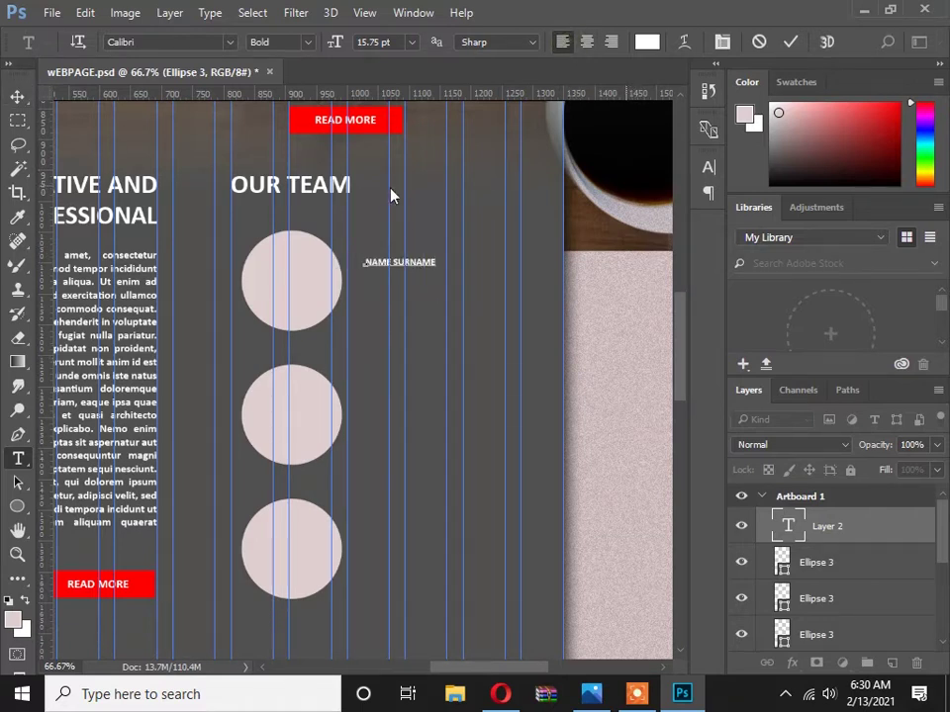
Set the NAME SURNAME text beside the first circle to 24 pt and nudge it into place.
triple_click(388, 263)
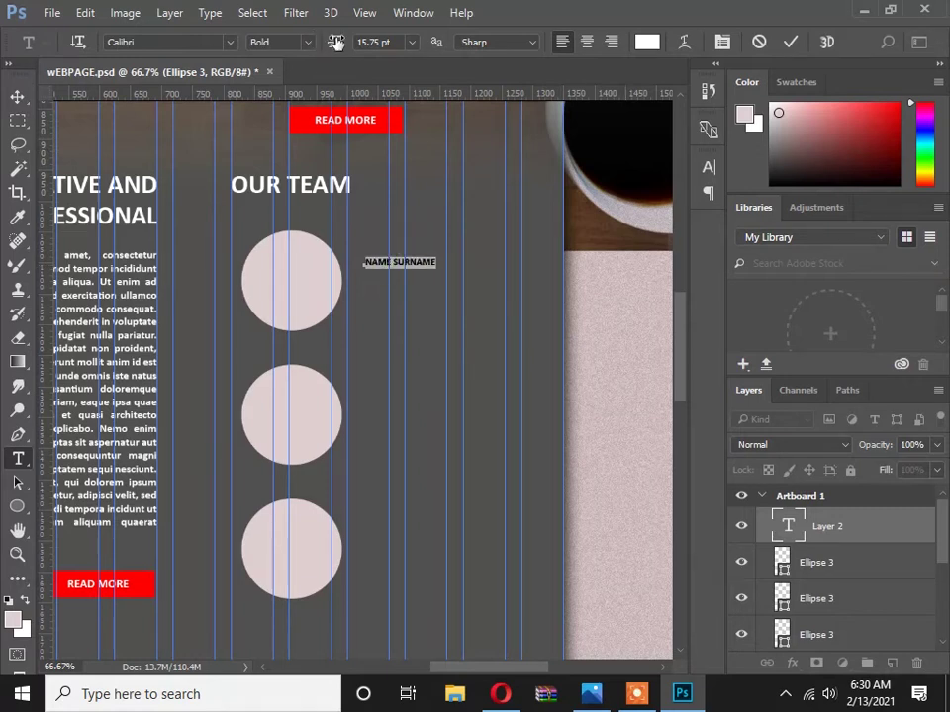
click(411, 43)
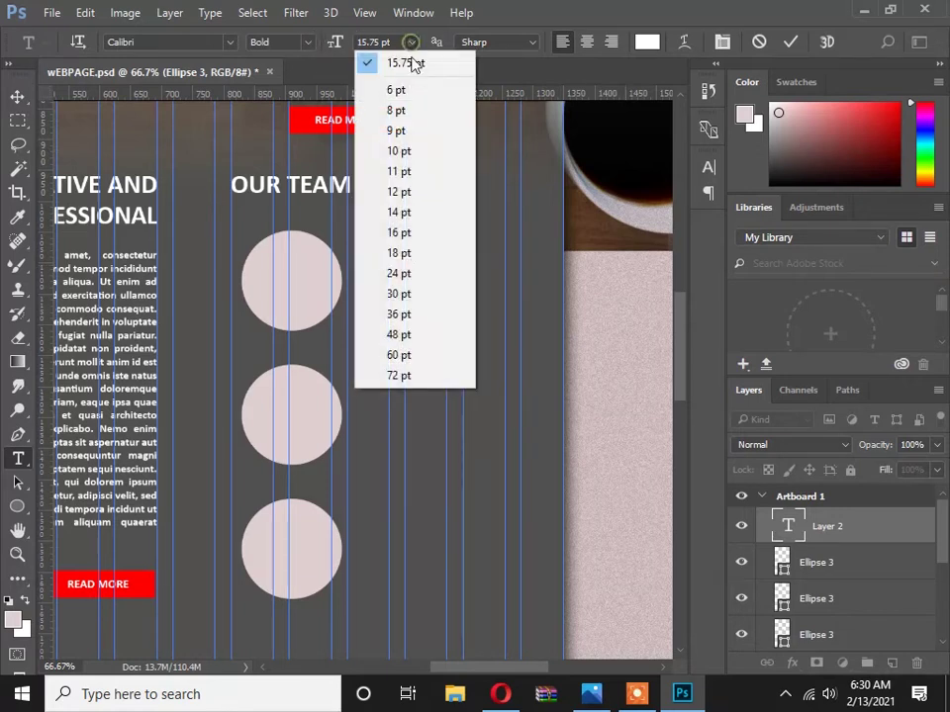
click(416, 271)
click(16, 96)
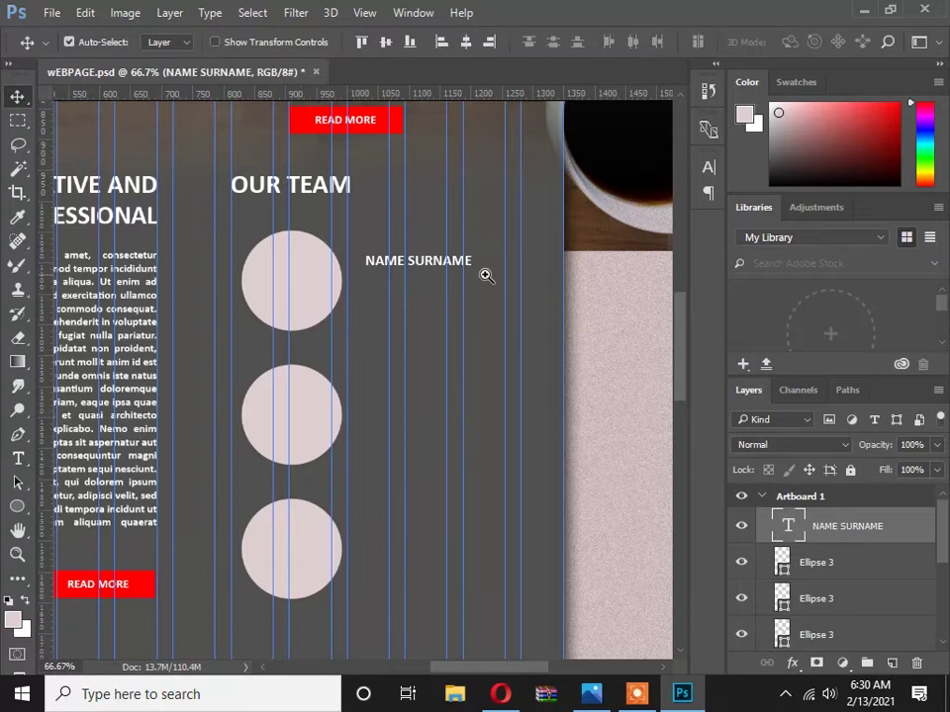
scroll(455, 277, up, 1)
drag(409, 261, 400, 253)
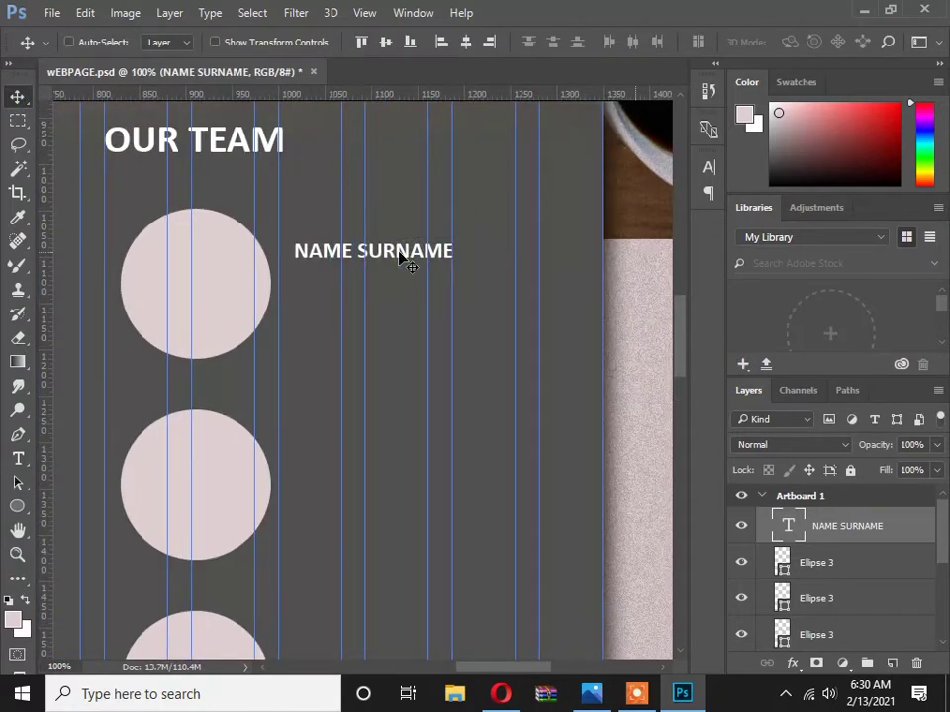
Add the text Manager in Calibri Light at 18 pt just below NAME SURNAME.
click(18, 458)
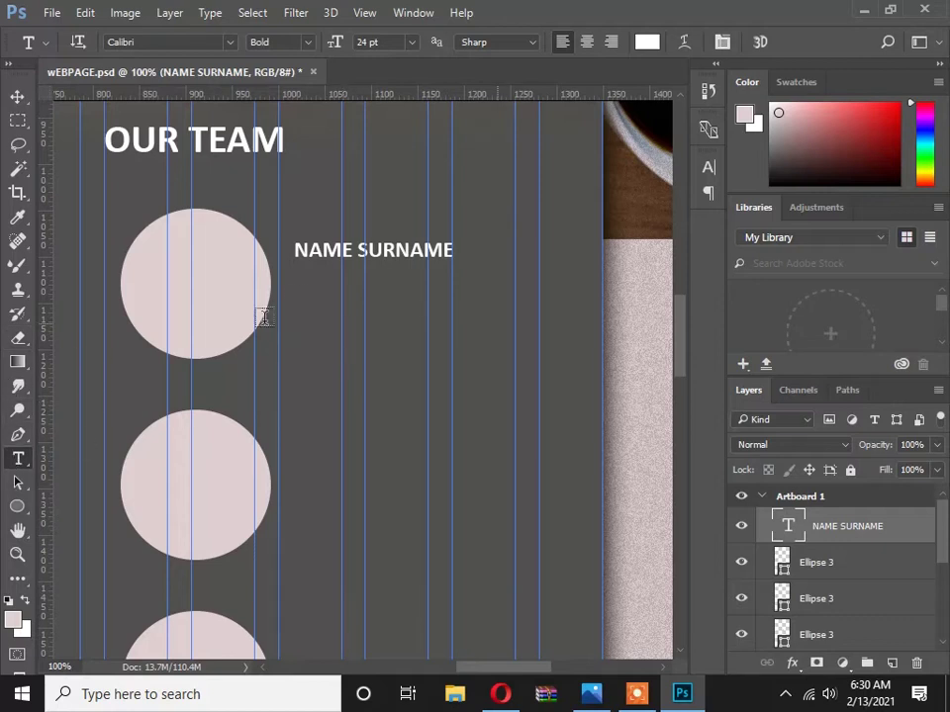
click(300, 288)
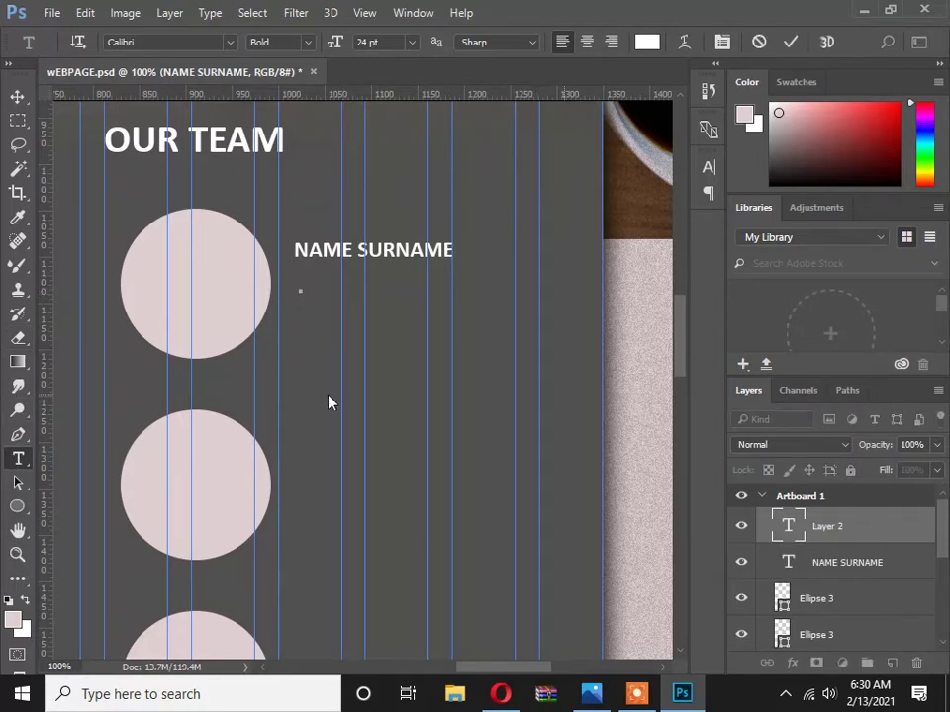
text(Manager)
key(ctrl+a)
click(313, 44)
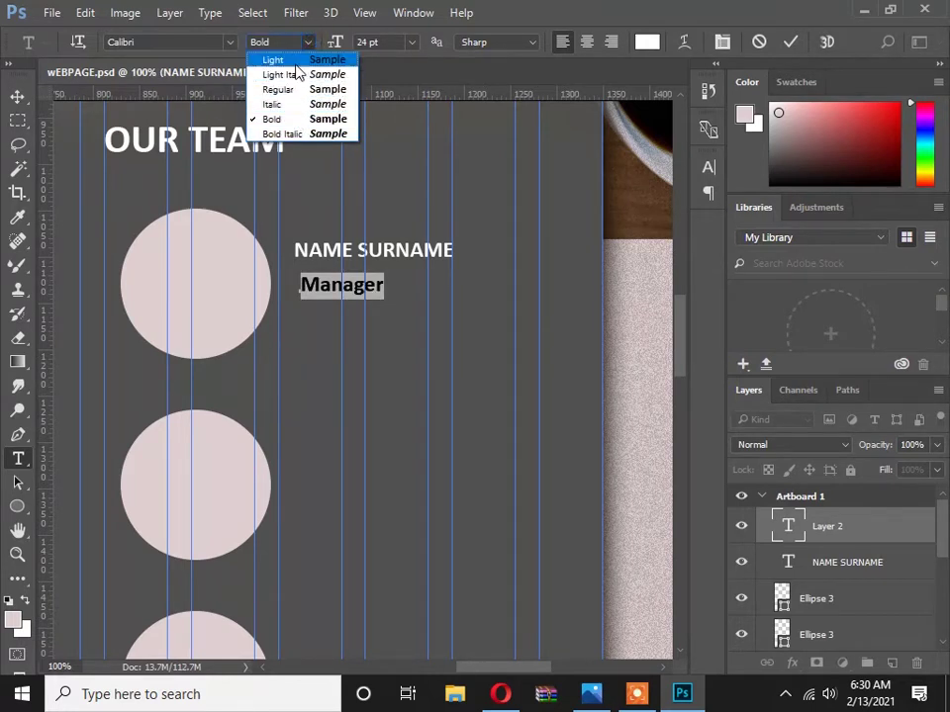
click(296, 64)
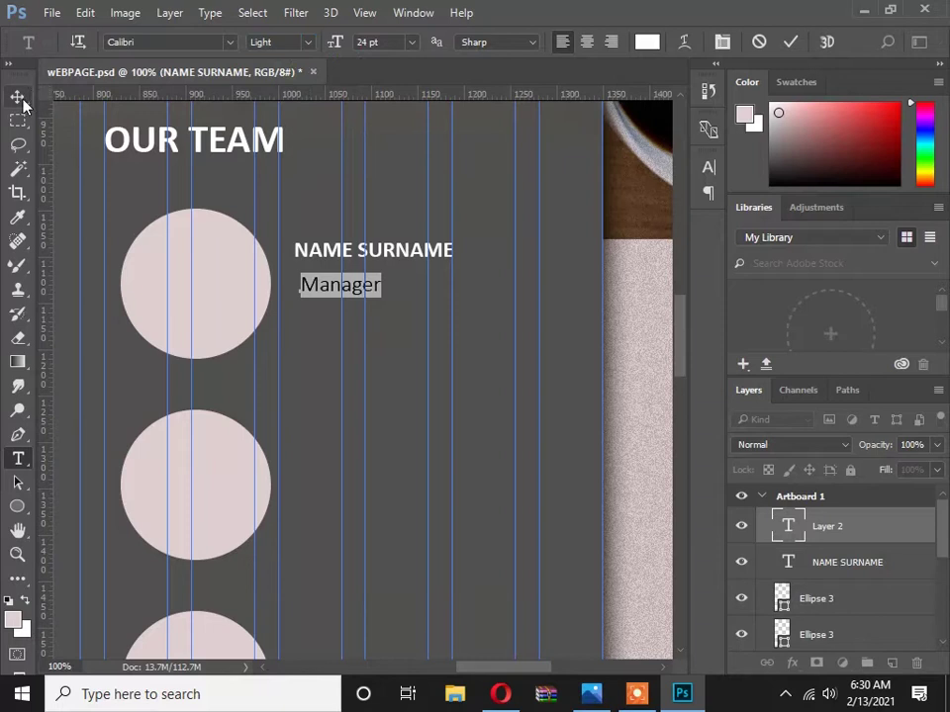
click(414, 43)
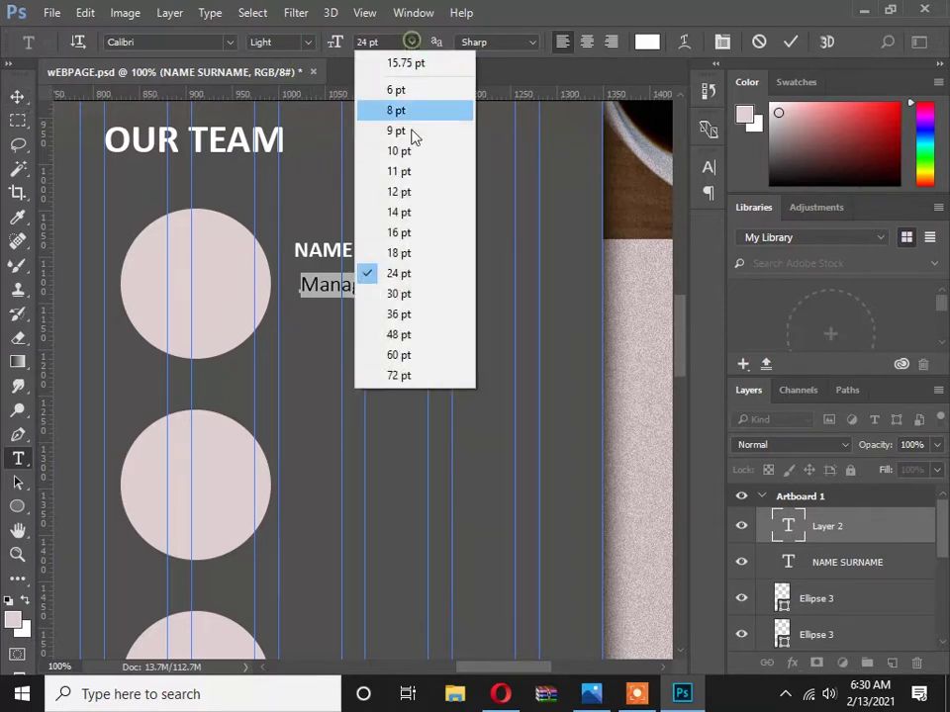
click(423, 263)
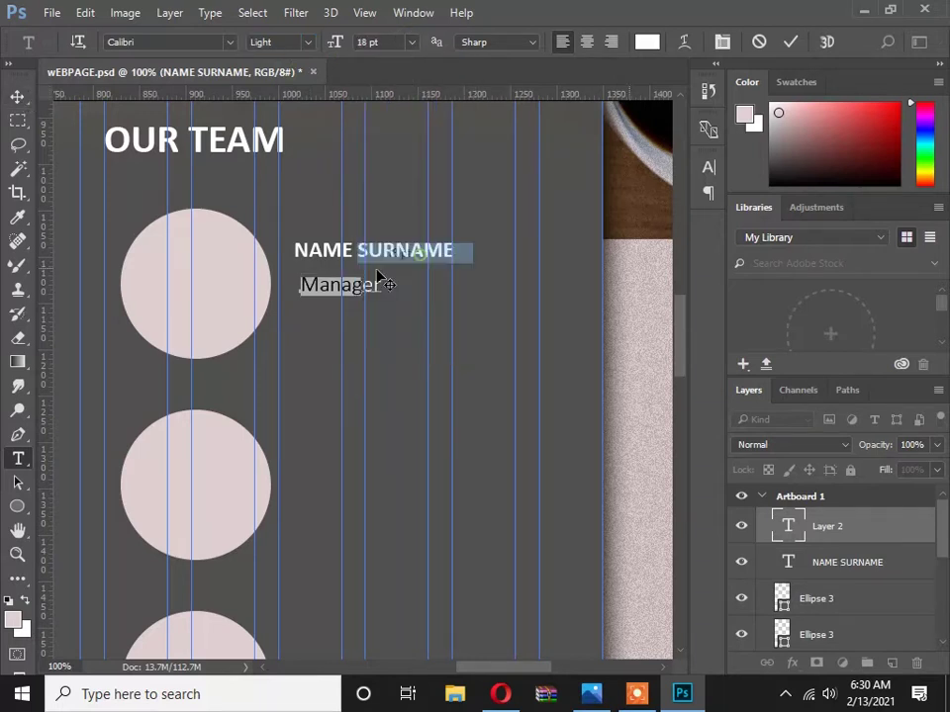
click(17, 97)
Duplicate the Manager text just below itself and replace the copy's wording with "Hi! this is Graphic Design Tutorial & etc.".
drag(317, 291, 326, 316)
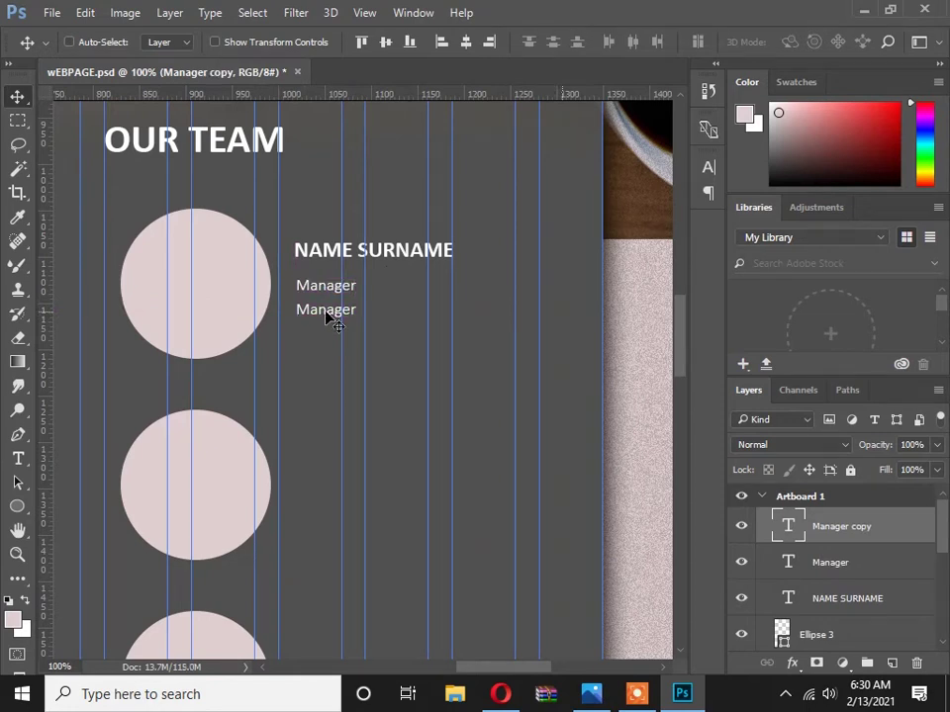
key(t)
click(325, 310)
key(ctrl+a)
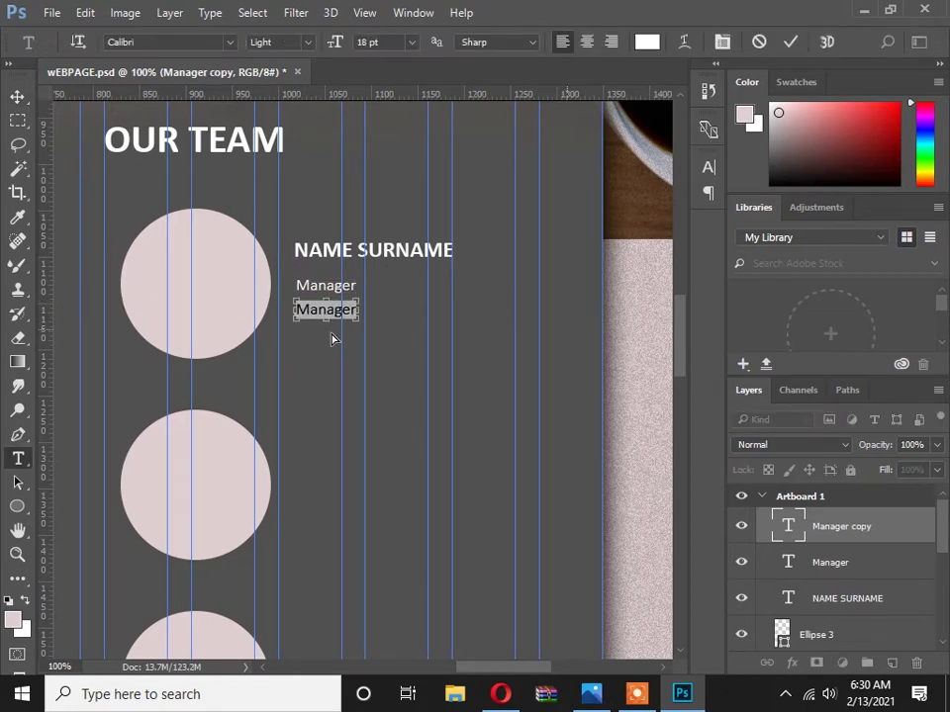
key(alt+Tab)
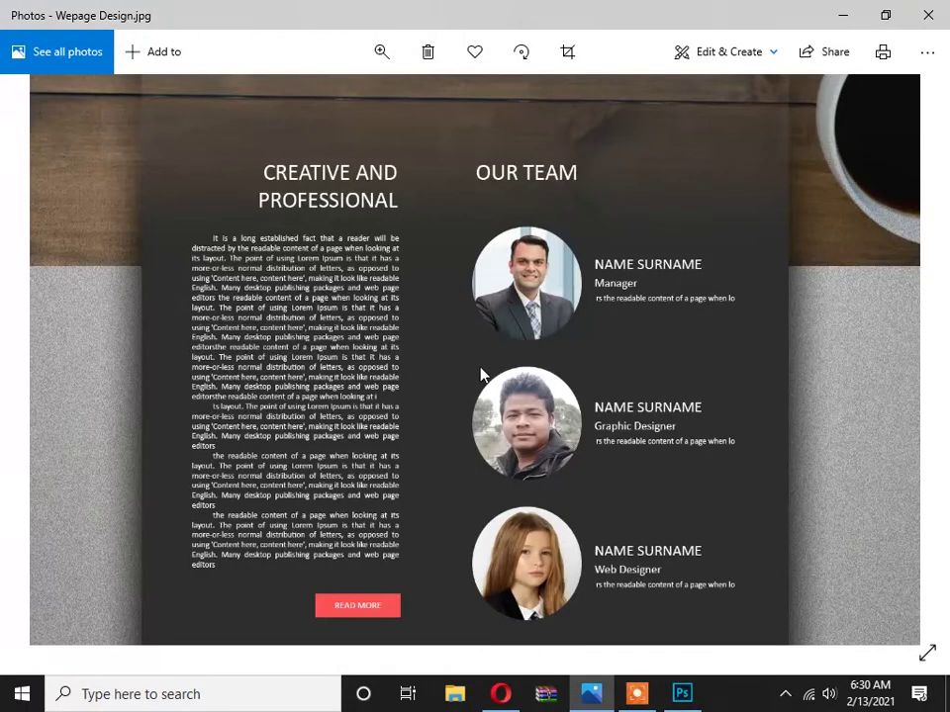
key(alt+Tab)
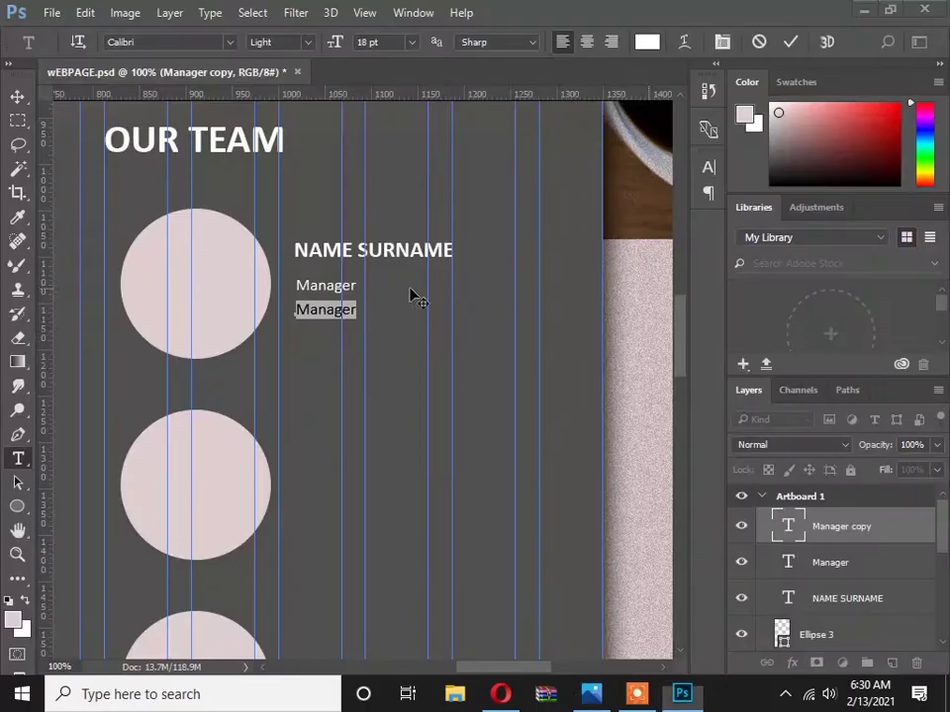
click(329, 309)
key(ctrl+a)
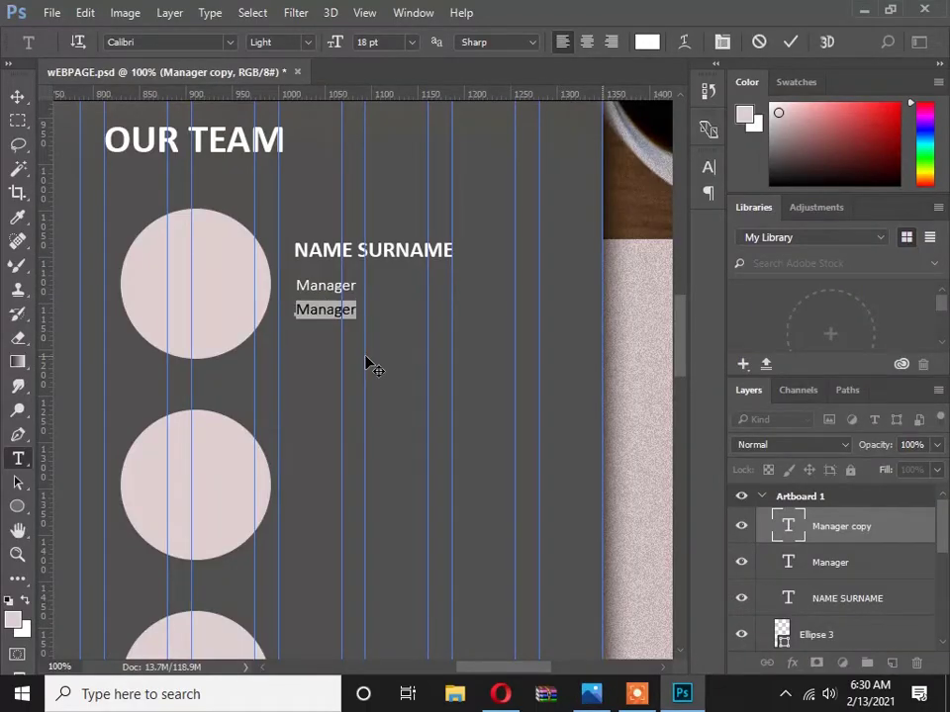
text(Hi! this is Graphic D)
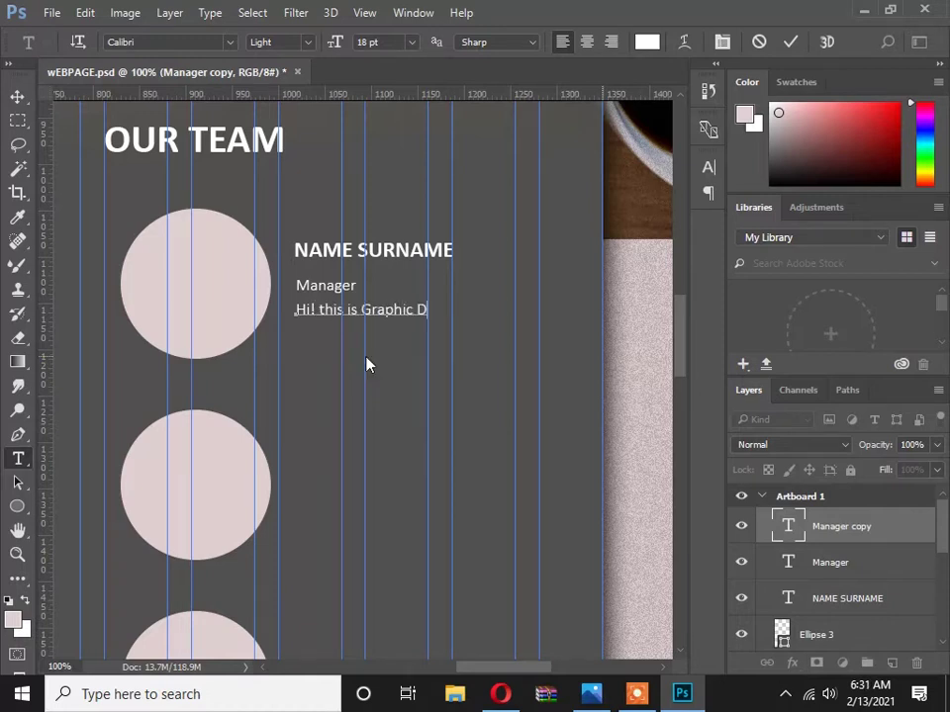
text(esign Tutorial & etc.)
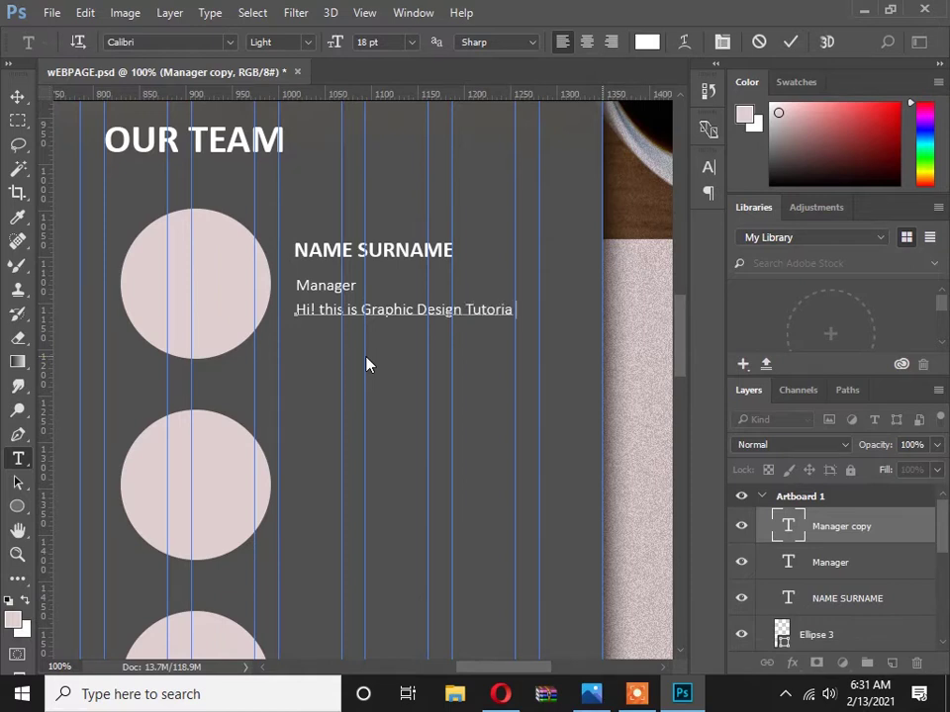
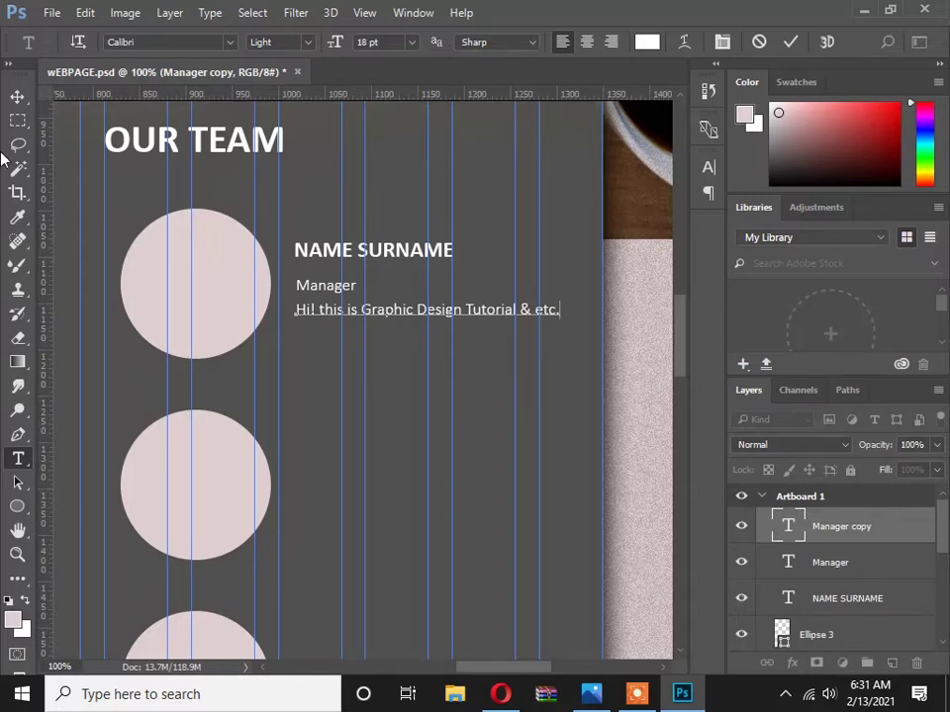
click(16, 96)
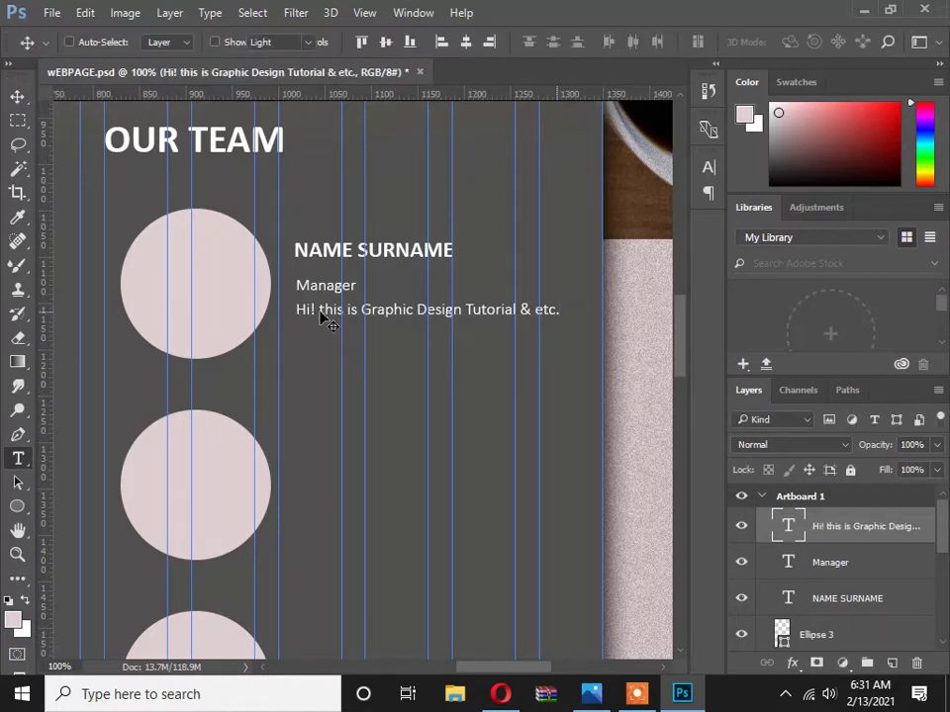
Narrow the description line under Manager to about 92.5% width so it ends at the vertical guide.
click(318, 306)
key(ctrl+a)
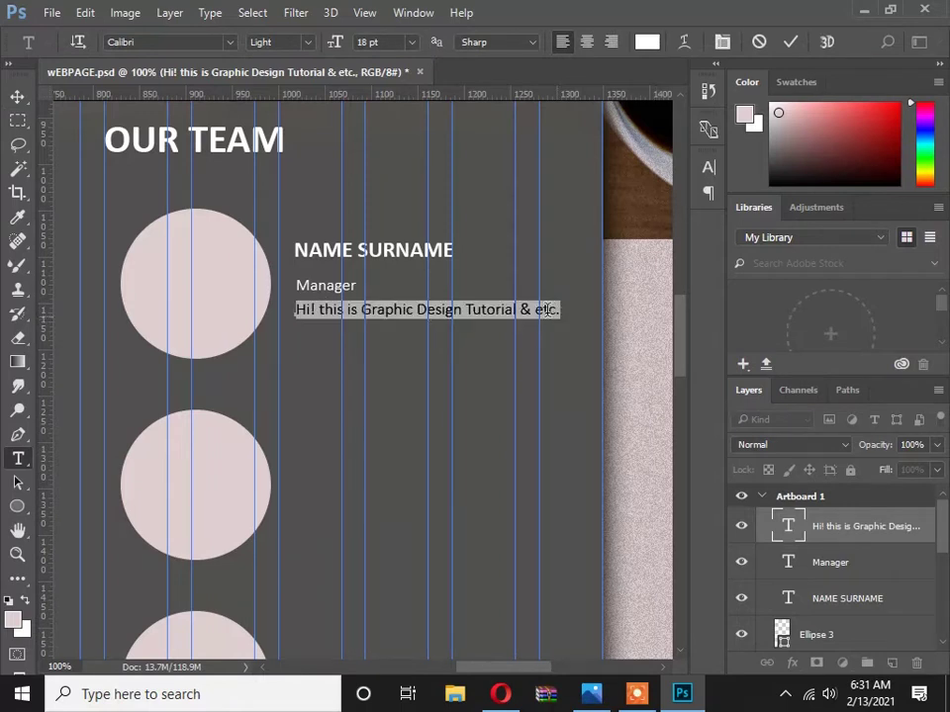
click(17, 96)
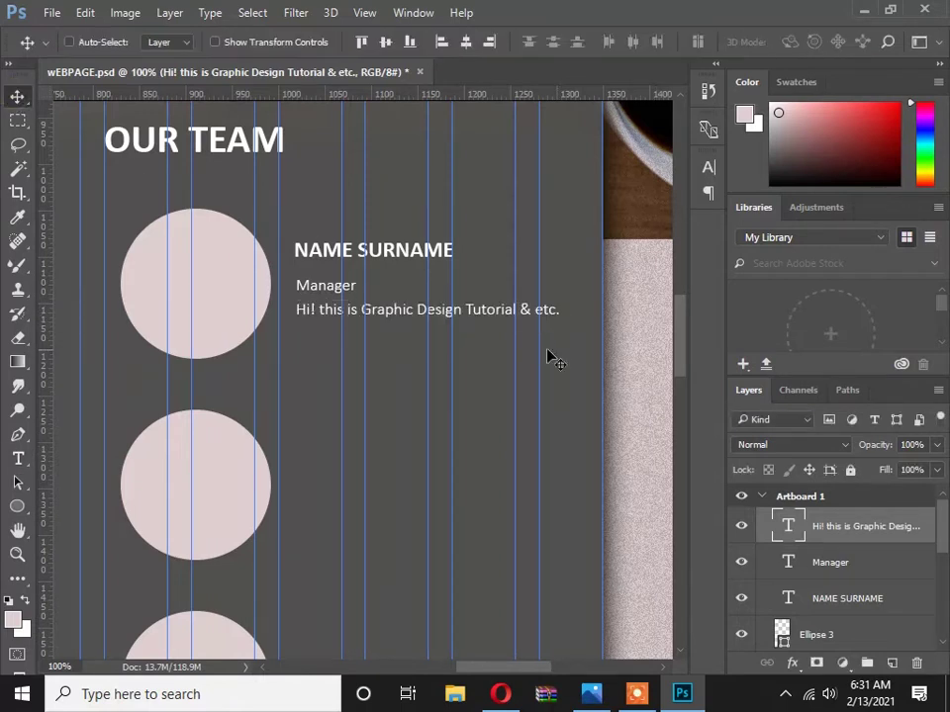
key(ctrl+t)
drag(563, 314, 550, 316)
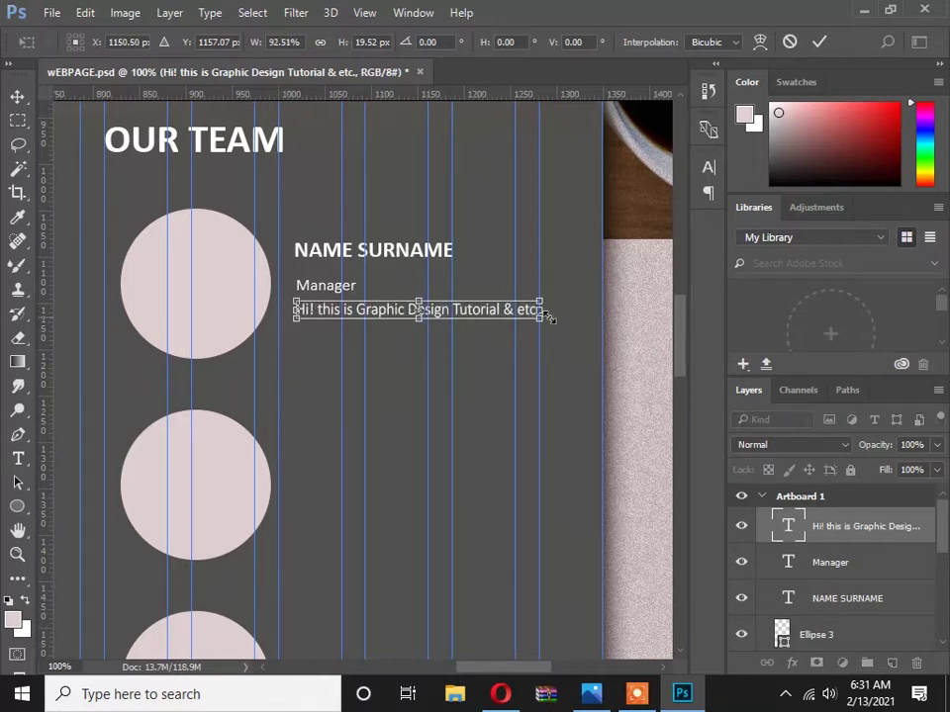
key(Return)
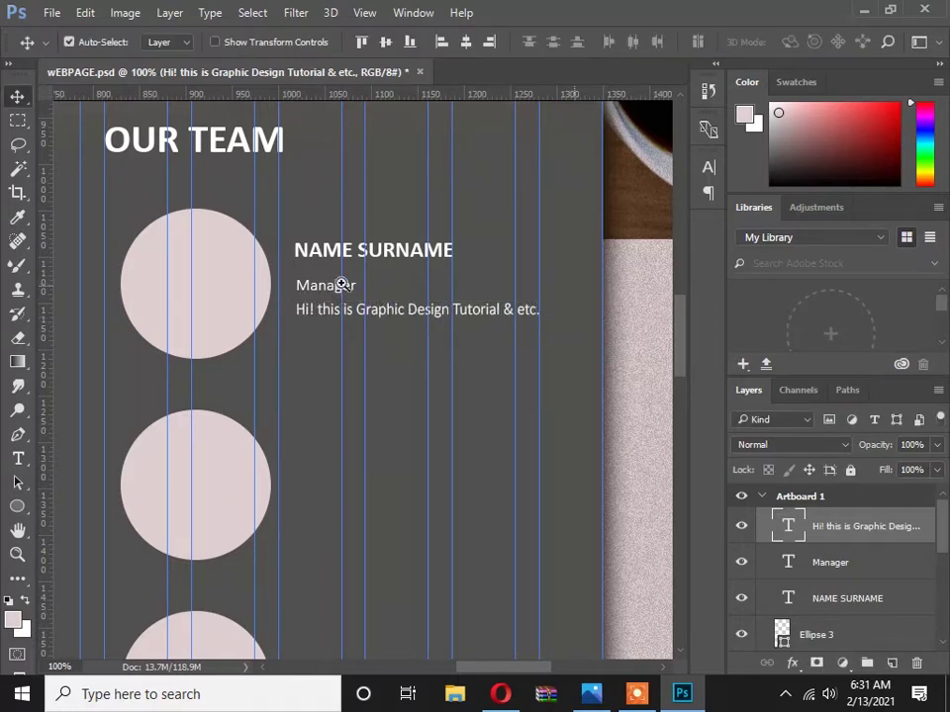
Change the Manager text's font style to Bold.
ctrl+click(342, 284)
click(18, 458)
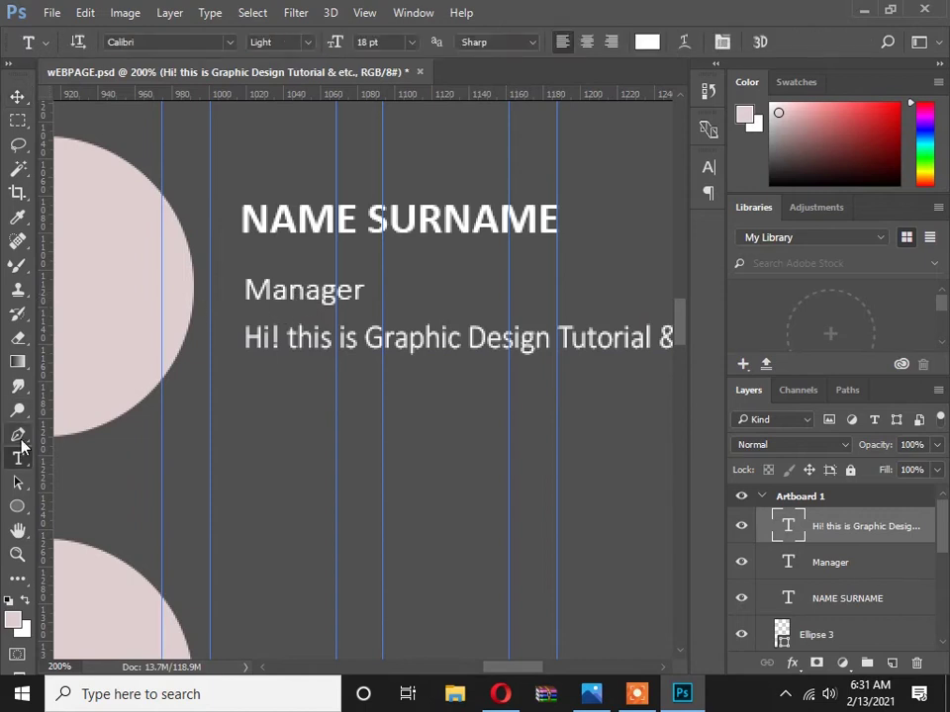
double_click(250, 290)
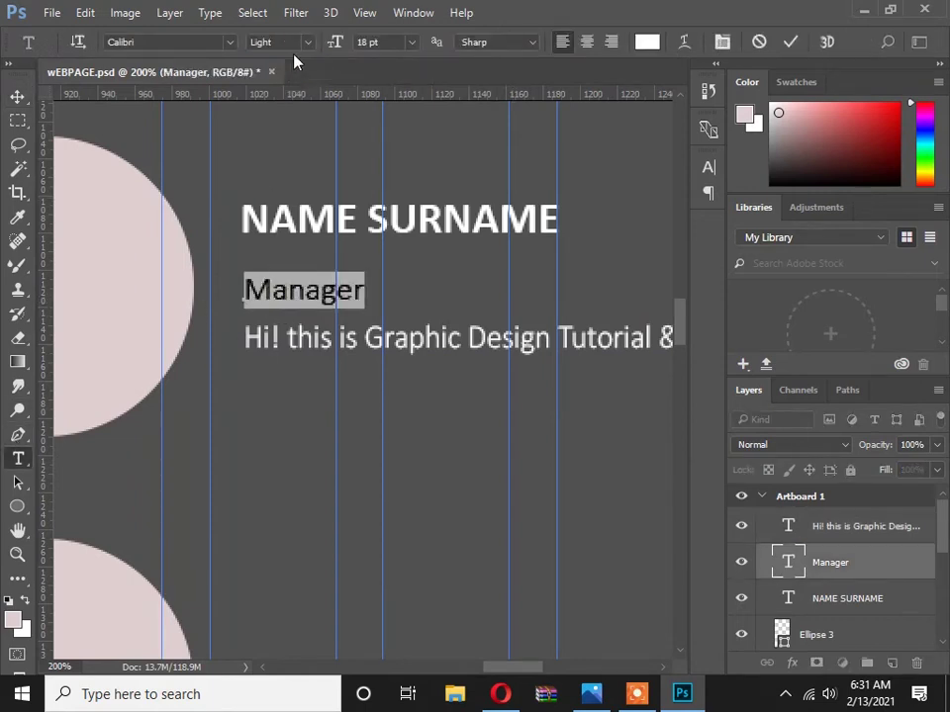
click(307, 44)
click(269, 118)
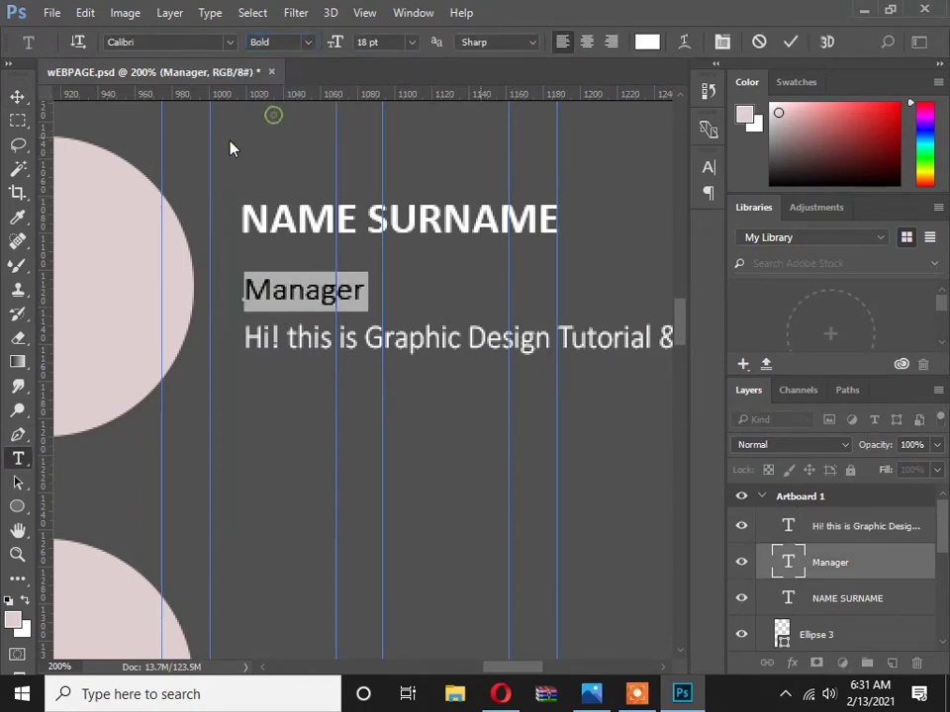
click(17, 99)
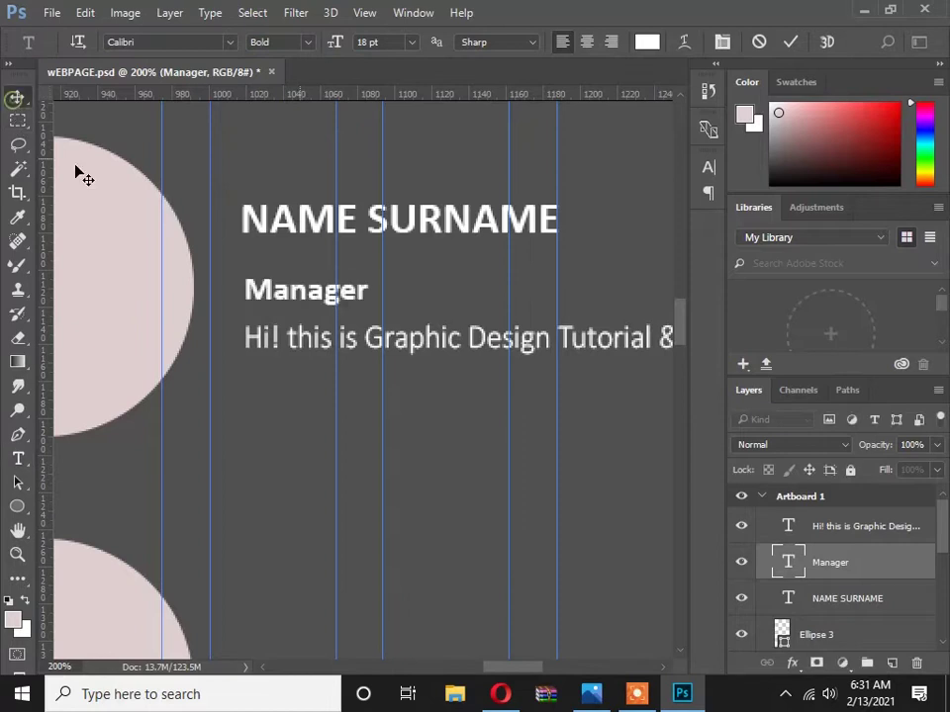
Move the NAME SURNAME text down closer to Manager, and nudge the Manager text slightly down.
right_click(323, 224)
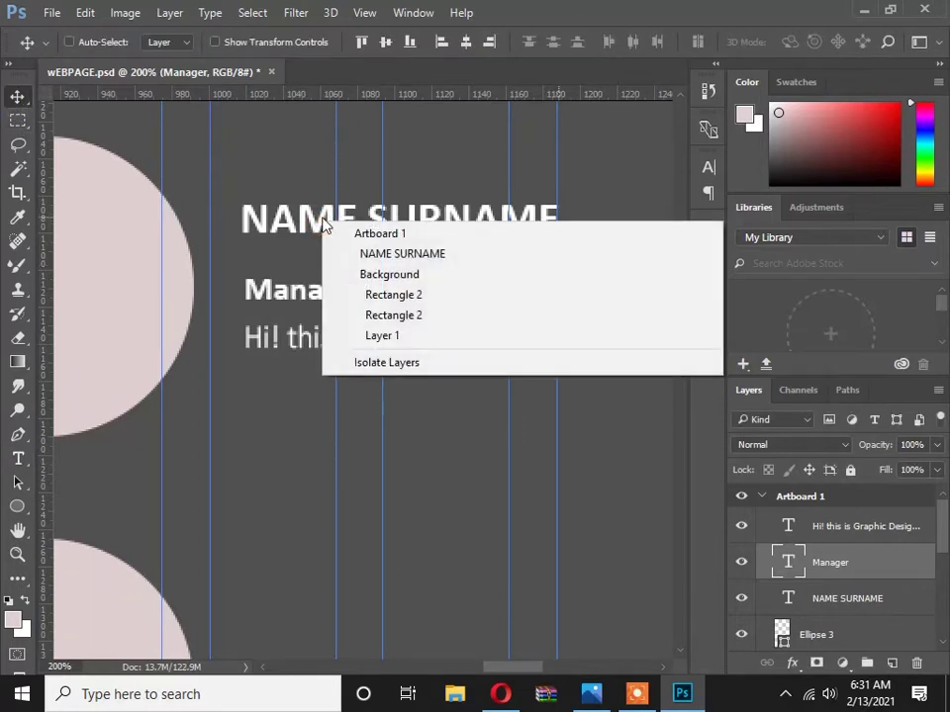
click(371, 255)
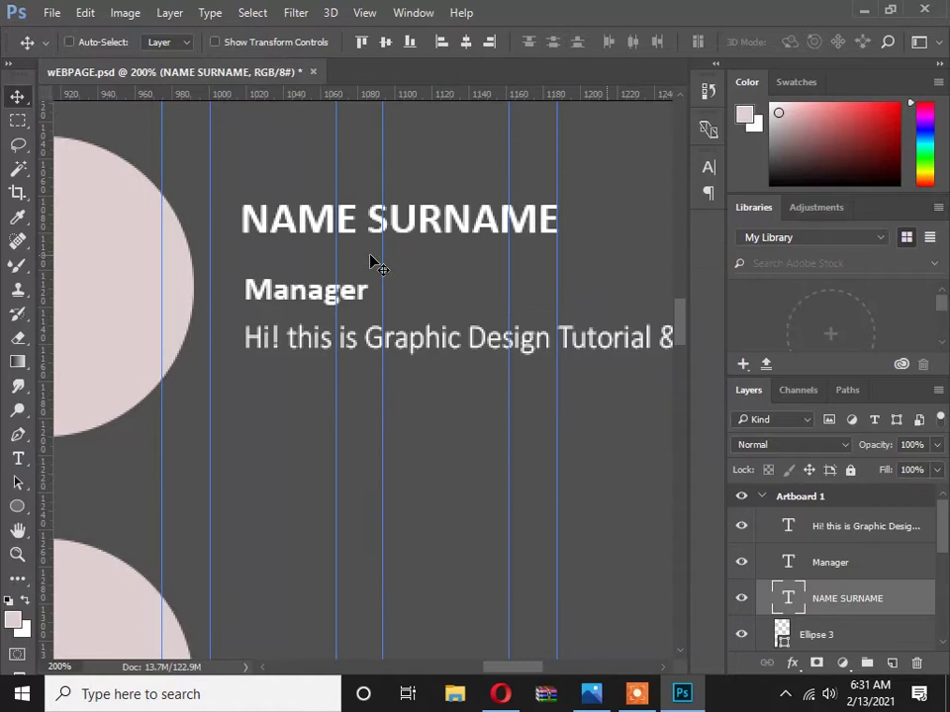
key(shift+Down)
key(shift+Down)
key(shift+Up)
scroll(362, 274, down, 2)
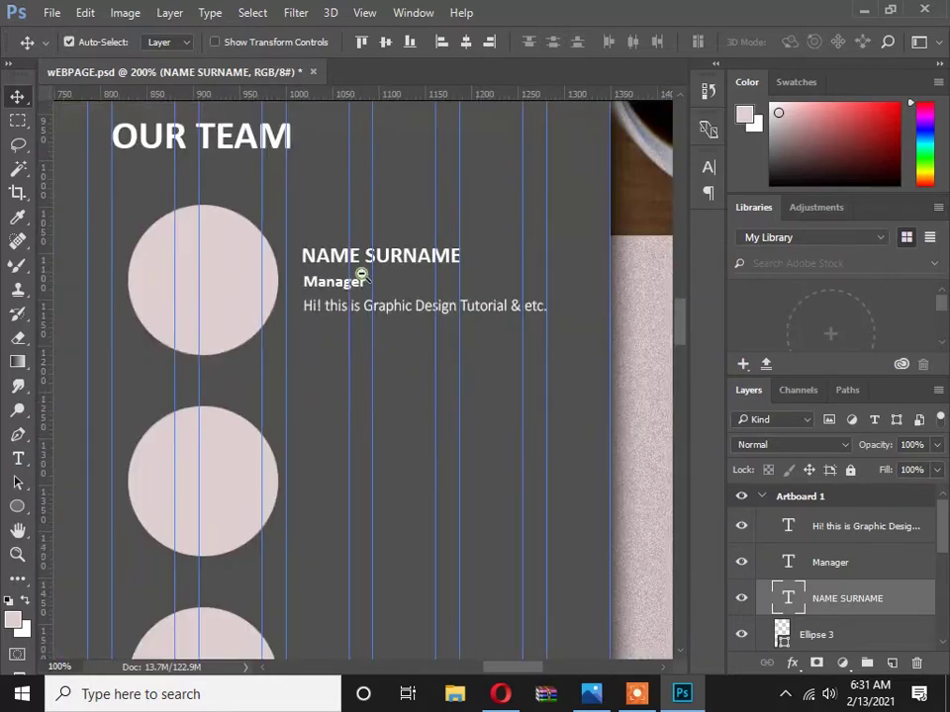
scroll(377, 276, up, 1)
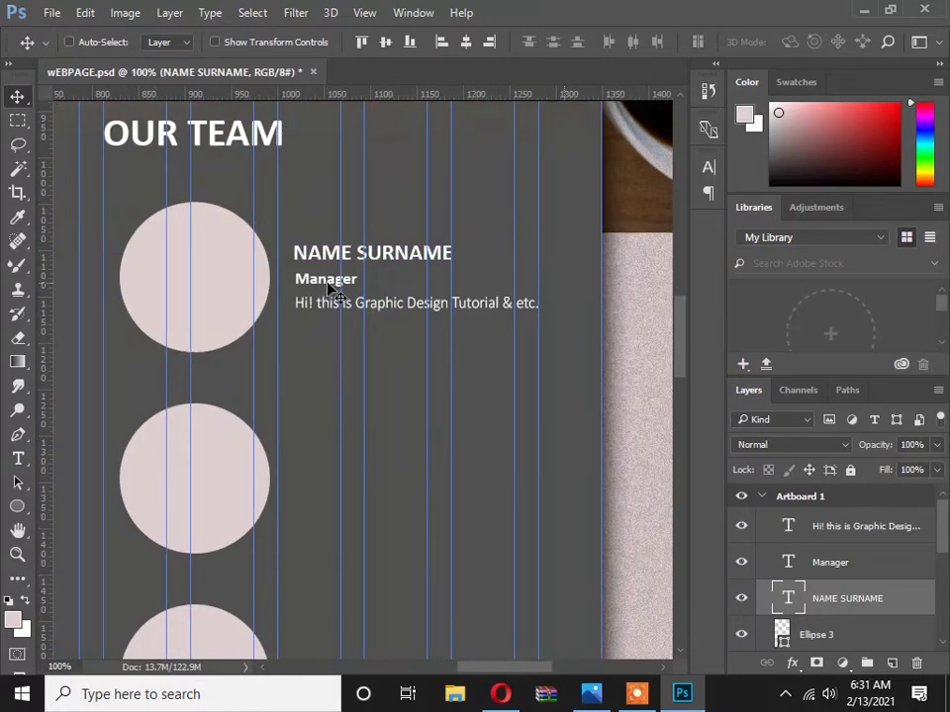
click(846, 567)
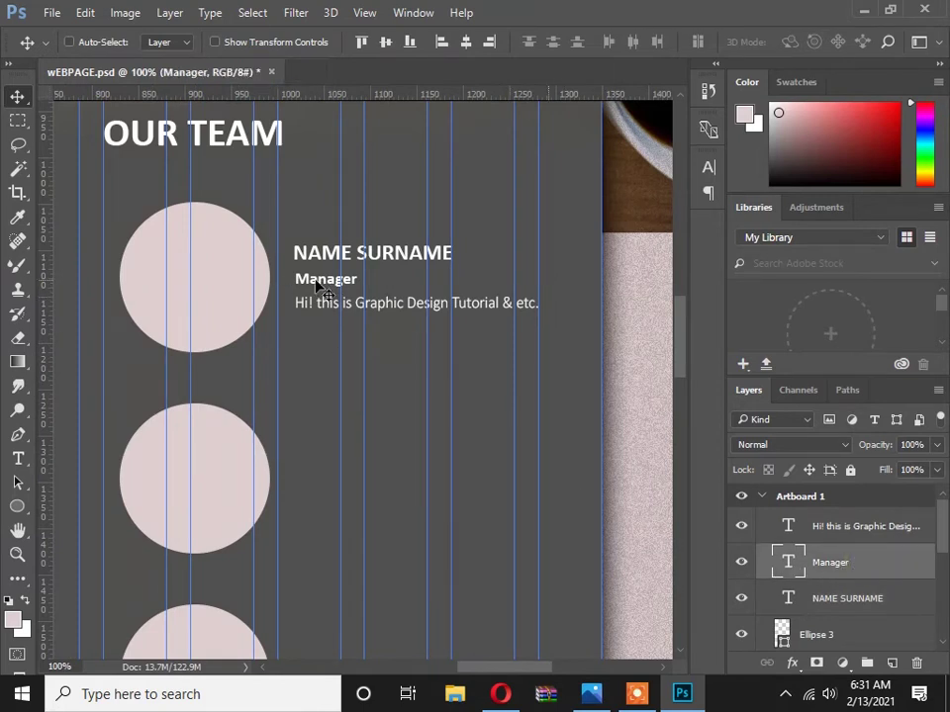
key(Down)
Change the colour of the Manager text to bright yellow-green (d9ff05).
key(t)
double_click(321, 281)
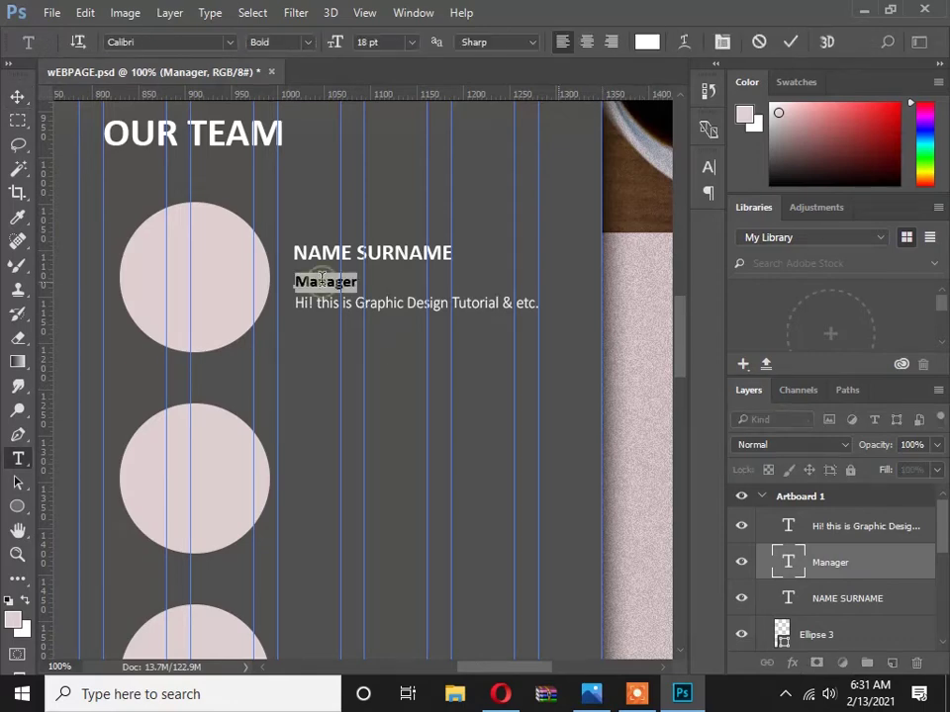
key(alt+Tab)
key(alt+Tab)
click(648, 42)
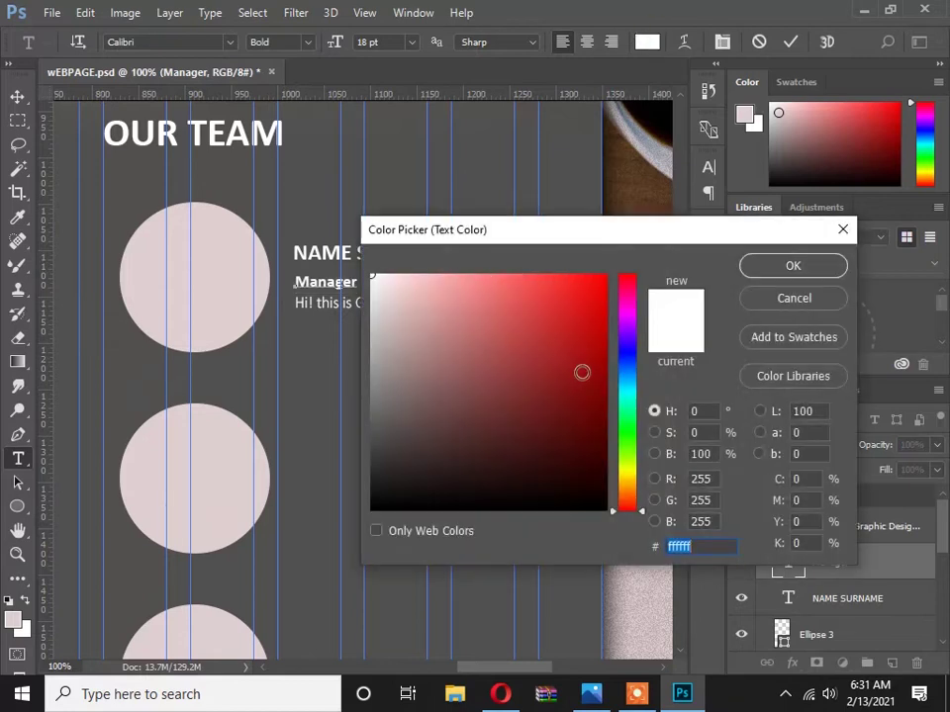
click(628, 466)
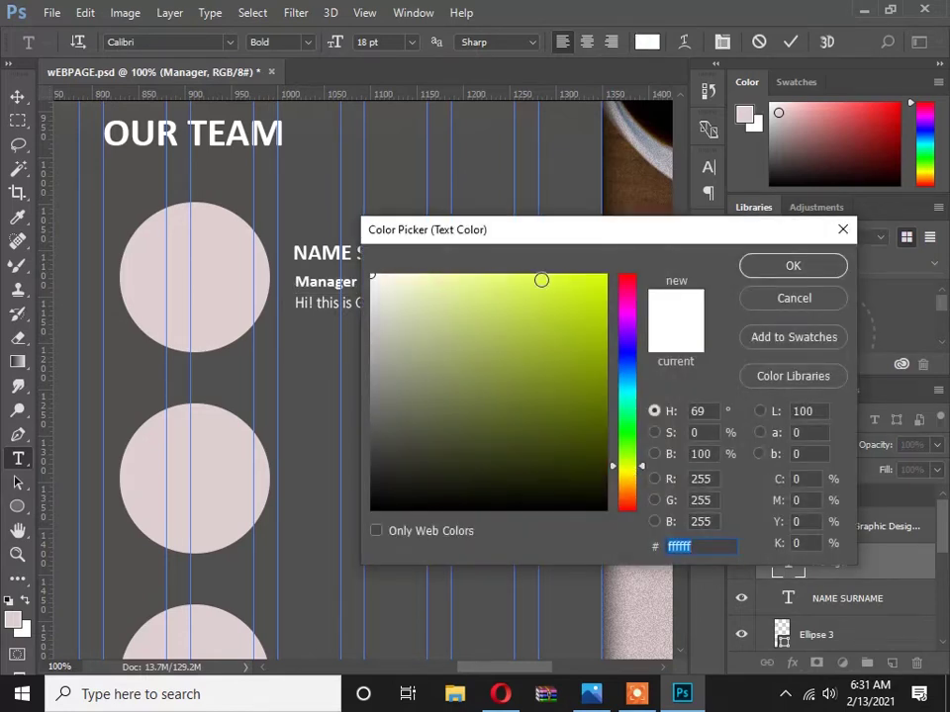
drag(562, 276, 607, 273)
click(793, 265)
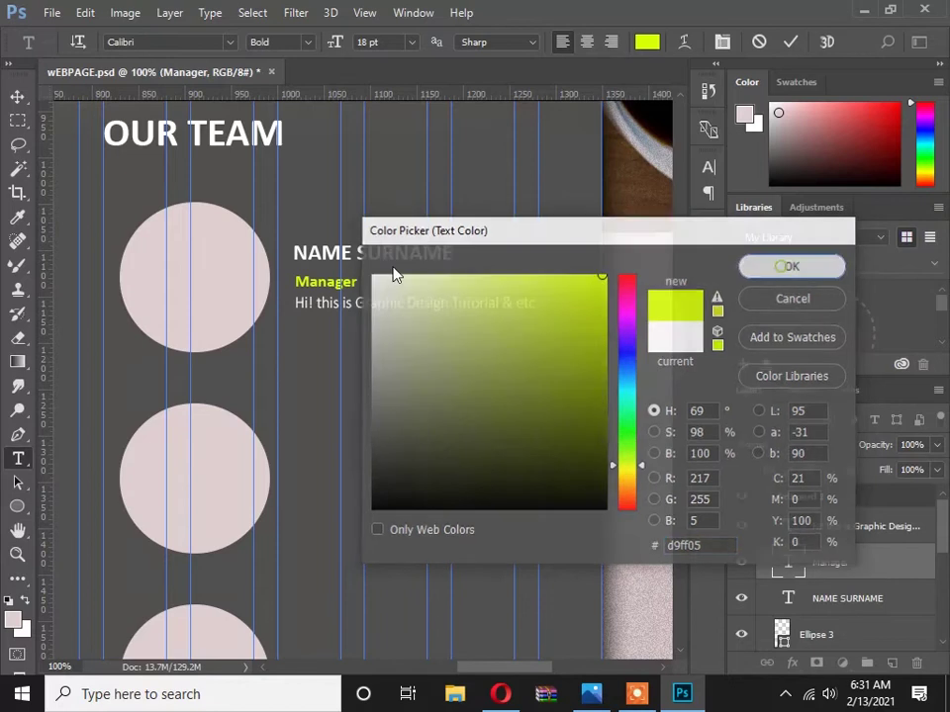
click(17, 96)
Duplicate the name, Manager and description texts together twice, placing one set beside the second circle and one beside the third.
scroll(377, 349, down, 2)
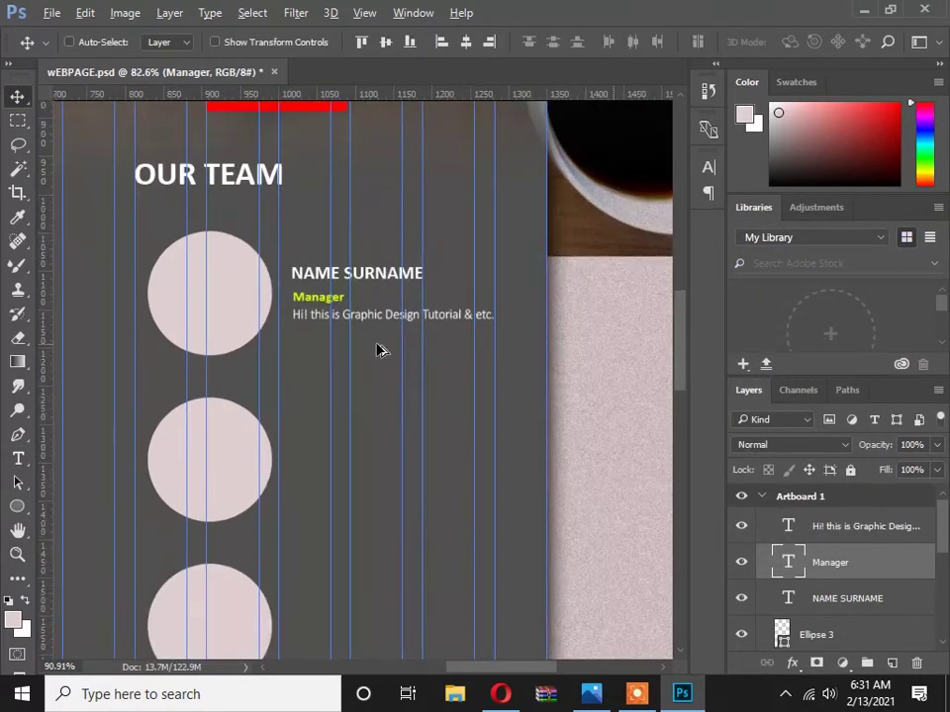
scroll(377, 349, up, 1)
drag(375, 269, 417, 256)
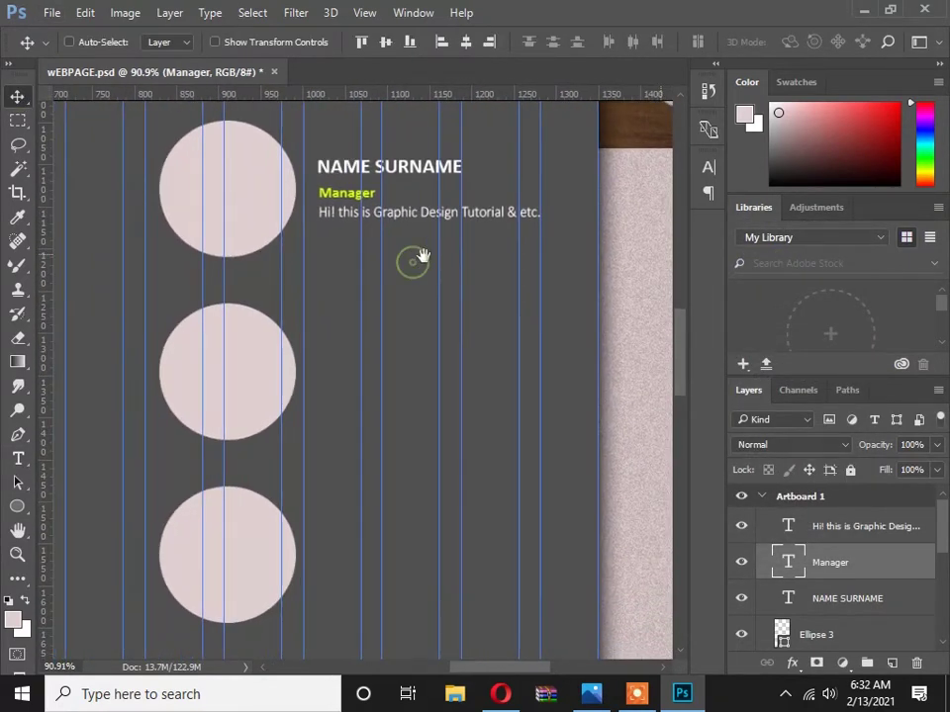
click(812, 534)
shift+click(838, 561)
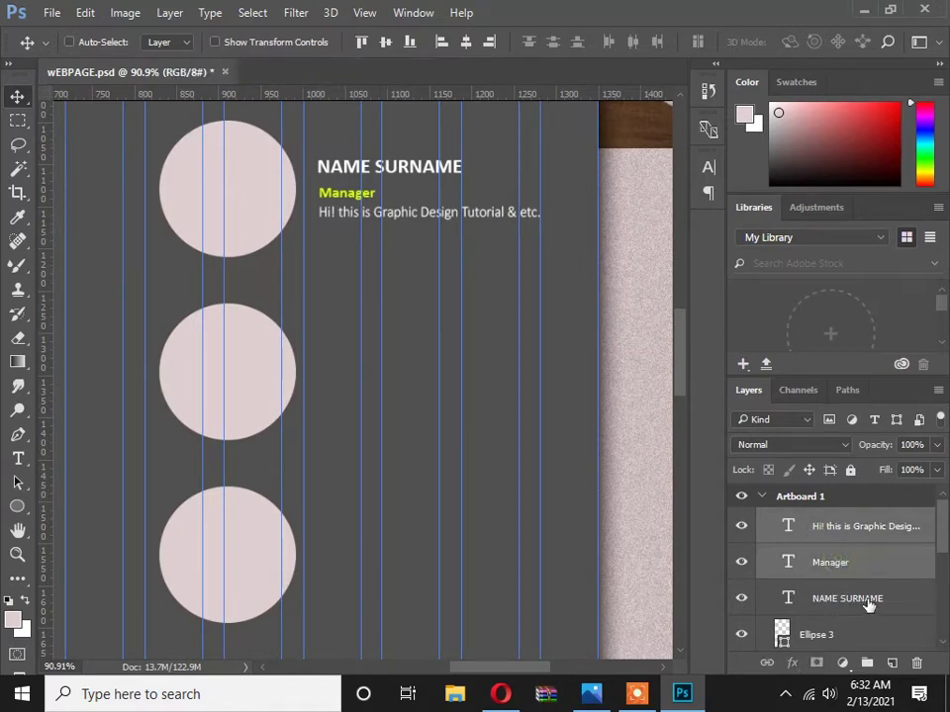
shift+click(856, 599)
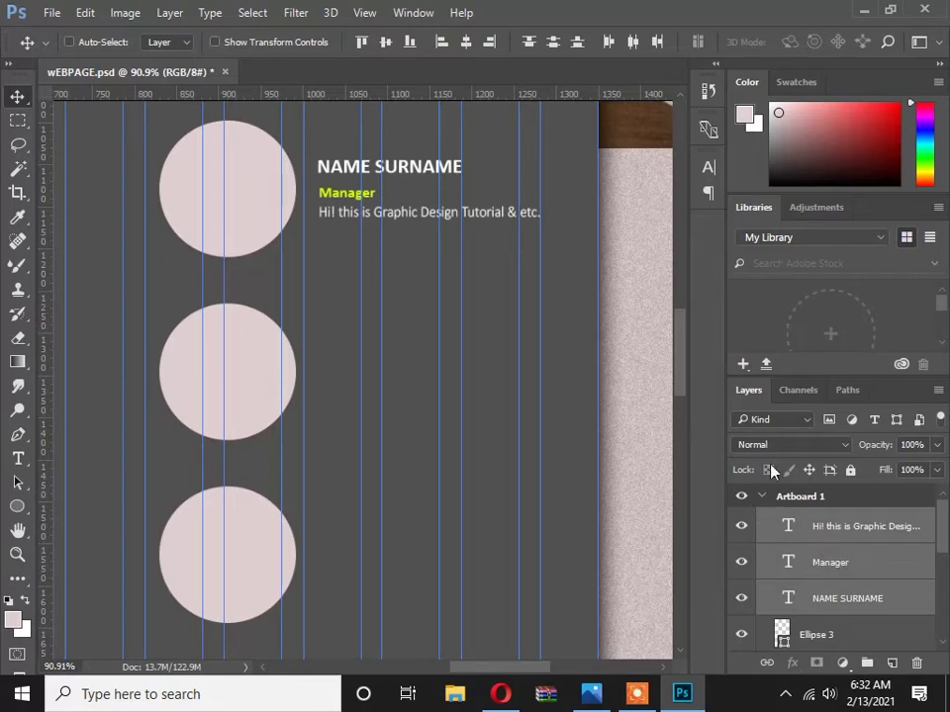
scroll(836, 551, down, 1)
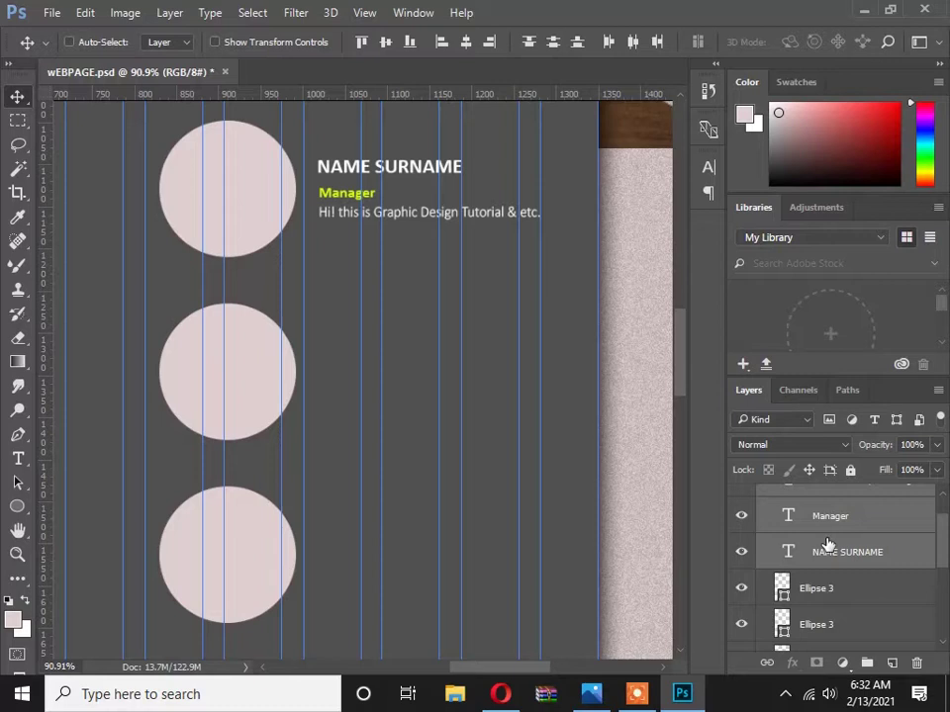
drag(828, 544, 891, 662)
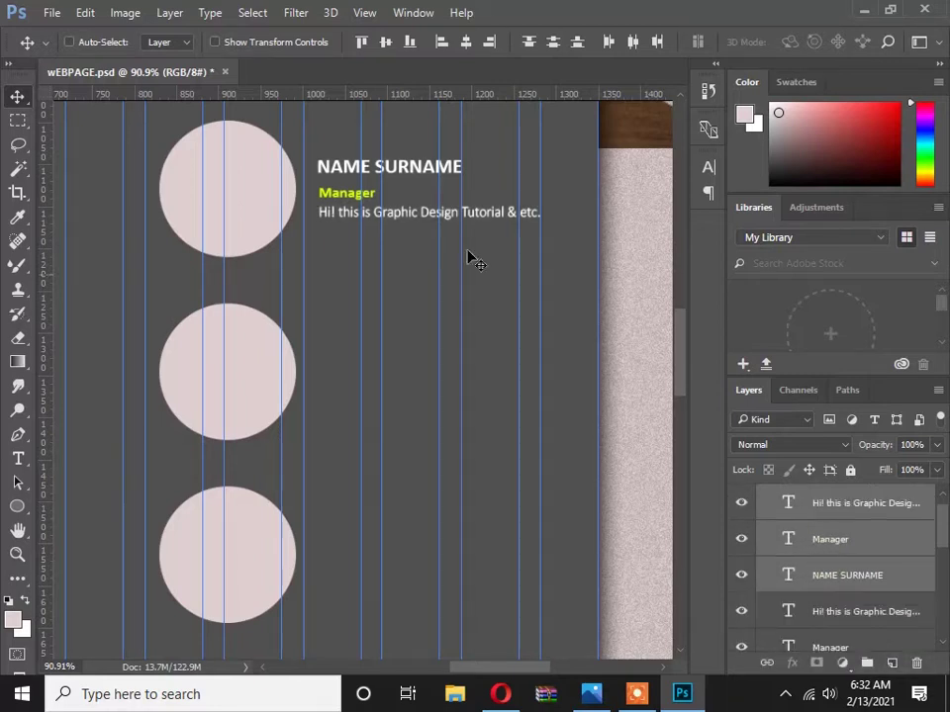
drag(396, 169, 398, 248)
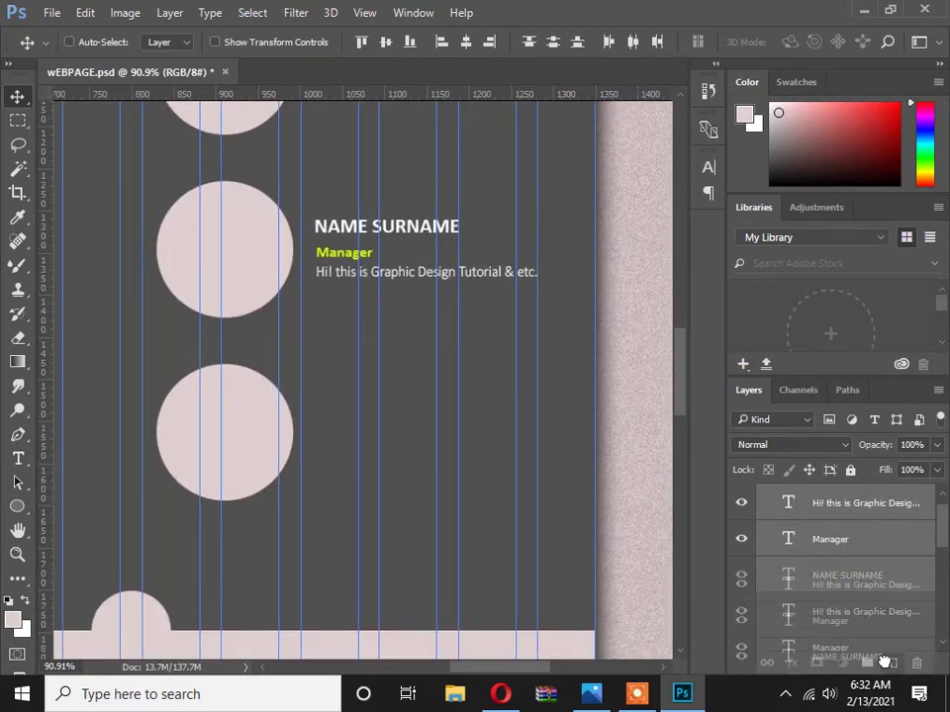
drag(408, 284, 432, 461)
drag(380, 296, 417, 295)
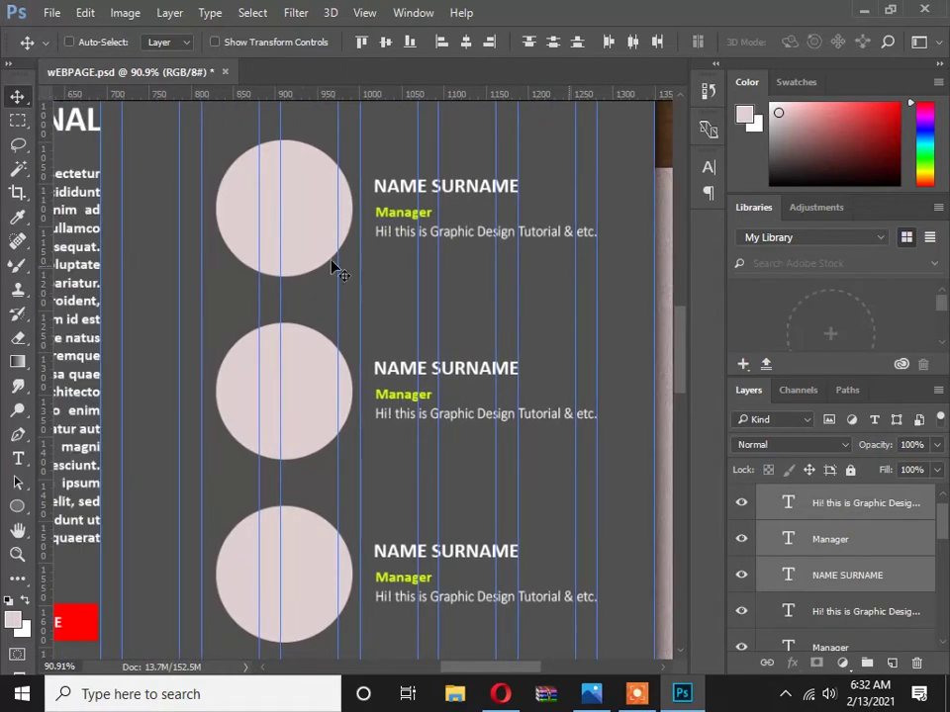
Select the first team circle's Ellipse 3 layer and place the embedded image 616-6HPEZUL._UL1500_ from the web design folder above it.
scroll(825, 581, down, 3)
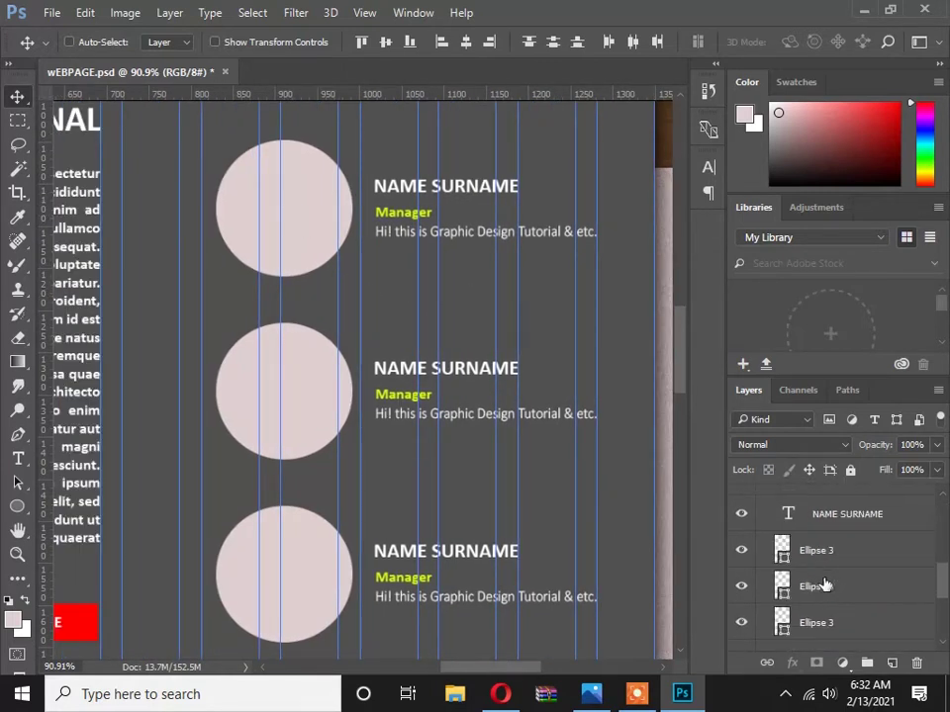
click(844, 620)
scroll(455, 433, down, 2)
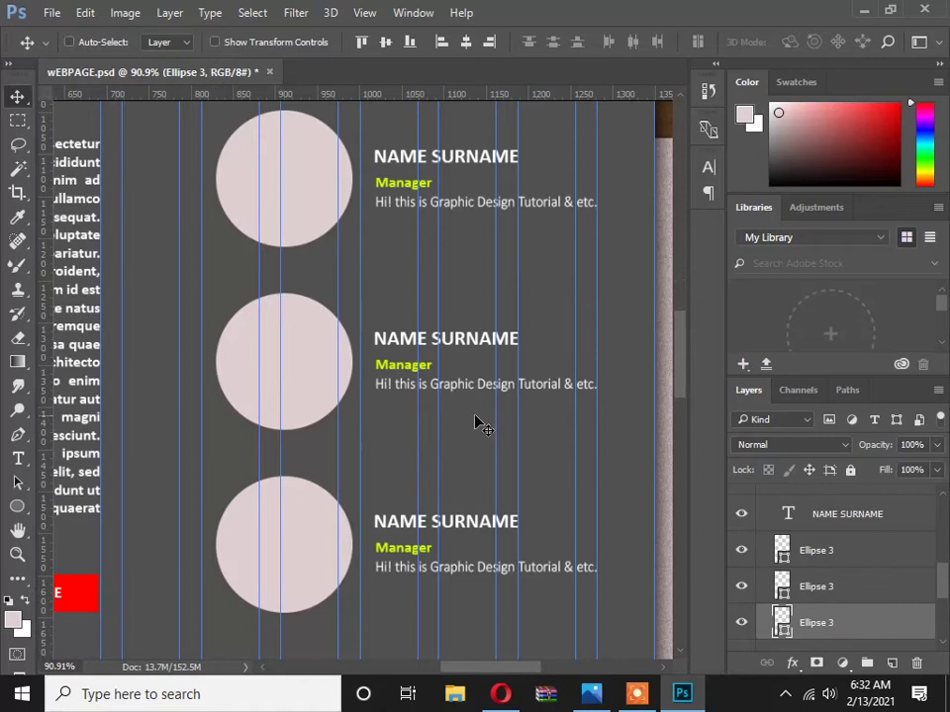
scroll(475, 424, down, 2)
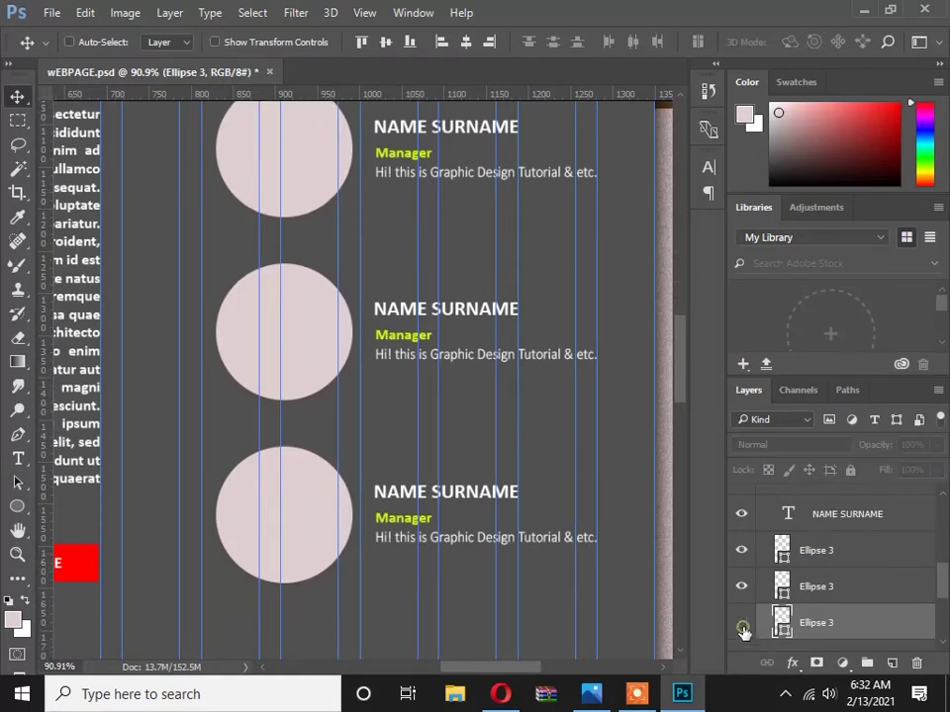
drag(354, 254, 353, 301)
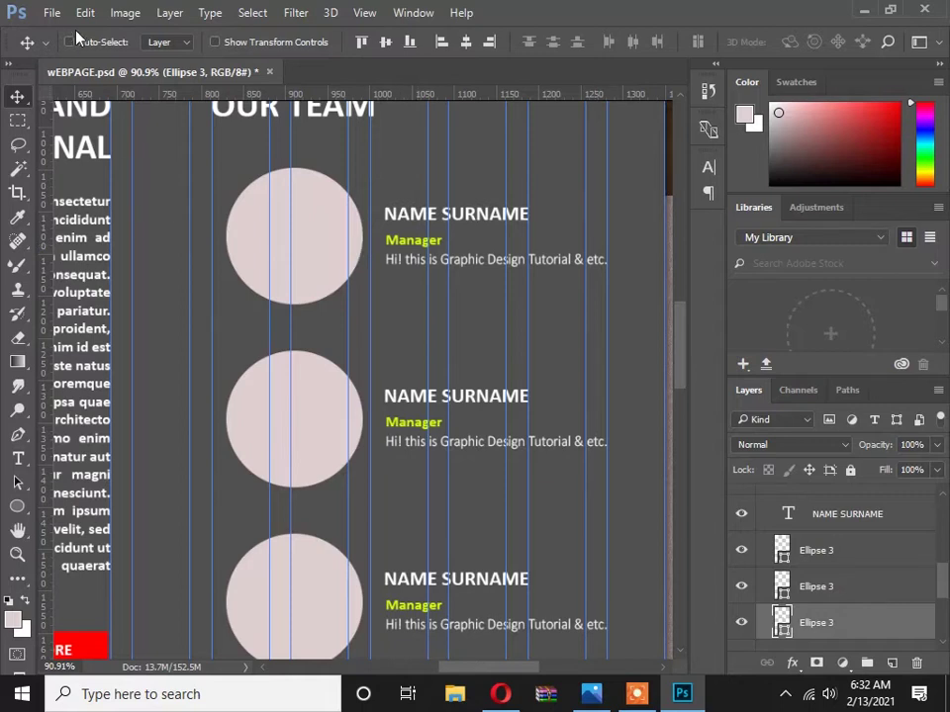
click(45, 10)
click(117, 366)
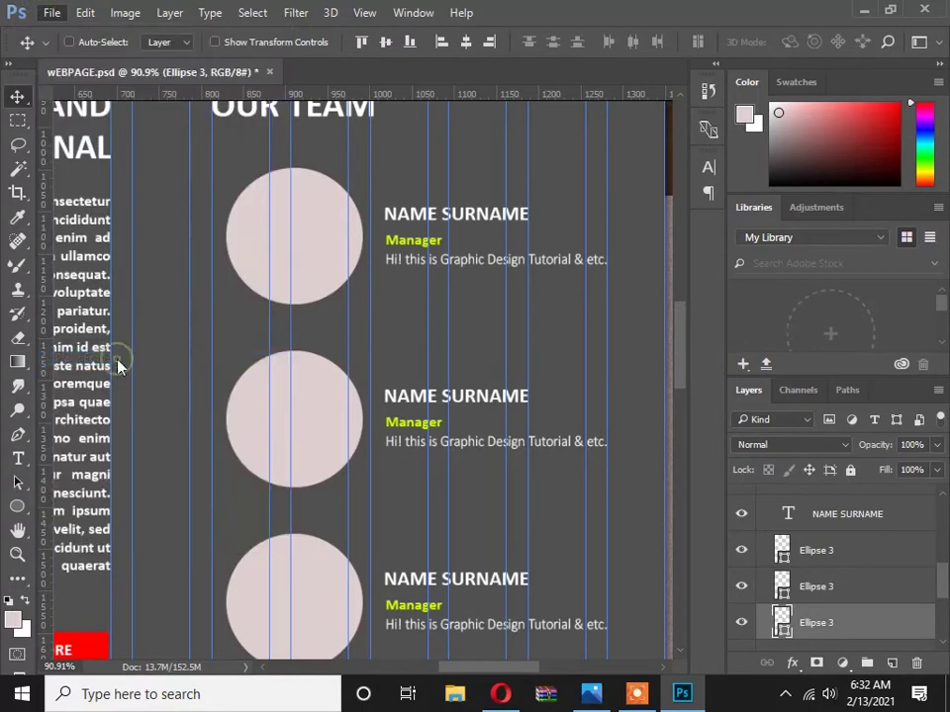
scroll(471, 284, down, 1)
scroll(285, 217, up, 1)
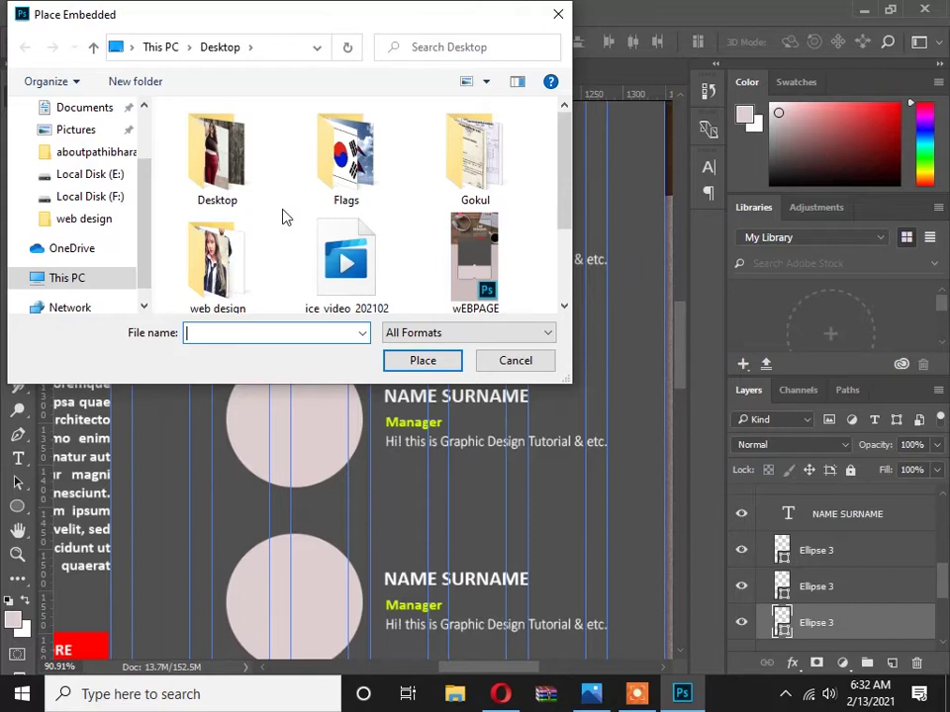
double_click(240, 248)
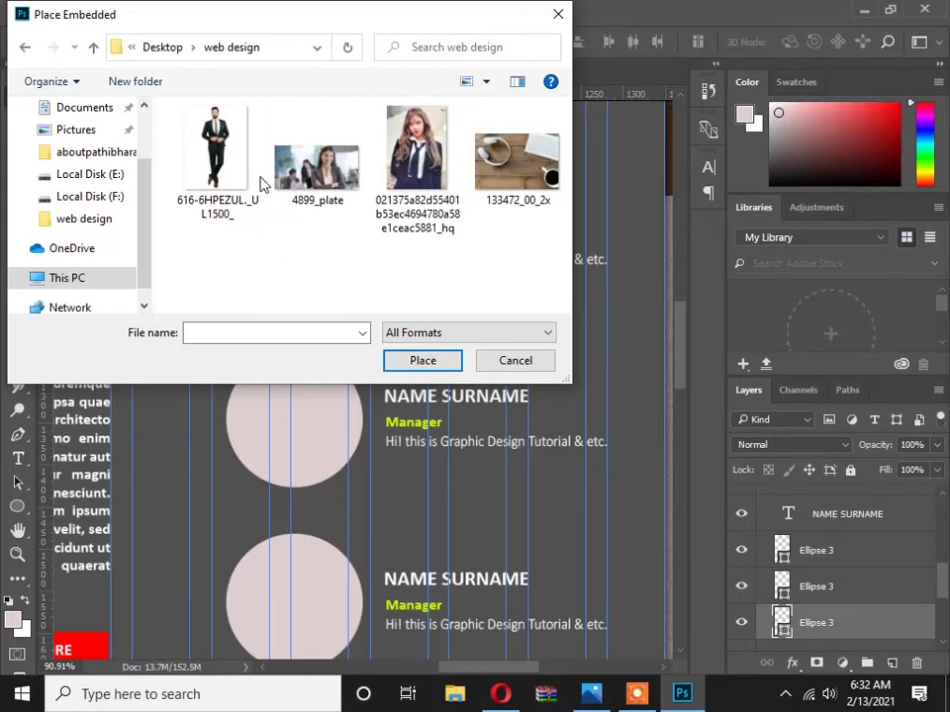
click(233, 159)
click(425, 360)
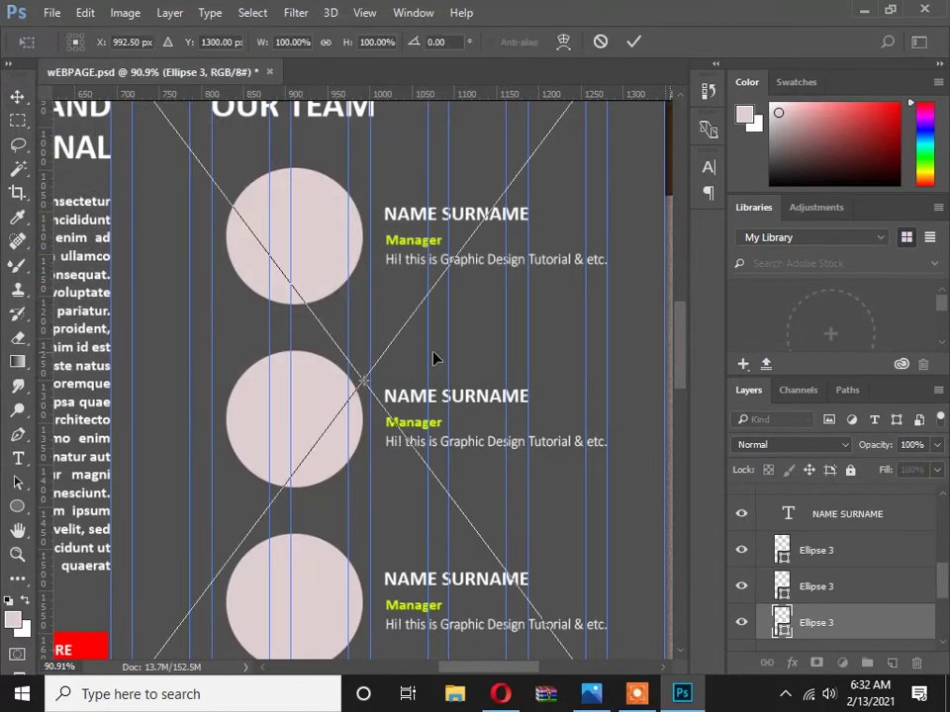
Scale the placed photo of the man down to about 19.8% and position it over the first team circle.
drag(543, 360, 504, 406)
ctrl+alt+click(479, 346)
ctrl+alt+click(477, 341)
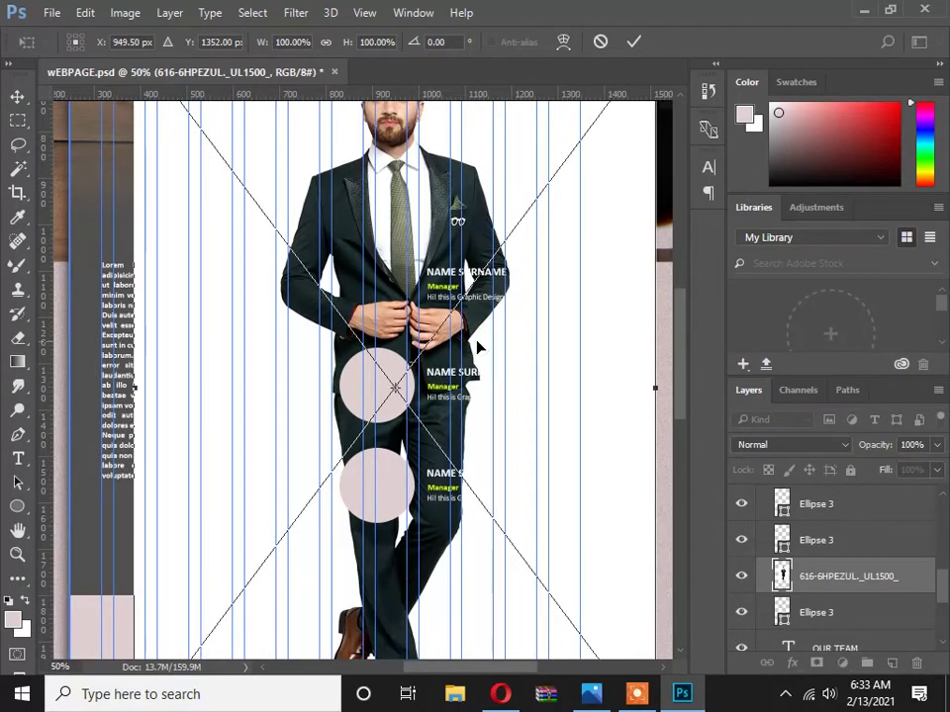
ctrl+alt+click(481, 345)
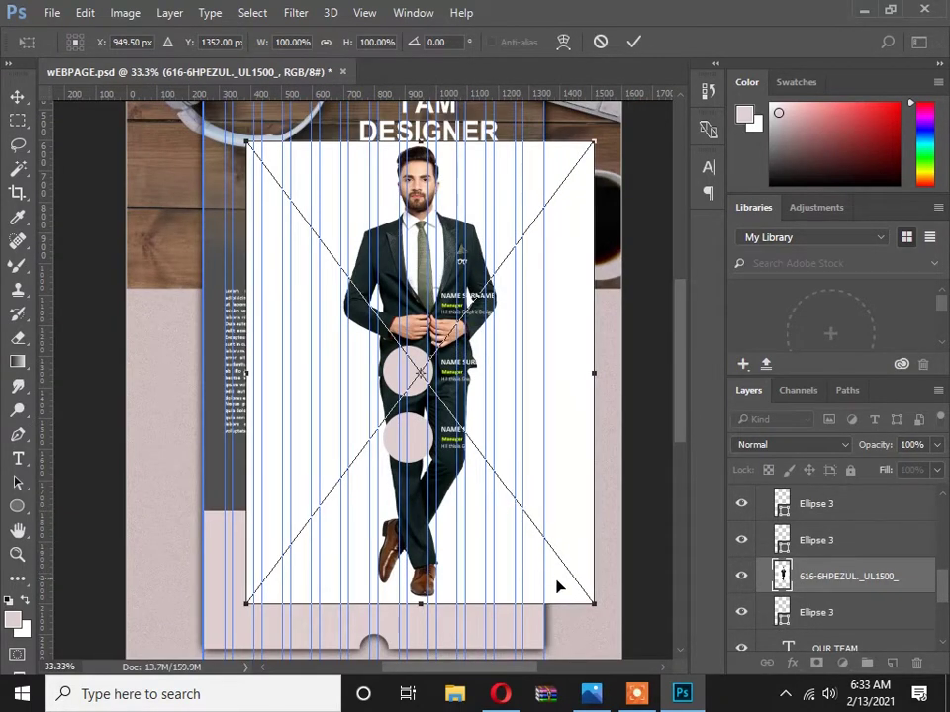
drag(597, 604, 453, 416)
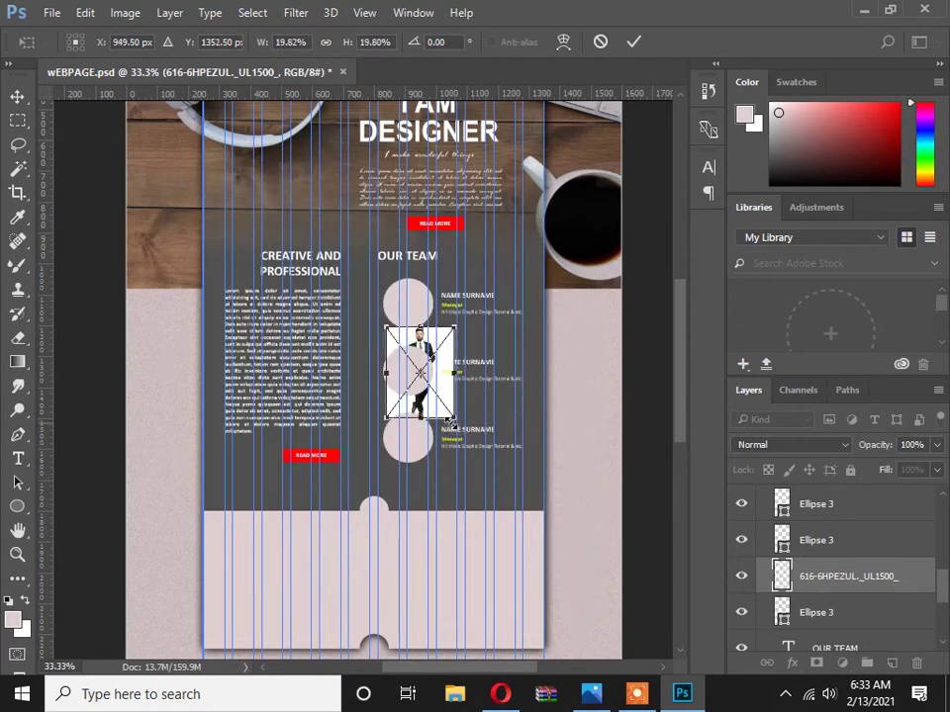
ctrl+click(415, 326)
ctrl+click(415, 326)
drag(452, 363, 437, 304)
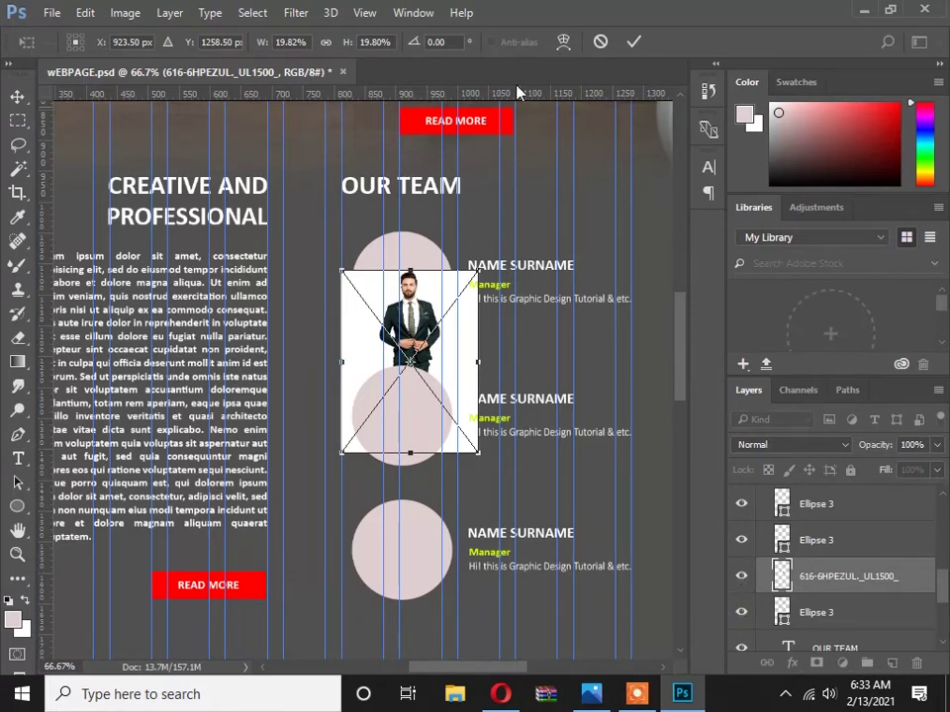
click(631, 43)
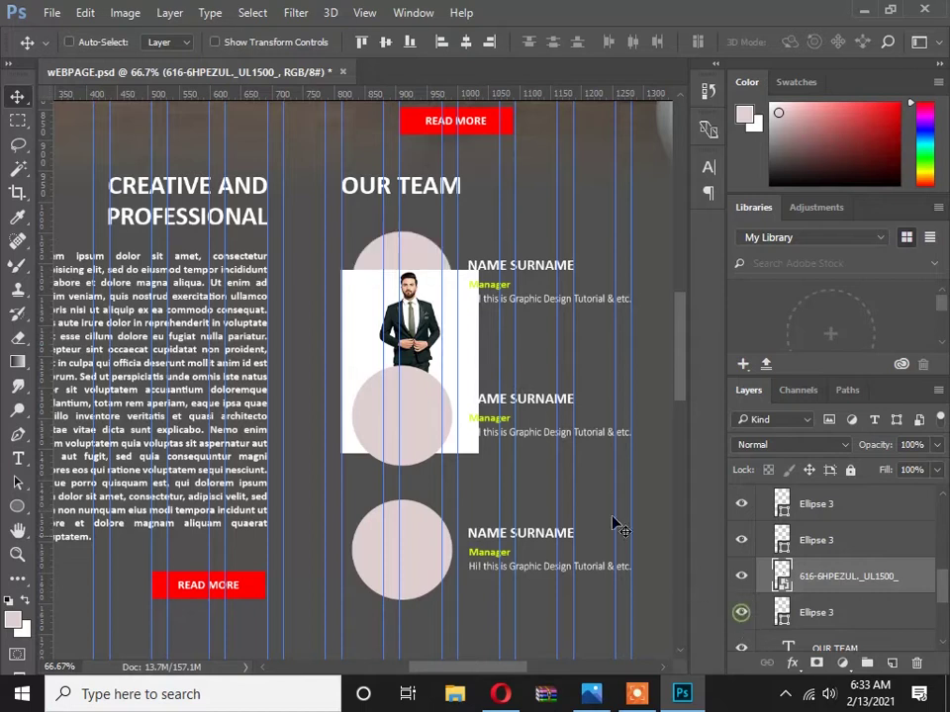
Move the man's photo up over the first circle, clip it to that circle and centre the figure inside it.
drag(423, 319, 423, 289)
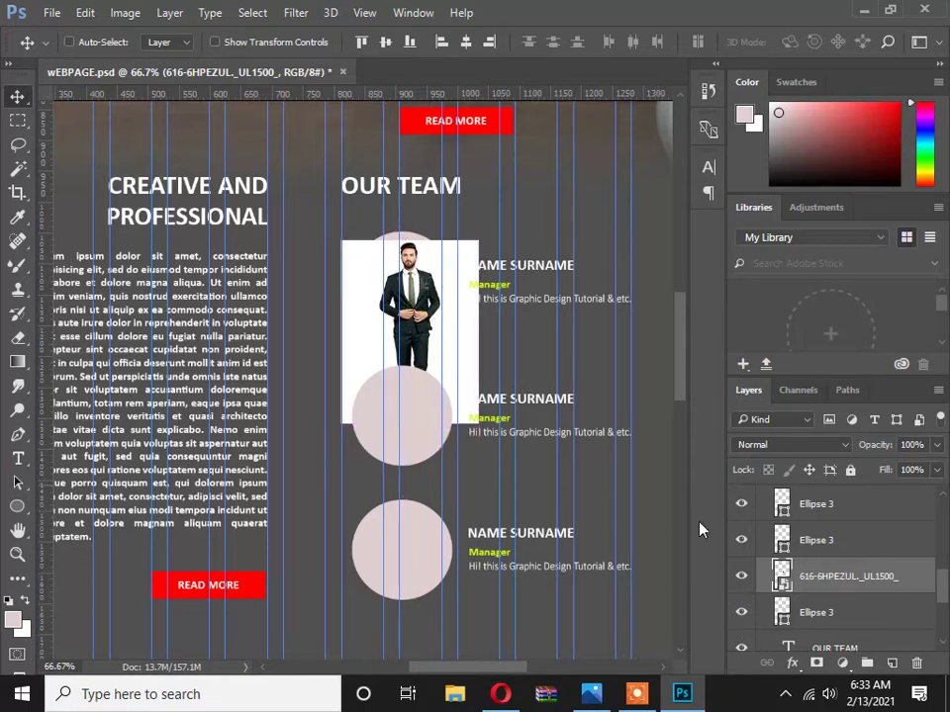
alt+click(809, 598)
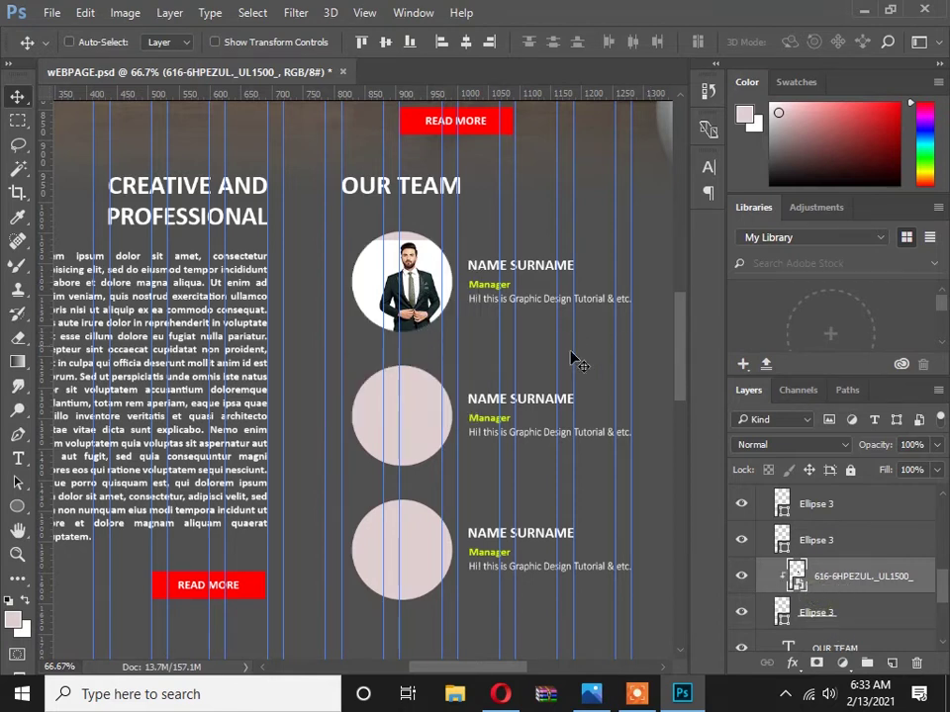
key(ctrl)
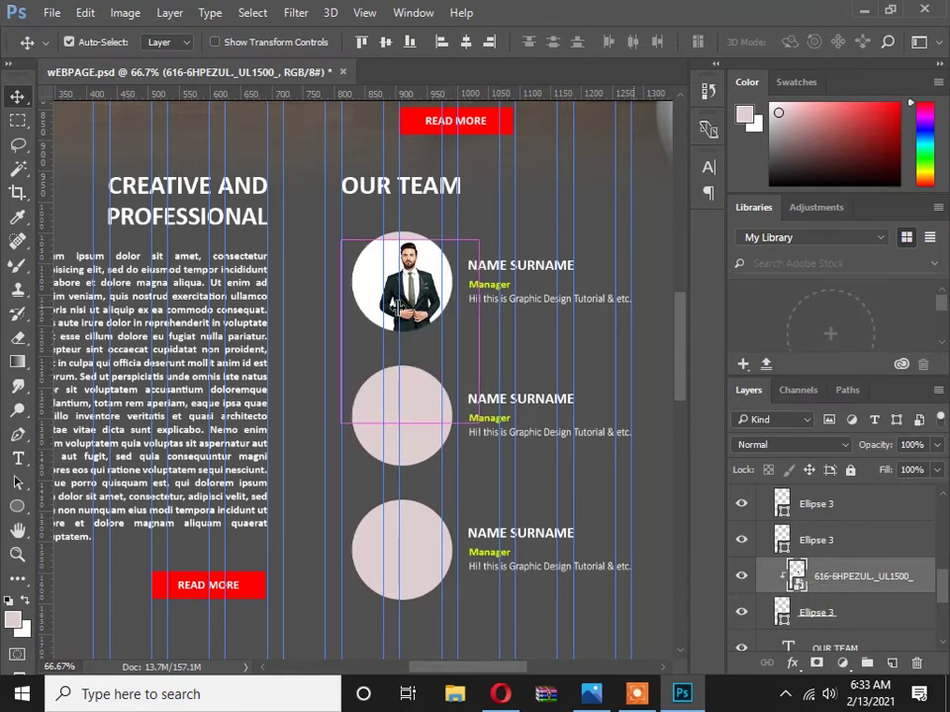
drag(402, 283, 392, 278)
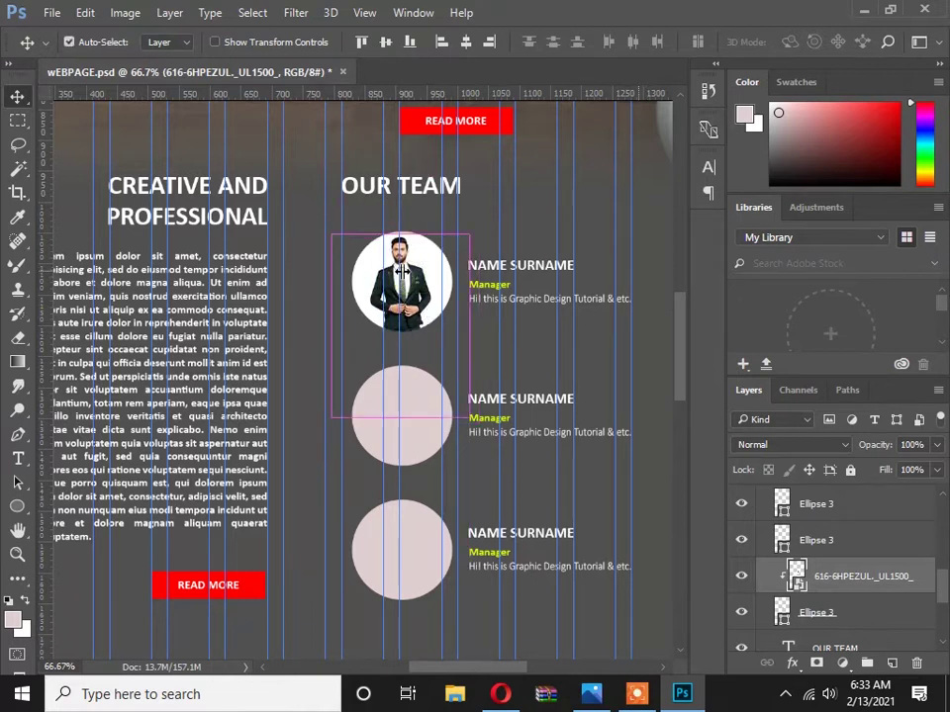
Enlarge the clipped photo to about 46% and position it so the man's head and shoulders fill the first circle.
key(ctrl+t)
drag(471, 416, 494, 450)
drag(426, 329, 426, 357)
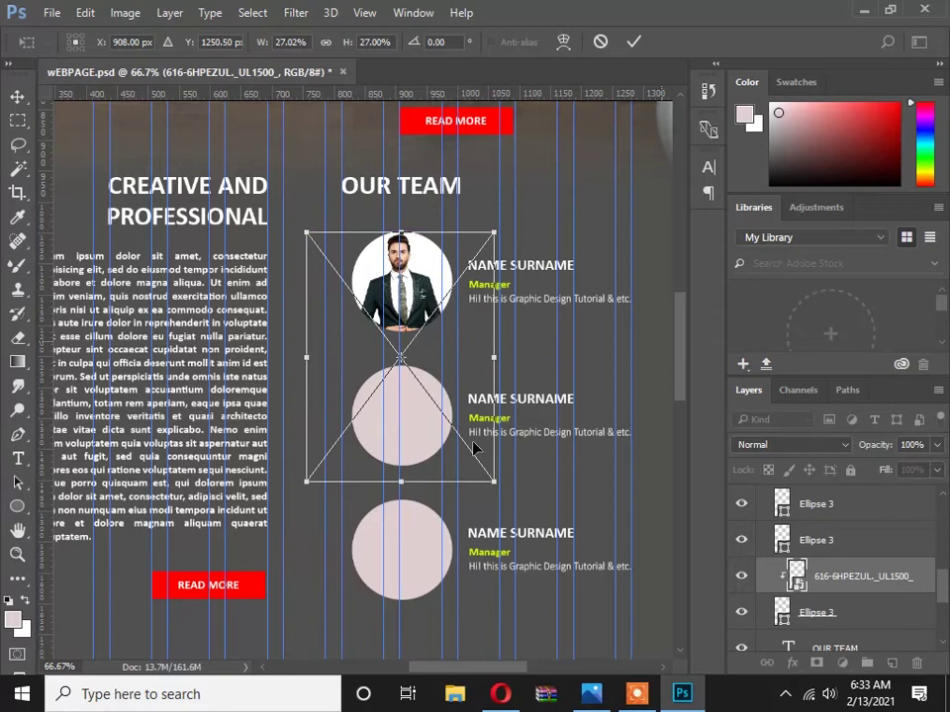
drag(493, 482, 547, 548)
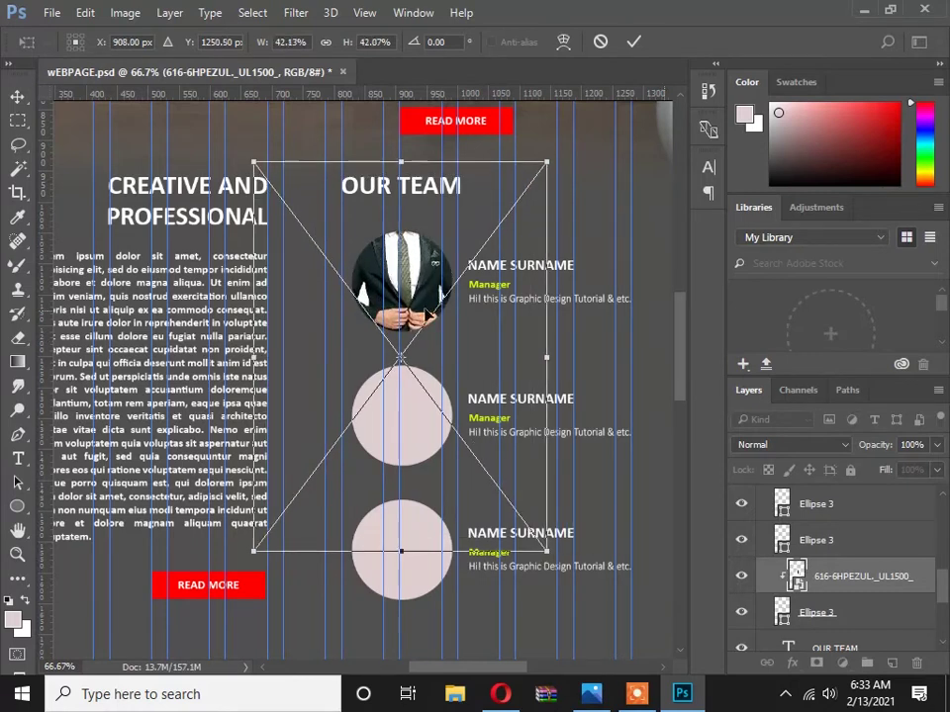
drag(412, 286, 419, 364)
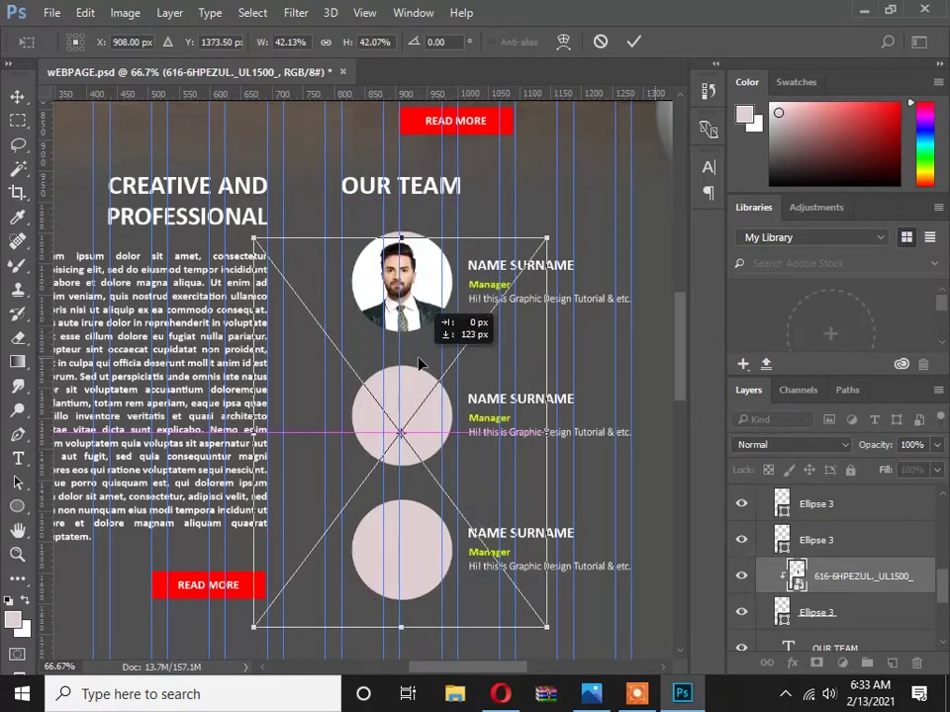
mouse_move(544, 235)
mouse_down()
mouse_move(556, 207)
mouse_move(560, 222)
mouse_up()
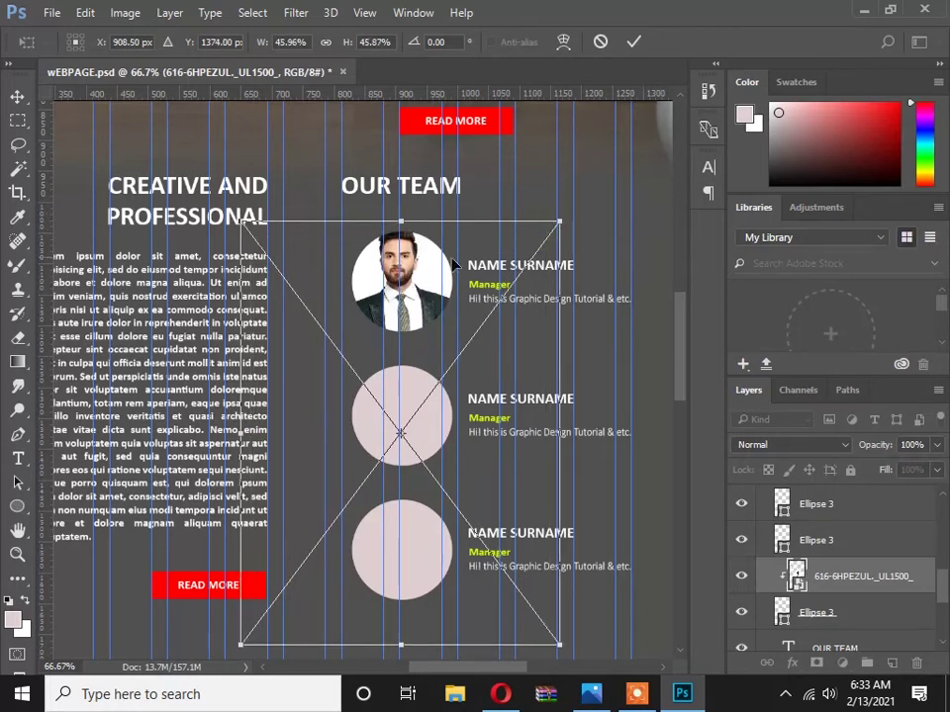
drag(431, 279, 435, 285)
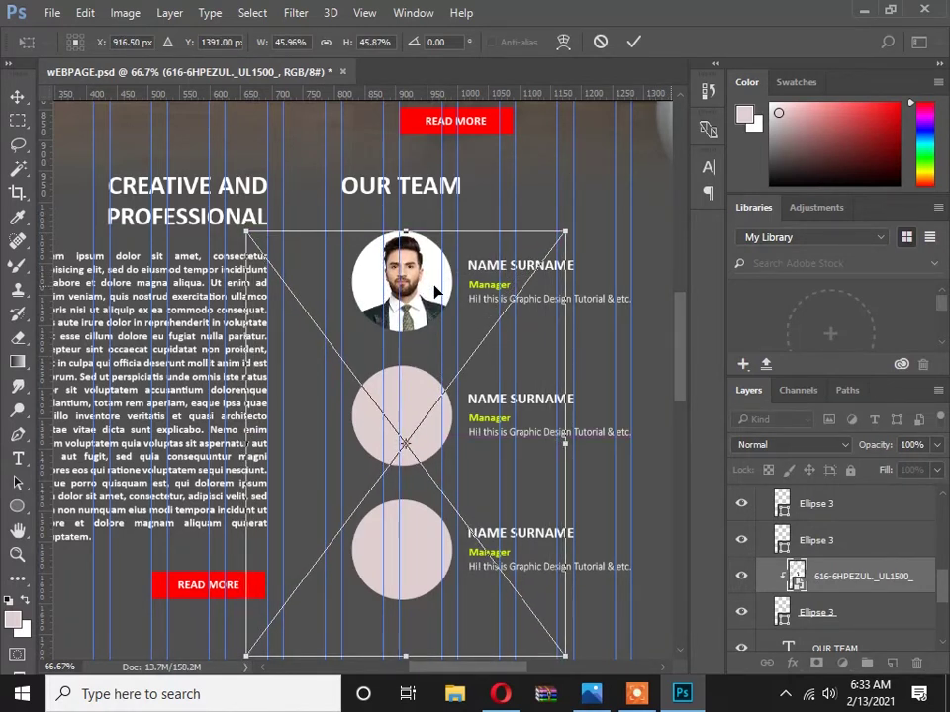
click(633, 42)
Identify the second team circle's Ellipse 3 layer by toggling layer visibility and select it.
click(742, 615)
click(742, 614)
click(831, 539)
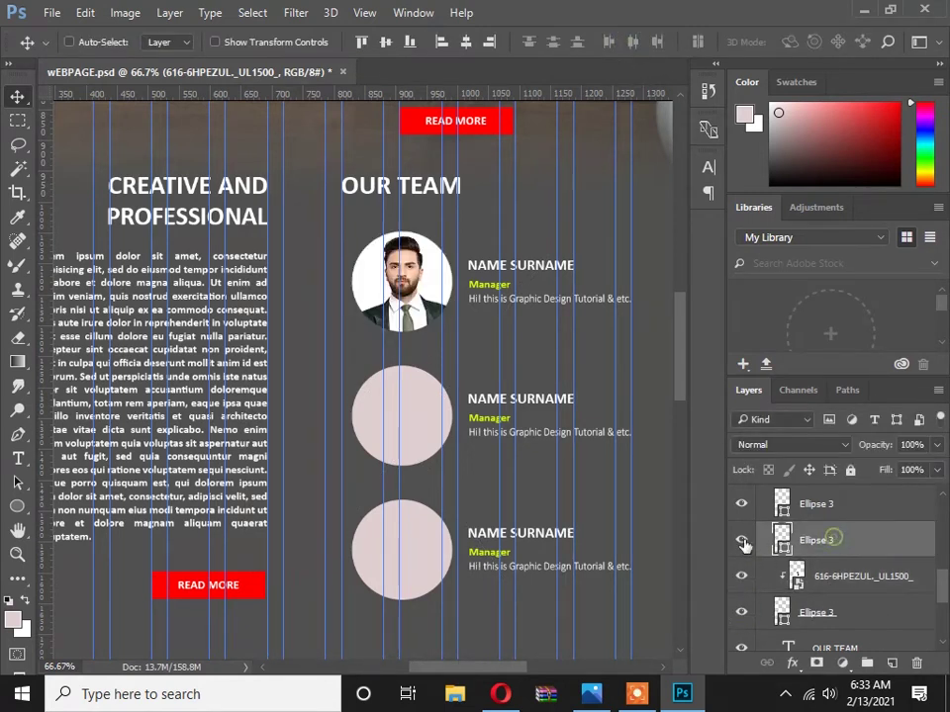
scroll(777, 564, up, 1)
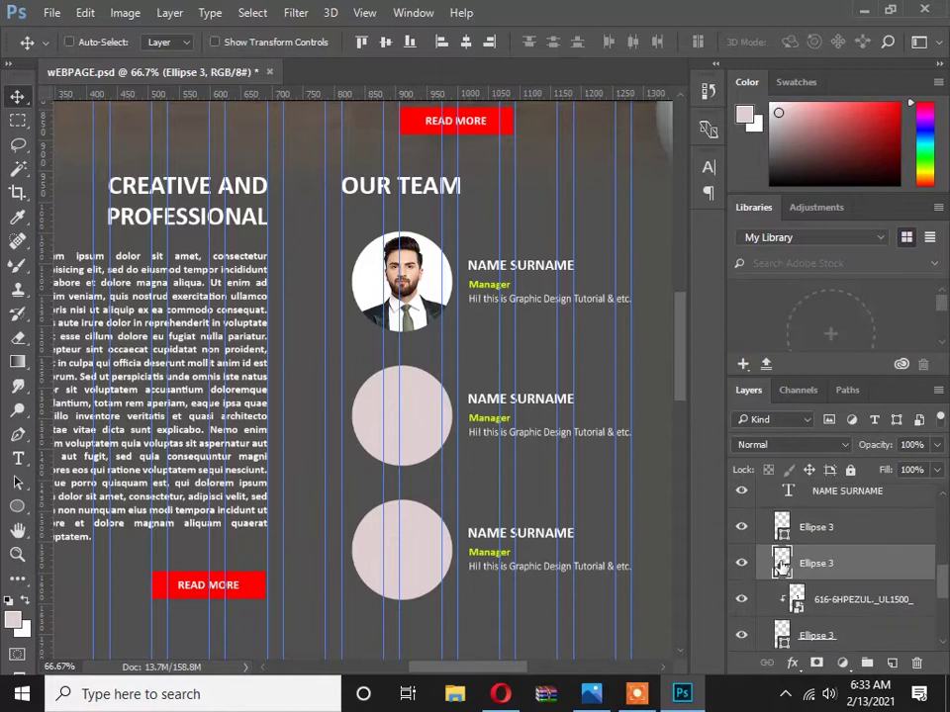
drag(805, 569, 796, 516)
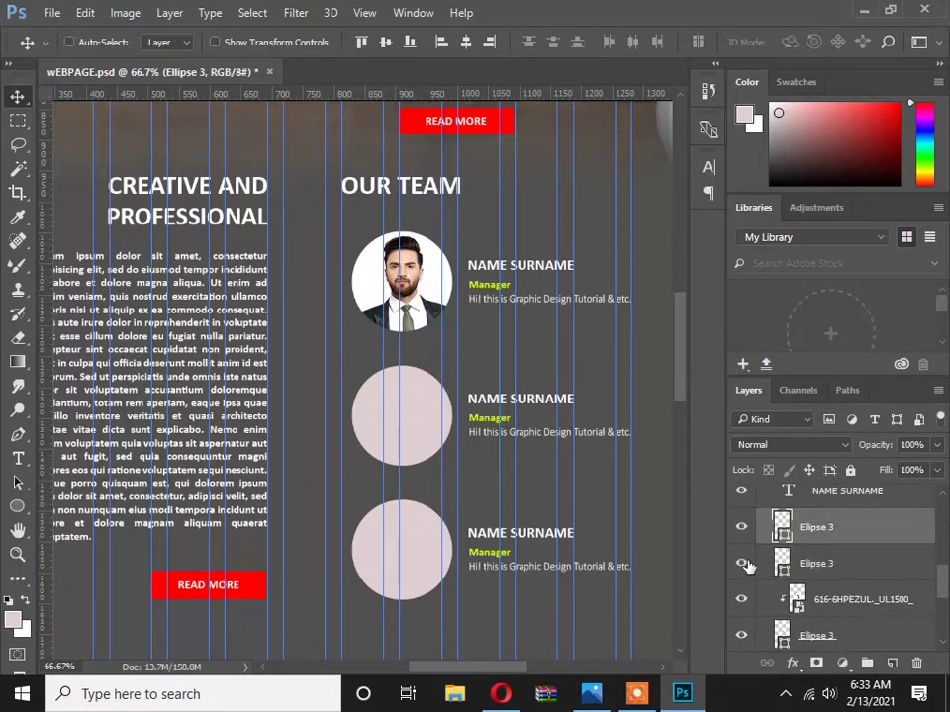
click(740, 534)
click(739, 539)
click(741, 566)
click(741, 566)
click(777, 564)
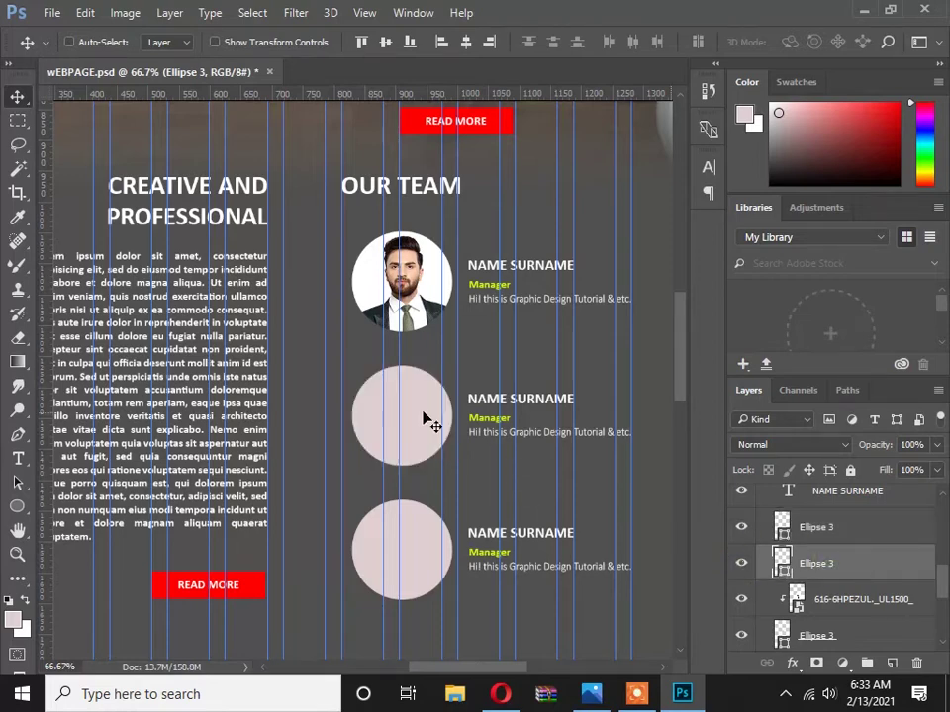
Check the reference portraits and place the embedded image 4899_plate at 100% above the second circle's layer.
key(alt+Tab)
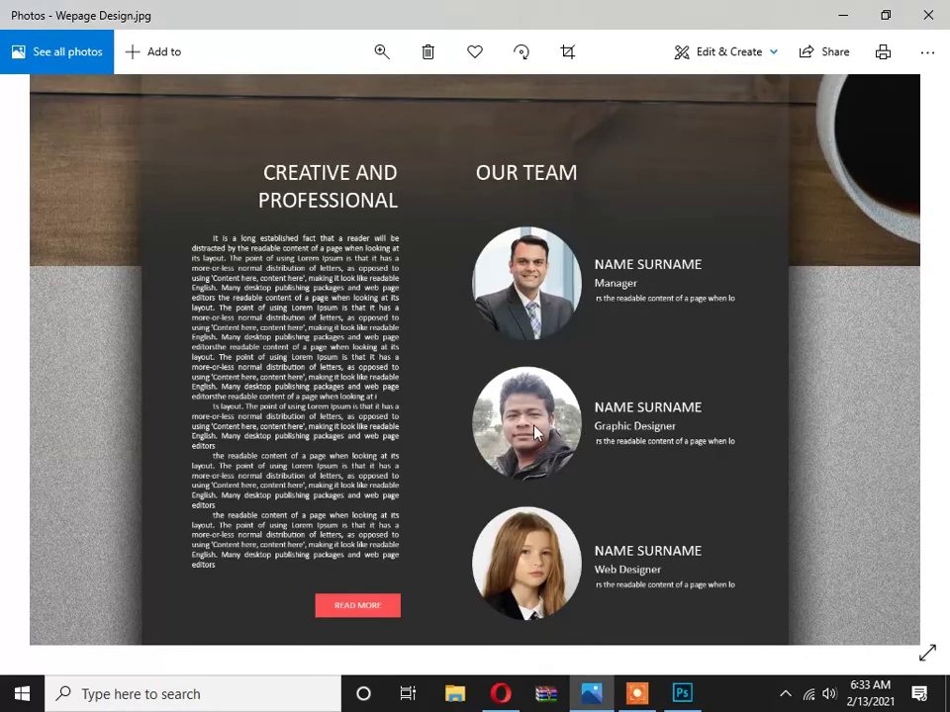
key(alt+Tab)
click(51, 13)
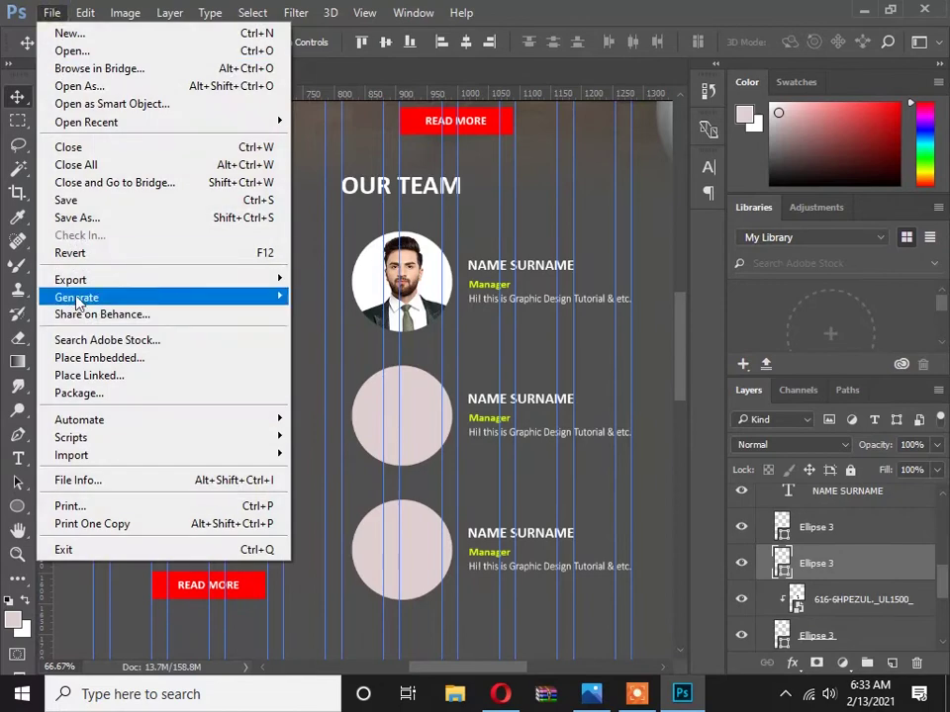
click(109, 357)
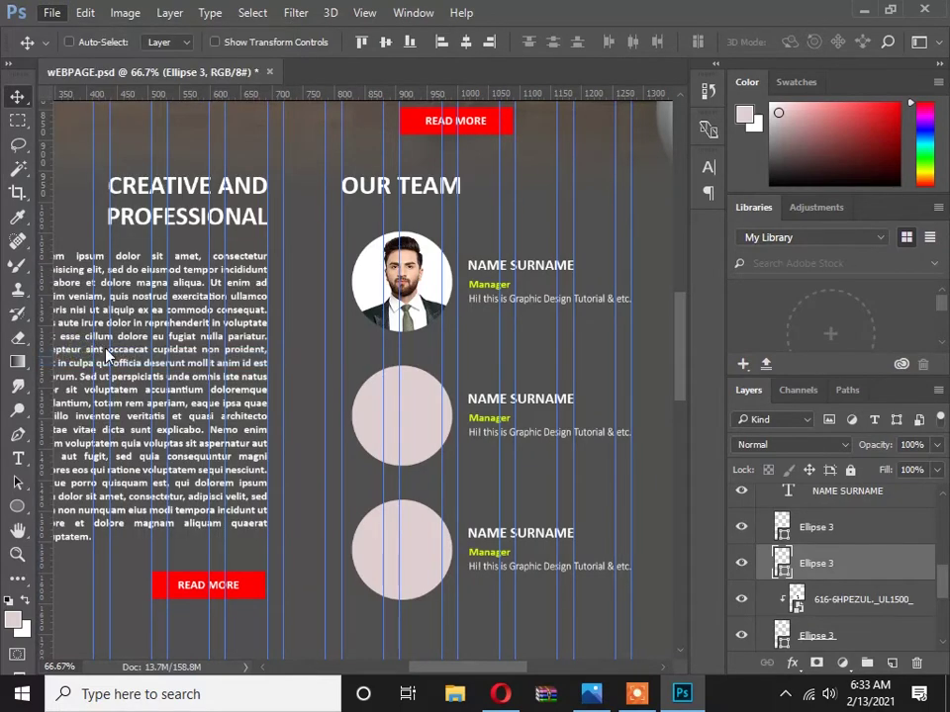
double_click(317, 166)
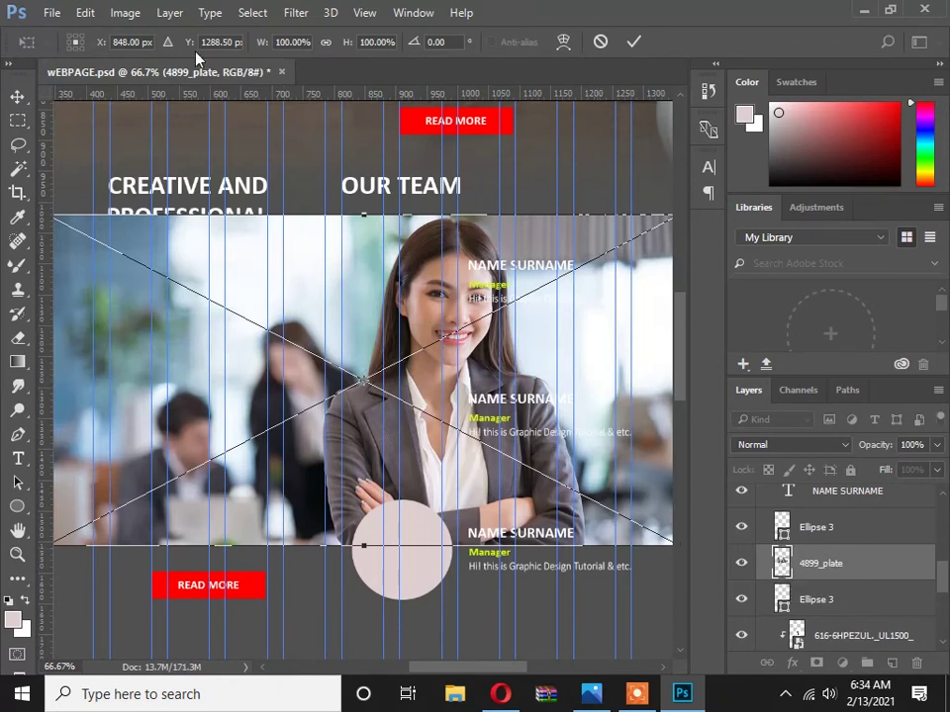
click(164, 13)
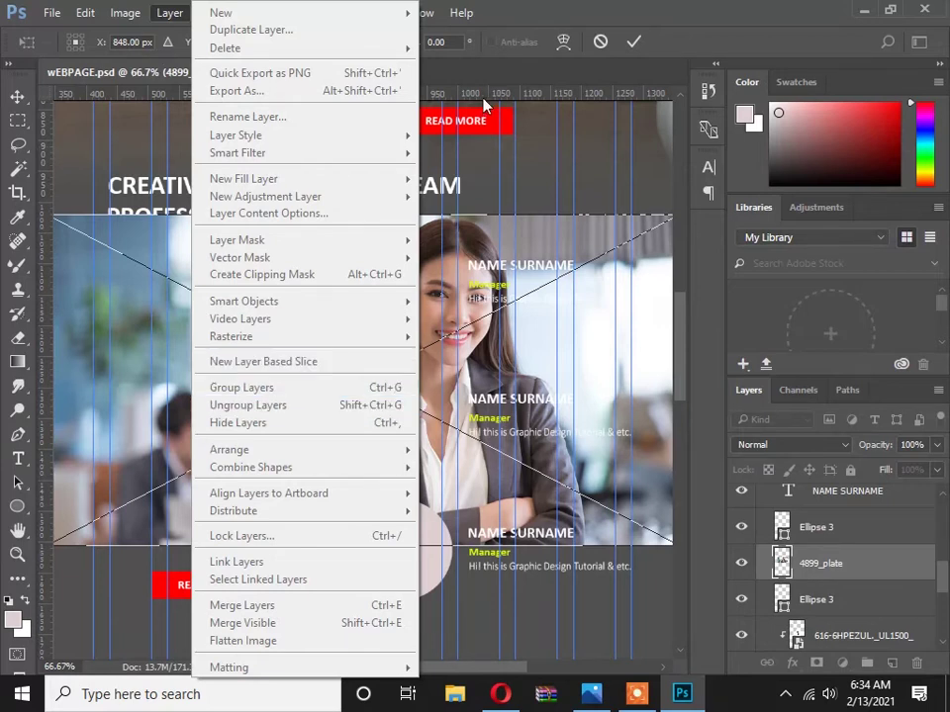
click(521, 14)
click(633, 40)
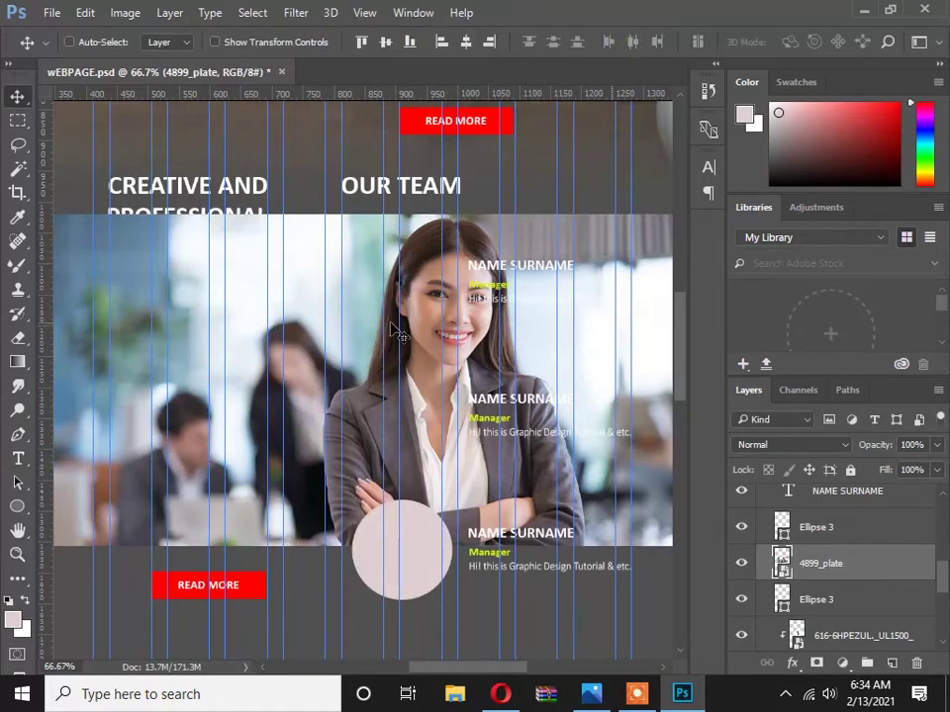
Clip the 4899_plate photo to the second team circle and shift the woman's face into it.
click(165, 11)
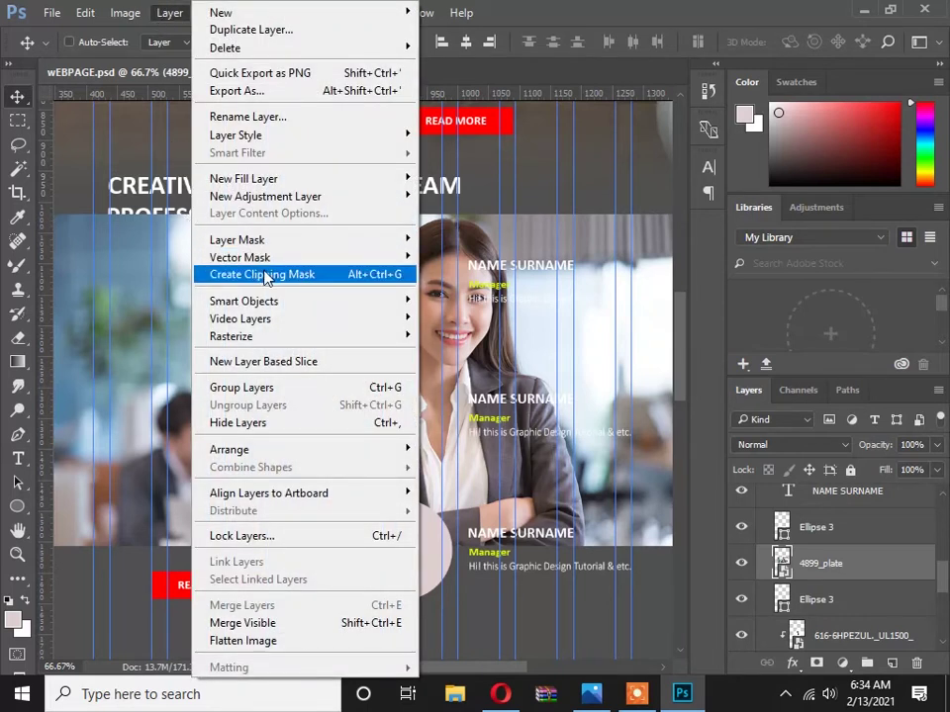
mouse_move(283, 308)
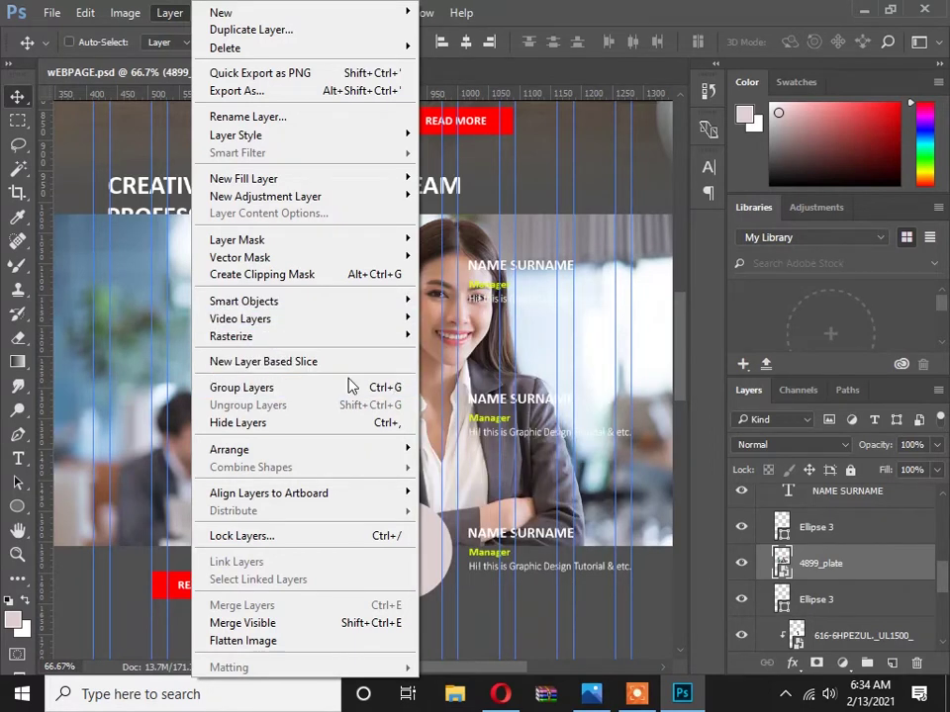
click(861, 560)
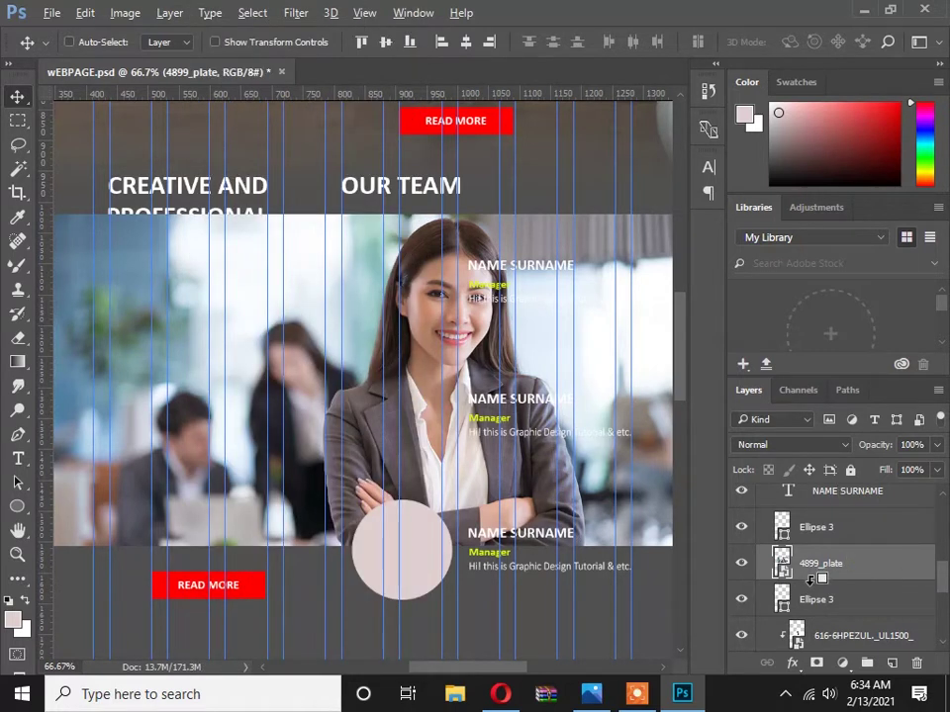
alt+click(809, 579)
drag(435, 422, 382, 395)
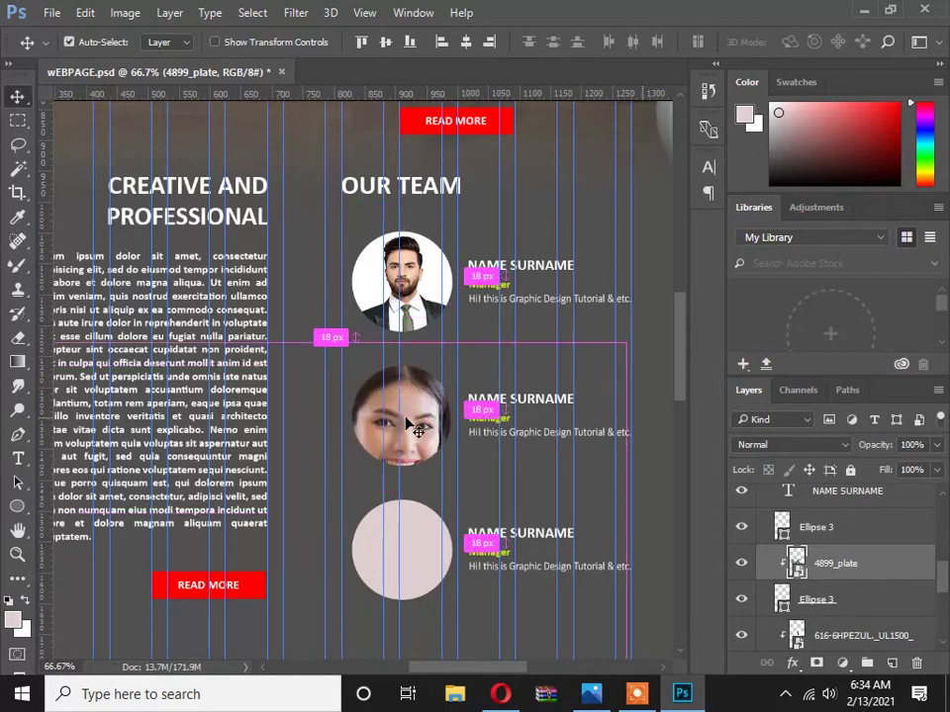
Scale the clipped photo to about 48.7% and position it so the woman's head and shoulders fill the second circle.
key(ctrl+t)
drag(617, 345, 478, 389)
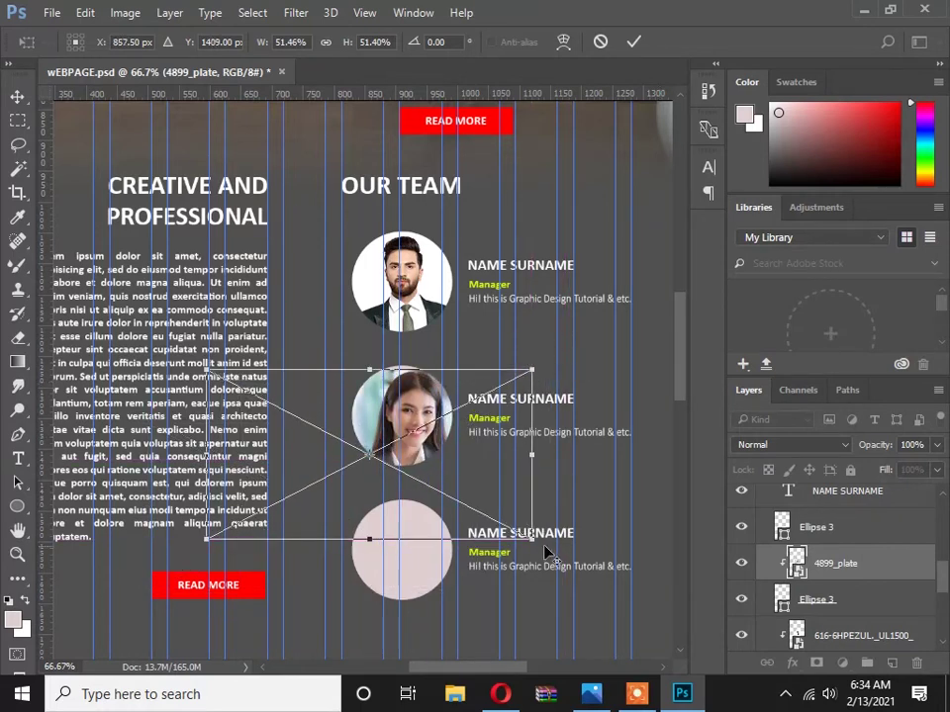
drag(538, 543, 523, 535)
drag(440, 455, 427, 445)
key(Up)
key(Up)
key(Up)
key(Down)
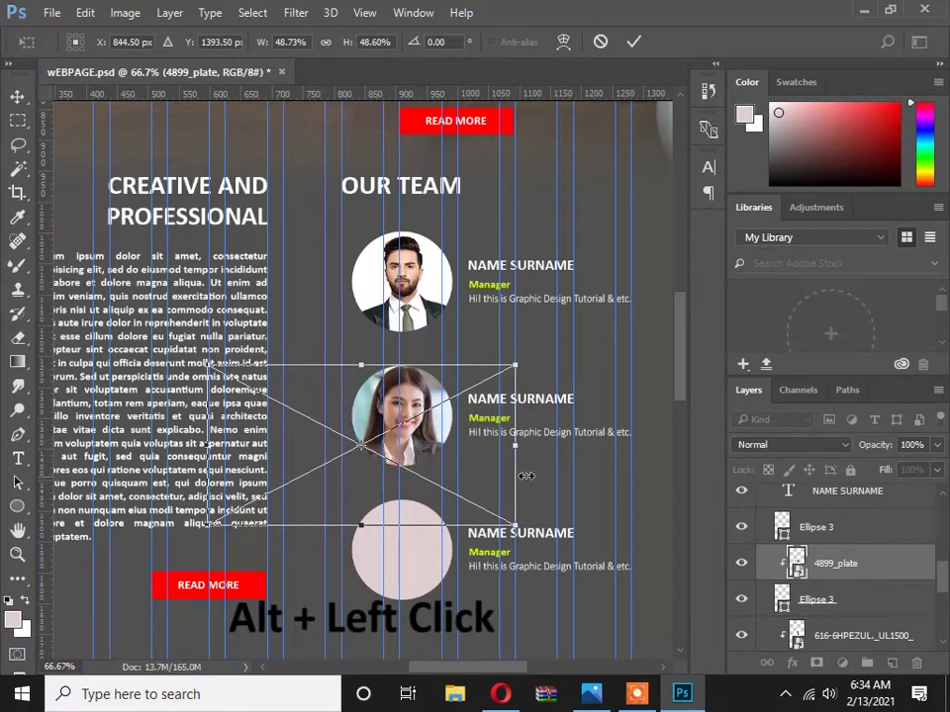
click(633, 41)
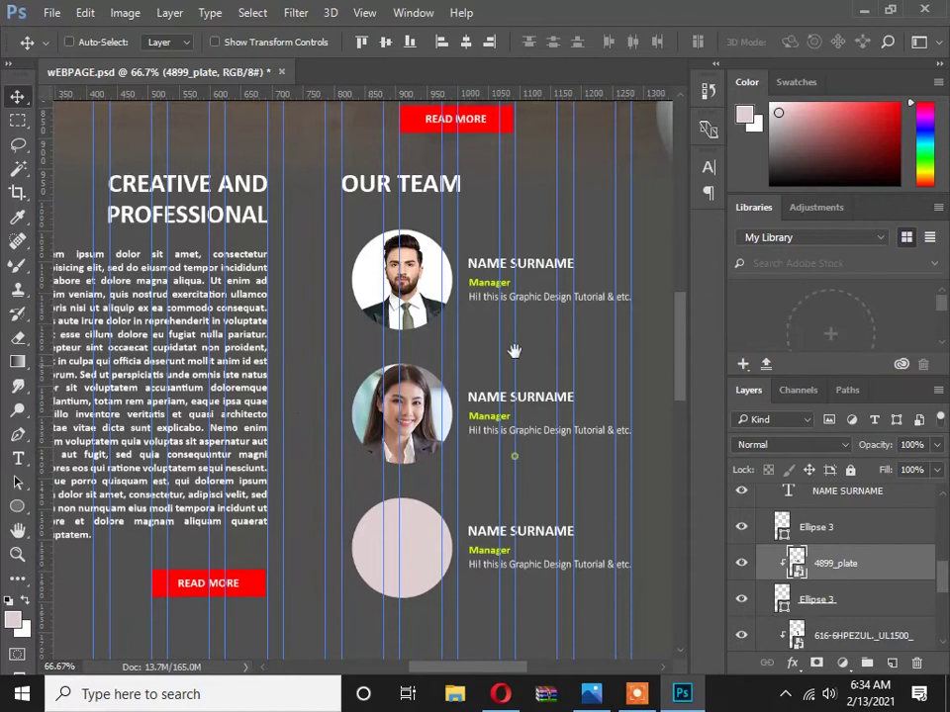
Select the third team circle's Ellipse 3 layer and place the embedded image 021375a82d55401b53ec4694780a58e1ceac5881_hq above it at 100%.
scroll(514, 341, down, 3)
scroll(826, 544, up, 1)
click(839, 568)
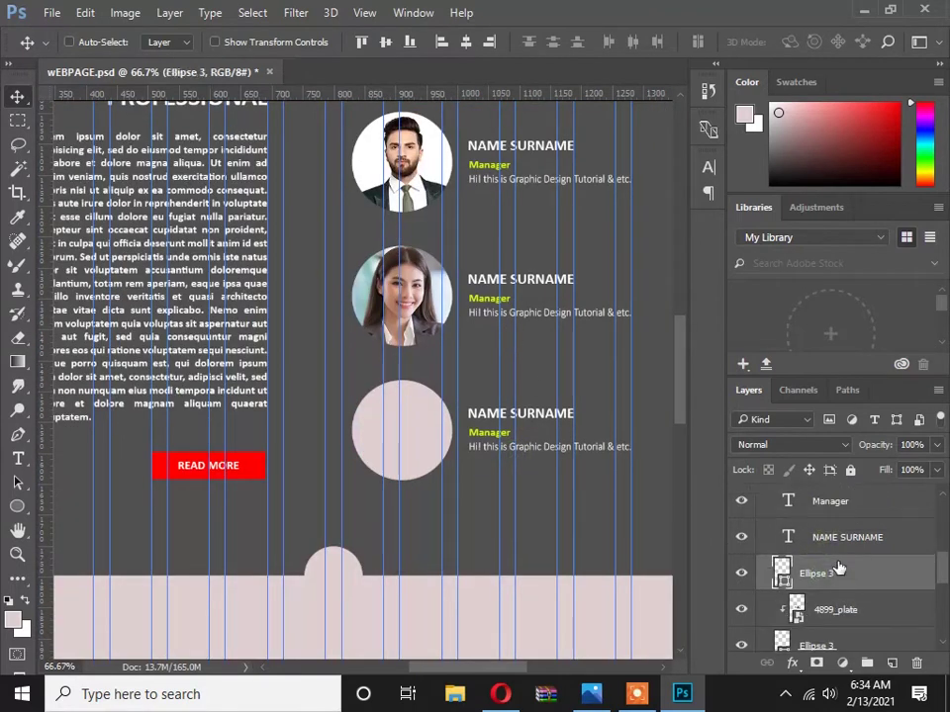
click(737, 576)
click(737, 576)
key(alt+Tab)
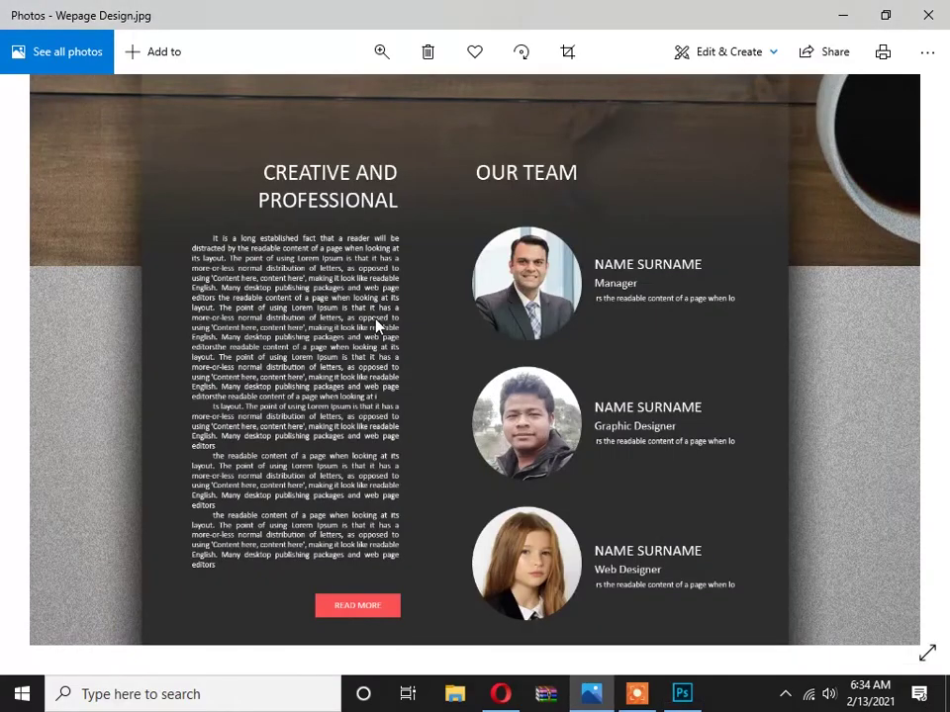
key(alt+Tab)
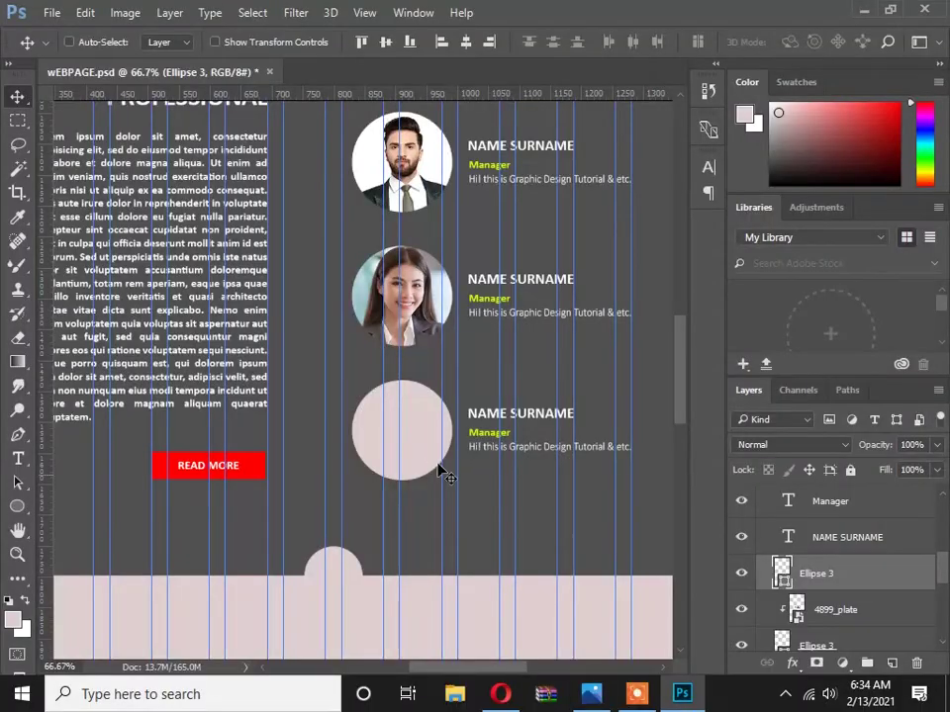
click(52, 12)
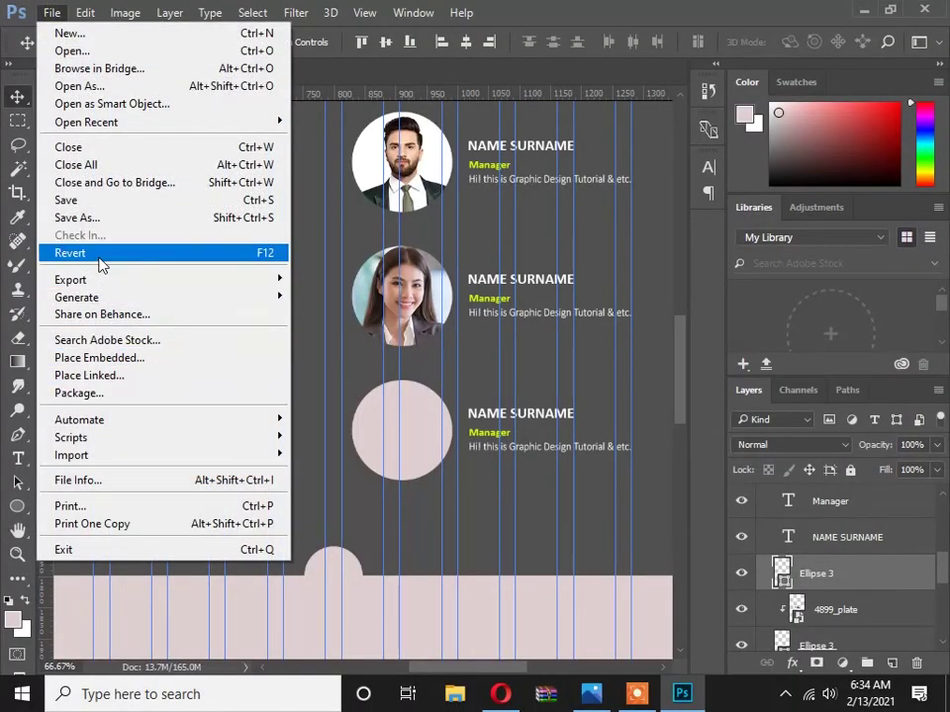
click(97, 357)
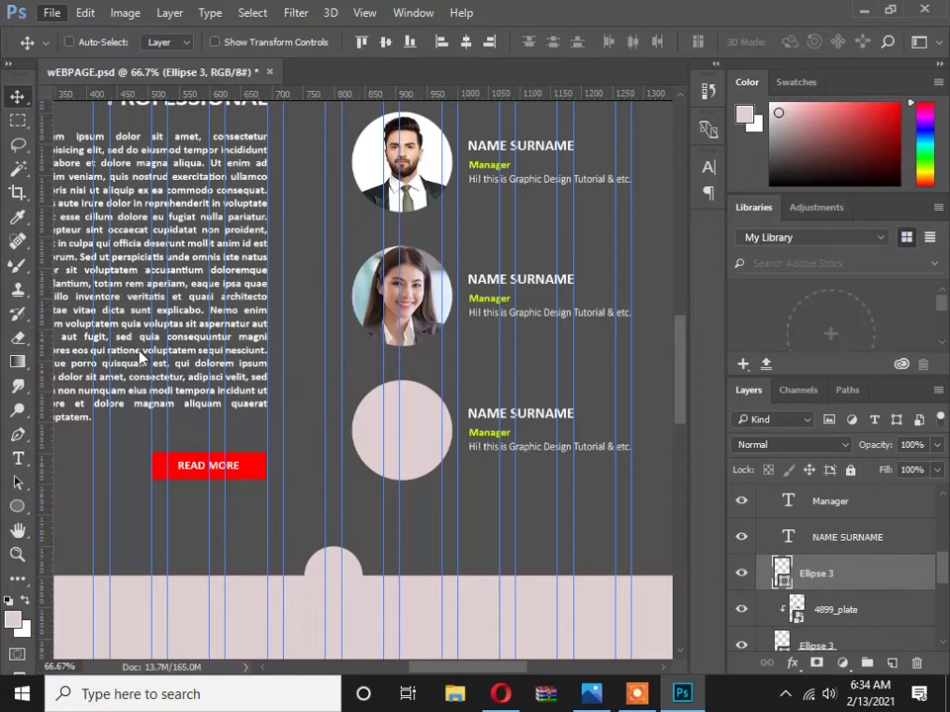
double_click(411, 163)
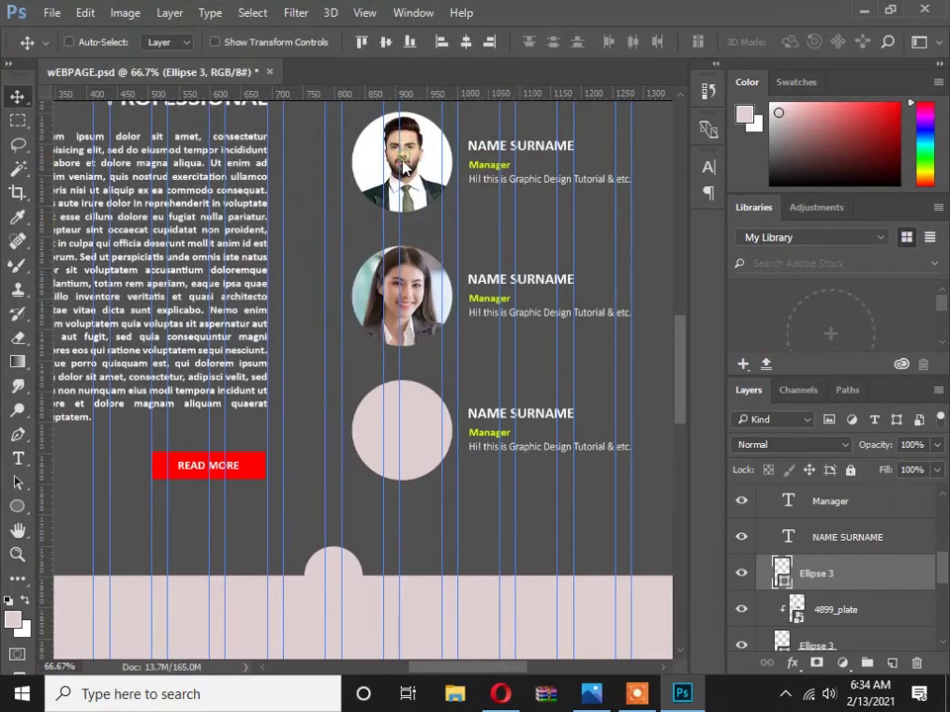
drag(404, 242, 428, 414)
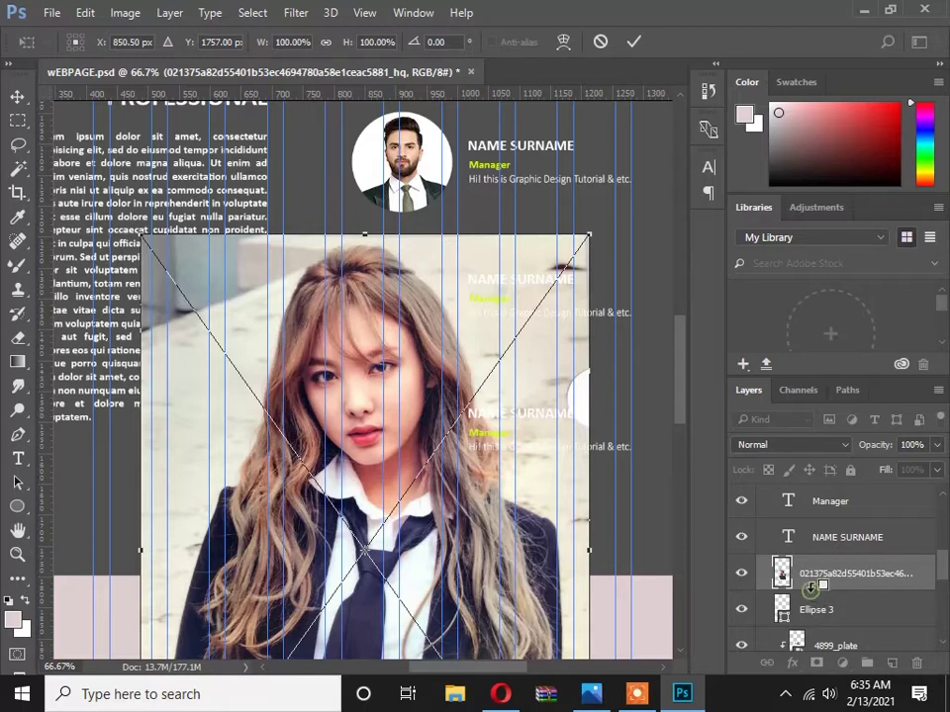
click(633, 42)
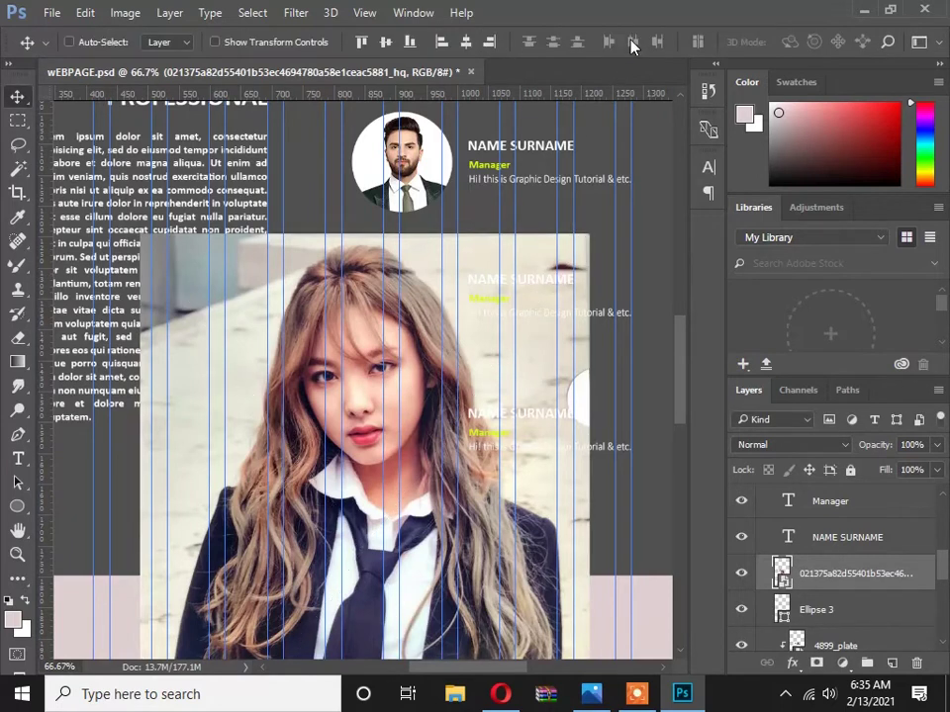
Clip the newly placed photo to the third team circle and scale it down to about 31.9%.
alt+click(793, 588)
mouse_move(410, 399)
mouse_down()
mouse_move(386, 388)
mouse_move(400, 415)
mouse_up()
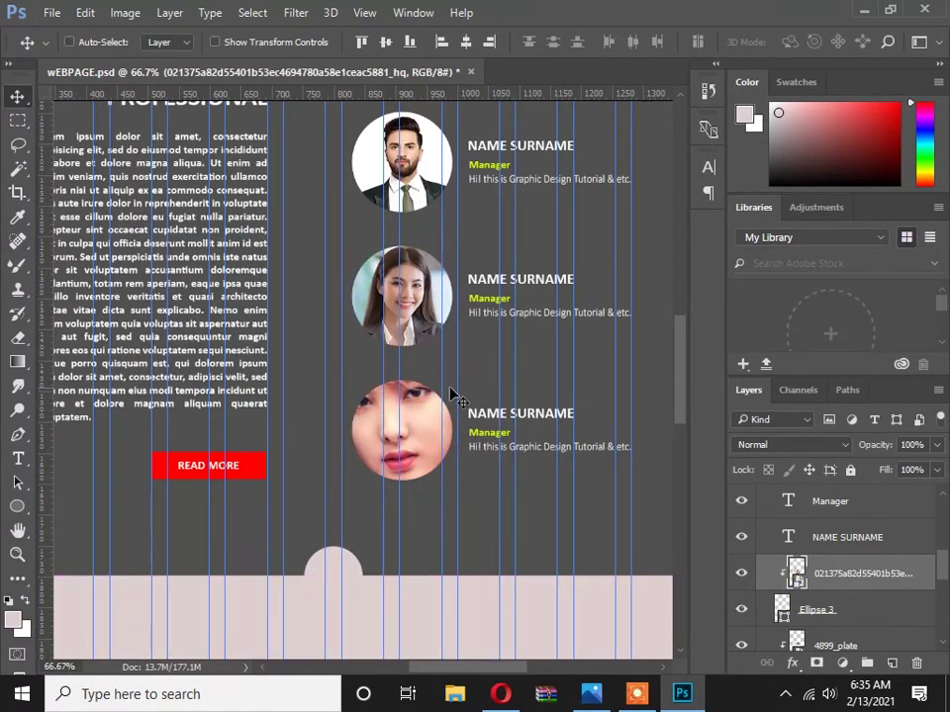
scroll(451, 395, down, 3)
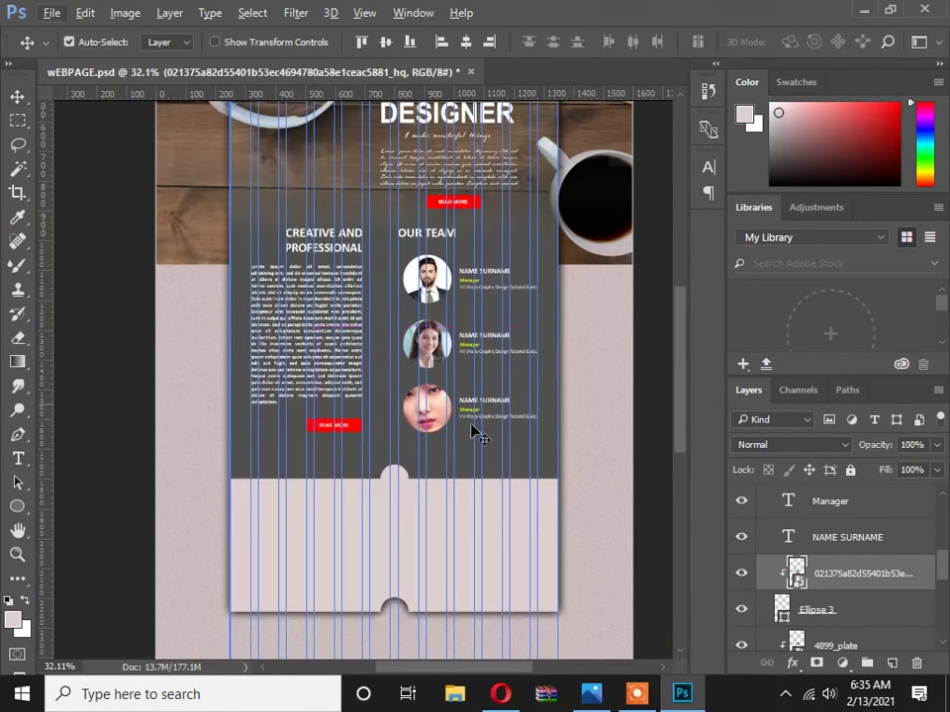
key(ctrl+t)
drag(535, 633, 460, 532)
scroll(443, 476, up, 3)
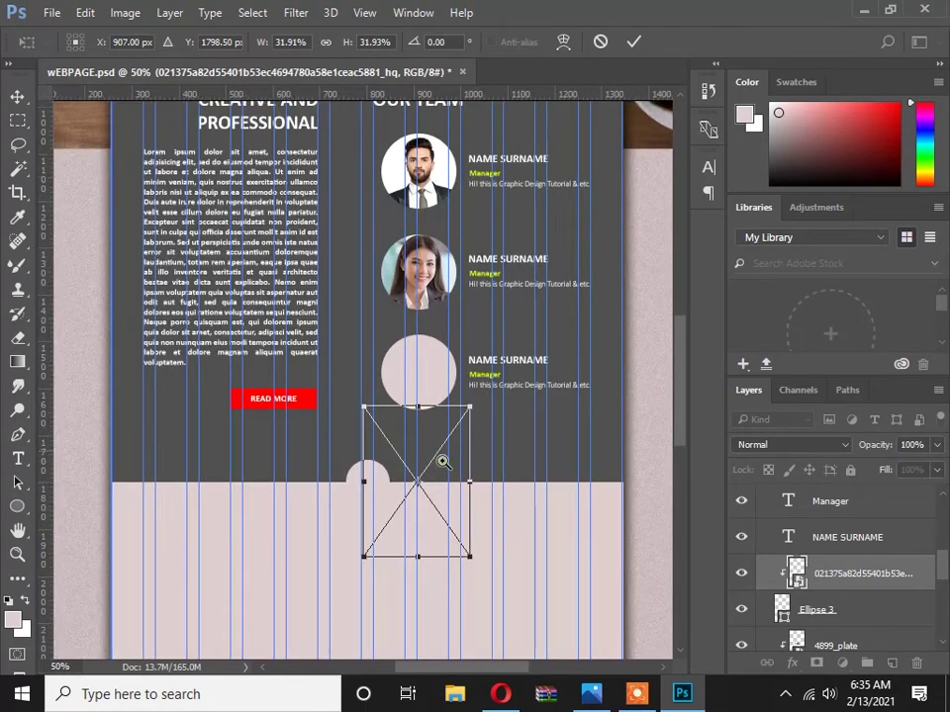
Move the clipped photo up so the woman's head and shoulders fill the third circle.
drag(437, 450, 428, 283)
key(Up)
key(Right)
key(Right)
key(Right)
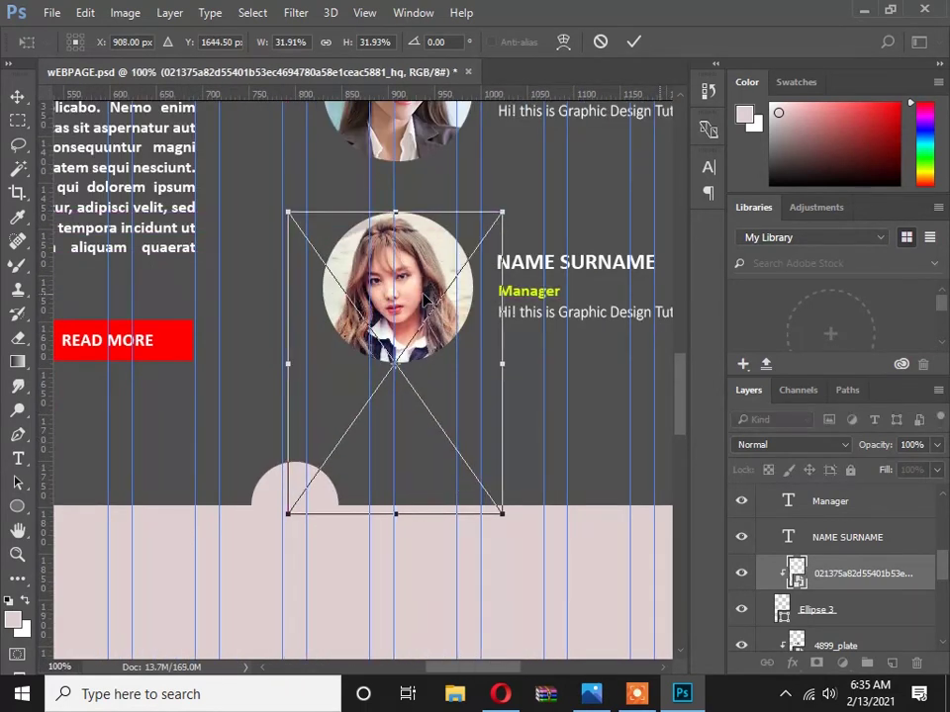
key(Return)
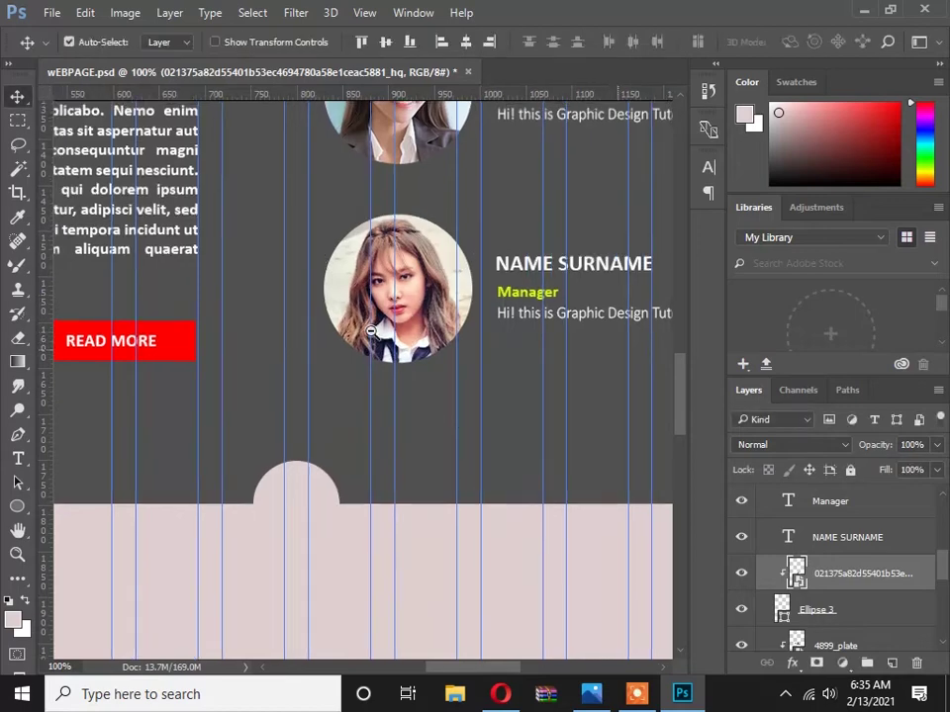
Hide the guides and compare the team section and the area below it with the reference design.
scroll(374, 331, down, 2)
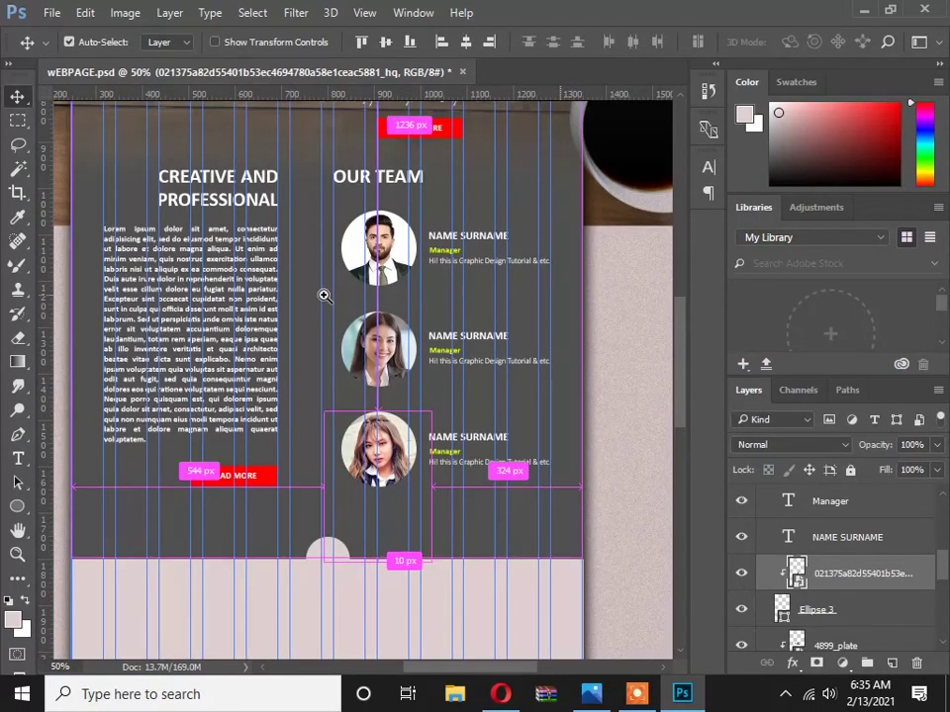
scroll(318, 293, up, 1)
key(ctrl+semicolon)
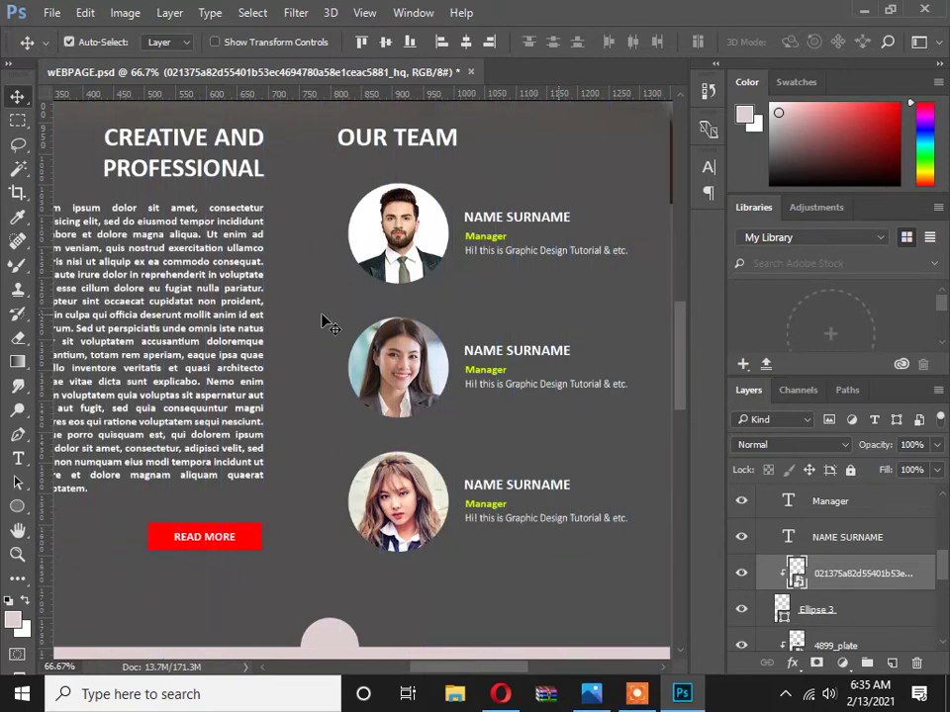
scroll(323, 273, down, 1)
scroll(378, 306, up, 1)
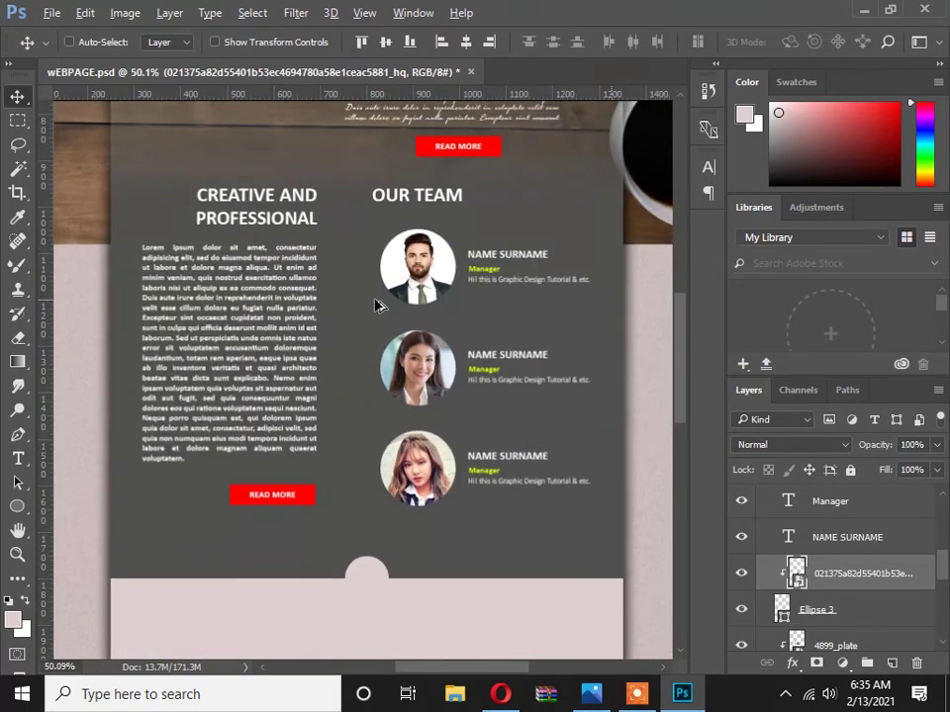
key(alt+Tab)
scroll(451, 318, down, 3)
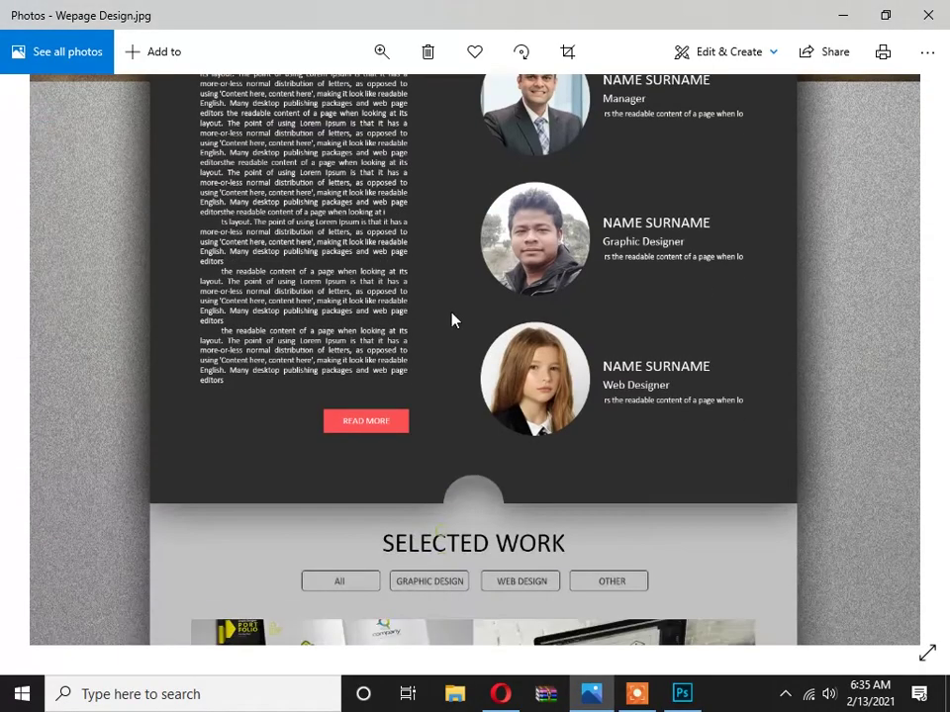
key(alt+Tab)
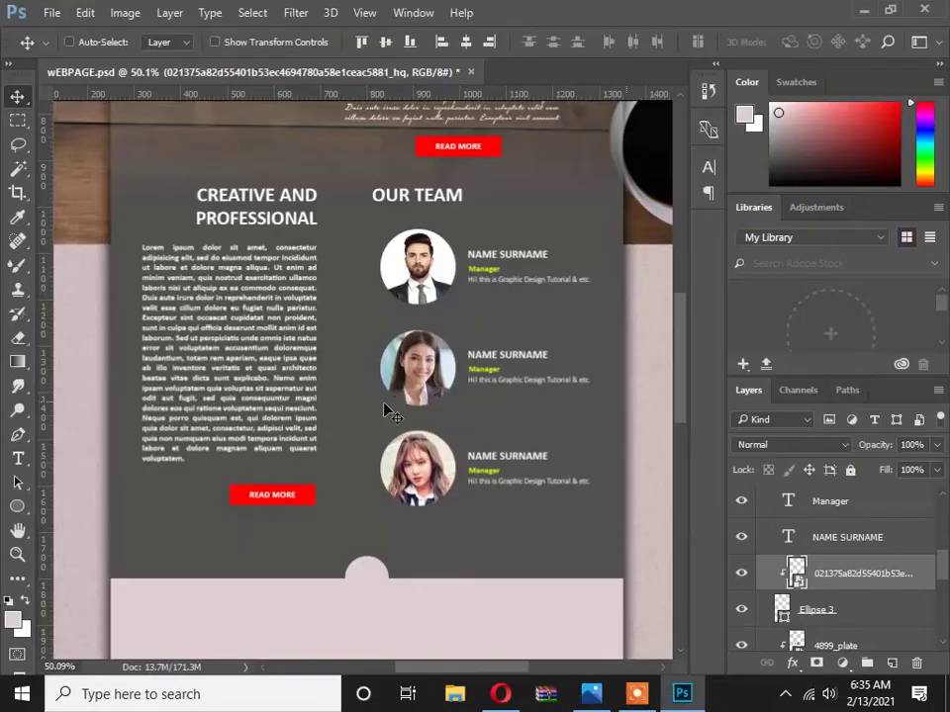
Shorten the dark grey Rectangle 2 panel by raising its bottom edge below the team section, making it about 1512.93 px high.
scroll(364, 352, down, 3)
right_click(404, 450)
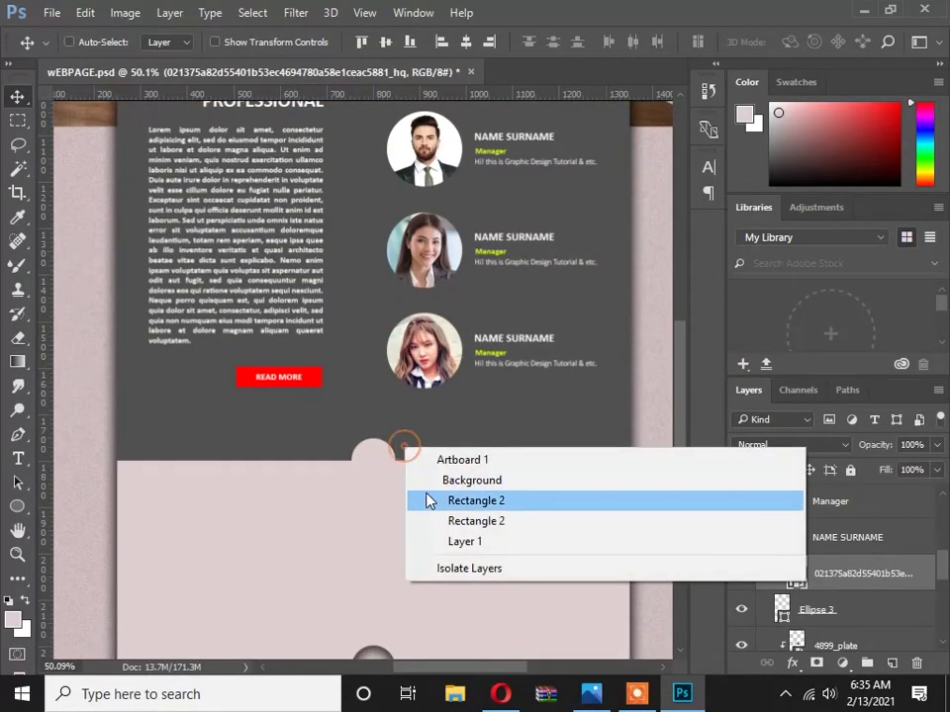
click(432, 502)
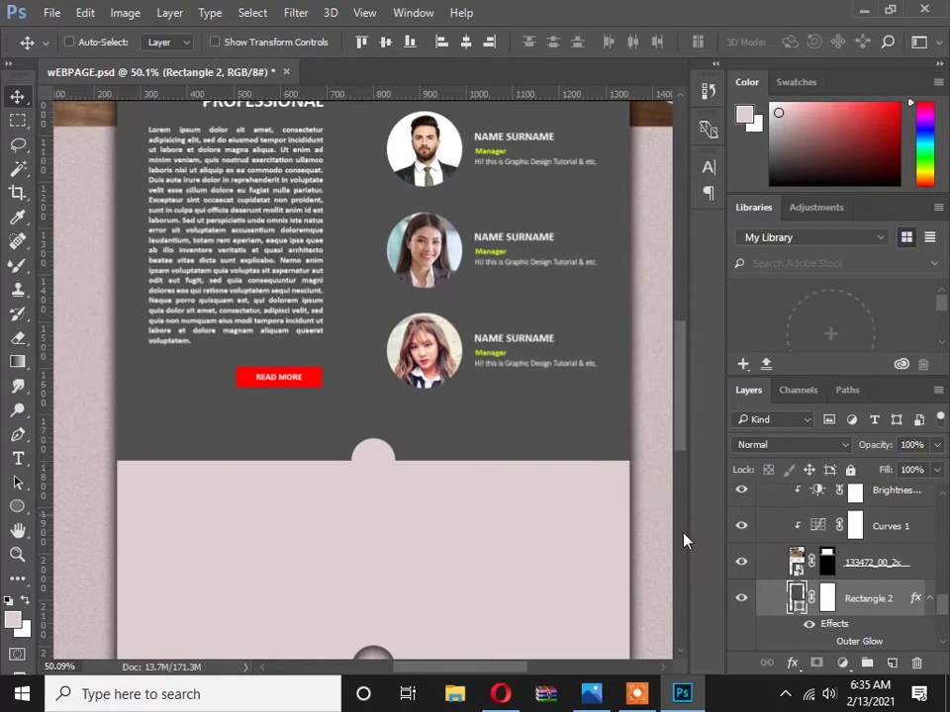
click(746, 604)
click(746, 604)
key(ctrl+t)
drag(367, 462, 367, 444)
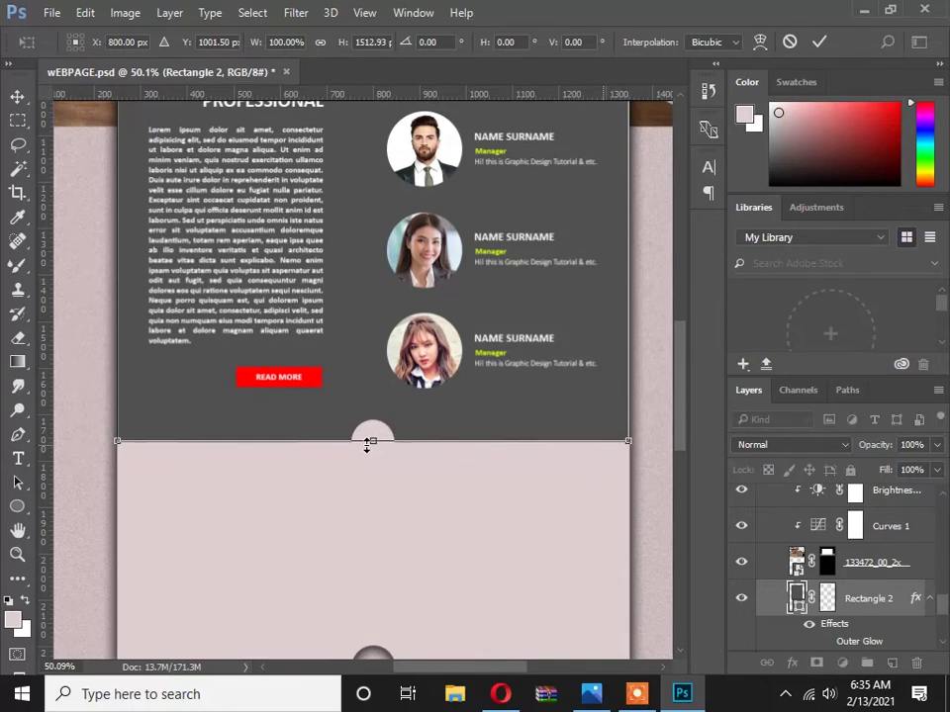
key(Return)
Review the overall page layout from the shortened grey panel up to the header.
scroll(376, 361, down, 2)
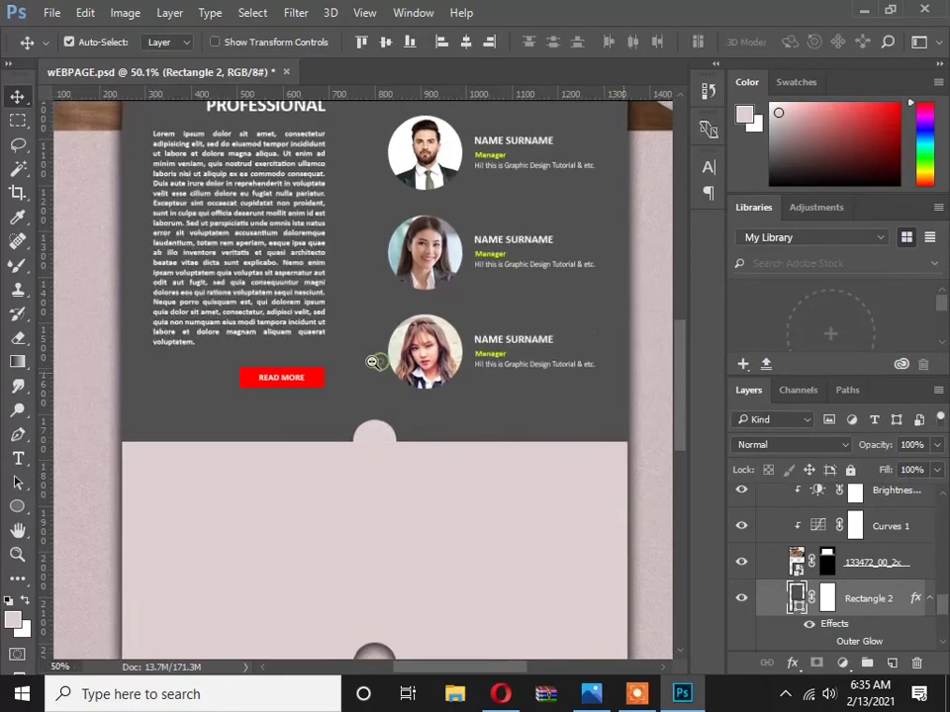
scroll(384, 331, up, 3)
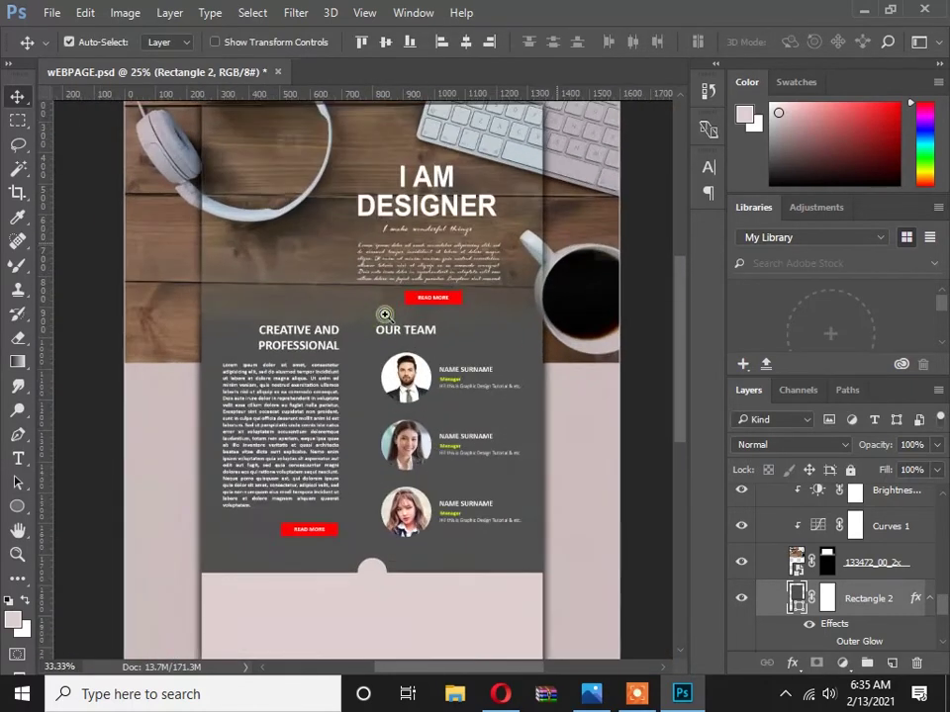
mouse_move(382, 384)
mouse_down()
mouse_move(384, 276)
mouse_move(385, 397)
mouse_up()
scroll(387, 398, down, 3)
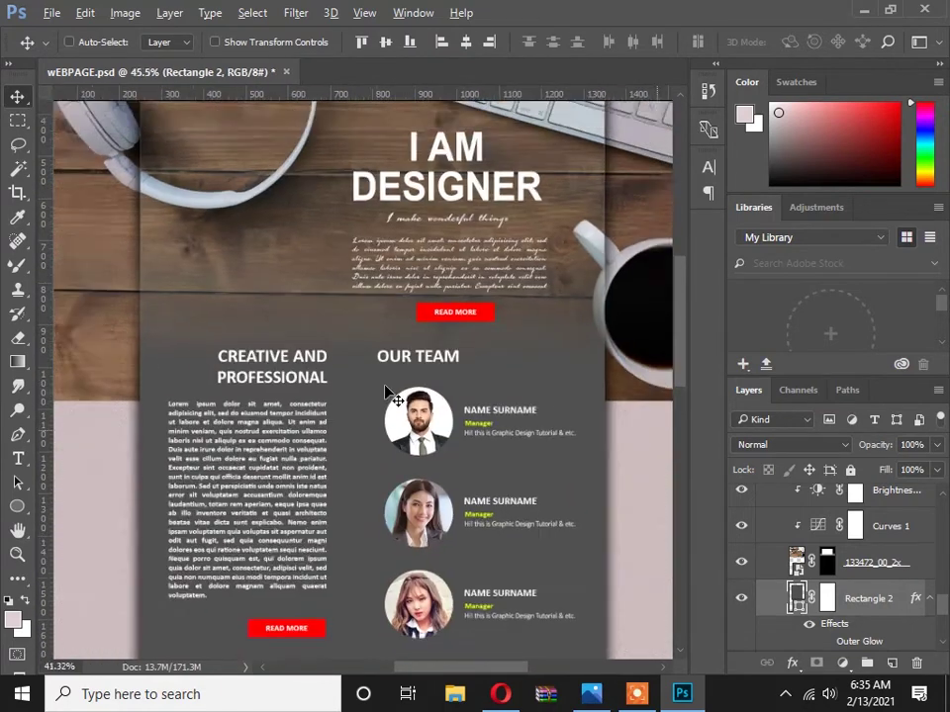
scroll(381, 445, up, 2)
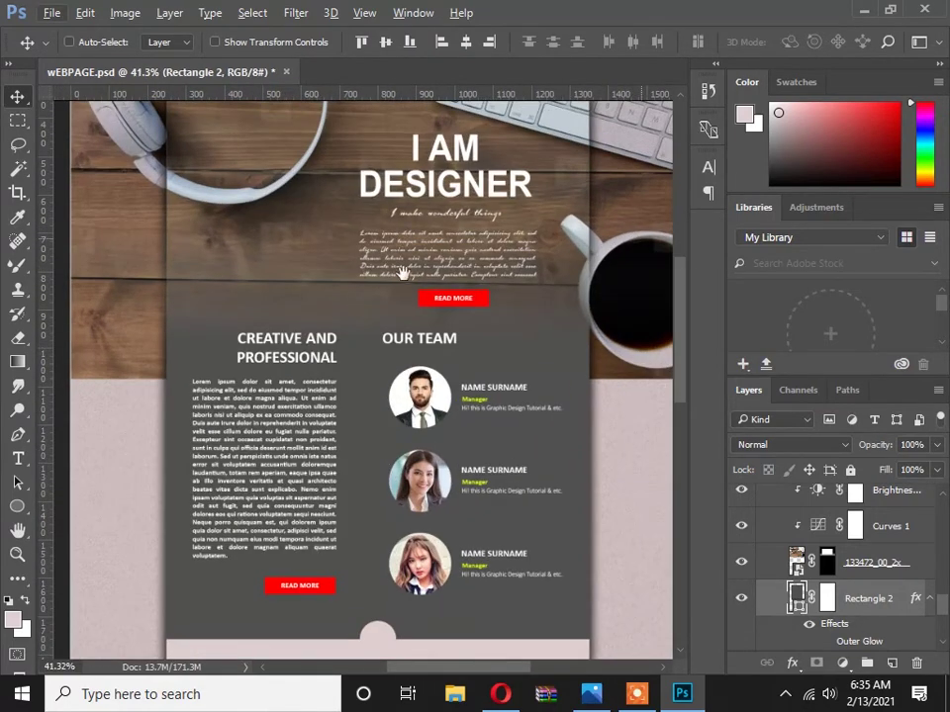
scroll(403, 272, up, 5)
Select all the team section layers, from the topmost "Hi! this is Graphic Design Tutorial & etc." text through the OUR TEAM heading.
scroll(811, 562, up, 3)
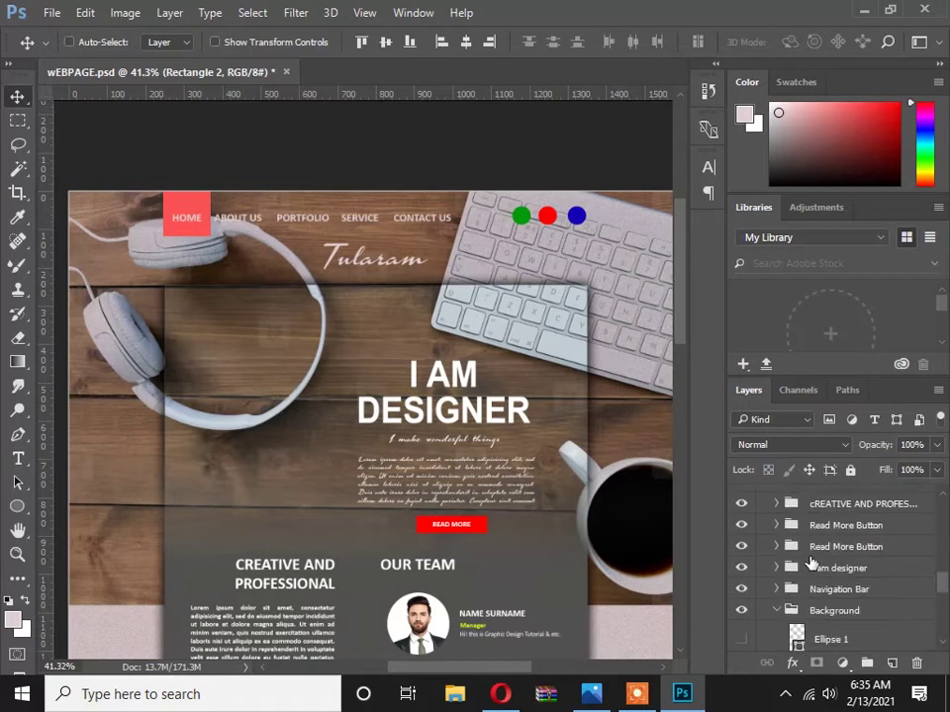
click(769, 619)
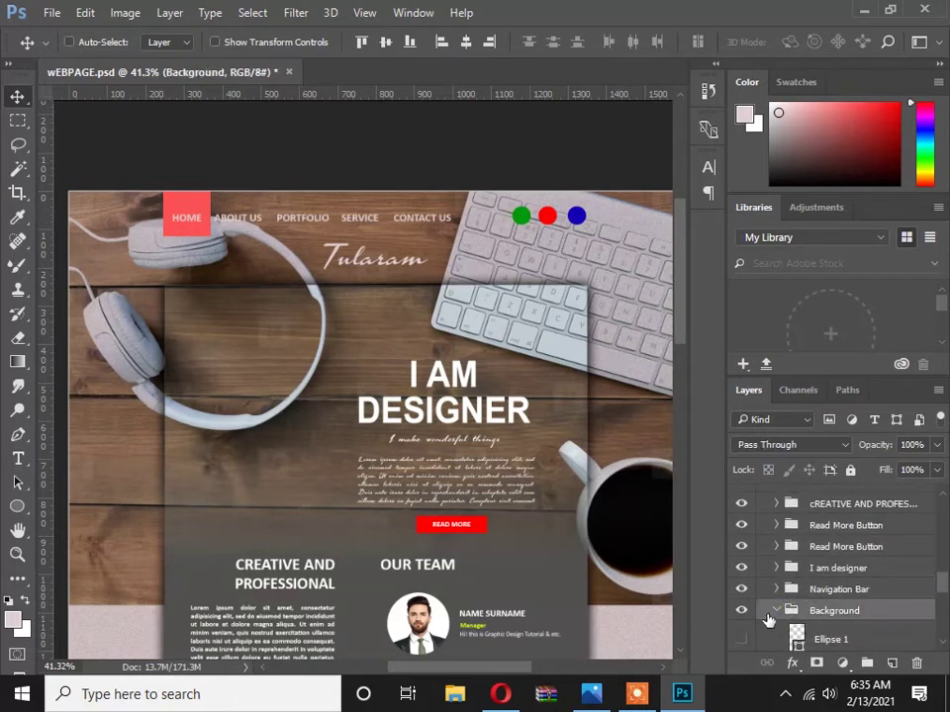
scroll(787, 593, up, 4)
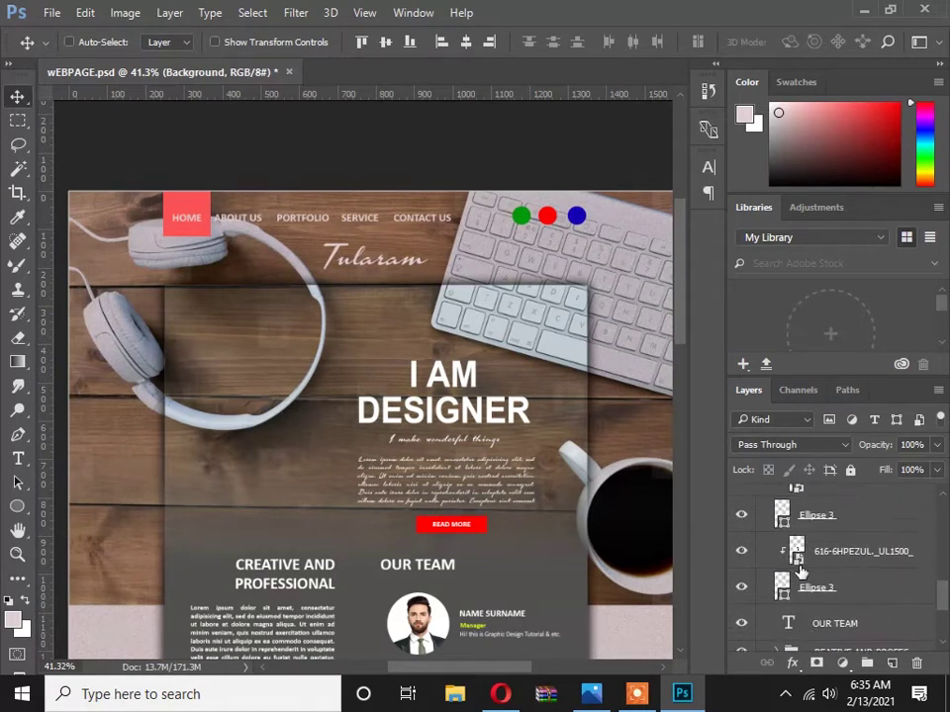
scroll(799, 576, up, 6)
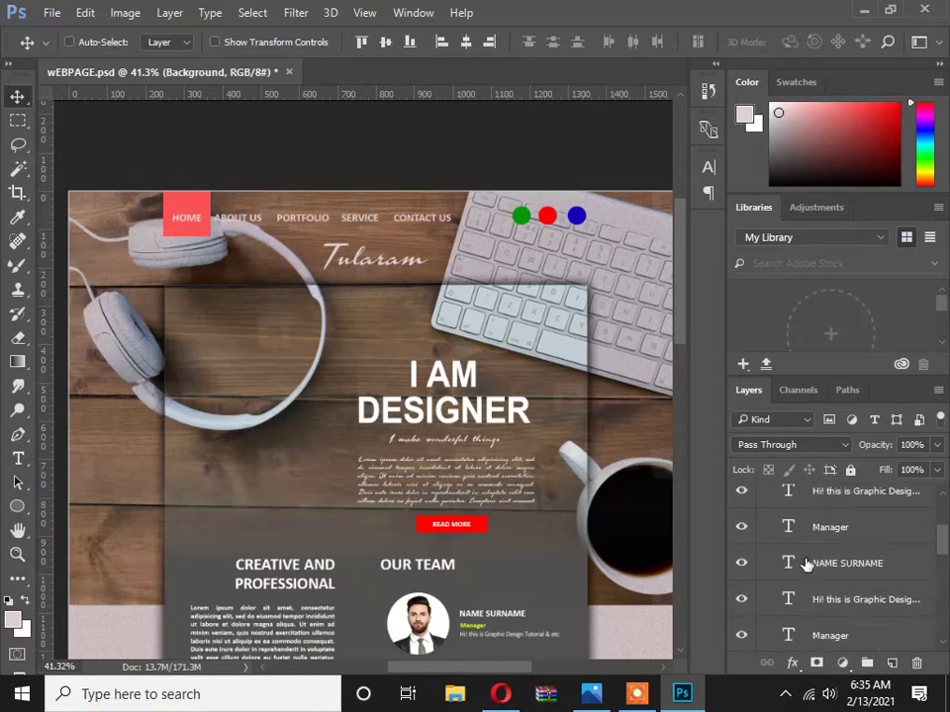
scroll(827, 560, up, 2)
click(838, 532)
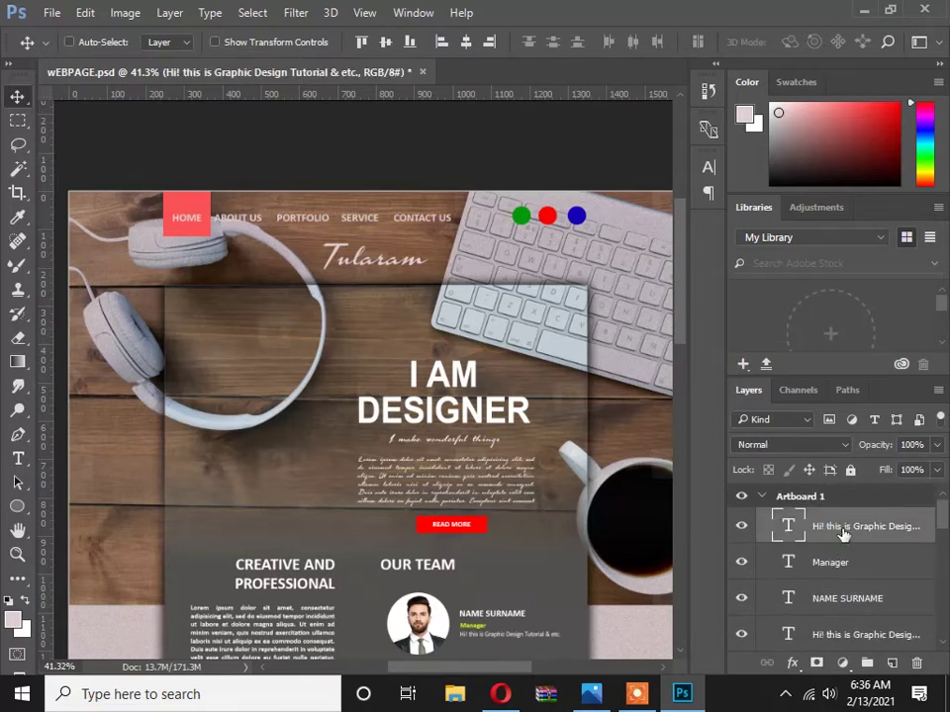
scroll(825, 528, down, 8)
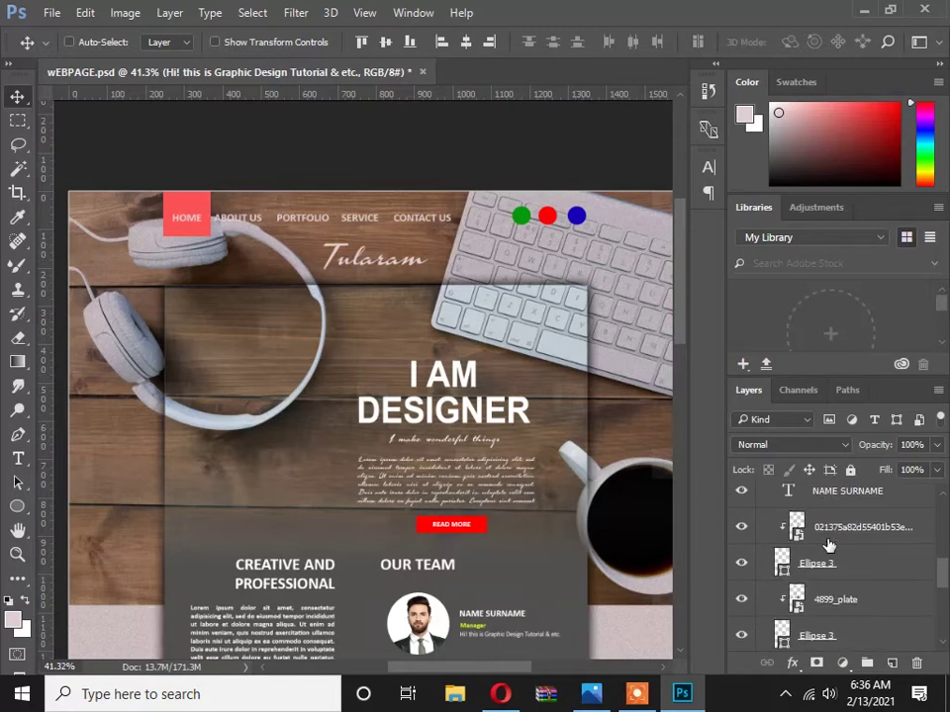
scroll(827, 545, down, 3)
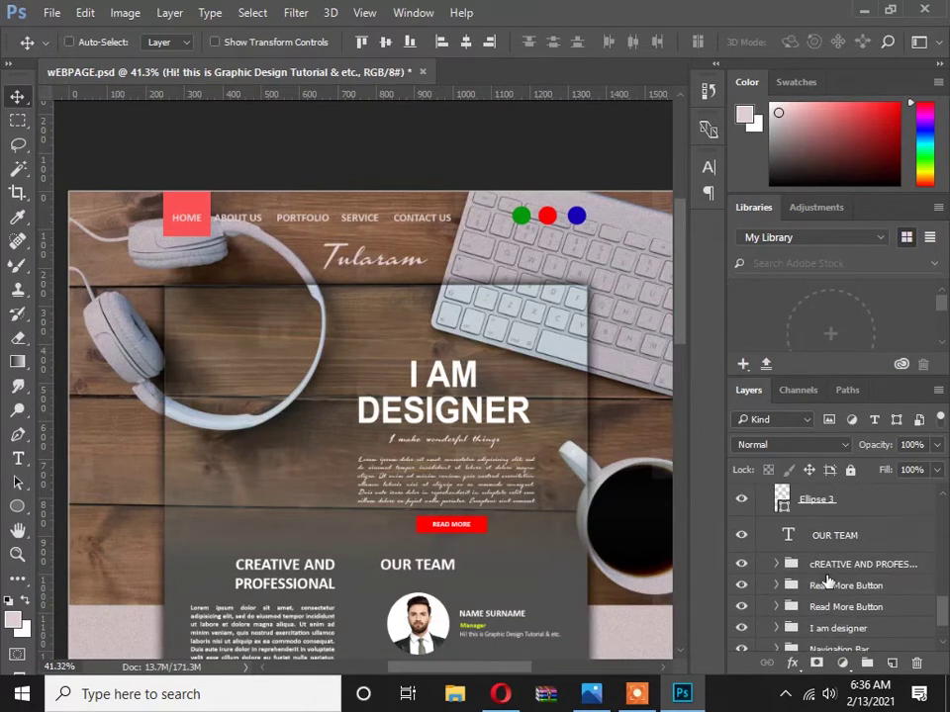
shift+click(823, 537)
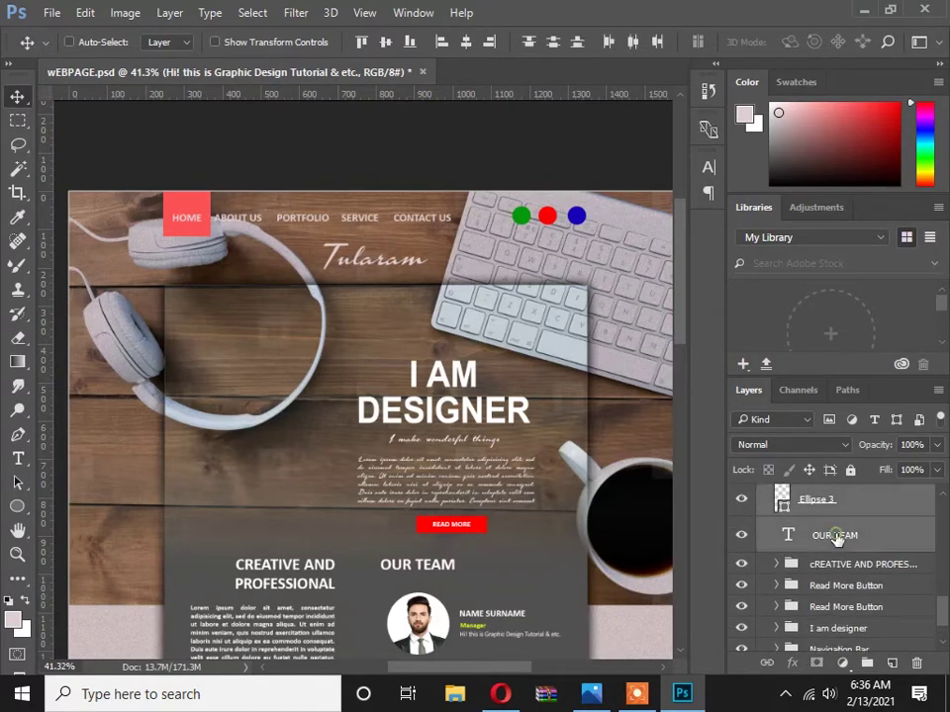
Group the selected team section layers and name the group "Our team".
key(ctrl+g)
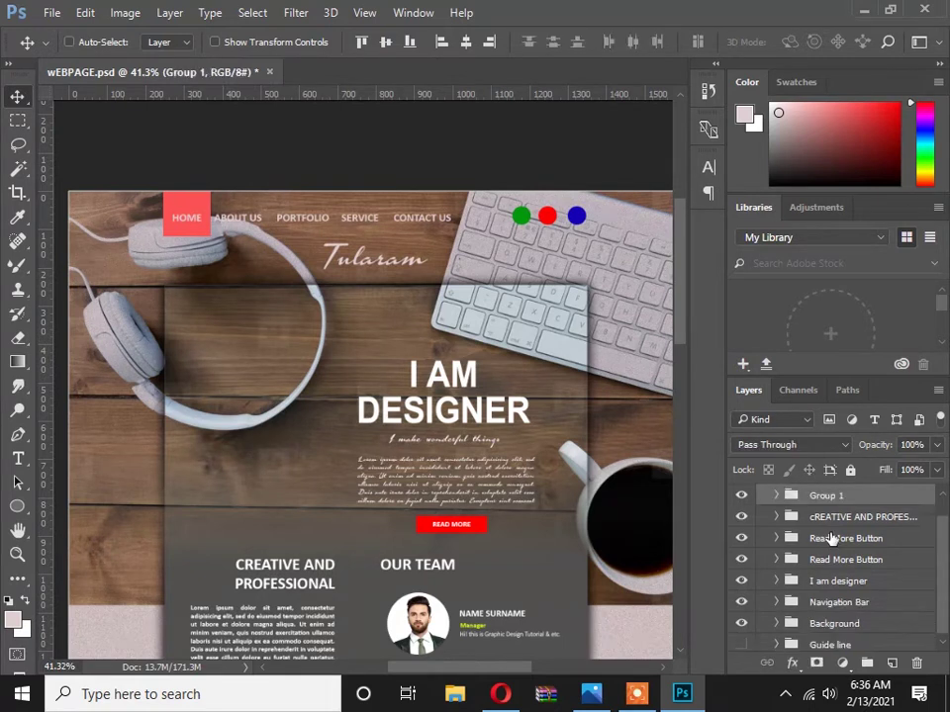
scroll(832, 529, up, 1)
double_click(827, 518)
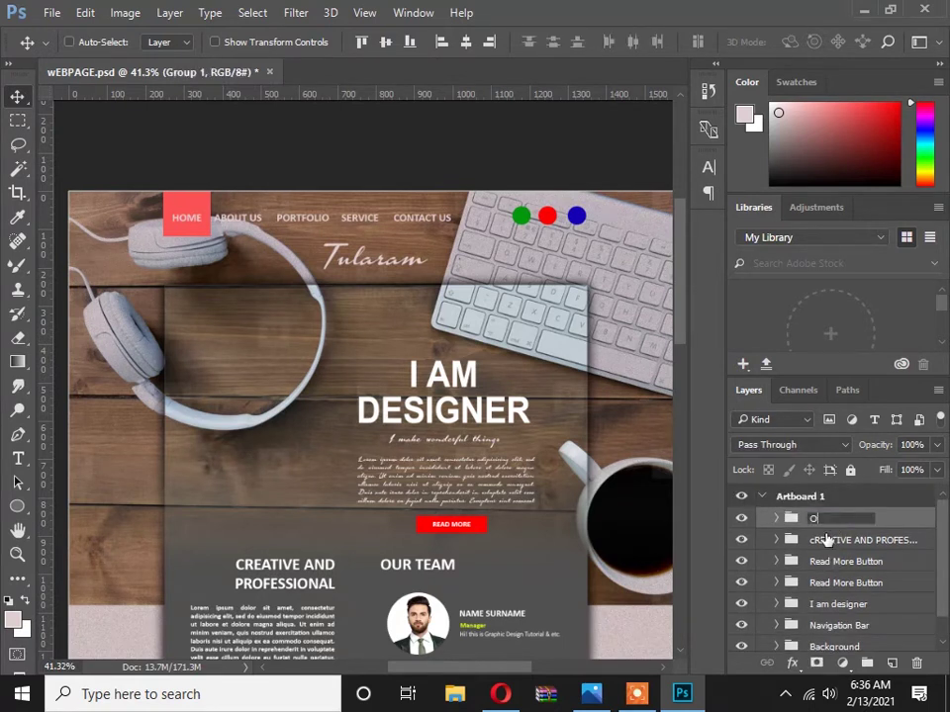
key(Return)
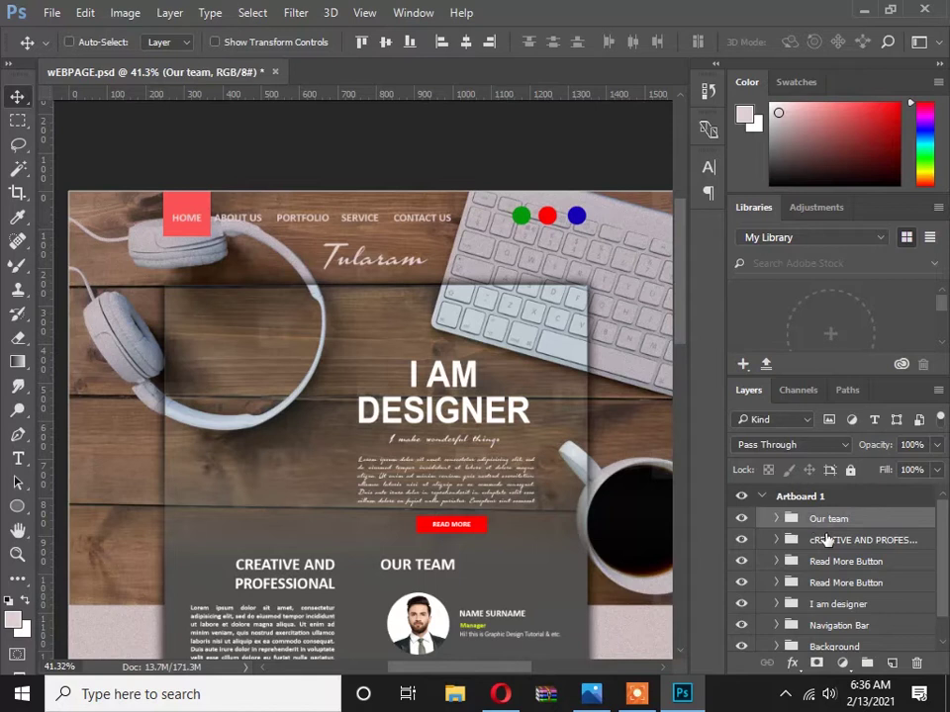
Toggle the visibility of the "Our team" group to check its contents, and save the document.
scroll(164, 417, down, 4)
click(741, 519)
click(741, 518)
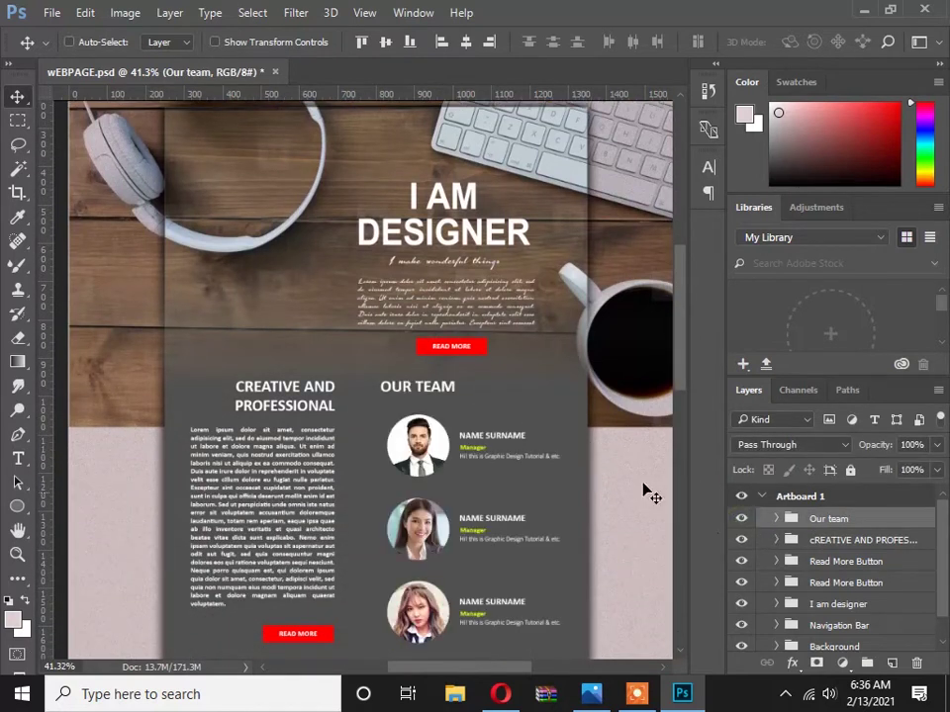
click(741, 540)
scroll(396, 447, down, 5)
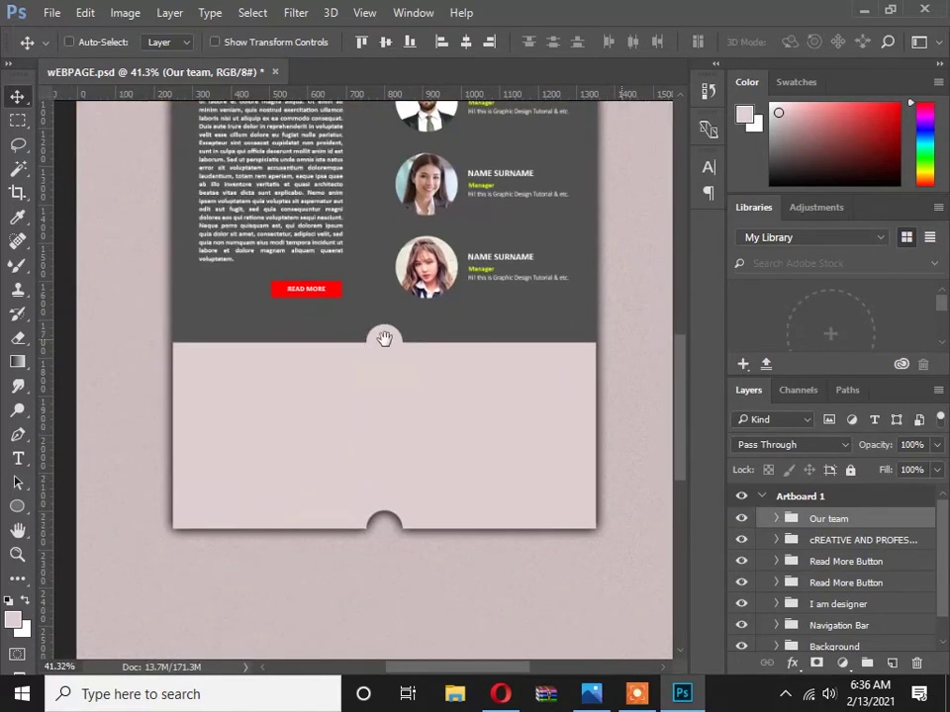
click(49, 11)
click(80, 198)
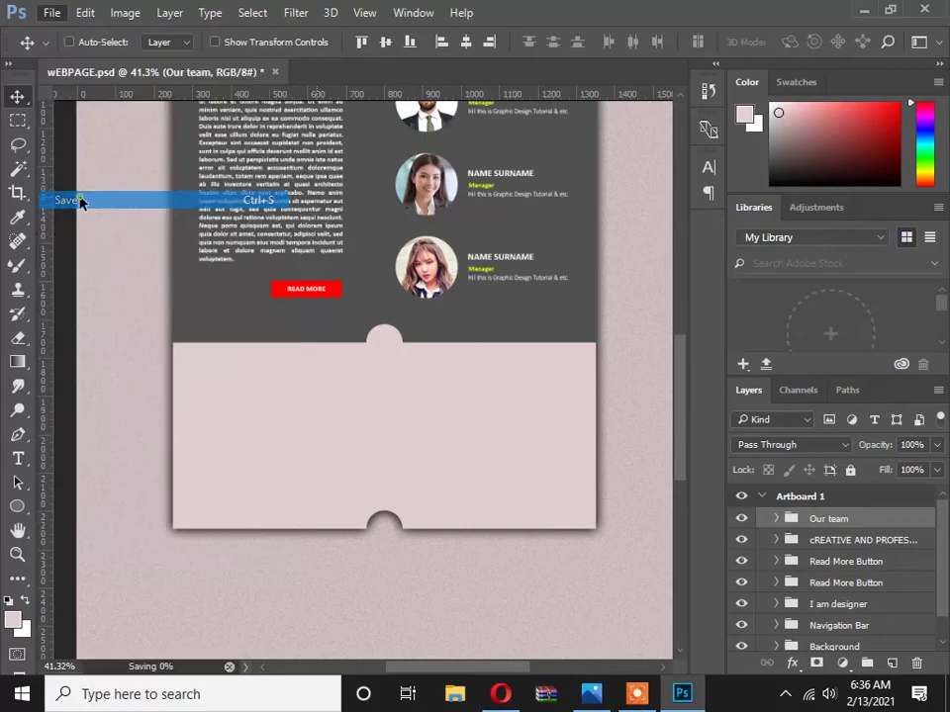
Switch to the Photos app, examine the Selected Work section of the reference design, and return to Photoshop.
key(alt+Tab)
scroll(487, 445, down, 2)
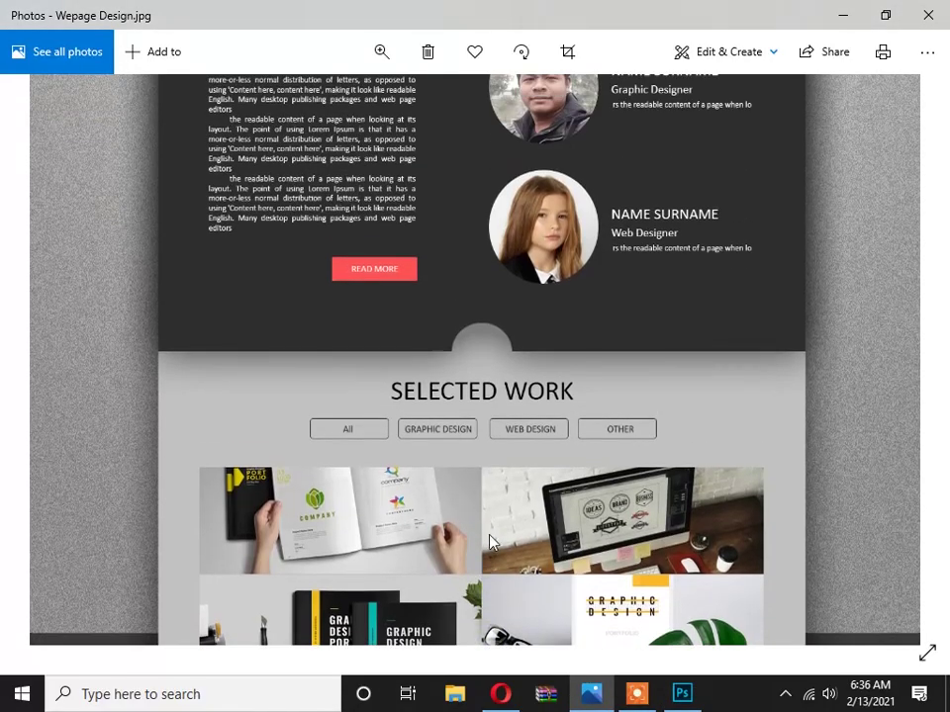
scroll(475, 396, down, 2)
scroll(450, 336, down, 1)
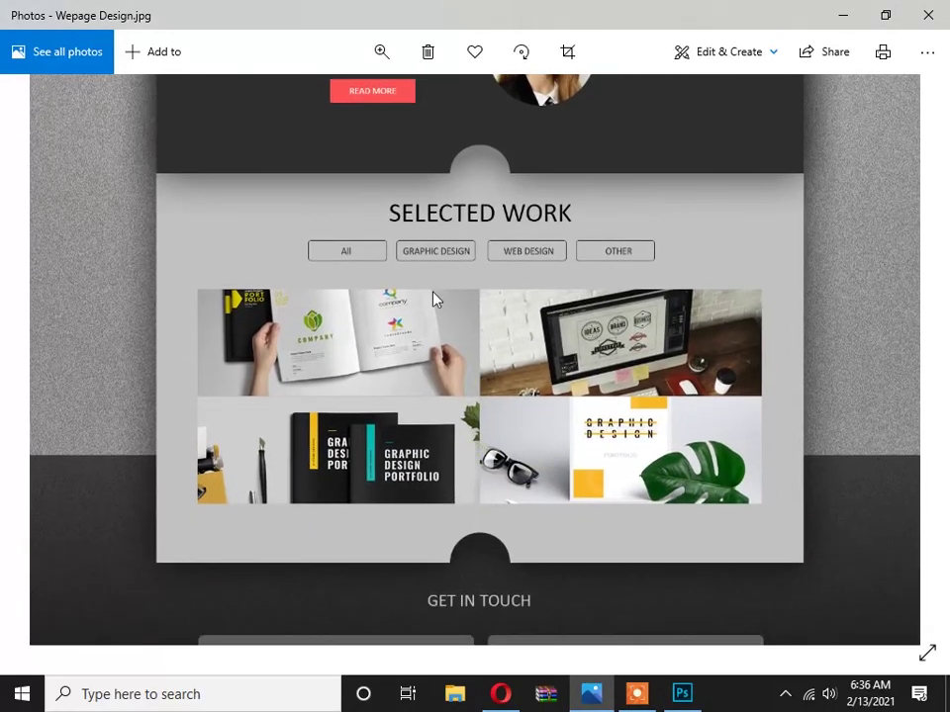
key(alt+Tab)
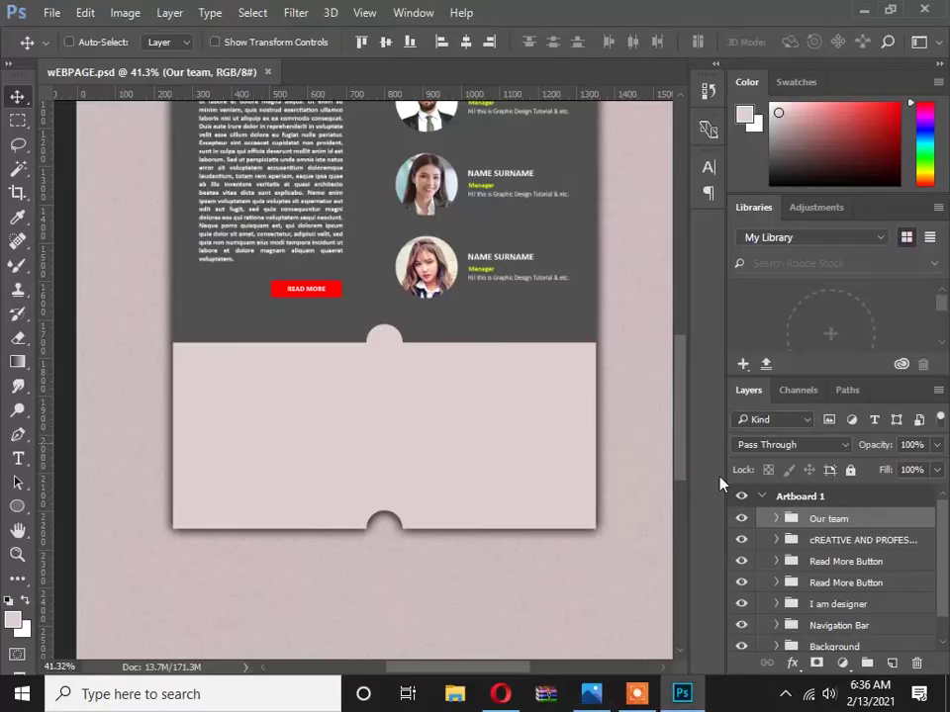
Add a new text layer reading "SELECTED WORK" near the upper edge of the empty pink section.
scroll(455, 392, down, 1)
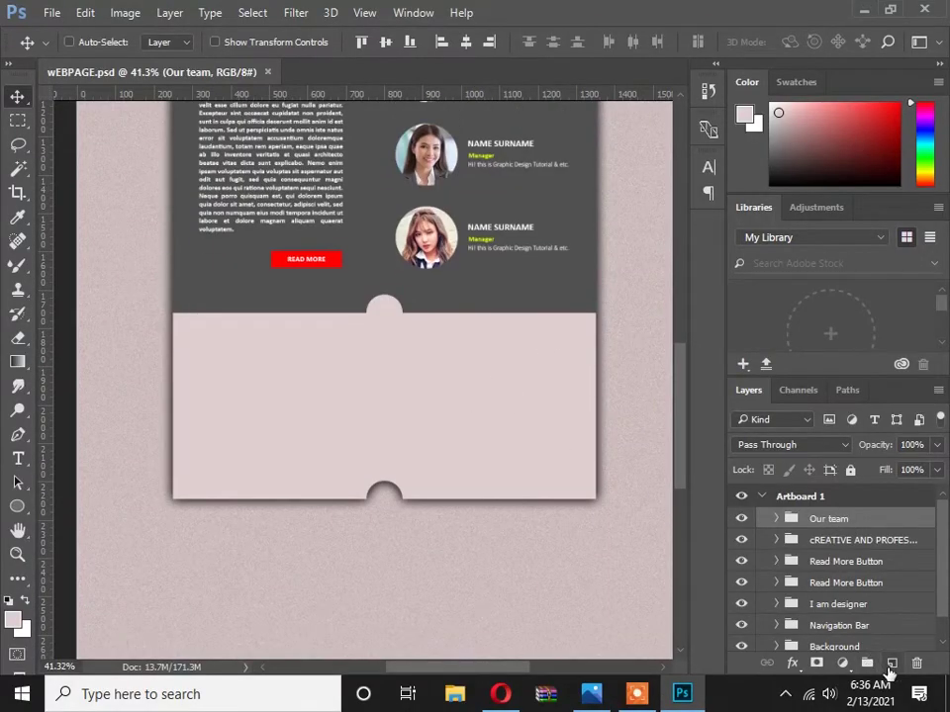
click(891, 663)
ctrl+click(396, 334)
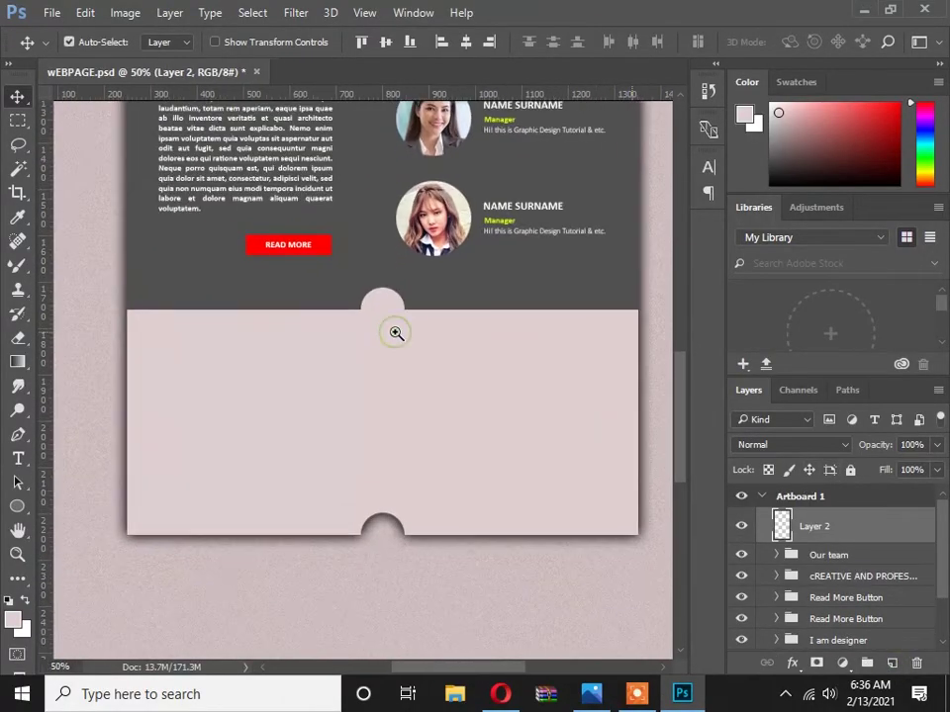
ctrl+click(395, 333)
click(18, 462)
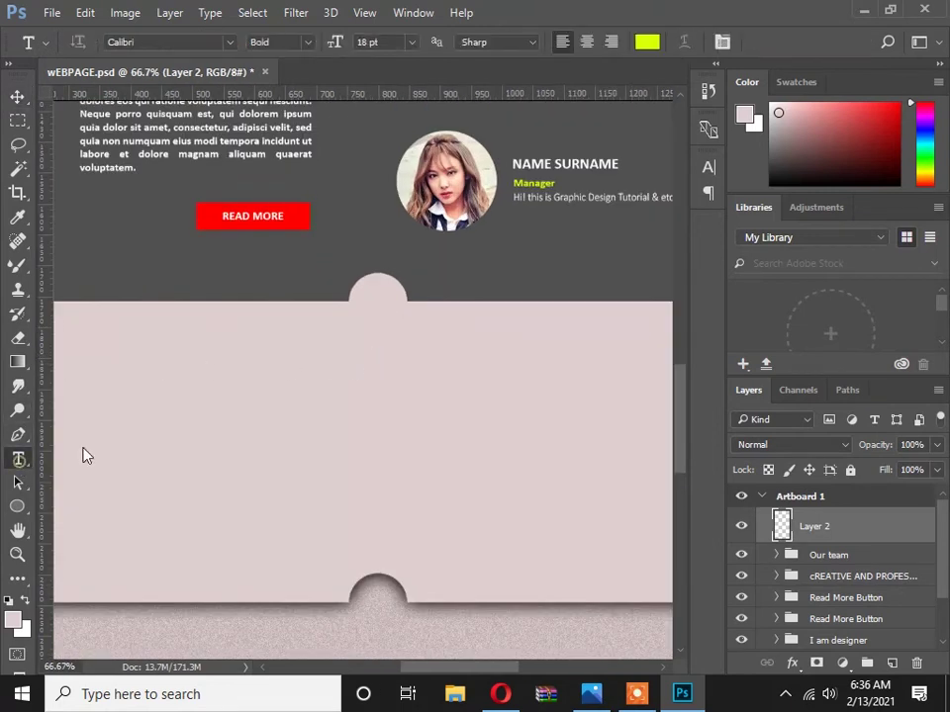
click(280, 354)
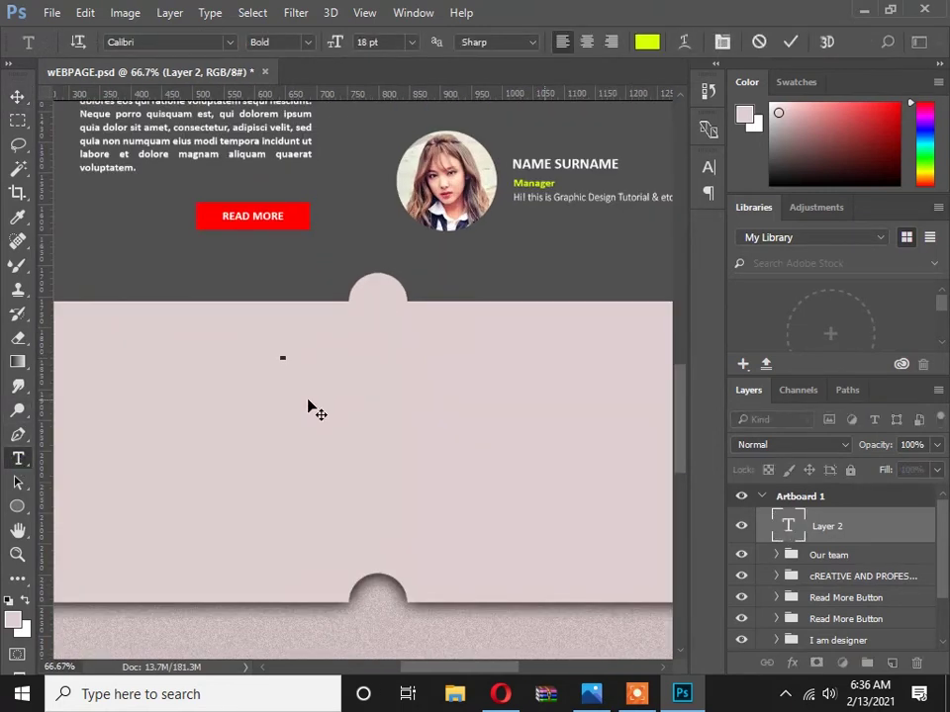
text(WHAT W)
key(BackSpace)
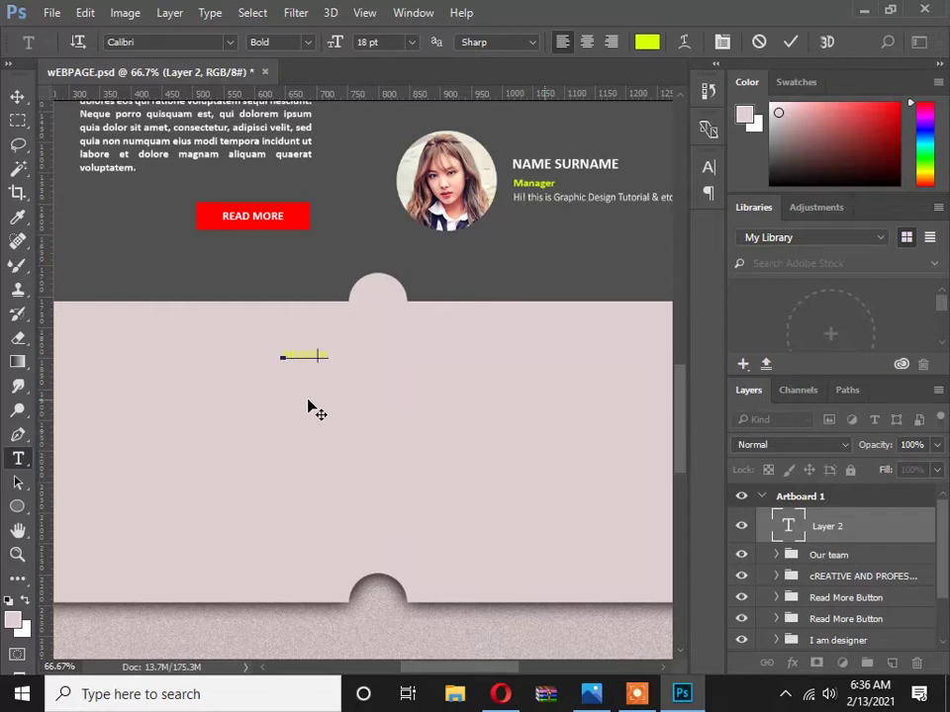
text(CLIENTS)
Recolour the "SELECTED WORK" text with the dark grey sampled from the panel above and set its size to 30 pt.
key(ctrl+a)
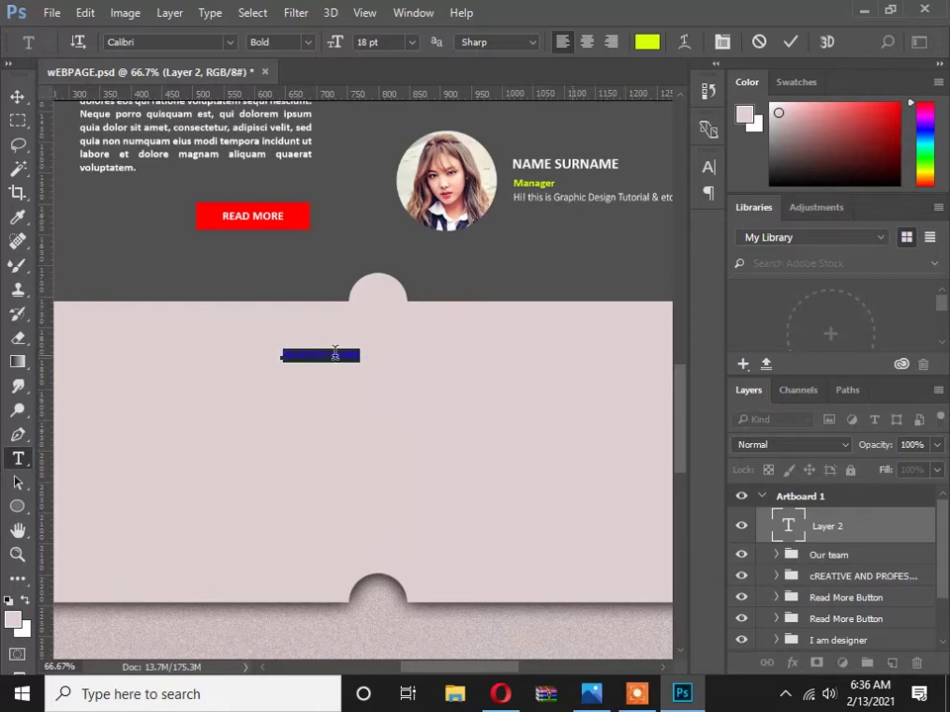
click(647, 41)
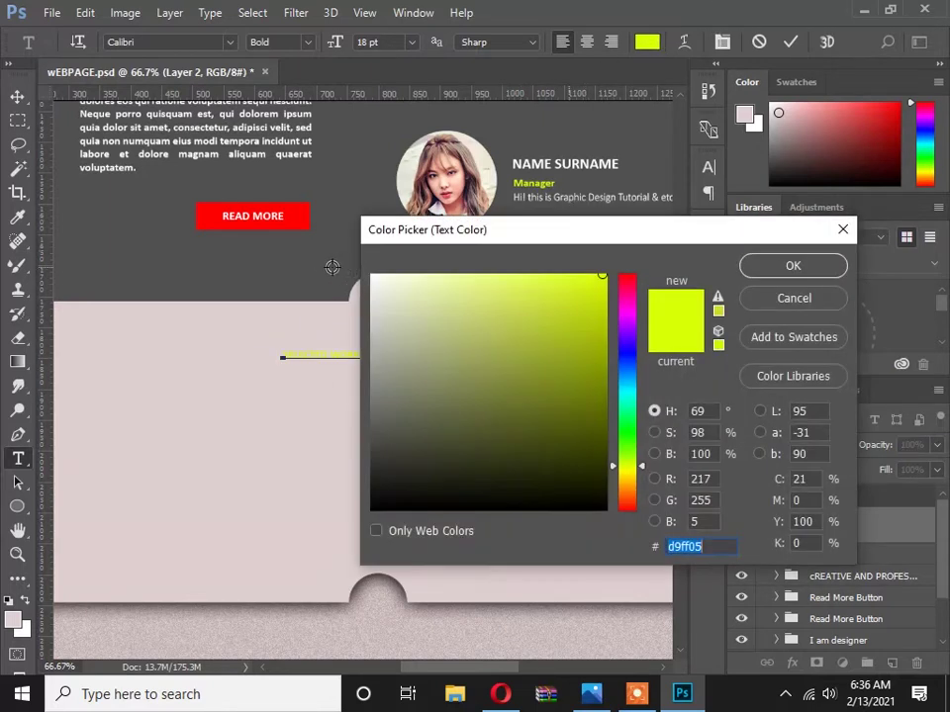
click(331, 267)
click(799, 268)
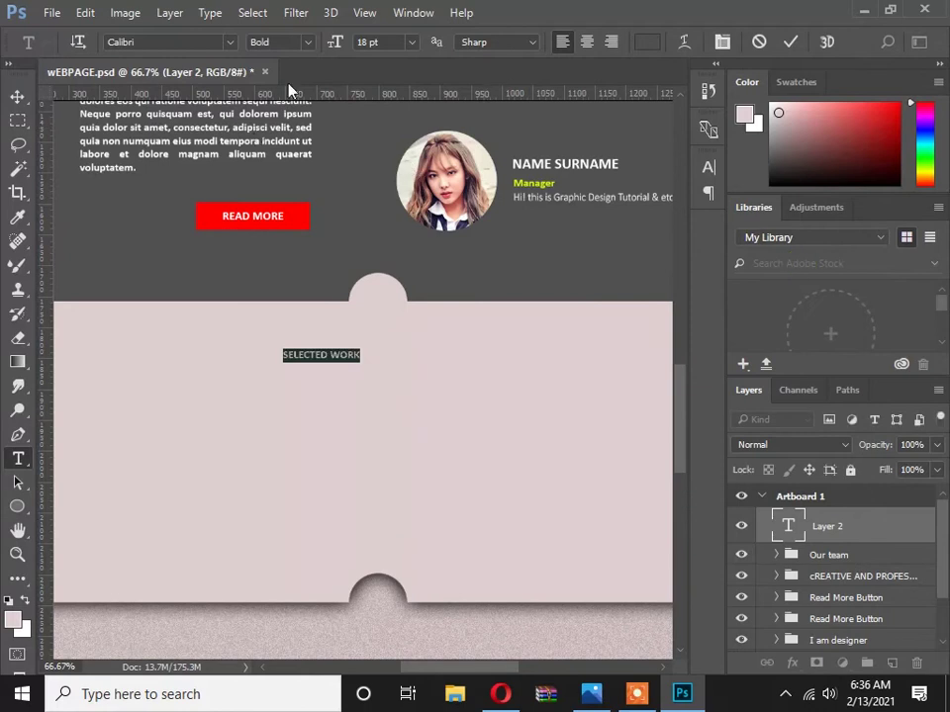
click(412, 41)
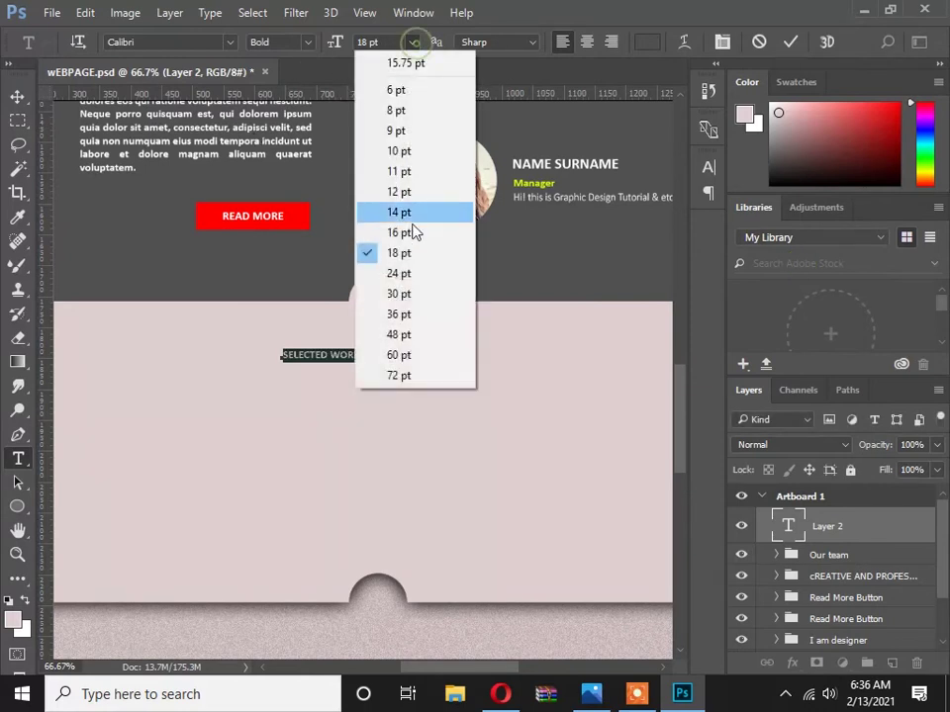
click(413, 298)
Move the "SELECTED WORK" heading beneath the semicircular tab, show the guides, and nudge it left into alignment.
click(17, 96)
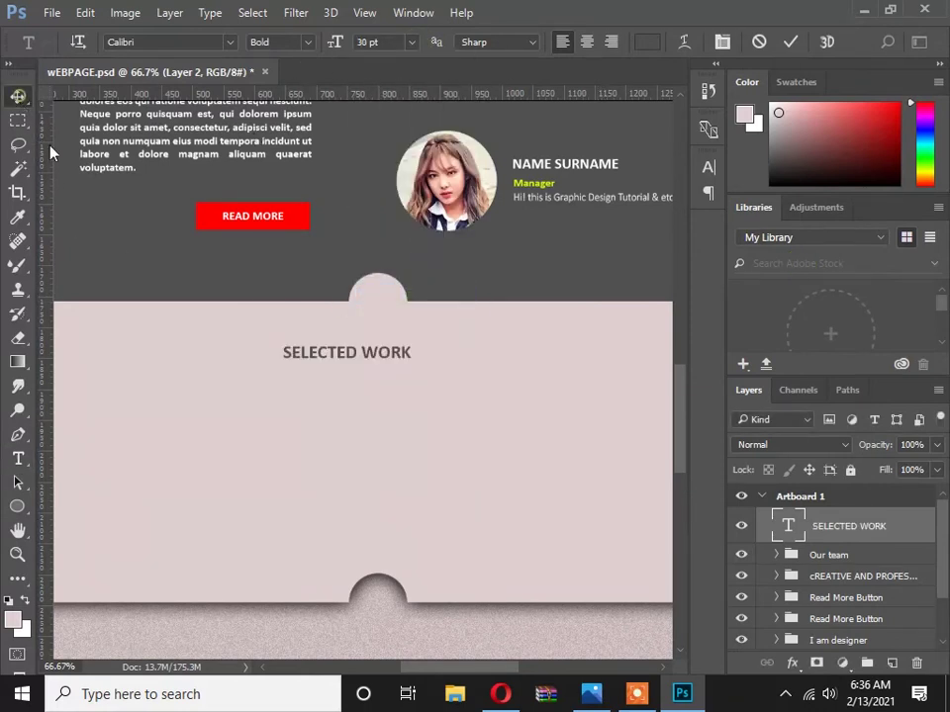
drag(354, 362, 392, 342)
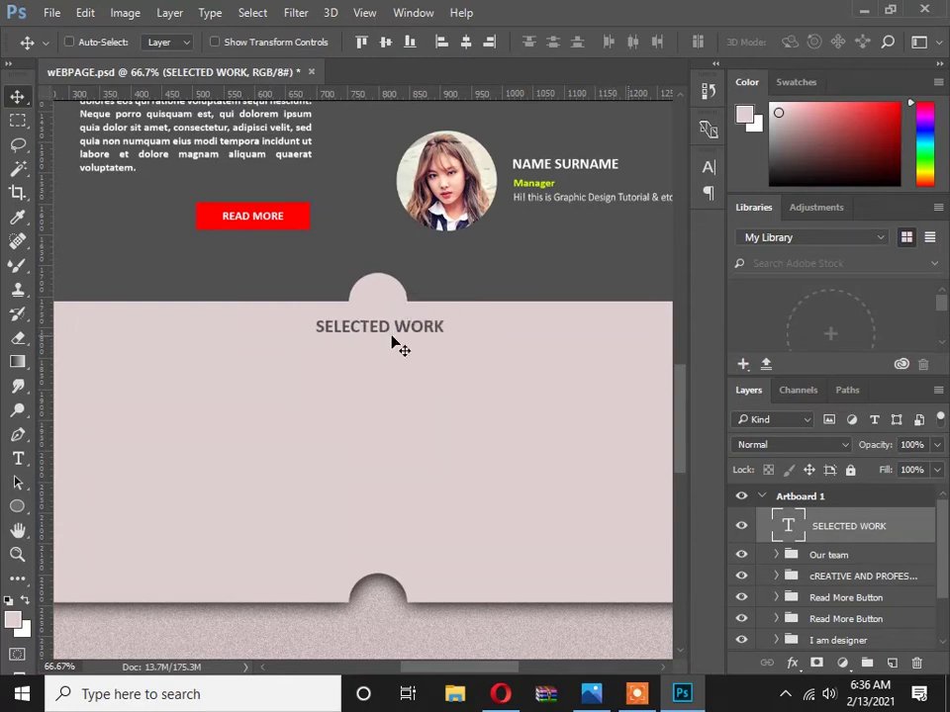
key(ctrl+semicolon)
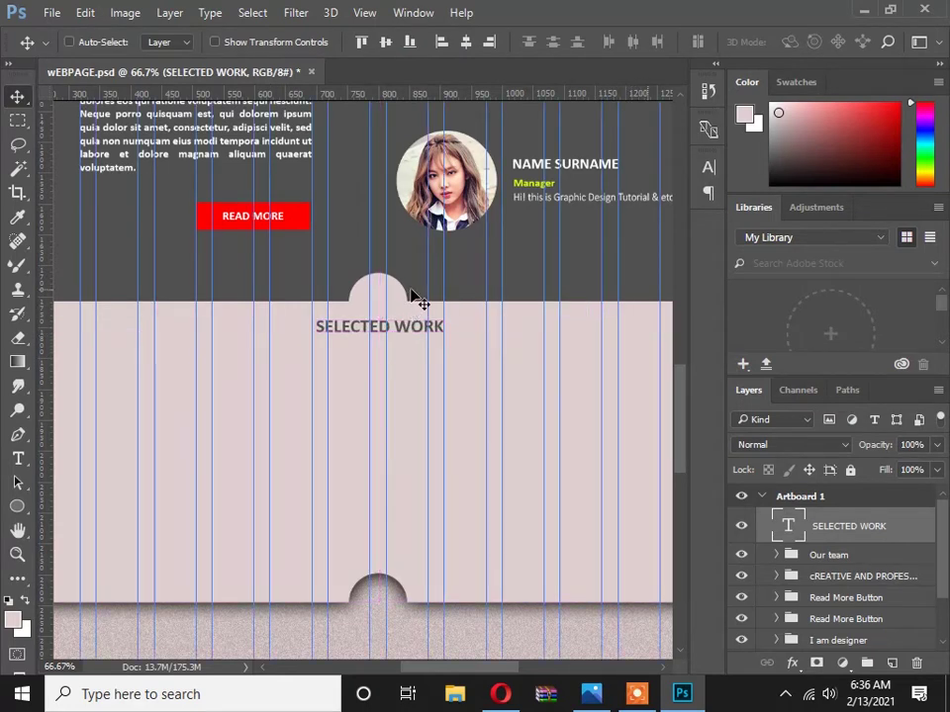
key(Left)
key(Left)
key(Left)
key(Left)
key(Left)
key(Left)
key(Left)
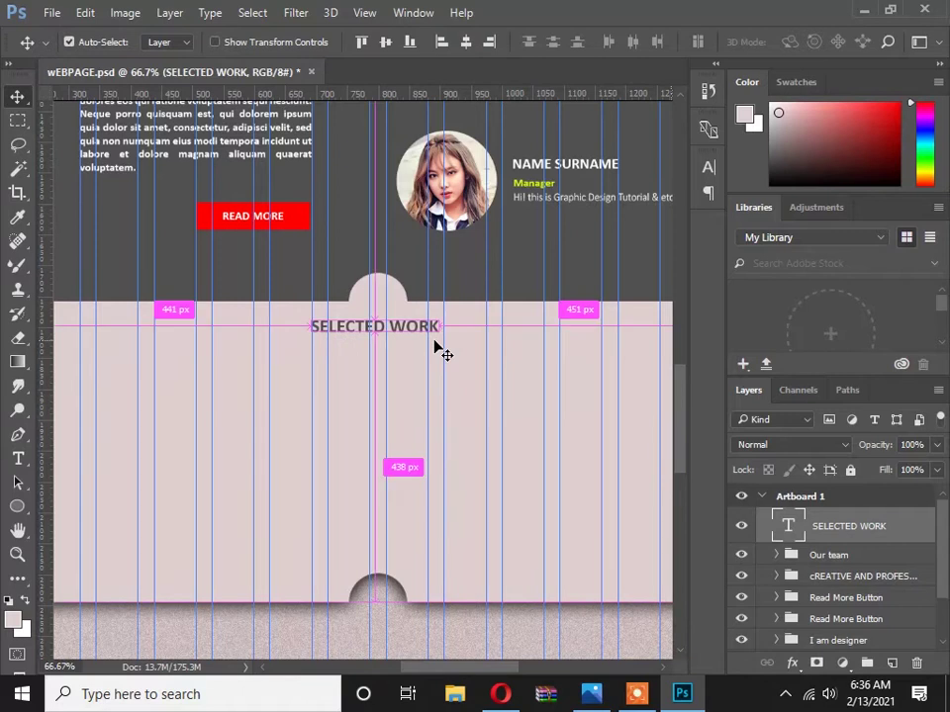
Scale the "SELECTED WORK" heading to about 103% so it spans between the guides.
key(ctrl+t)
drag(440, 337, 441, 341)
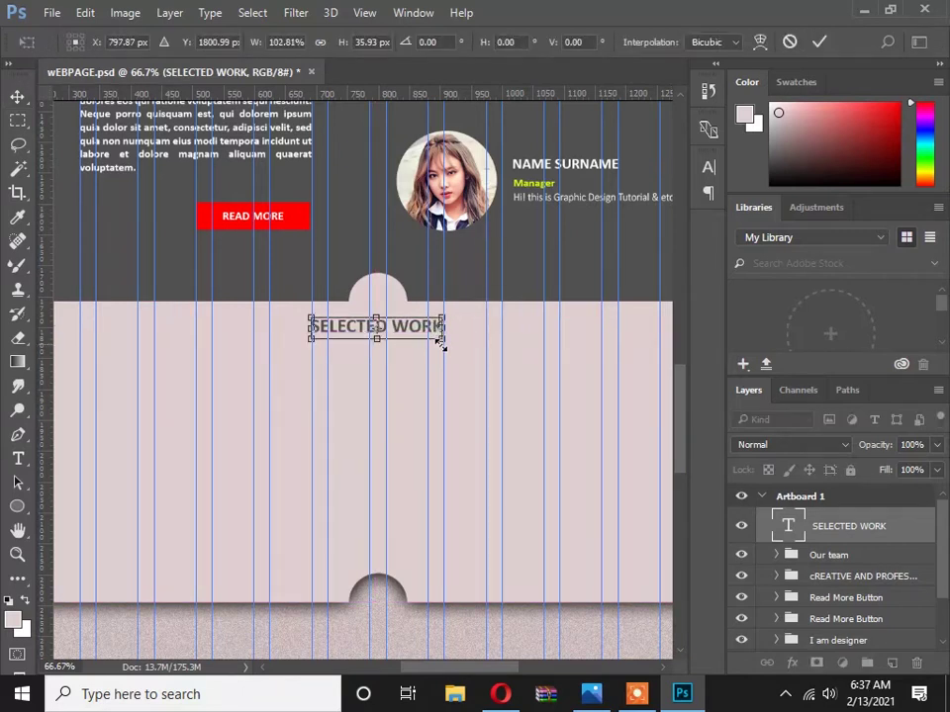
key(Return)
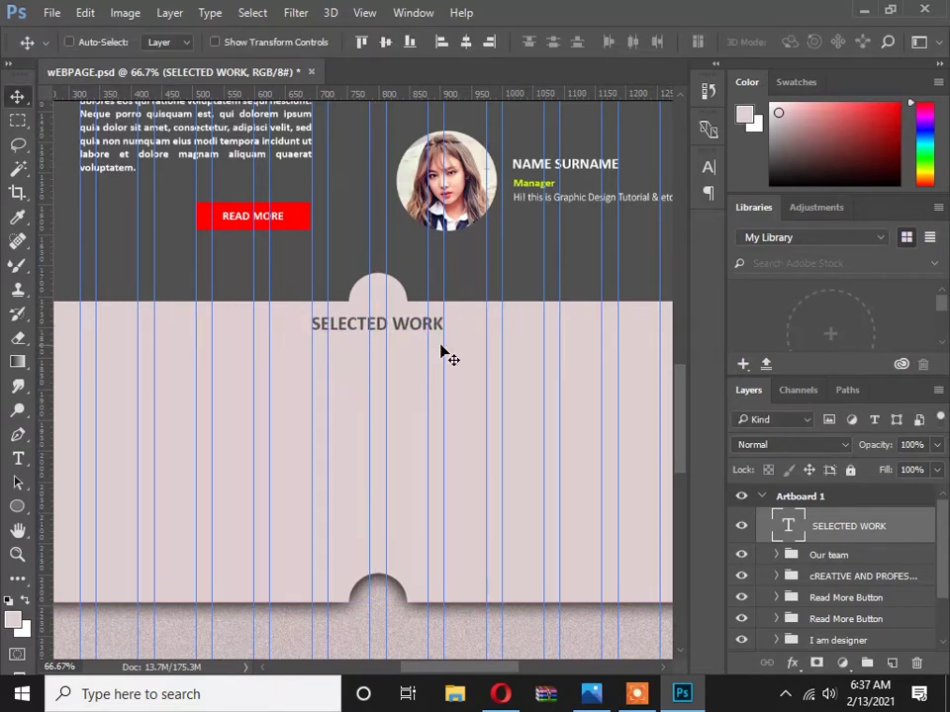
Check the category buttons in the Photos reference design, return to Photoshop, and choose the Rounded Rectangle tool.
scroll(427, 346, down, 3)
key(alt+Tab)
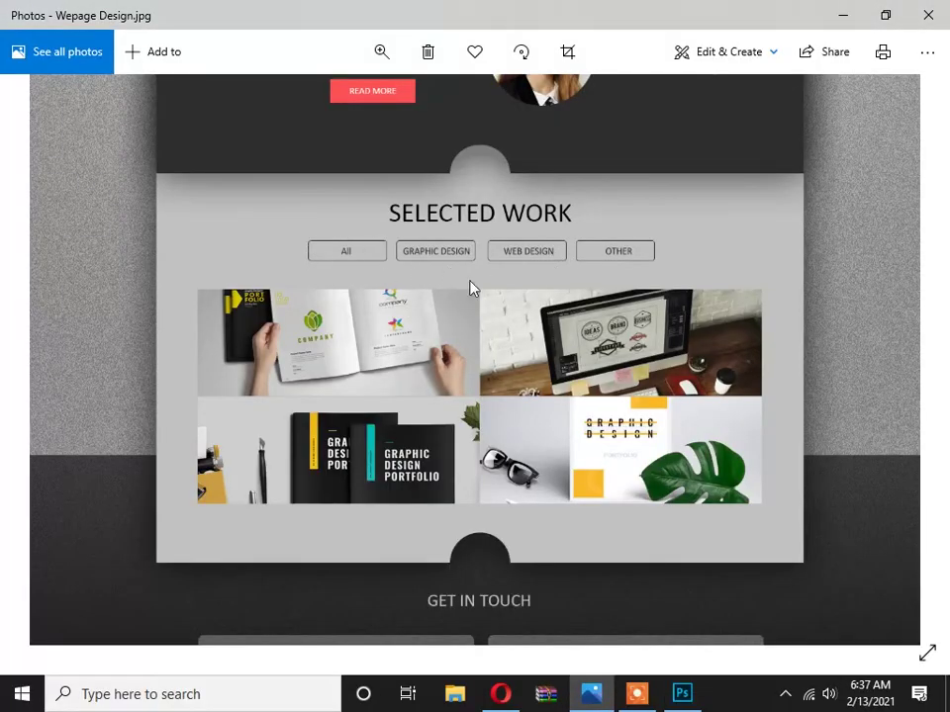
key(alt+Tab)
key(ctrl+plus)
drag(382, 277, 376, 280)
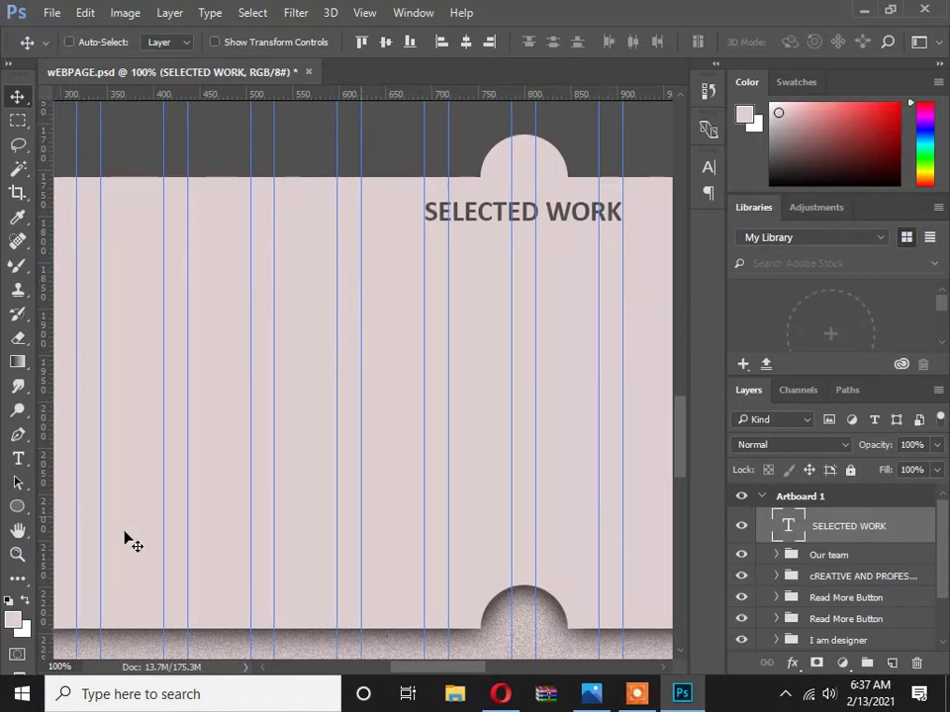
drag(27, 504, 93, 523)
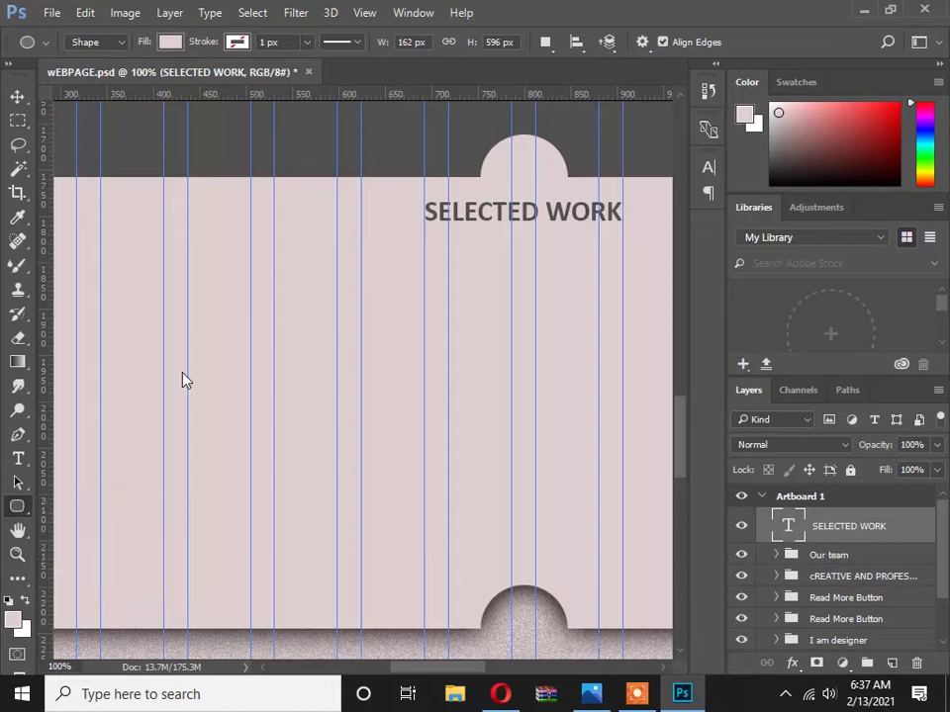
click(190, 311)
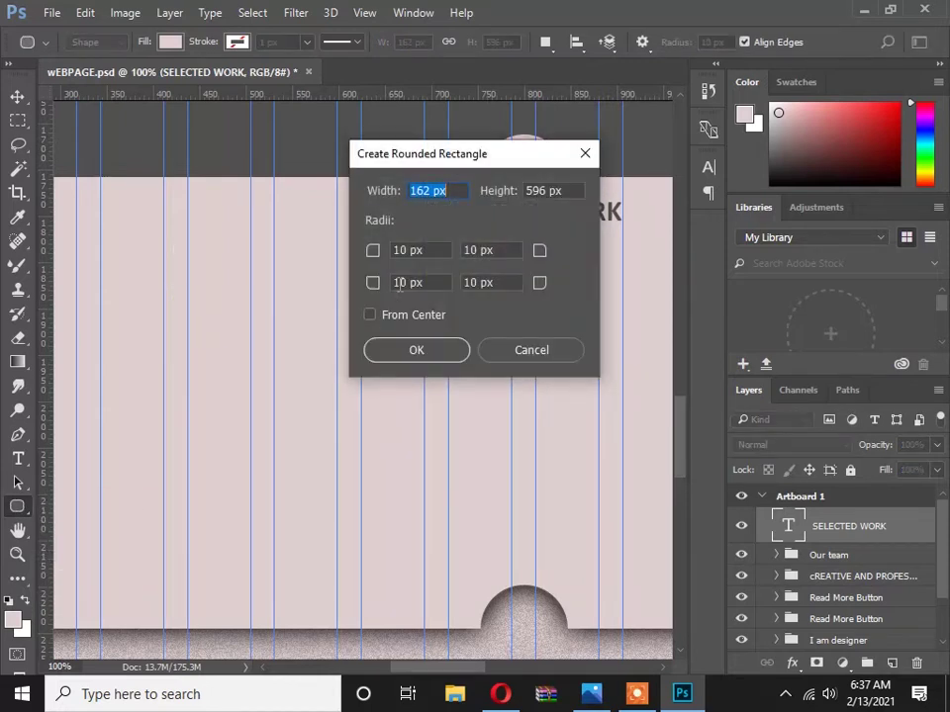
click(424, 251)
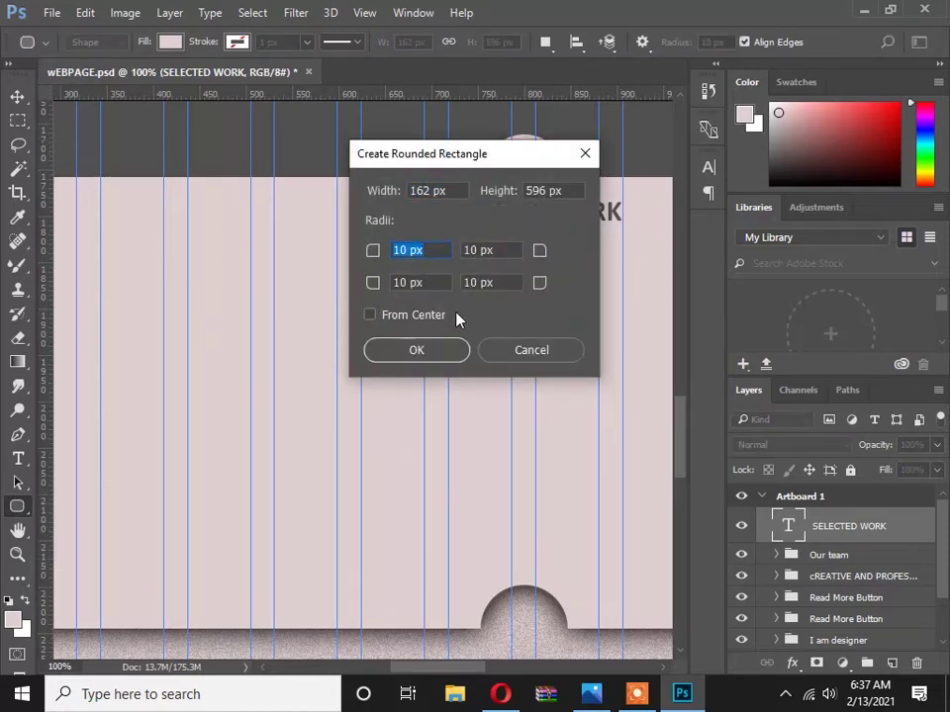
click(411, 357)
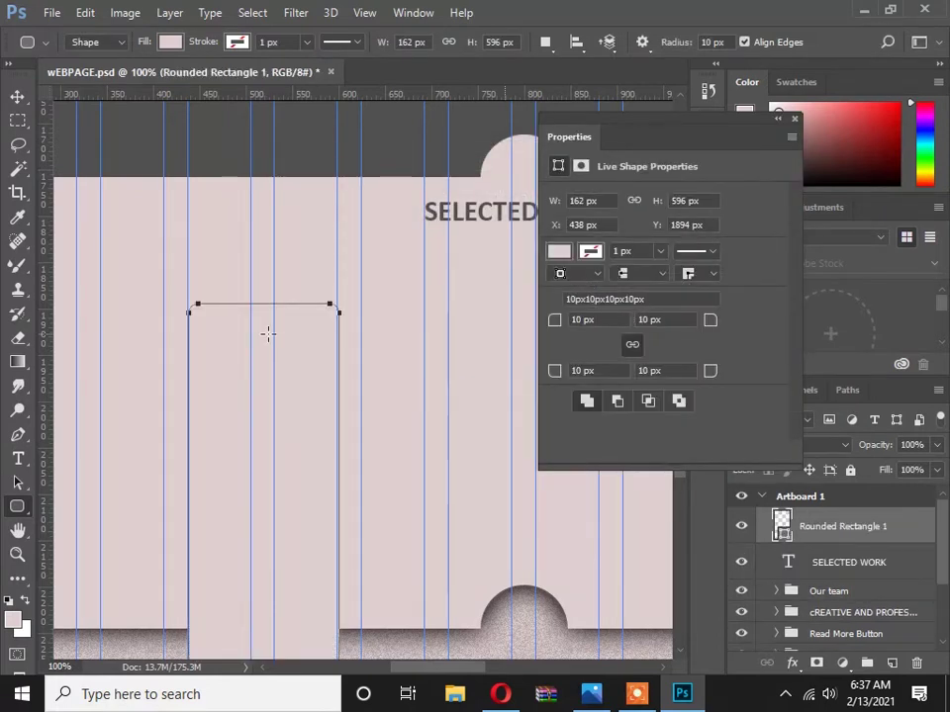
drag(263, 411, 246, 329)
key(ctrl+z)
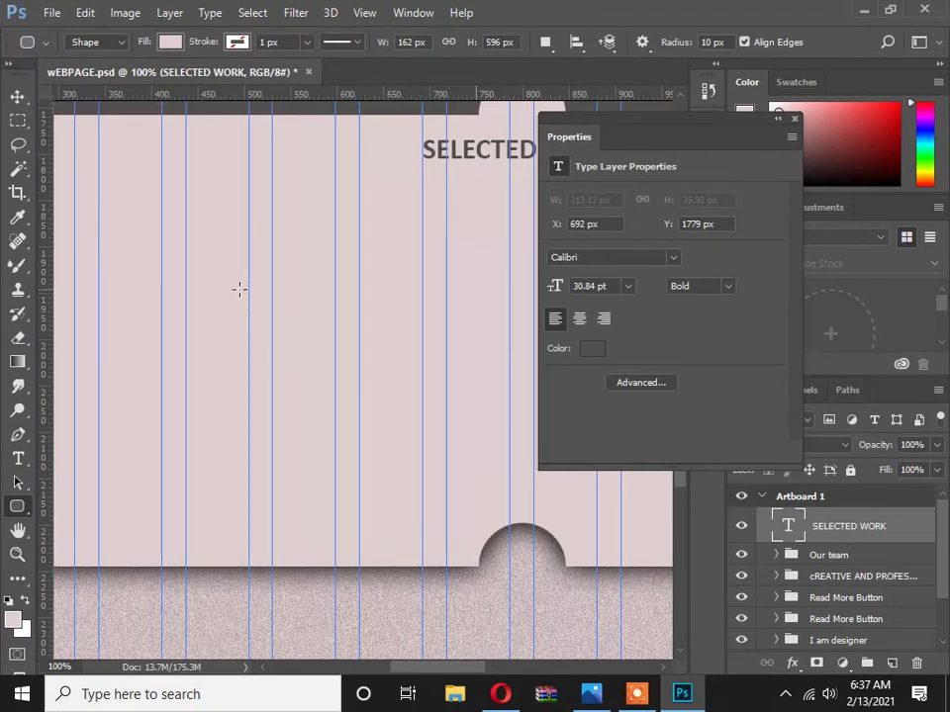
Create a rounded rectangle 162 px wide and 50 px high with 10 px corner radii below the "SELECTED WORK" heading.
click(238, 289)
click(460, 189)
double_click(421, 190)
click(559, 190)
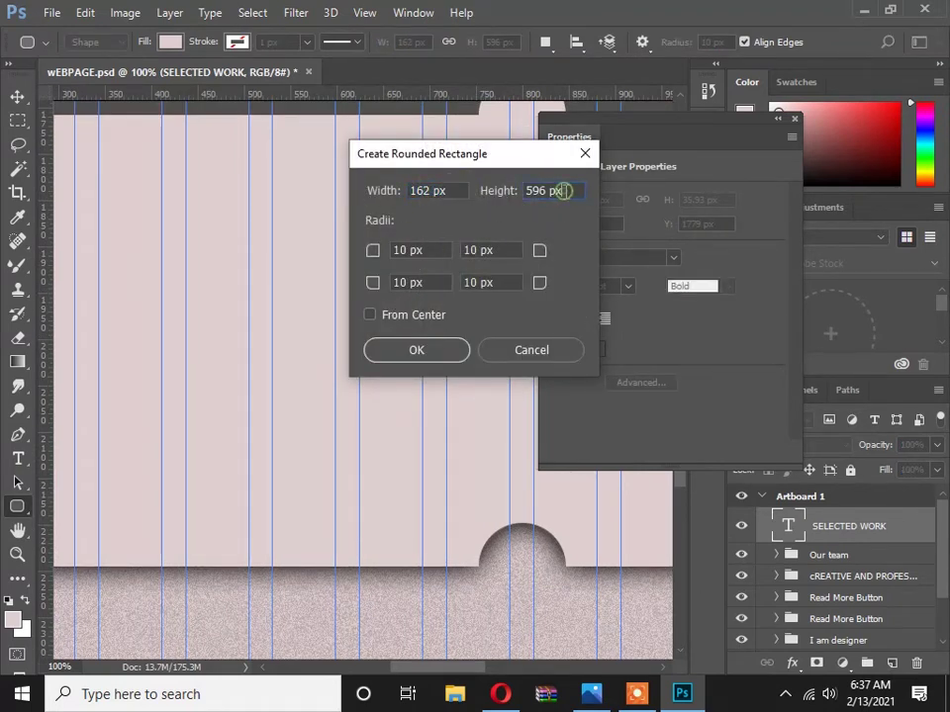
text(20)
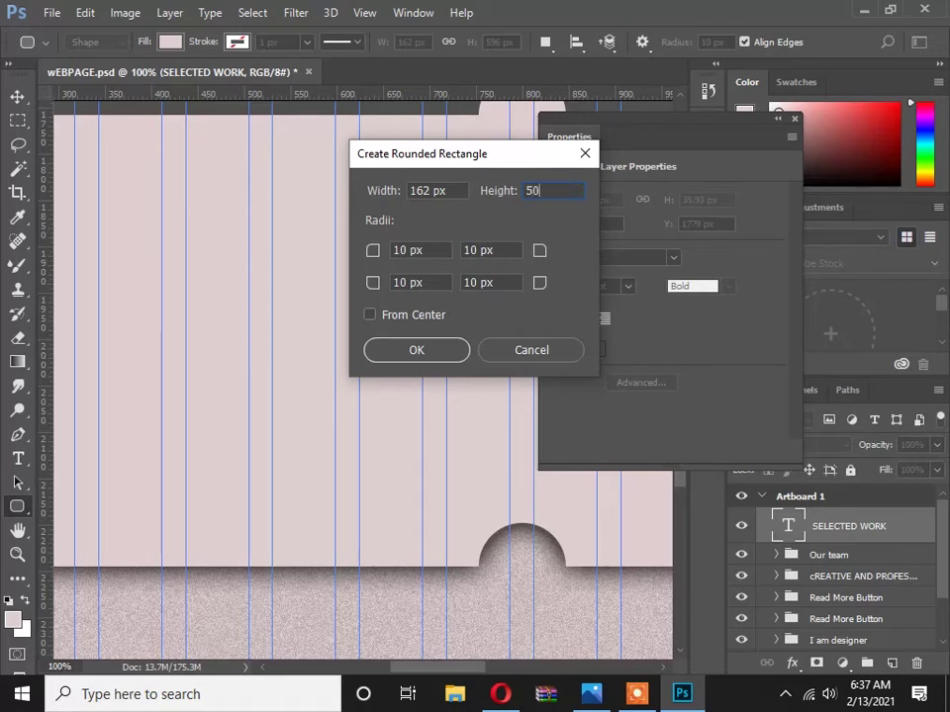
click(419, 353)
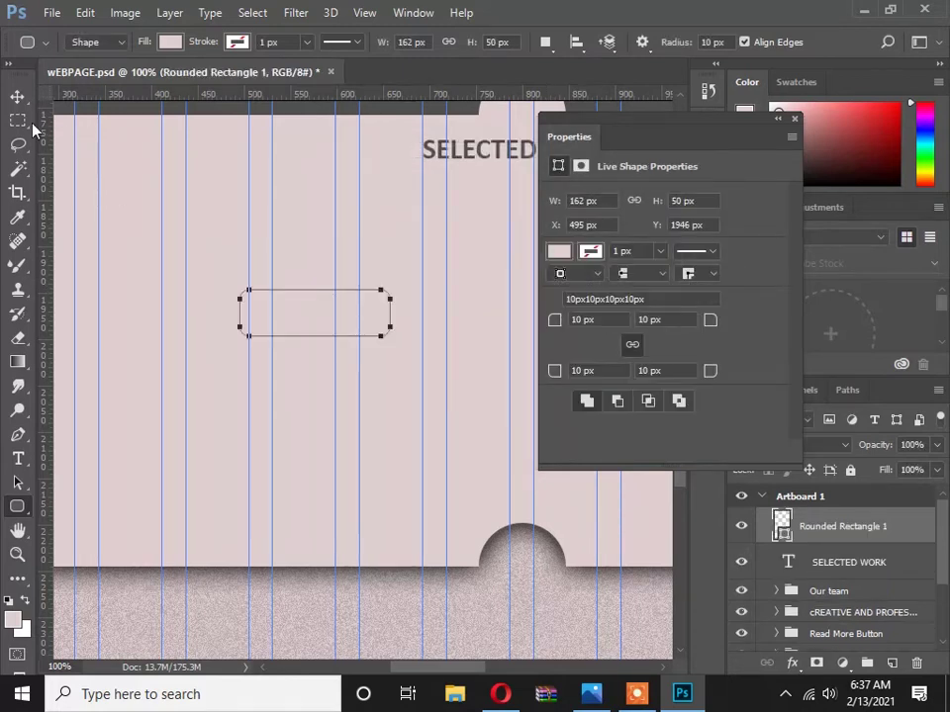
click(17, 96)
drag(310, 310, 278, 335)
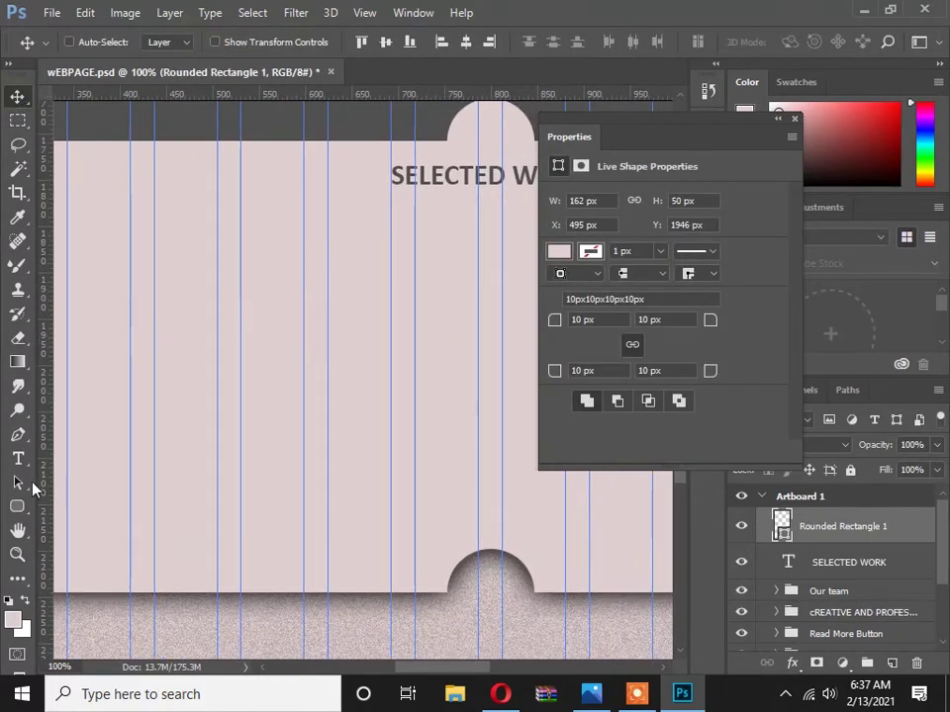
Set the rounded rectangle's fill color to black.
click(17, 505)
click(170, 42)
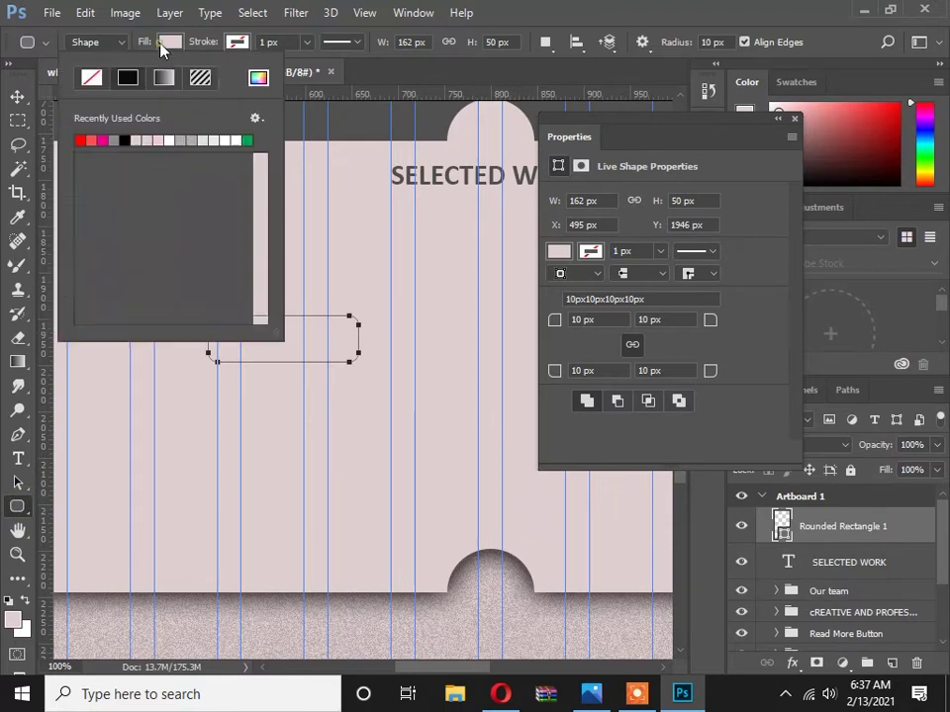
click(85, 142)
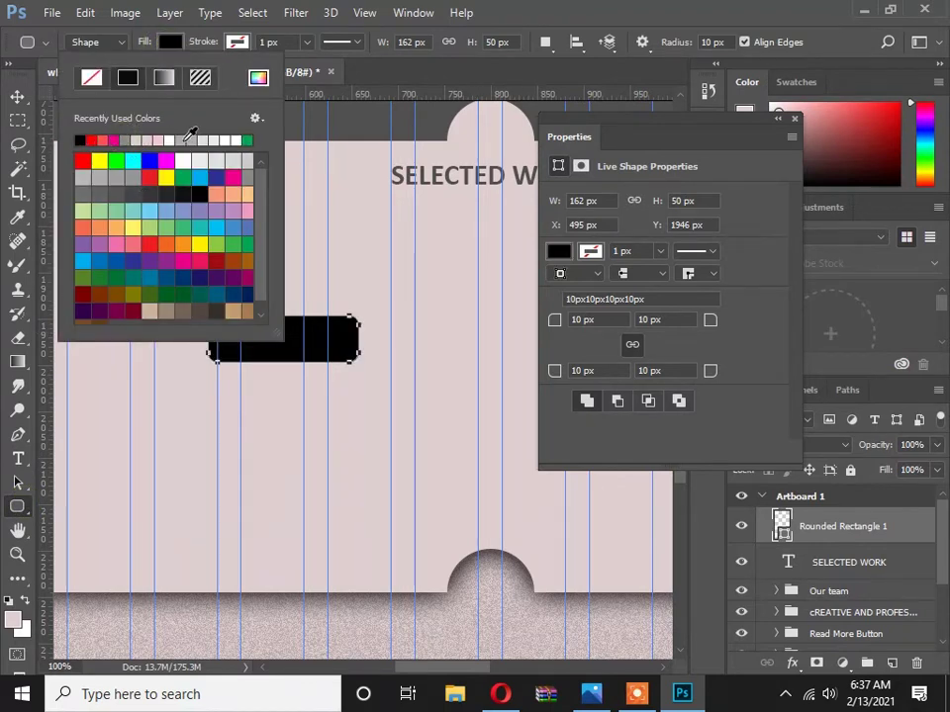
Move the black rounded rectangle up below the "SELECTED WORK" heading, aligned between guides, and check its placement against the Photos reference.
click(17, 96)
click(18, 96)
drag(254, 329, 201, 218)
click(794, 121)
drag(397, 263, 375, 325)
key(alt+Tab)
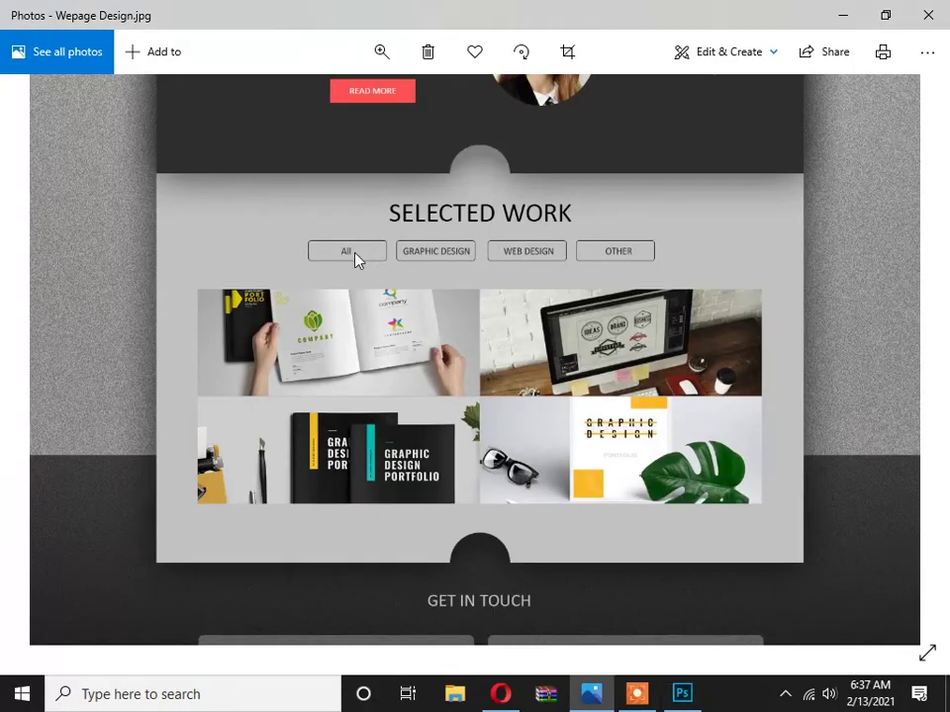
key(alt+Tab)
drag(308, 280, 364, 278)
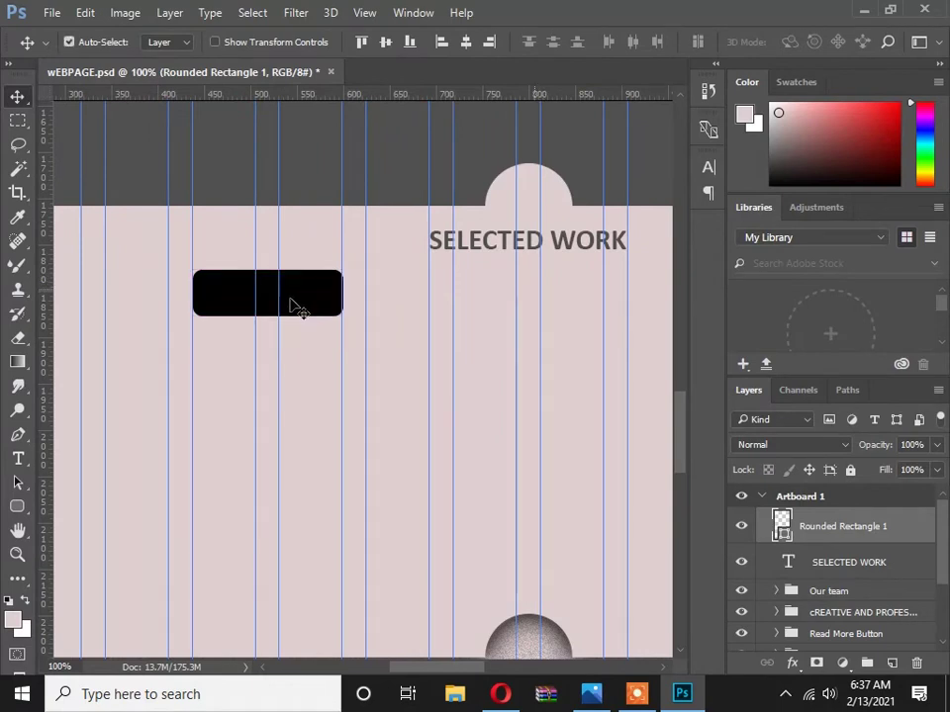
Reduce the rounded rectangle's height to 33 px while keeping its width at 162 px.
key(ctrl+t)
drag(269, 317, 267, 305)
key(Return)
alt+click(305, 297)
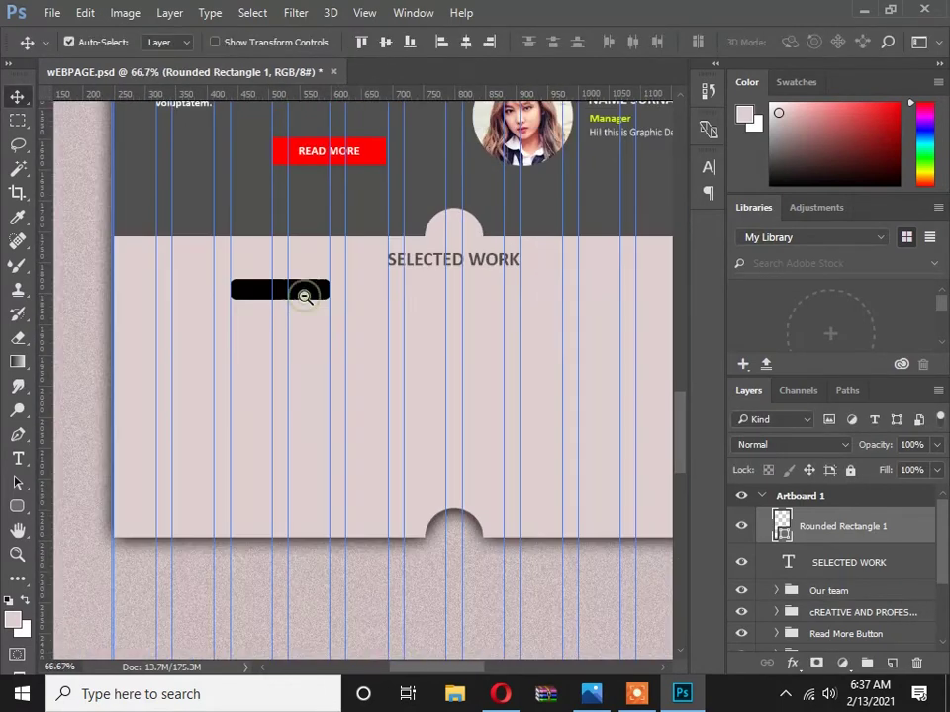
ctrl+click(307, 305)
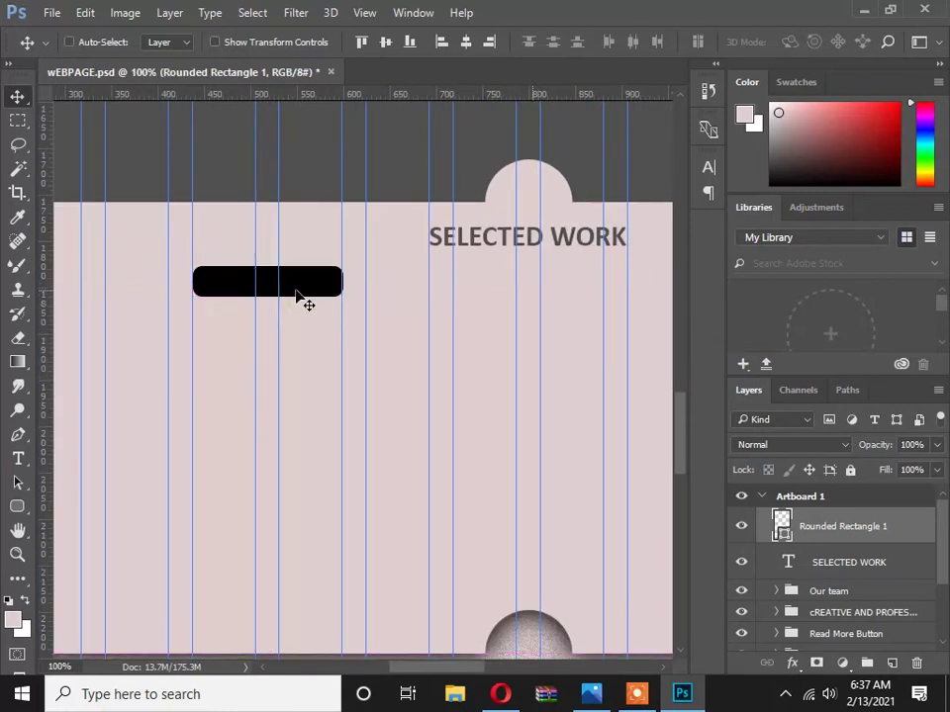
click(17, 507)
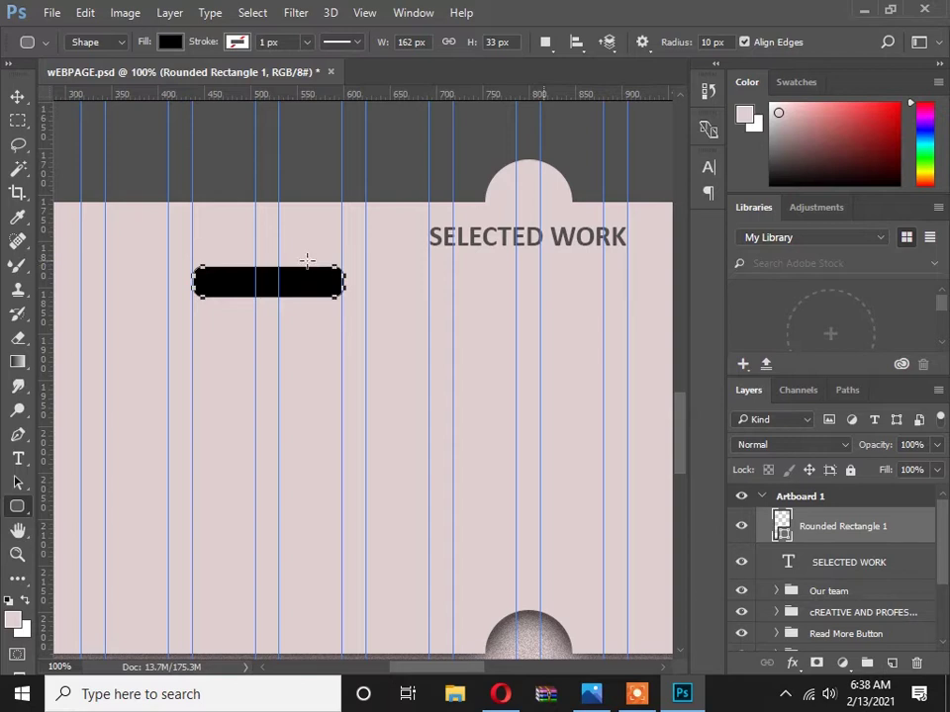
click(17, 96)
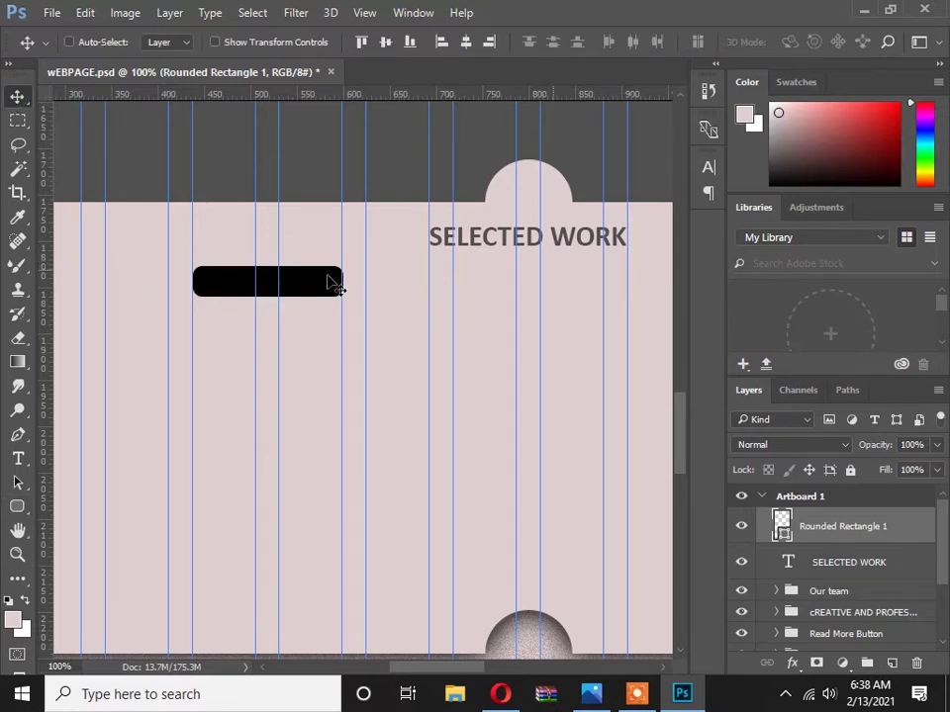
Lower the rounded rectangle layer's fill to 0%.
drag(341, 280, 265, 279)
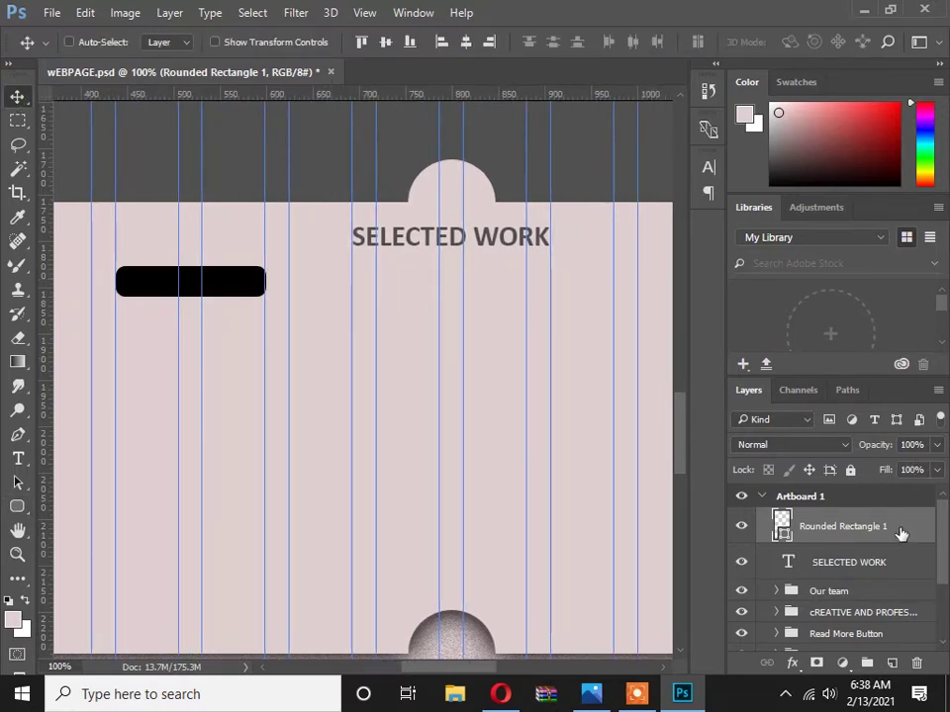
click(934, 471)
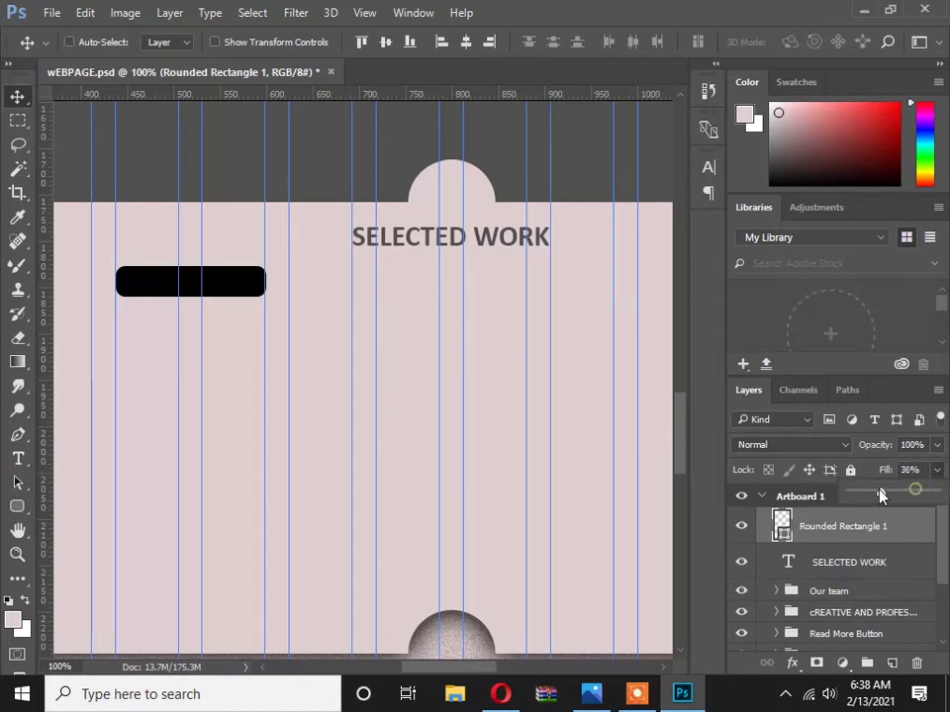
drag(882, 494, 848, 495)
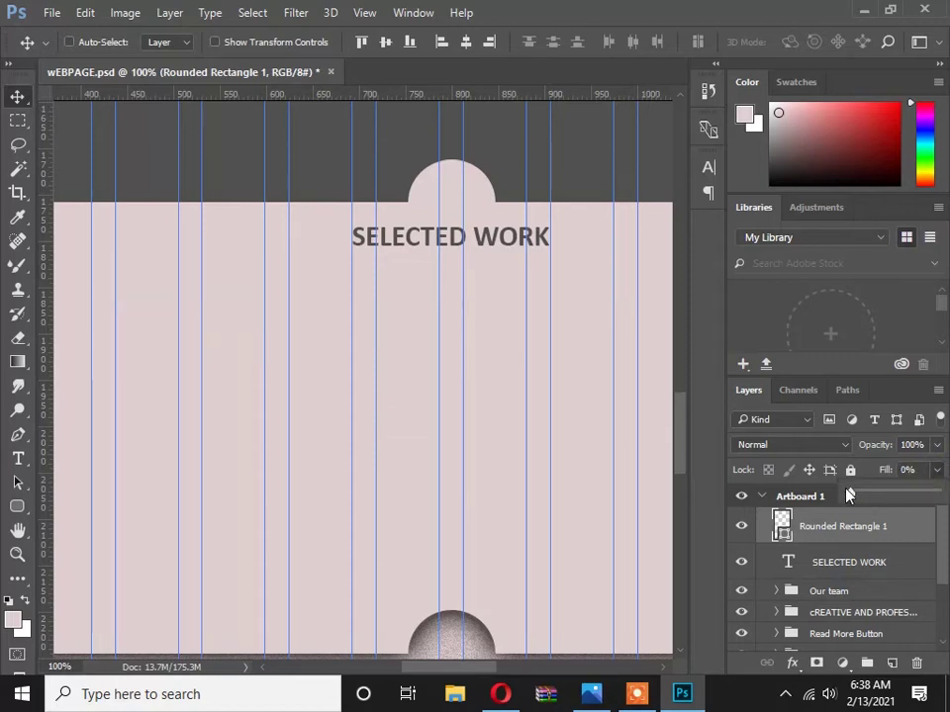
Add a 1 px inside stroke in dark gray #505050 to the rounded rectangle as a layer style.
double_click(902, 533)
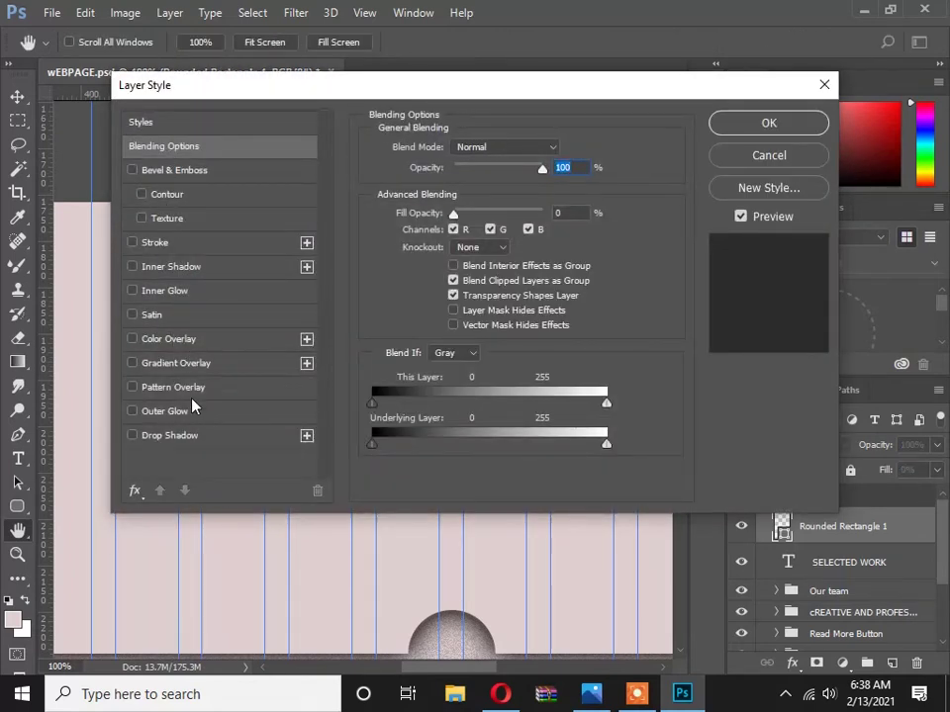
click(216, 241)
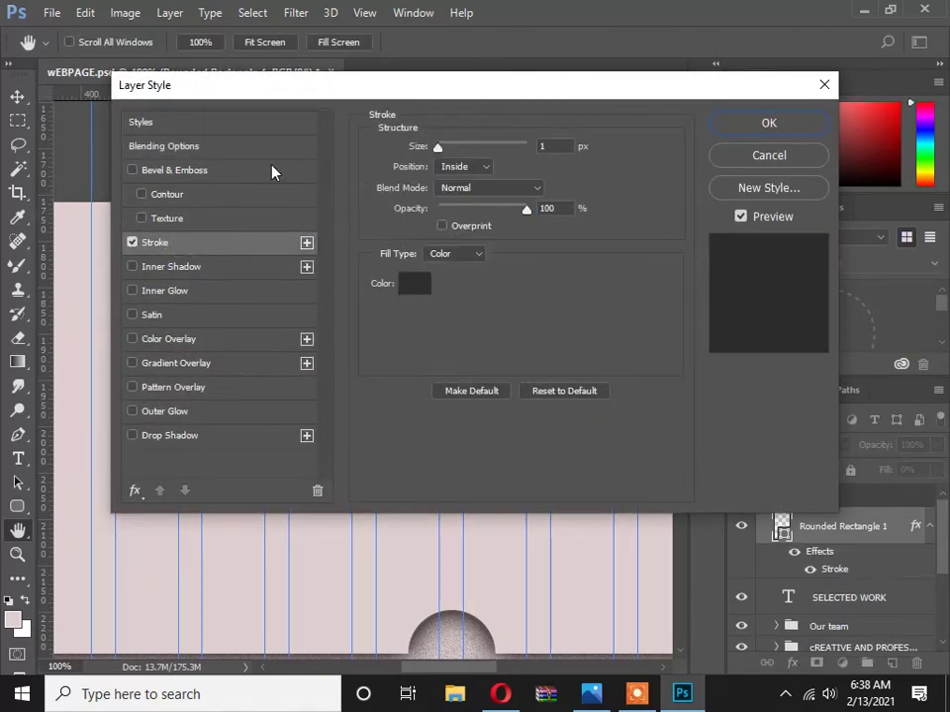
drag(310, 87, 469, 173)
mouse_move(599, 237)
mouse_down()
mouse_move(607, 238)
mouse_move(597, 237)
mouse_up()
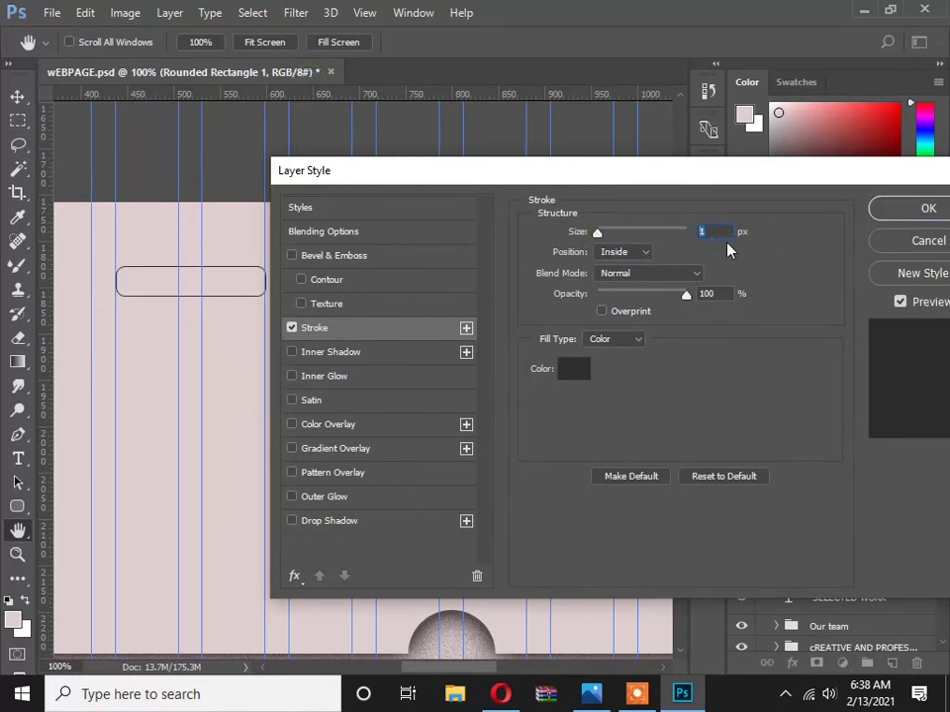
click(564, 371)
click(166, 147)
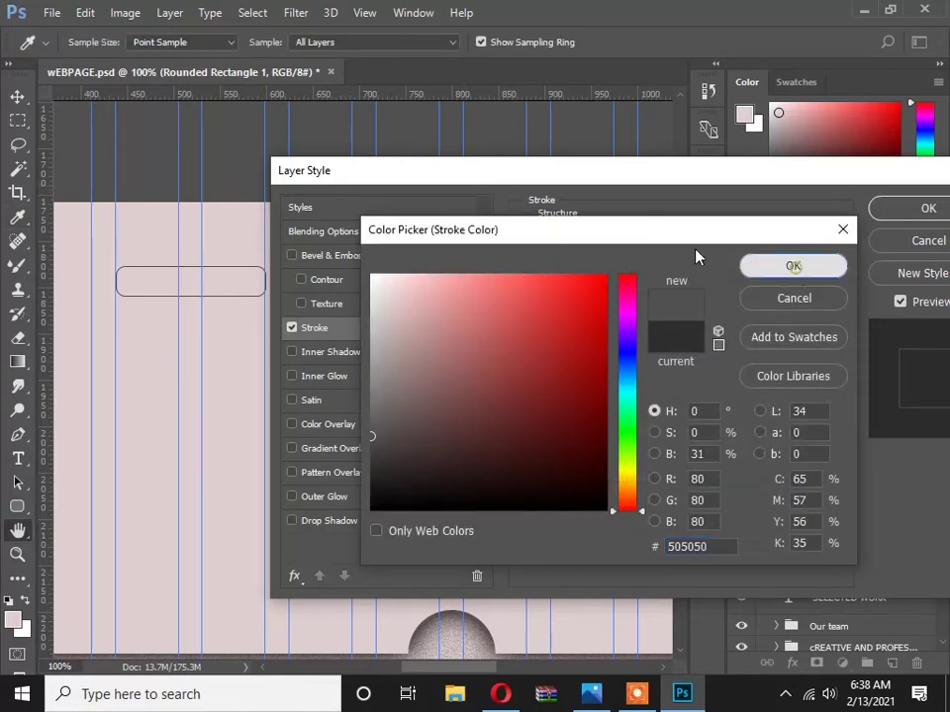
click(792, 265)
click(920, 216)
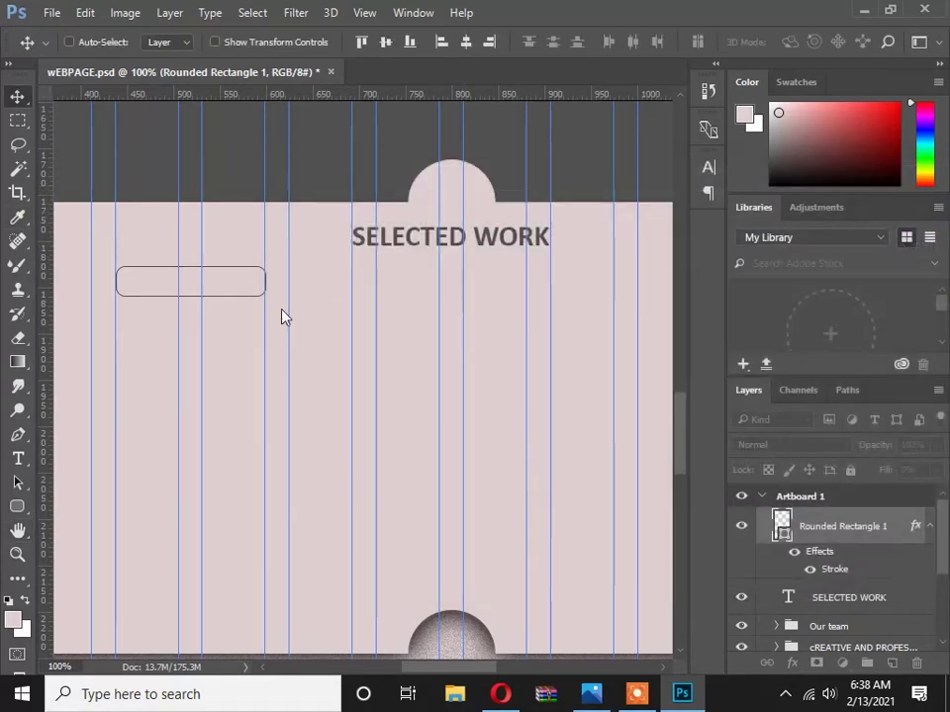
Duplicate the outlined button into a row of four aligned to the guides, and compare it with the Photos reference.
ctrl+click(240, 285)
ctrl+alt+click(239, 286)
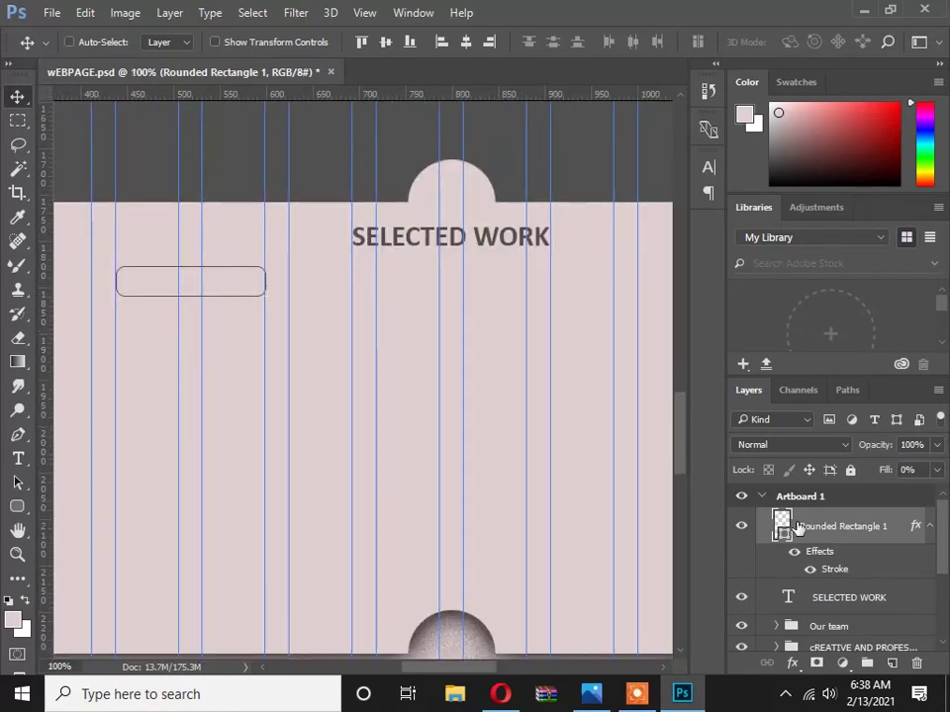
mouse_move(813, 526)
mouse_down()
mouse_move(814, 636)
mouse_move(780, 592)
mouse_up()
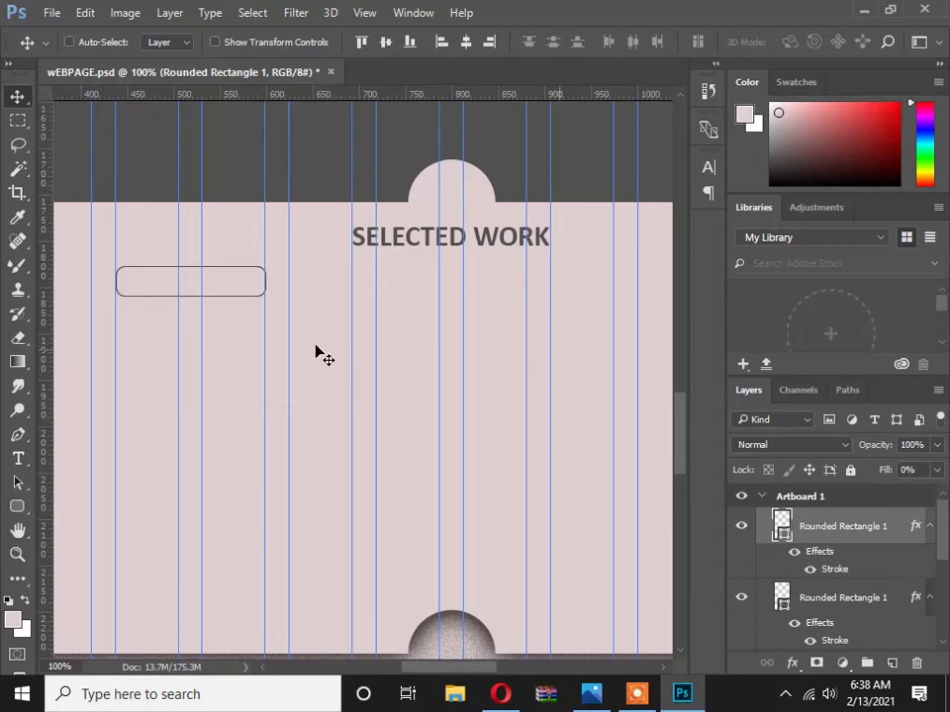
drag(226, 297, 400, 296)
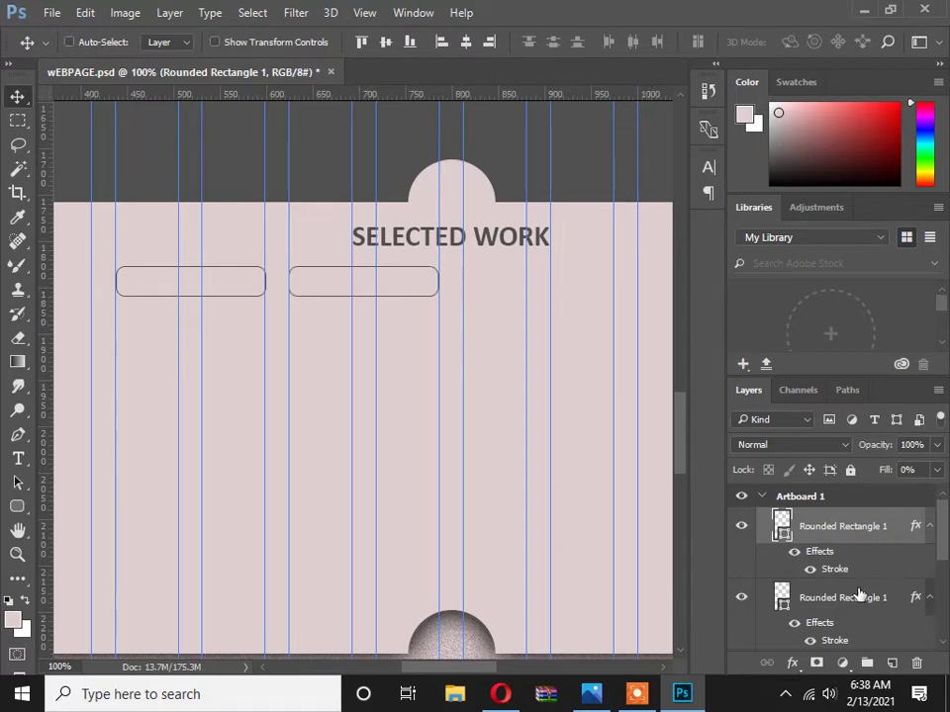
drag(460, 303, 402, 299)
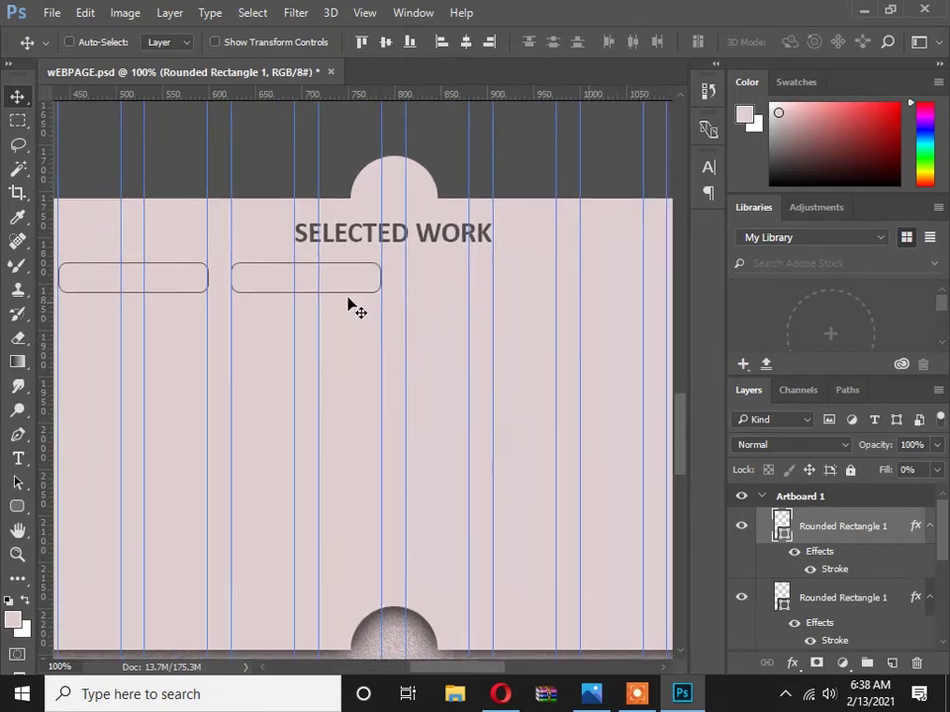
drag(357, 298, 601, 301)
drag(503, 321, 415, 316)
click(415, 316)
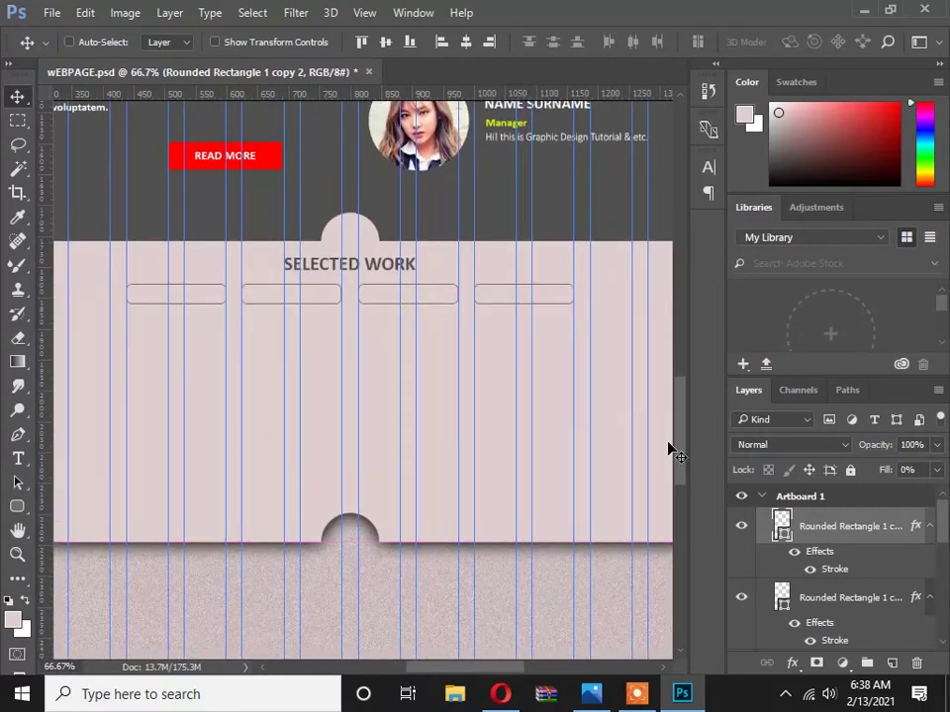
key(alt+Tab)
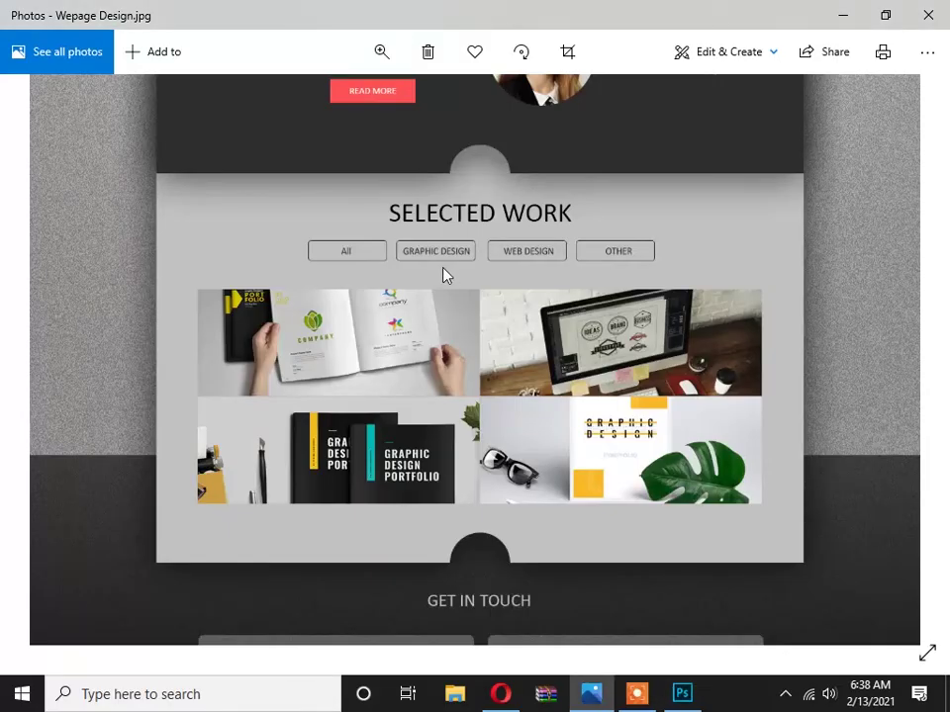
key(alt+Tab)
Select all four button outlines and nudge them down a few pixels from the "SELECTED WORK" heading.
drag(423, 298, 413, 267)
scroll(831, 540, down, 5)
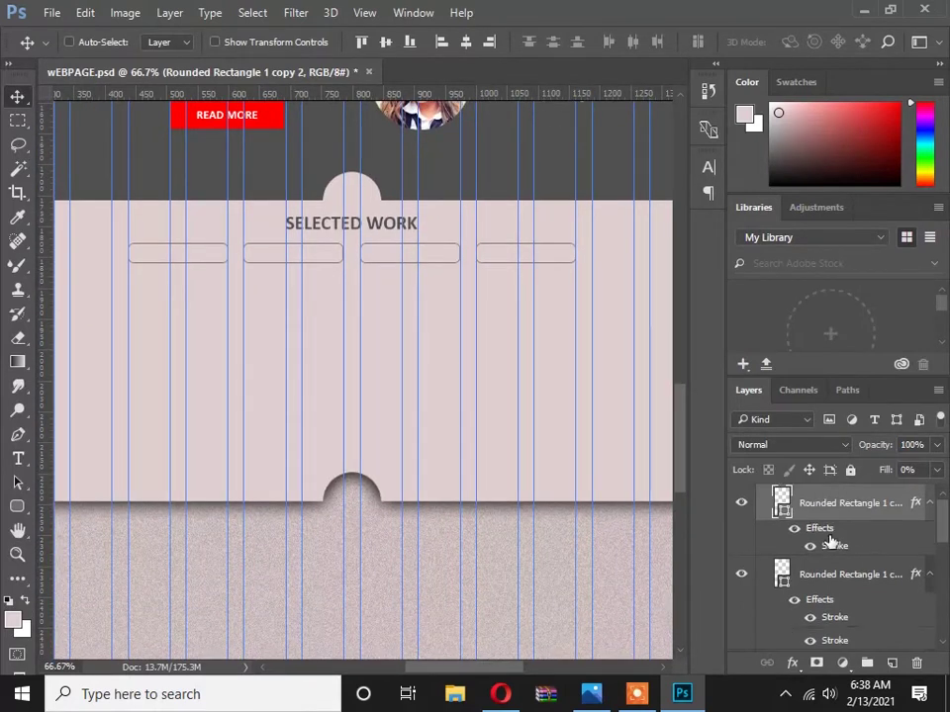
click(844, 554)
scroll(844, 554, up, 2)
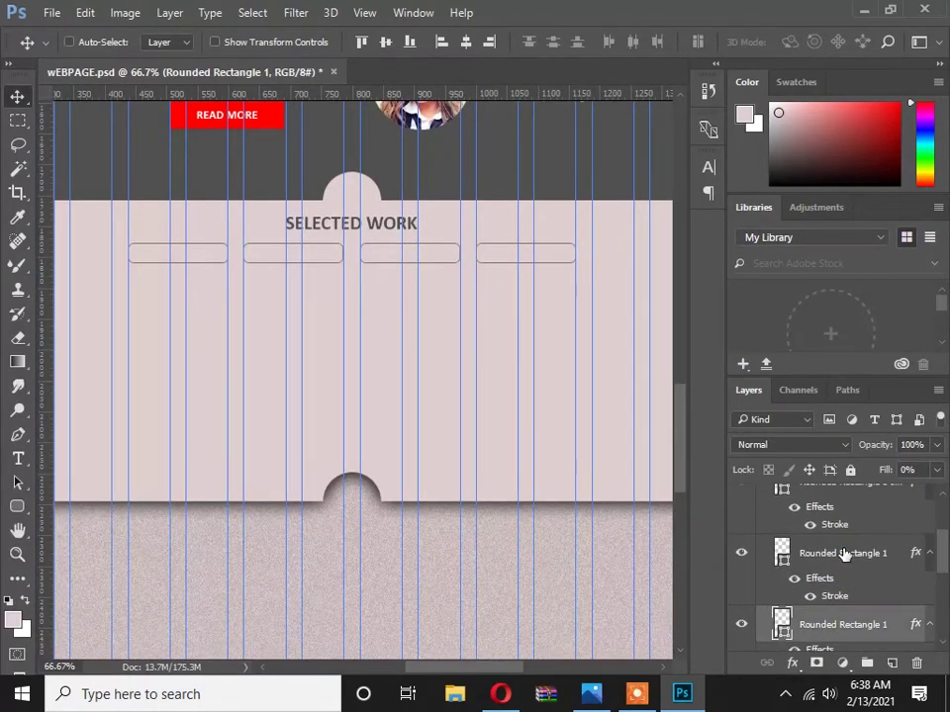
scroll(844, 559, up, 4)
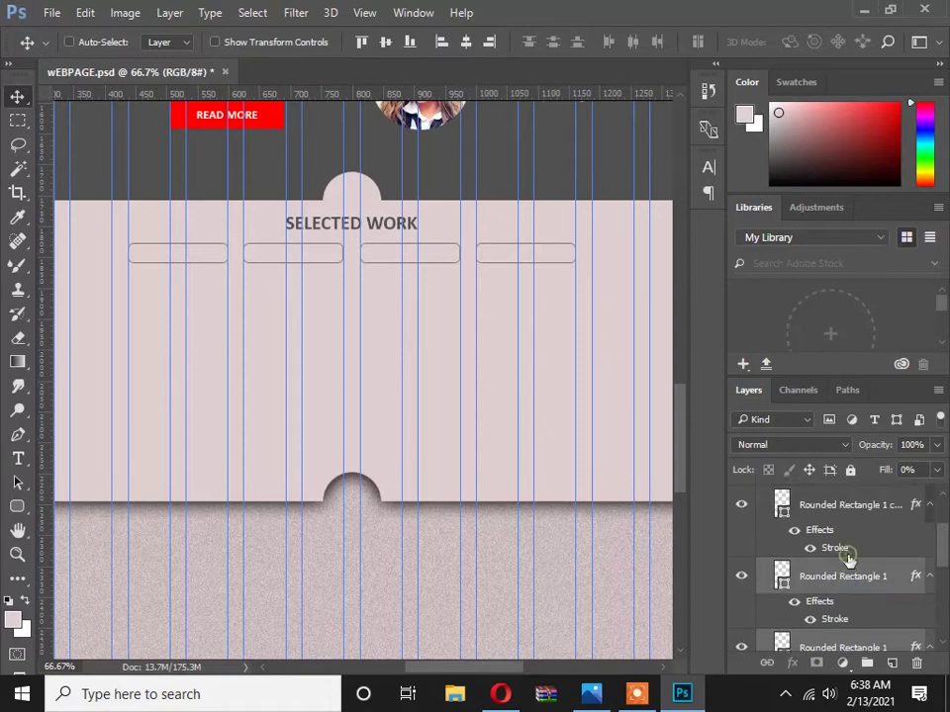
shift+click(846, 531)
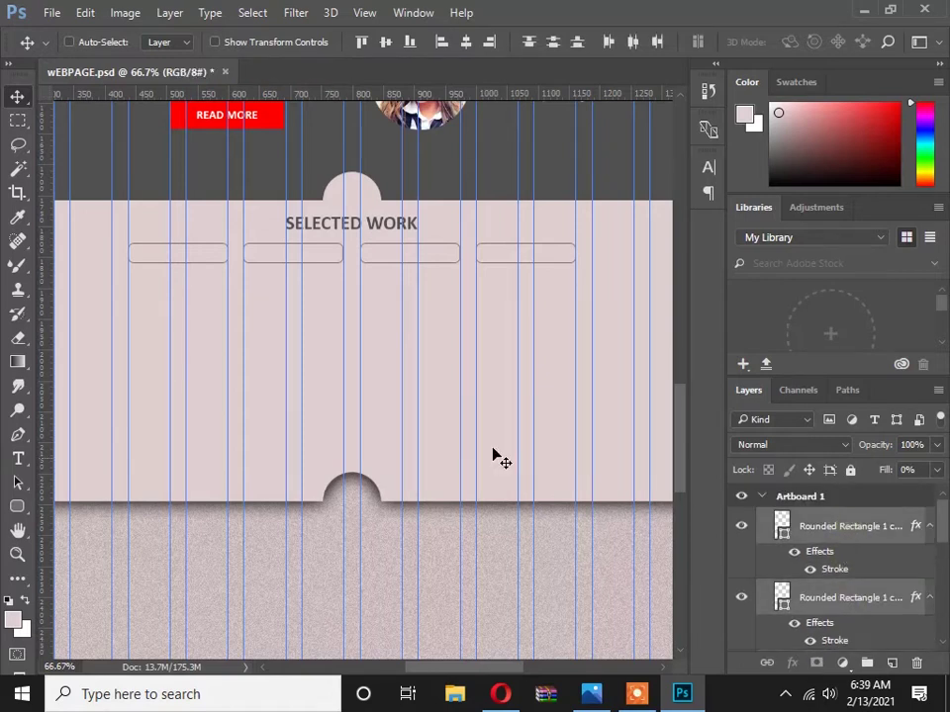
key(Down)
key(Down)
key(Down)
key(Down)
key(Down)
key(Down)
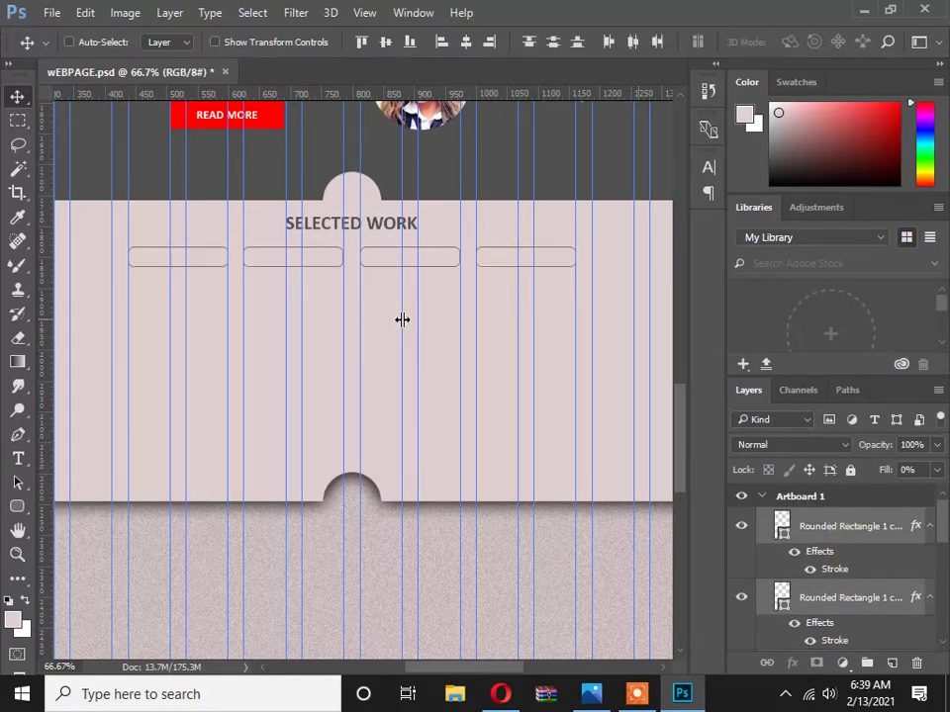
Nudge the "SELECTED WORK" heading down a few pixels toward the button row.
scroll(345, 240, up, 1)
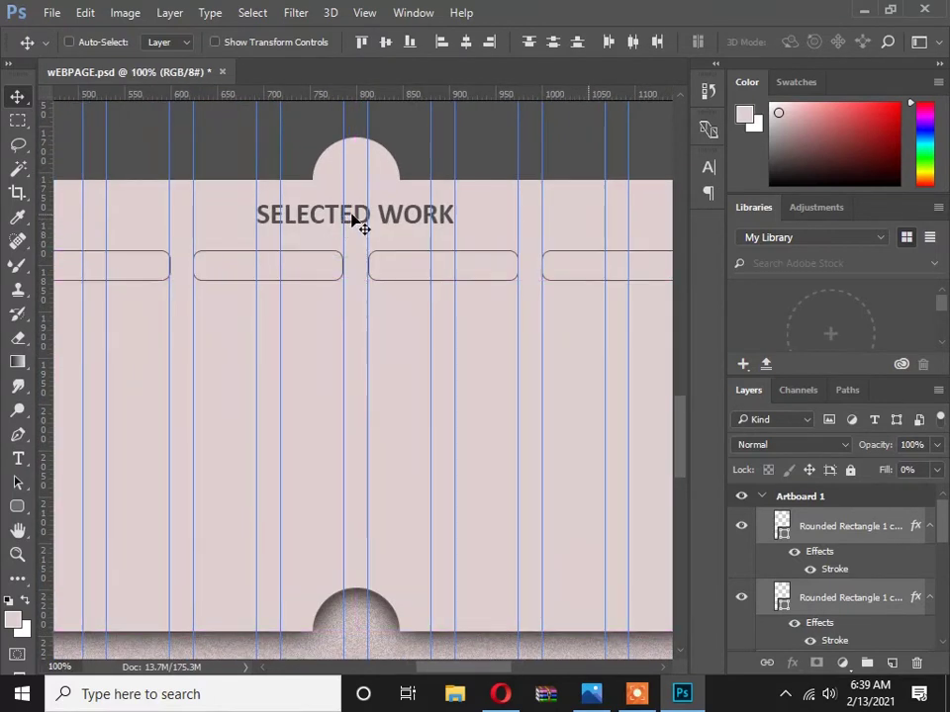
scroll(887, 598, down, 2)
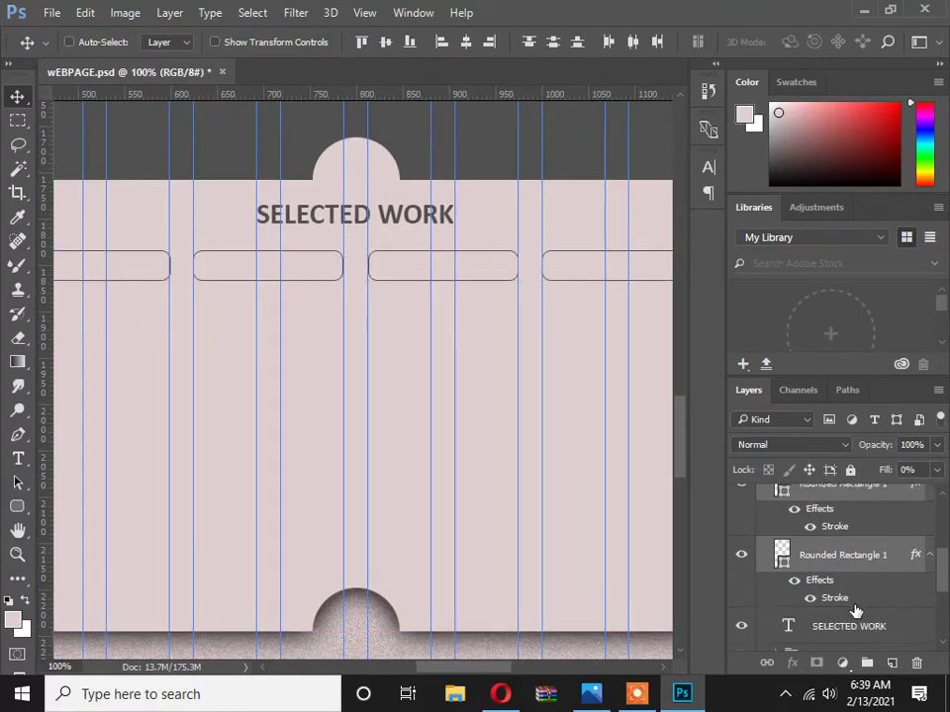
click(857, 633)
key(Down)
key(Down)
key(Down)
key(Down)
key(Down)
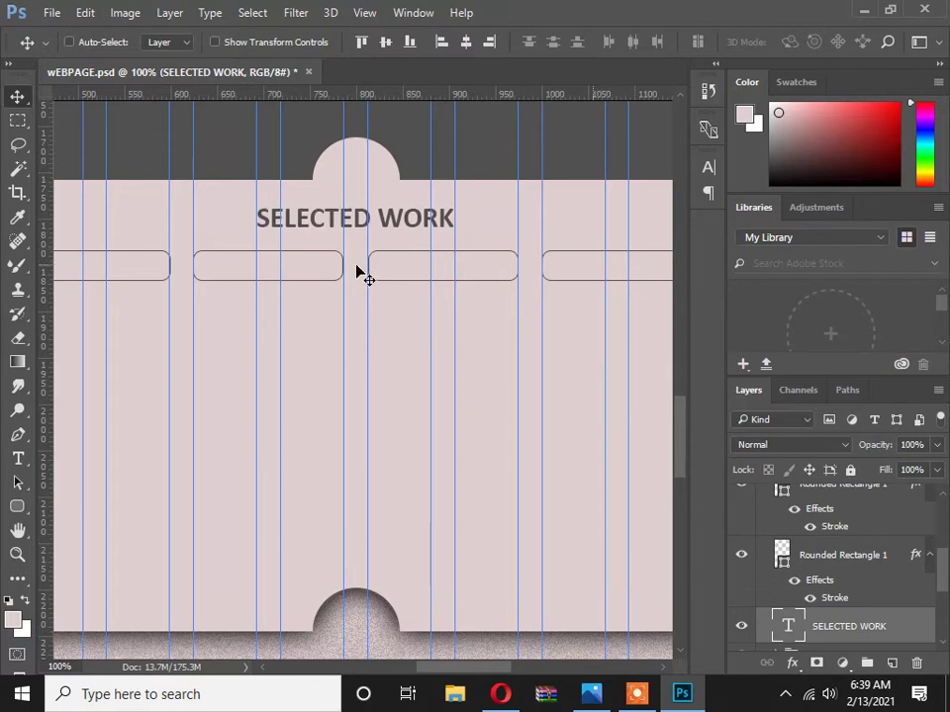
Add a text label reading "ALL" in the empty area just below the first button outline.
scroll(313, 312, left, 3)
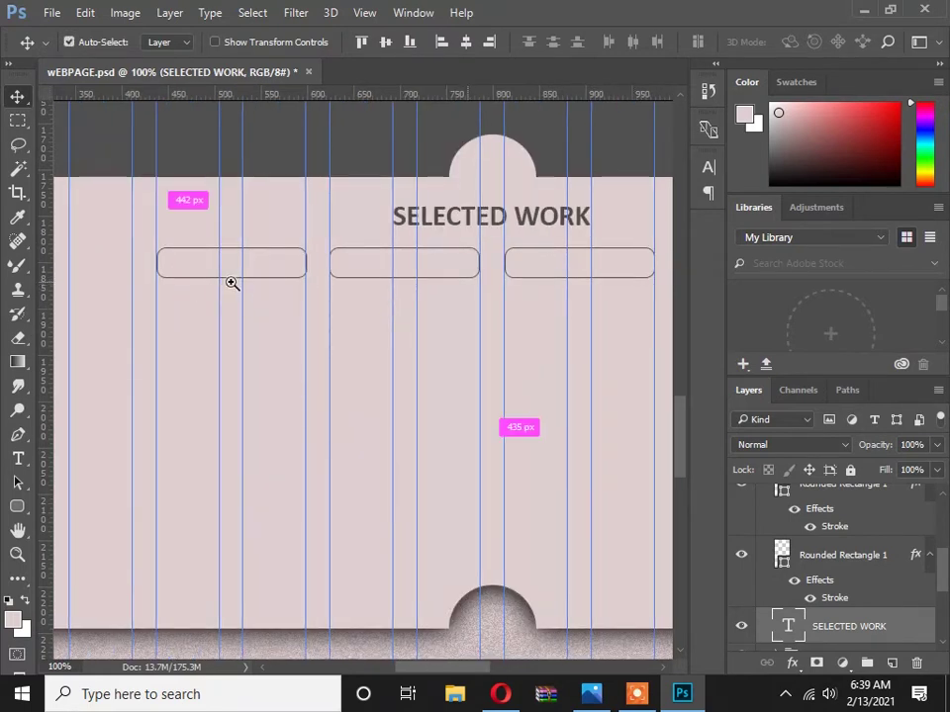
scroll(232, 282, up, 1)
click(18, 458)
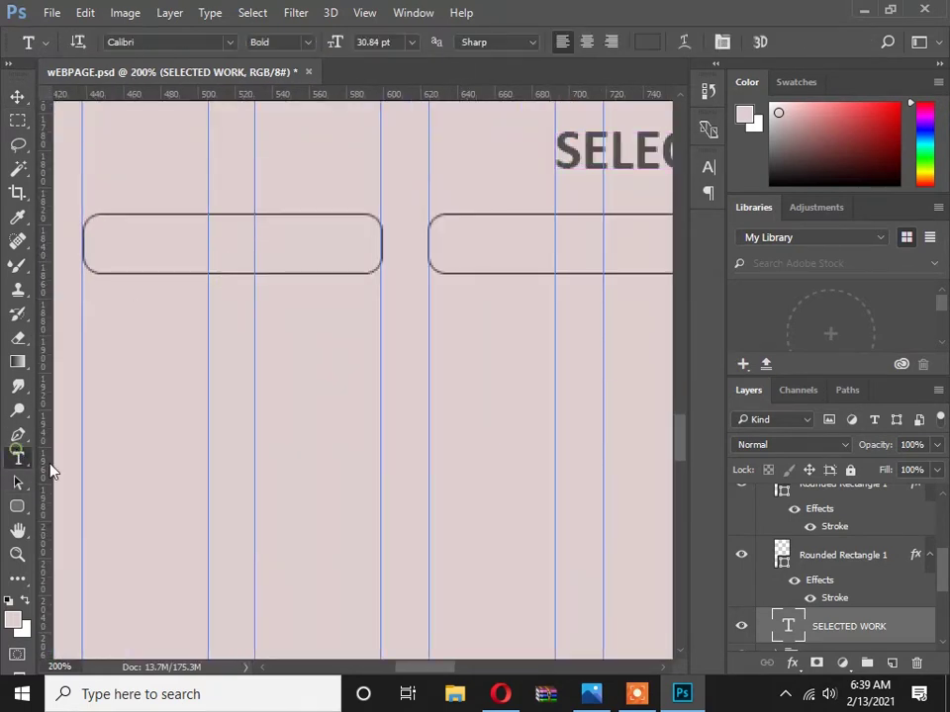
click(157, 371)
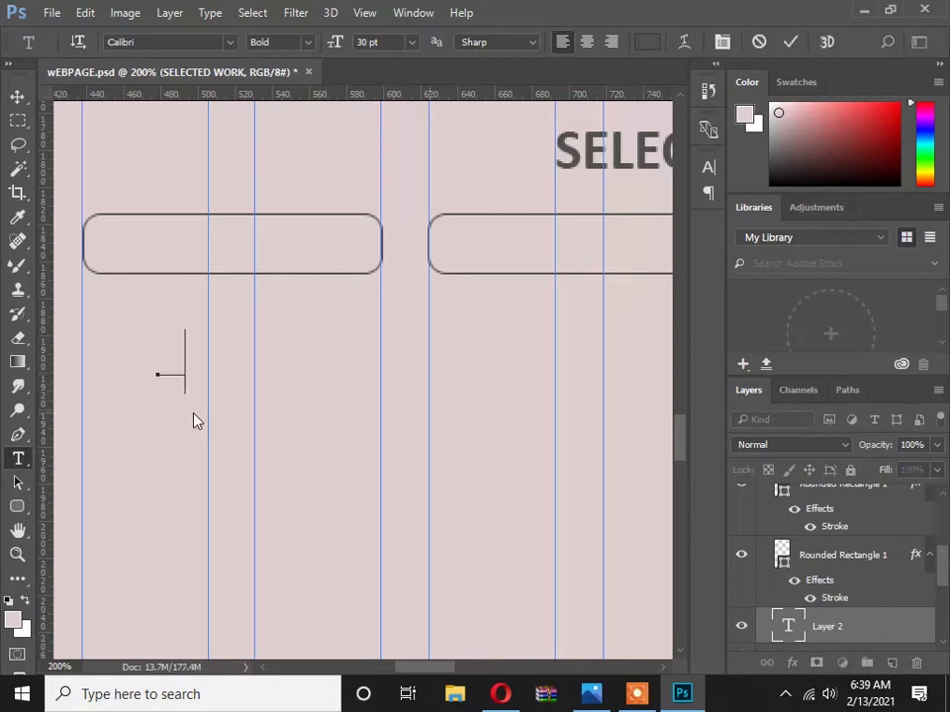
text(a)
key(ctrl+a)
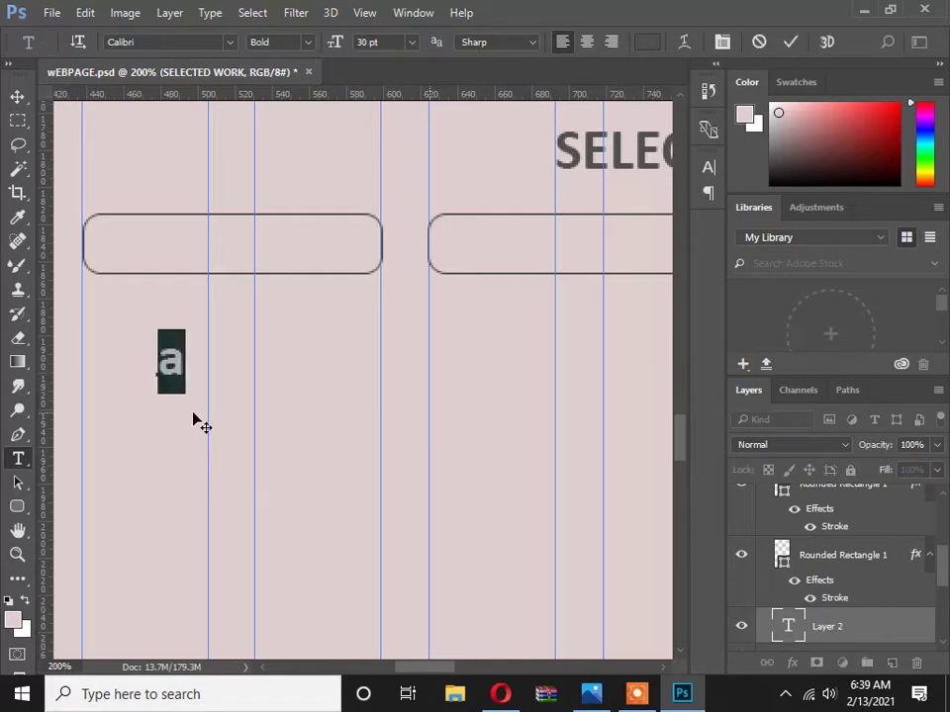
key(Right)
key(BackSpace)
text(ALL)
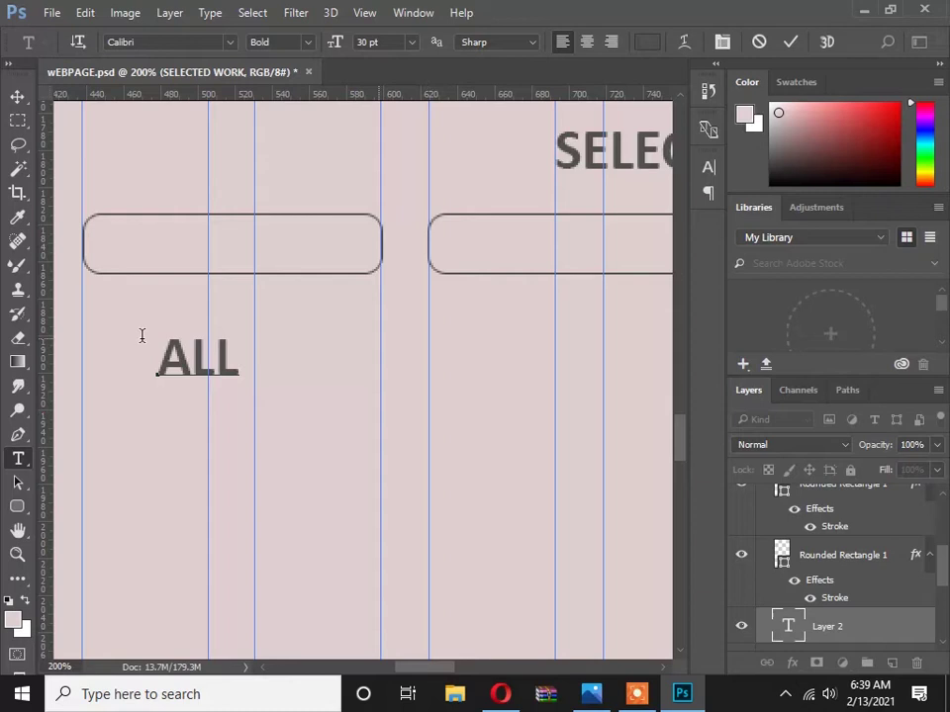
Change the font style of the "ALL" label to Calibri Light.
click(303, 43)
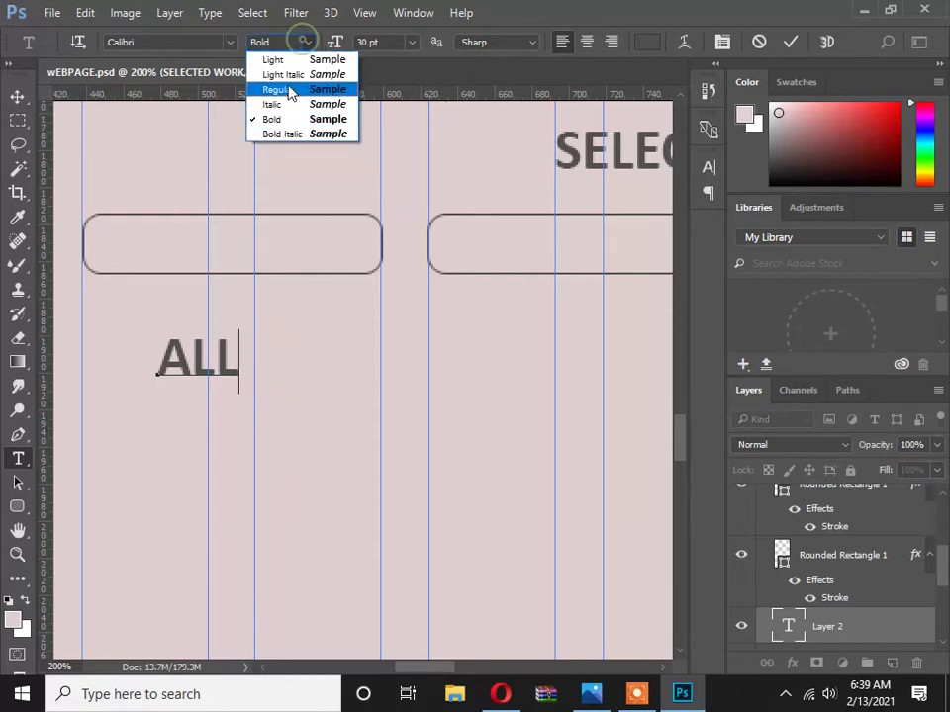
click(284, 60)
key(ctrl+a)
click(308, 41)
click(269, 59)
click(20, 97)
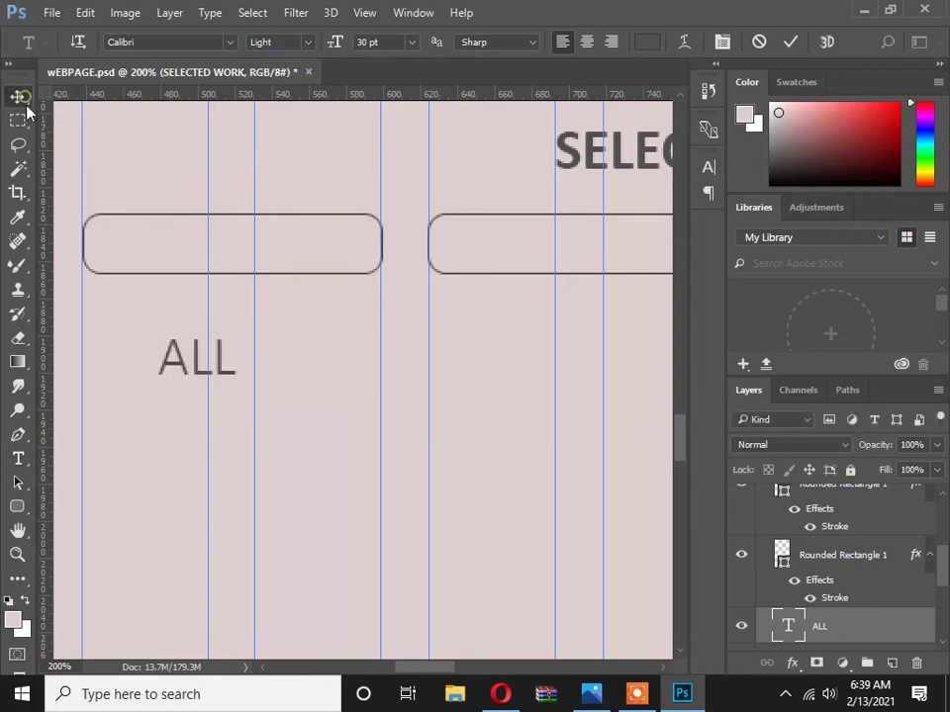
Move the "ALL" label into the first button and center it horizontally on the button outline.
drag(229, 375, 253, 253)
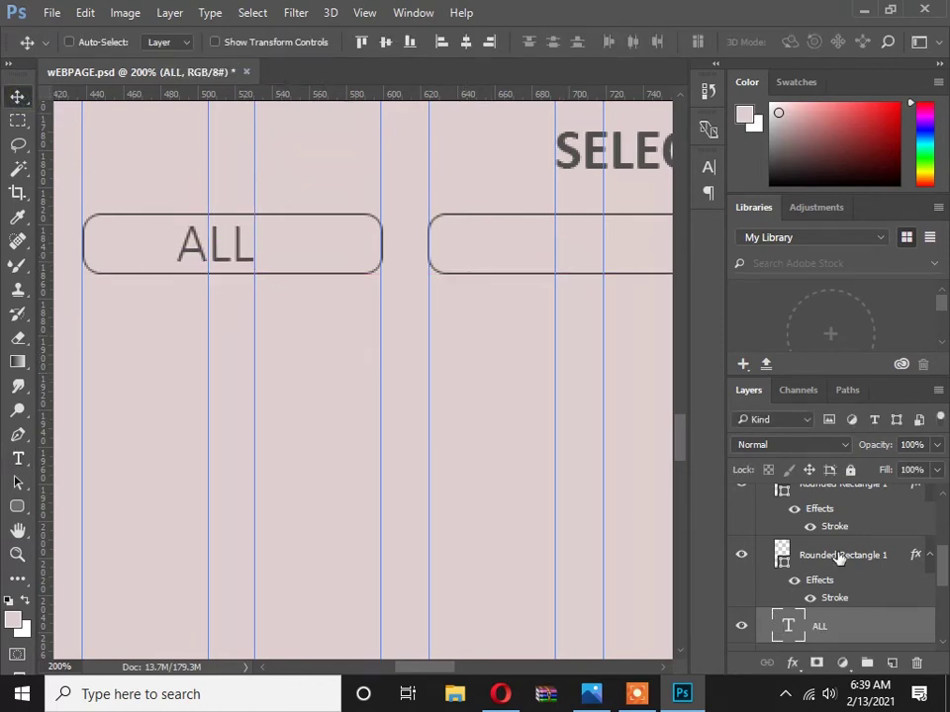
scroll(839, 557, up, 3)
scroll(840, 562, down, 4)
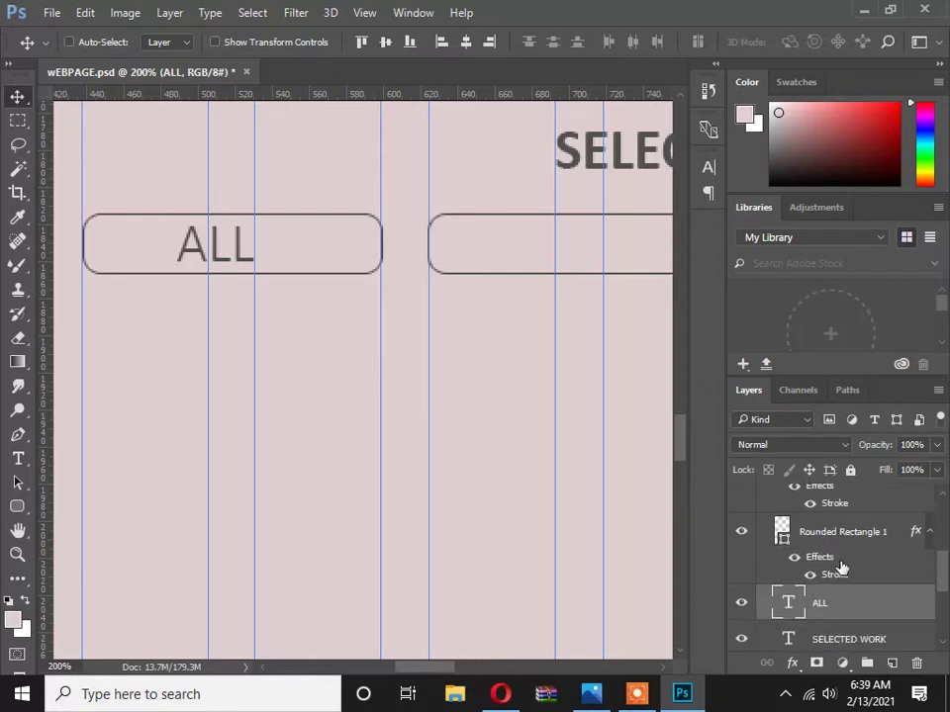
shift+click(841, 536)
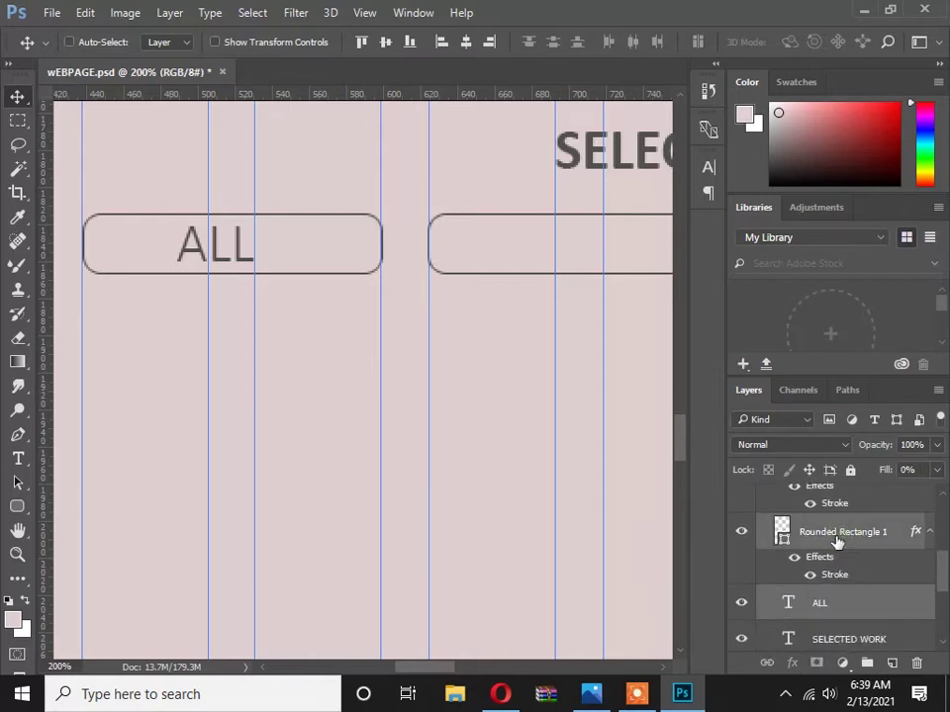
click(465, 42)
click(329, 368)
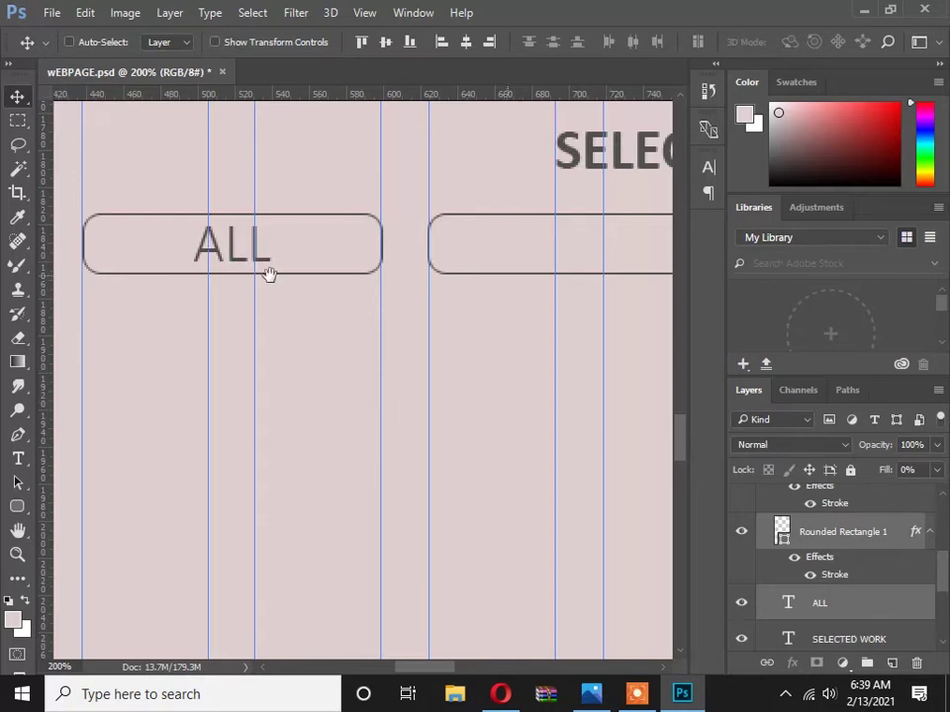
Duplicate the "ALL" label into the second button at the same height.
drag(269, 273, 245, 283)
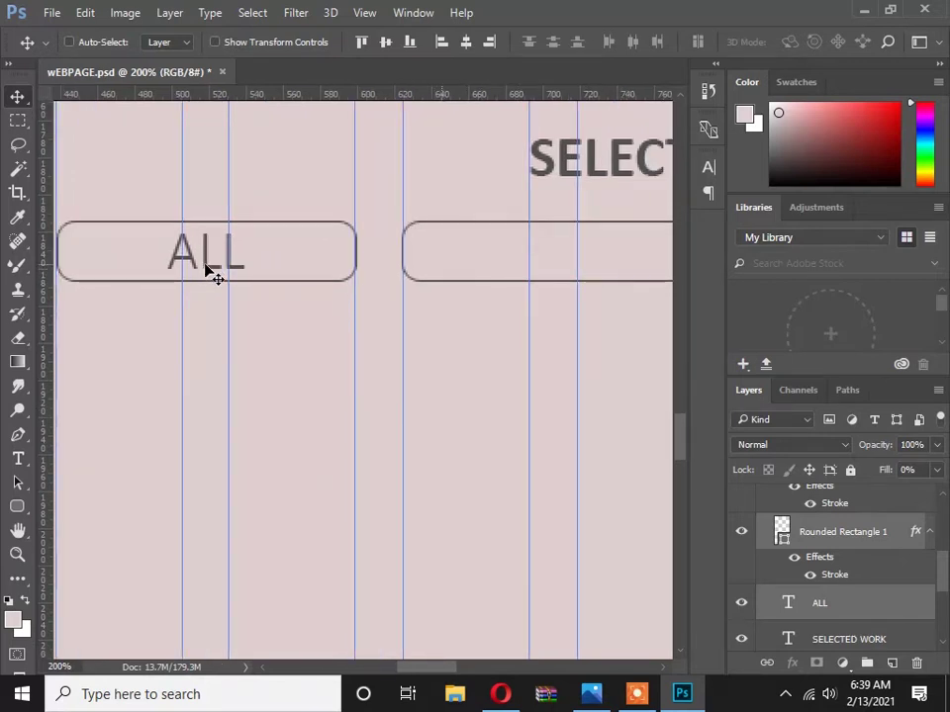
click(888, 610)
scroll(271, 269, right, 3)
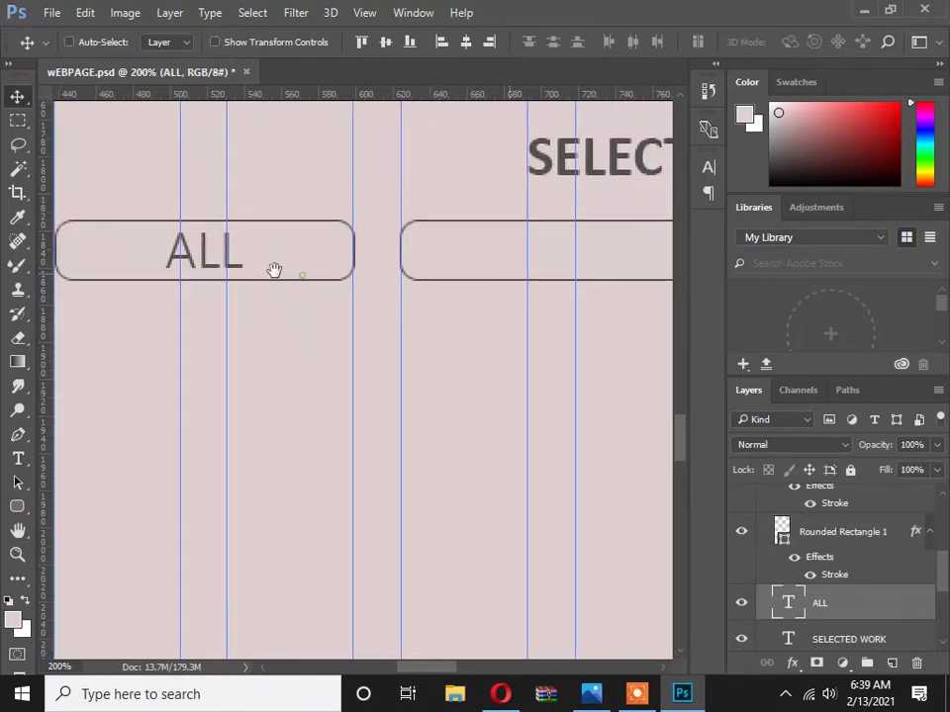
drag(157, 261, 482, 264)
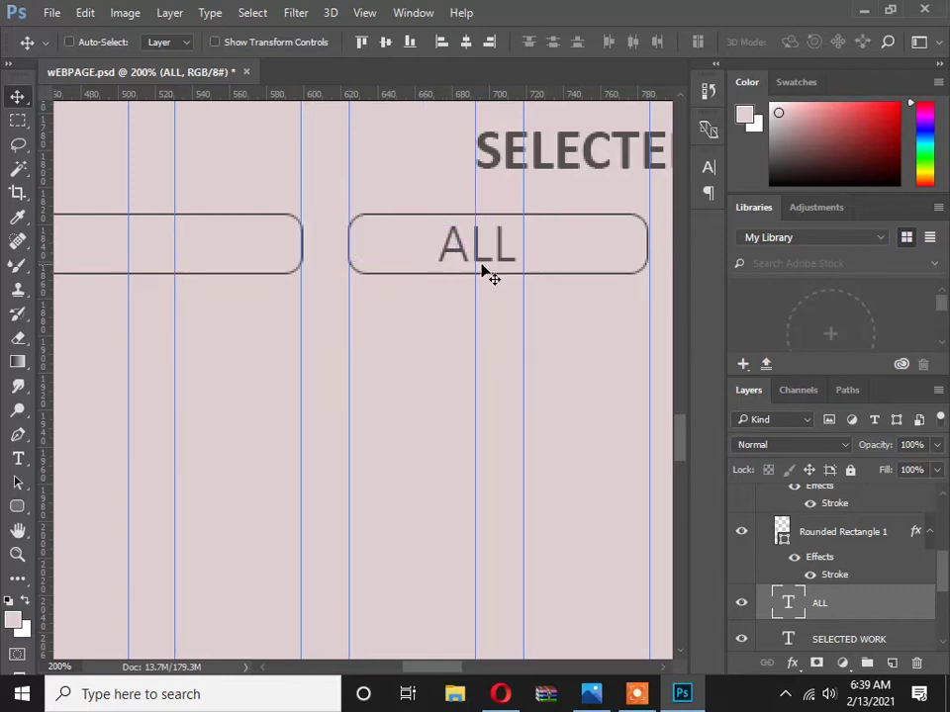
key(ctrl+z)
drag(163, 260, 385, 257)
Center-align the copied label's text, move it back to the middle of the second button, and check the reference.
key(t)
click(437, 248)
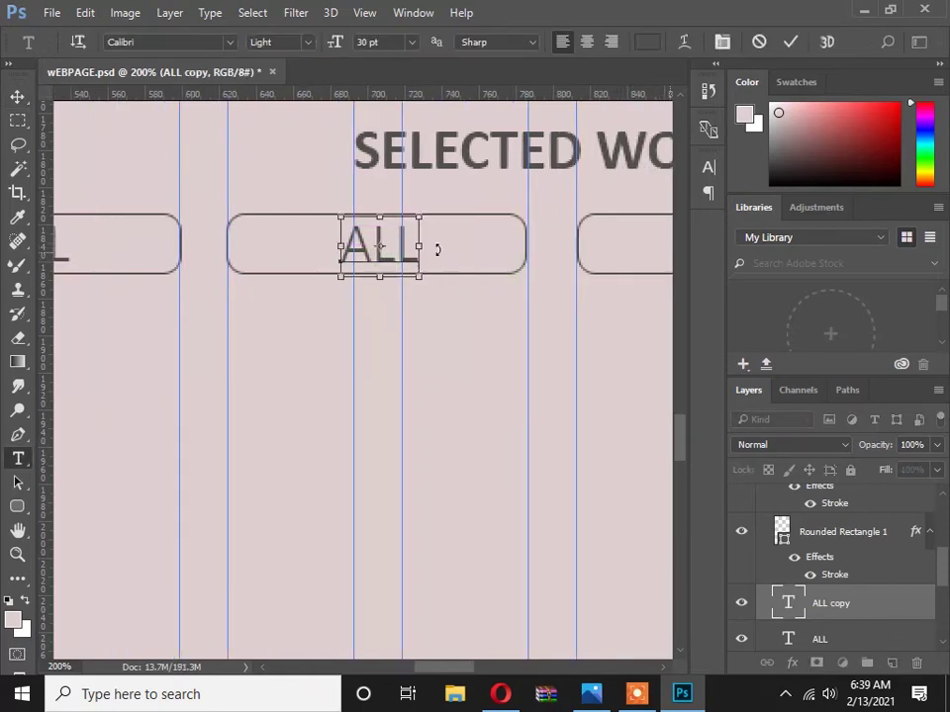
key(ctrl+a)
click(586, 43)
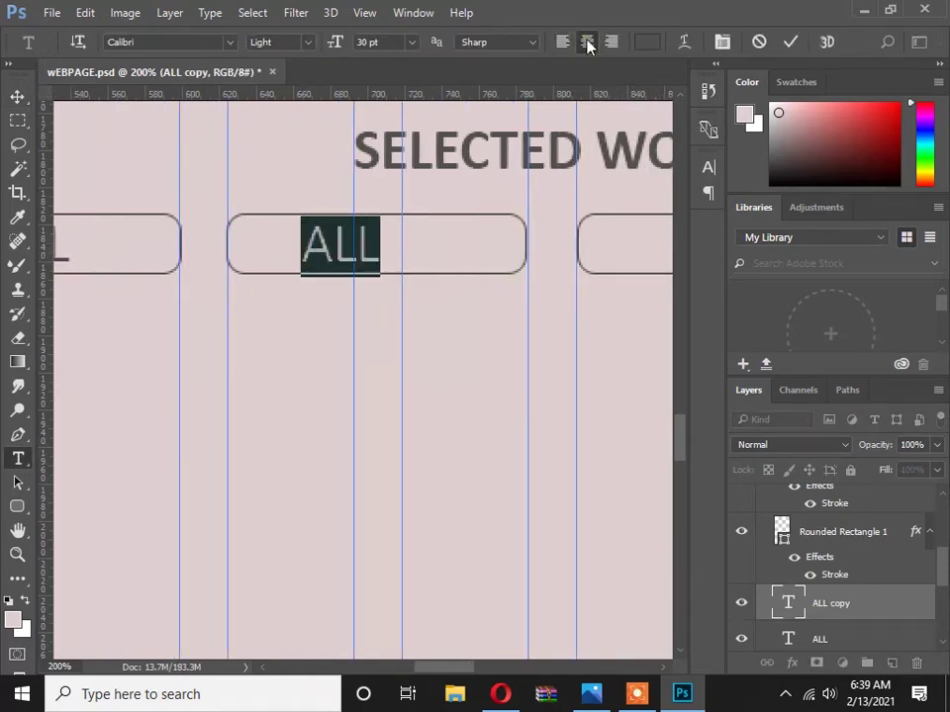
click(17, 97)
drag(381, 272, 405, 257)
key(alt+Tab)
key(alt+Tab)
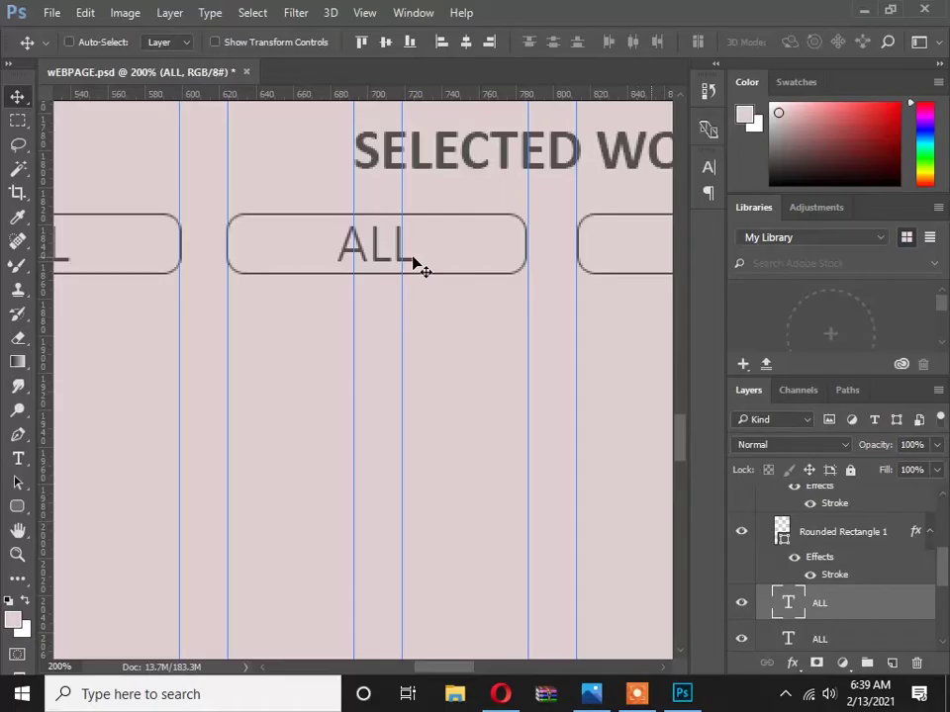
Replace the second button's label with "GRAPHIC DESIGN" and set its font size to 18 pt.
key(t)
double_click(374, 245)
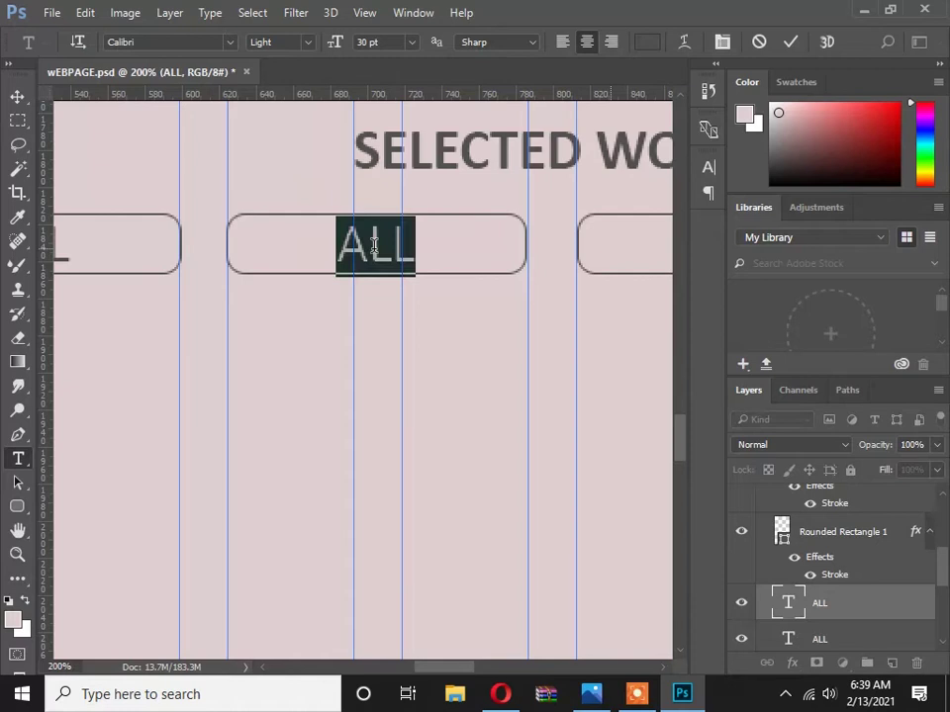
text(GRAPHIC D)
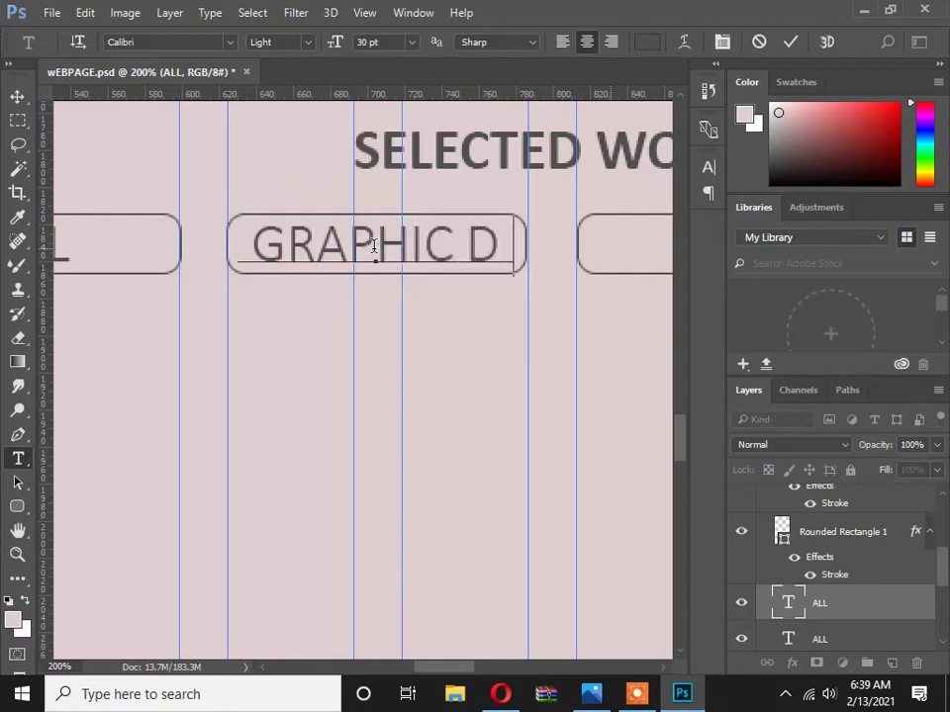
text(ESIGN)
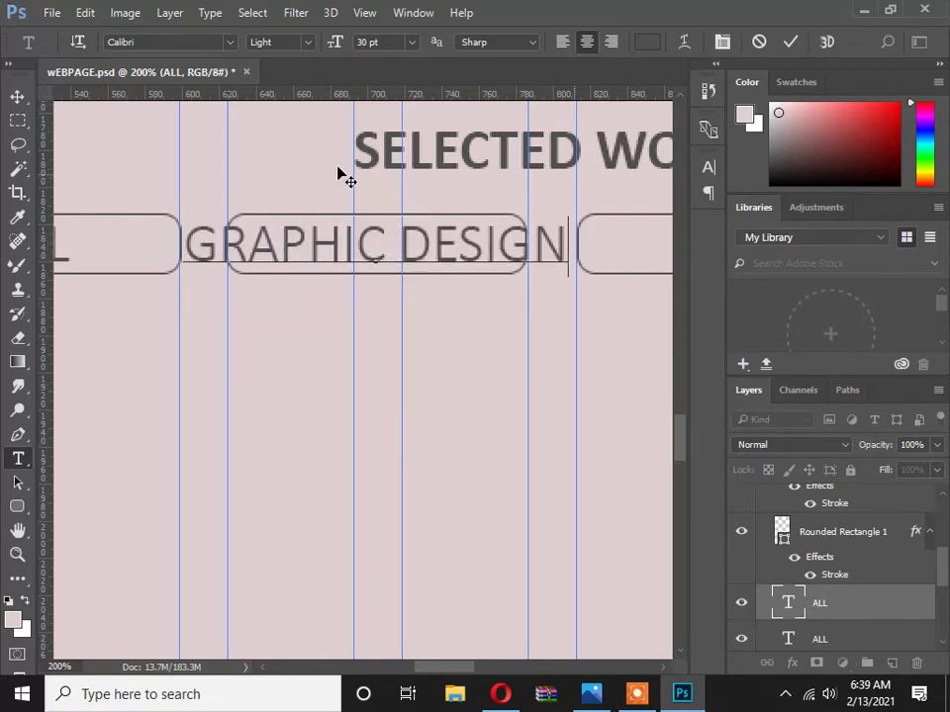
key(ctrl+a)
click(406, 42)
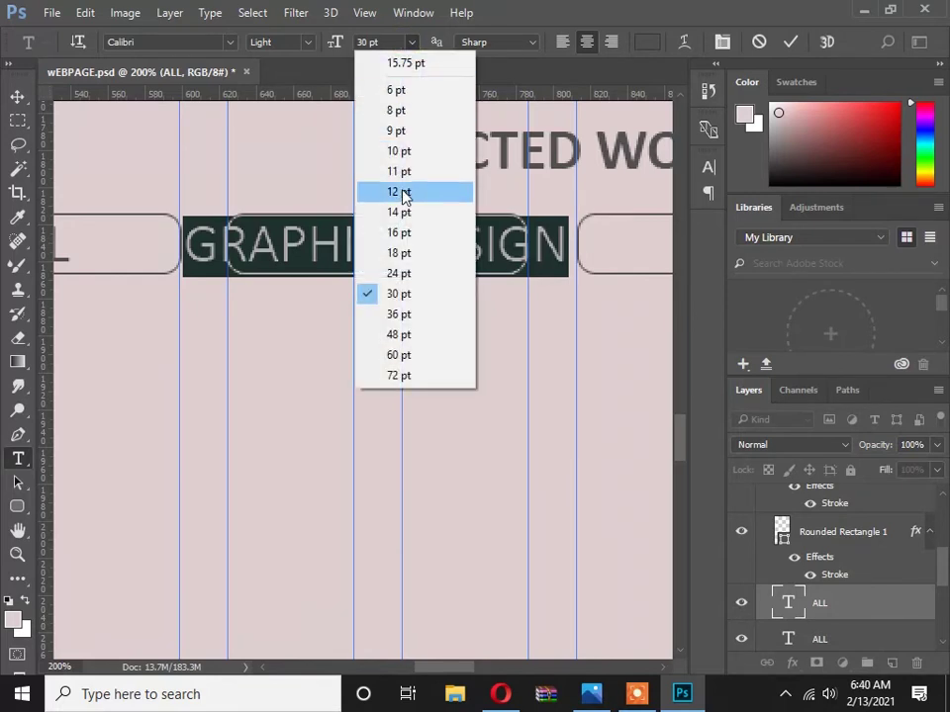
click(409, 259)
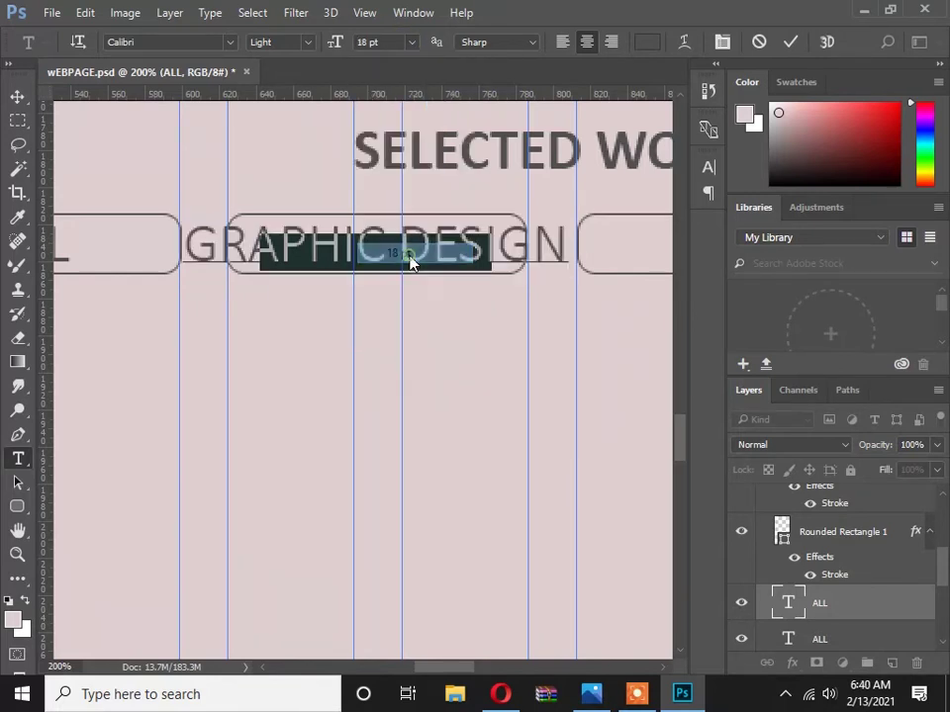
click(19, 98)
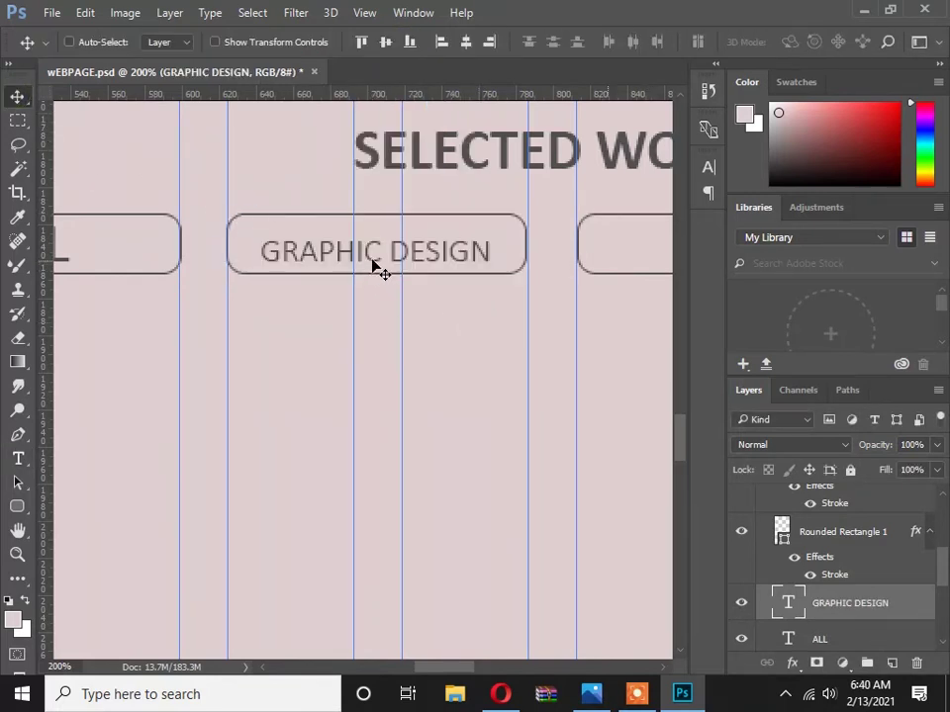
Nudge the "GRAPHIC DESIGN" label up a few pixels to center it vertically in its button.
key(Up)
key(Up)
key(Up)
key(Up)
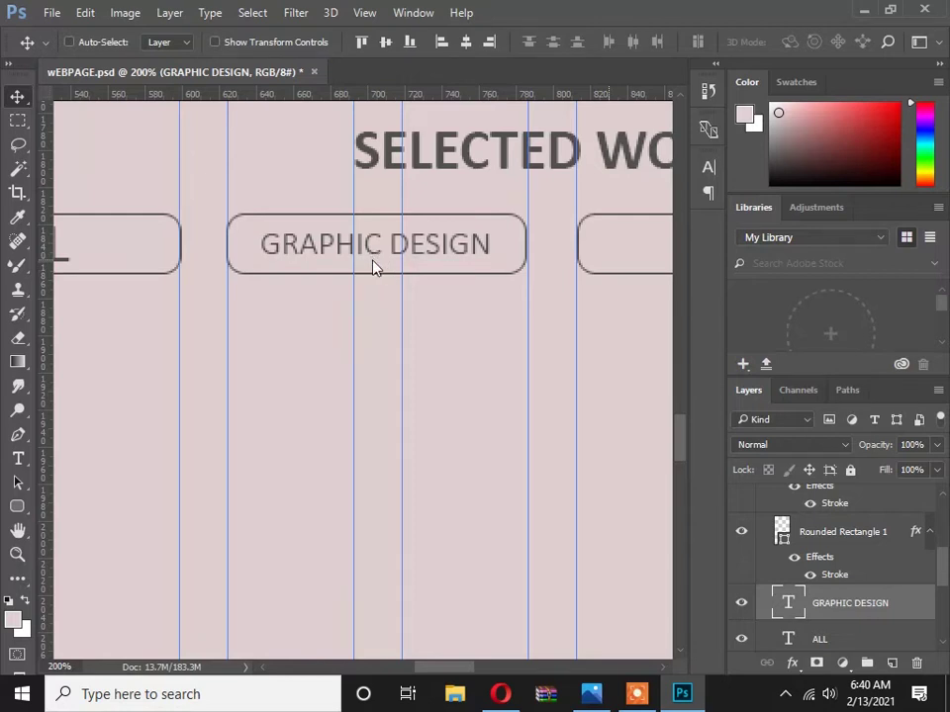
Set the "ALL" label to 18 pt and nudge it back to the center of the first button.
drag(373, 267, 500, 267)
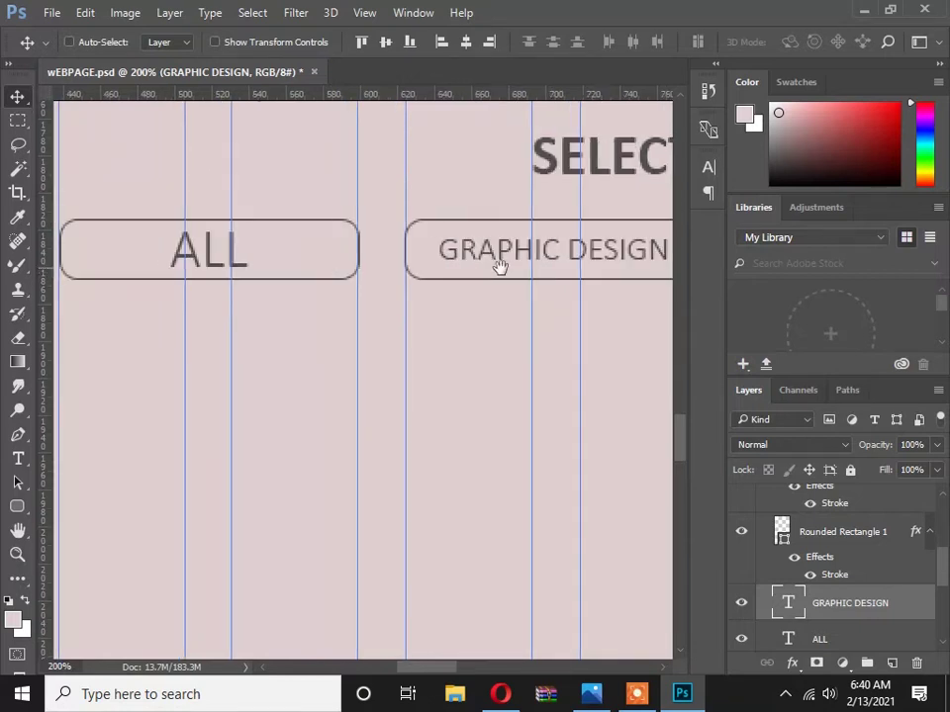
double_click(222, 262)
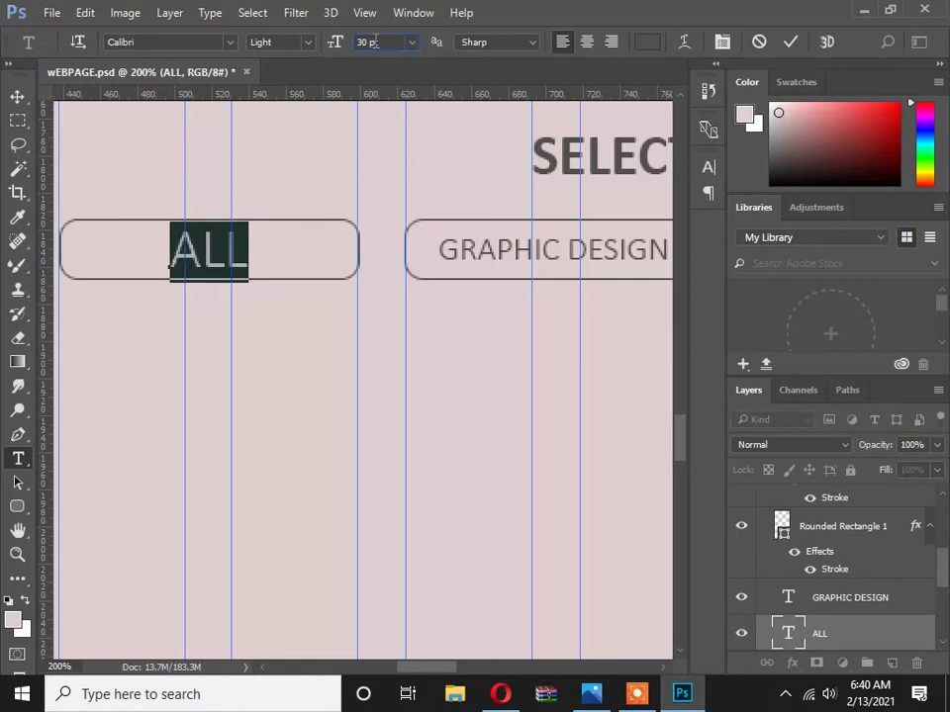
text(18)
key(Return)
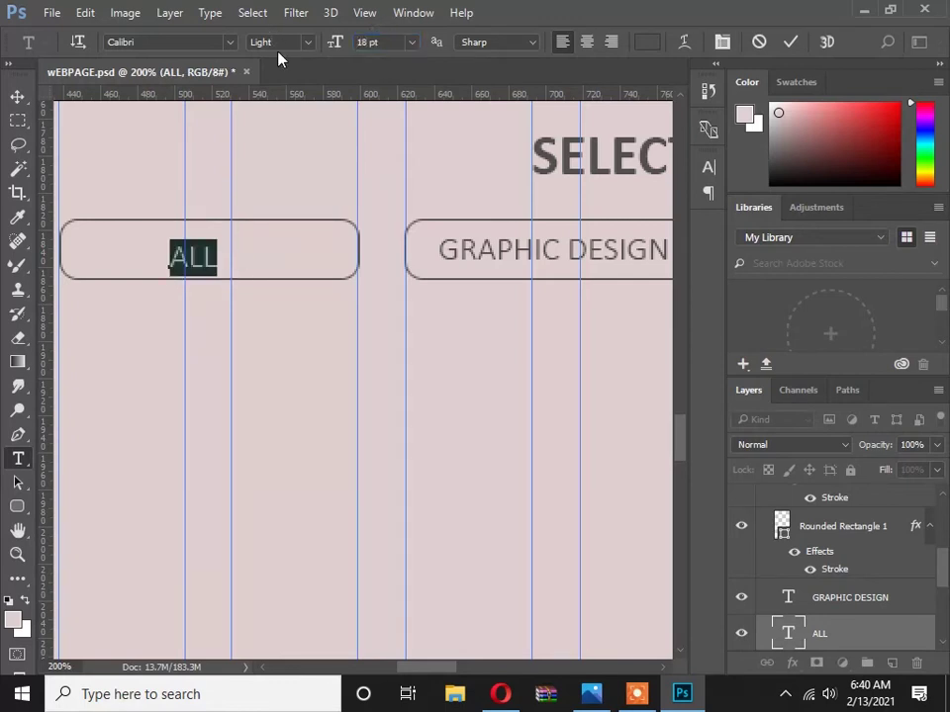
click(16, 98)
key(shift+Up)
key(shift+Right)
key(Left)
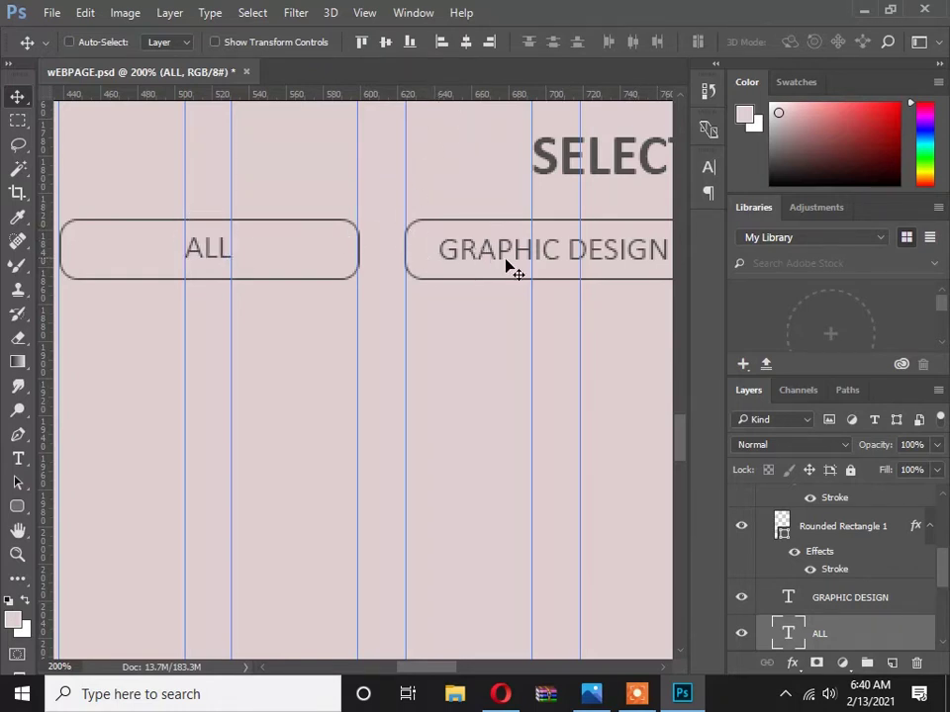
Duplicate the "GRAPHIC DESIGN" label into the third button and change the copy's text to "WEB DESIGN".
scroll(506, 267, right, 5)
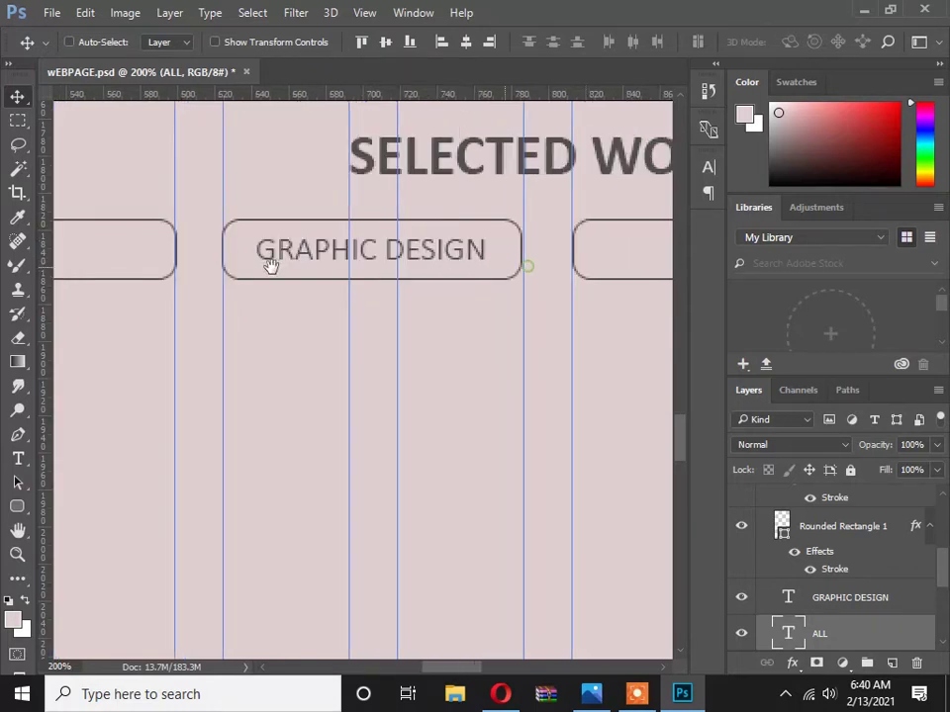
click(875, 606)
scroll(351, 263, right, 2)
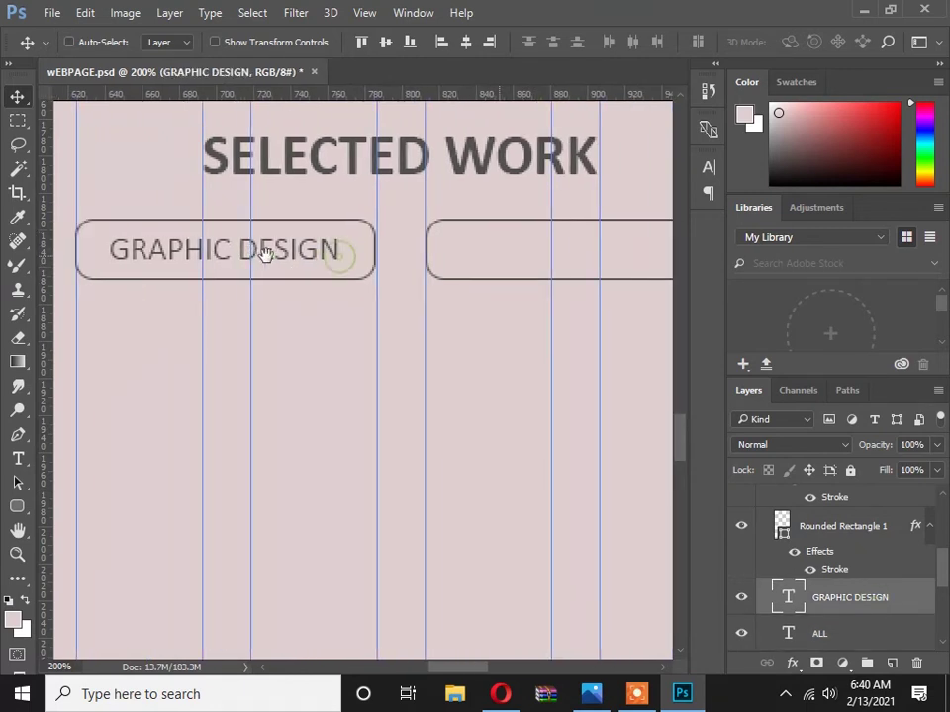
drag(291, 261, 585, 273)
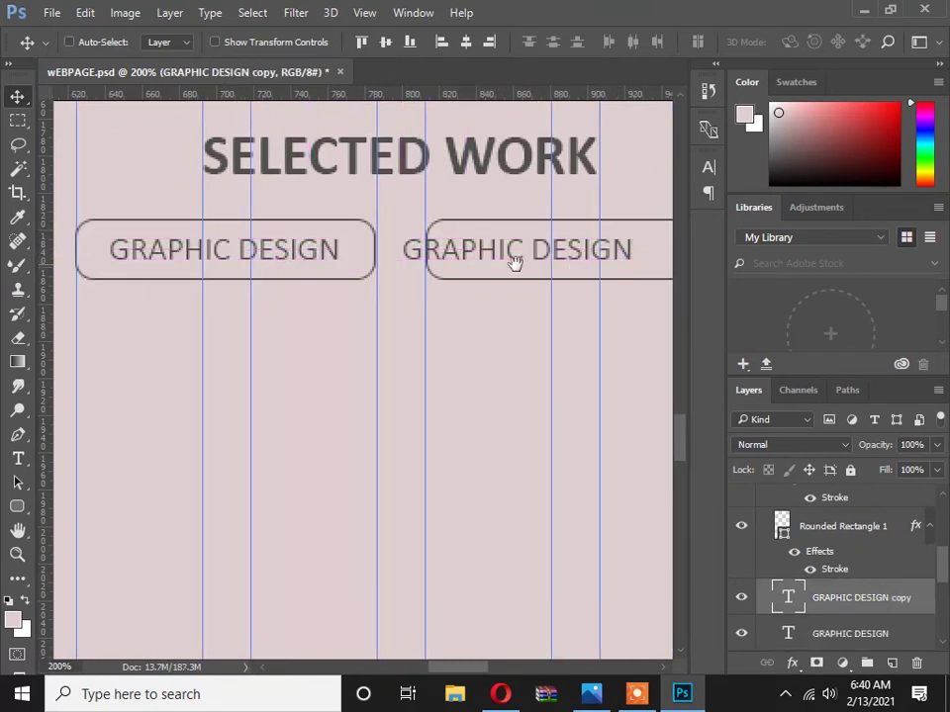
scroll(362, 271, right, 3)
drag(371, 267, 425, 265)
double_click(415, 256)
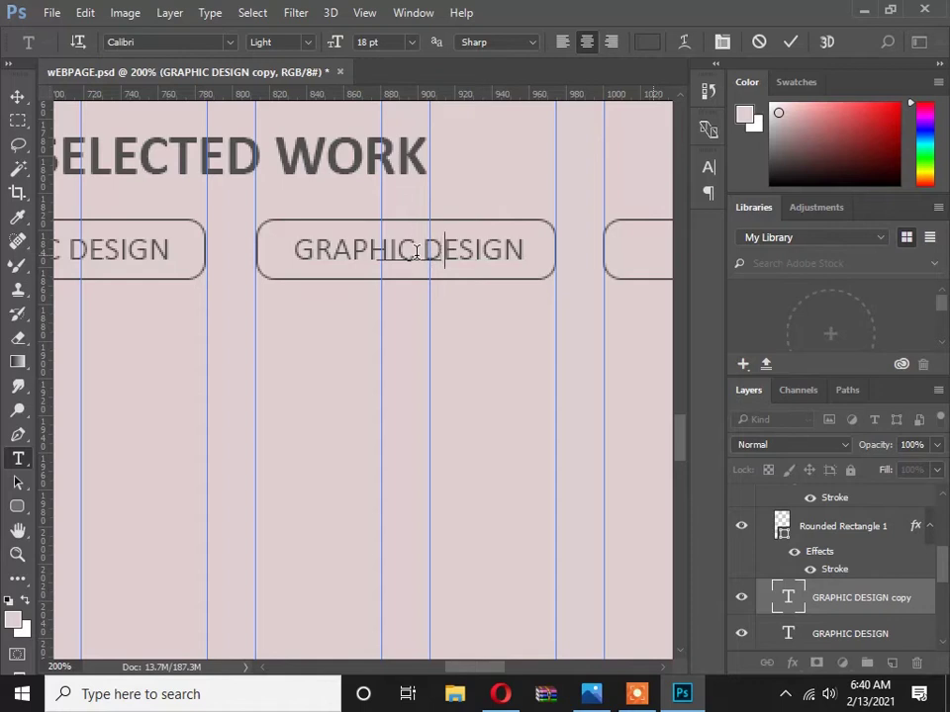
text(WEB DESIGN)
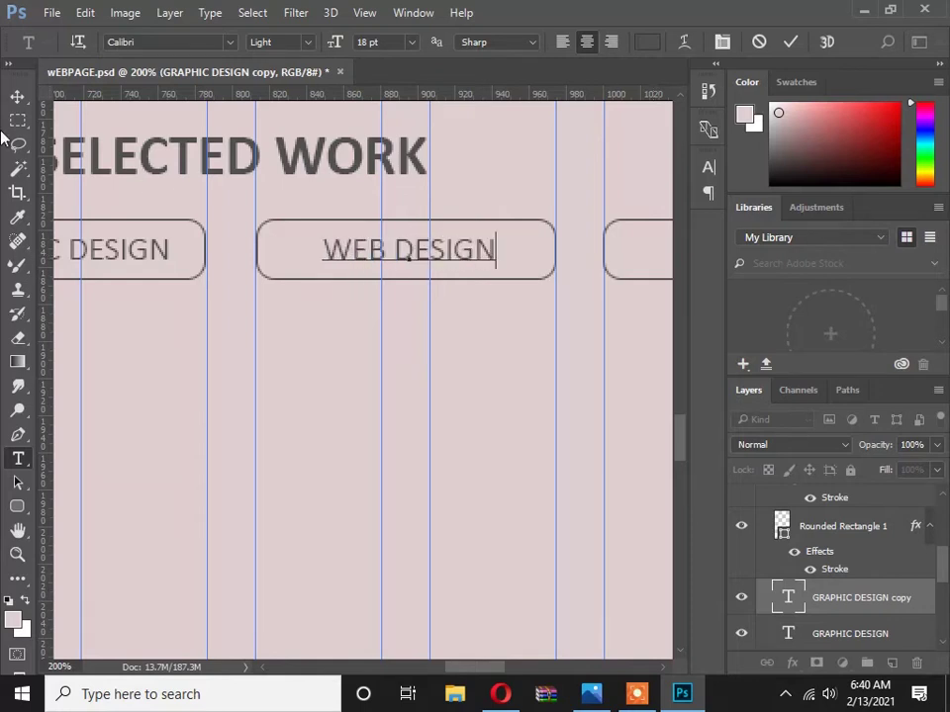
Duplicate the "WEB DESIGN" label into the fourth button and change the copy's text to "OTHER".
click(17, 96)
drag(438, 297, 471, 250)
key(t)
click(418, 252)
key(ctrl+a)
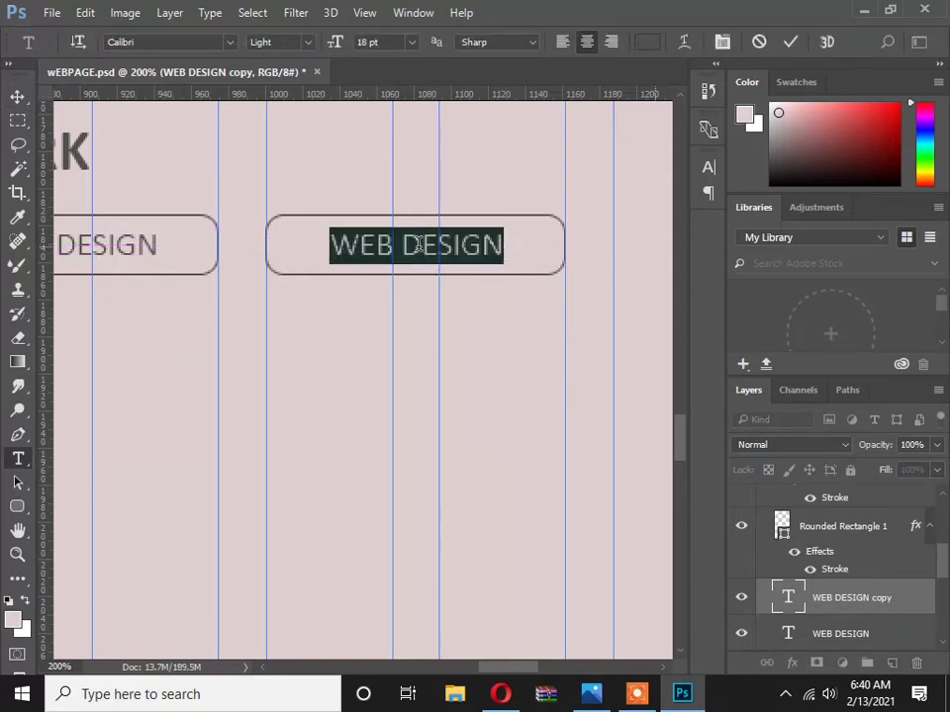
text(OTHER)
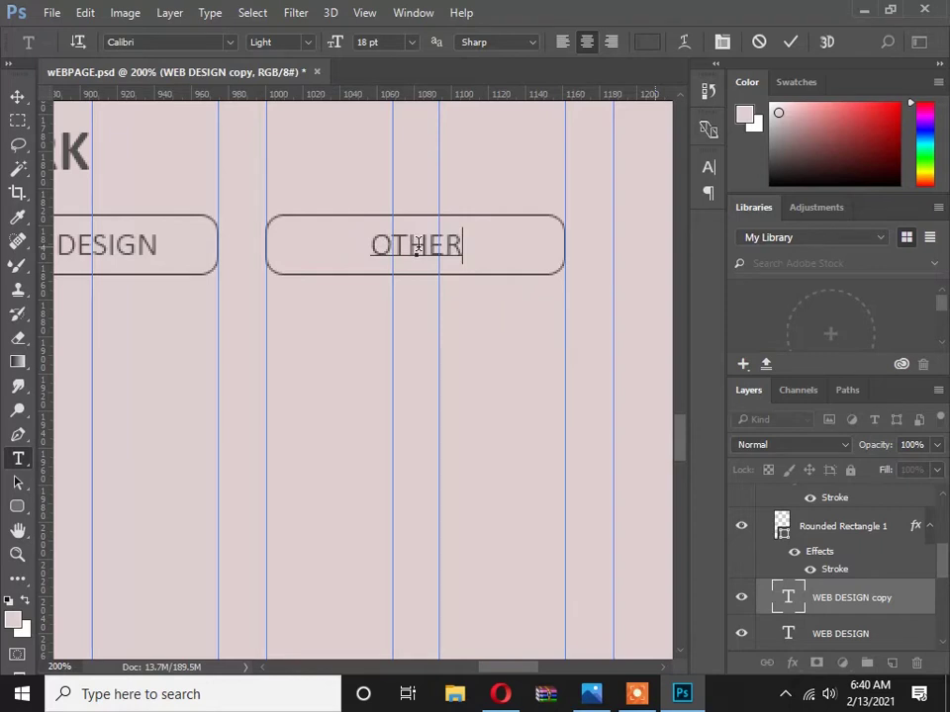
Commit the "OTHER" label text and hide the guides over the page.
click(18, 96)
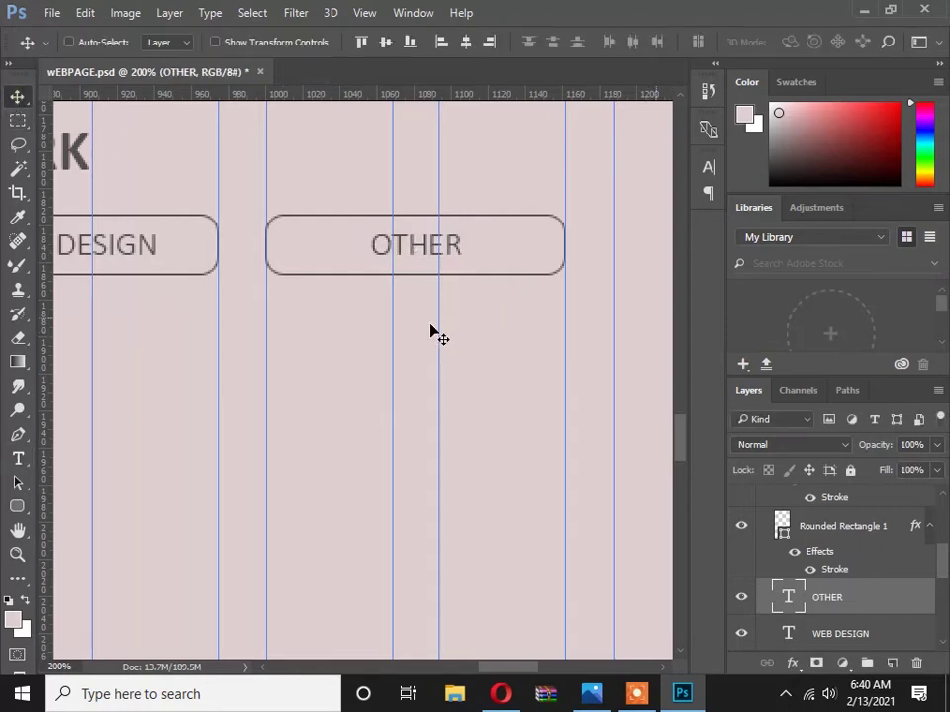
scroll(360, 278, down, 3)
scroll(318, 417, up, 3)
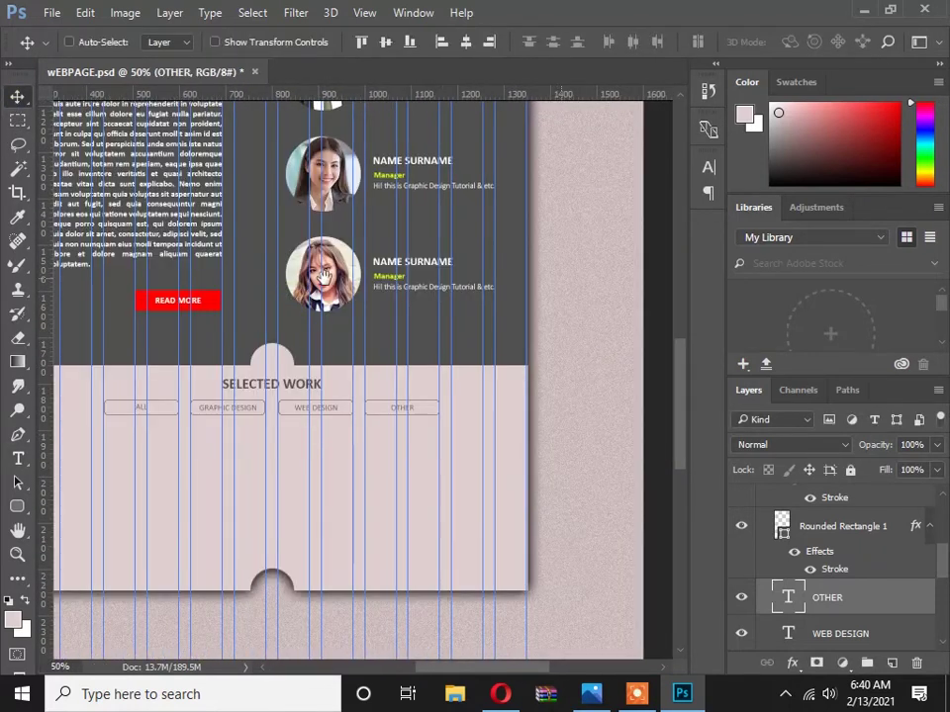
scroll(322, 278, up, 10)
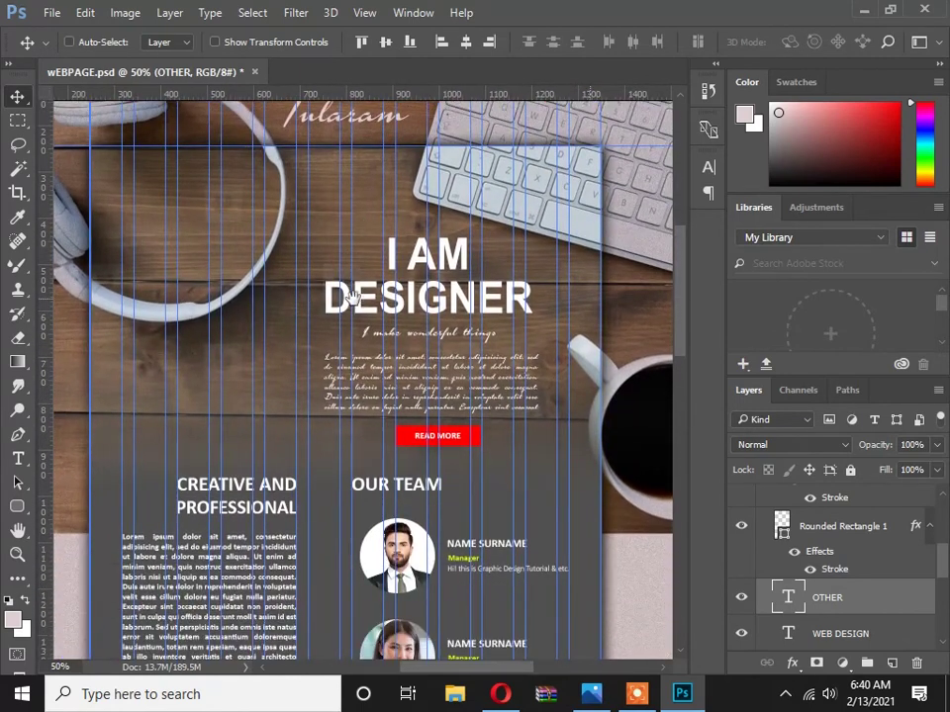
scroll(353, 299, down, 1)
scroll(346, 297, down, 2)
key(ctrl+semicolon)
Review the page without guides and compare its Selected Work section with the reference image.
drag(326, 301, 339, 435)
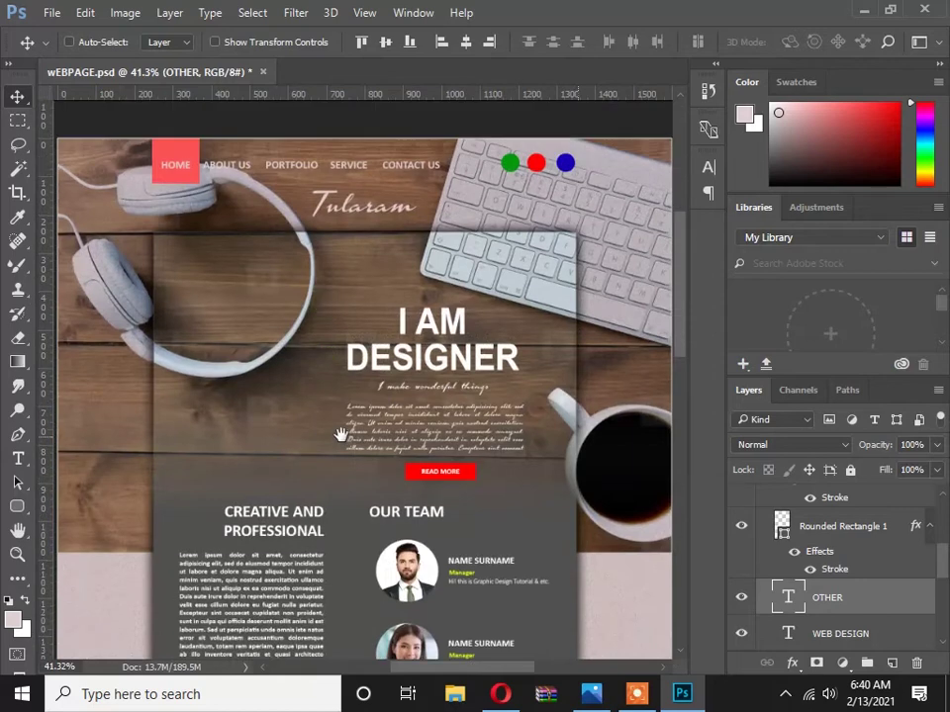
scroll(341, 416, down, 6)
scroll(337, 343, up, 1)
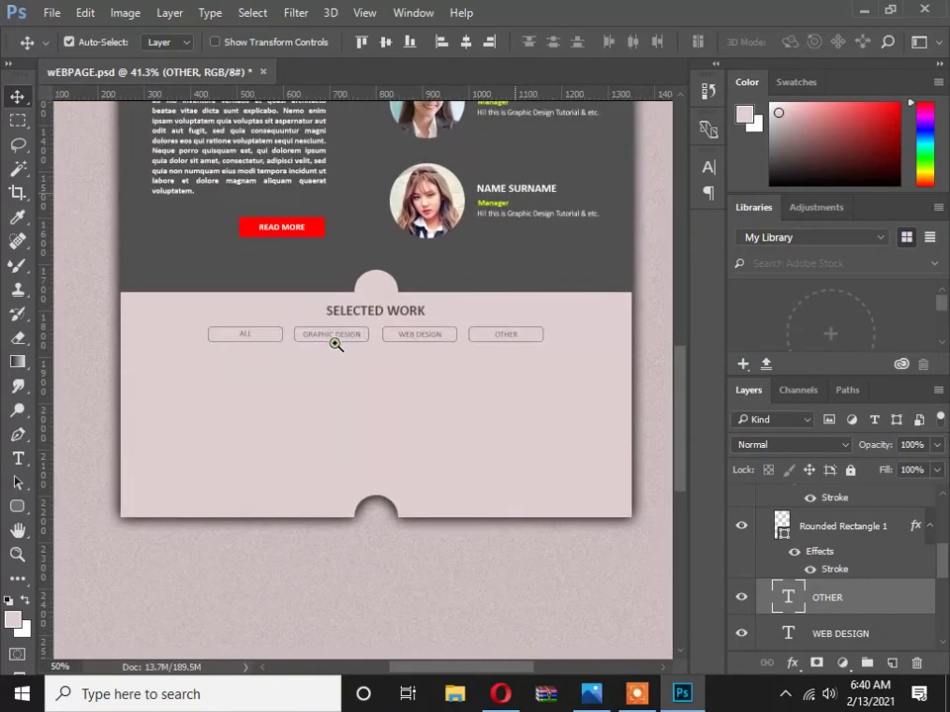
scroll(336, 344, up, 1)
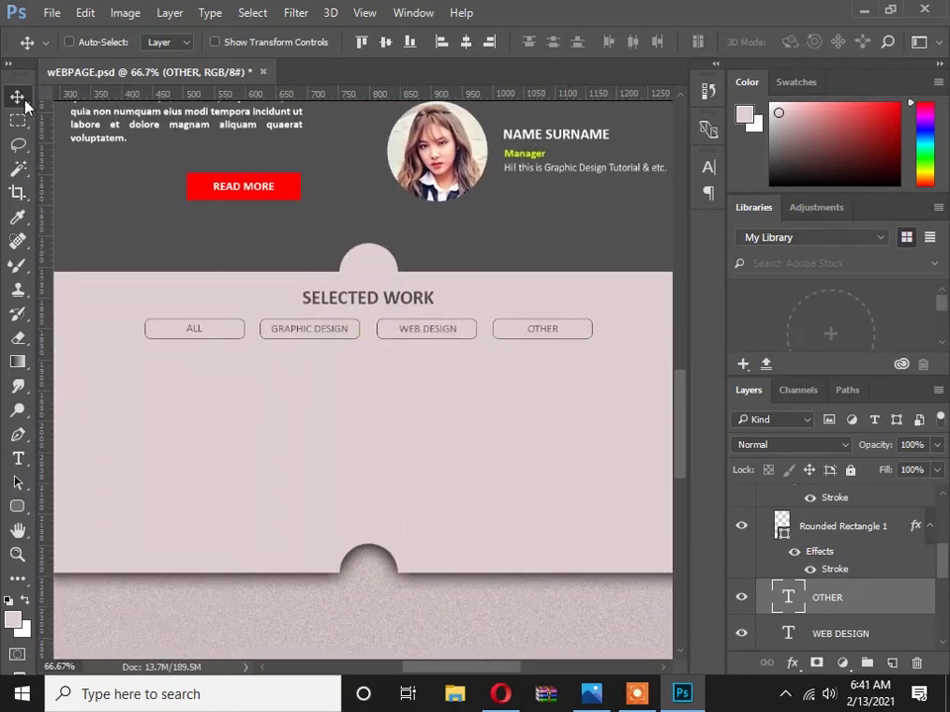
key(alt+Tab)
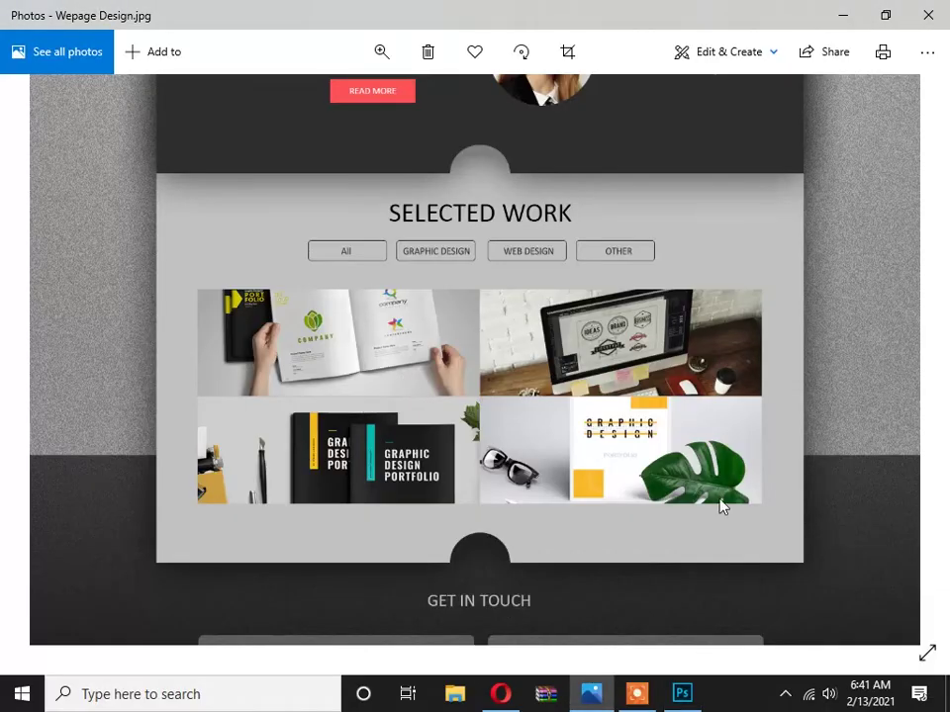
key(alt+Tab)
scroll(316, 387, down, 2)
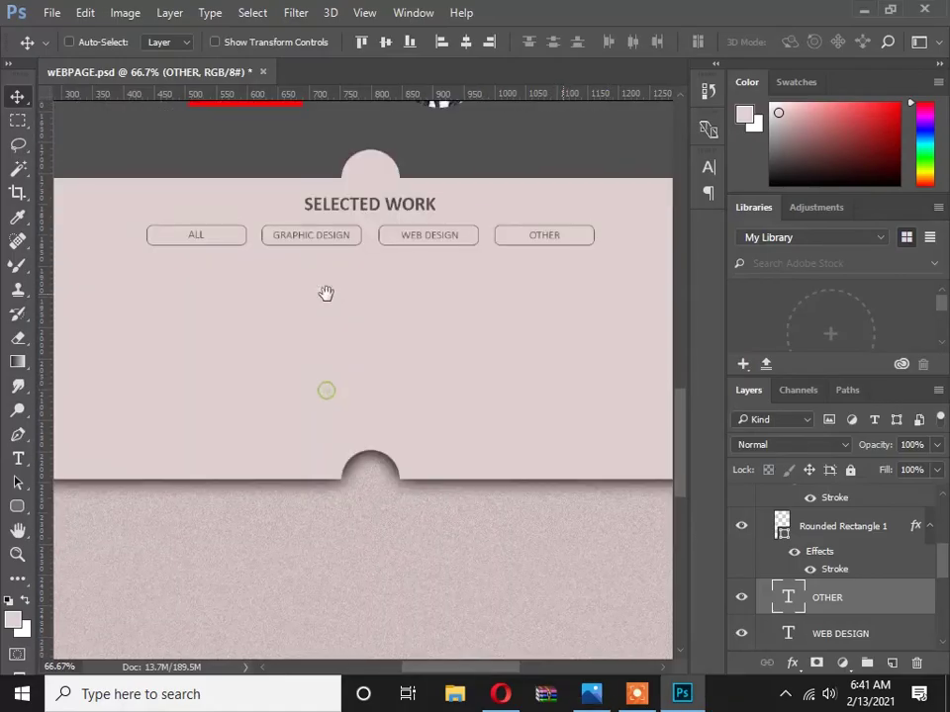
scroll(340, 327, down, 1)
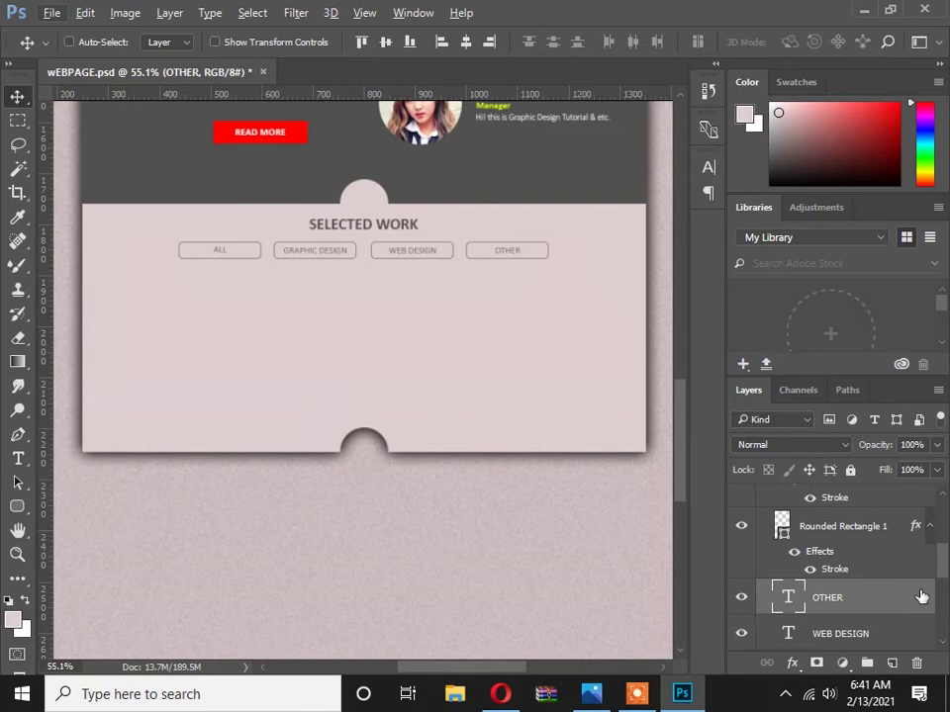
Group all layers from the topmost rounded-rectangle button down to the SELECTED WORK heading.
scroll(883, 596, up, 5)
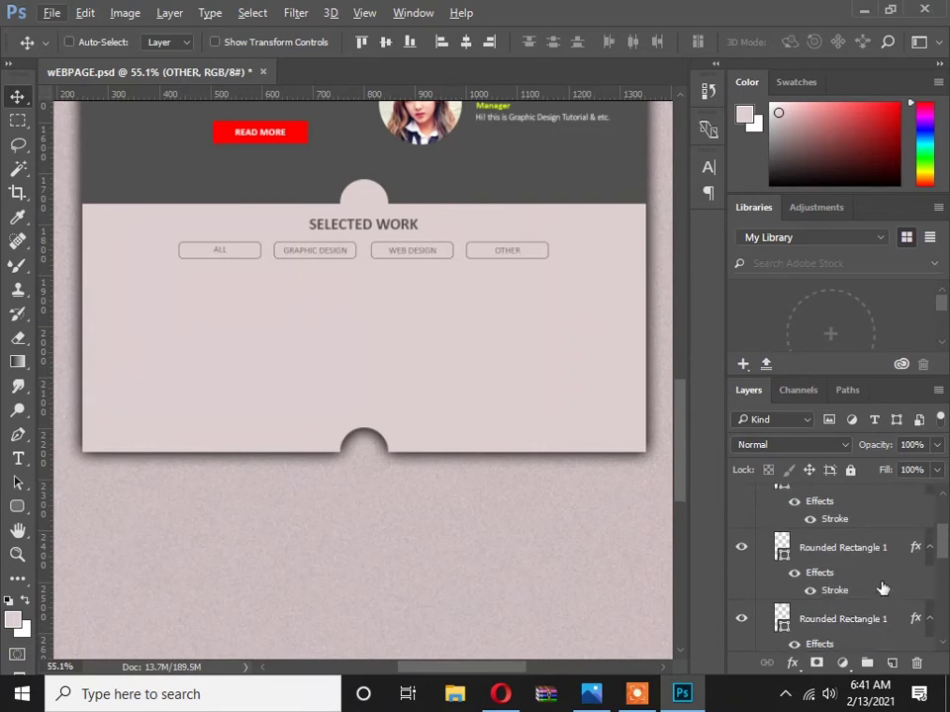
click(841, 542)
scroll(846, 563, down, 3)
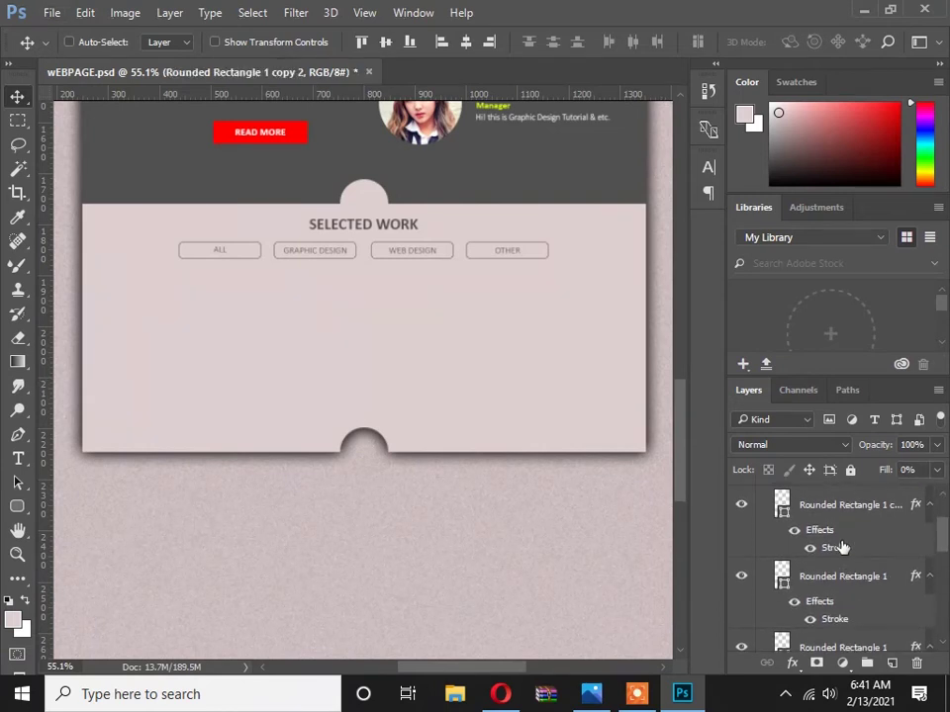
scroll(853, 574, down, 2)
scroll(854, 596, down, 4)
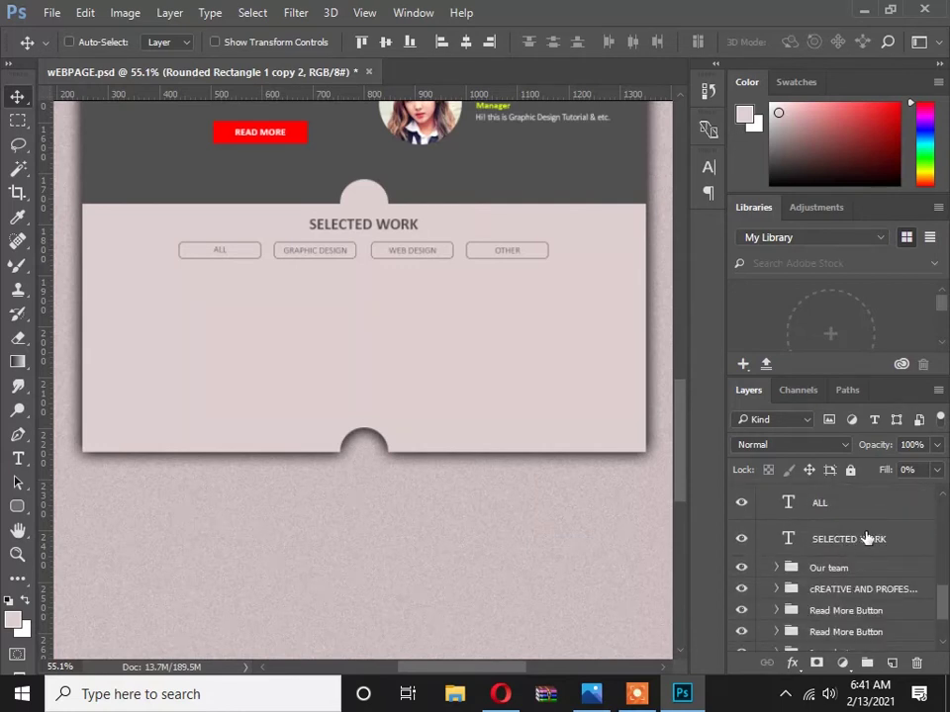
shift+click(866, 538)
key(ctrl+g)
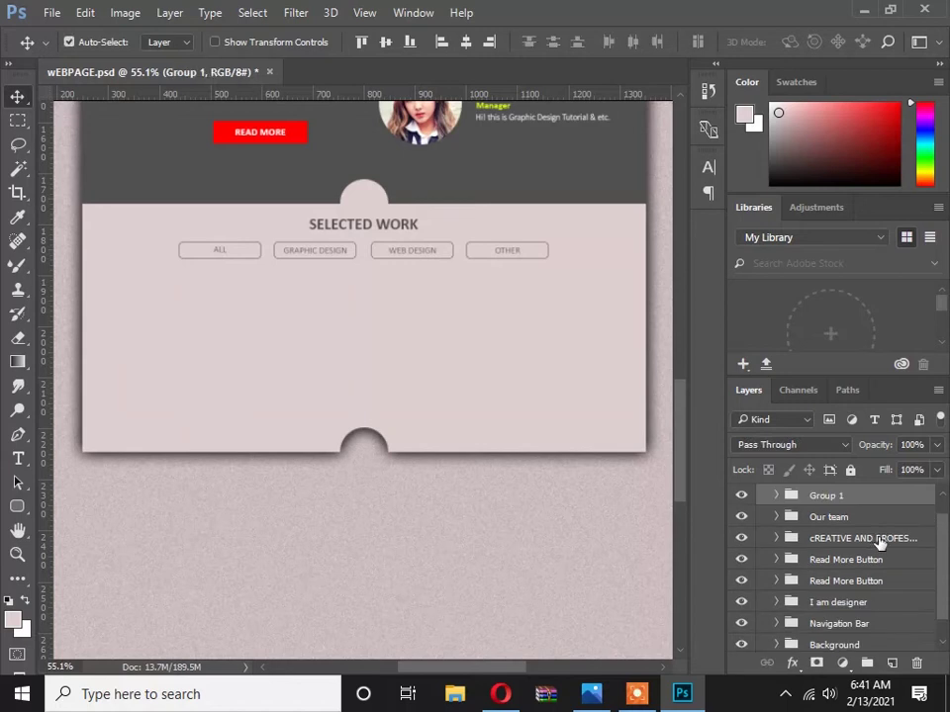
Rename the new layer group to "sEECTED WORK".
scroll(837, 512, up, 1)
double_click(826, 519)
text(sEECTED WORK)
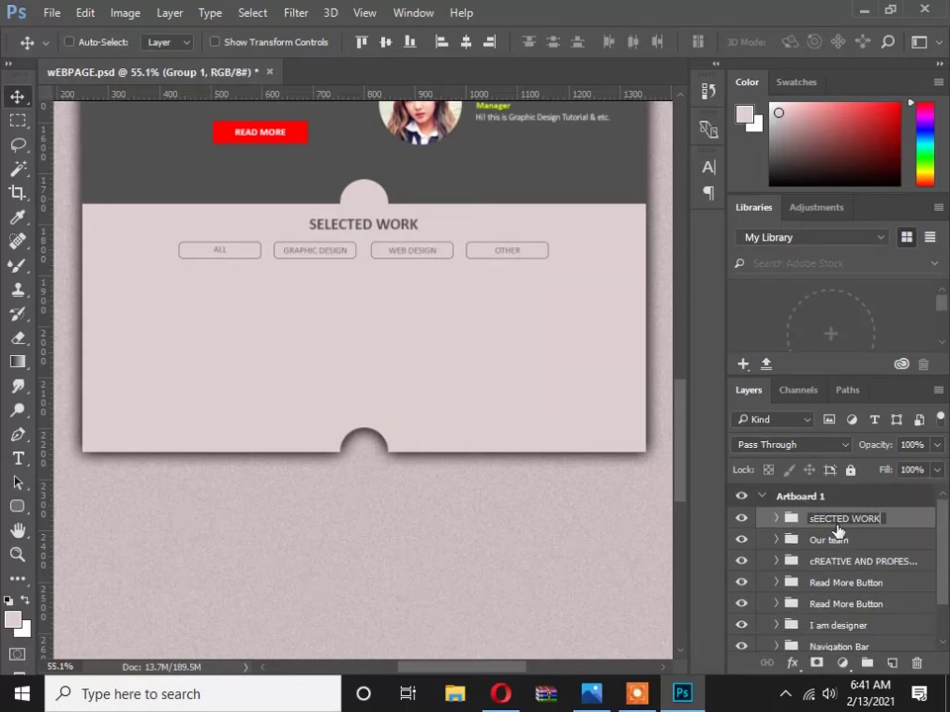
key(Return)
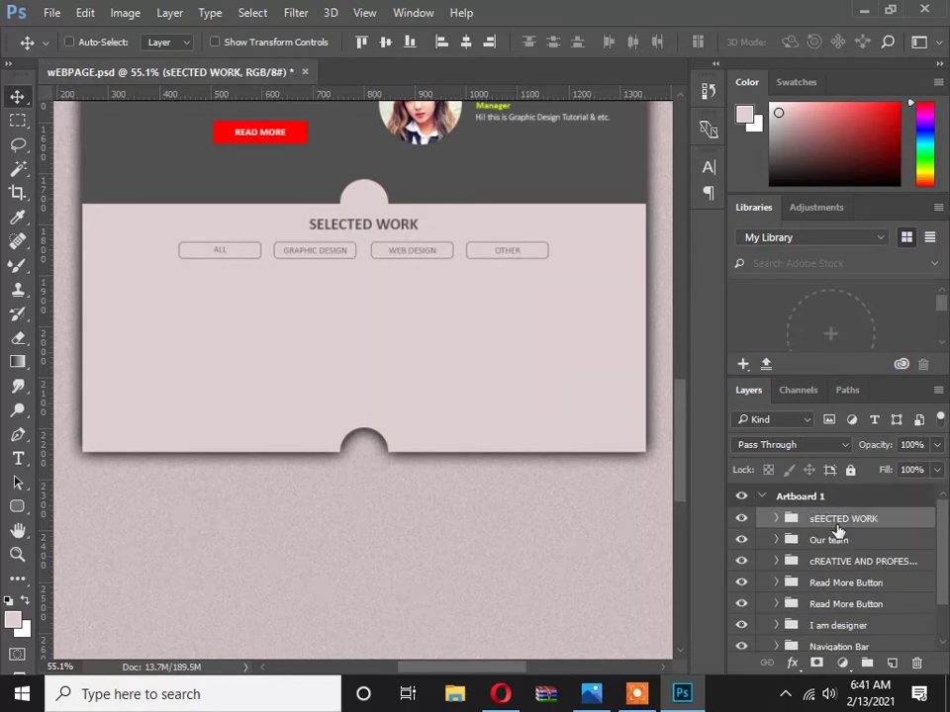
Show the guides and draw a rectangle of about 469 × 137 px on a new layer below the ALL and GRAPHIC DESIGN buttons.
click(892, 664)
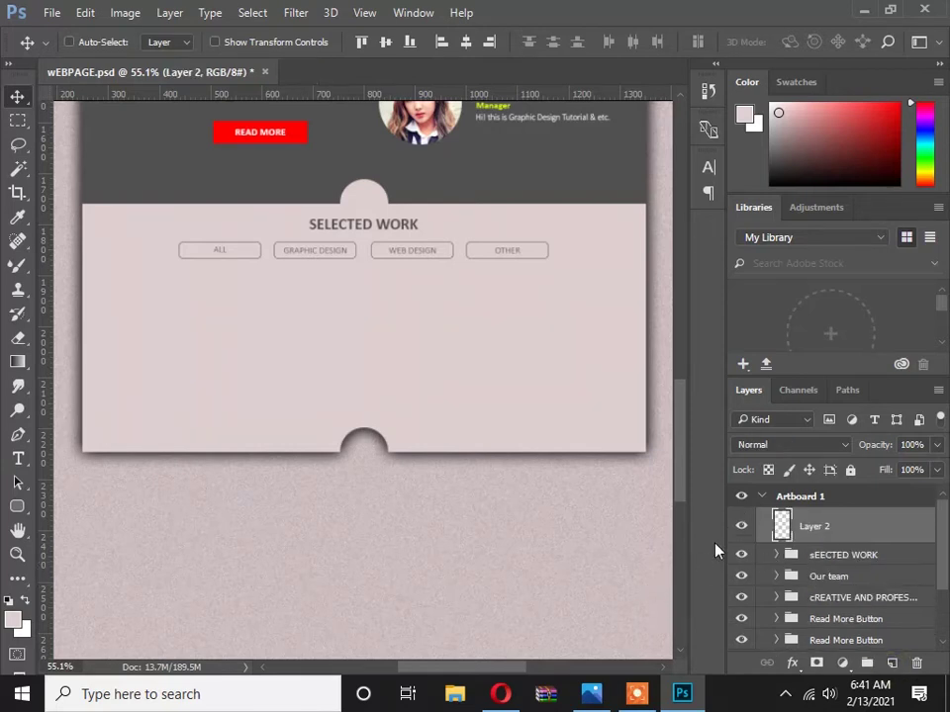
drag(17, 505, 77, 513)
click(77, 512)
key(ctrl+semicolon)
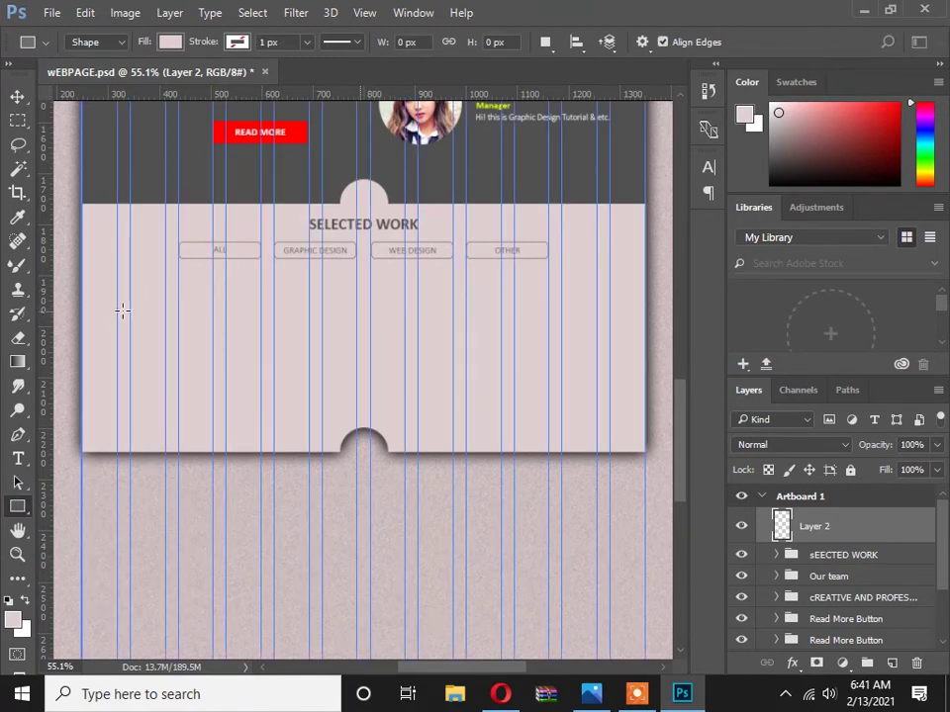
drag(118, 297, 352, 365)
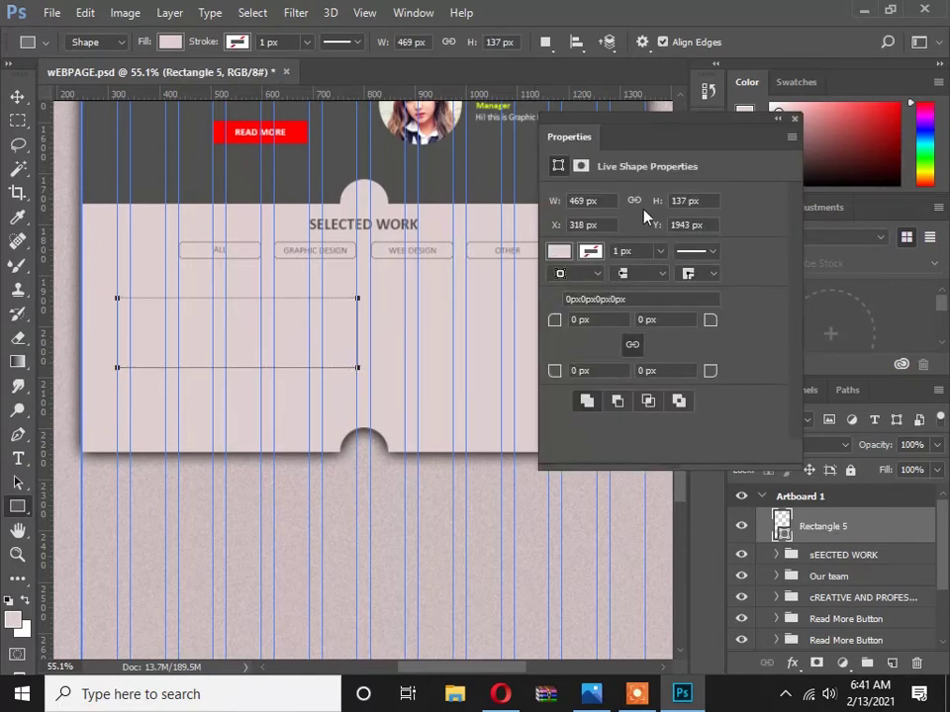
click(793, 120)
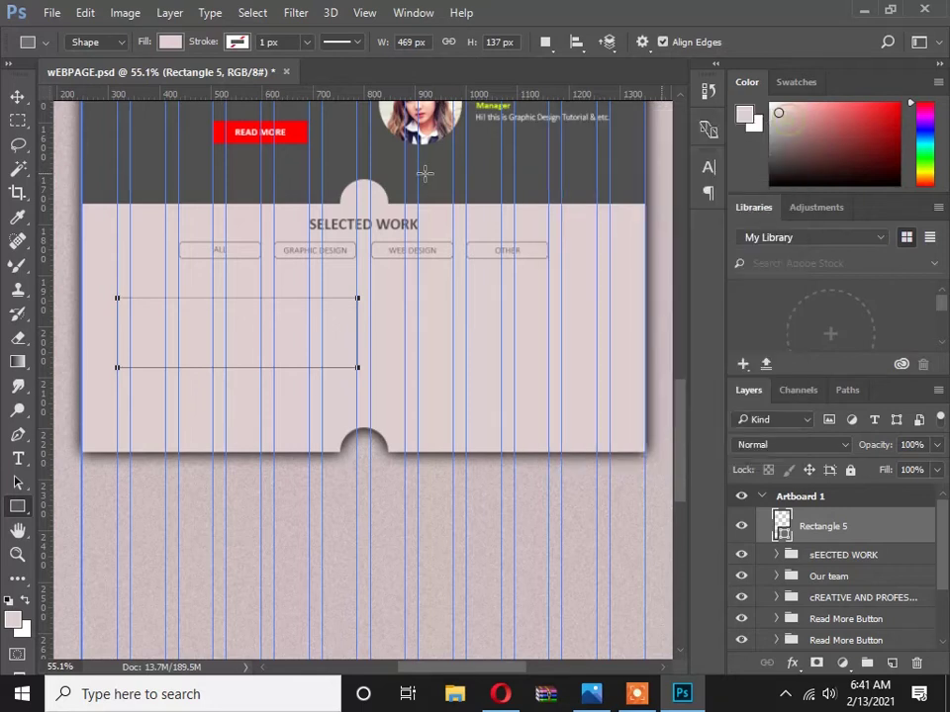
Change the new rectangle's fill color to white.
click(17, 96)
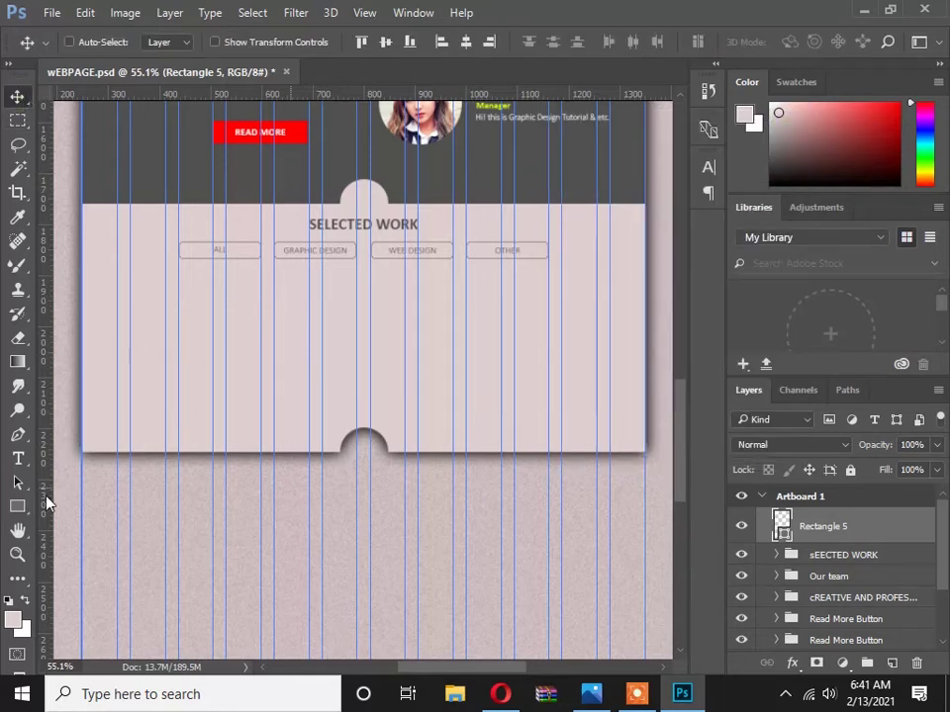
click(16, 506)
click(170, 42)
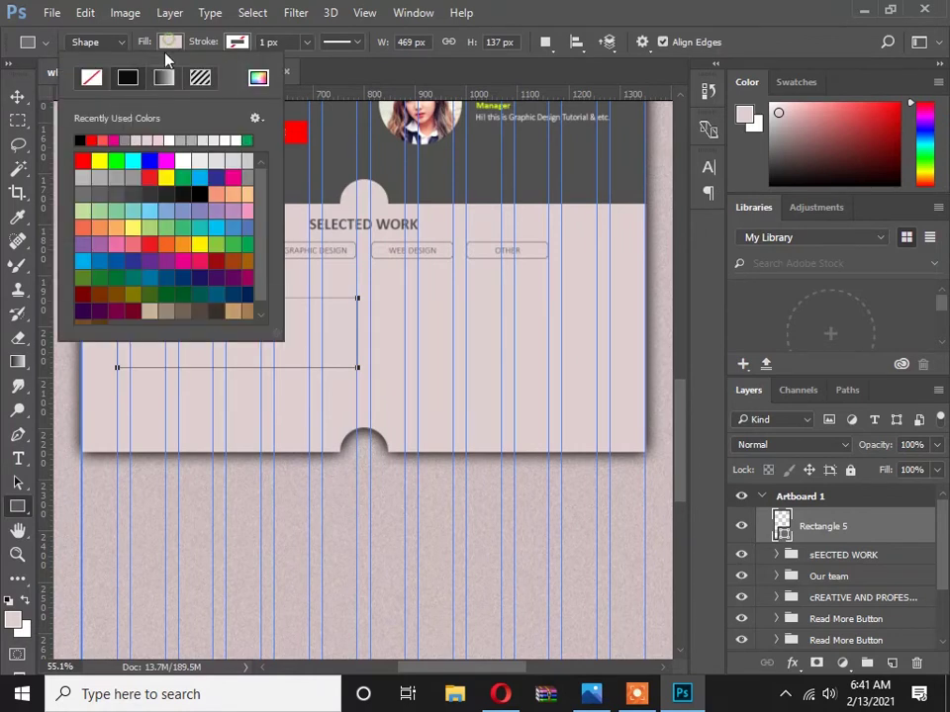
click(174, 139)
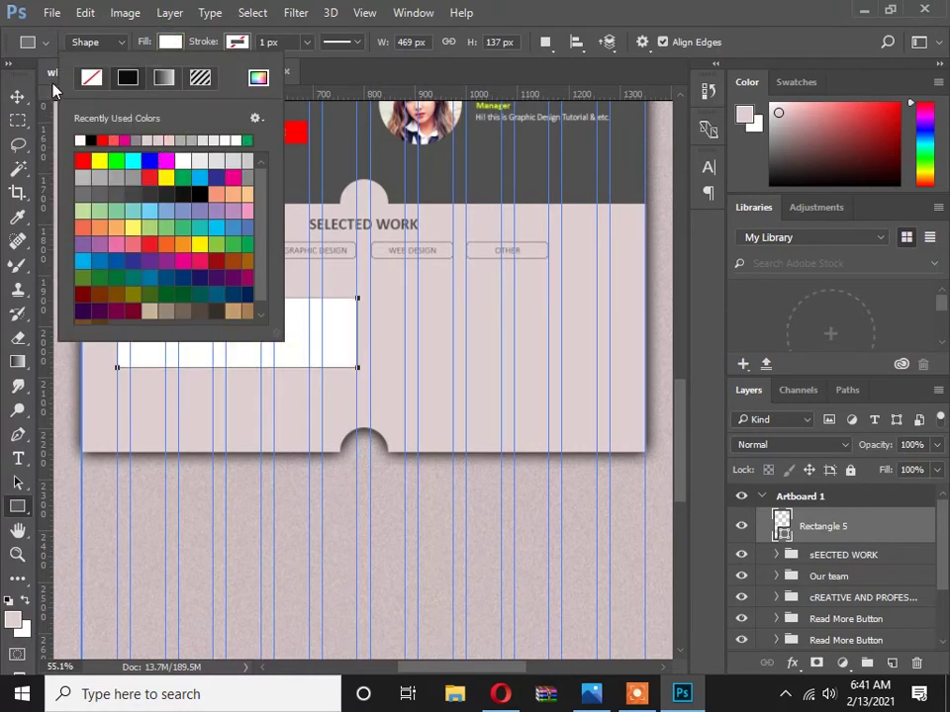
click(17, 96)
click(17, 96)
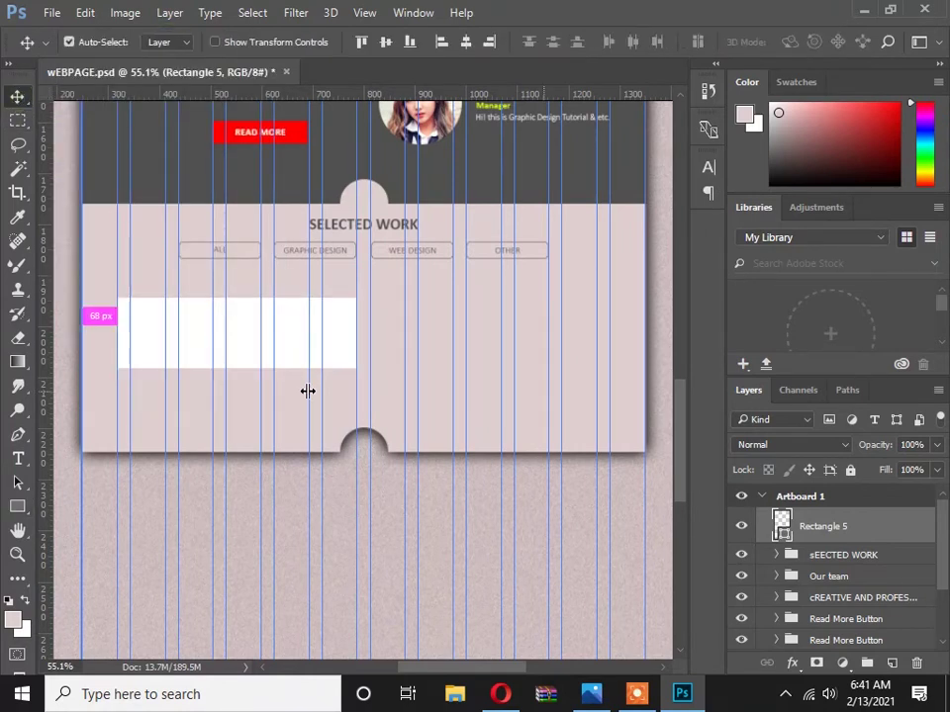
Stretch the white rectangle taller and duplicate it below the WEB DESIGN and OTHER buttons, aligned to the guides.
key(ctrl+t)
drag(234, 368, 262, 378)
key(Return)
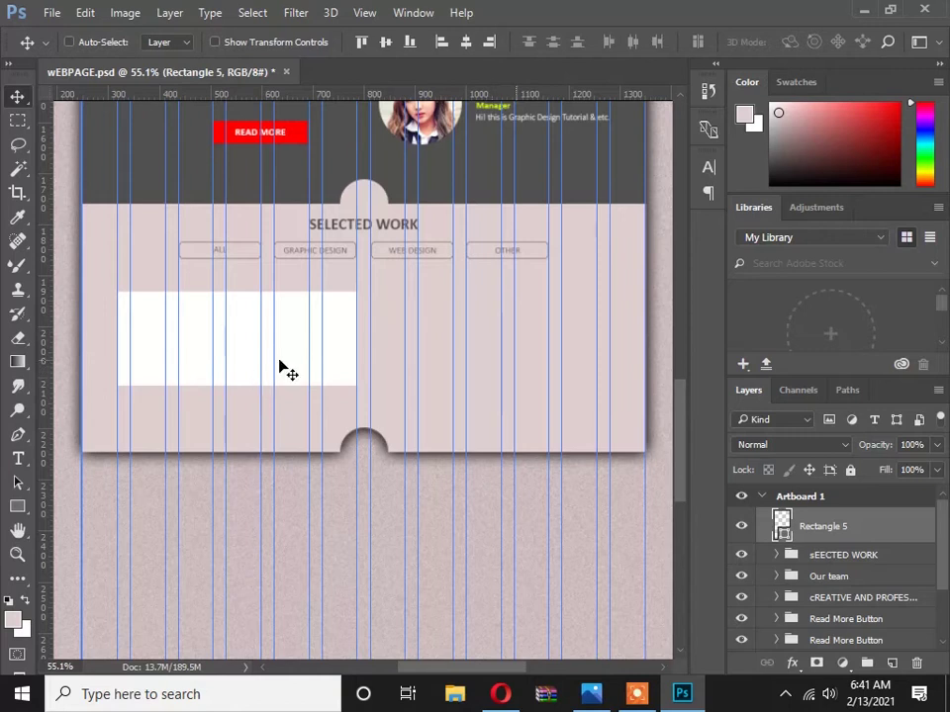
drag(254, 366, 502, 365)
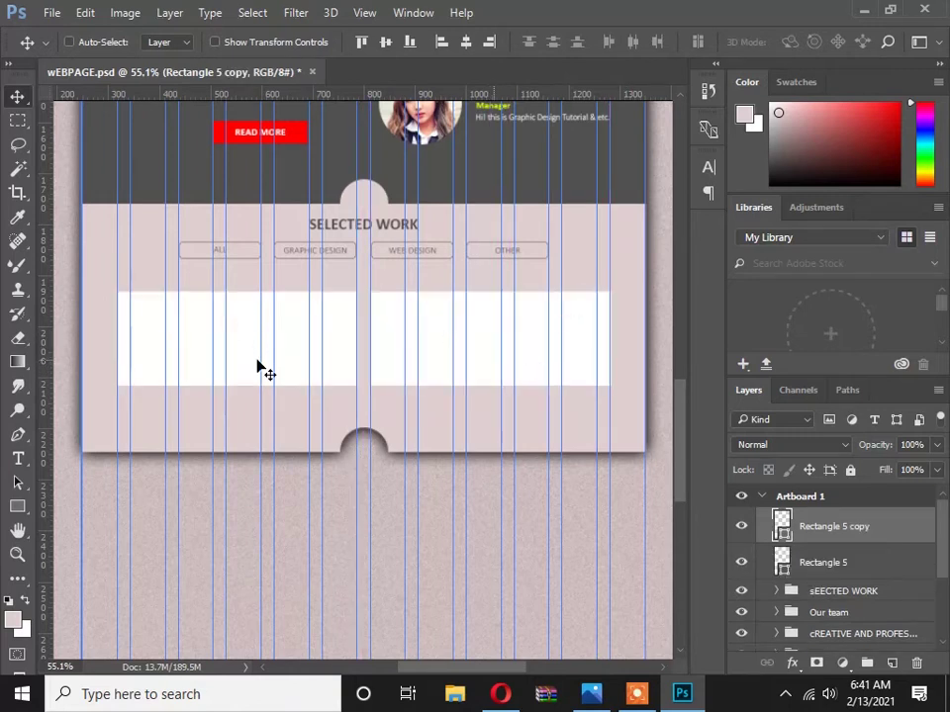
Stretch both white rectangles together to a height of about 211 px and shift them slightly down.
scroll(376, 337, down, 1)
scroll(350, 340, up, 1)
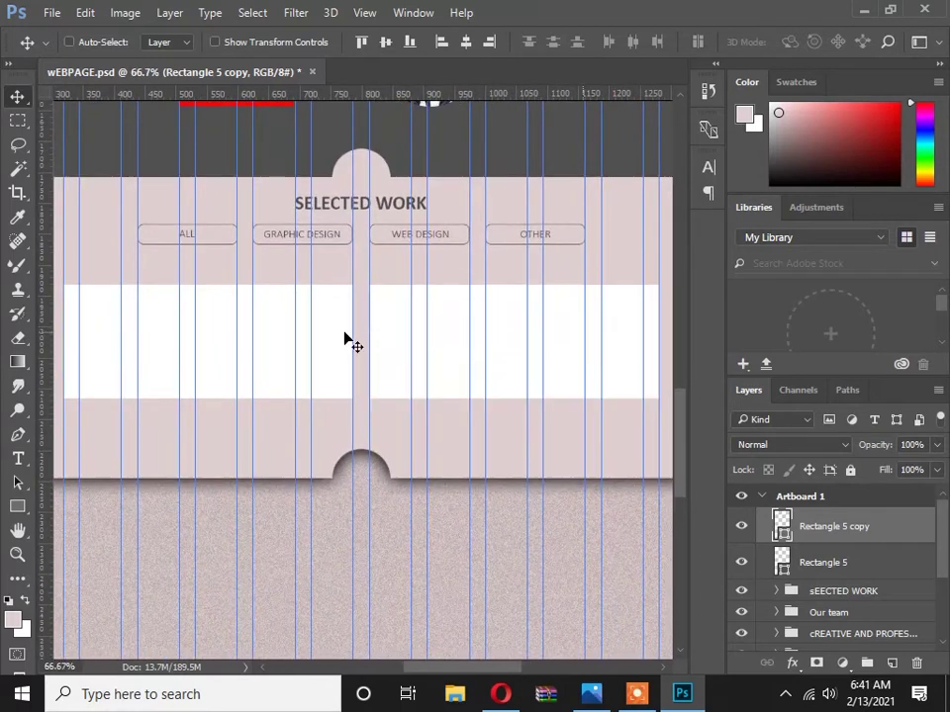
right_click(344, 331)
click(375, 317)
ctrl+click(834, 562)
key(ctrl+t)
drag(365, 285, 365, 275)
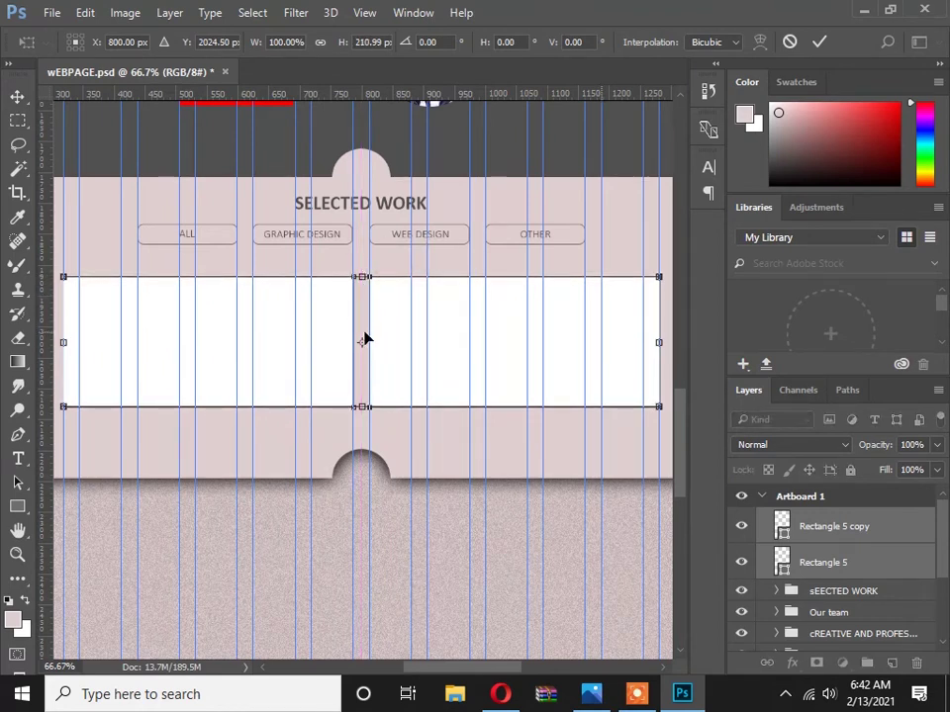
key(Return)
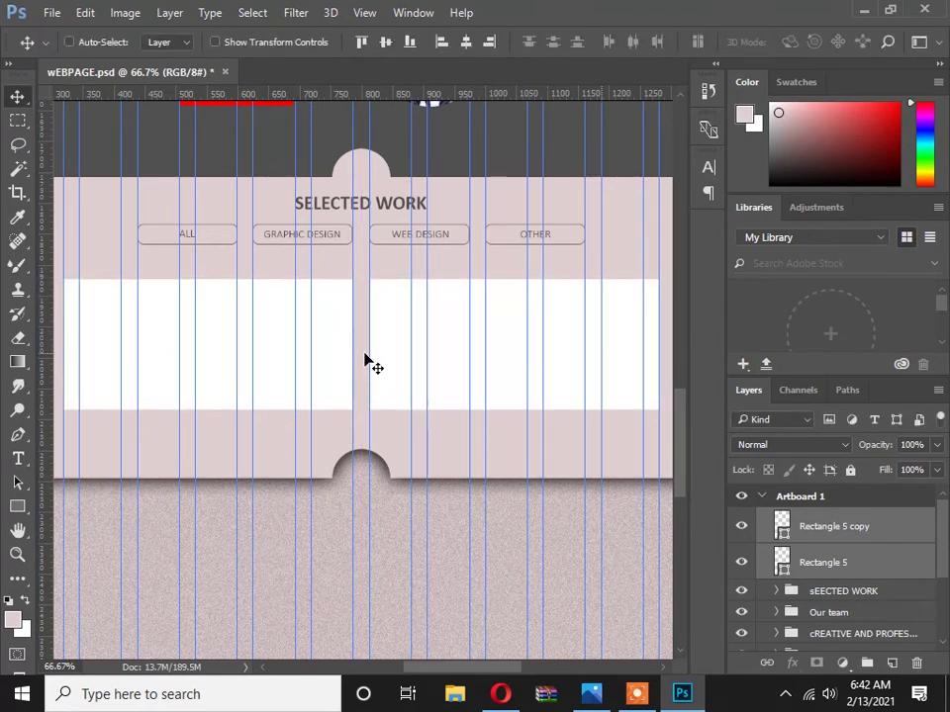
Compare the two white image placeholders with the portfolio picture grid in the reference image.
scroll(336, 365, down, 3)
key(alt+Tab)
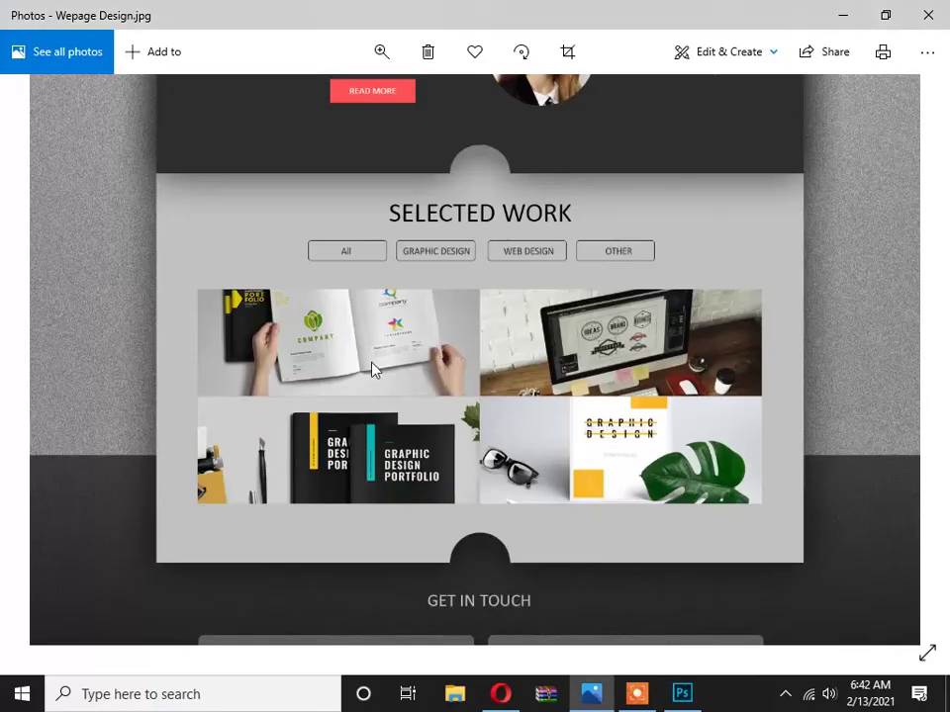
key(alt+Tab)
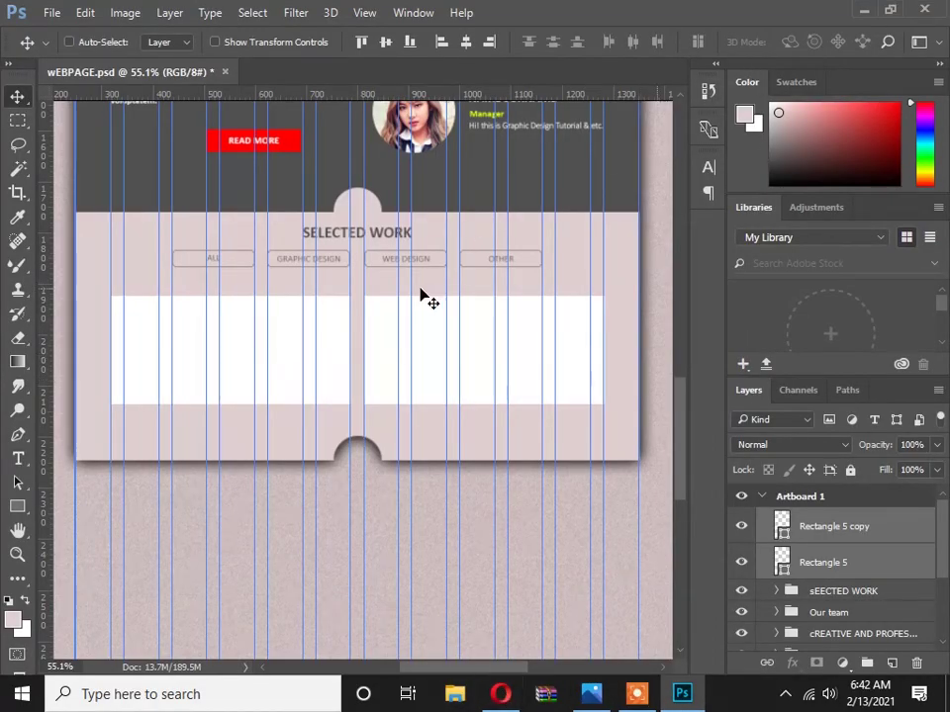
Switch to the Opera browser and reload the image result tab that had failed to load.
key(super+d)
click(499, 696)
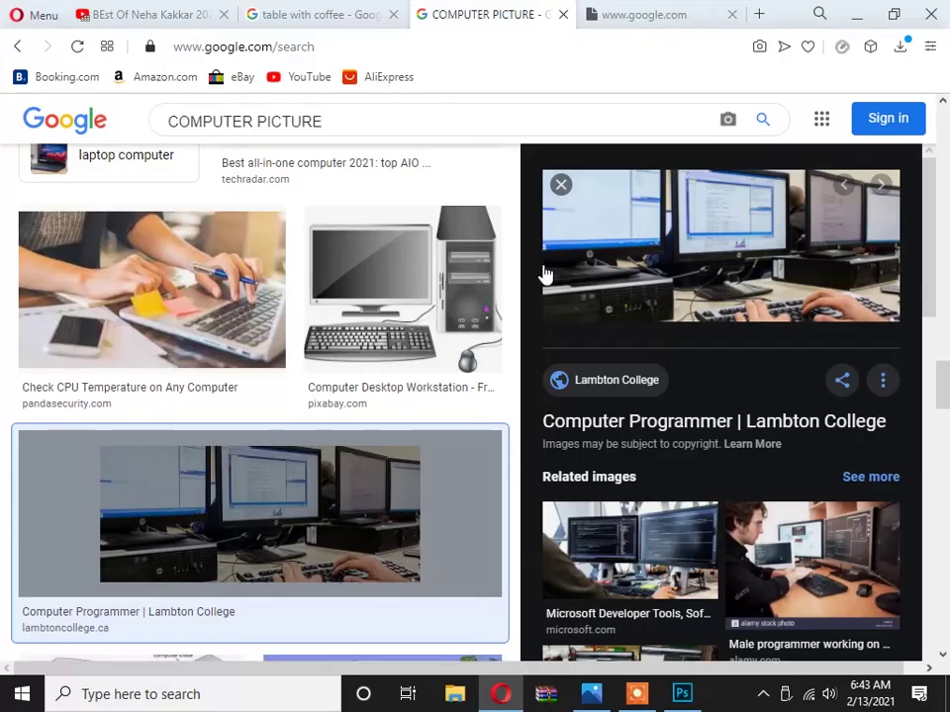
click(609, 14)
click(79, 47)
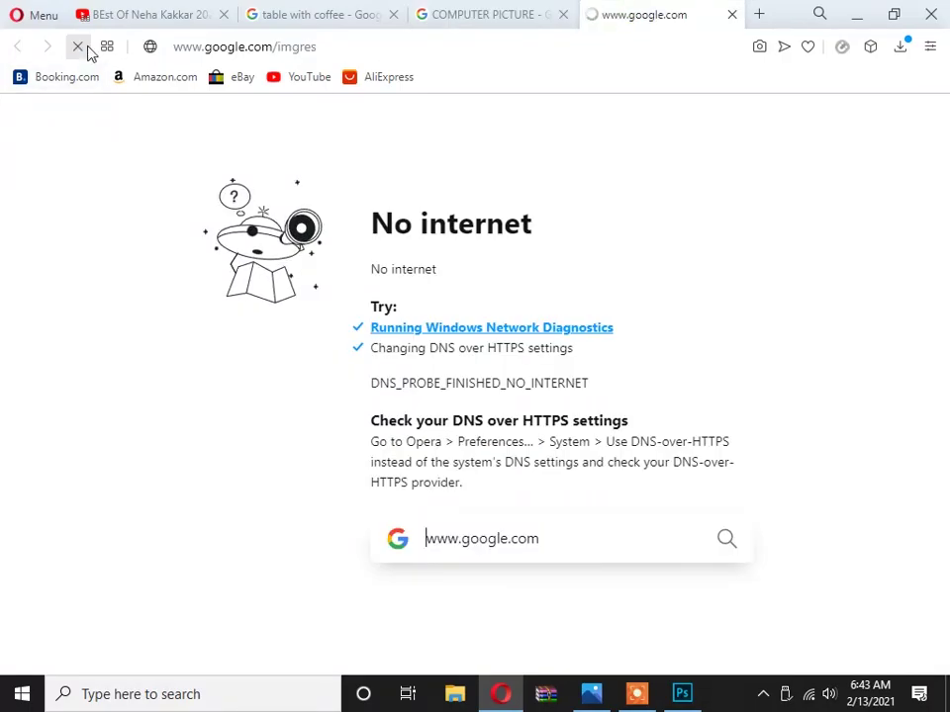
click(447, 26)
click(618, 14)
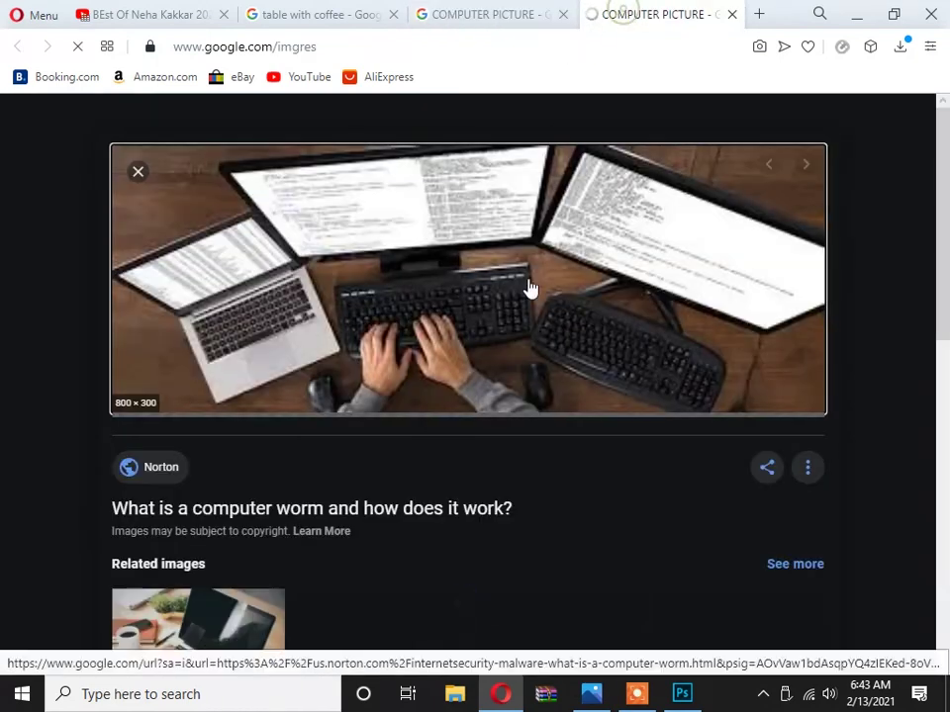
Open the Microsoft developer dual-monitor picture from the COMPUTER PICTURE search's related images and copy it.
click(500, 16)
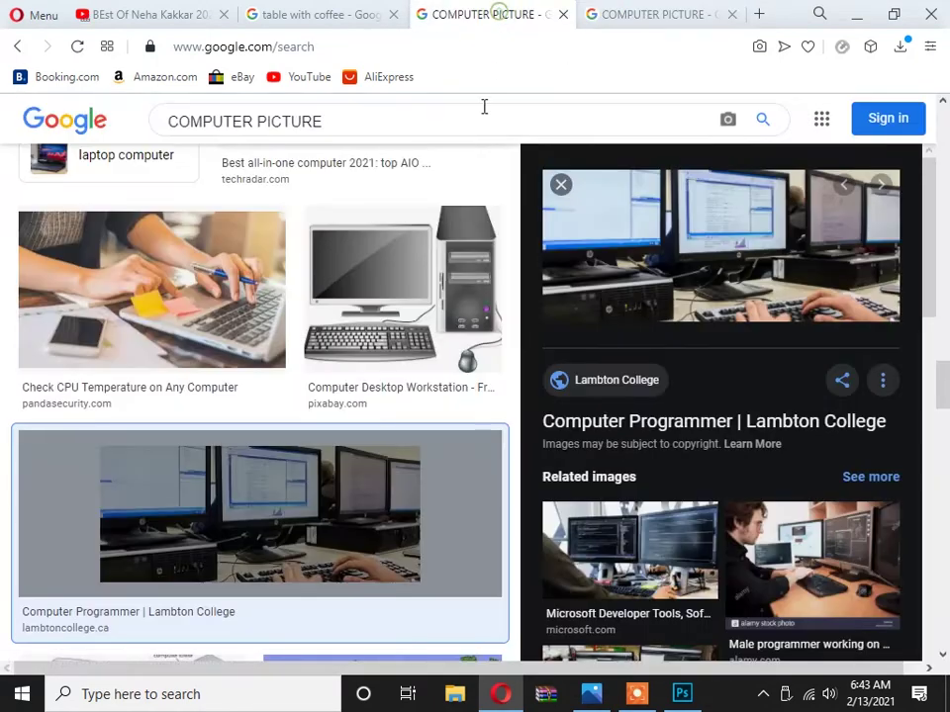
scroll(642, 434, down, 1)
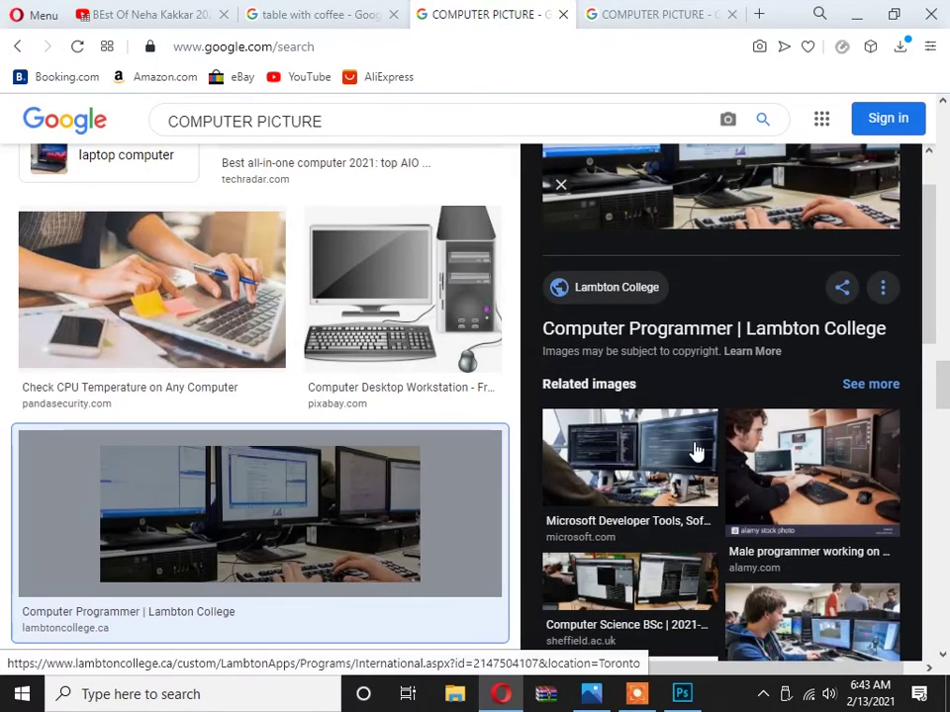
click(695, 445)
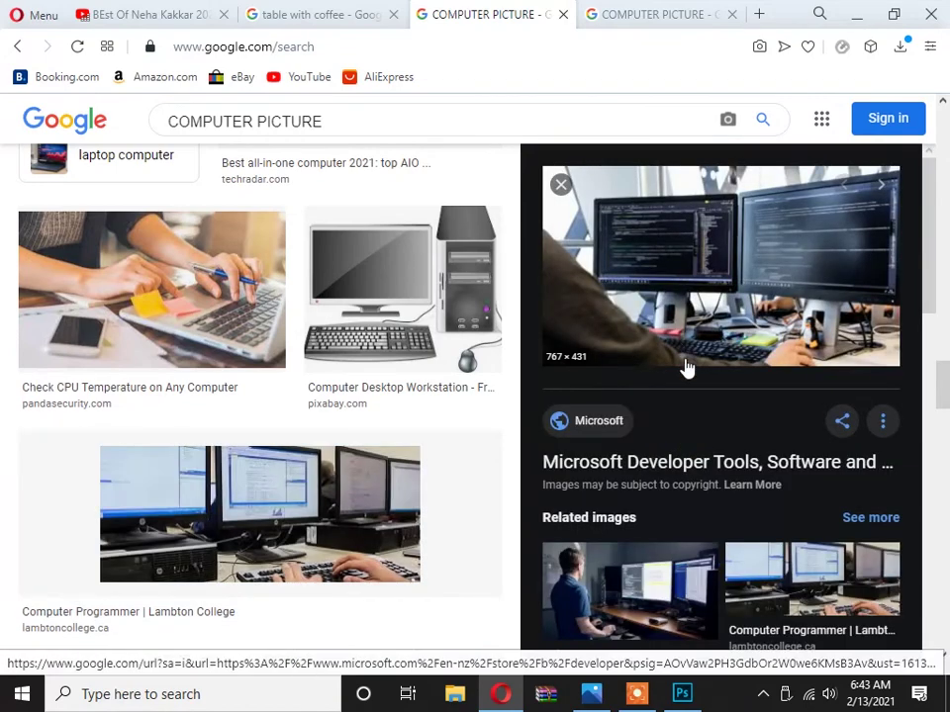
right_click(674, 233)
click(716, 469)
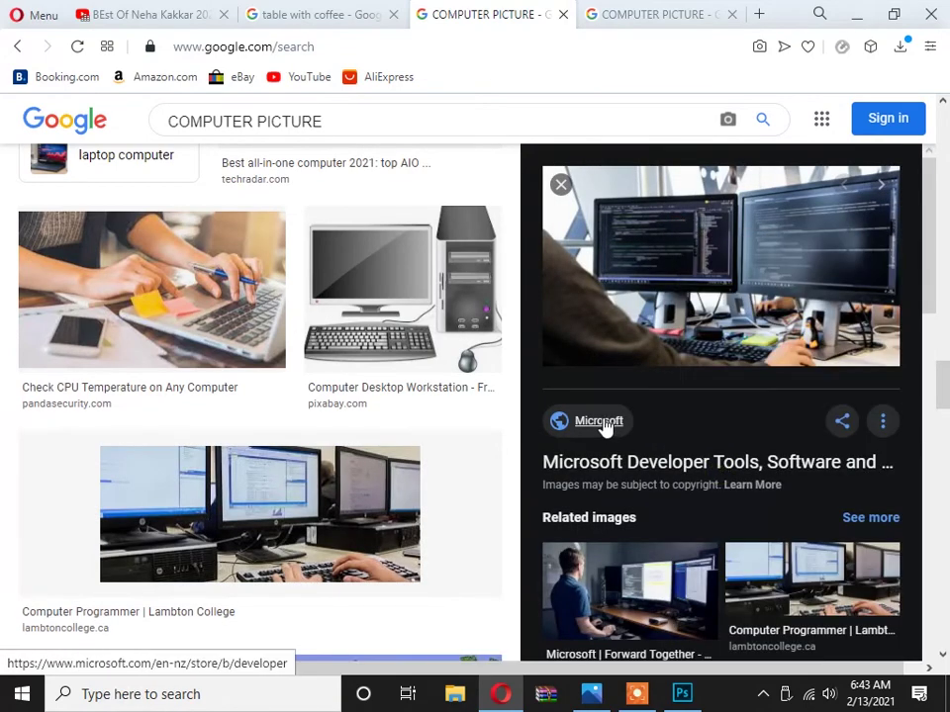
Paste the dual-monitor picture into the Photoshop page, scale it down and place it over the white placeholder below ALL and GRAPHIC DESIGN.
key(alt+Tab)
key(ctrl)
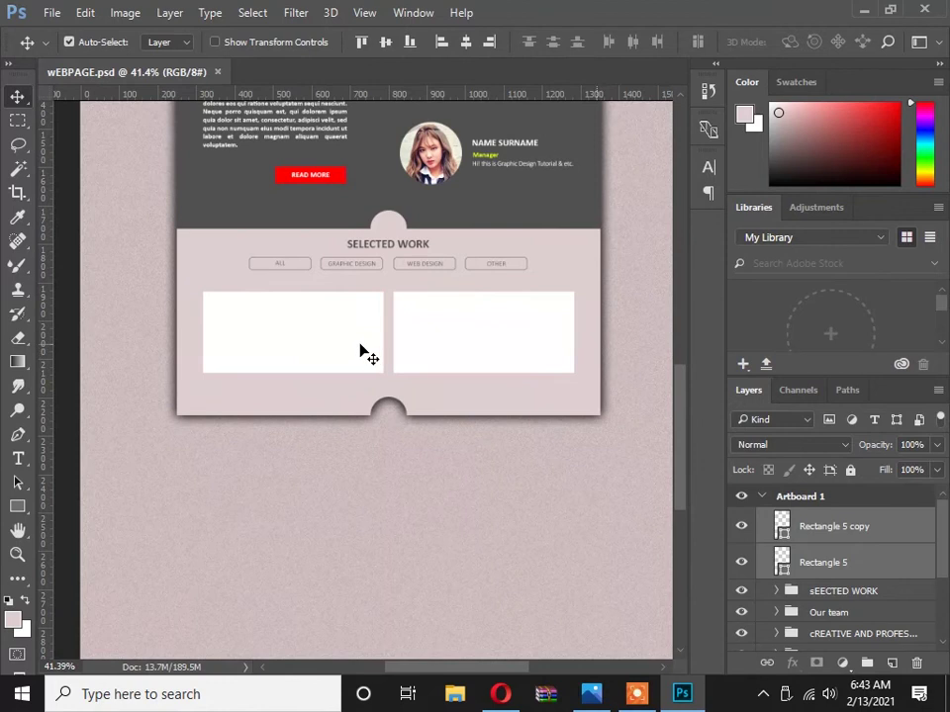
key(ctrl+v)
drag(425, 354, 377, 354)
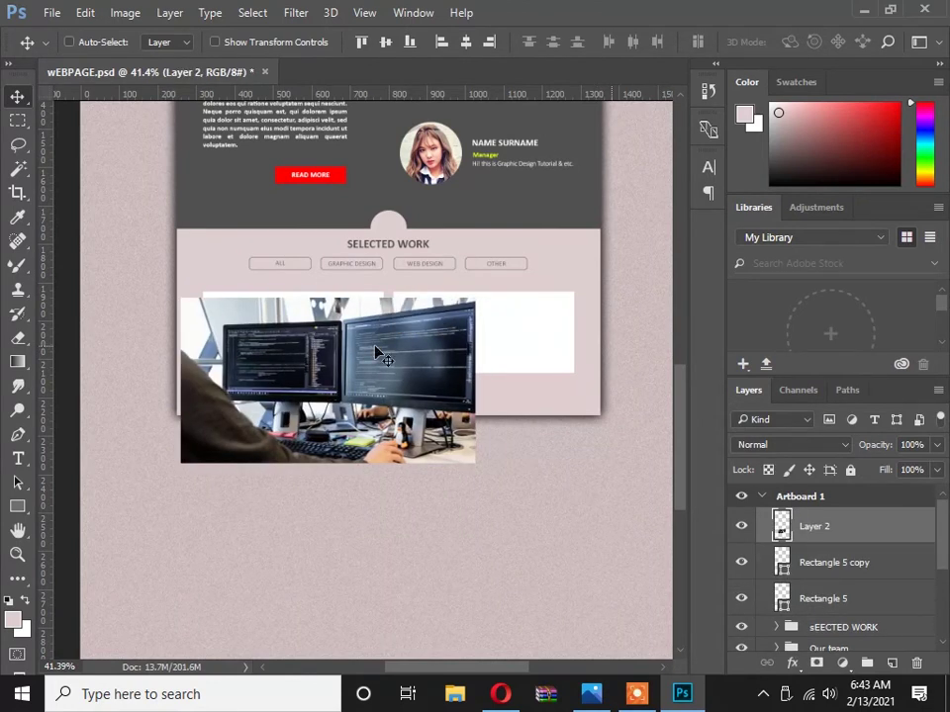
key(ctrl+t)
drag(476, 461, 337, 336)
key(Return)
Identify the picture's placeholder by toggling visibility and move Layer 2 between Rectangle 5 copy and Rectangle 5.
click(740, 561)
click(740, 562)
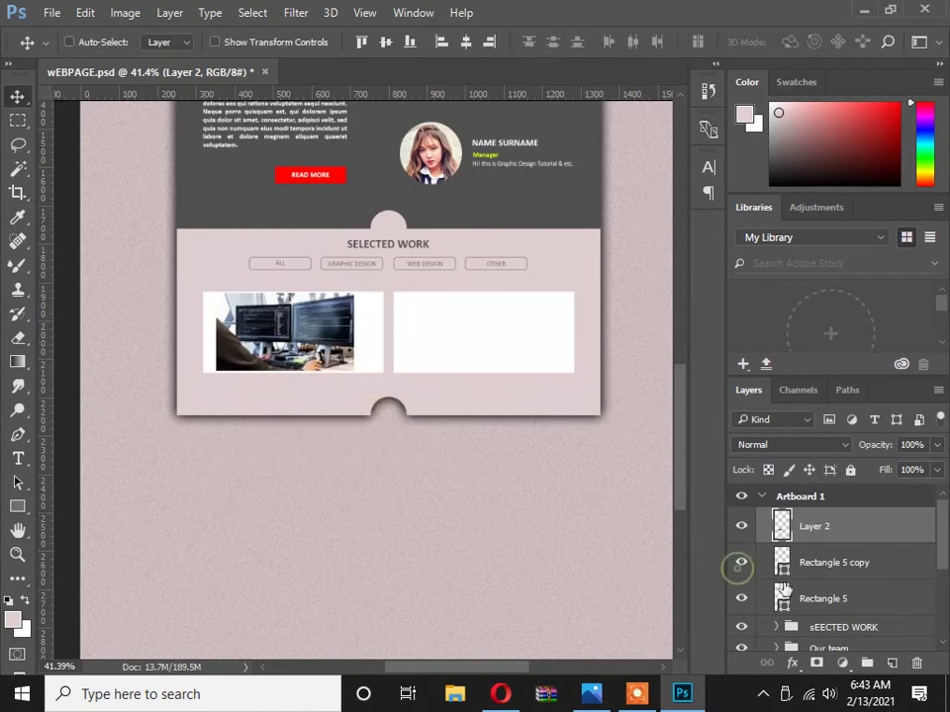
drag(783, 525, 790, 572)
click(740, 598)
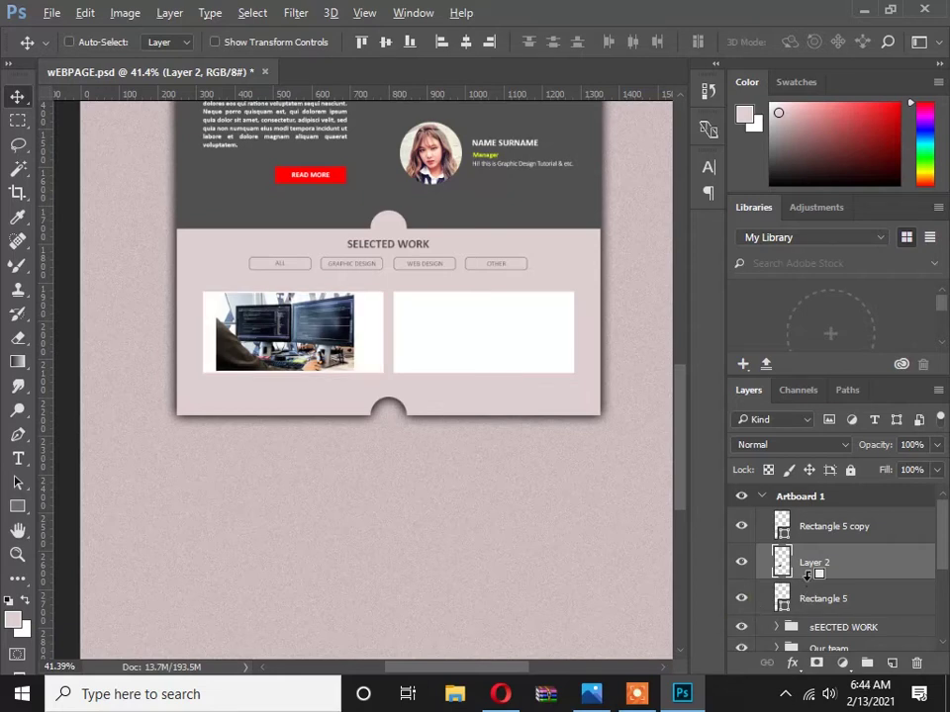
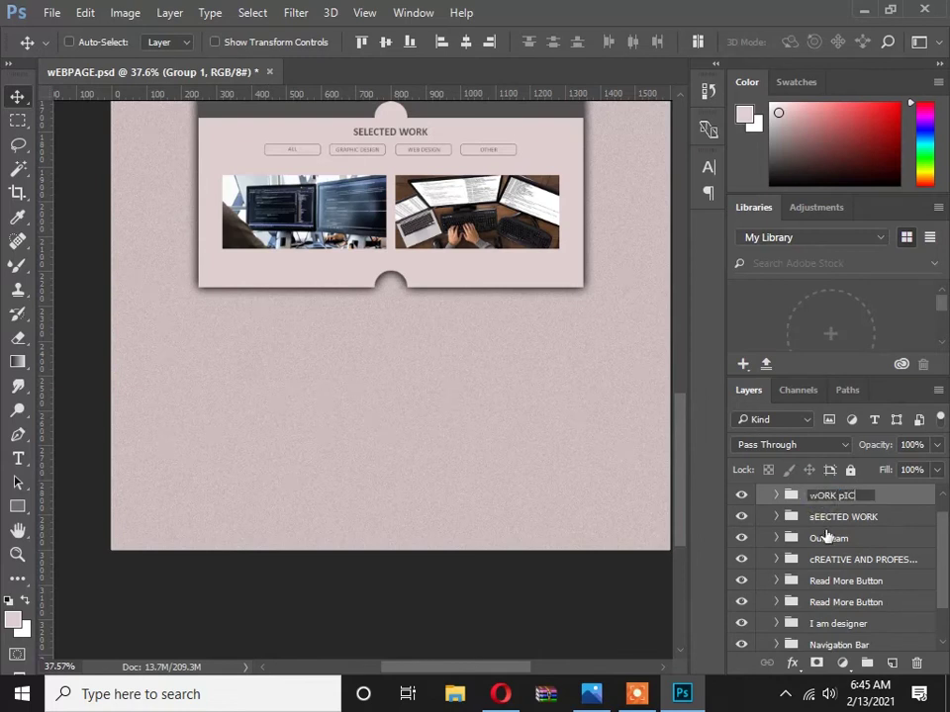
Name the group holding the two work pictures wORK pICTURE.
key(Return)
scroll(392, 407, down, 1)
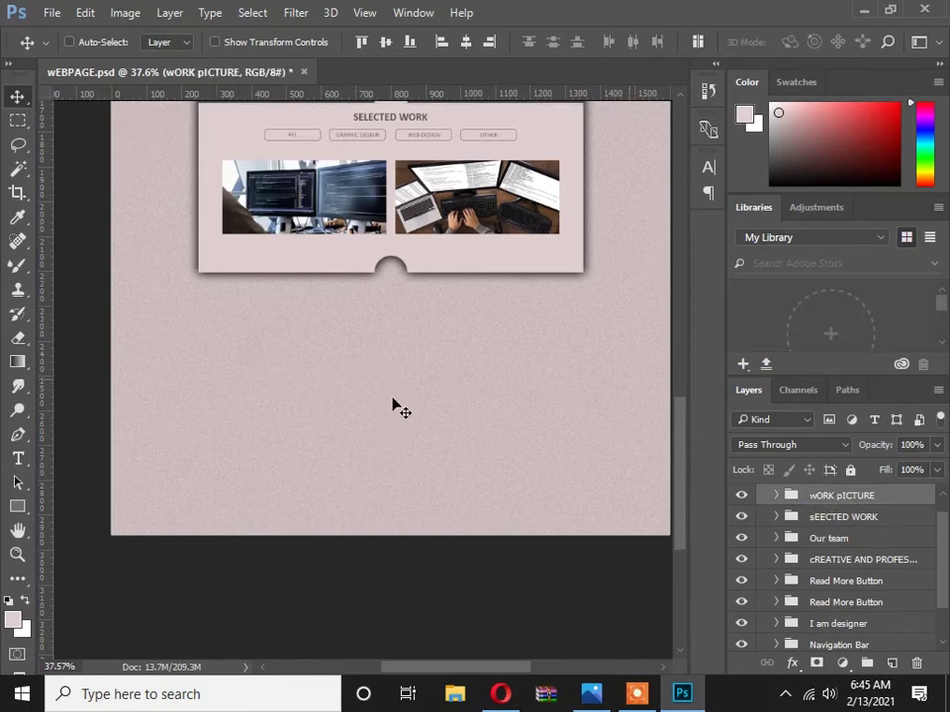
Examine the dark GET IN TOUCH footer in the reference image Wepage Design.jpg in Photos against the page's empty lower area.
scroll(248, 310, down, 1)
key(alt+Tab)
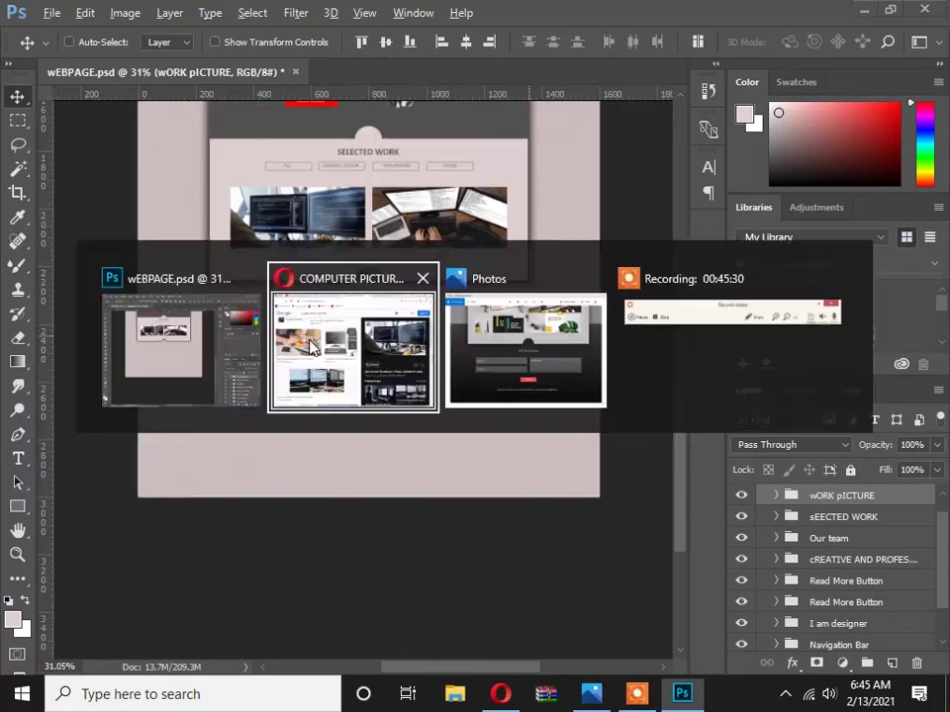
key(alt+Tab)
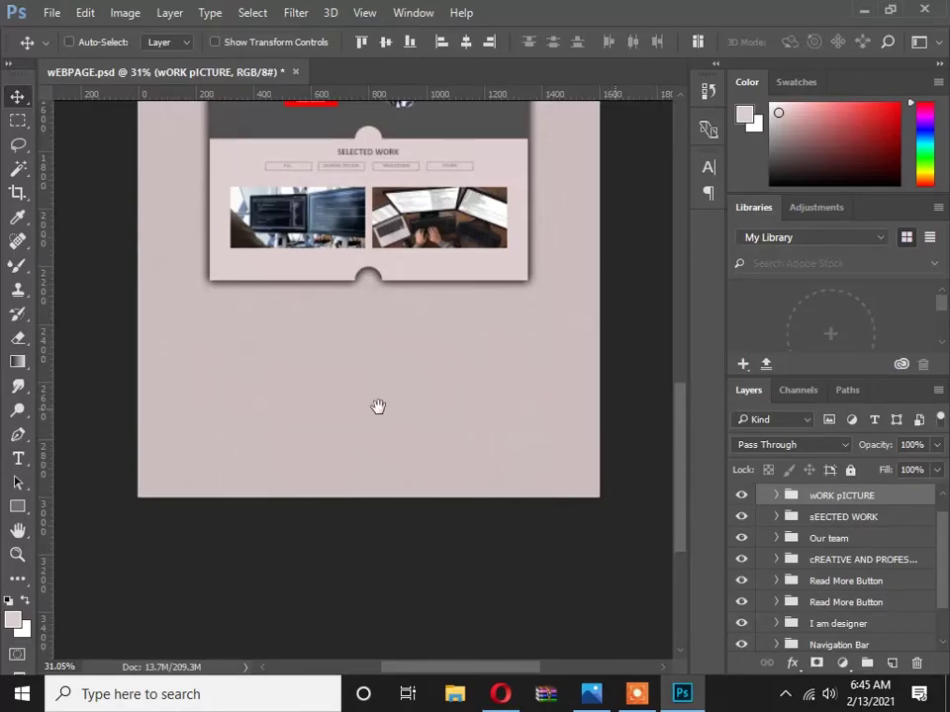
scroll(378, 406, down, 2)
click(588, 694)
scroll(152, 210, up, 1)
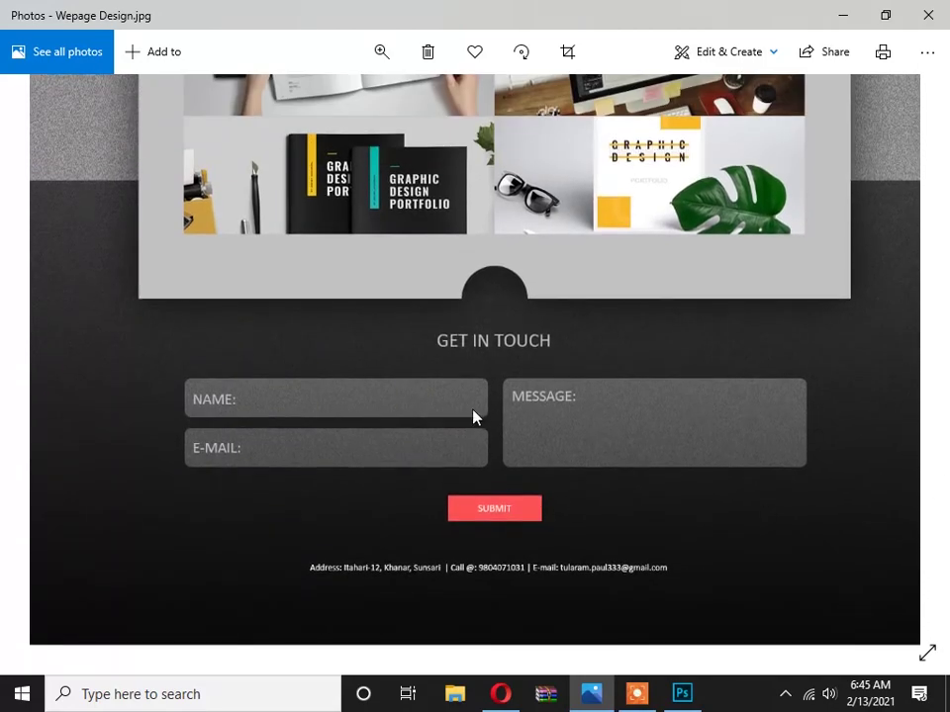
key(alt+Tab)
Expand the Background group, select its Ellipse 1 layer and recheck the dark footer background in the reference image.
scroll(910, 585, down, 1)
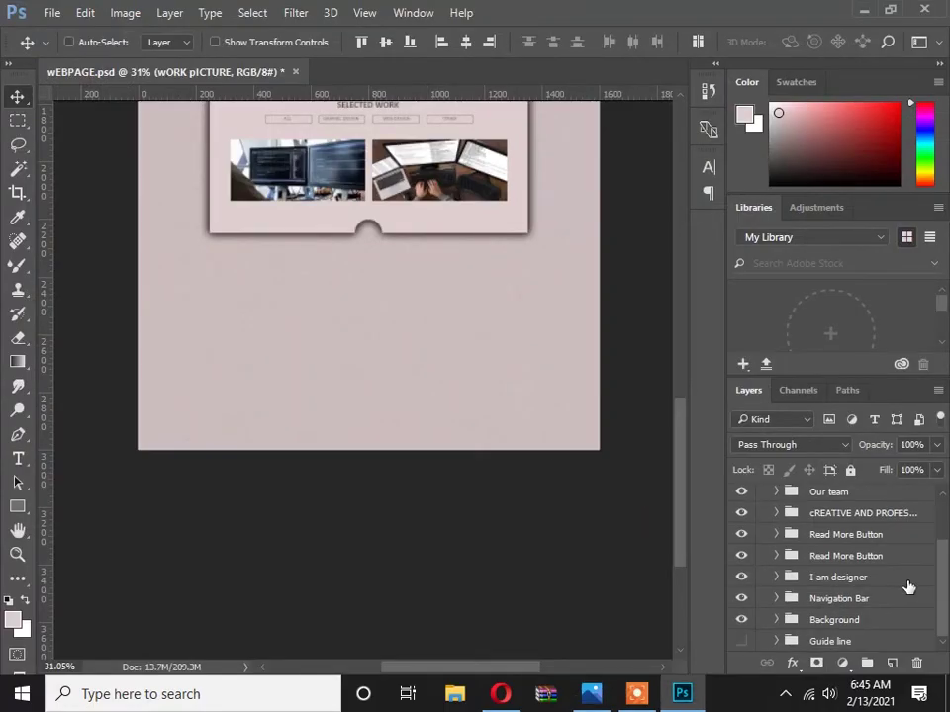
click(776, 620)
scroll(836, 613, down, 2)
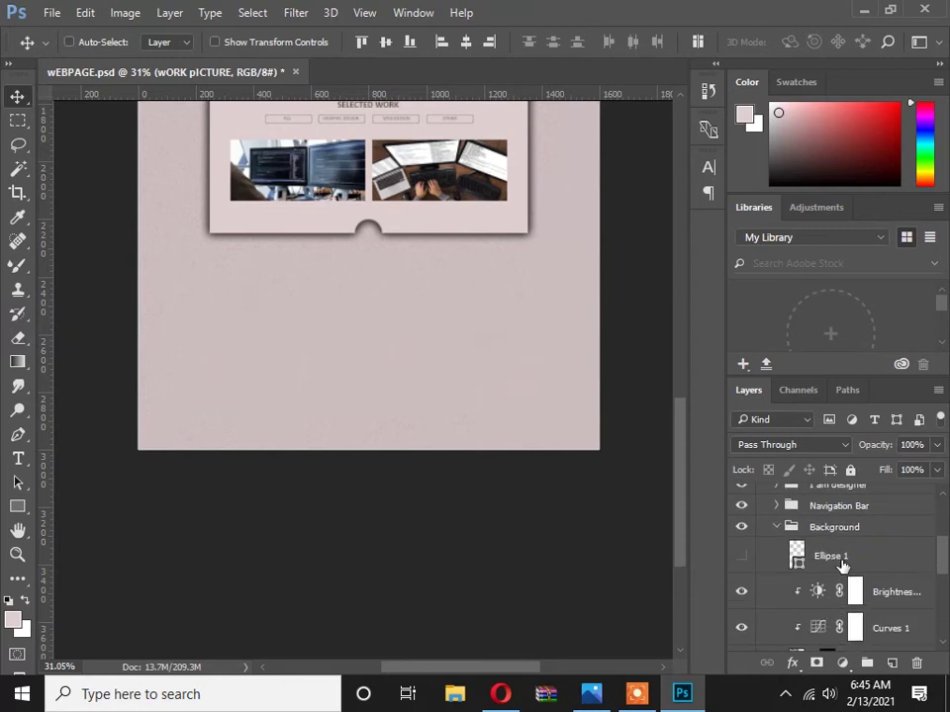
click(841, 560)
scroll(380, 371, up, 3)
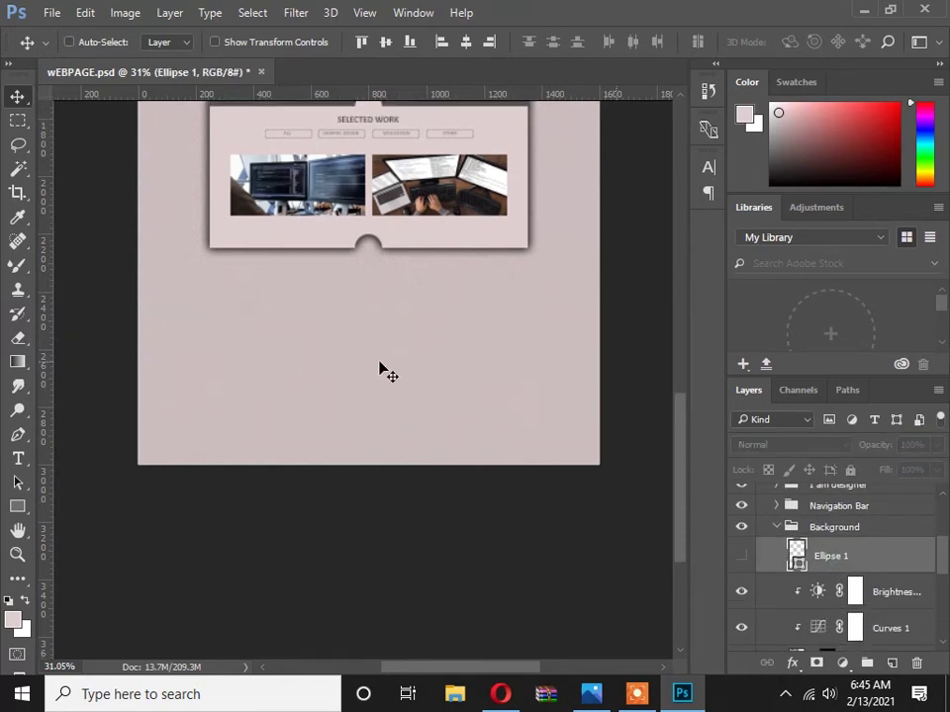
scroll(440, 413, down, 2)
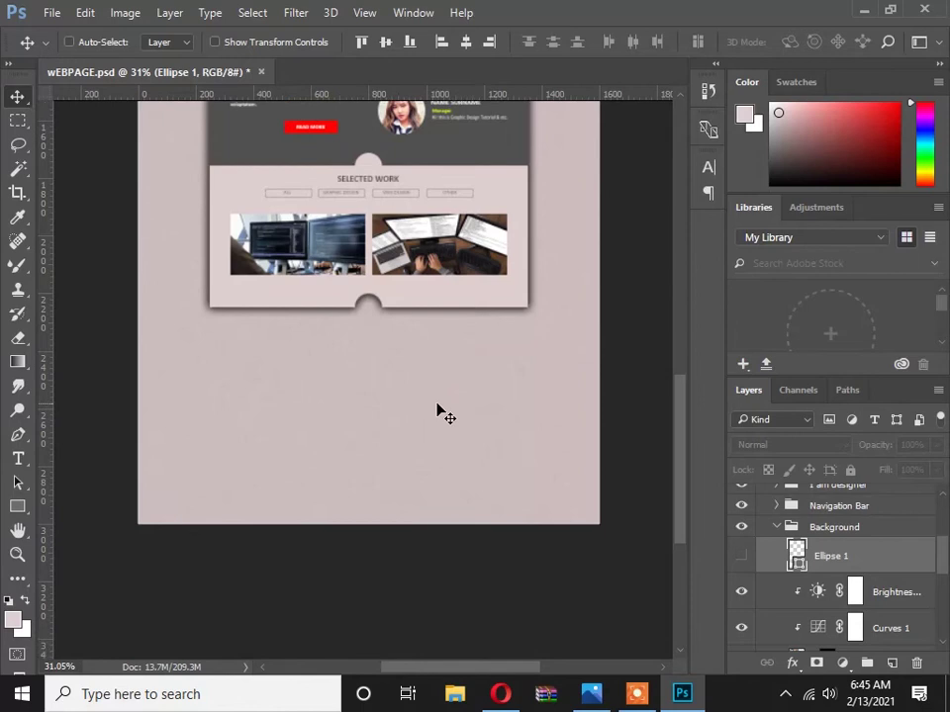
scroll(582, 493, up, 2)
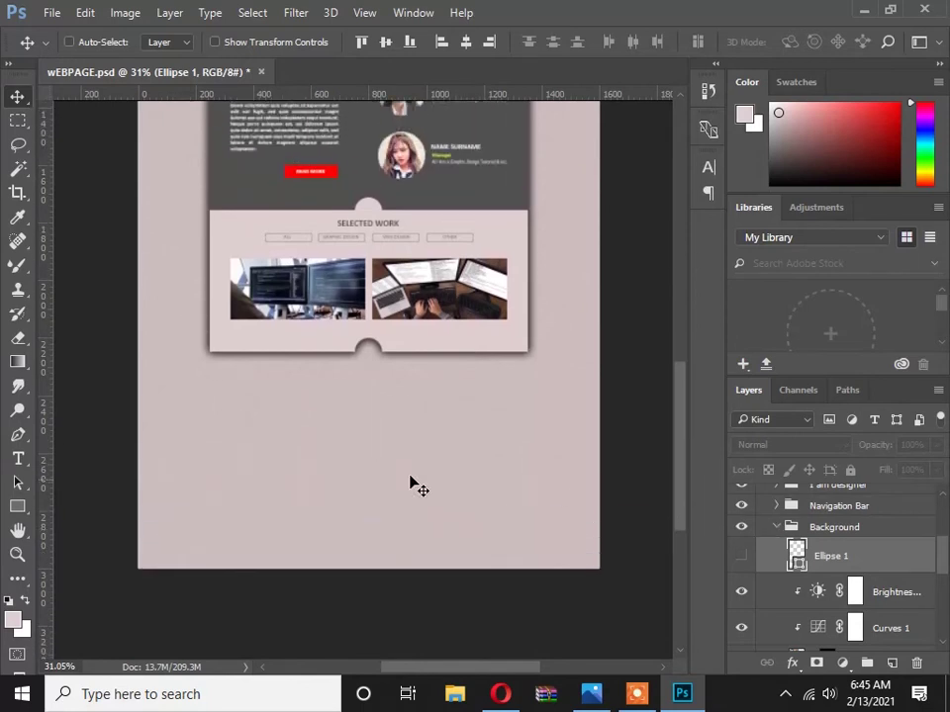
key(alt+Tab)
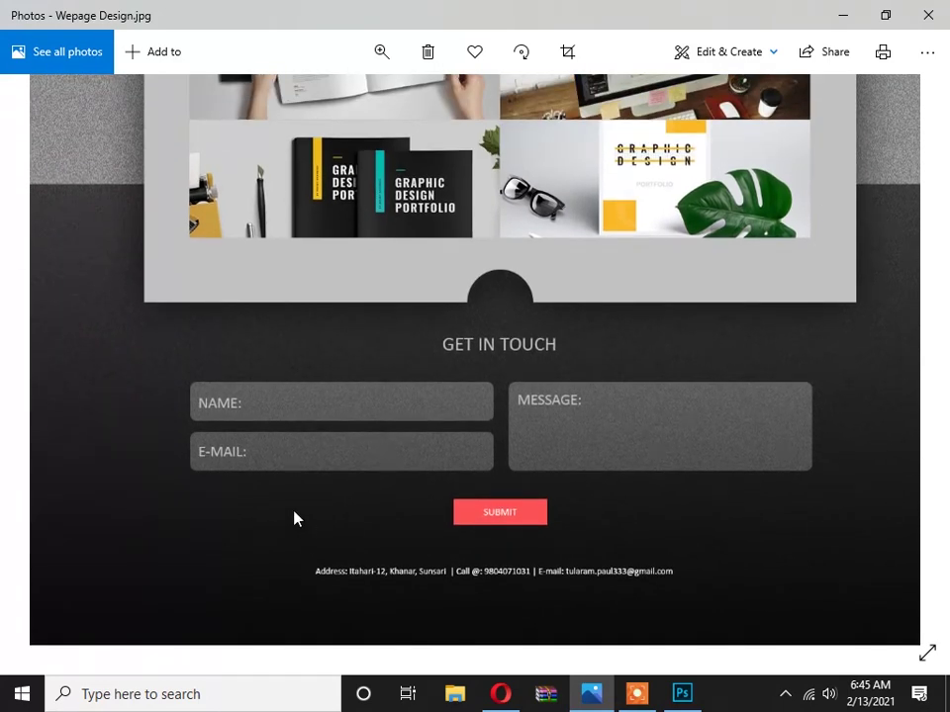
key(alt+Tab)
scroll(317, 391, down, 1)
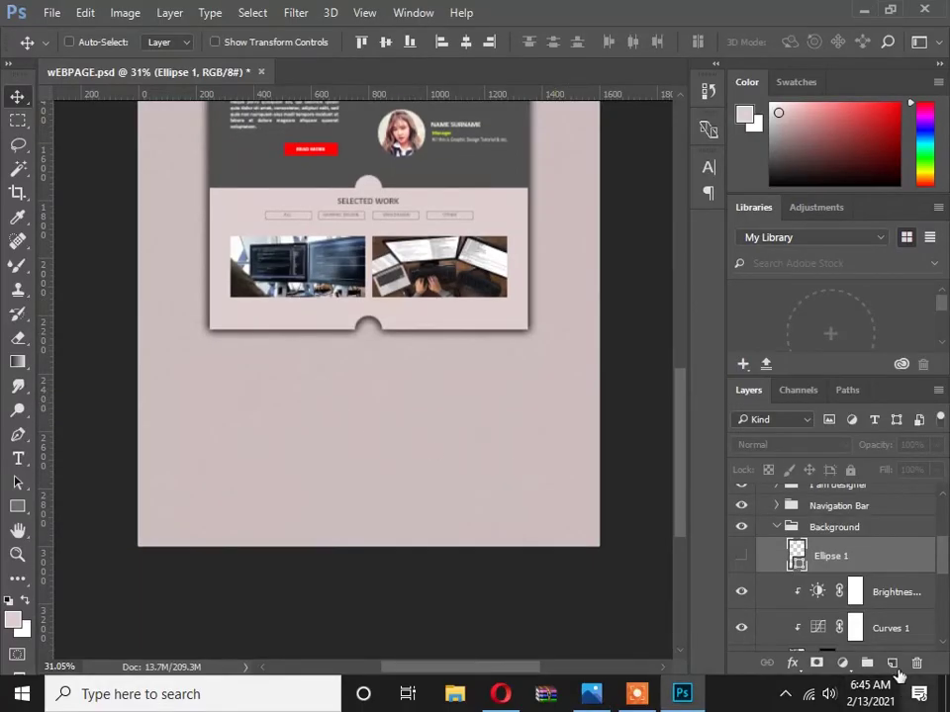
click(893, 665)
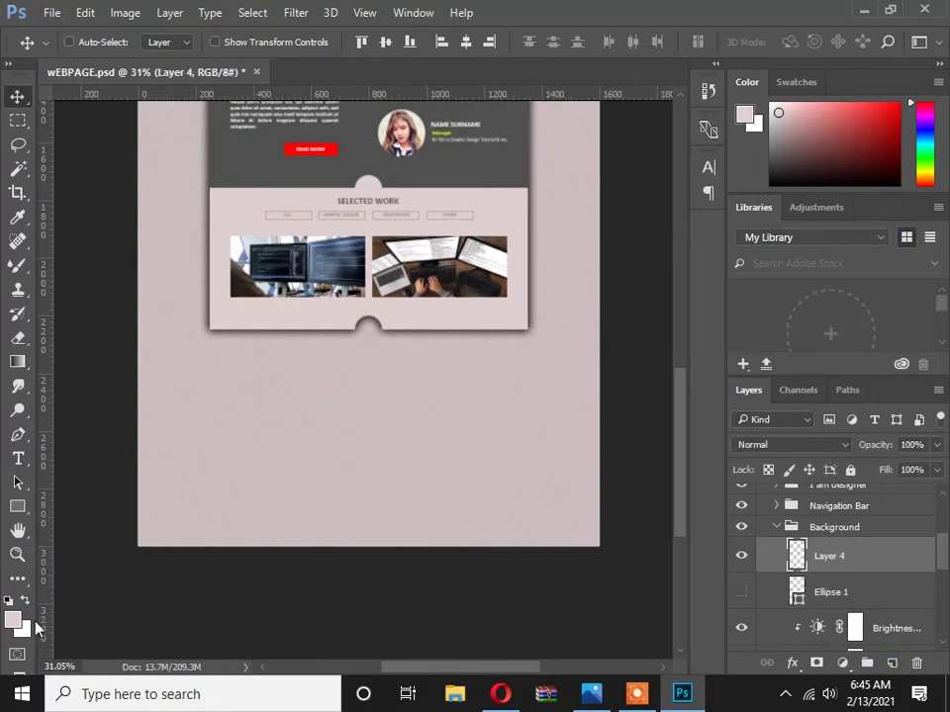
key(Delete)
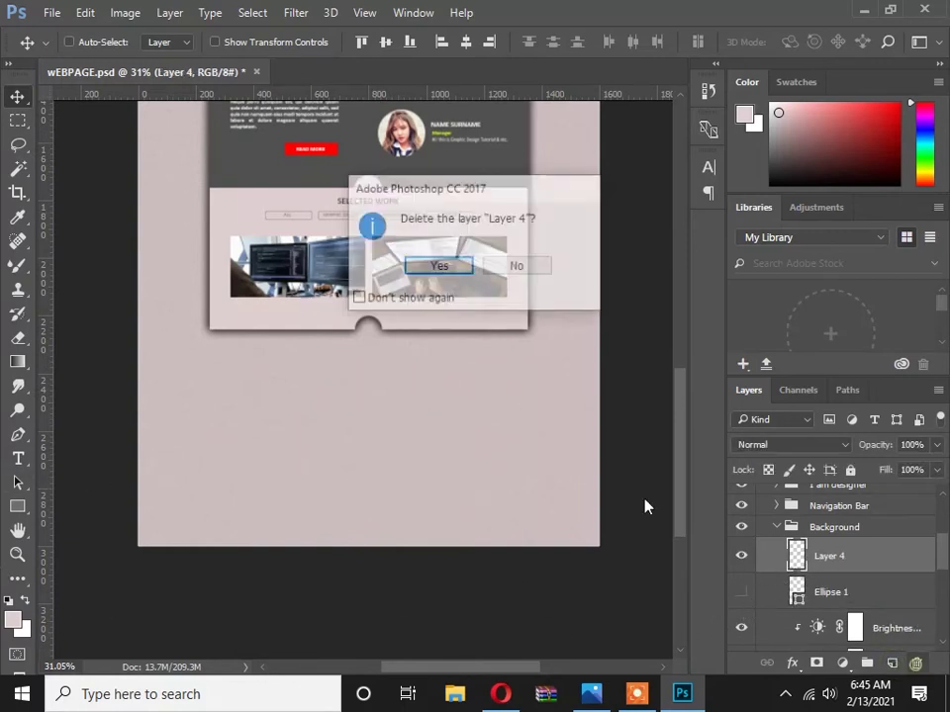
key(Return)
Duplicate the page's textured background layer, Layer 1, inside the Background group.
scroll(869, 604, down, 5)
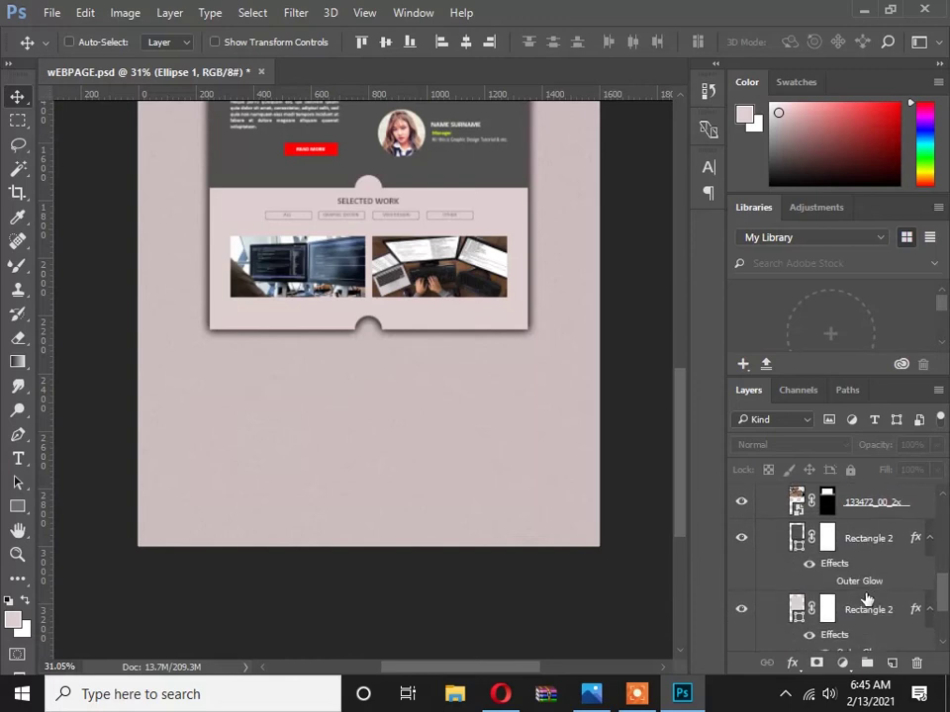
click(839, 615)
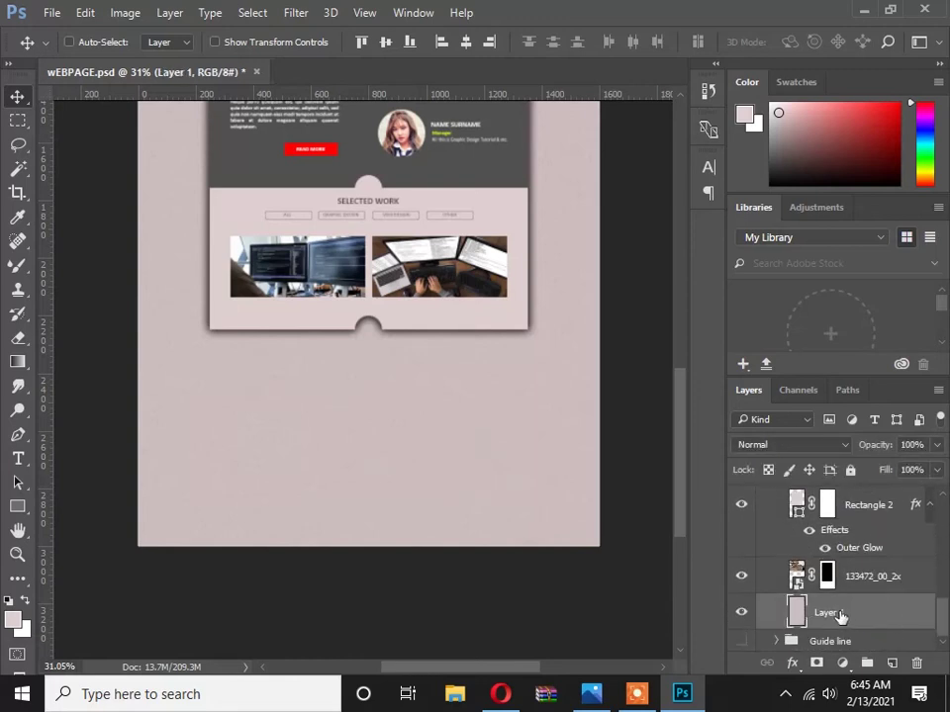
drag(867, 615, 891, 669)
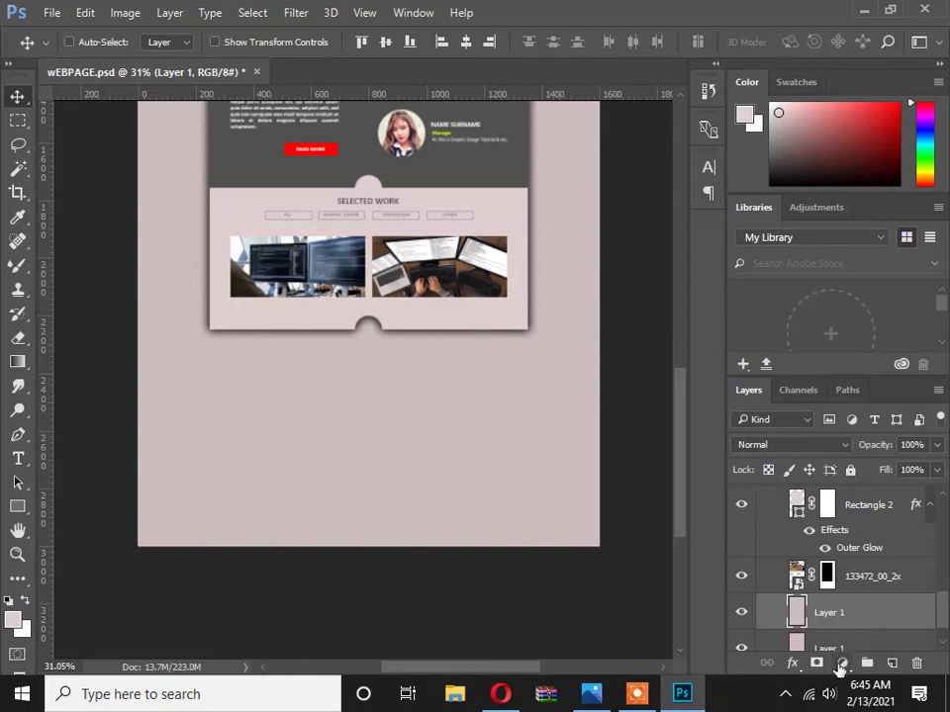
Add a Gradient Fill layer above the duplicated Layer 1 and set the gradient's first color stop to dark grey 201f1f.
click(841, 666)
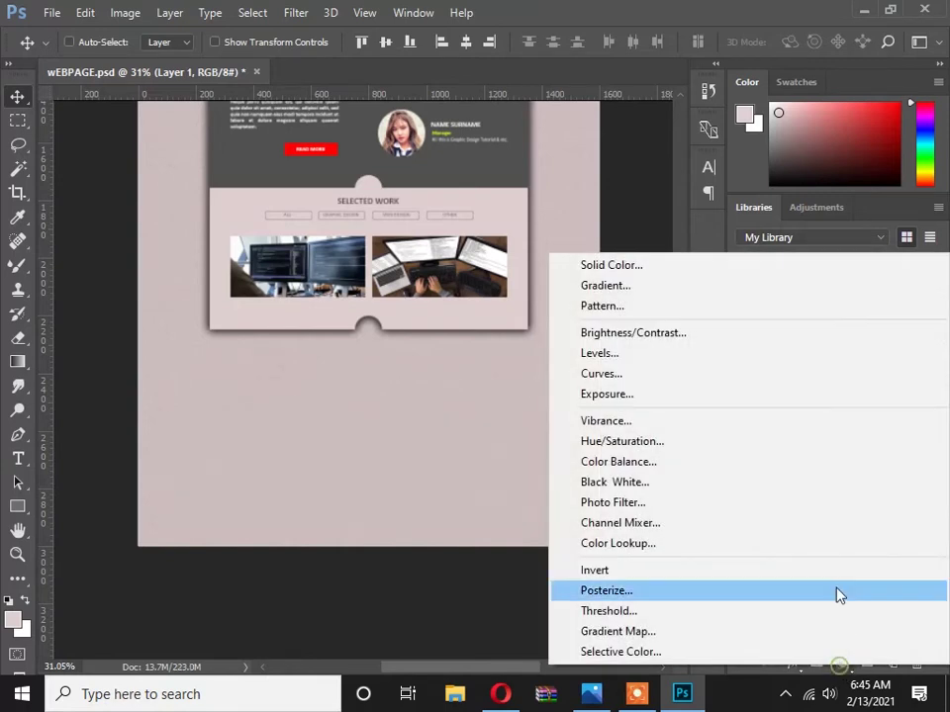
click(657, 284)
drag(676, 298, 593, 268)
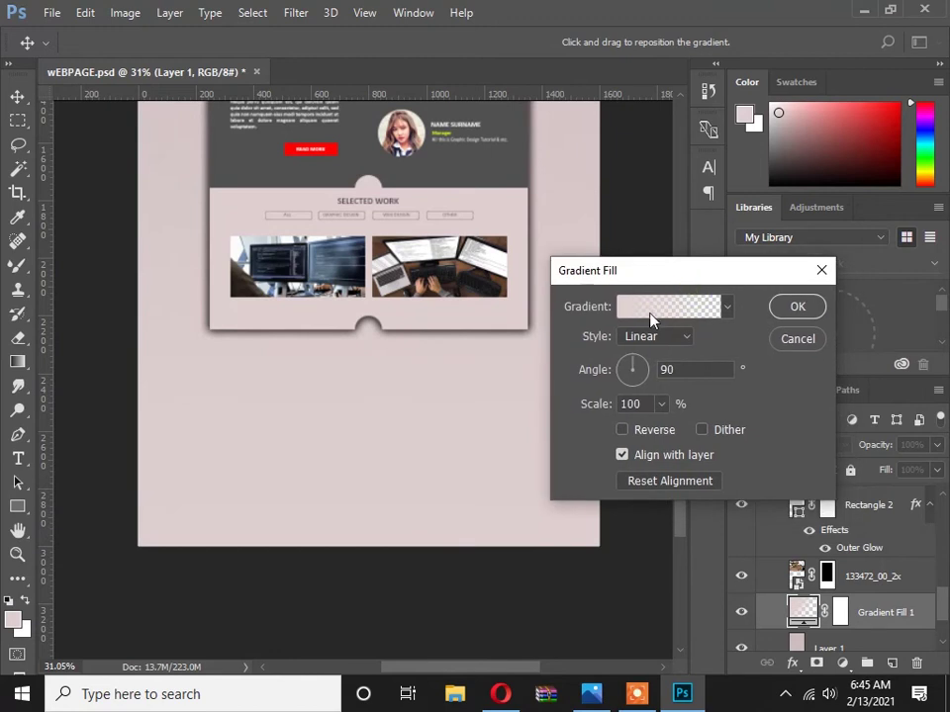
click(650, 314)
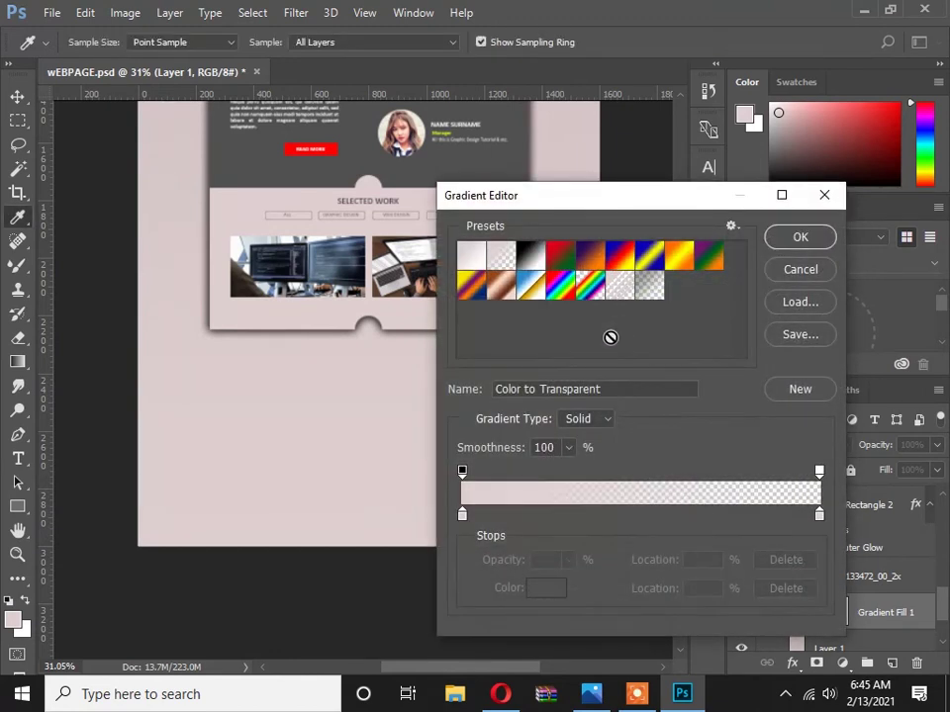
click(462, 514)
click(544, 585)
drag(407, 435, 381, 481)
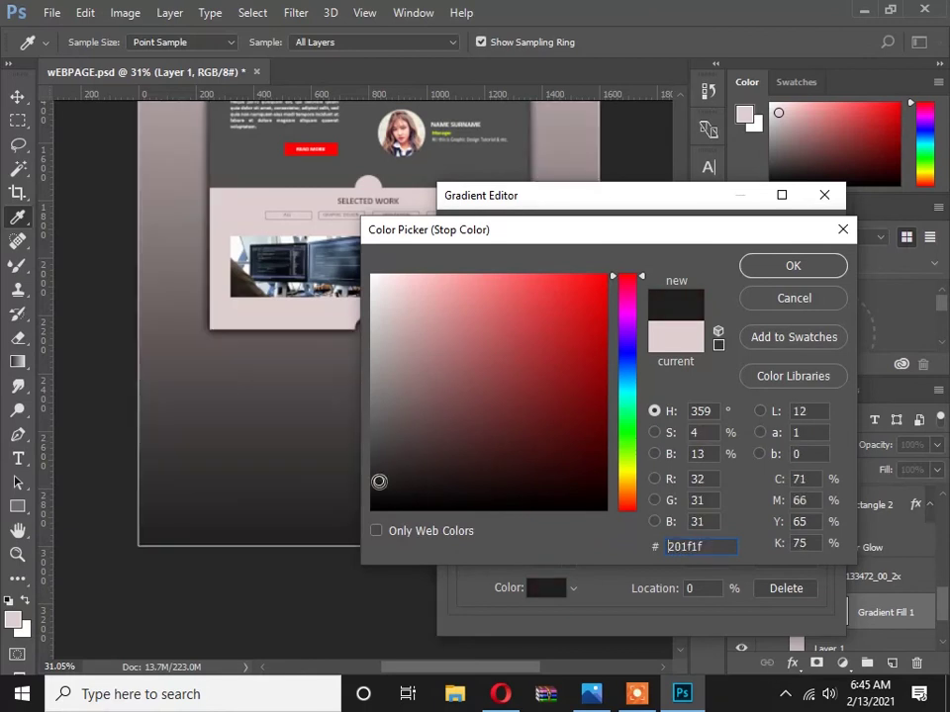
click(771, 269)
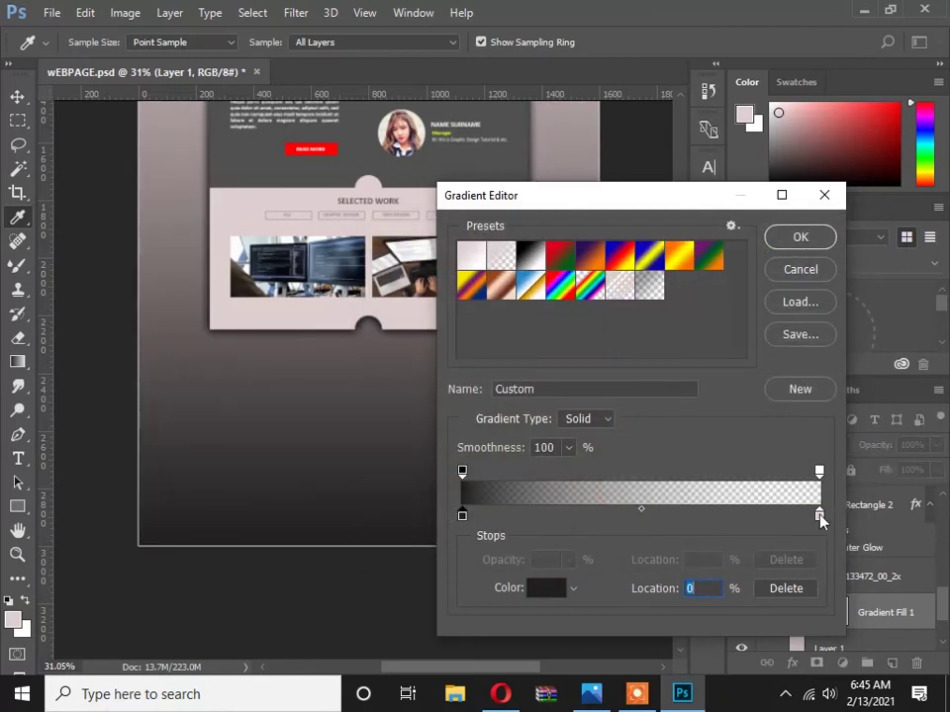
Move the gradient's dark color stop to the 26% location, shift the color midpoint closer to it and apply the Gradient Fill.
click(819, 515)
drag(462, 515, 536, 516)
drag(676, 513, 598, 512)
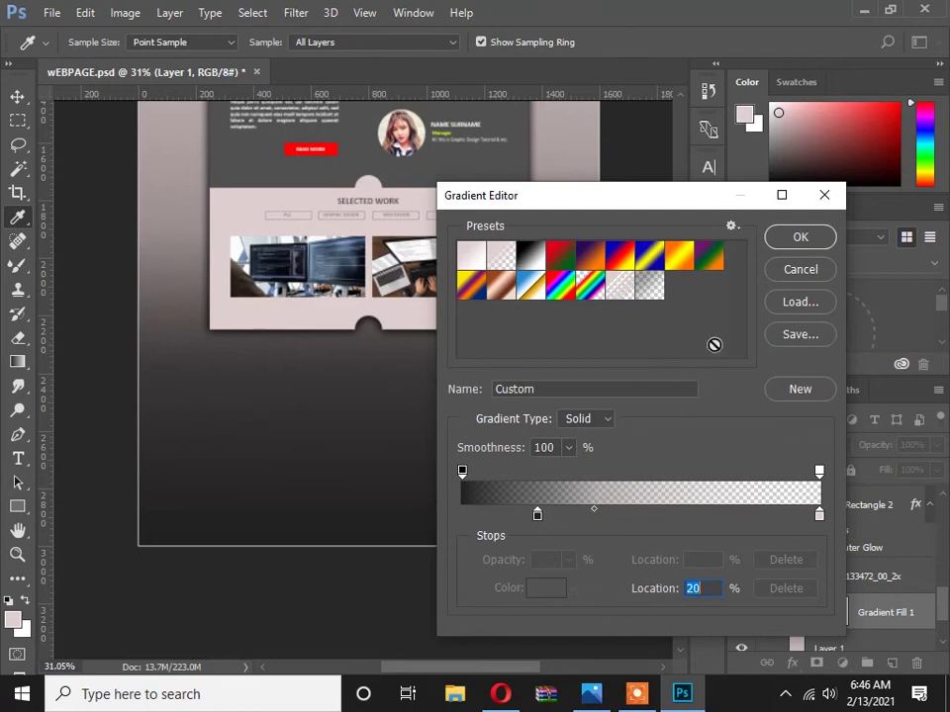
click(537, 516)
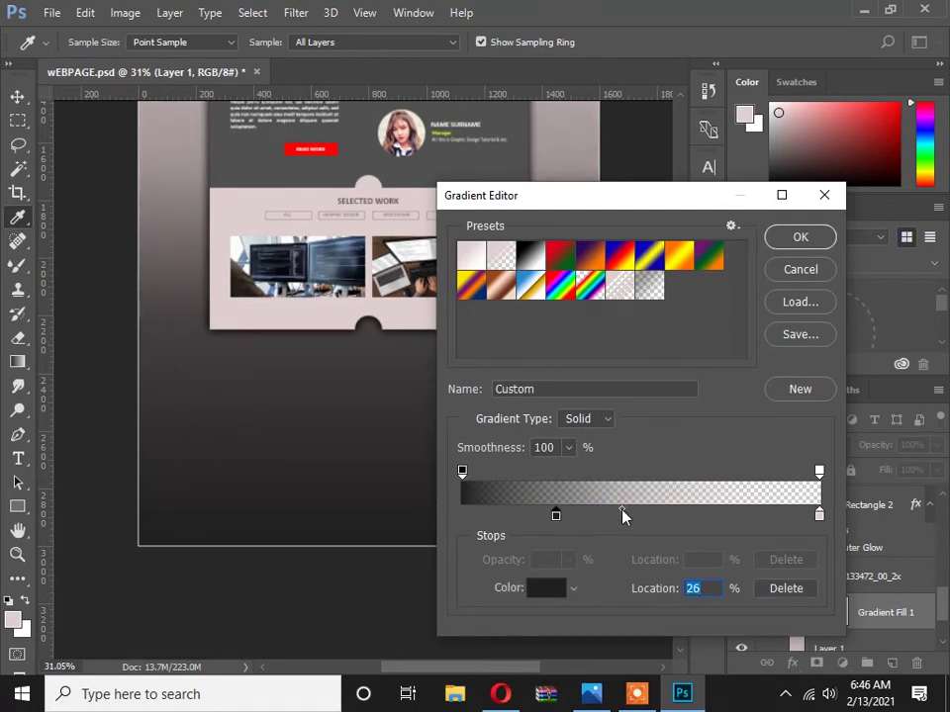
drag(621, 509, 610, 511)
click(797, 238)
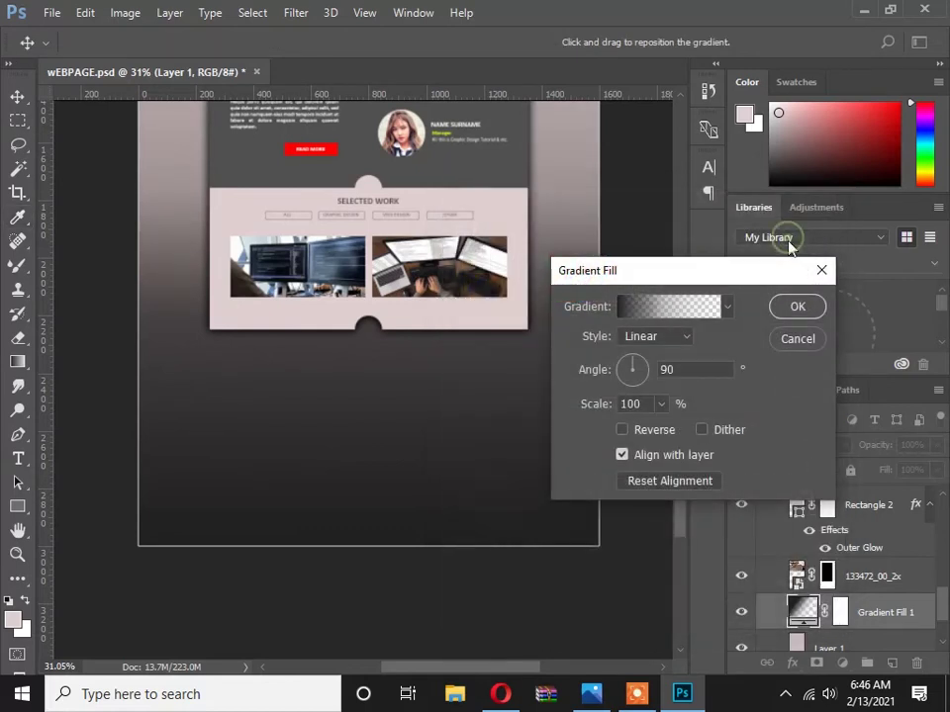
click(792, 305)
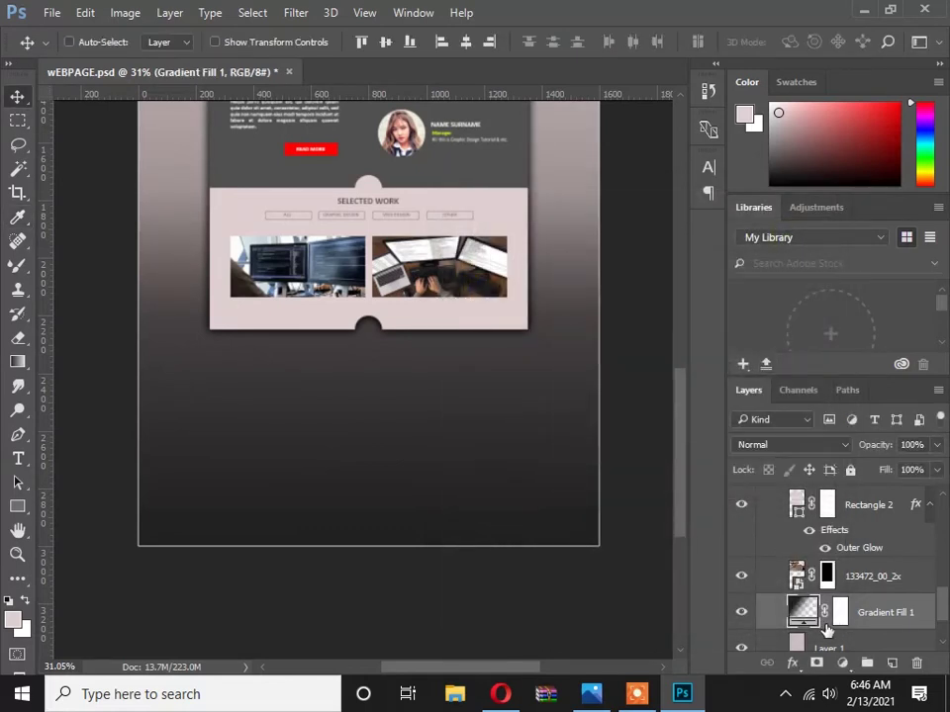
Select the page's full-width upper area down to just below the Selected Work pictures and target the Gradient Fill 1 mask.
key(ctrl+minus)
key(ctrl+minus)
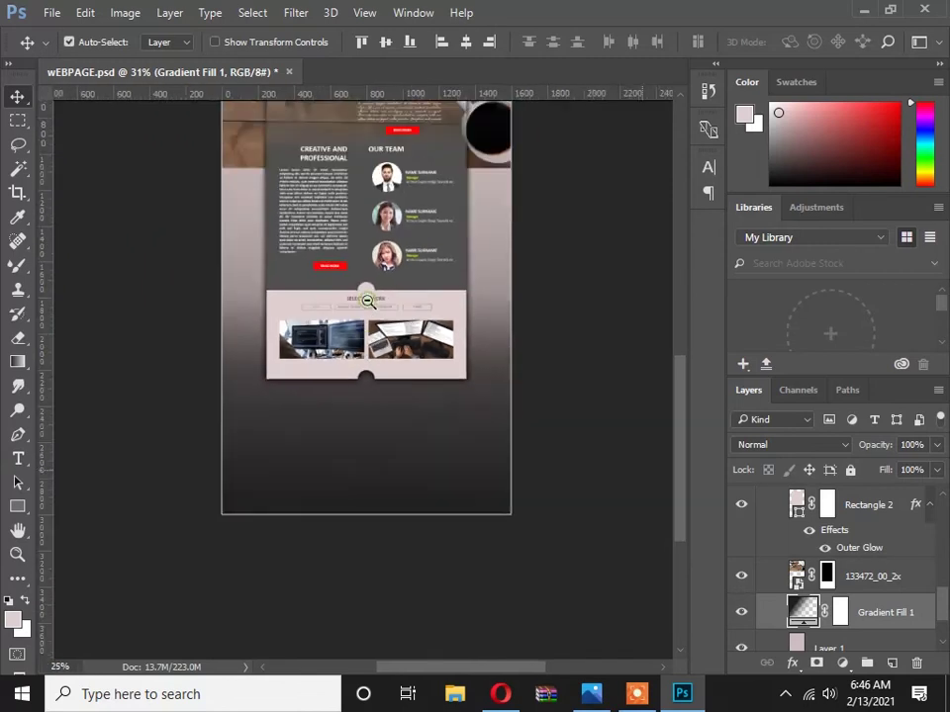
scroll(363, 326, up, 2)
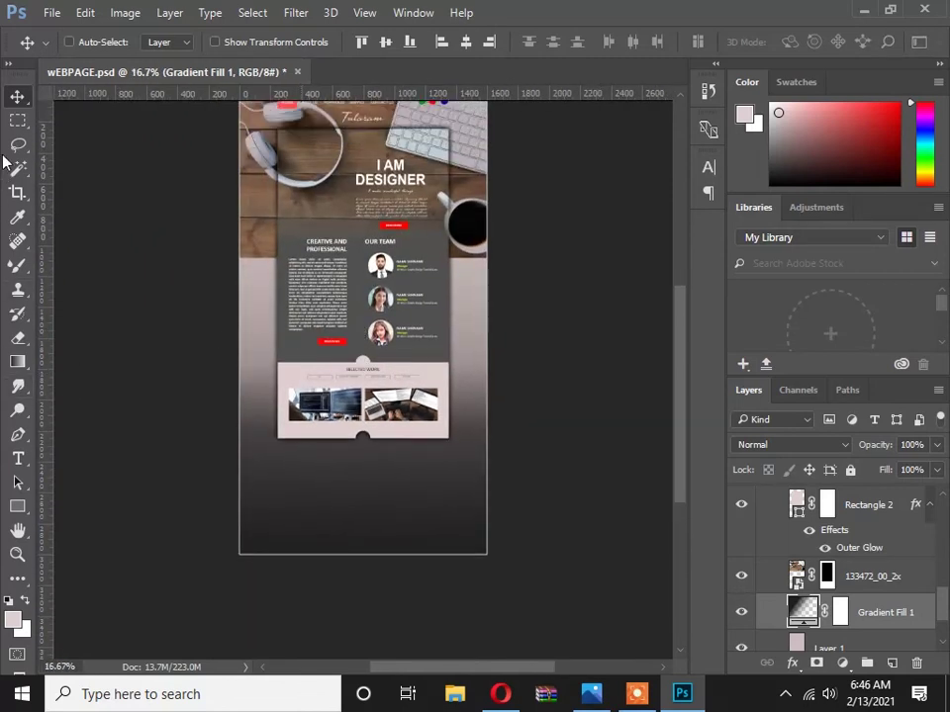
click(18, 120)
scroll(220, 207, up, 3)
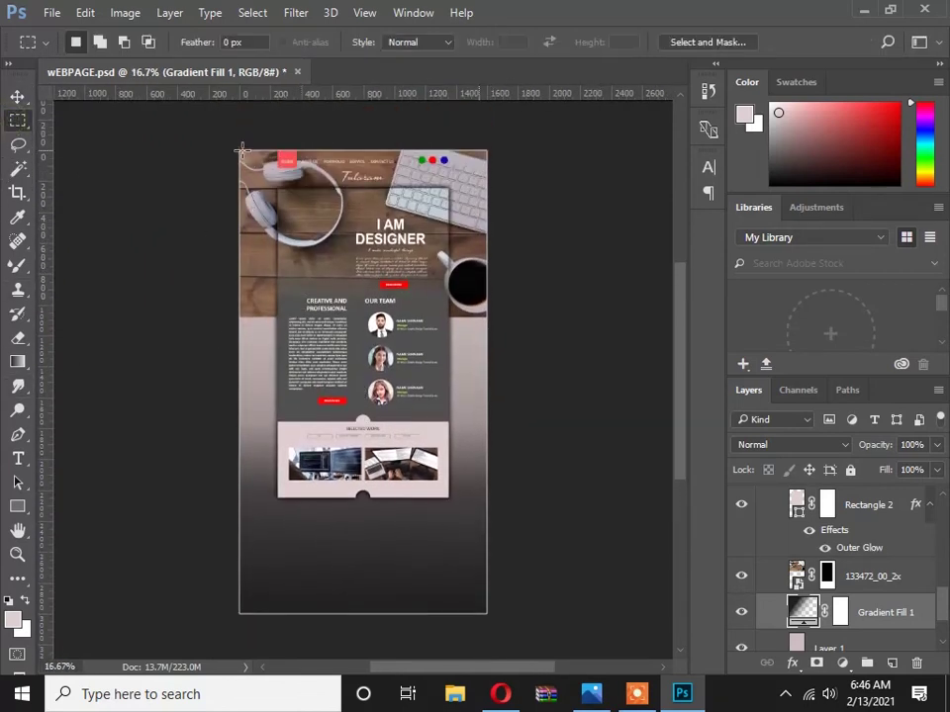
drag(240, 148, 513, 486)
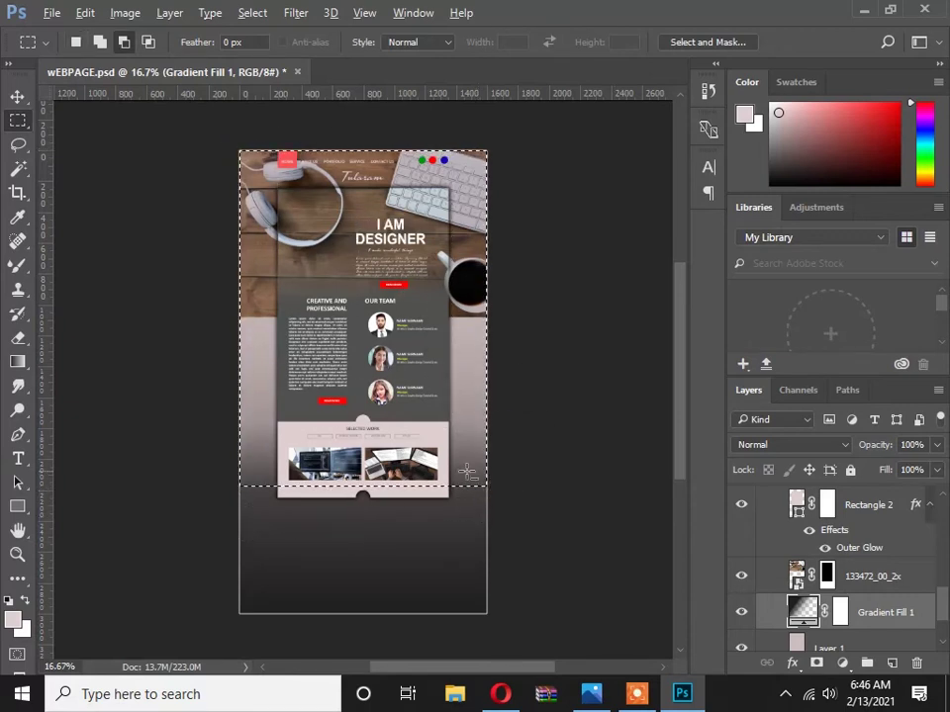
key(alt+Tab)
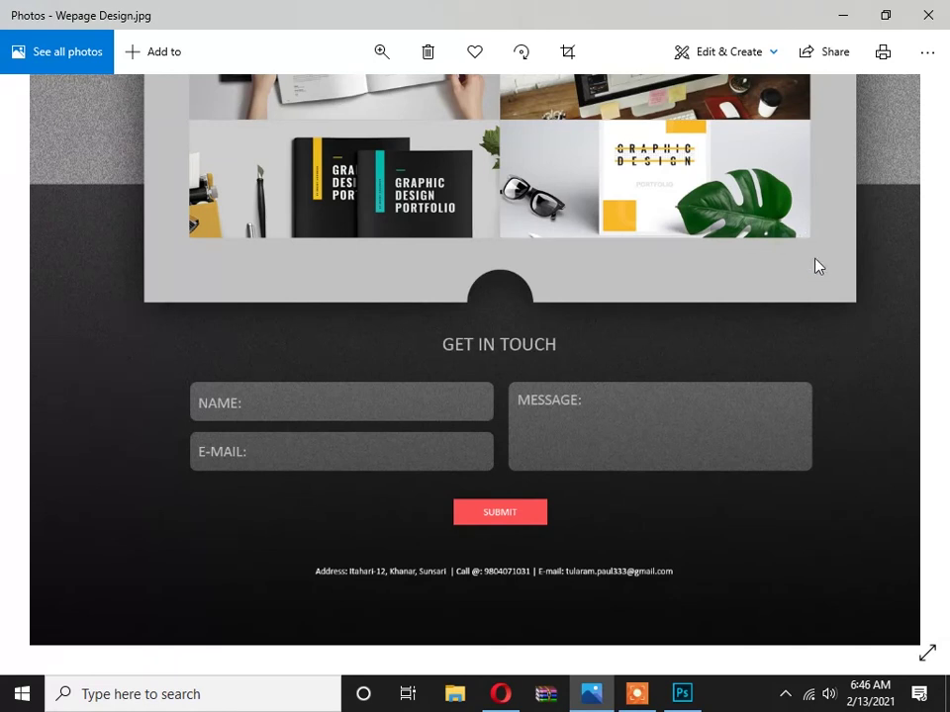
key(alt+Tab)
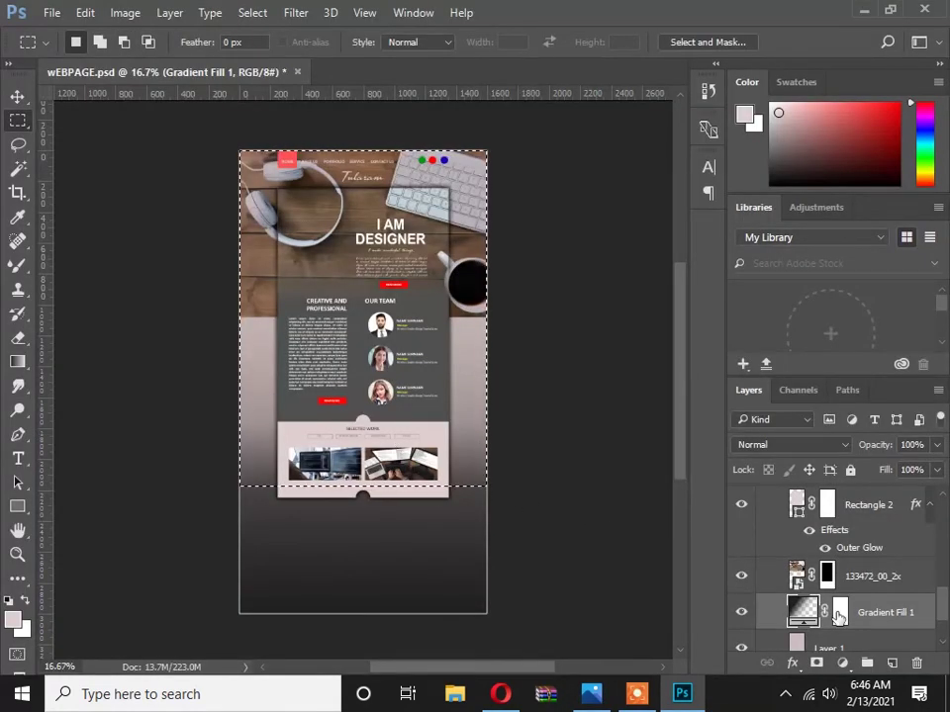
click(837, 613)
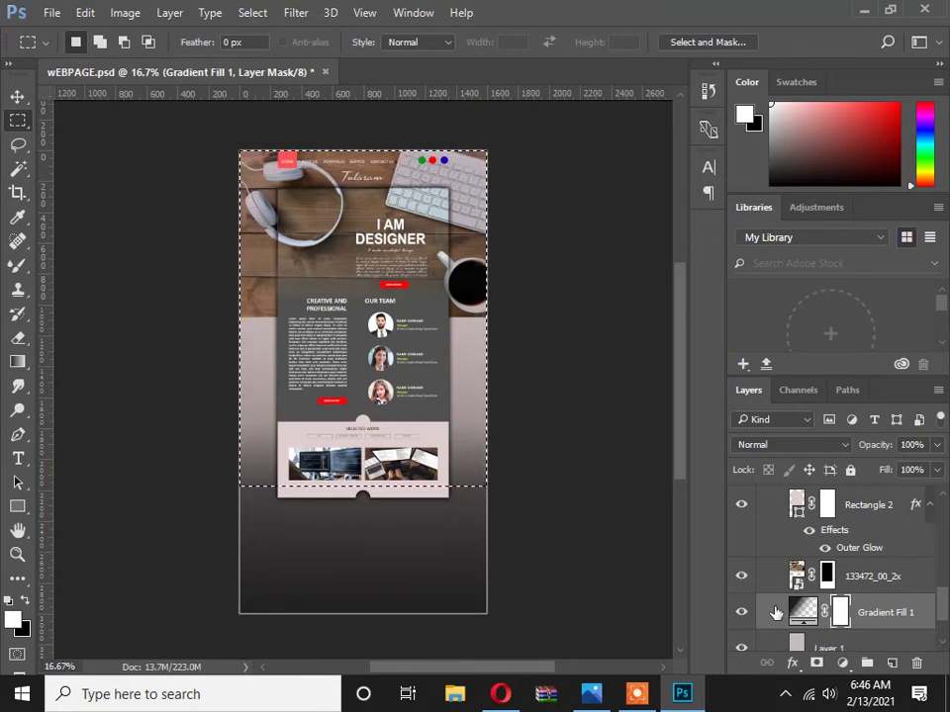
Try filling the selected area of the Gradient Fill 1 mask with black, and restore both the selection and the mask's white fill.
key(ctrl+BackSpace)
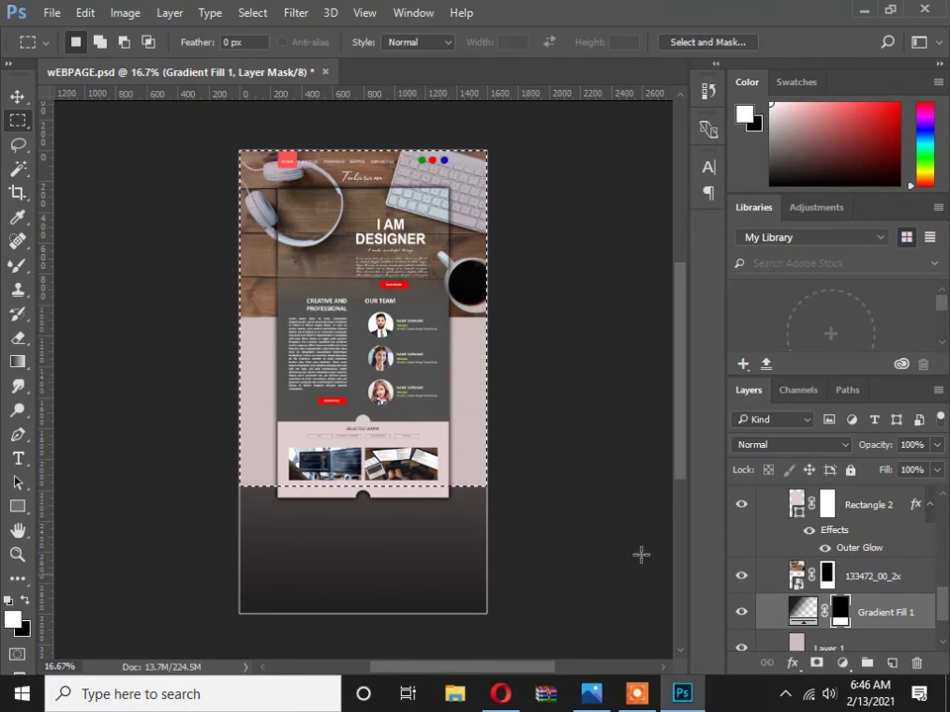
key(ctrl+d)
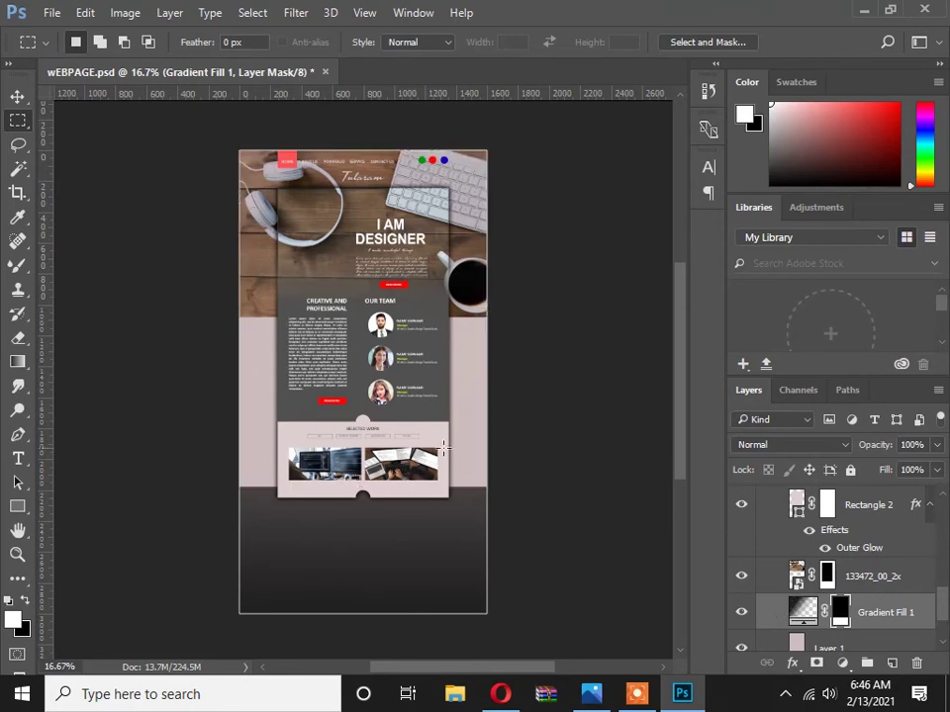
drag(406, 475, 397, 341)
click(380, 340)
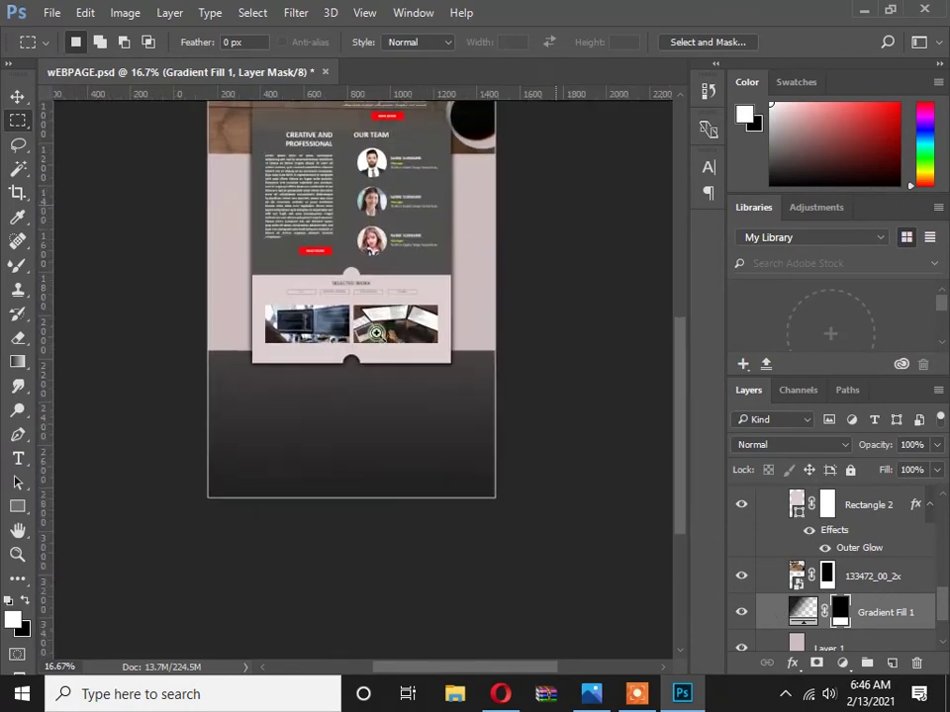
key(ctrl+shift+d)
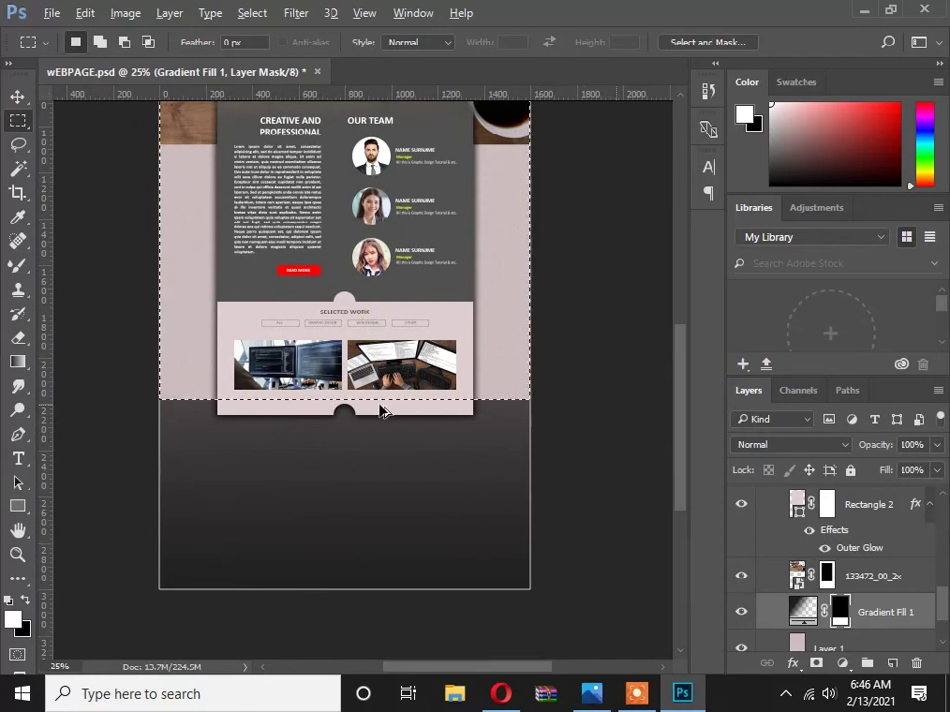
key(alt+BackSpace)
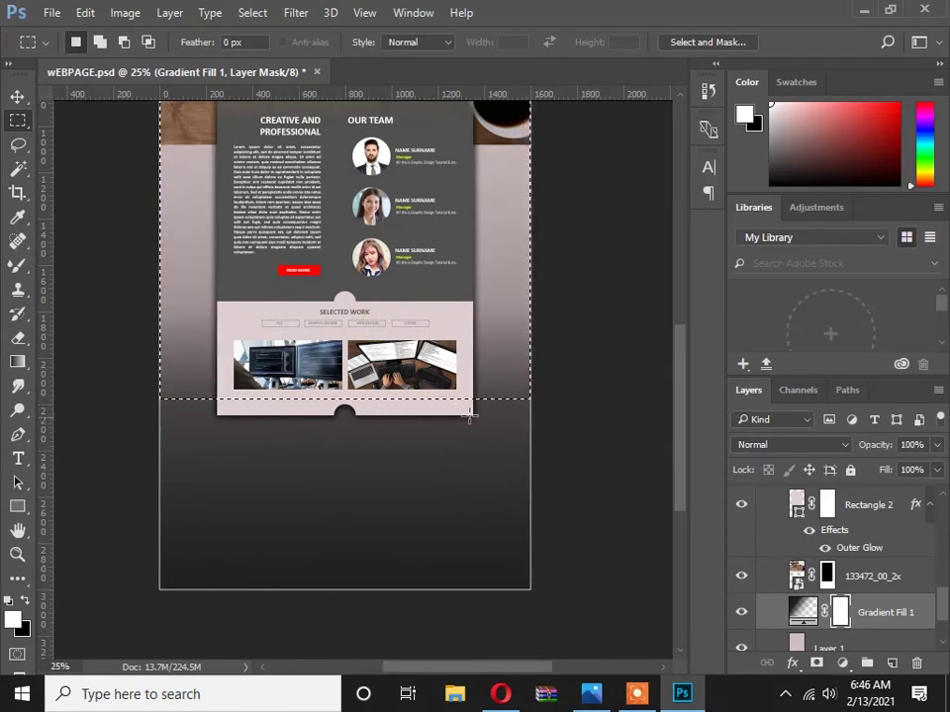
Shorten the selection to about 2049 px high, fill that area of the Gradient Fill 1 mask with black and deselect.
click(242, 13)
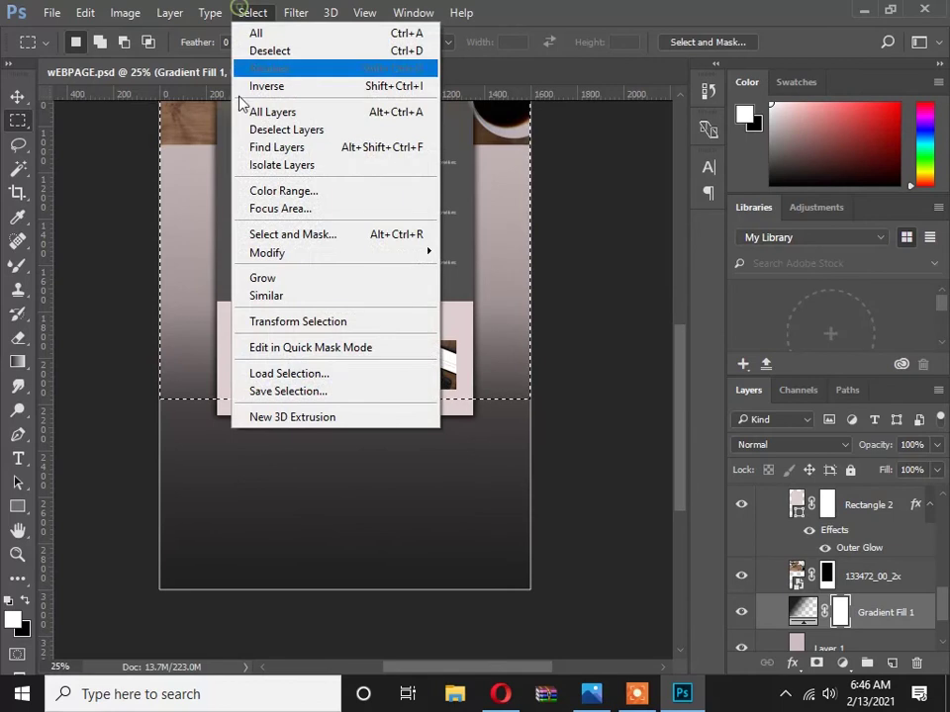
click(247, 321)
drag(342, 399, 342, 369)
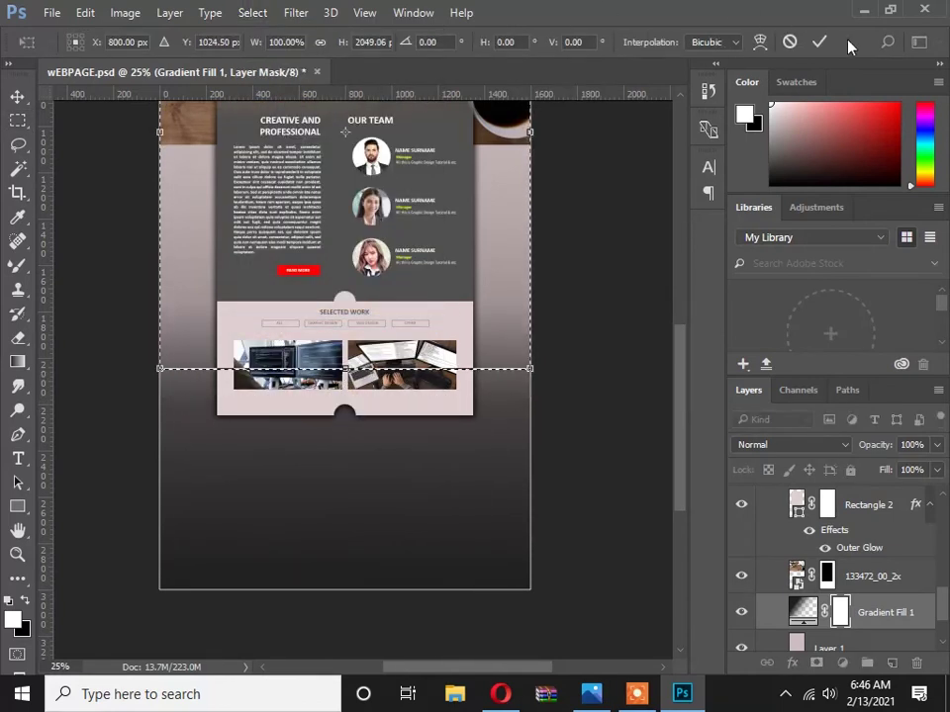
click(818, 42)
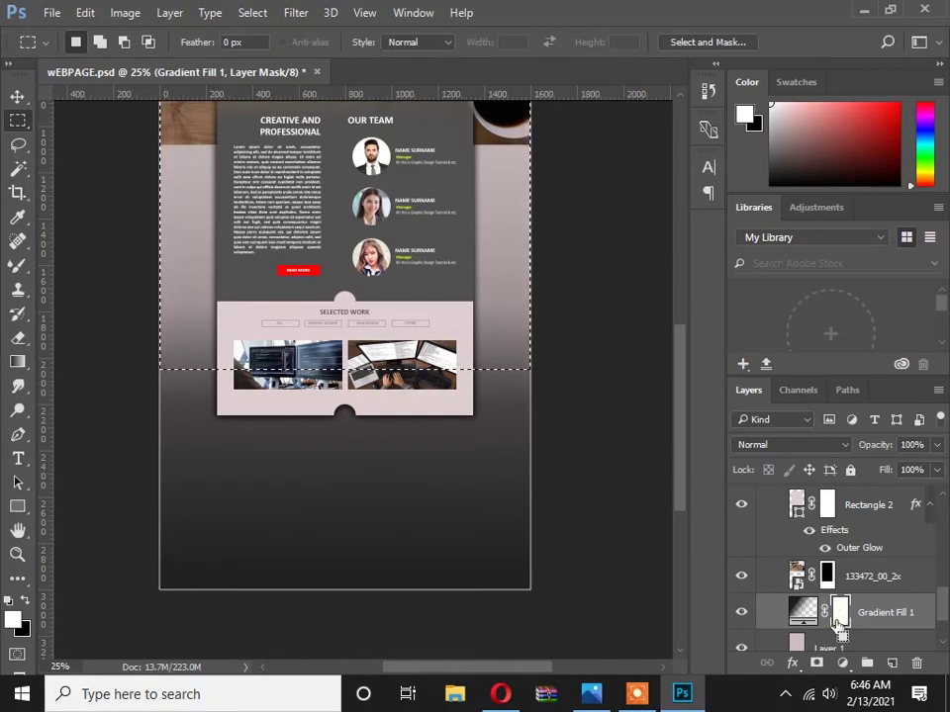
key(ctrl+BackSpace)
key(ctrl+d)
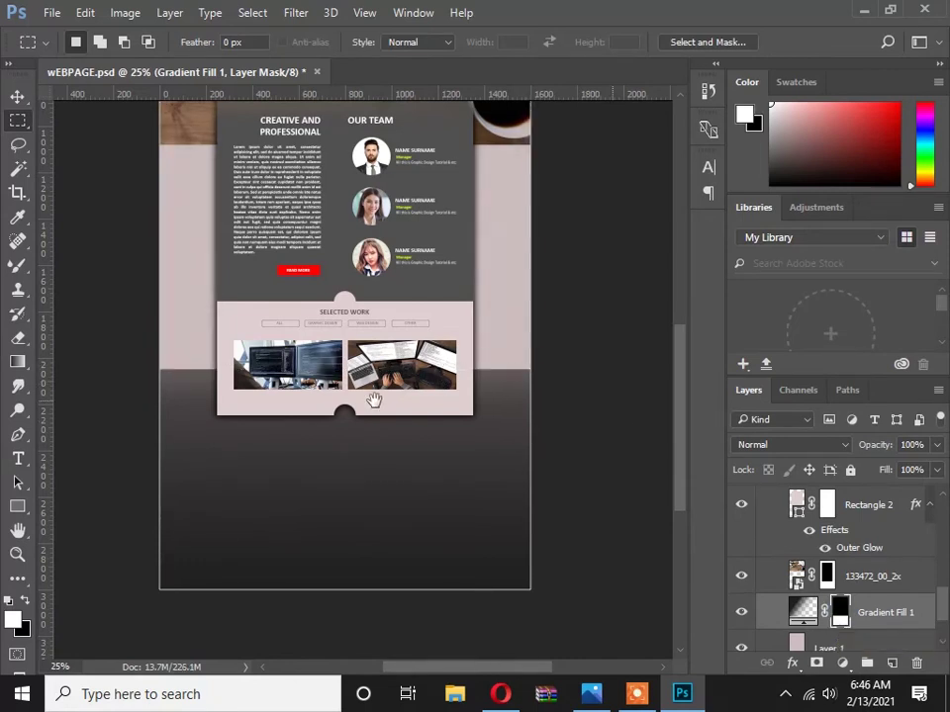
drag(373, 400, 380, 350)
drag(377, 401, 377, 485)
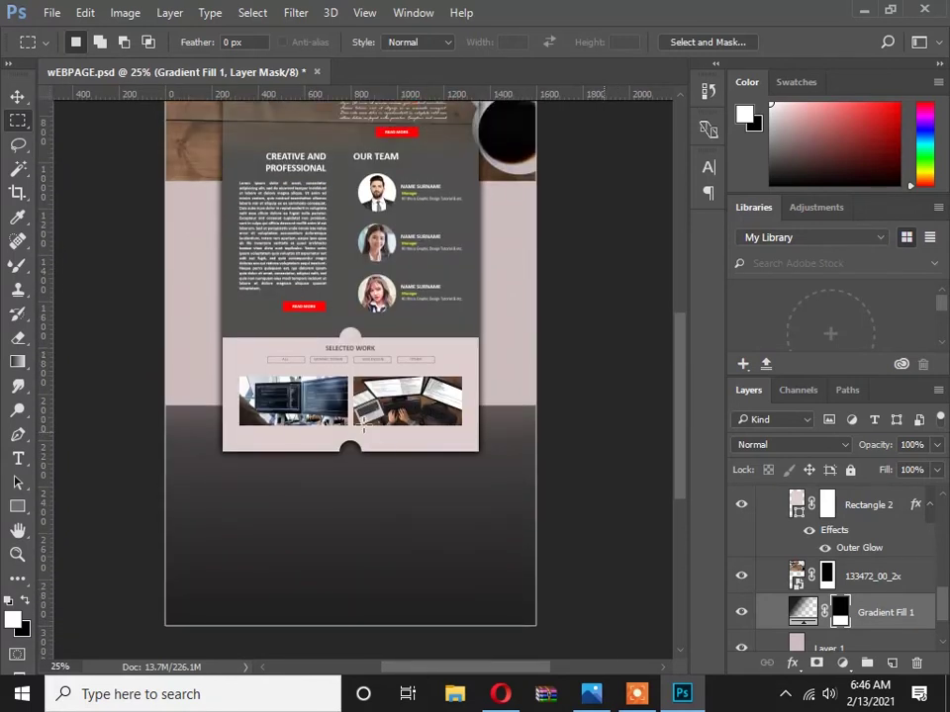
Select and collapse the Background group in the layer stack.
scroll(363, 429, up, 1)
scroll(363, 428, down, 1)
scroll(806, 564, up, 2)
scroll(806, 564, up, 6)
click(787, 611)
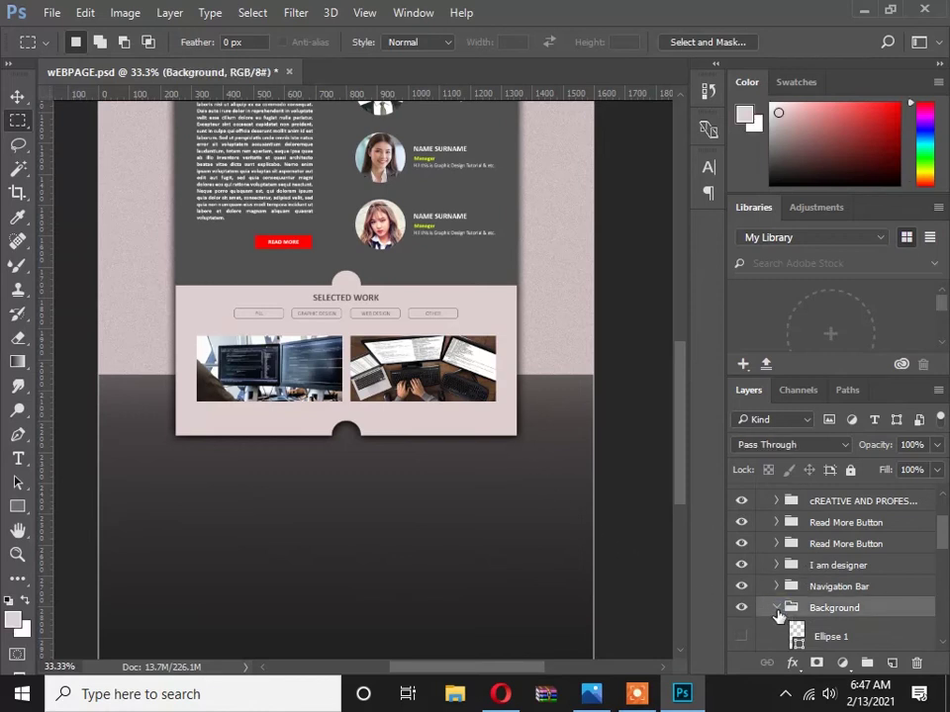
click(777, 608)
scroll(415, 458, down, 5)
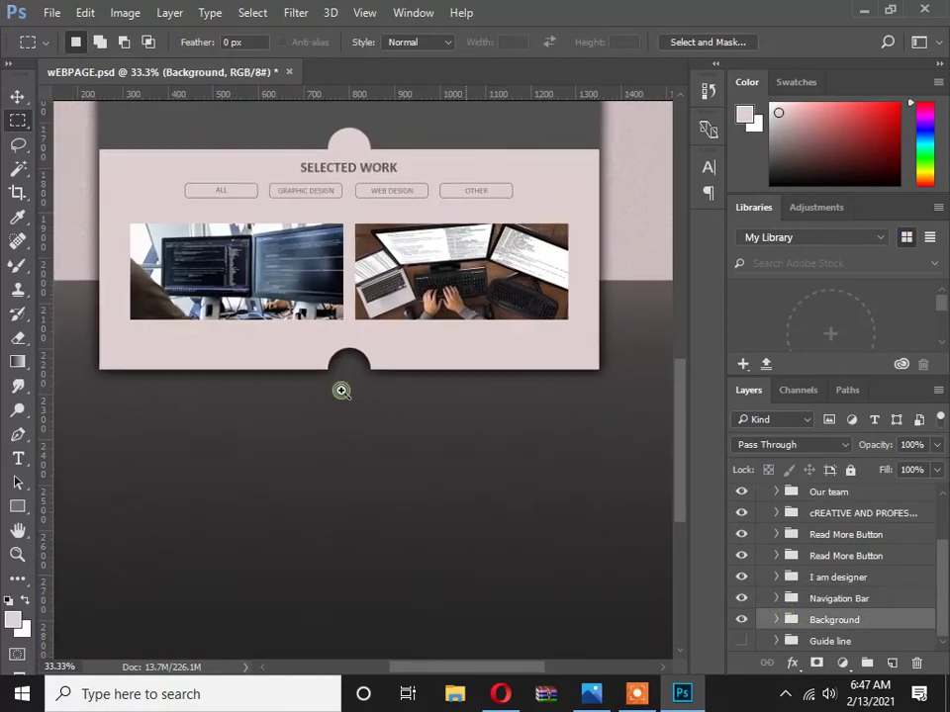
Add the text GET IN TOUCH in the dark footer on a new layer above the wORK pICTURE group, following the reference image.
key(alt+Tab)
key(alt+Tab)
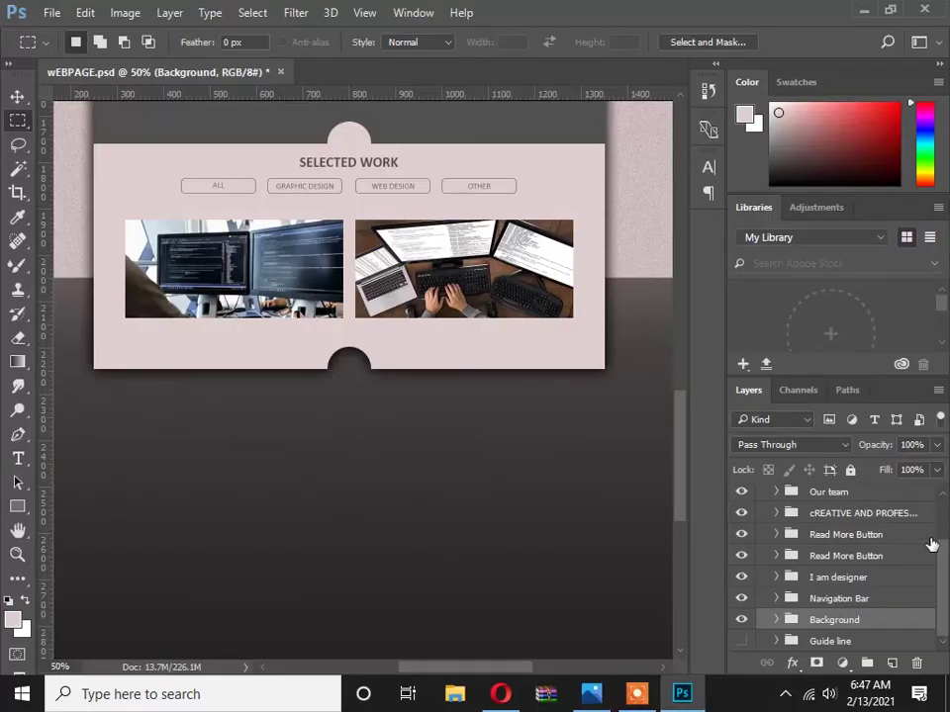
scroll(930, 544, up, 3)
click(848, 520)
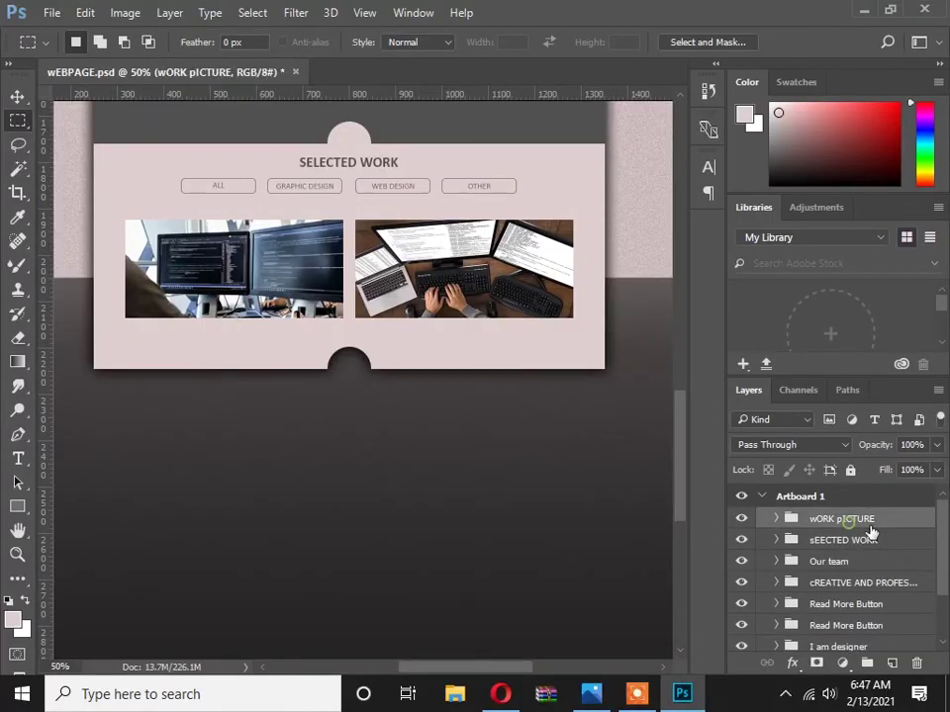
click(891, 662)
click(18, 458)
click(180, 446)
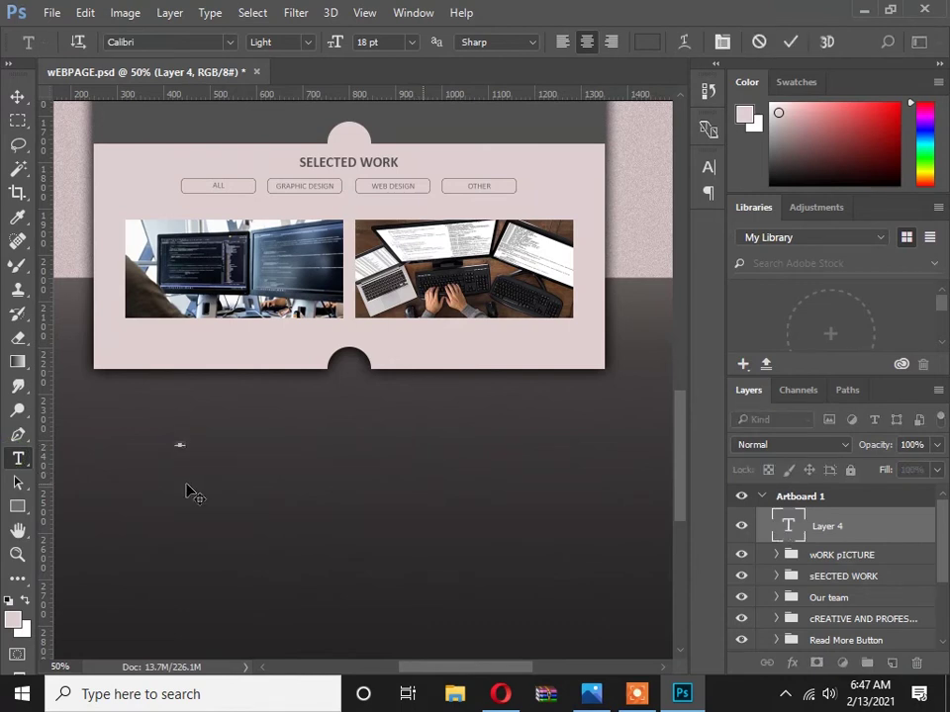
key(ctrl)
key(ctrl+a)
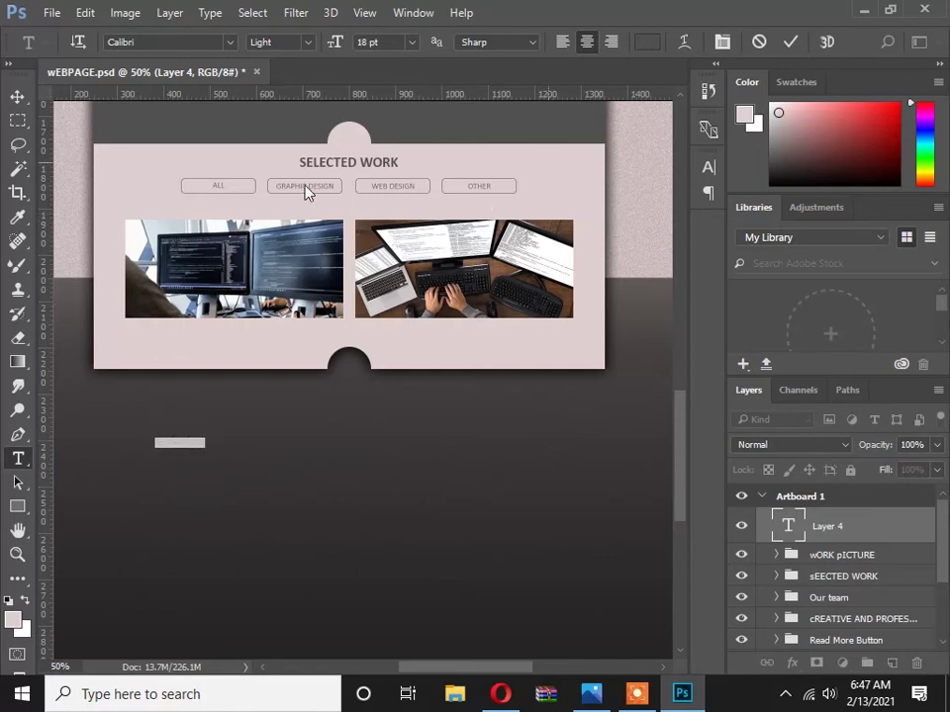
Set the GET IN TOUCH text color to white, ffffff.
click(507, 42)
click(503, 41)
click(648, 42)
text(ffffff)
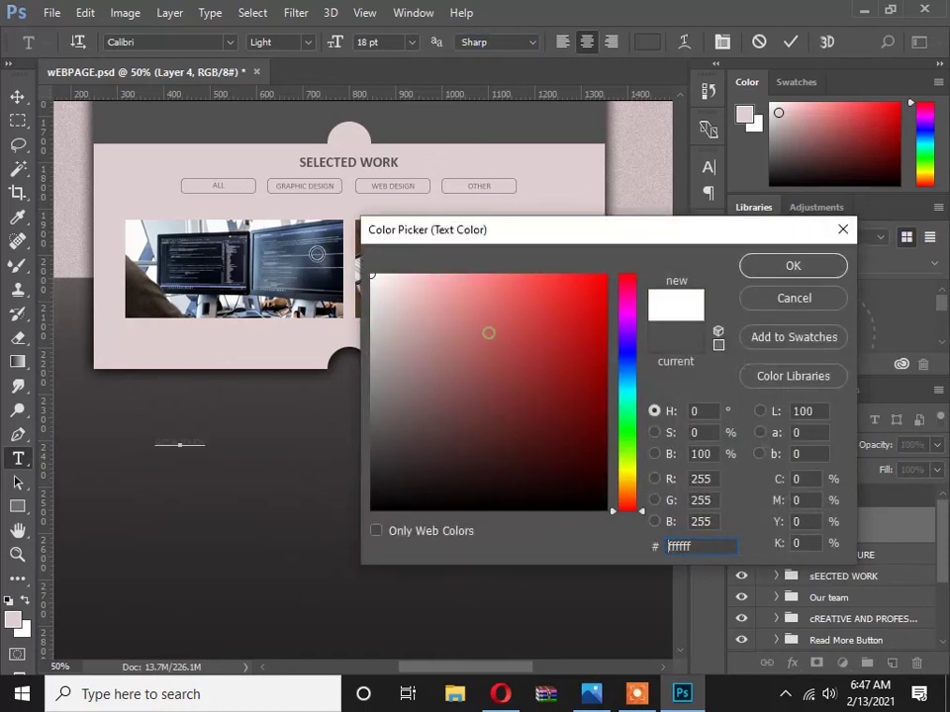
click(742, 265)
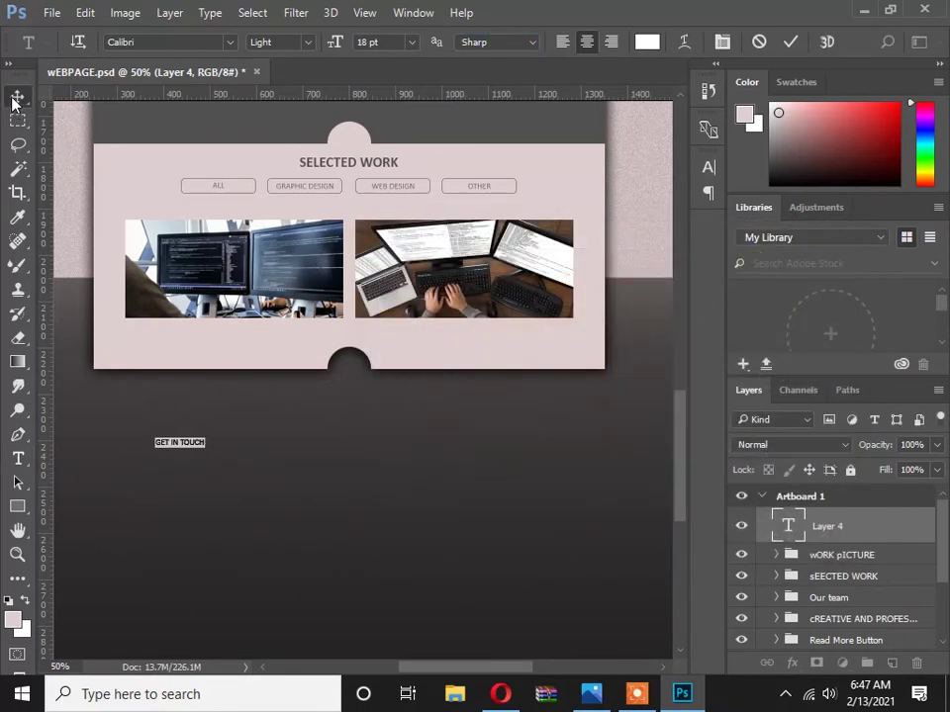
Enlarge the GET IN TOUCH heading and center it beneath the Selected Work card's semicircular notch, comparing it with the reference image.
click(18, 96)
key(ctrl+t)
drag(211, 448, 381, 417)
key(Return)
key(alt+Tab)
key(alt+Tab)
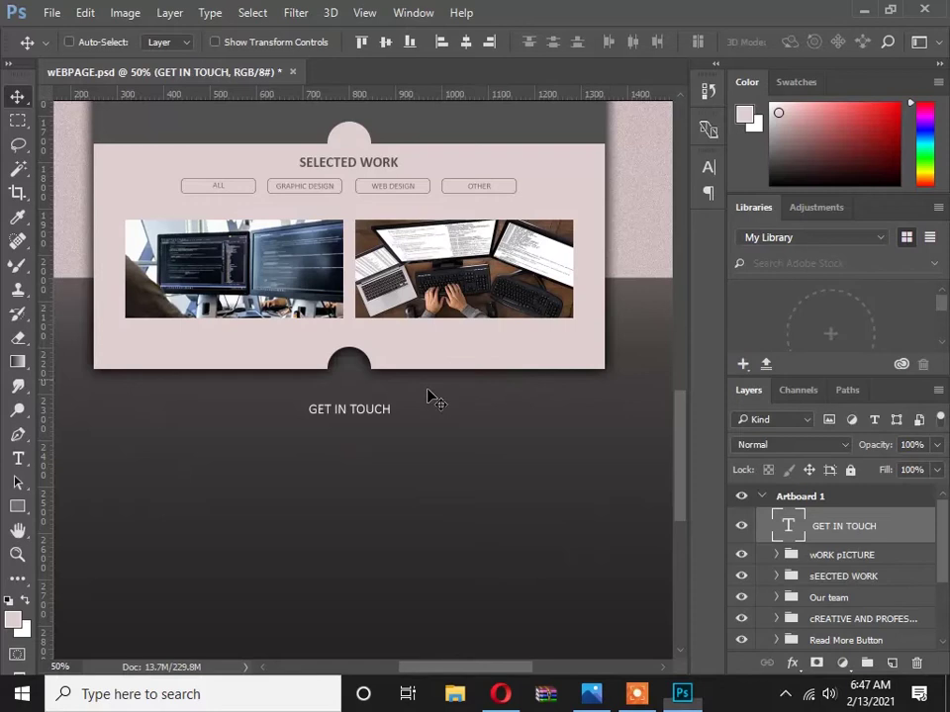
key(ctrl+t)
drag(392, 415, 396, 422)
key(Return)
Nudge the GET IN TOUCH heading slightly up toward the notch and check its placement against the reference image.
scroll(318, 398, up, 2)
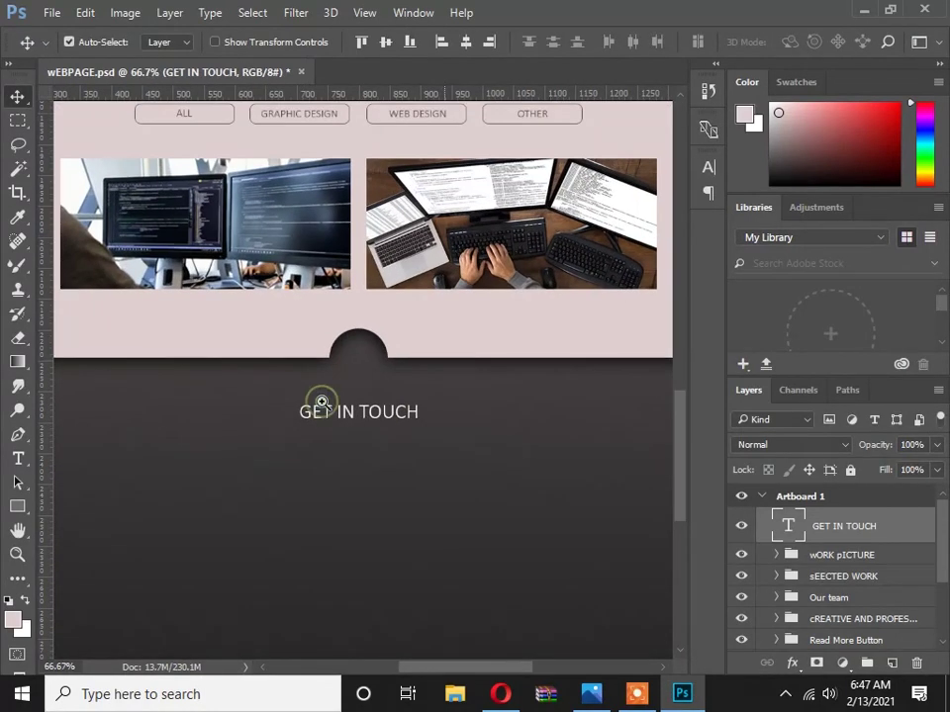
drag(344, 422, 344, 413)
key(alt+Tab)
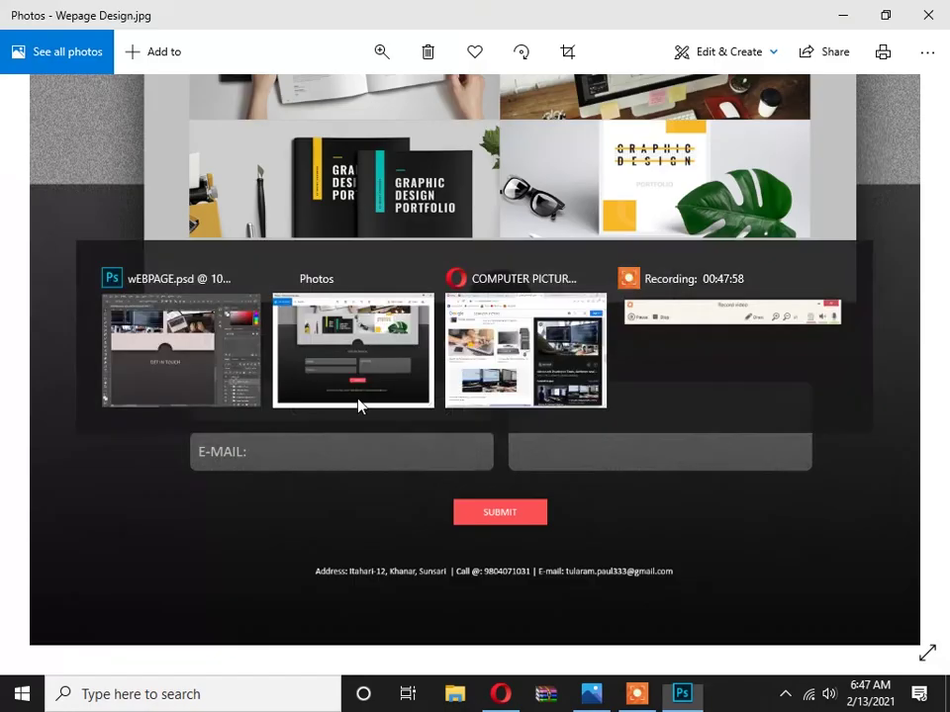
key(alt+Tab)
drag(386, 369, 497, 326)
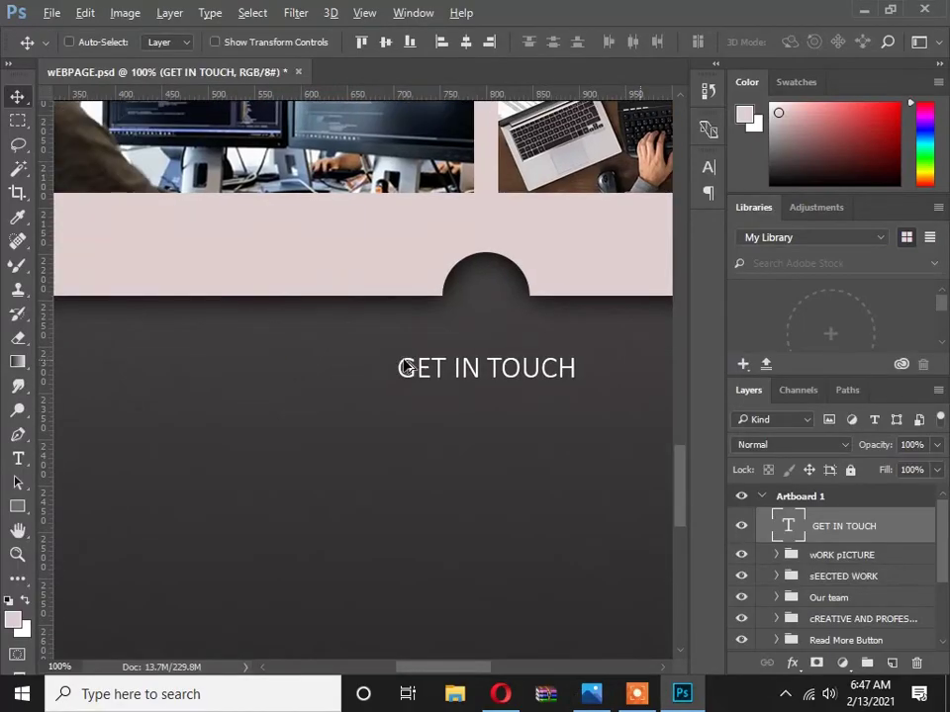
Show the column guides over the footer area below the GET IN TOUCH heading.
scroll(410, 364, down, 3)
drag(357, 374, 366, 341)
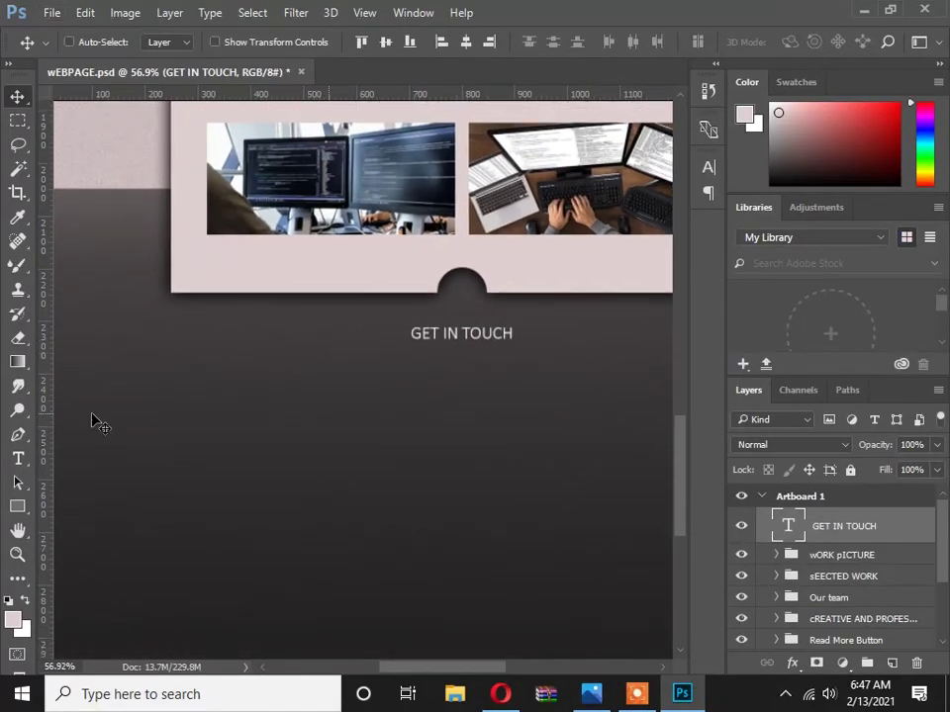
key(ctrl+semicolon)
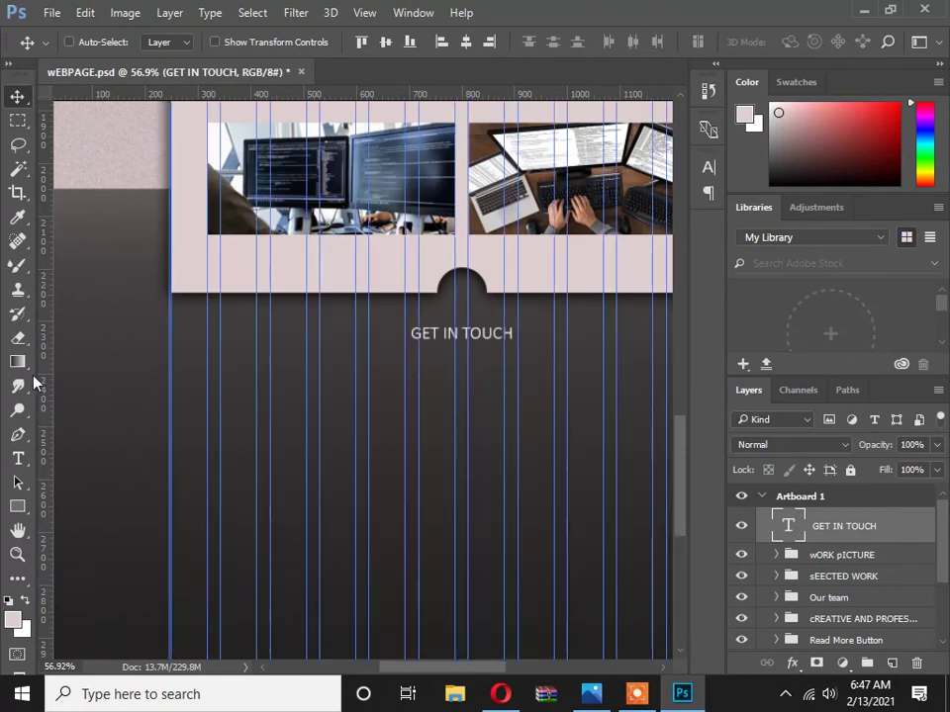
Draw a rectangle about 375 by 76 px below the GET IN TOUCH heading, starting at the Selected Work card's left edge.
click(18, 505)
drag(170, 390, 364, 428)
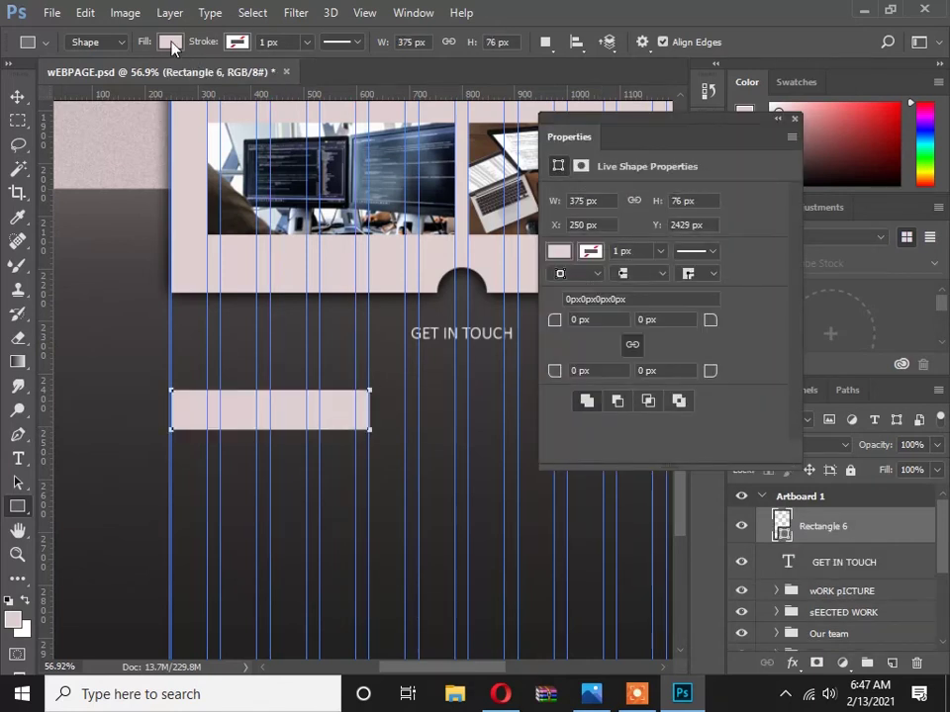
click(17, 96)
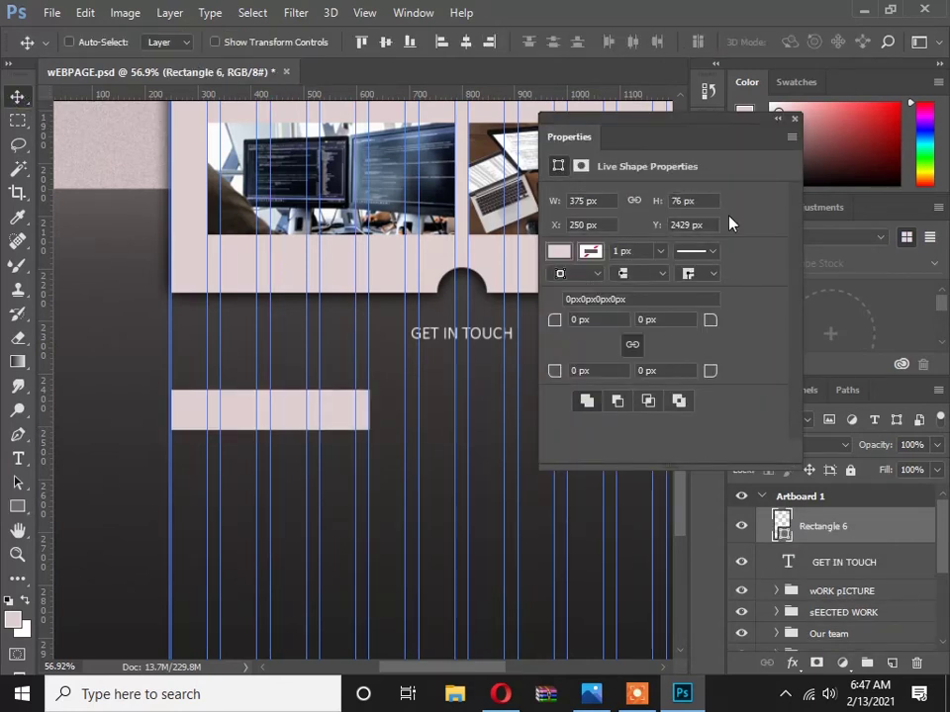
click(792, 117)
drag(373, 367, 315, 312)
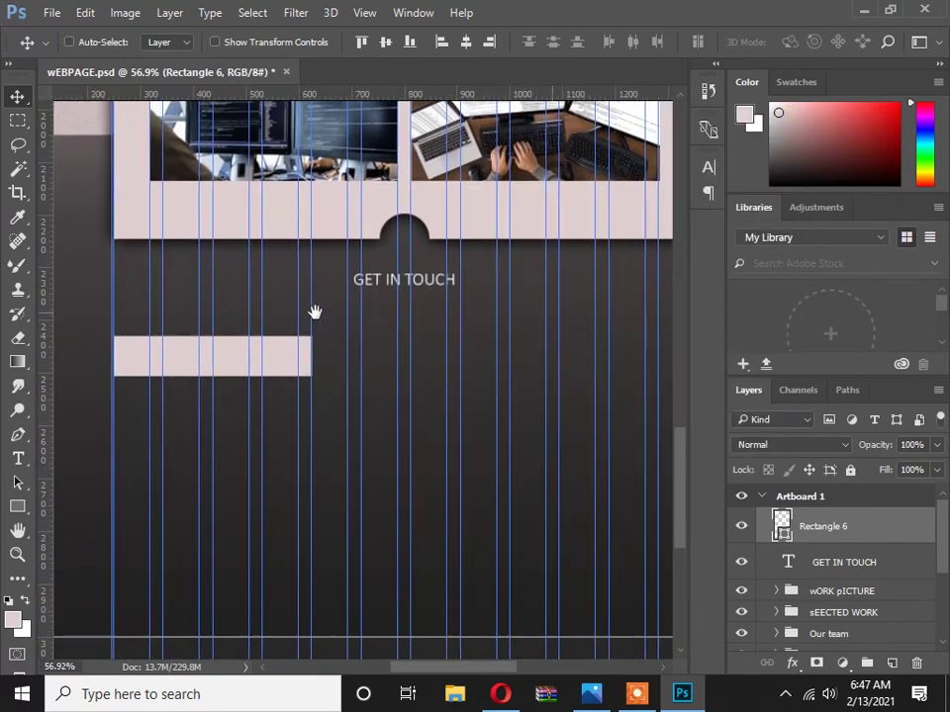
Following the reference image, move the rectangle up against the column guides left of the page centre and reduce its height to about 62 px.
key(alt+Tab)
key(alt+Tab)
drag(234, 368, 299, 351)
key(ctrl+t)
key(Return)
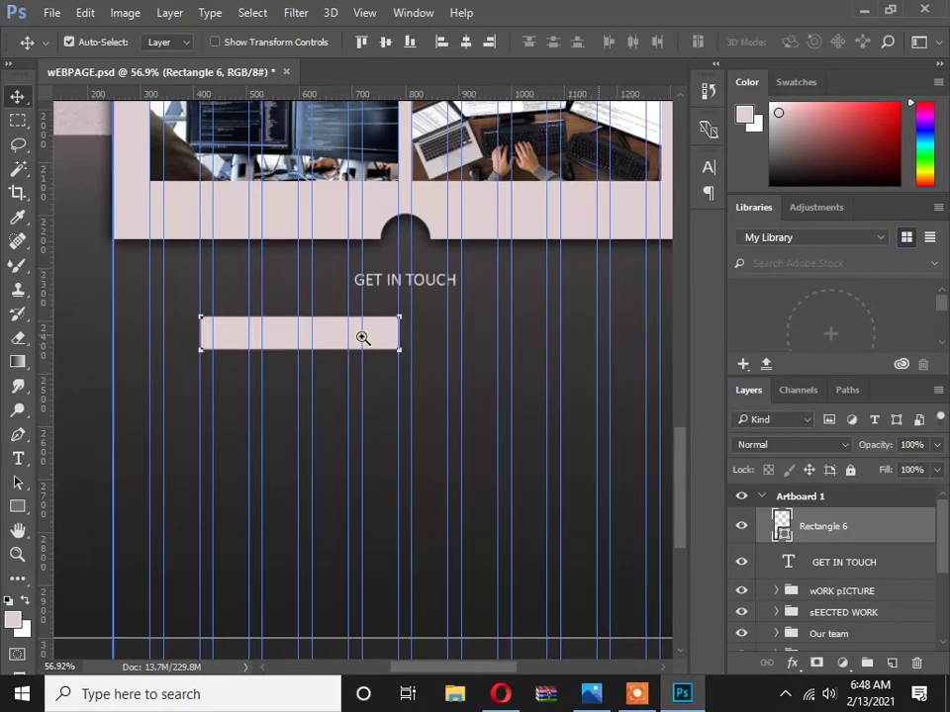
scroll(360, 336, up, 2)
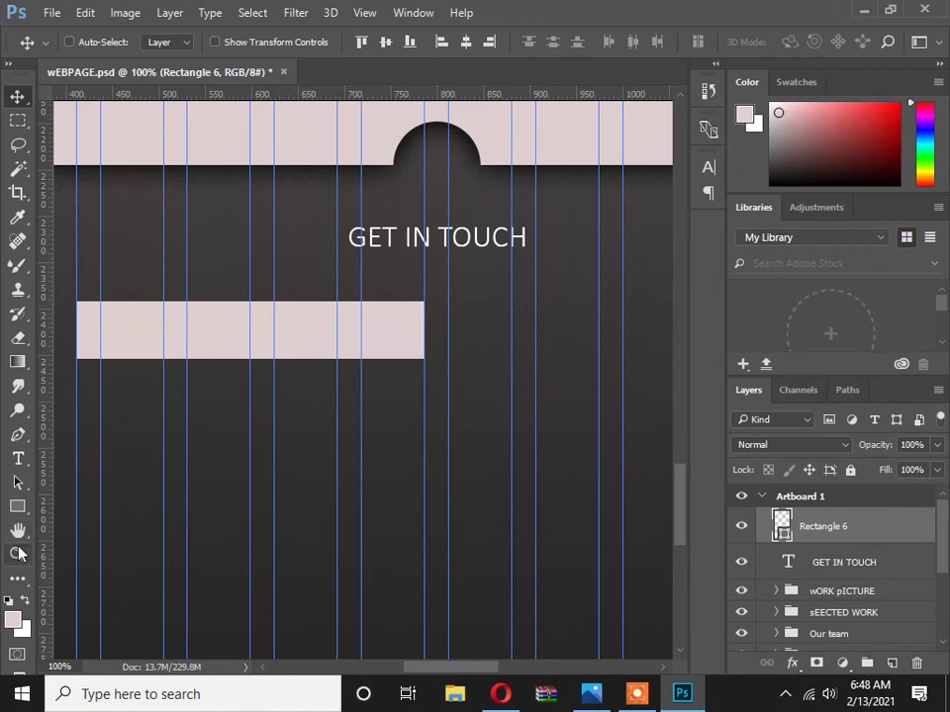
Duplicate the form rectangle directly below itself and nudge the copy up to narrow the gap between them.
click(17, 506)
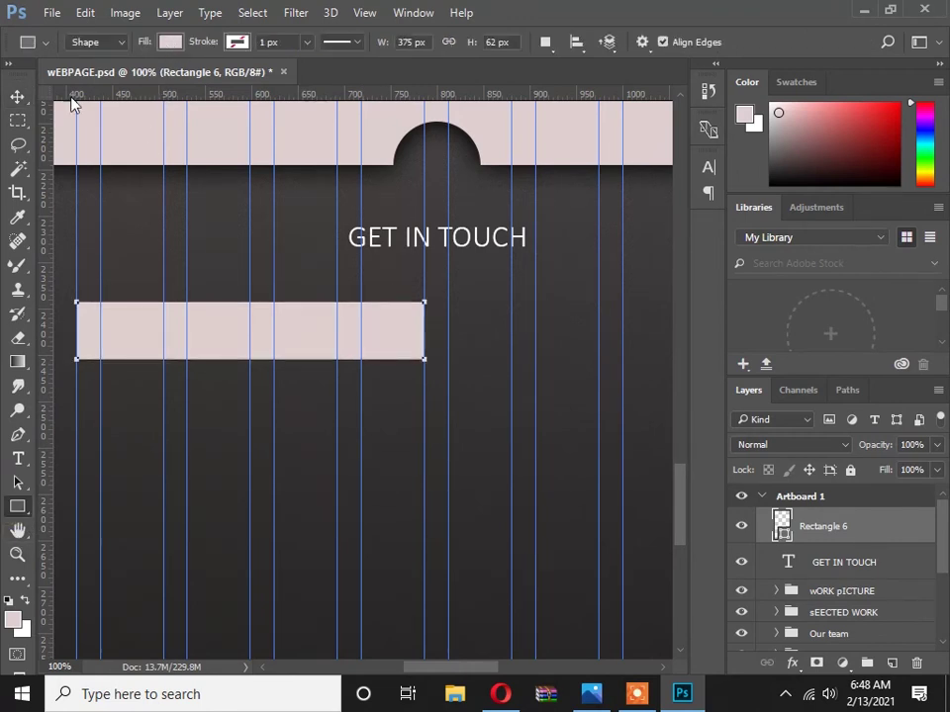
click(16, 96)
drag(231, 339, 226, 418)
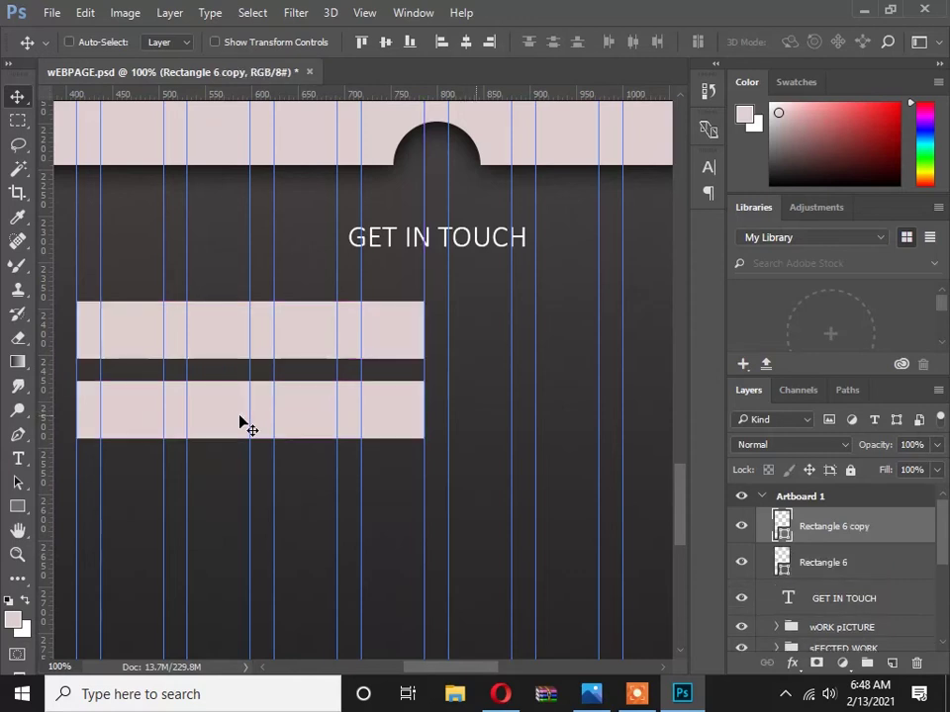
key(Up)
key(Up)
key(Up)
key(Up)
key(Up)
key(Up)
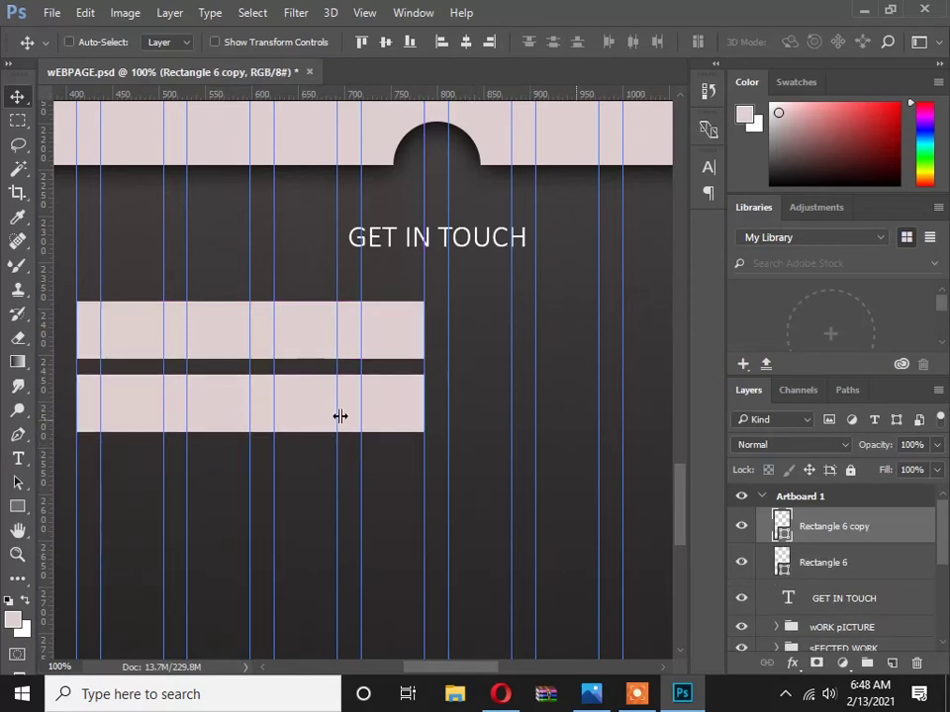
scroll(297, 406, down, 3)
scroll(327, 401, up, 1)
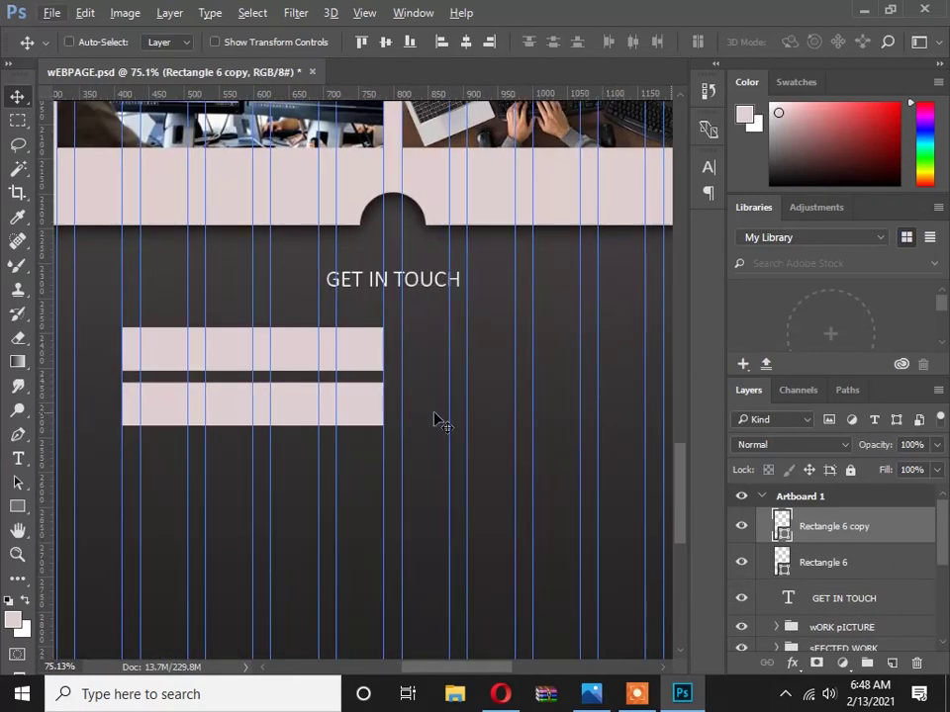
Duplicate the upper form rectangle into the columns right of centre and stretch it down to the lower rectangle's bottom edge.
click(836, 556)
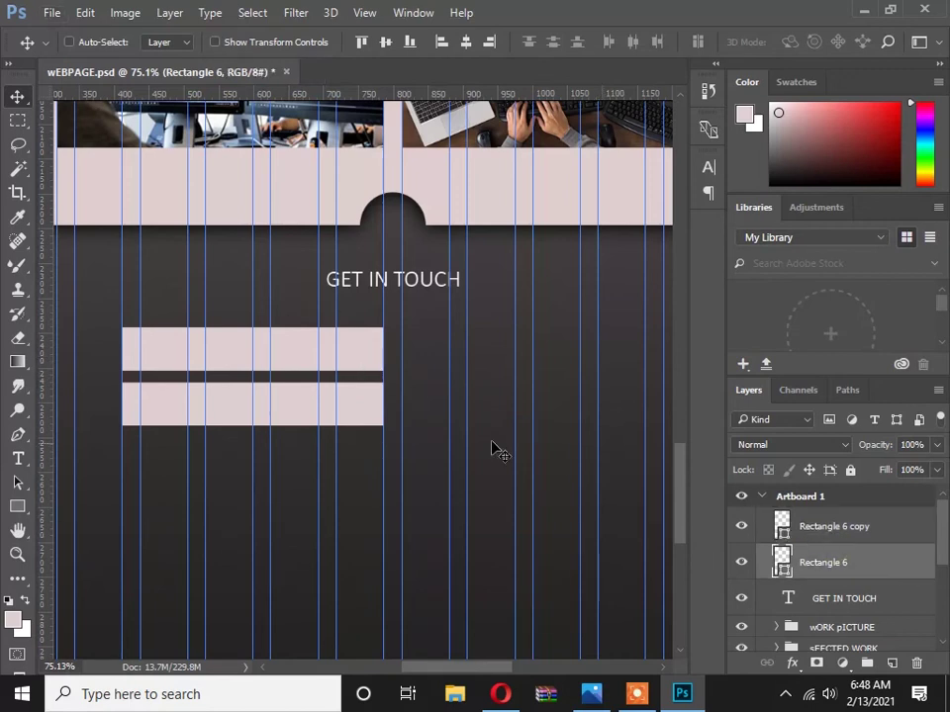
drag(358, 353, 514, 353)
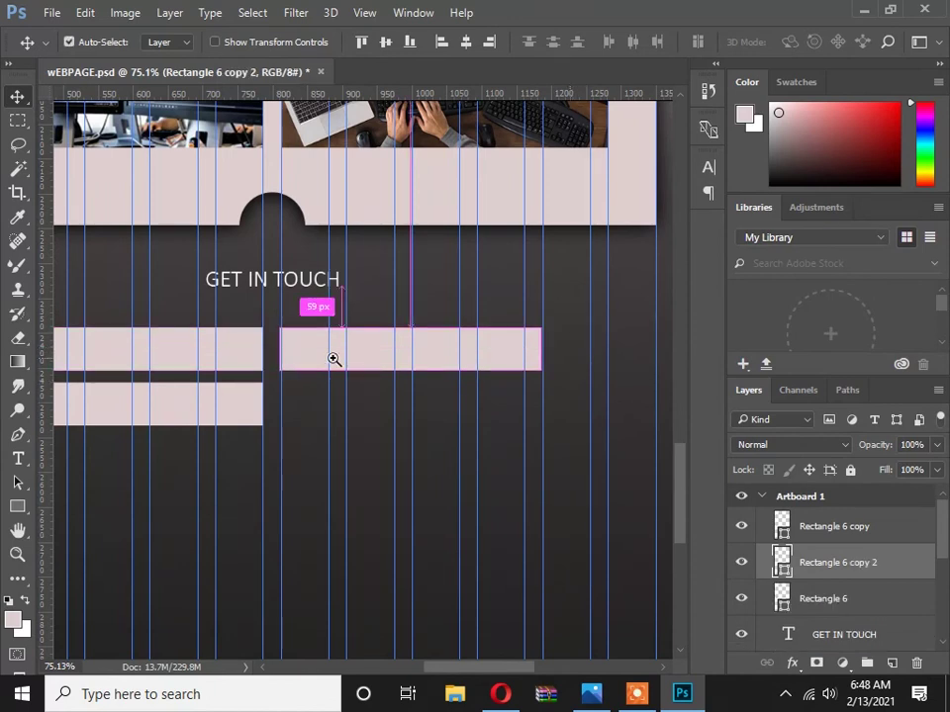
scroll(334, 359, up, 1)
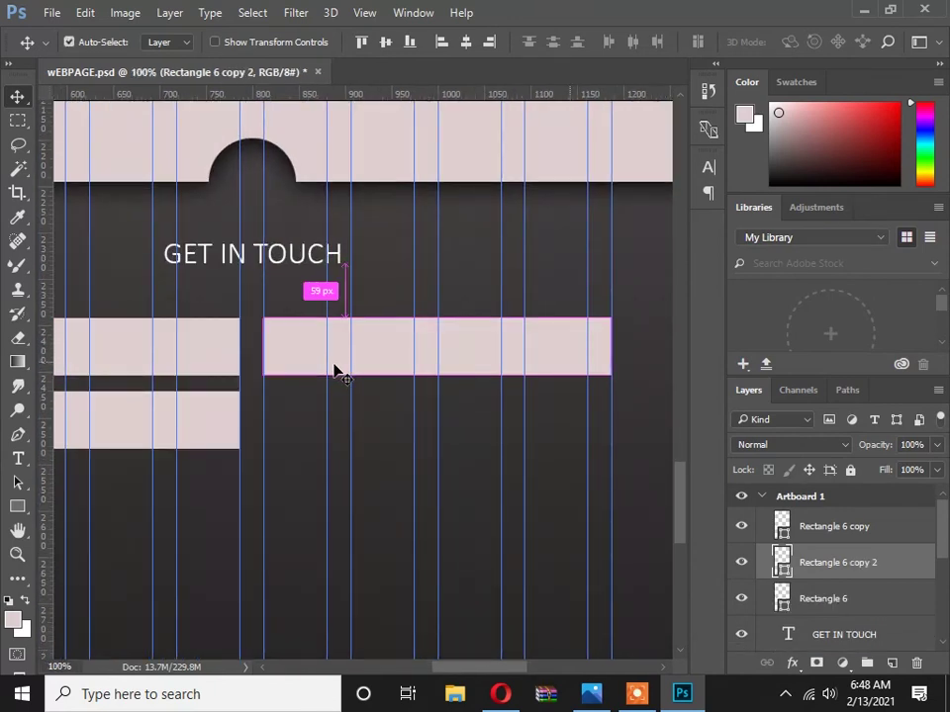
key(ctrl+t)
drag(437, 375, 436, 447)
key(Return)
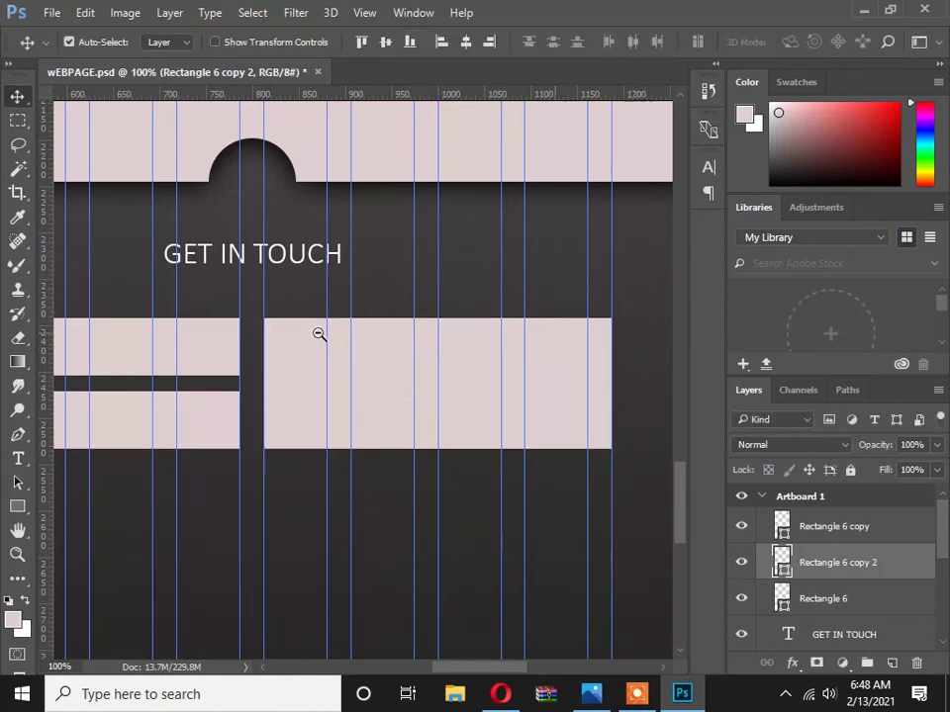
Set the blend mode of all three form rectangles to Soft Light.
scroll(319, 334, down, 1)
shift+click(843, 534)
shift+click(832, 590)
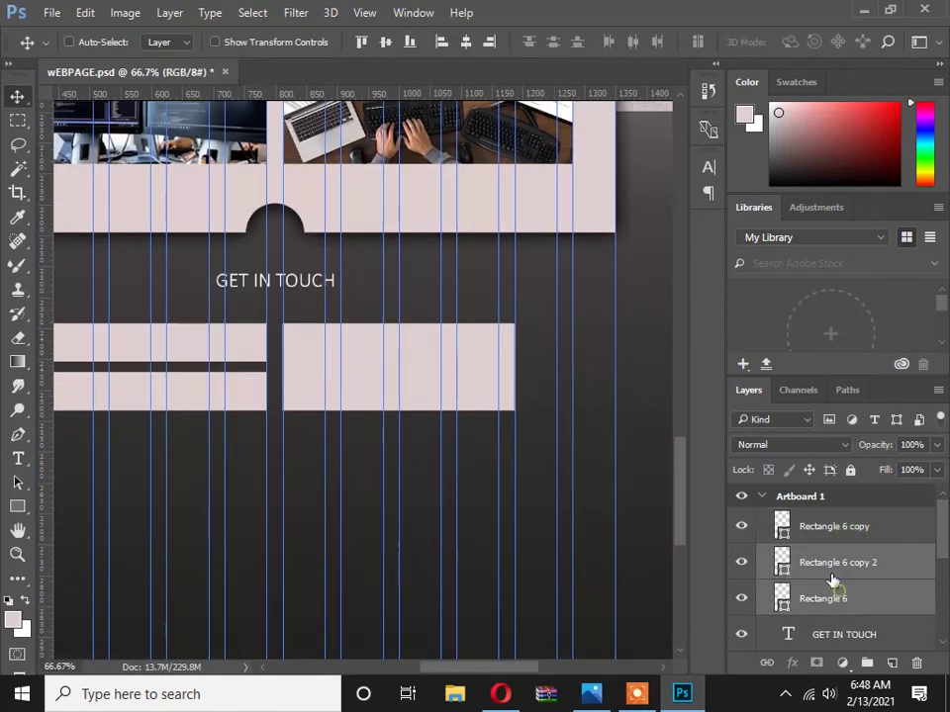
click(809, 448)
click(843, 525)
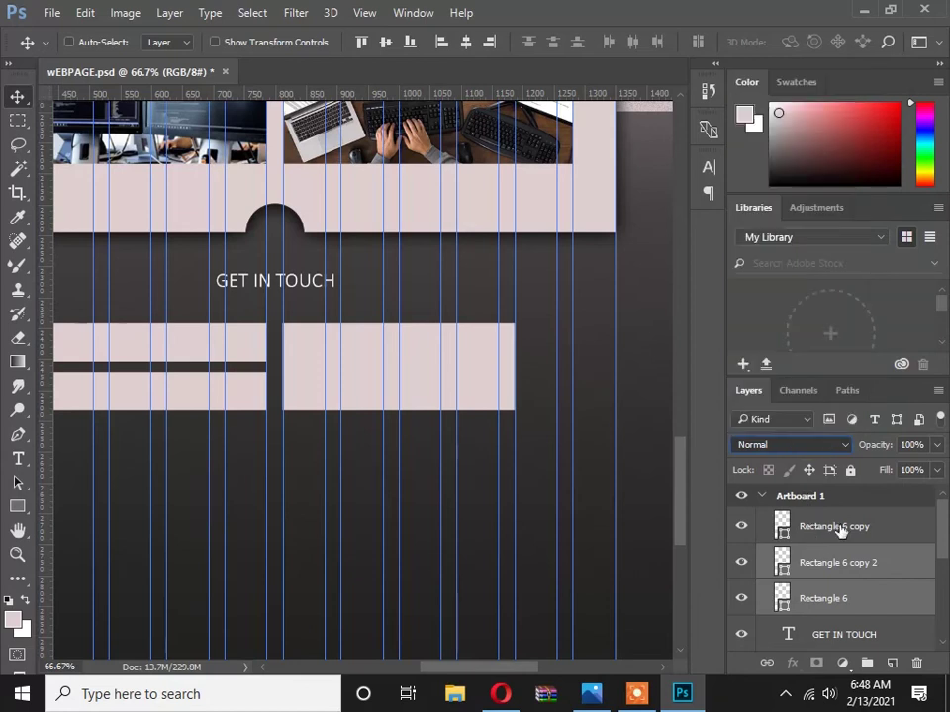
click(843, 525)
shift+click(821, 604)
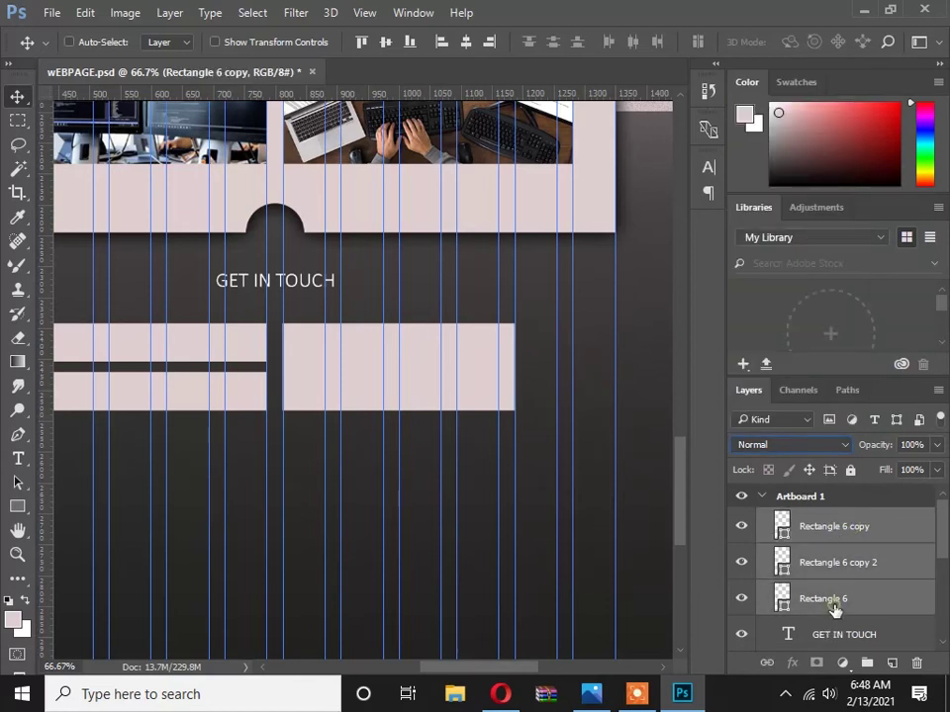
click(829, 447)
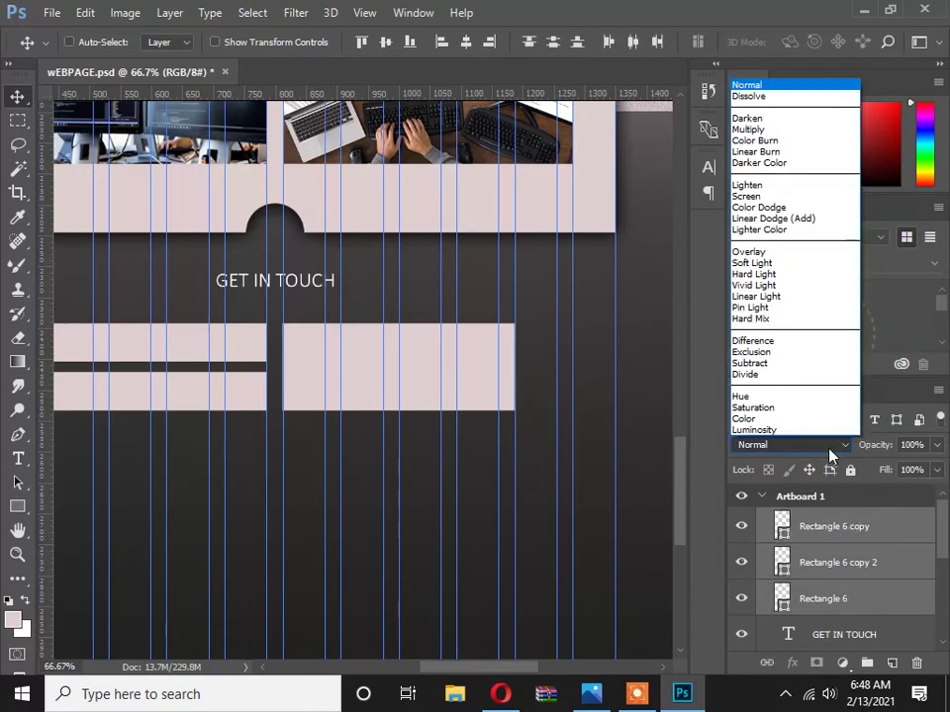
click(785, 270)
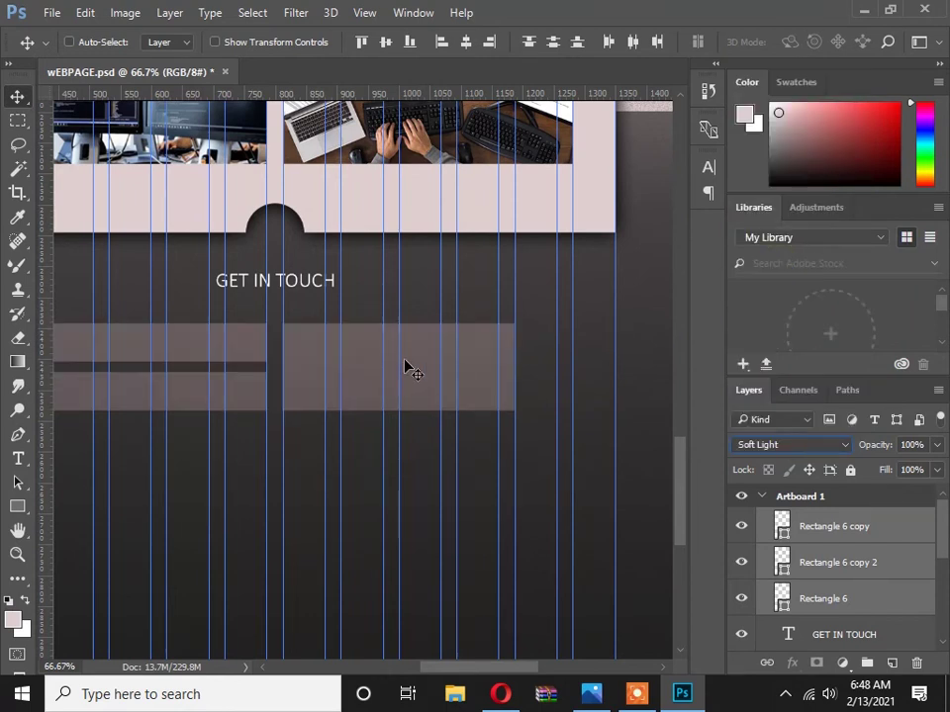
Try the Screen blend mode on the three form rectangles and return them to Soft Light.
click(776, 444)
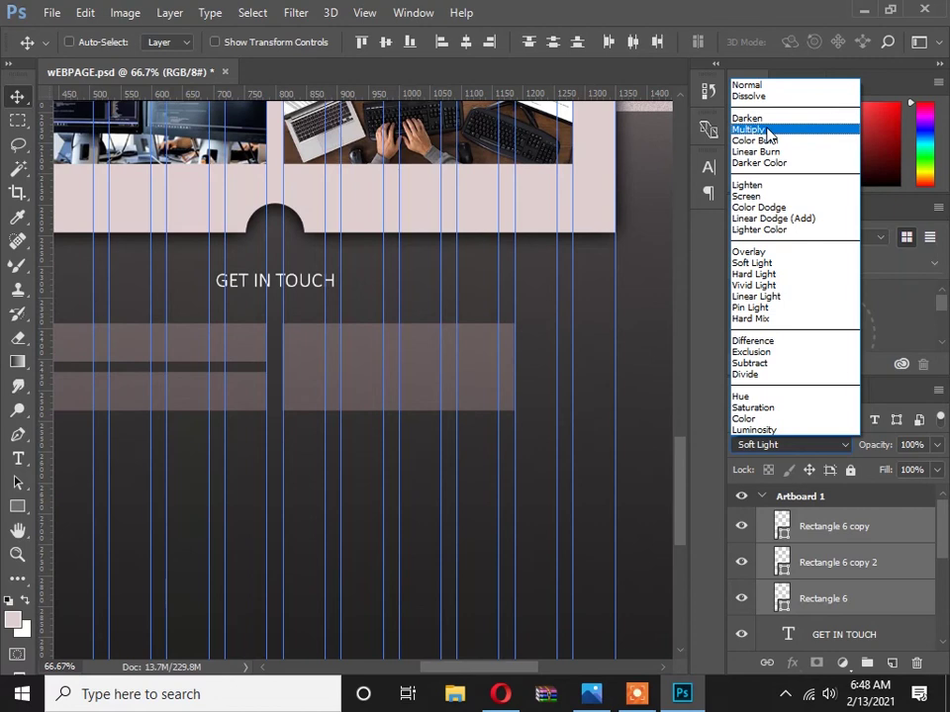
click(769, 196)
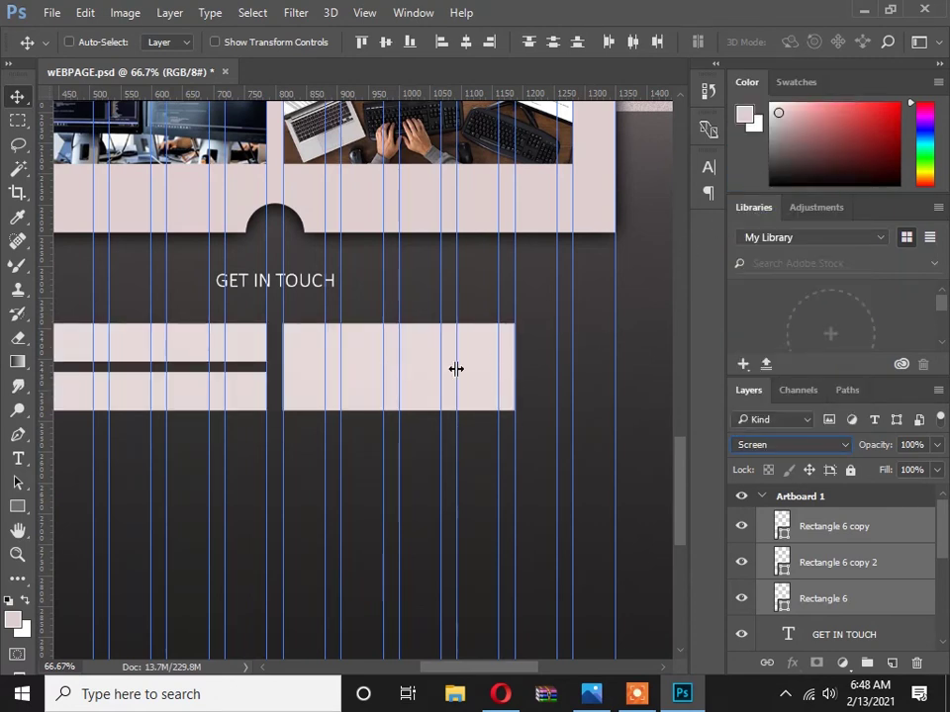
click(805, 445)
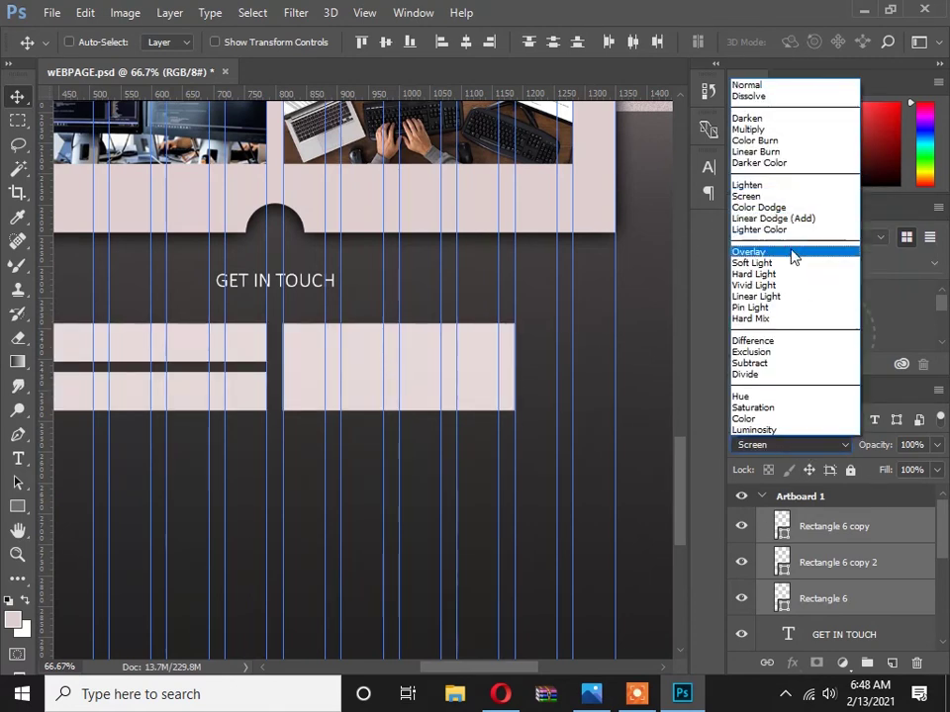
click(793, 273)
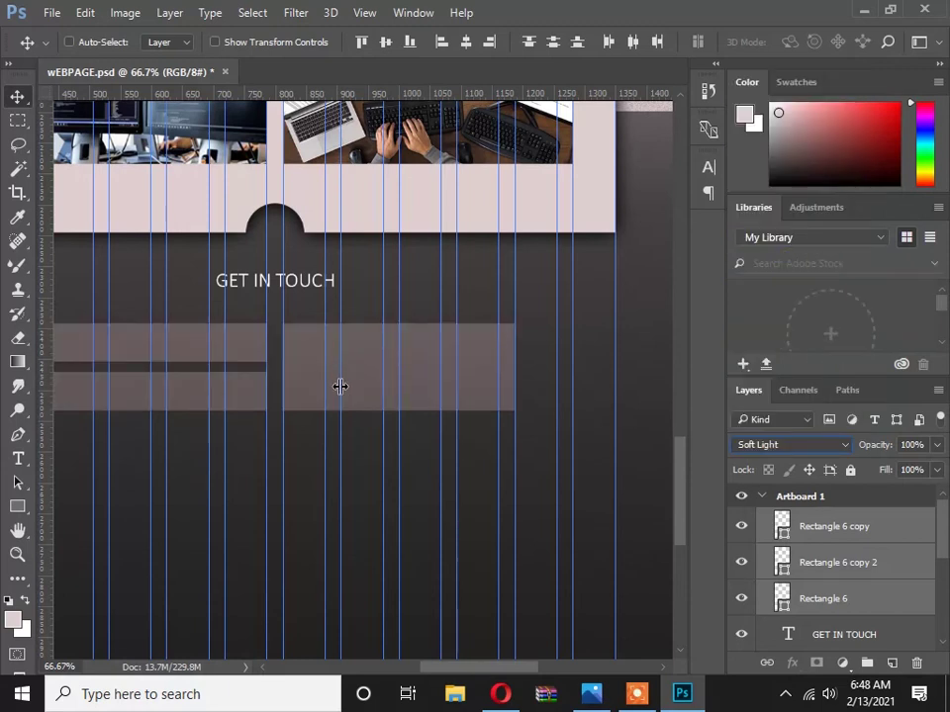
Examine the form rectangles up close and compare their appearance with the contact fields in the reference image.
ctrl+click(250, 360)
drag(248, 365, 438, 360)
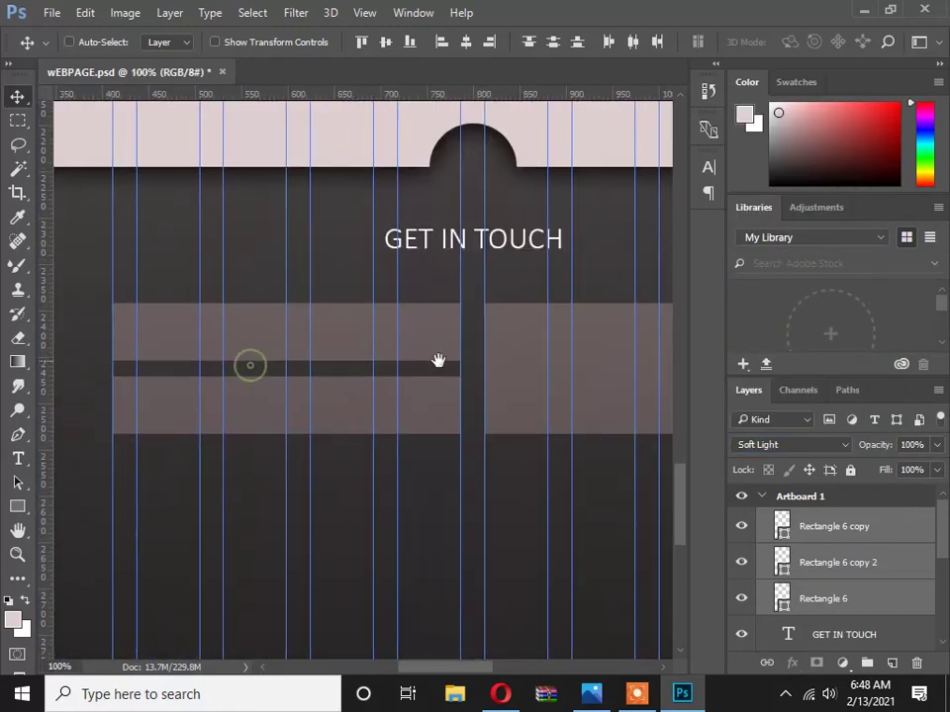
click(292, 357)
alt+click(314, 350)
alt+click(313, 356)
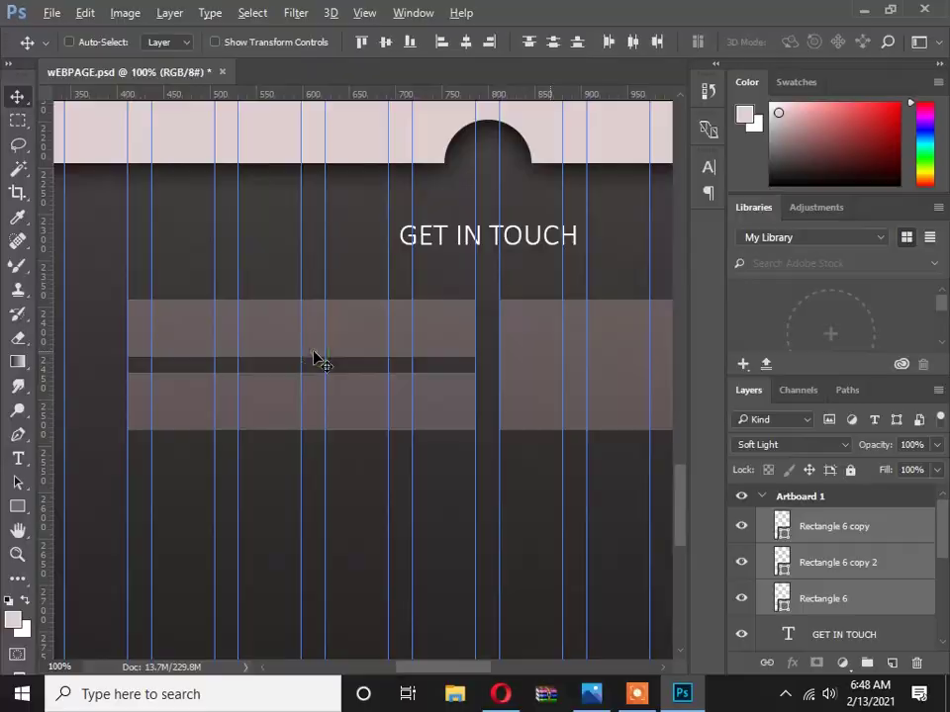
key(alt+Tab)
key(alt+Tab)
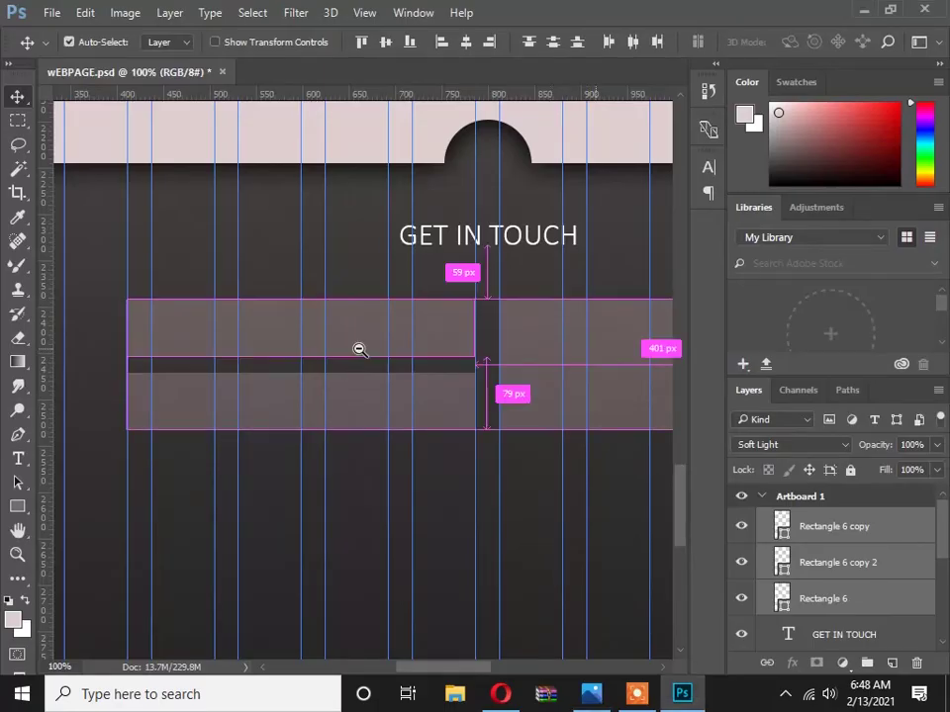
alt+click(361, 352)
ctrl+click(376, 360)
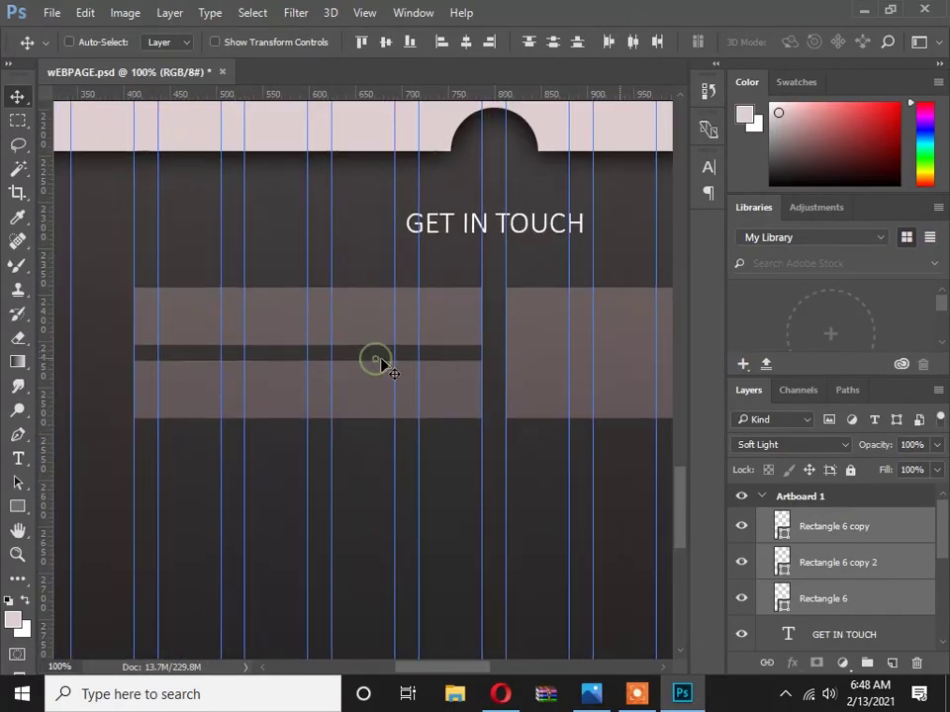
Change the fill of the three form rectangles to white.
click(18, 505)
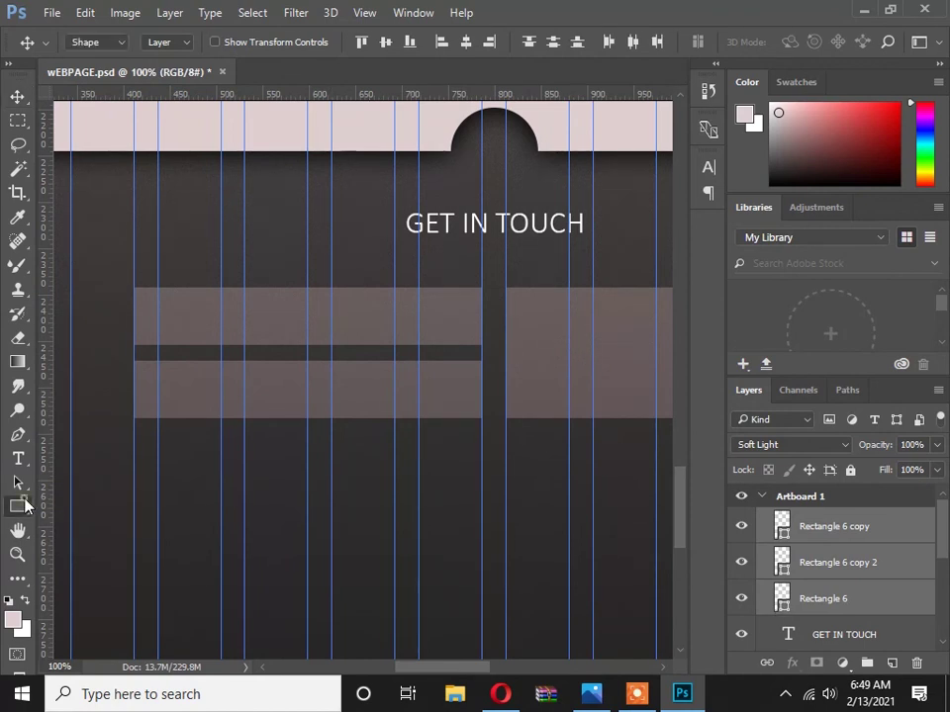
click(170, 45)
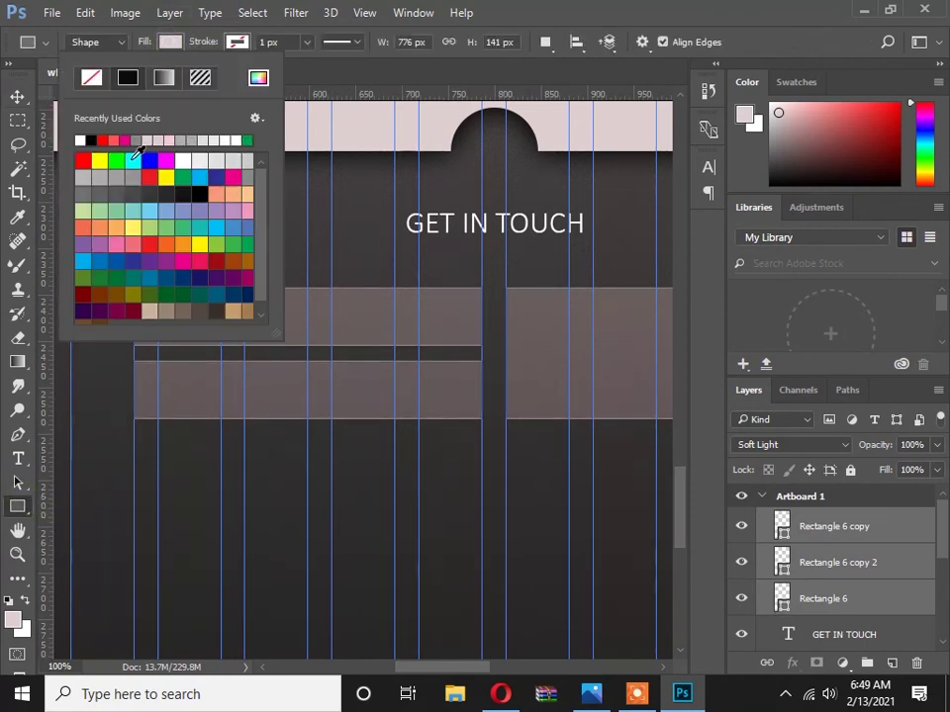
click(183, 158)
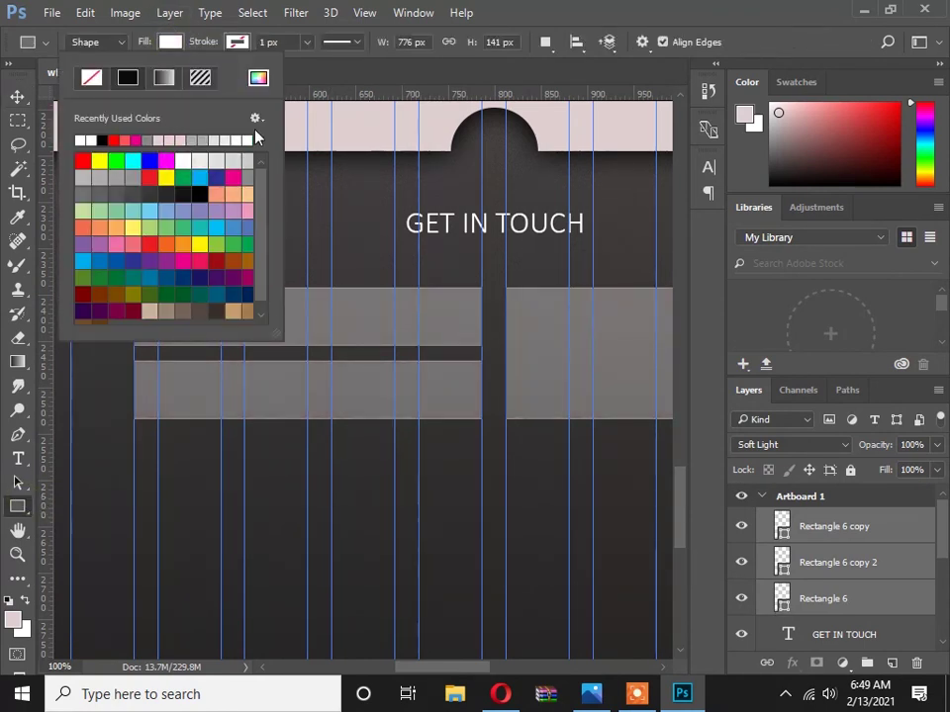
click(345, 205)
click(254, 339)
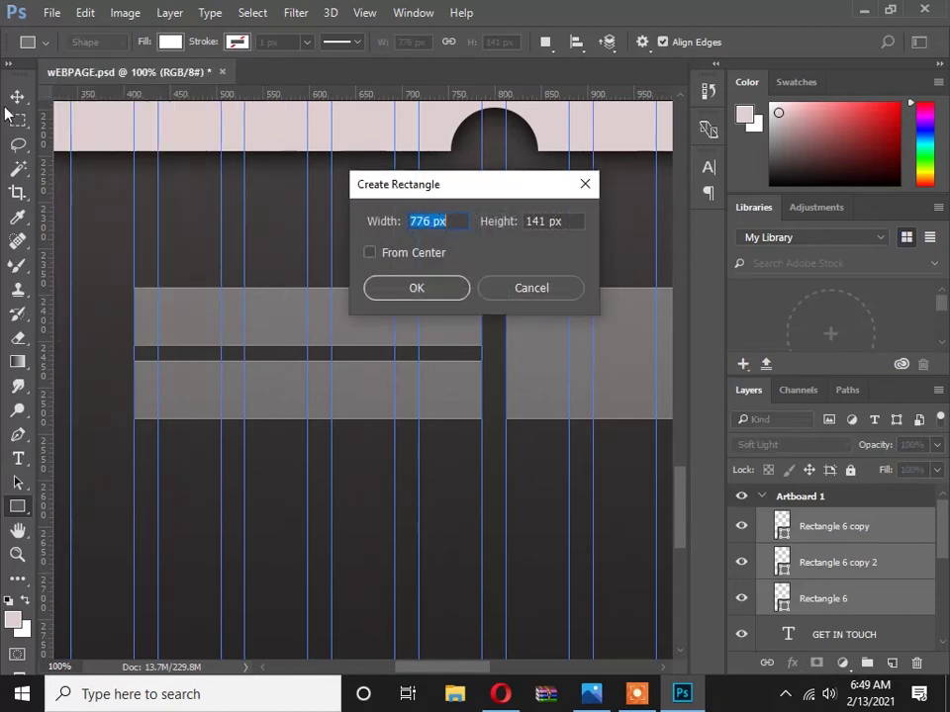
click(500, 297)
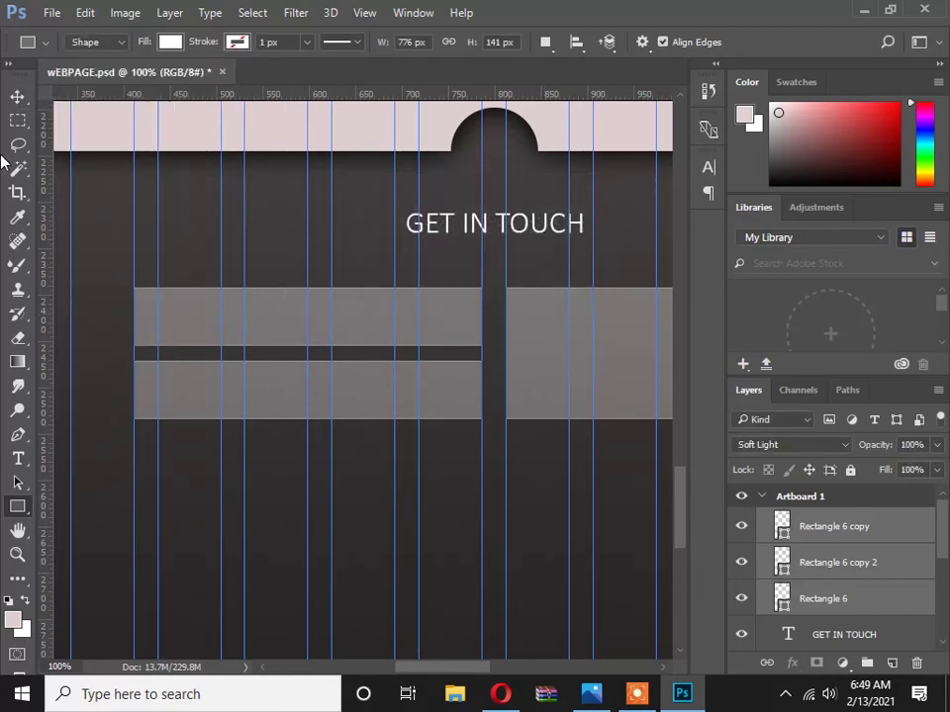
click(17, 96)
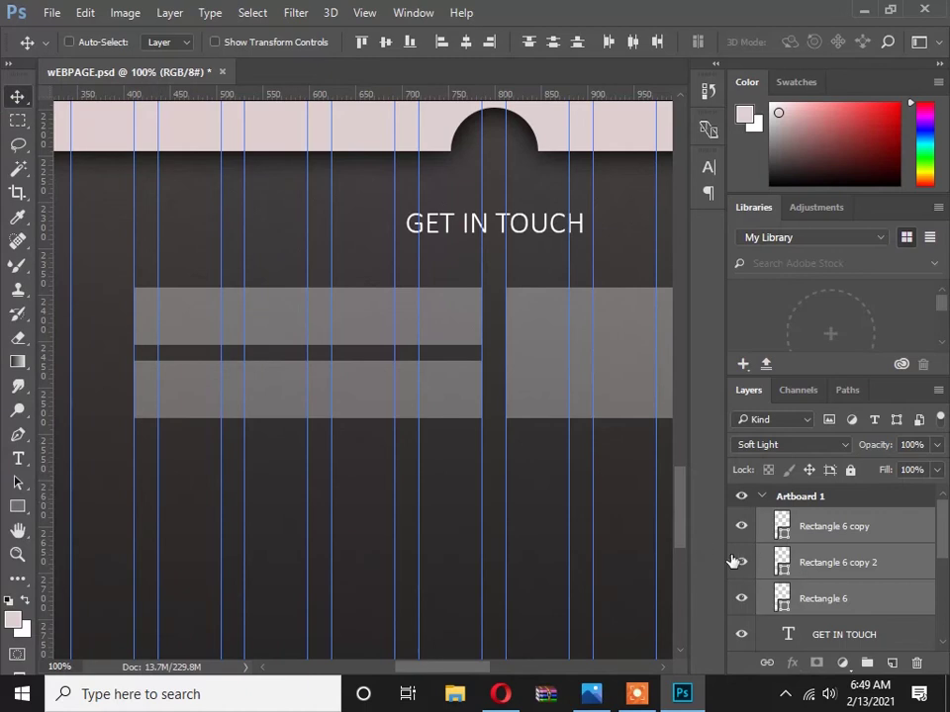
Reduce the combined height of the three form rectangles from their bottom edge and compare them with the reference image.
key(ctrl+t)
drag(494, 420, 368, 384)
key(Return)
key(alt+Tab)
key(alt+Tab)
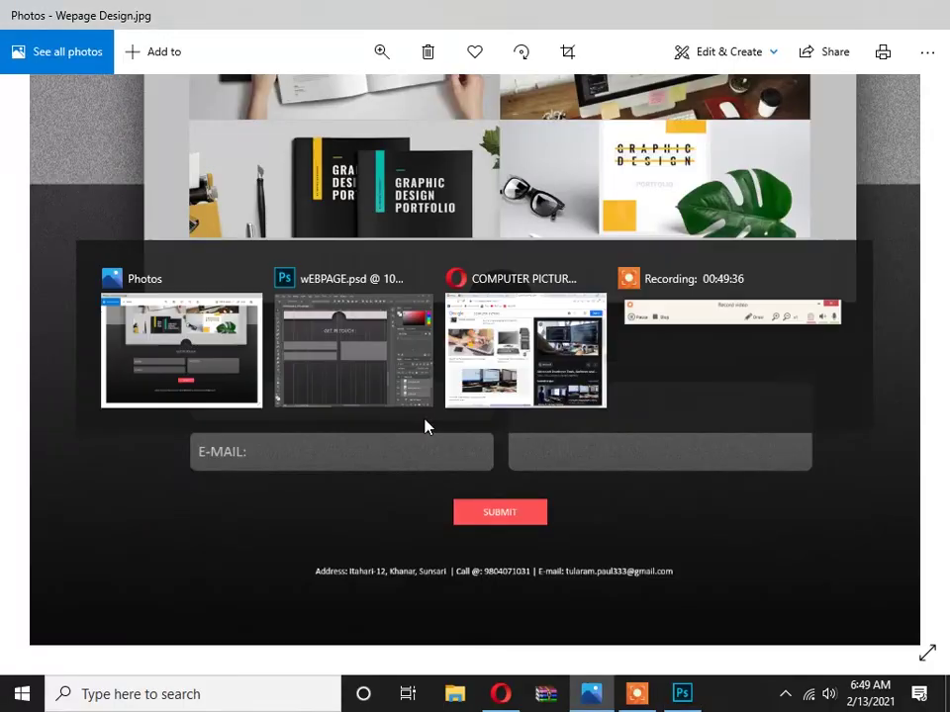
Nudge the three form rectangles slightly up toward the GET IN TOUCH heading.
key(Up)
key(Up)
key(Up)
key(Up)
key(Up)
key(Up)
key(Up)
key(Up)
key(Up)
key(Up)
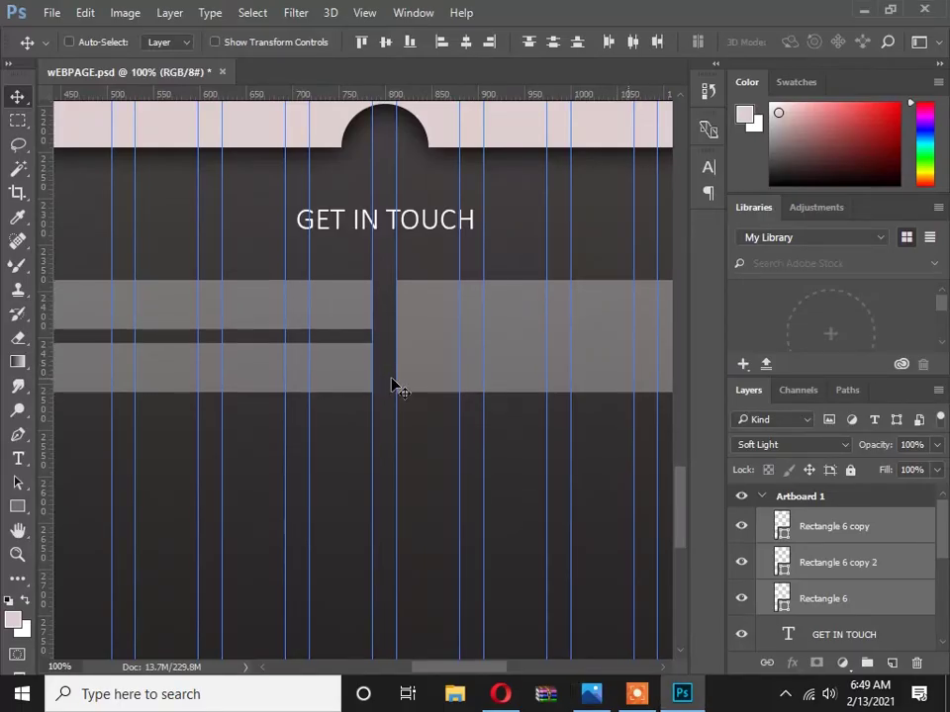
drag(290, 354, 458, 350)
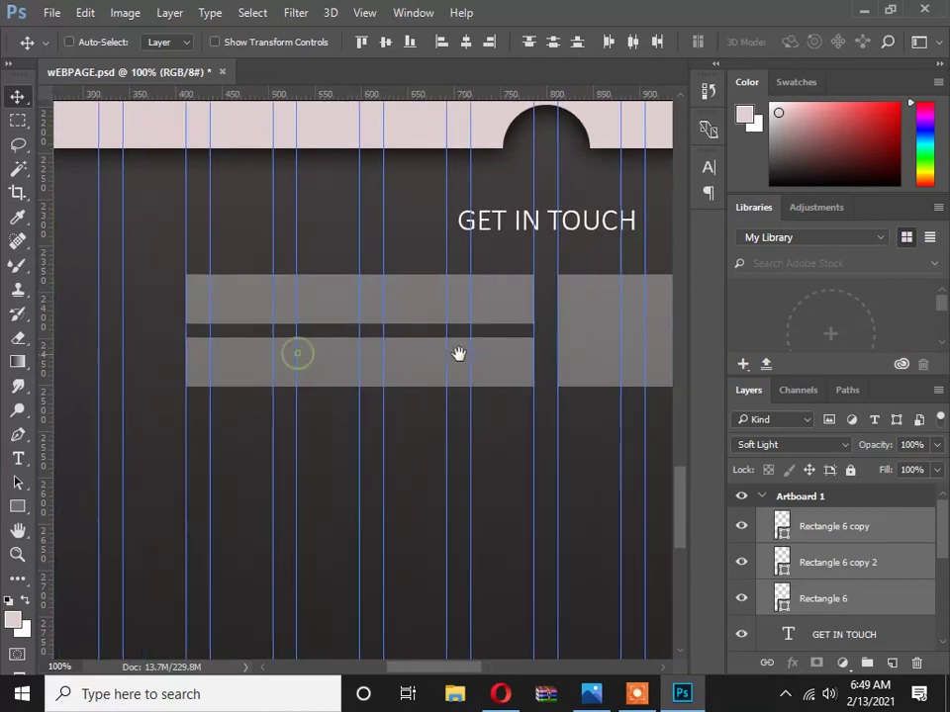
Add a left-aligned "NAME:" text label and place it near the left edge of the upper-left form rectangle.
click(18, 458)
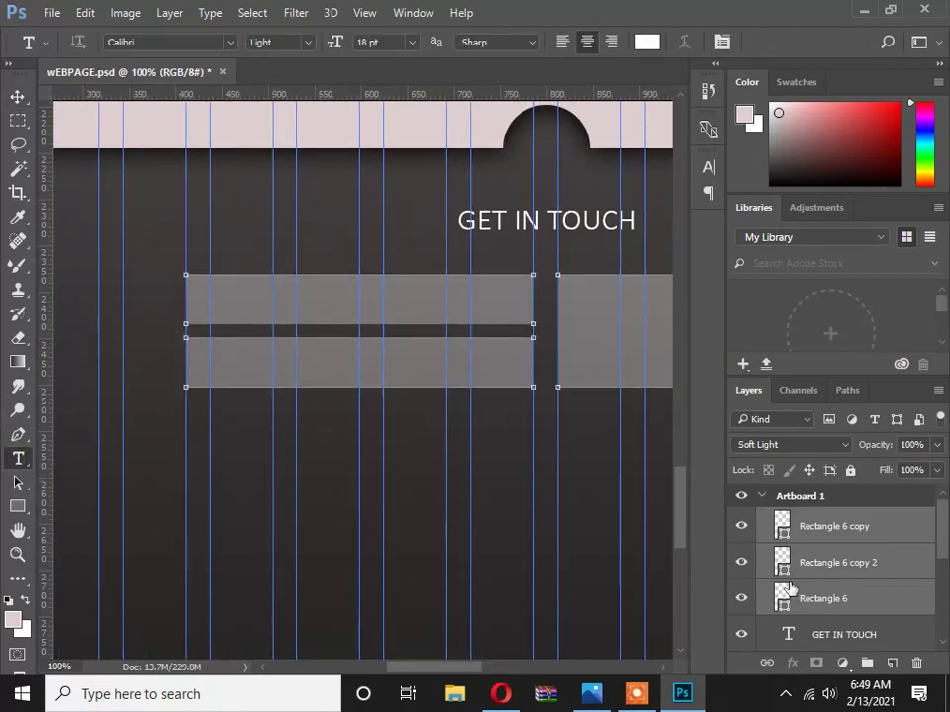
click(239, 447)
key(alt+Tab)
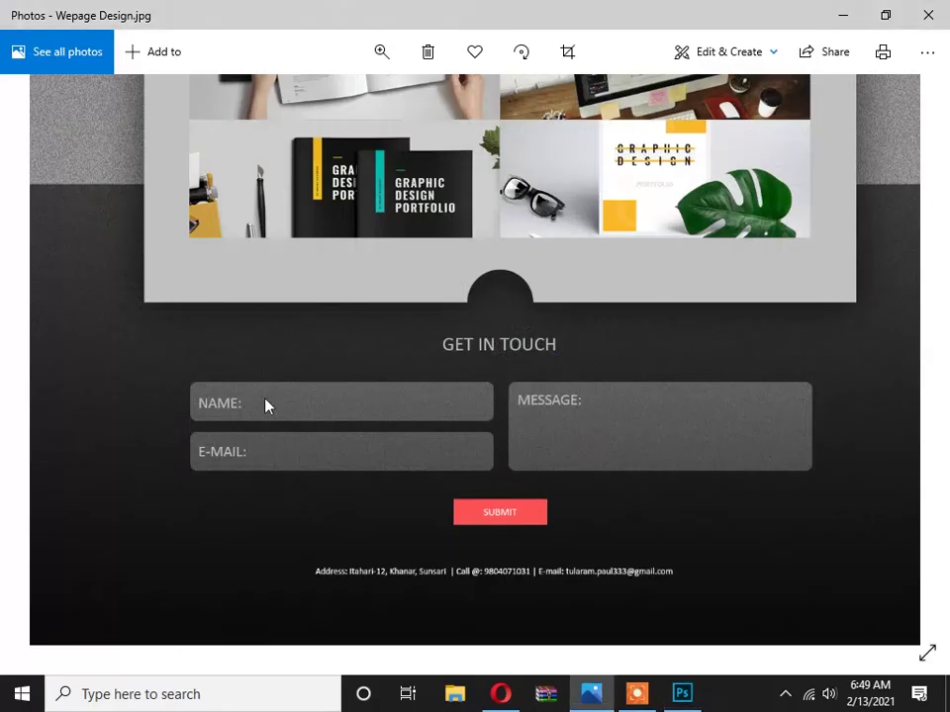
key(alt+Tab)
text(NAME)
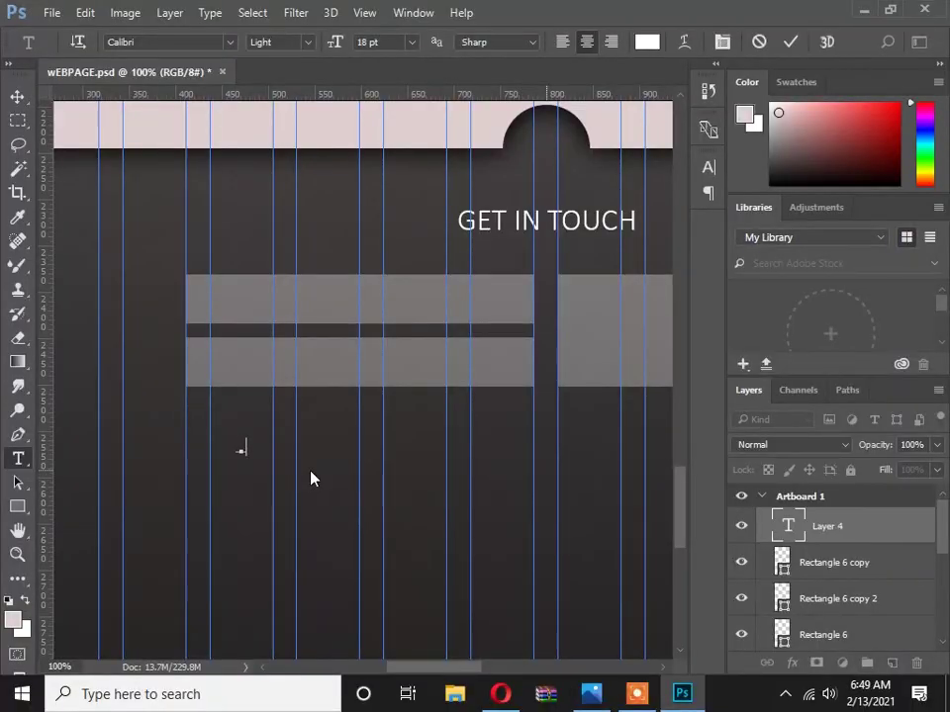
text(:)
key(ctrl+a)
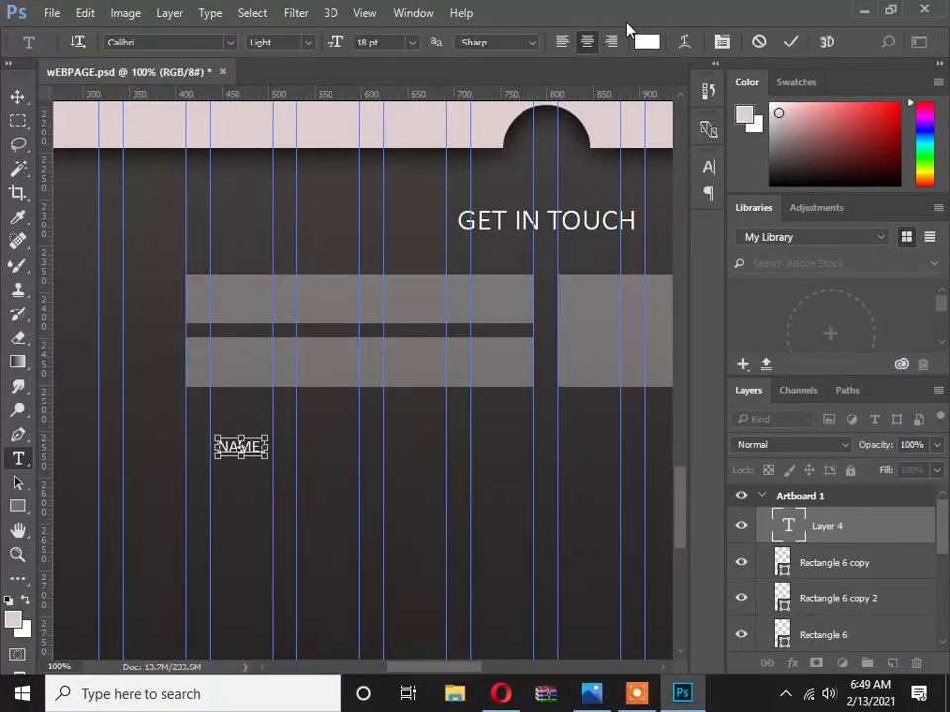
click(562, 42)
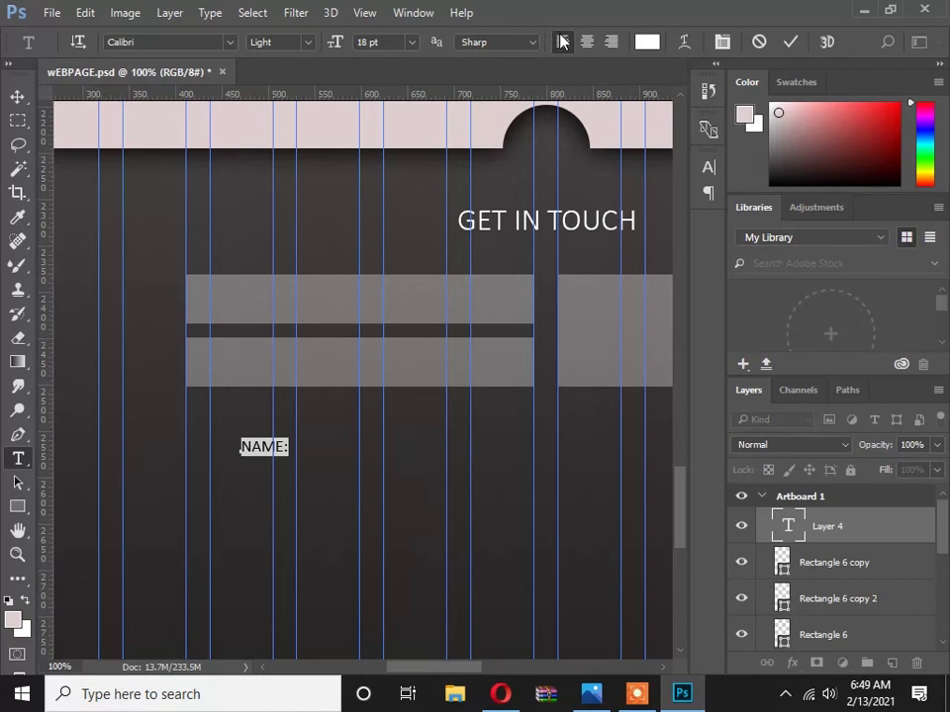
click(17, 96)
drag(254, 449, 203, 287)
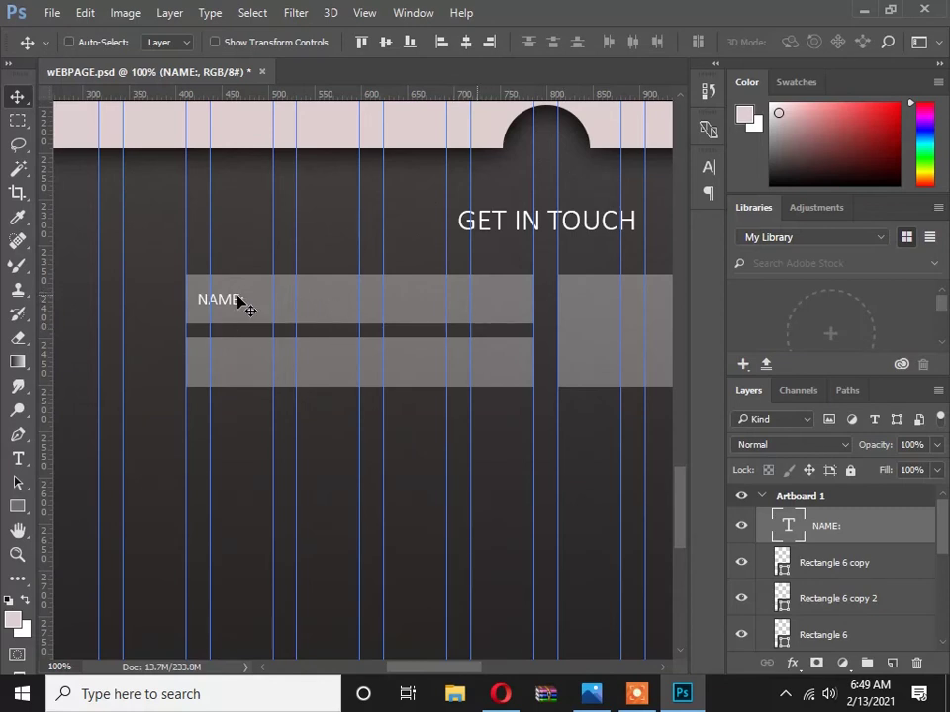
Duplicate the NAME: label into the lower-left form rectangle and change its text to "Email:".
drag(238, 298, 242, 360)
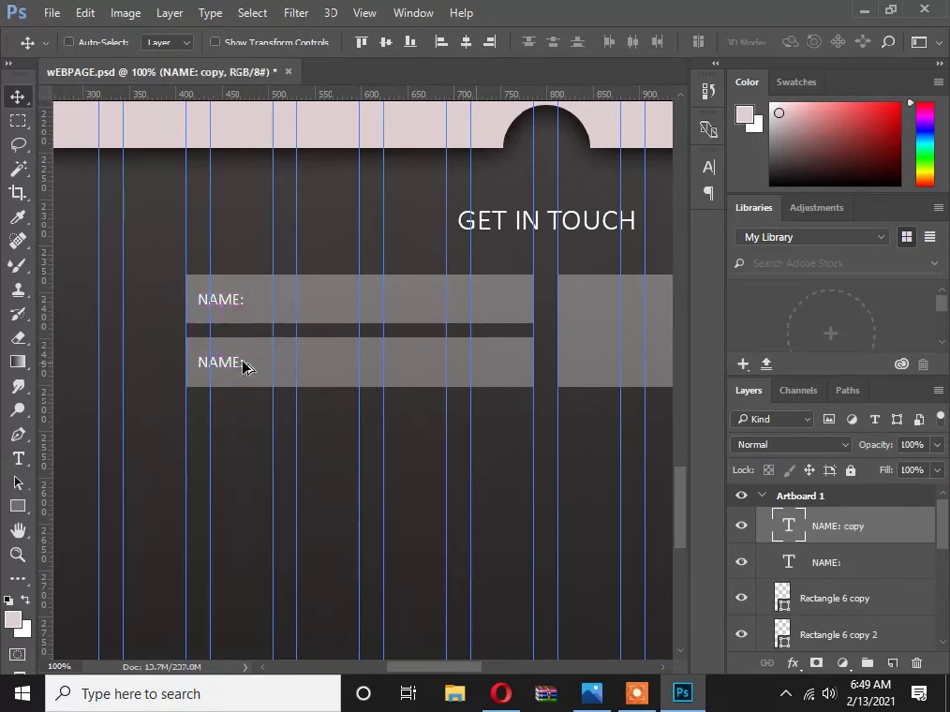
key(alt+Tab)
key(alt+Tab)
key(t)
double_click(219, 362)
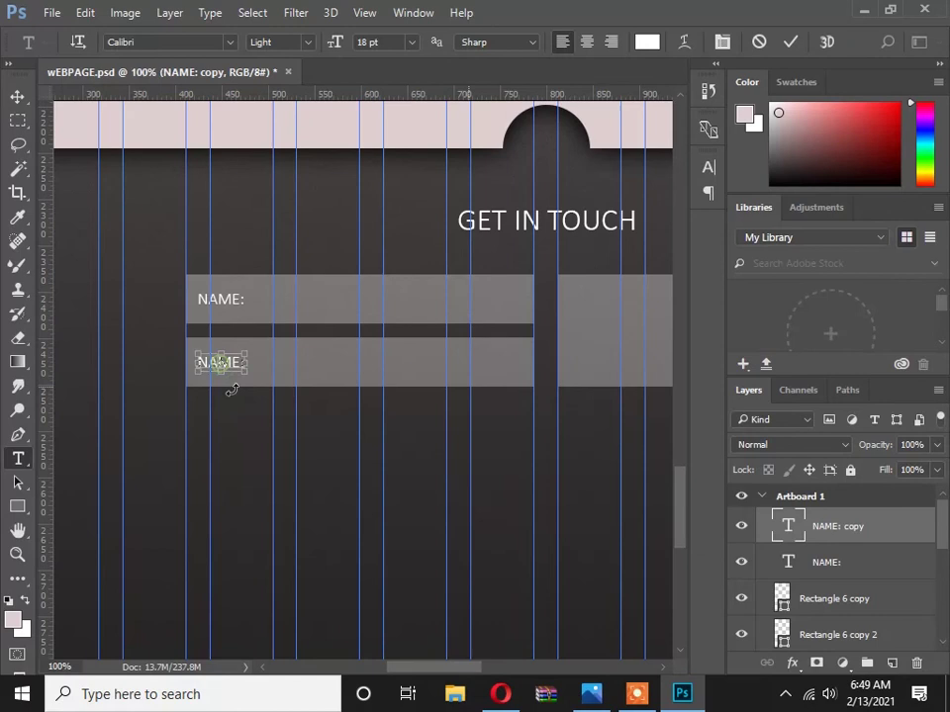
text(e-MAIL:)
key(ctrl+a)
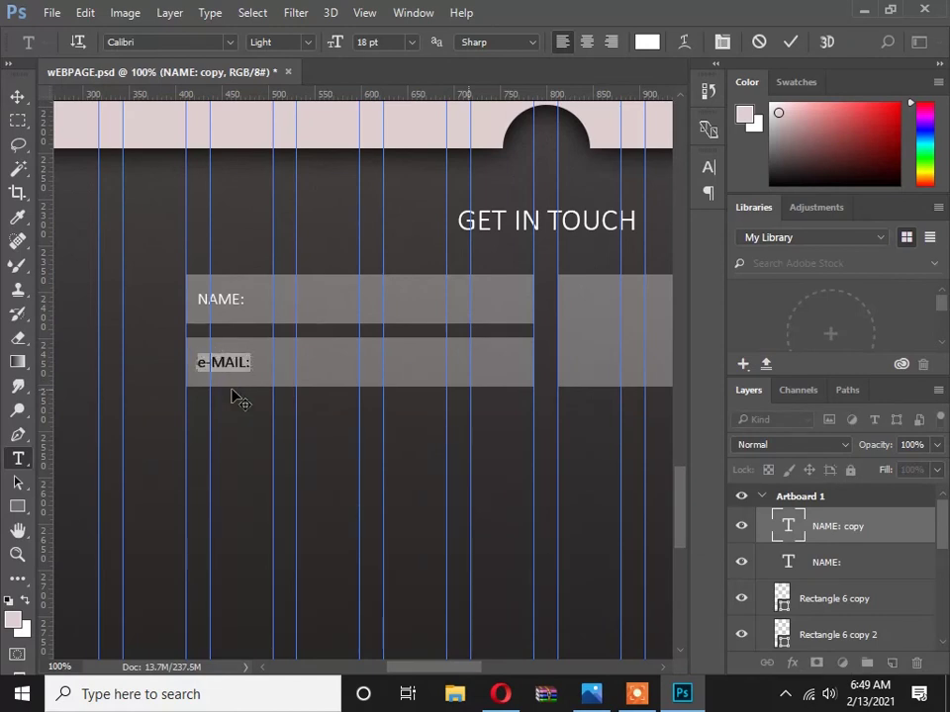
text(Email:)
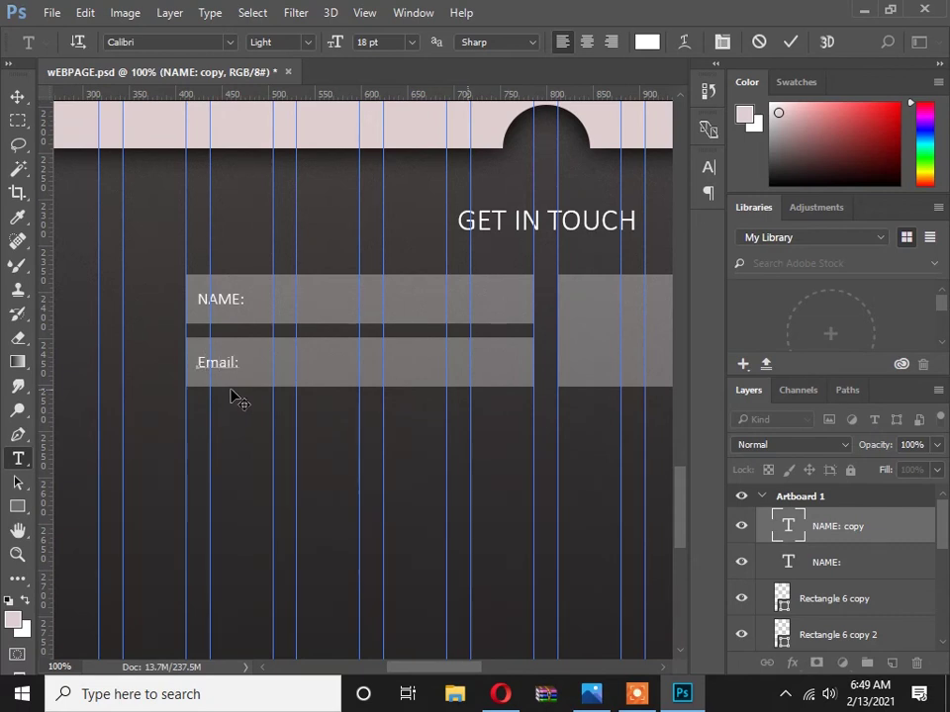
click(20, 97)
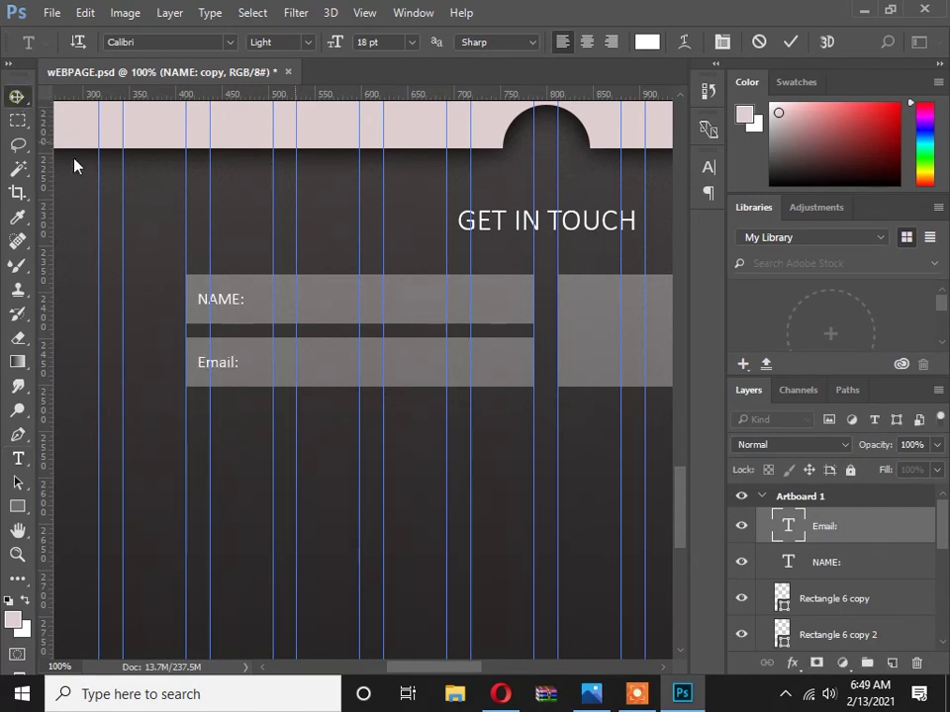
Duplicate the NAME: label into the upper-left area of the large right form rectangle and change its text to "MESSAGE:".
drag(271, 327, 176, 323)
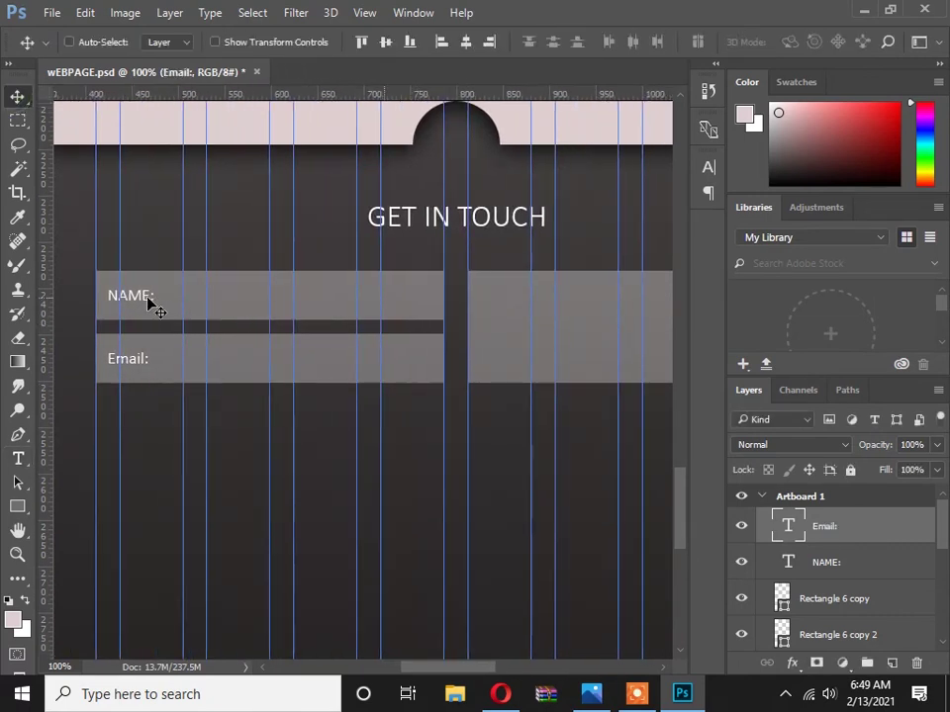
click(858, 575)
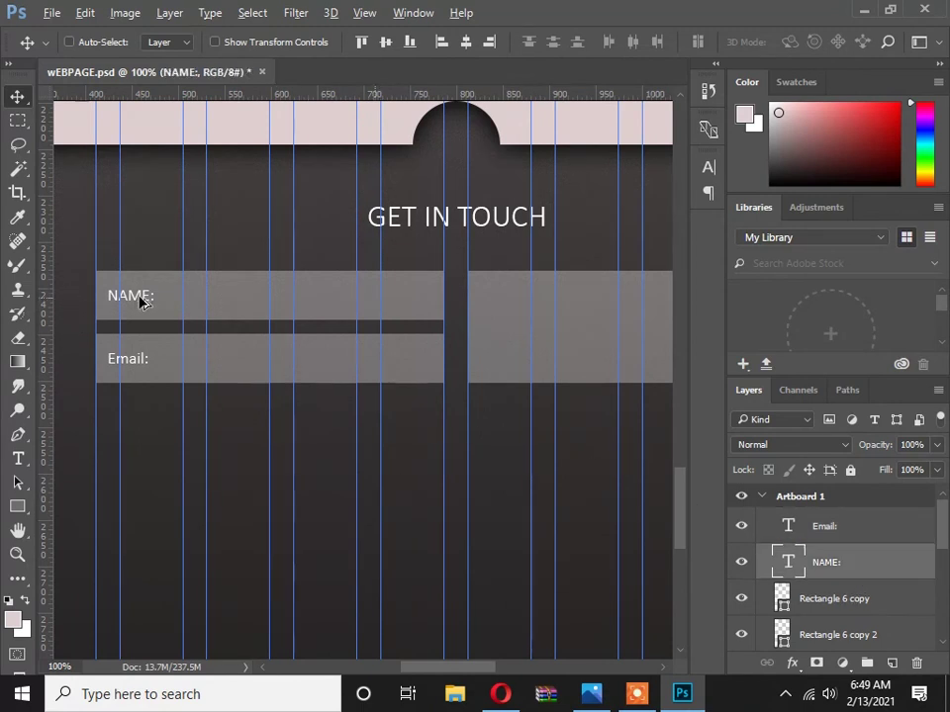
drag(143, 299, 360, 307)
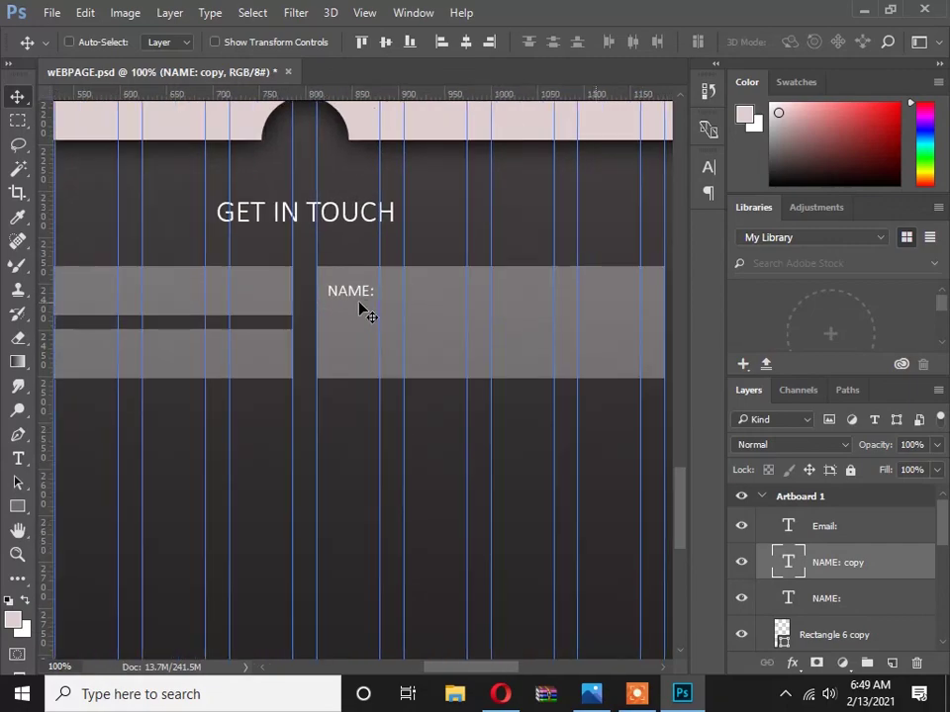
double_click(354, 295)
key(alt+Tab)
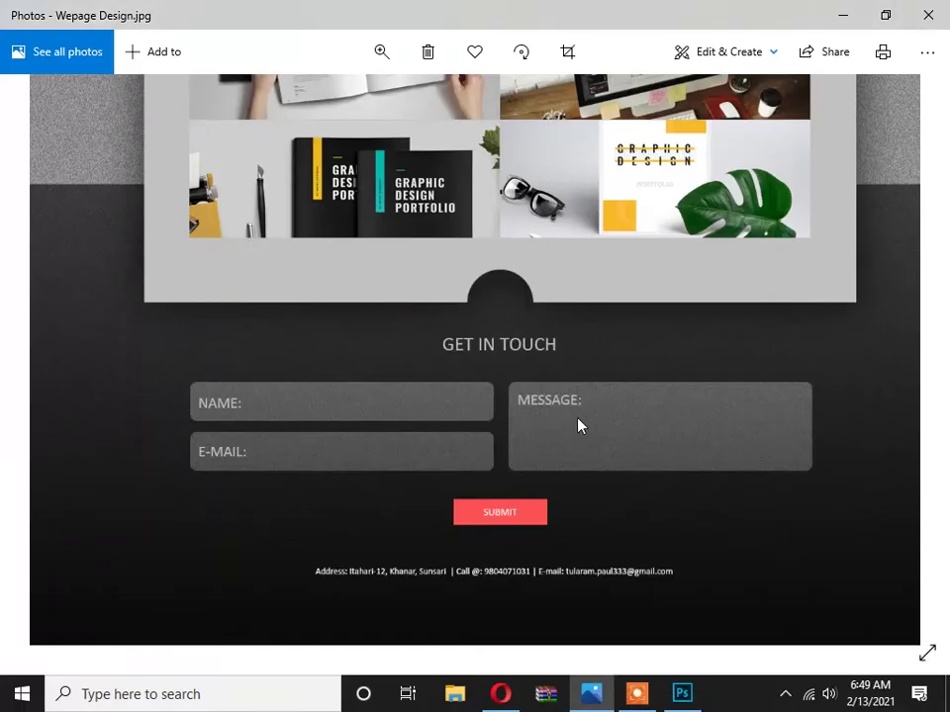
key(alt+Tab)
text(MESSAGE:)
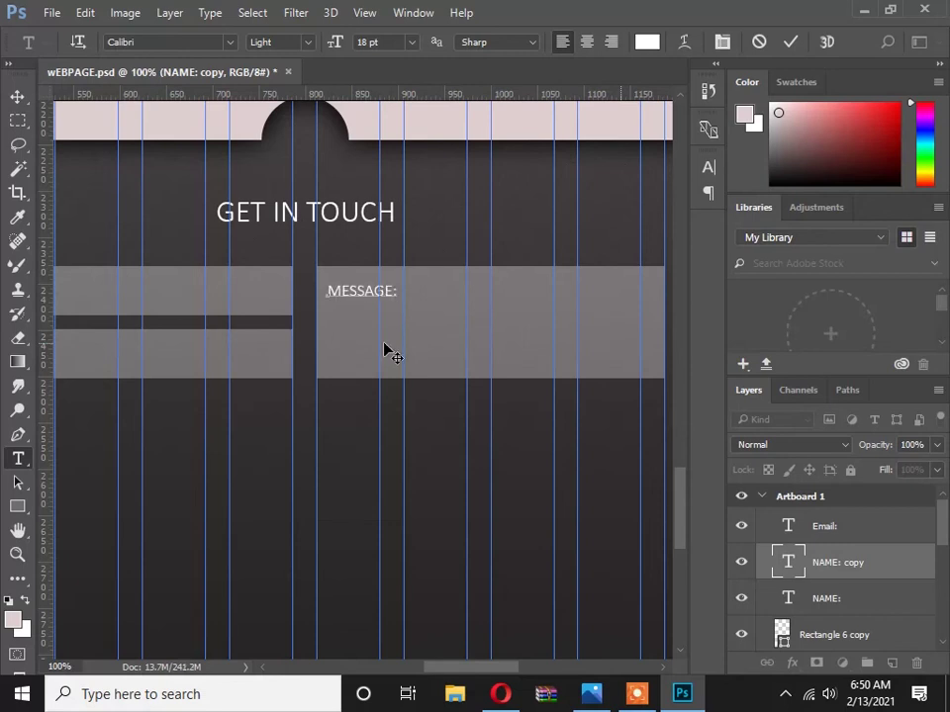
click(19, 97)
Review the labelled contact form with the guides hidden and compare it with the reference image.
ctrl+alt+click(397, 314)
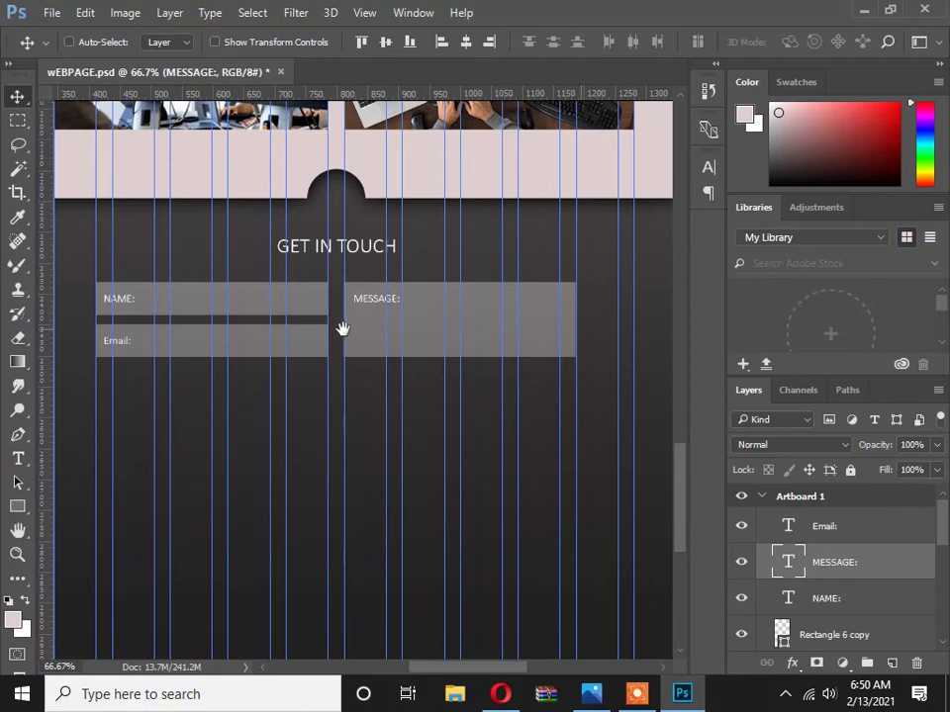
drag(341, 328, 341, 290)
key(ctrl+semicolon)
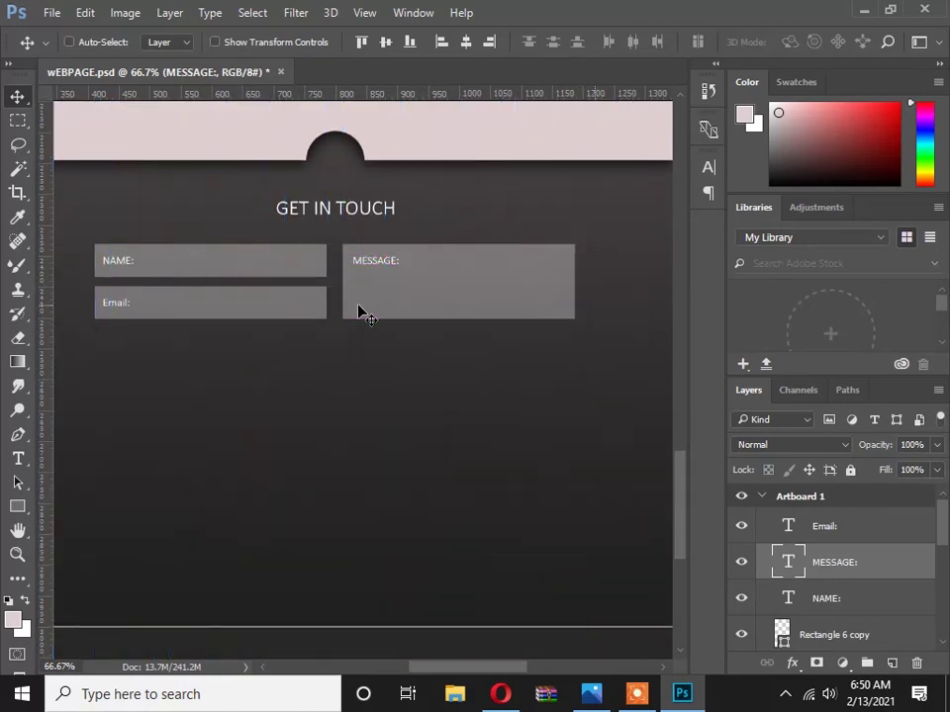
scroll(348, 341, down, 4)
scroll(348, 339, up, 2)
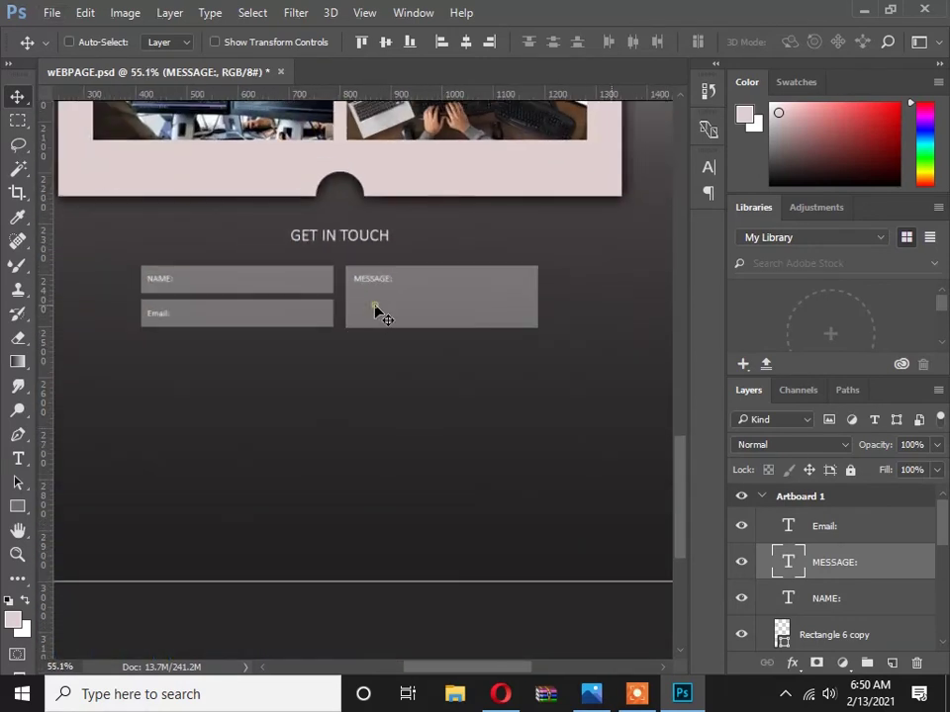
key(alt+Tab)
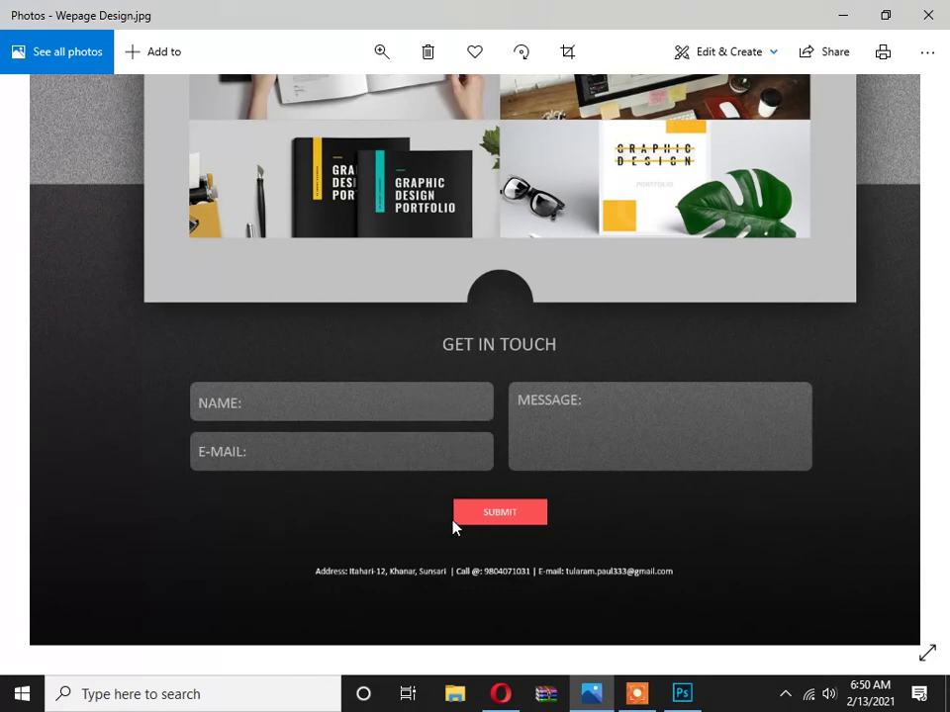
key(alt+Tab)
key(ctrl+semicolon)
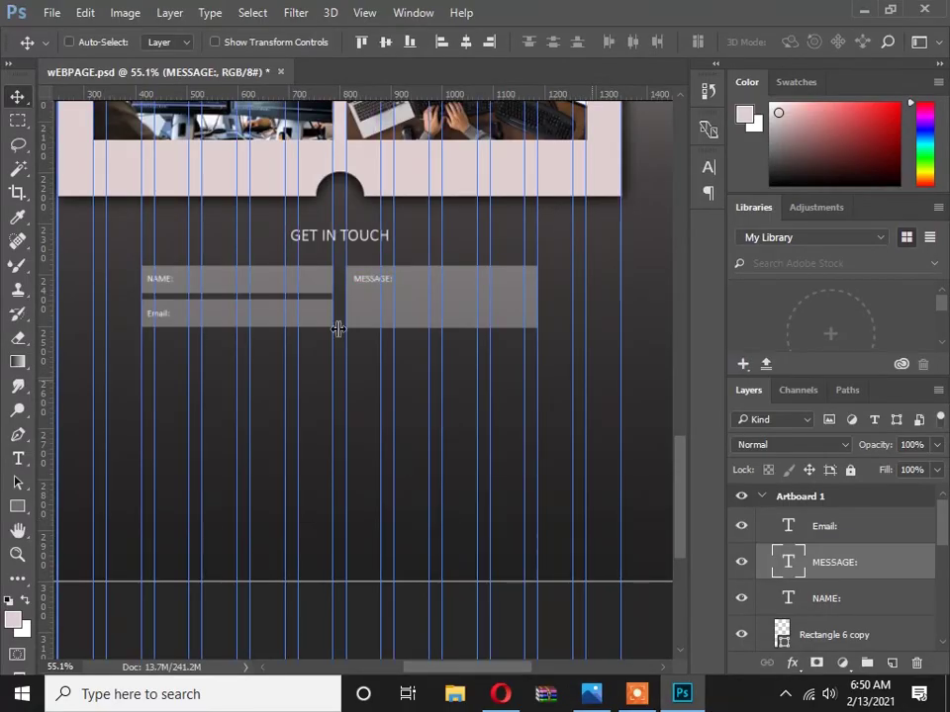
scroll(327, 250, up, 2)
scroll(327, 296, up, 1)
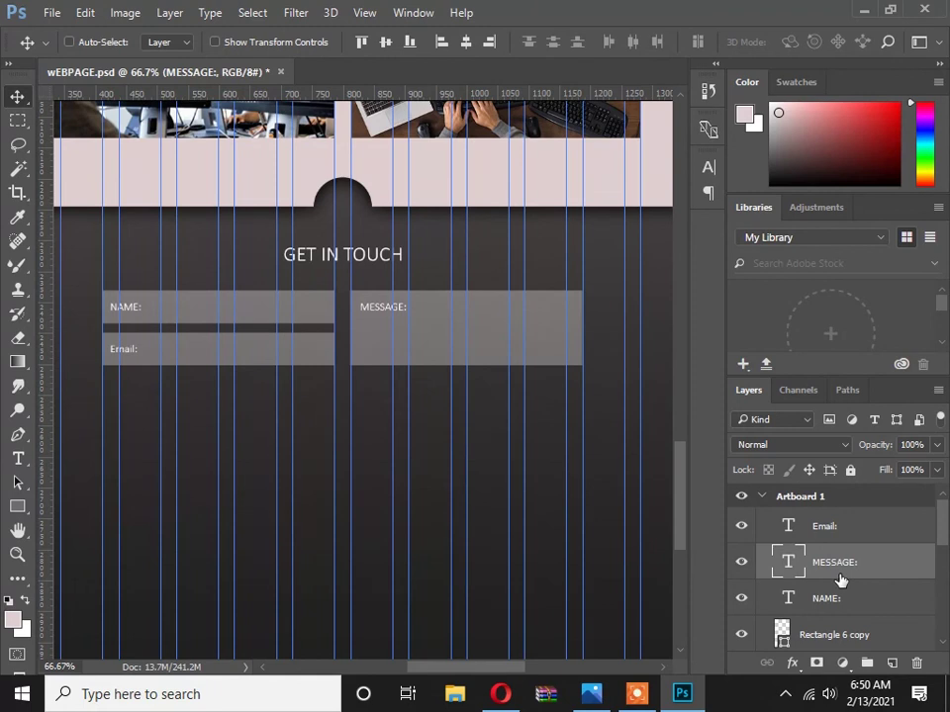
Group the GET IN TOUCH heading, three form rectangles and three labels, name the group "gET IN tOUCH", and check its contents by toggling visibility.
click(843, 534)
scroll(842, 593, down, 3)
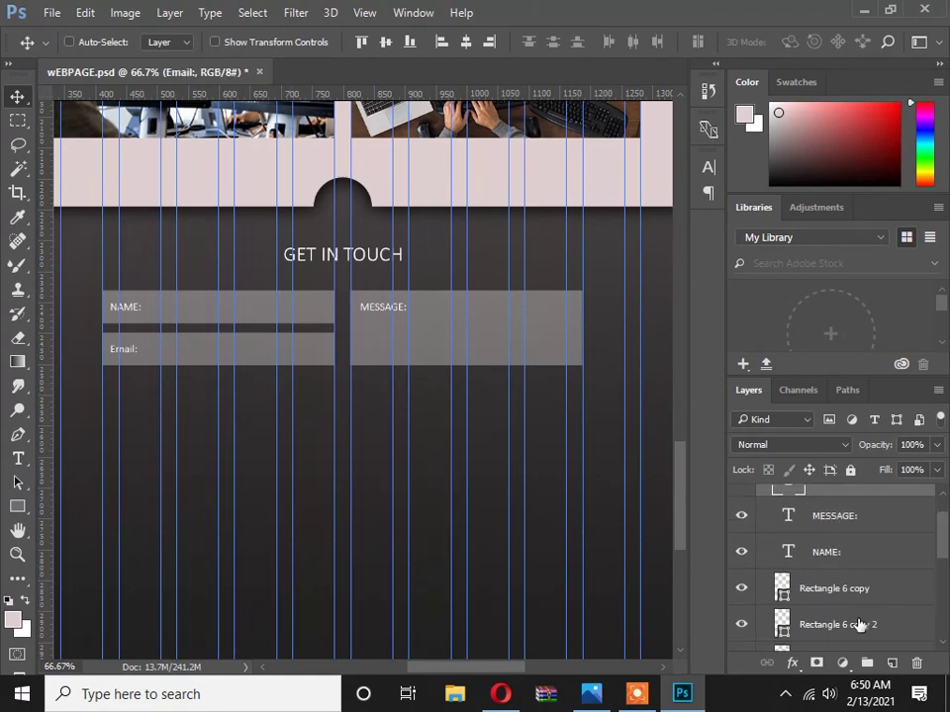
scroll(855, 619, down, 1)
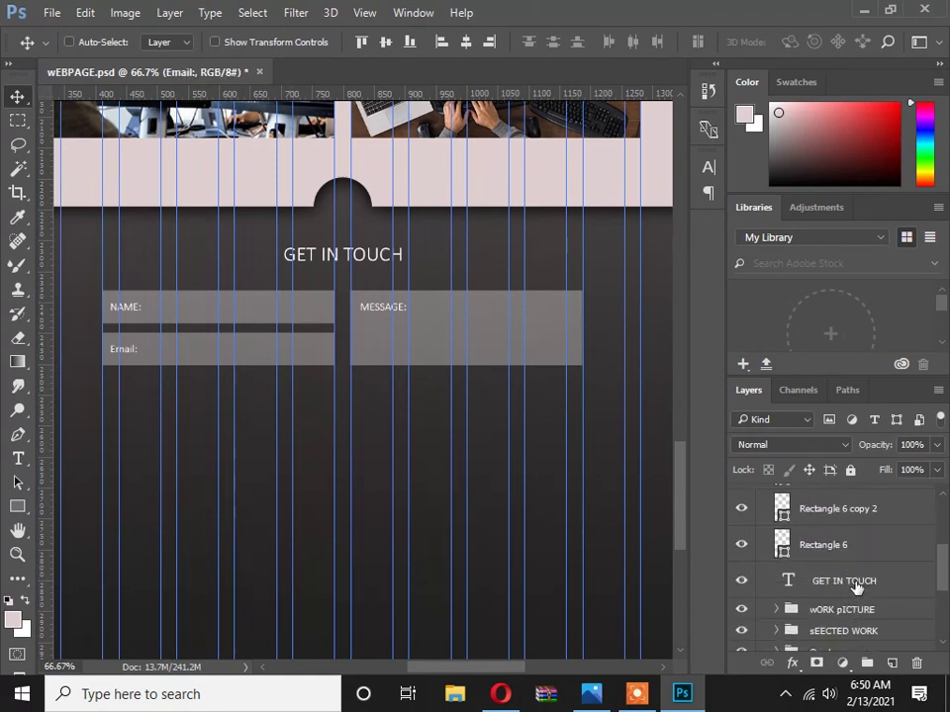
shift+click(856, 587)
key(ctrl+g)
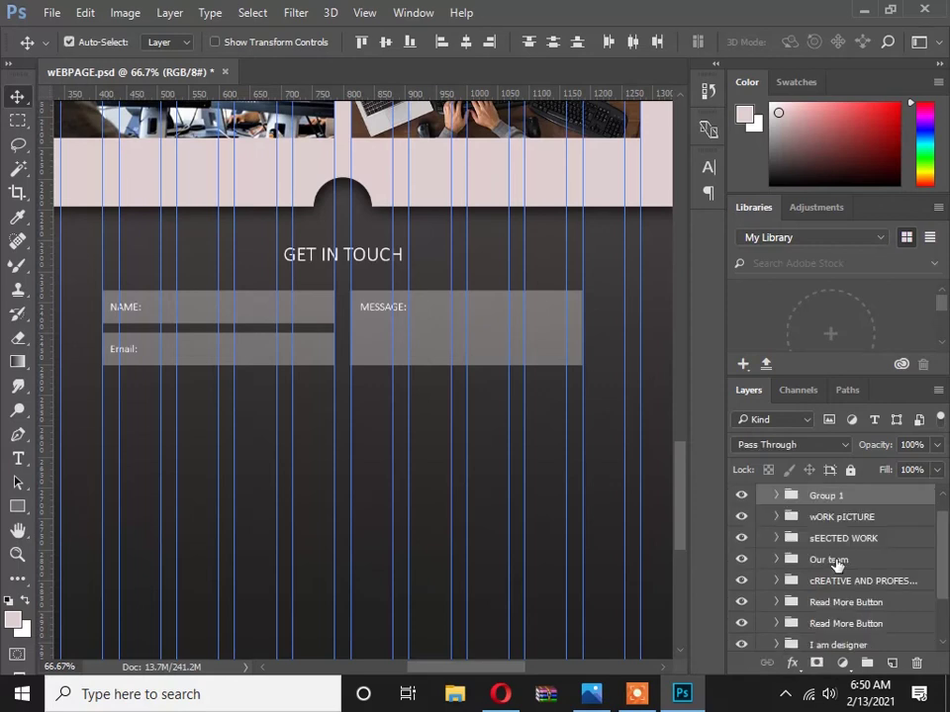
double_click(824, 495)
text(gET IN tOUCH)
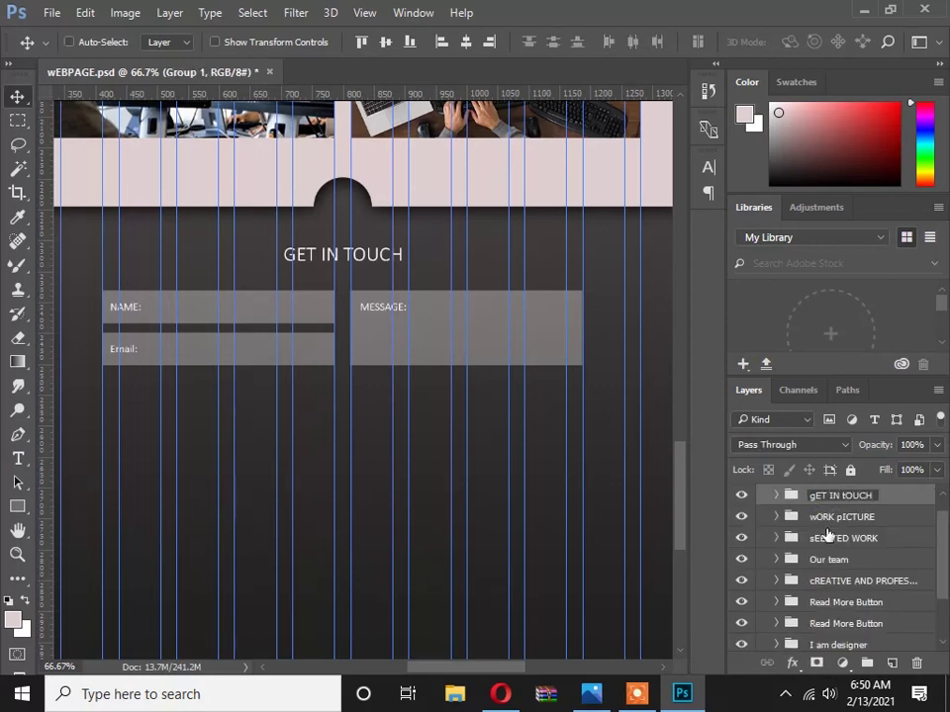
key(Return)
click(741, 495)
click(742, 495)
Duplicate the lower Read More Button group and move the copy down below the contact form in the dark footer.
key(alt+Tab)
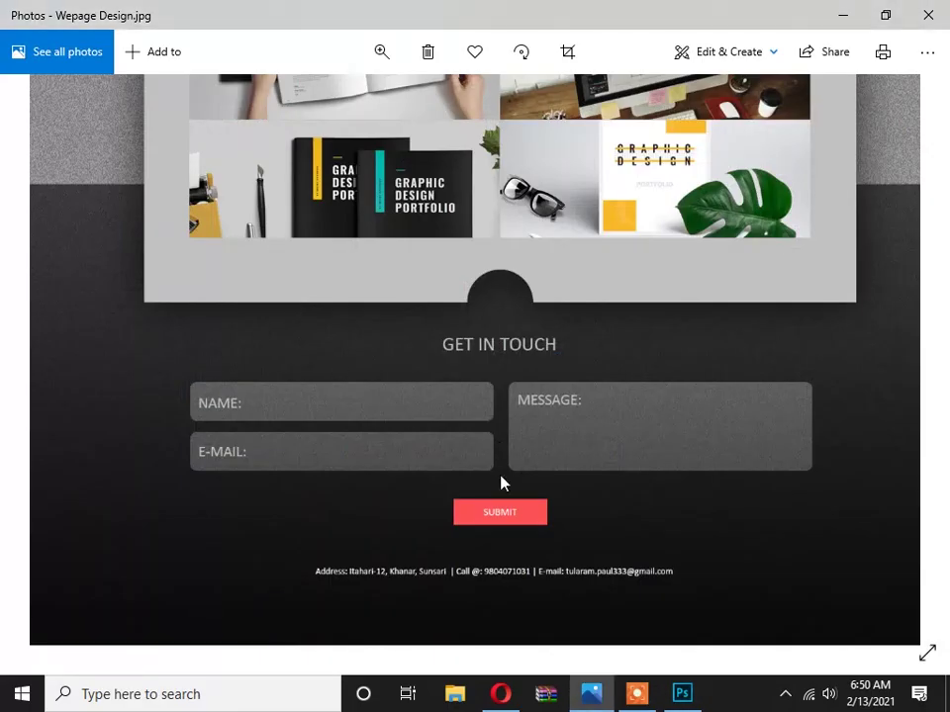
key(alt+Tab)
scroll(871, 545, down, 4)
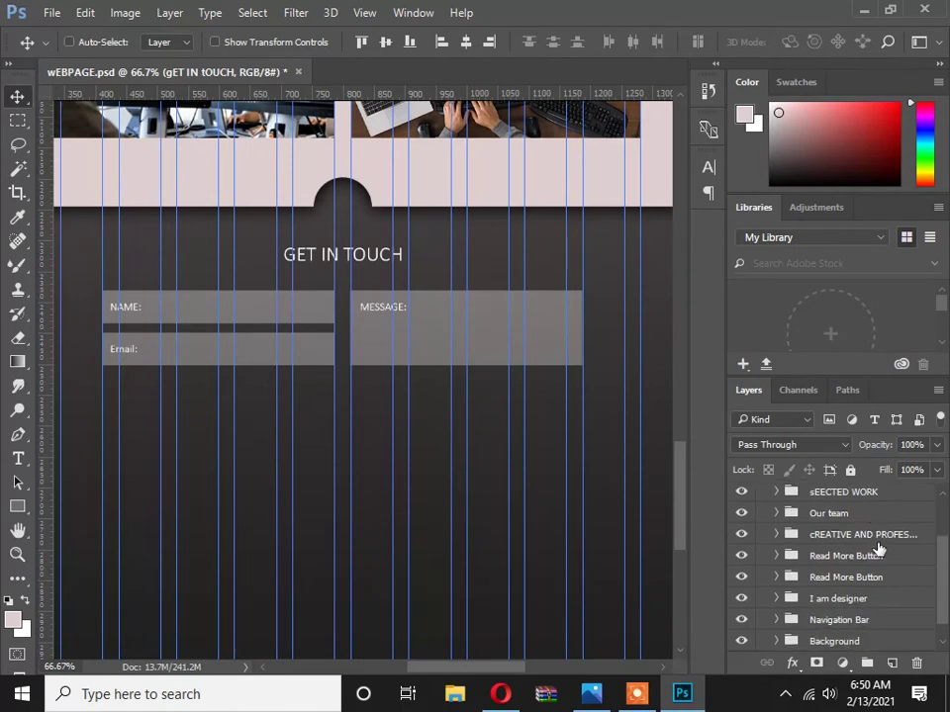
click(786, 554)
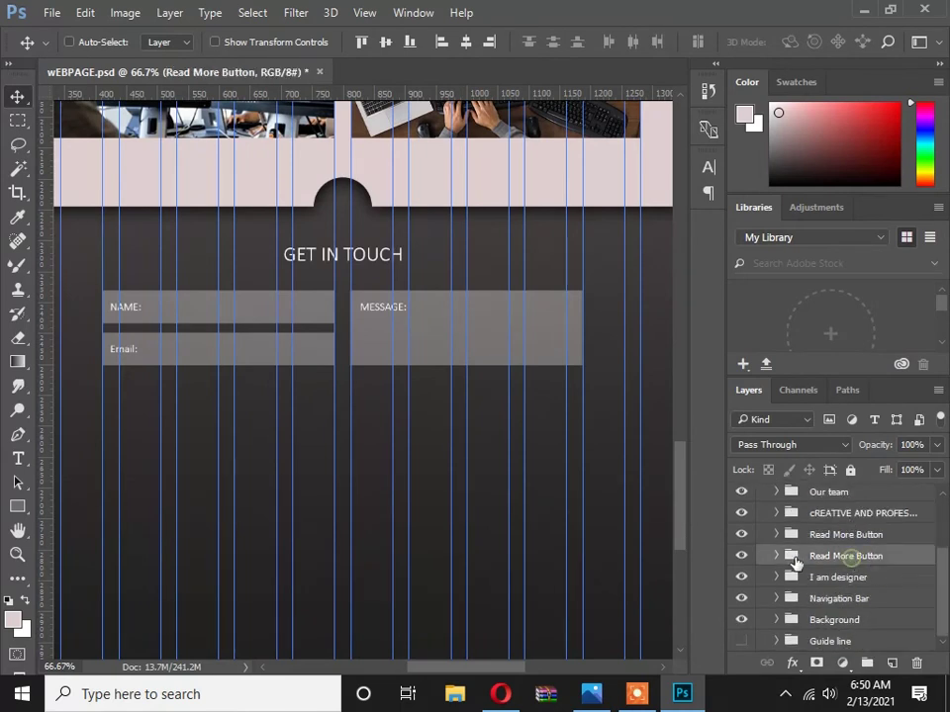
drag(782, 558, 893, 660)
scroll(451, 408, down, 3)
scroll(451, 409, down, 1)
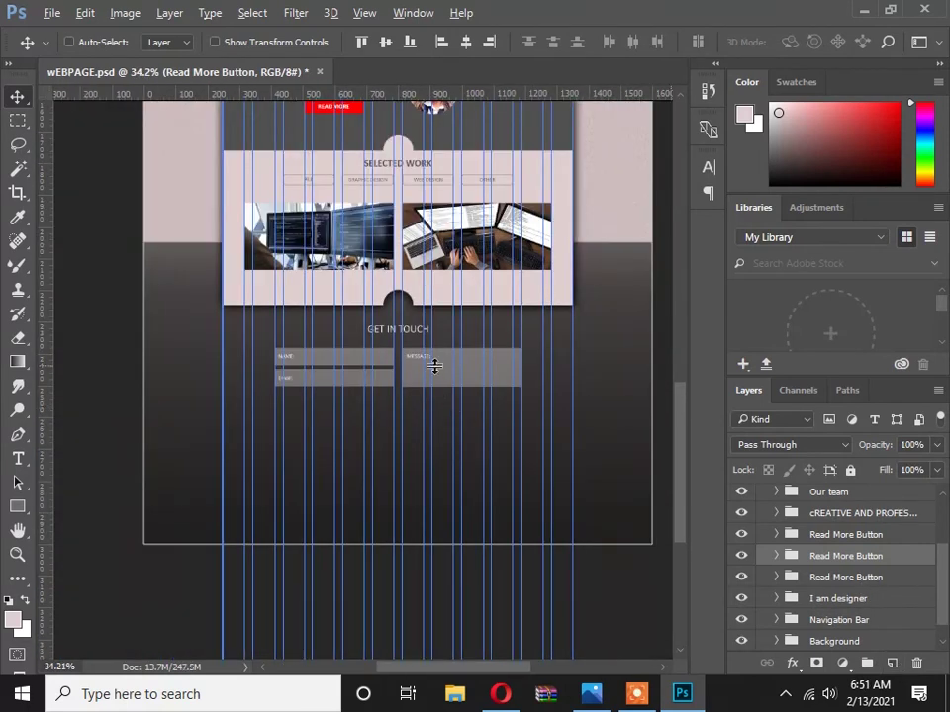
scroll(435, 365, down, 1)
scroll(413, 342, up, 2)
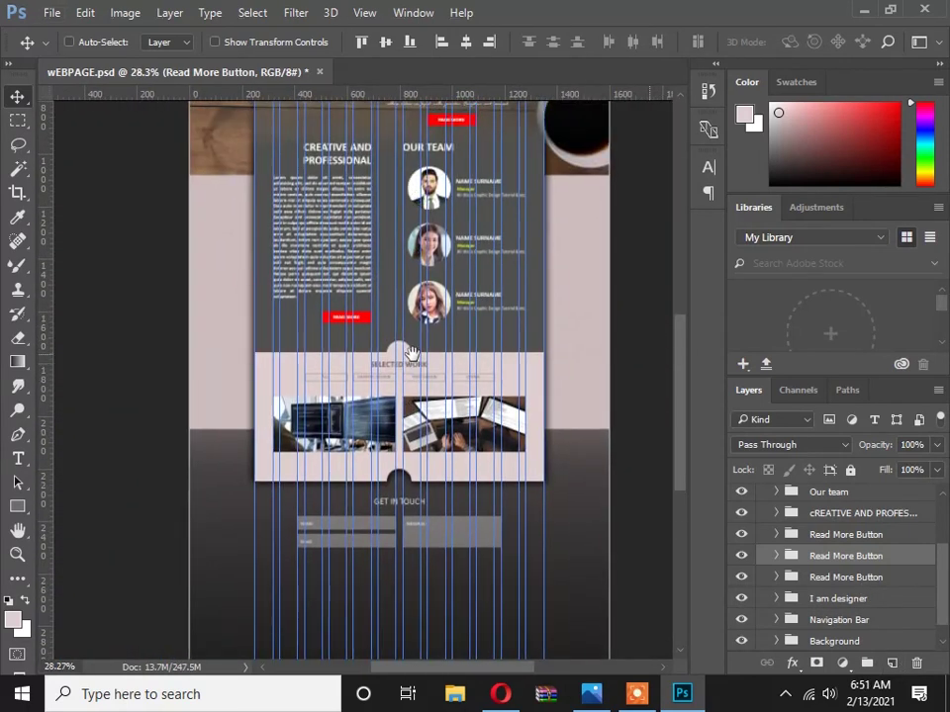
drag(397, 271, 404, 570)
Centre the copied READ MORE button under the GET IN TOUCH heading and lower it slightly to widen the gap below the form.
ctrl+click(408, 550)
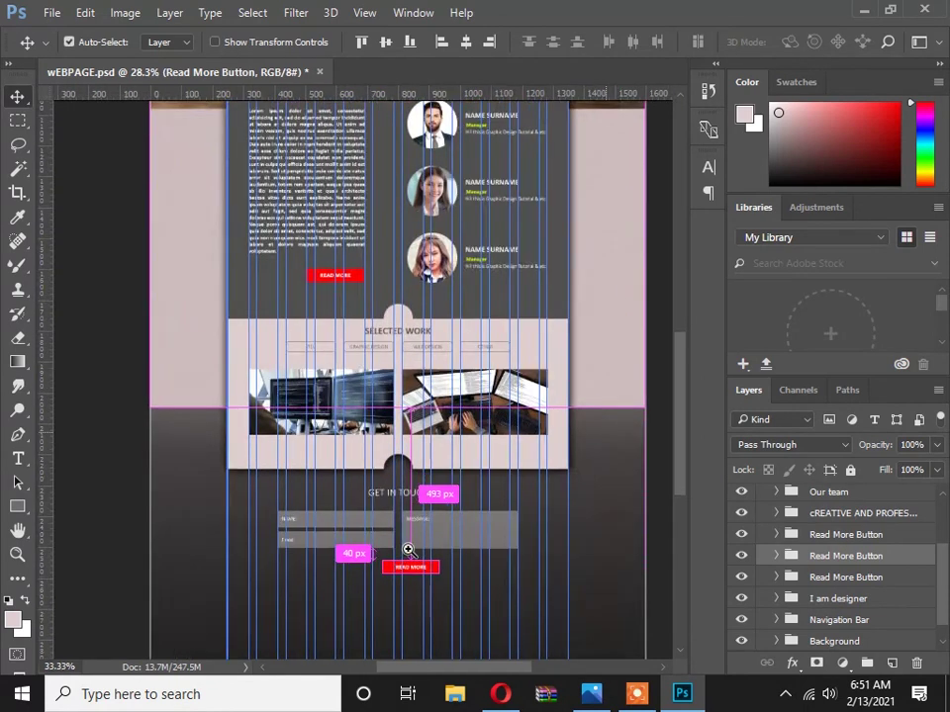
ctrl+click(408, 550)
ctrl+click(407, 550)
drag(429, 503, 460, 433)
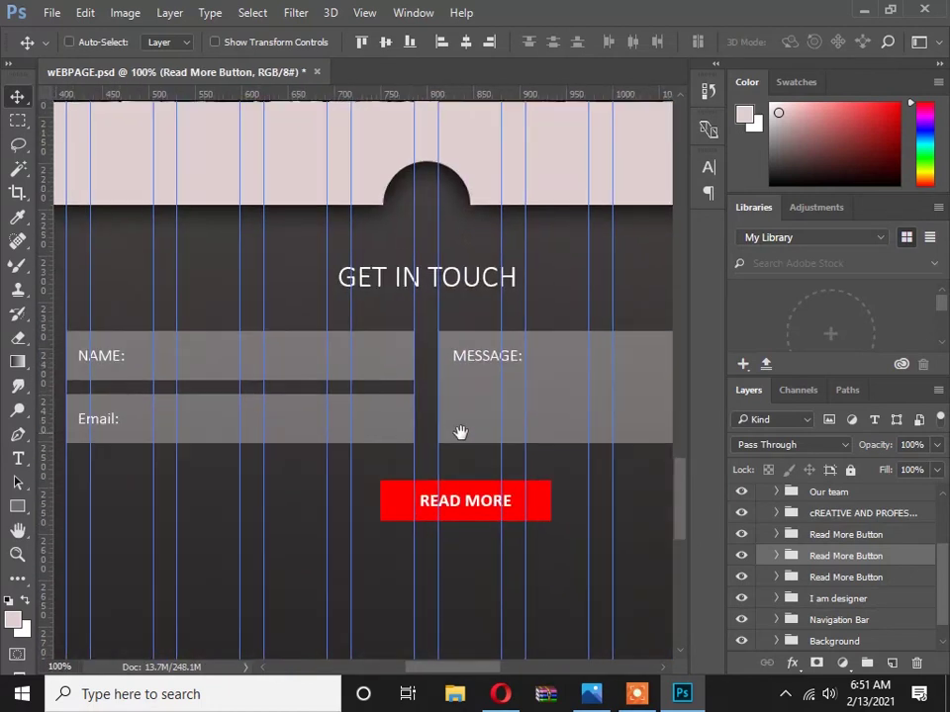
drag(464, 513, 434, 512)
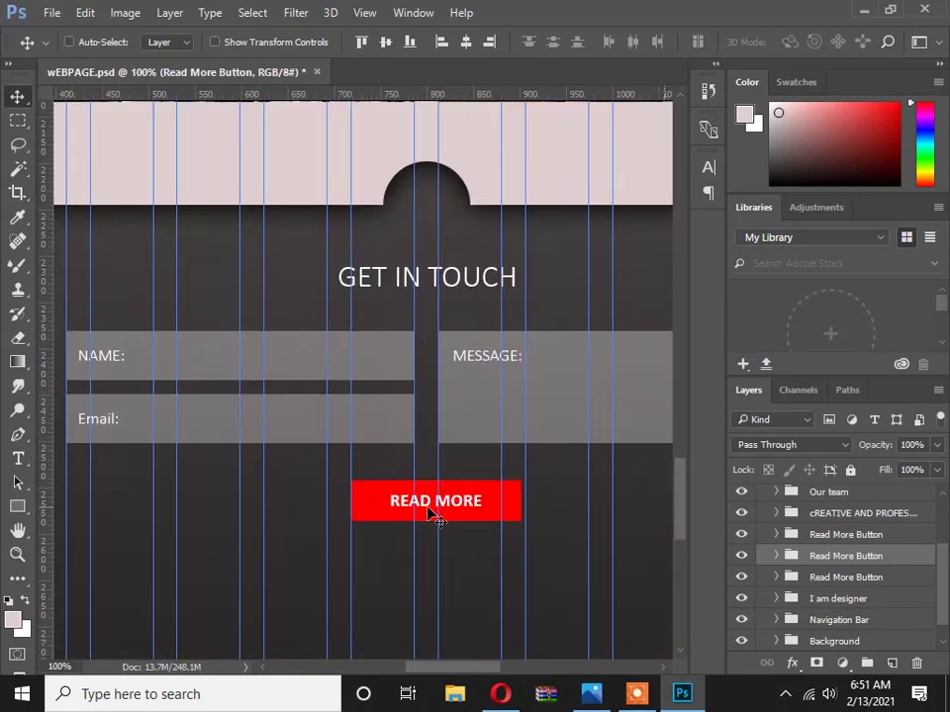
key(alt+Tab)
key(alt+Tab)
drag(475, 488, 466, 381)
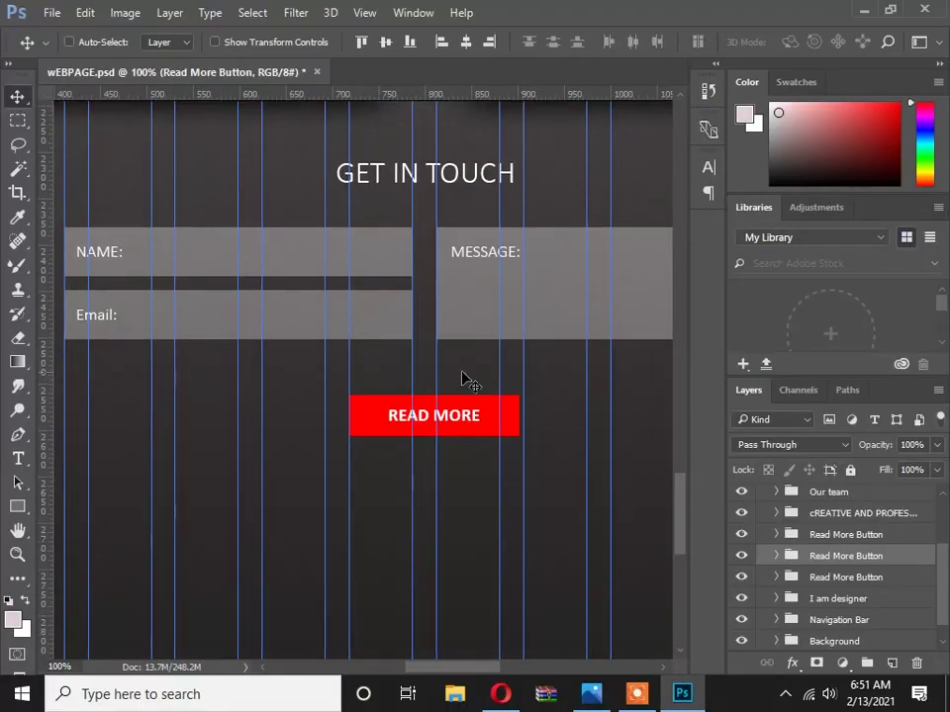
Raise the copied READ MORE button slightly below the form and change its label to SUBMIT.
key(shift+Up)
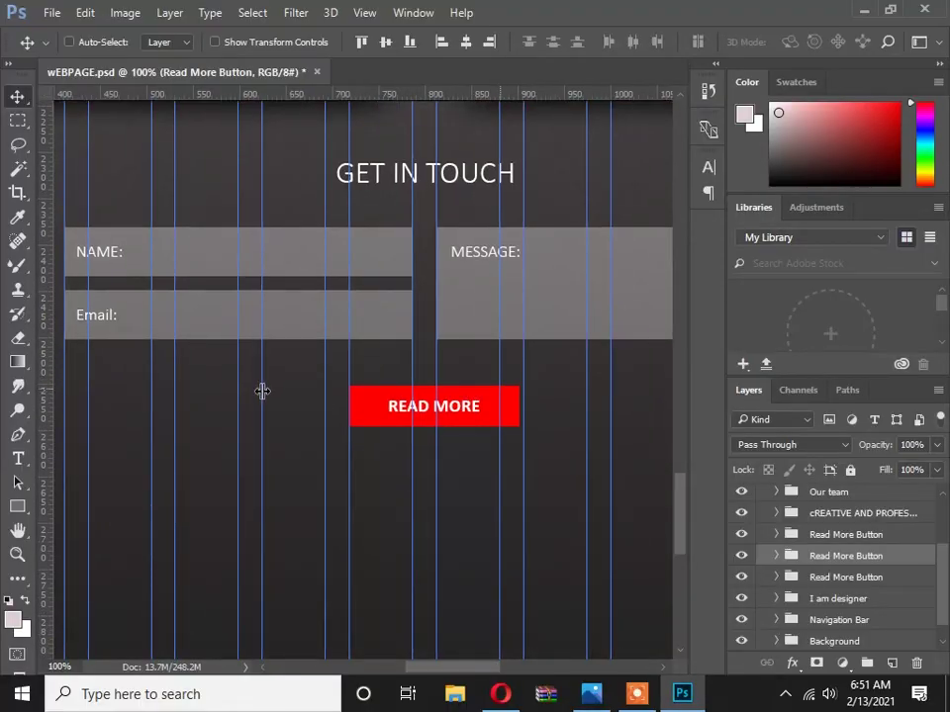
click(18, 458)
click(413, 408)
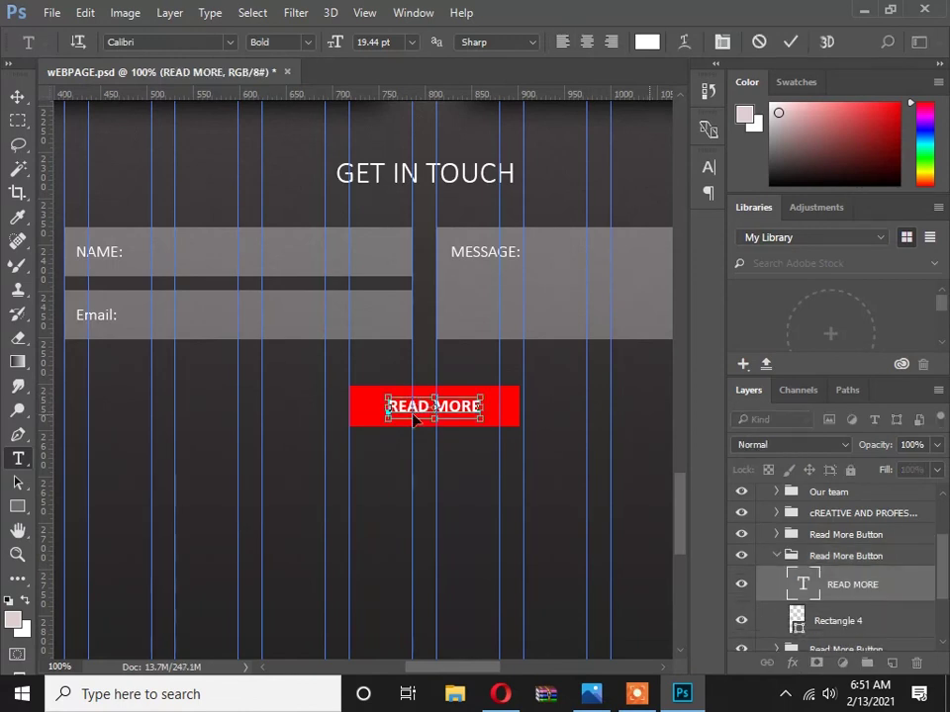
key(ctrl+a)
text(SUB)
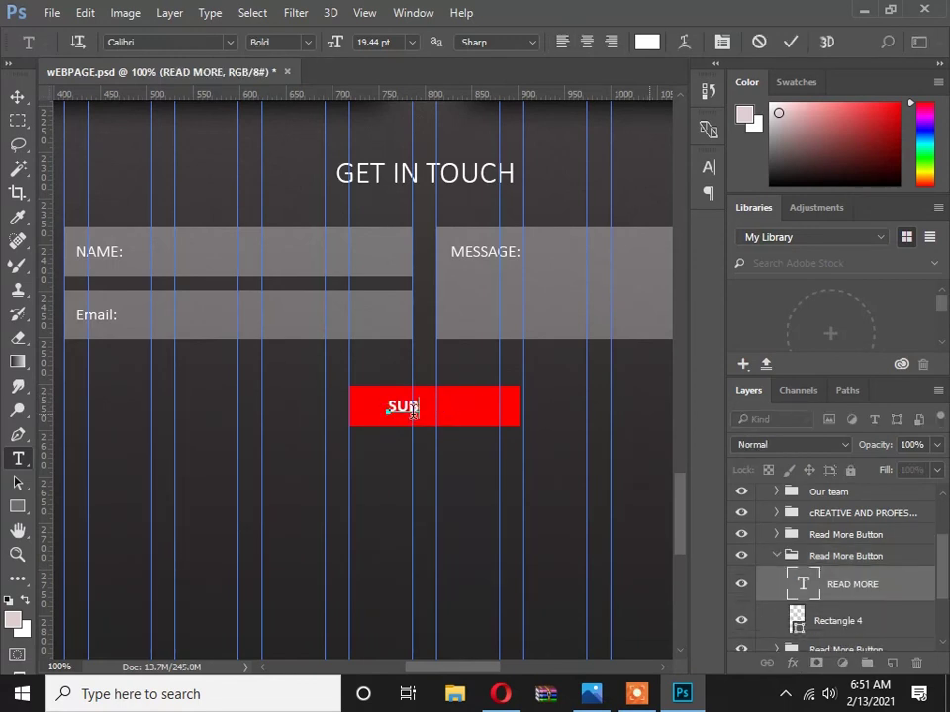
click(18, 96)
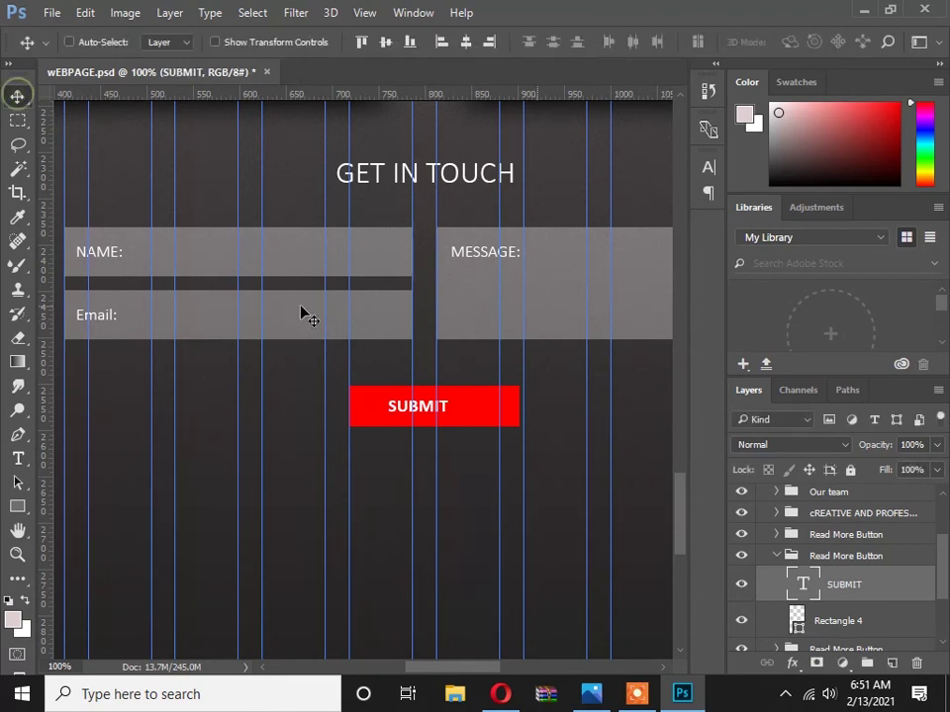
Centre the SUBMIT label horizontally and vertically within the red button rectangle, then clear the selection.
click(798, 624)
ctrl+click(796, 621)
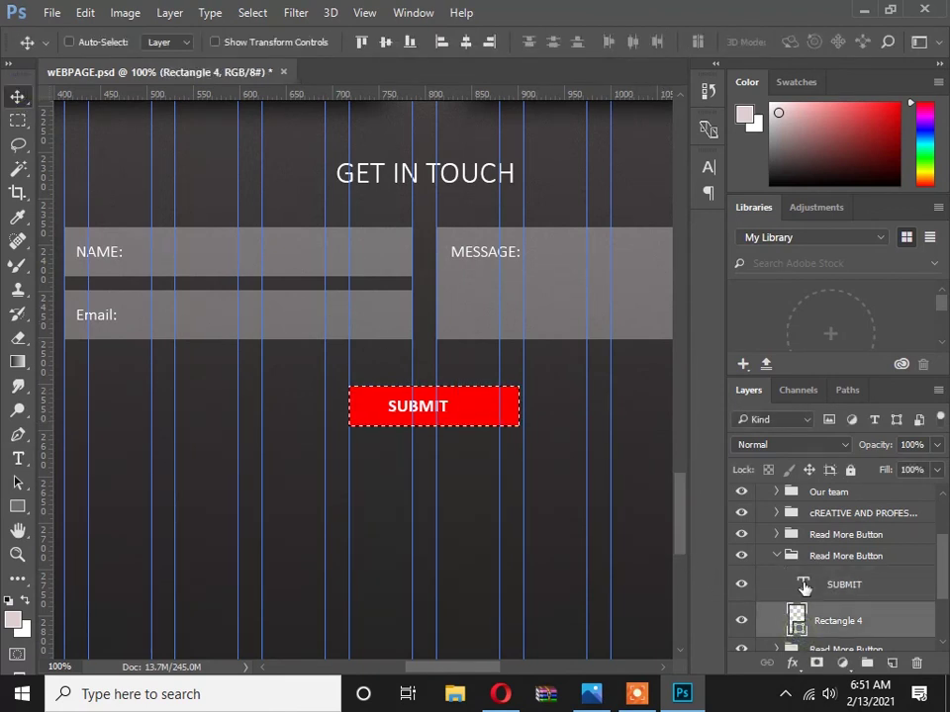
click(466, 41)
click(384, 41)
click(69, 42)
key(ctrl+d)
Hide the guides and compare the contact form and SUBMIT button with the footer of the reference image.
scroll(426, 349, down, 1)
scroll(426, 349, down, 2)
scroll(428, 313, down, 1)
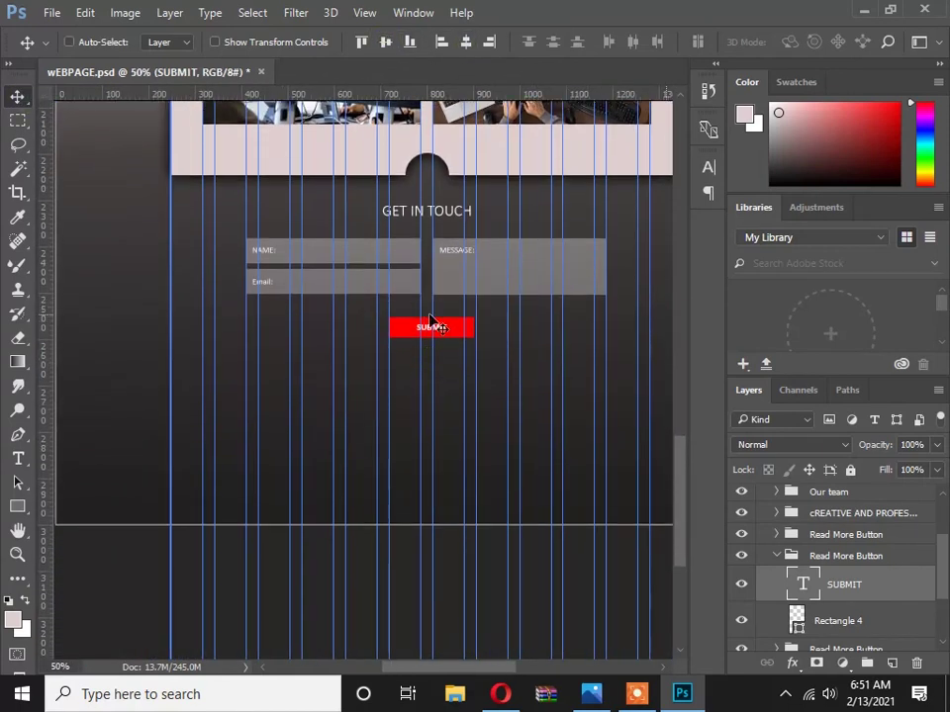
key(ctrl+h)
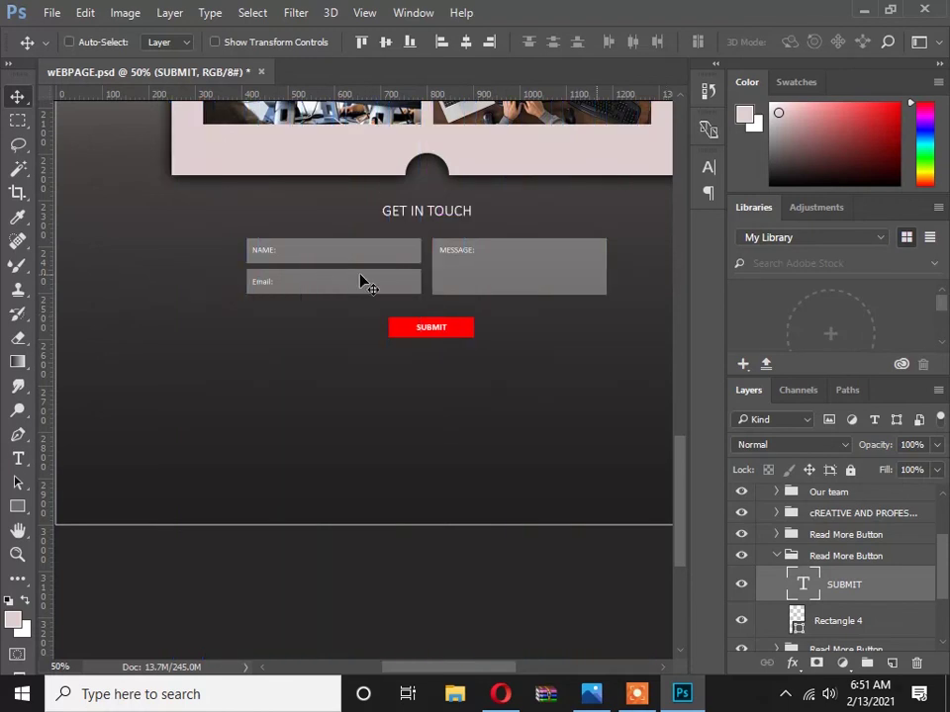
scroll(381, 302, down, 1)
scroll(386, 314, down, 1)
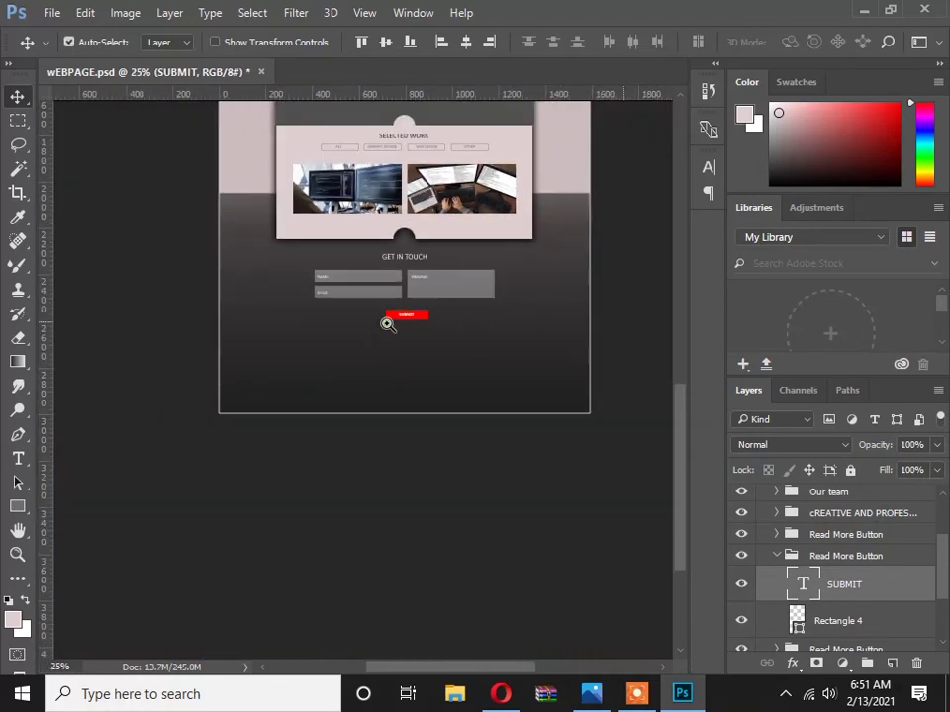
scroll(388, 319, up, 2)
key(alt+Tab)
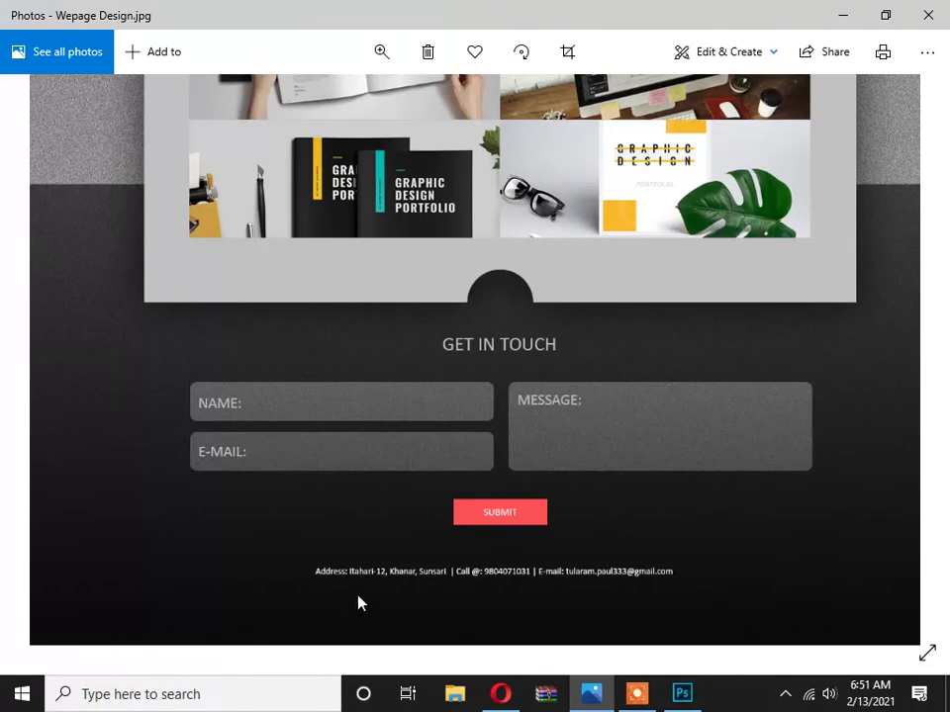
key(alt+Tab)
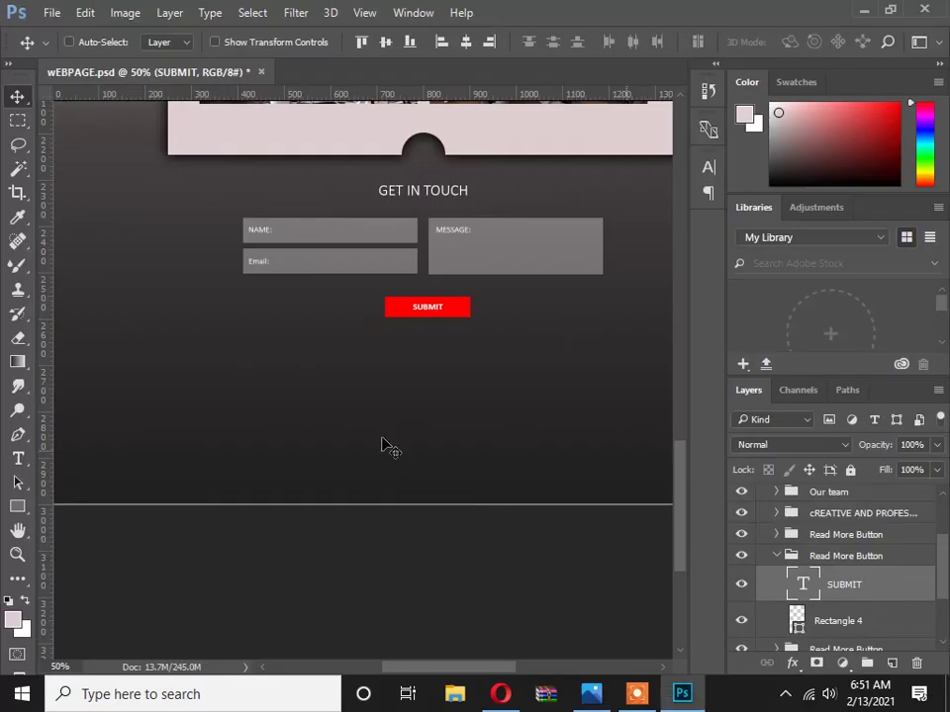
Add a white Calibri Bold text line "Cpyright:" in the dark footer below the SUBMIT button.
click(22, 460)
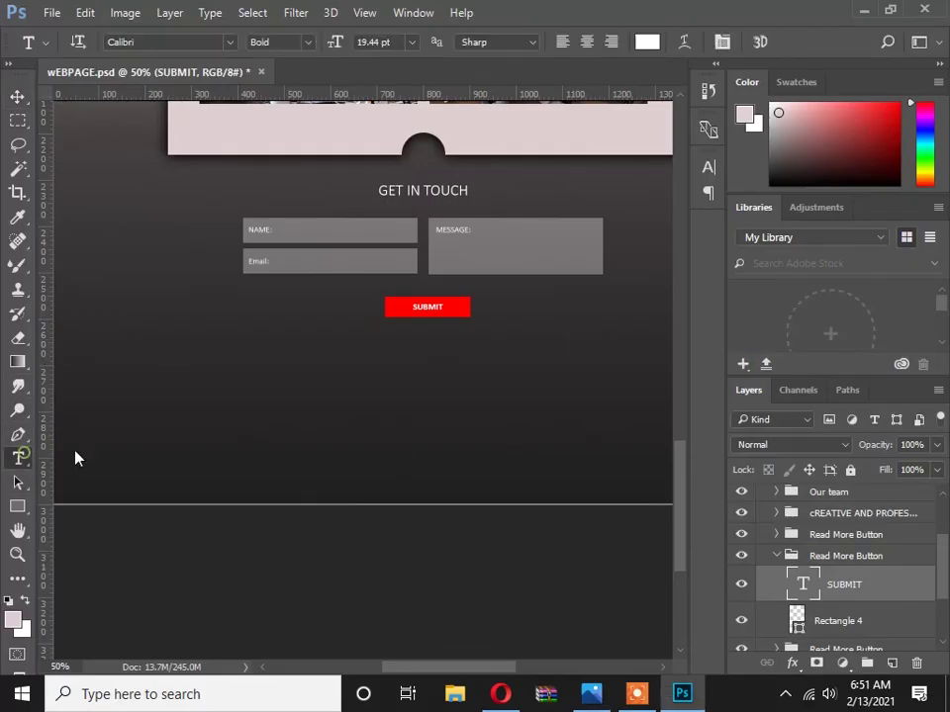
click(213, 388)
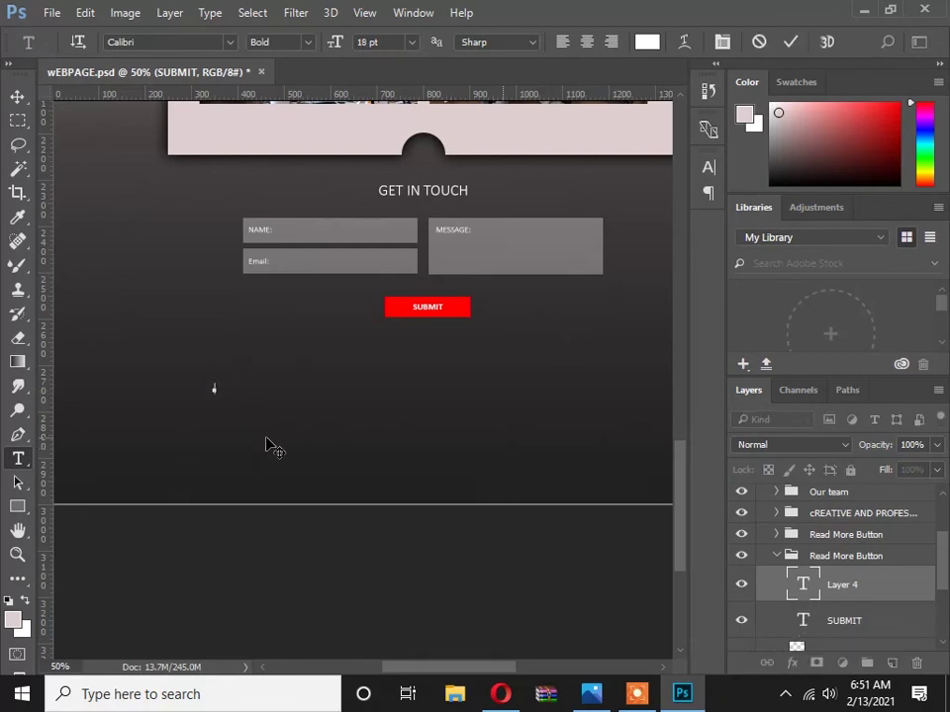
text(Con)
text(right:)
click(17, 97)
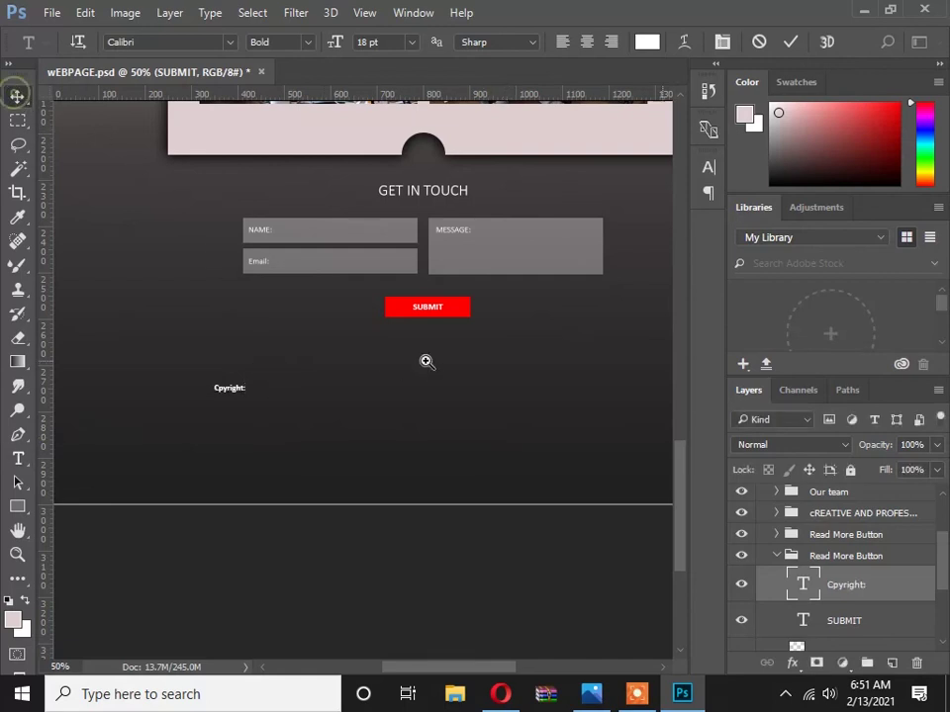
Keep the footer text at 18 pt and extend it to "Cpyright: Design and code Al right Reserved".
click(427, 362)
key(t)
click(176, 396)
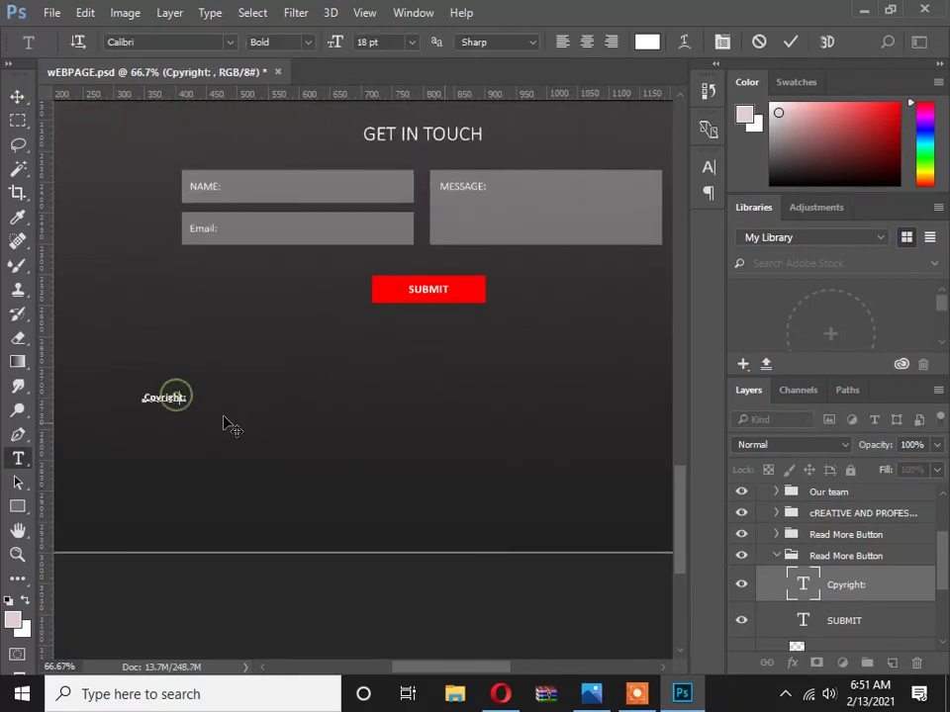
key(ctrl+a)
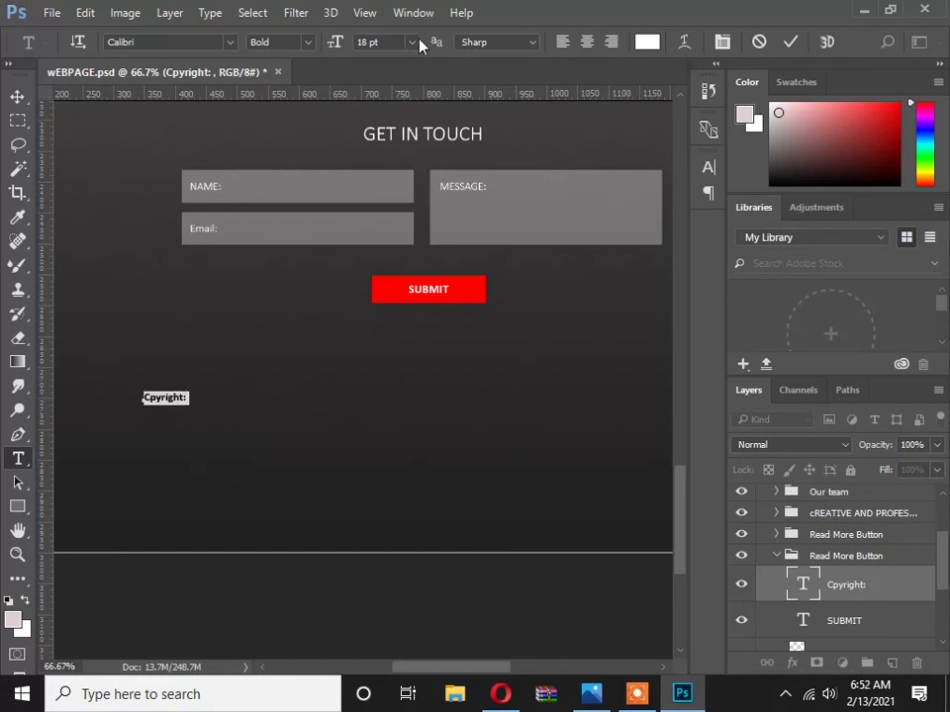
click(411, 42)
click(414, 255)
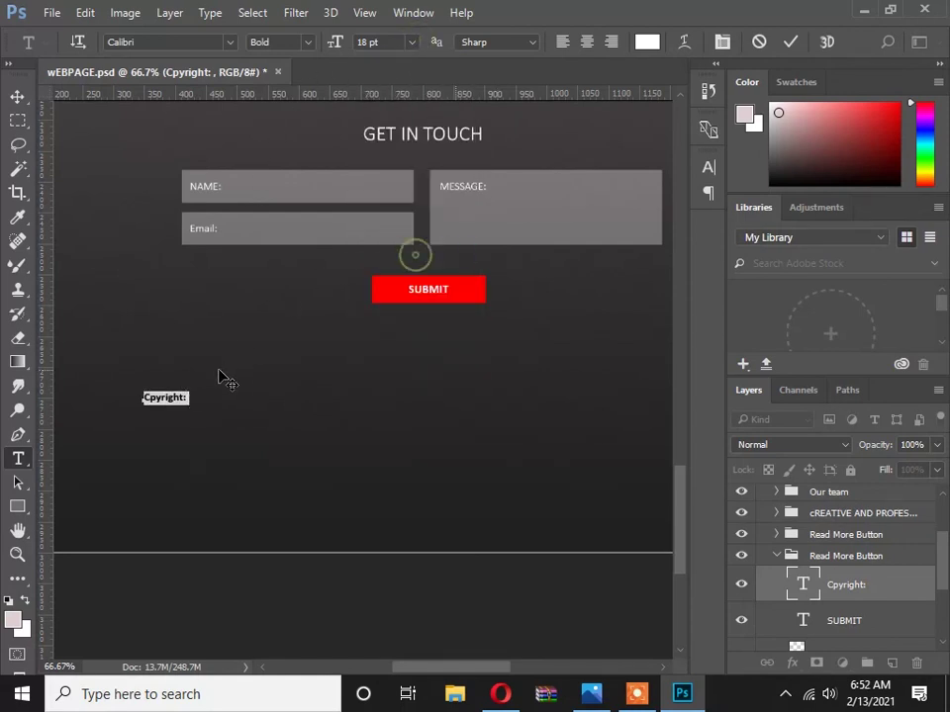
click(152, 389)
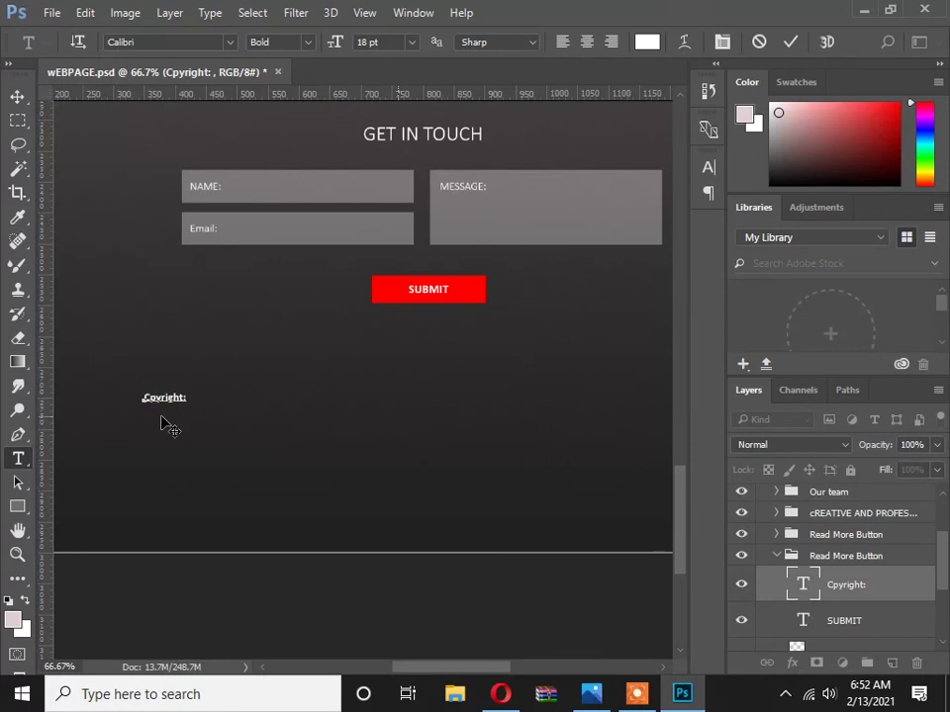
text(Design a)
text(d Code Al right Reserved)
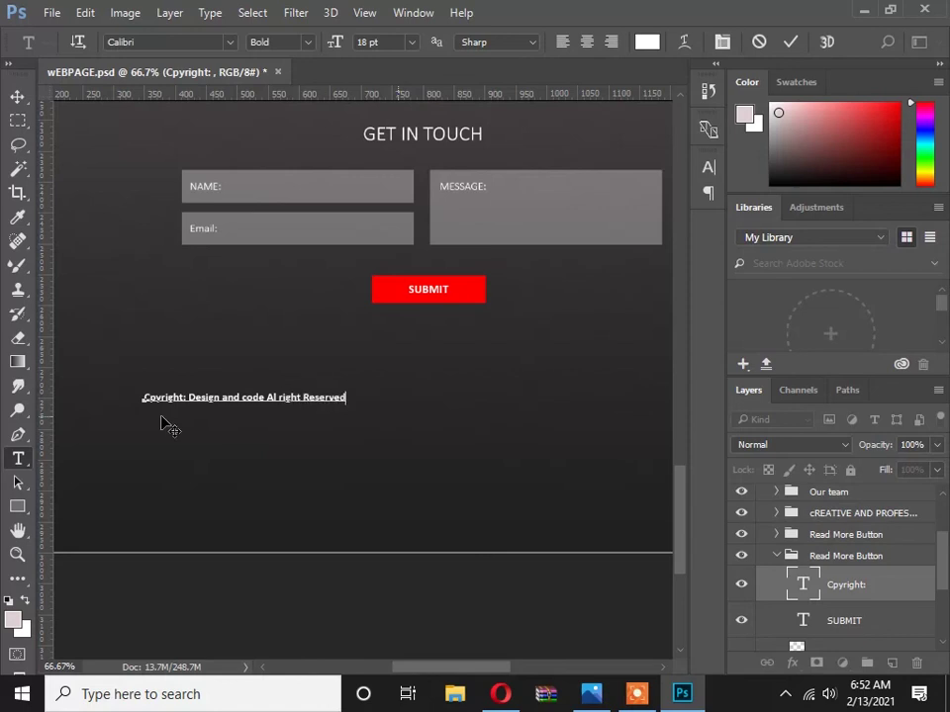
Move the copyright line beneath the SUBMIT button and centre it horizontally on the page.
click(17, 96)
drag(317, 392, 499, 371)
scroll(420, 346, down, 2)
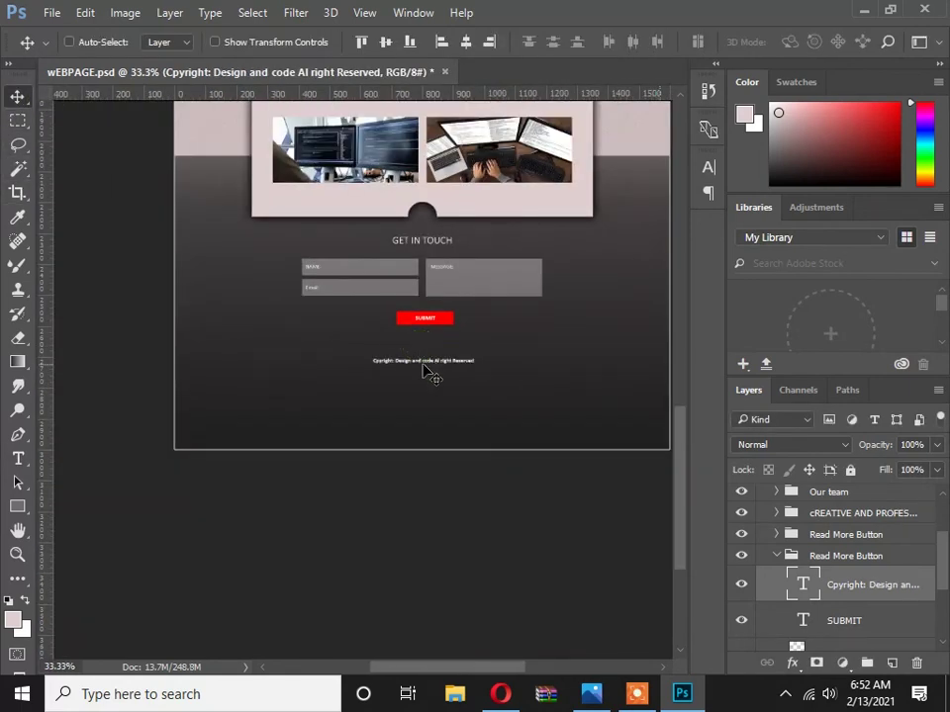
key(ctrl+a)
click(465, 42)
key(ctrl+d)
Raise the copyright line slightly to narrow the gap below the SUBMIT button.
scroll(445, 376, up, 2)
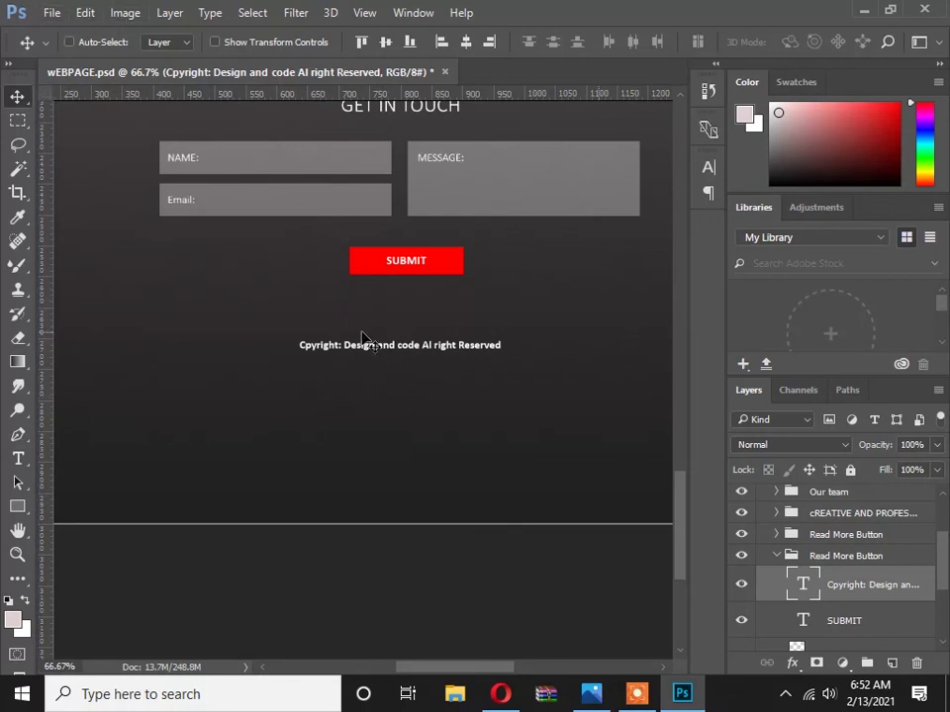
mouse_move(391, 358)
mouse_down()
mouse_move(382, 343)
mouse_move(388, 322)
mouse_move(395, 351)
mouse_up()
scroll(391, 364, down, 1)
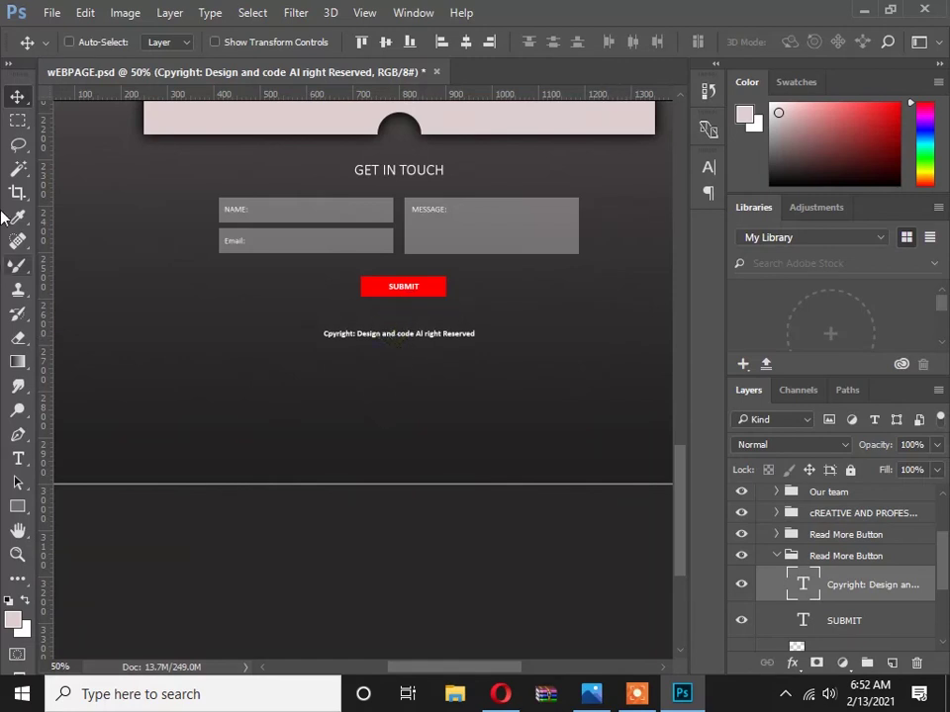
Review the page from the hero section down to the footer and check which layers lie under the contact form.
scroll(416, 323, down, 1)
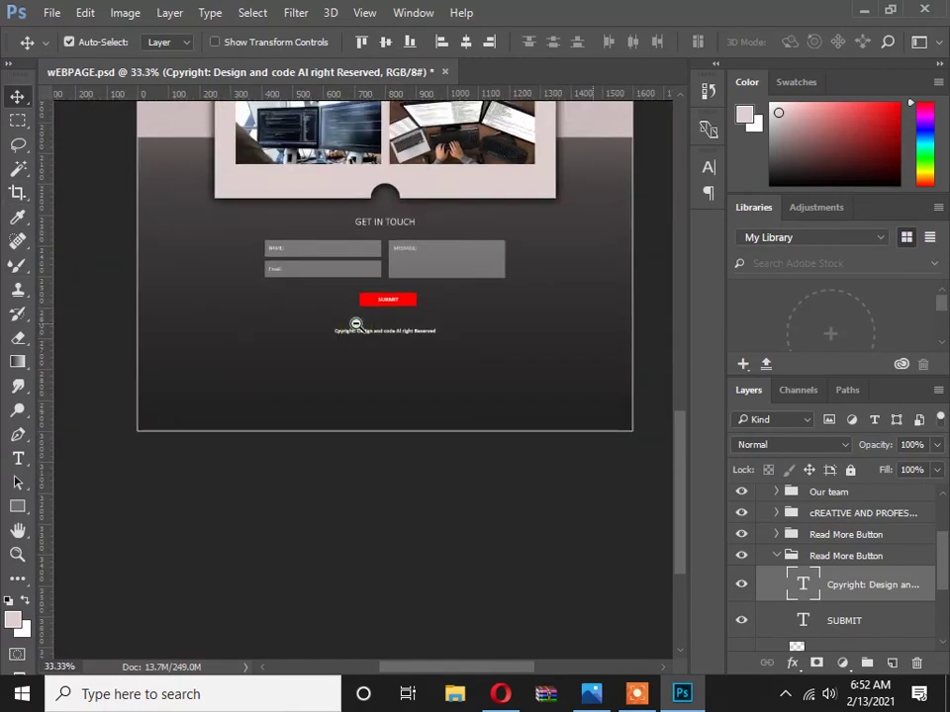
scroll(366, 332, up, 8)
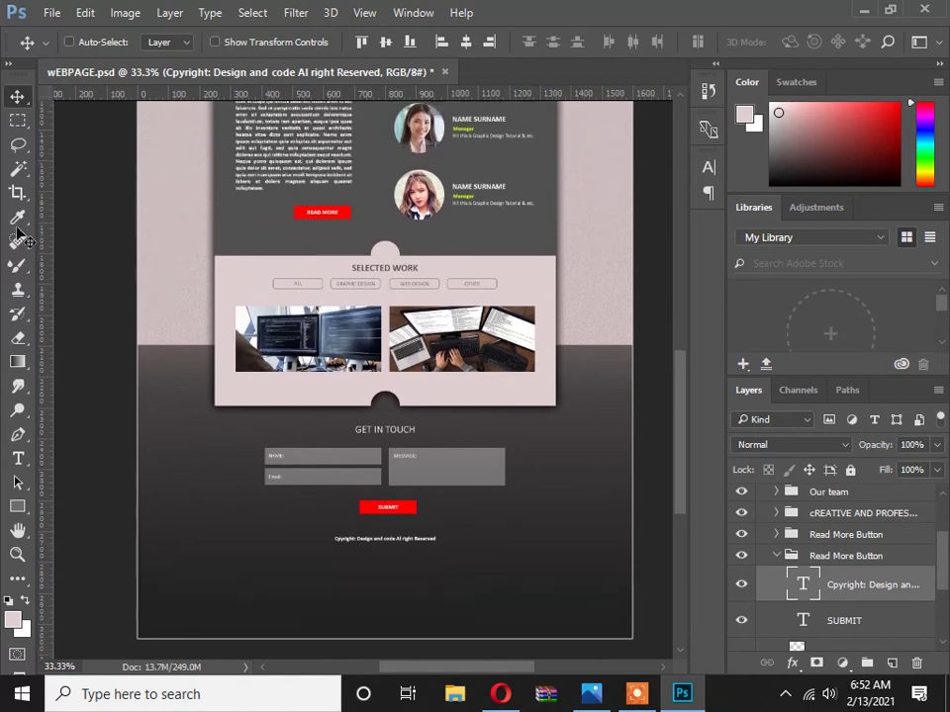
scroll(526, 356, up, 2)
scroll(525, 356, down, 2)
scroll(312, 460, up, 3)
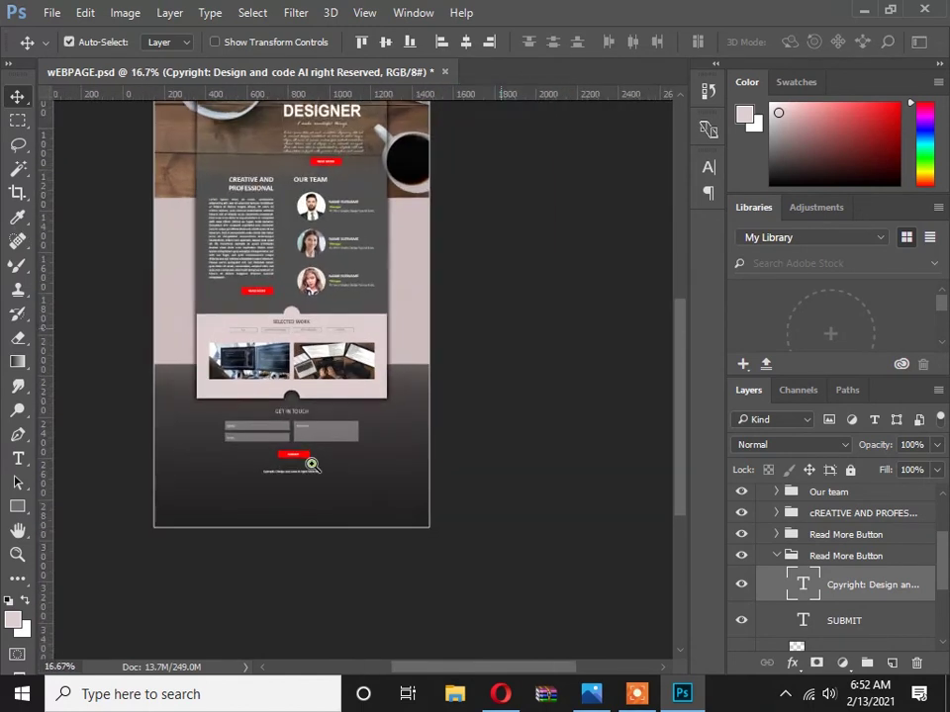
scroll(402, 409, down, 1)
scroll(399, 416, down, 1)
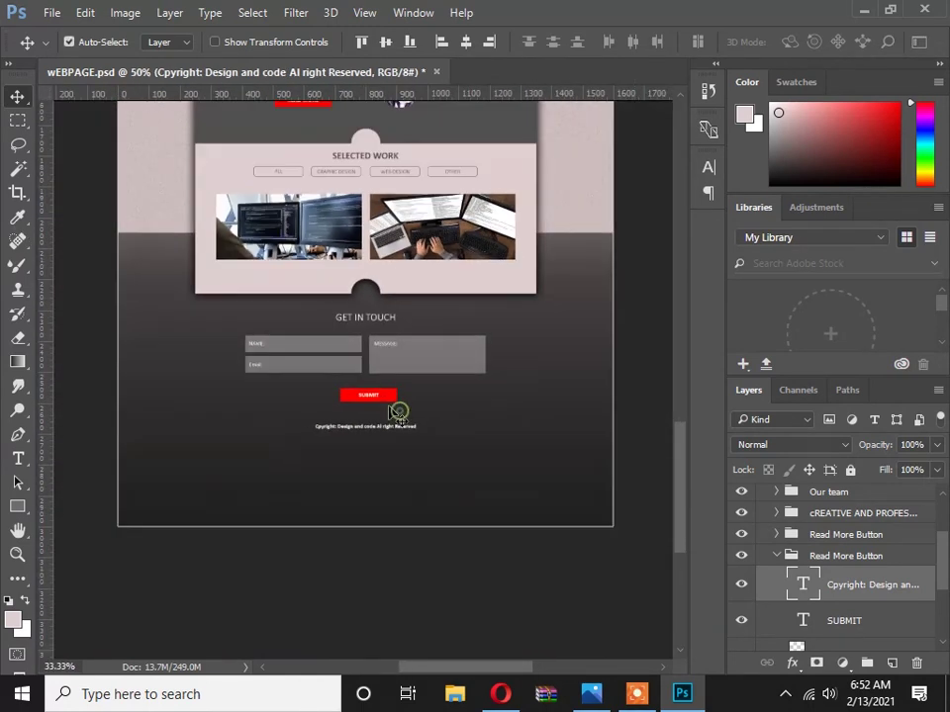
right_click(316, 373)
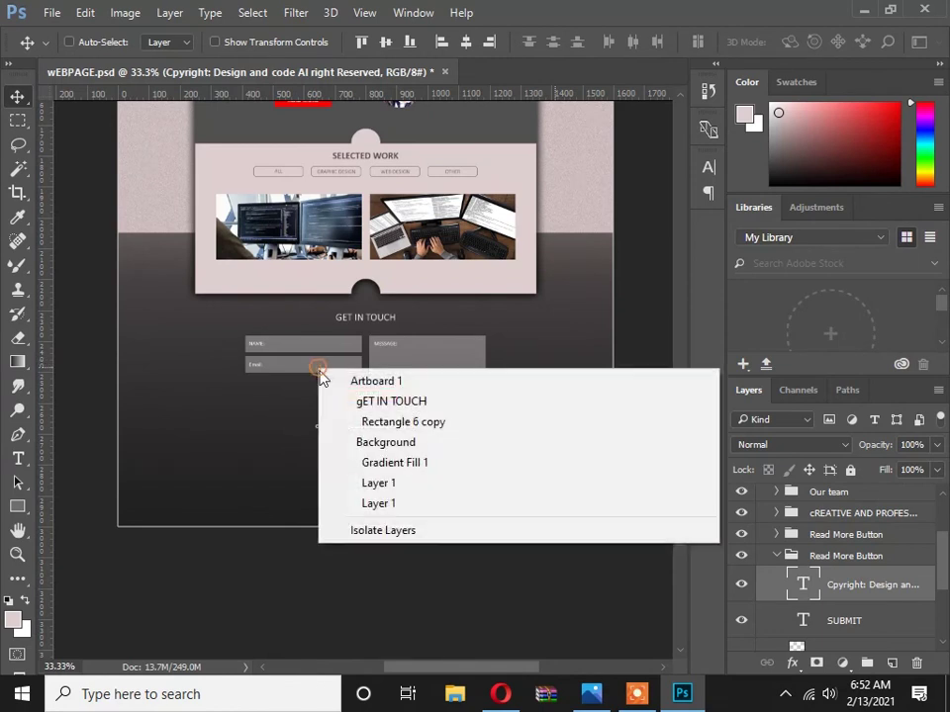
click(286, 366)
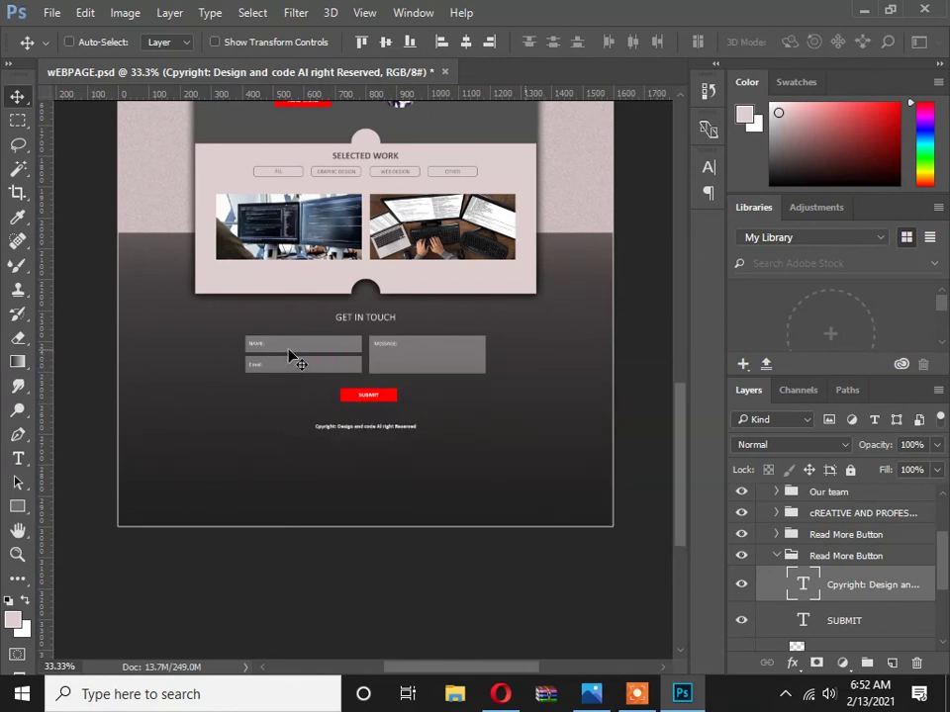
Examine the layer groups and locate the copyright text inside the copied Read More Button group.
click(782, 557)
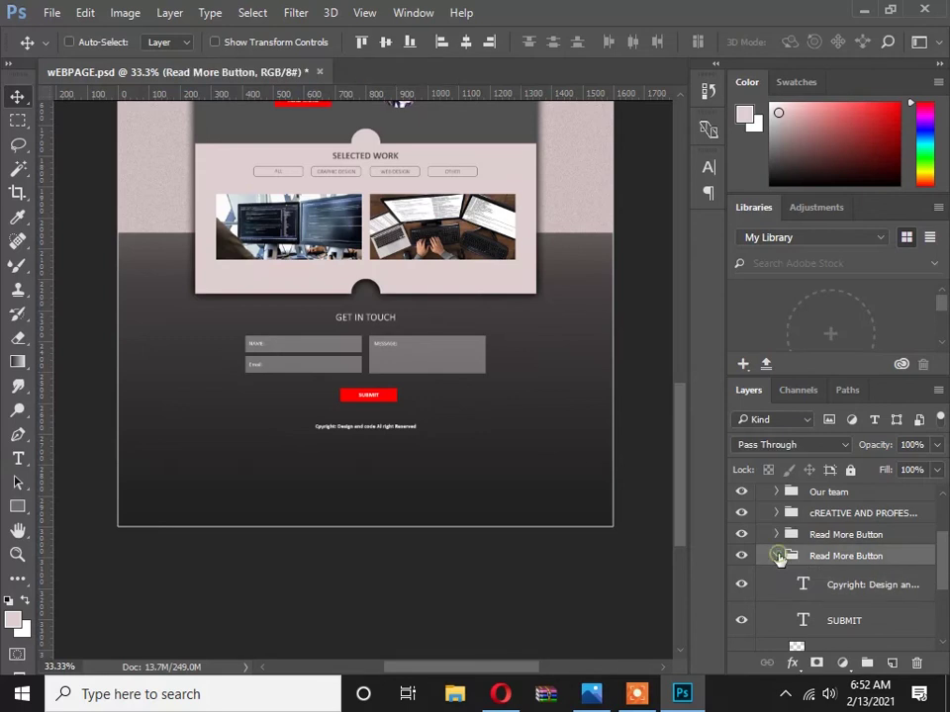
scroll(772, 560, up, 1)
scroll(816, 562, down, 2)
click(836, 565)
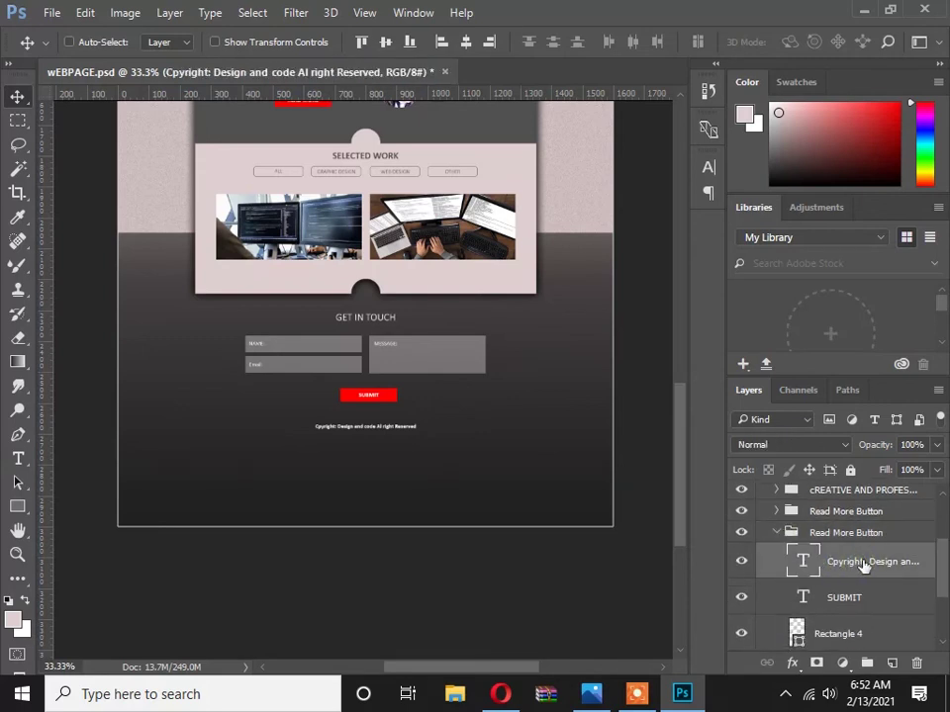
scroll(862, 568, up, 3)
scroll(863, 568, down, 2)
scroll(862, 574, up, 2)
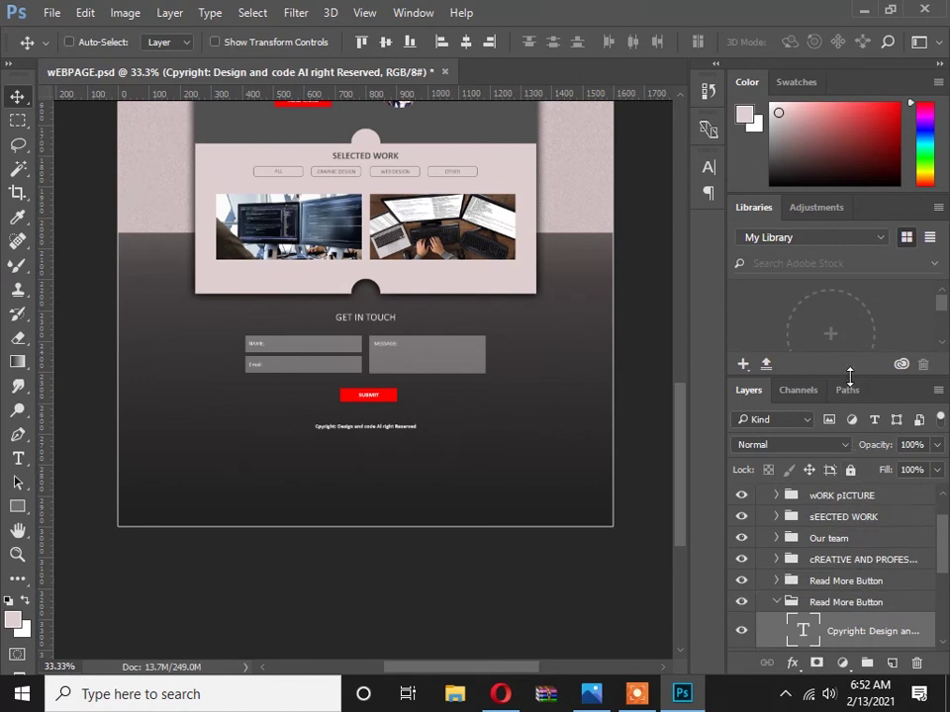
scroll(842, 600, up, 2)
scroll(842, 600, down, 5)
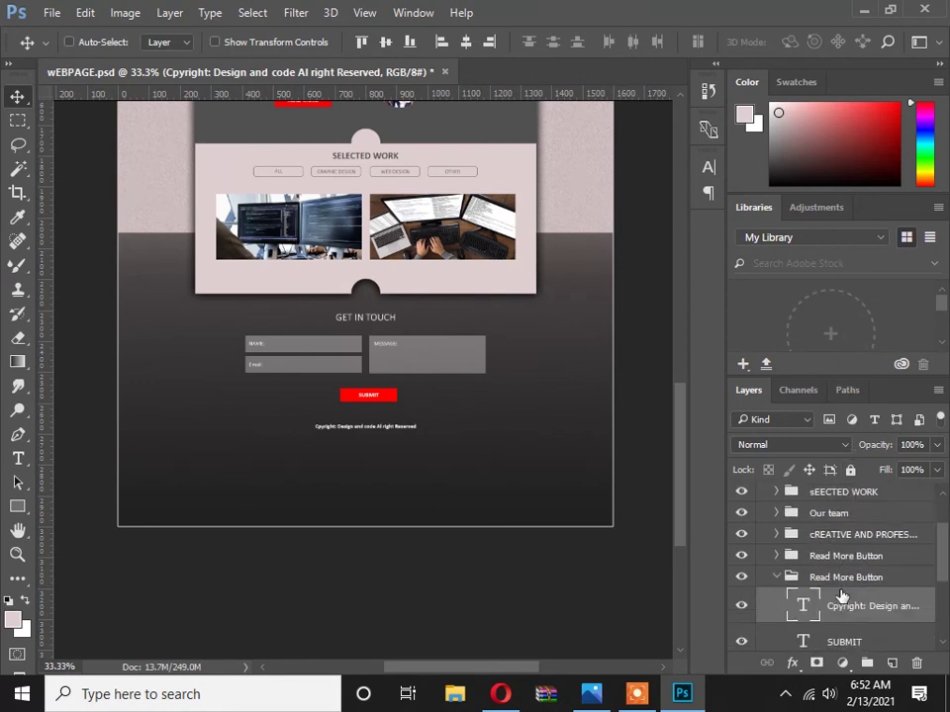
Shorten Artboard 1 by raising its lower edge to just below the copyright line.
scroll(348, 438, up, 1)
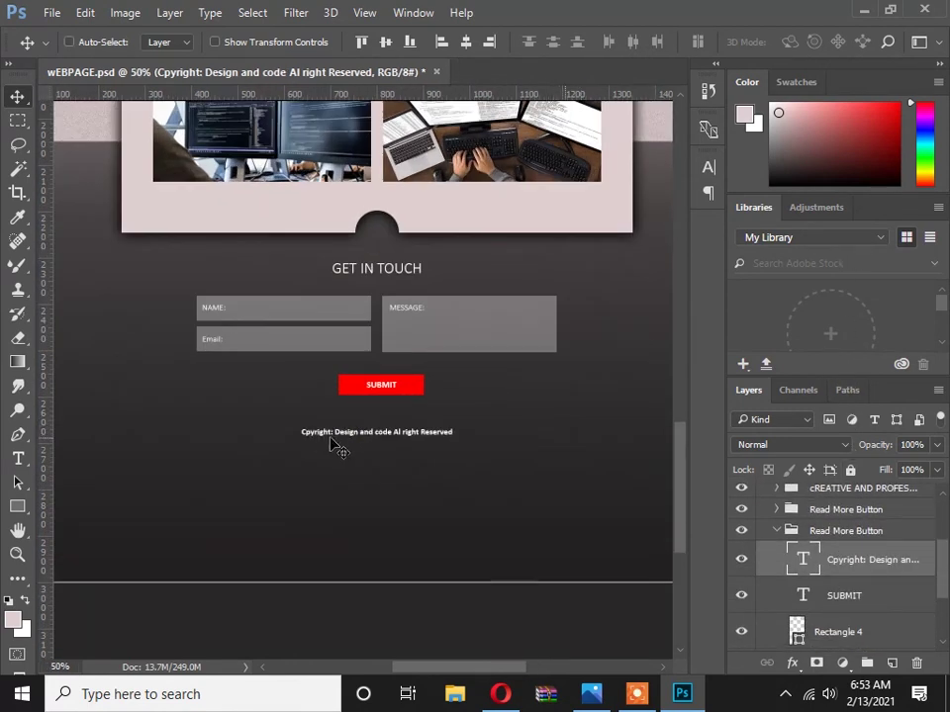
scroll(415, 442, down, 1)
scroll(404, 432, up, 1)
scroll(404, 432, down, 1)
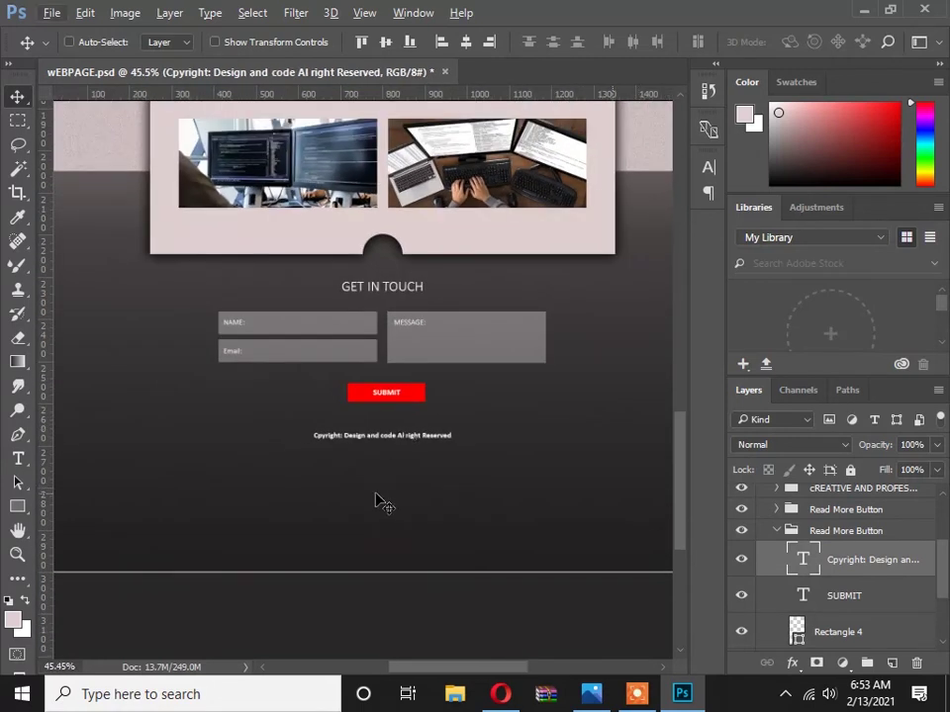
click(17, 192)
scroll(233, 398, down, 2)
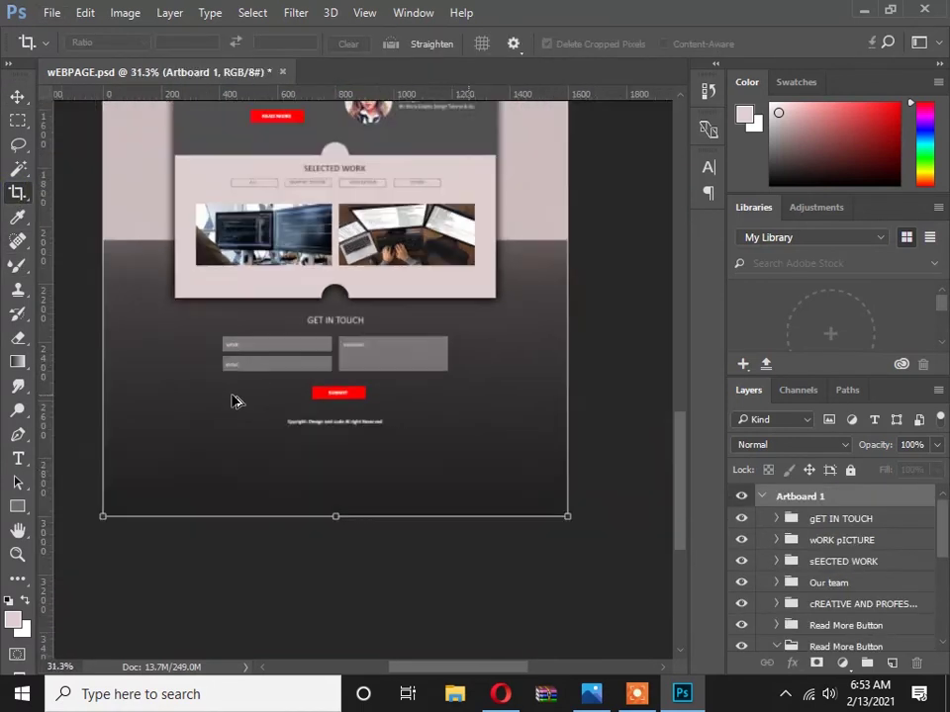
drag(327, 488, 329, 434)
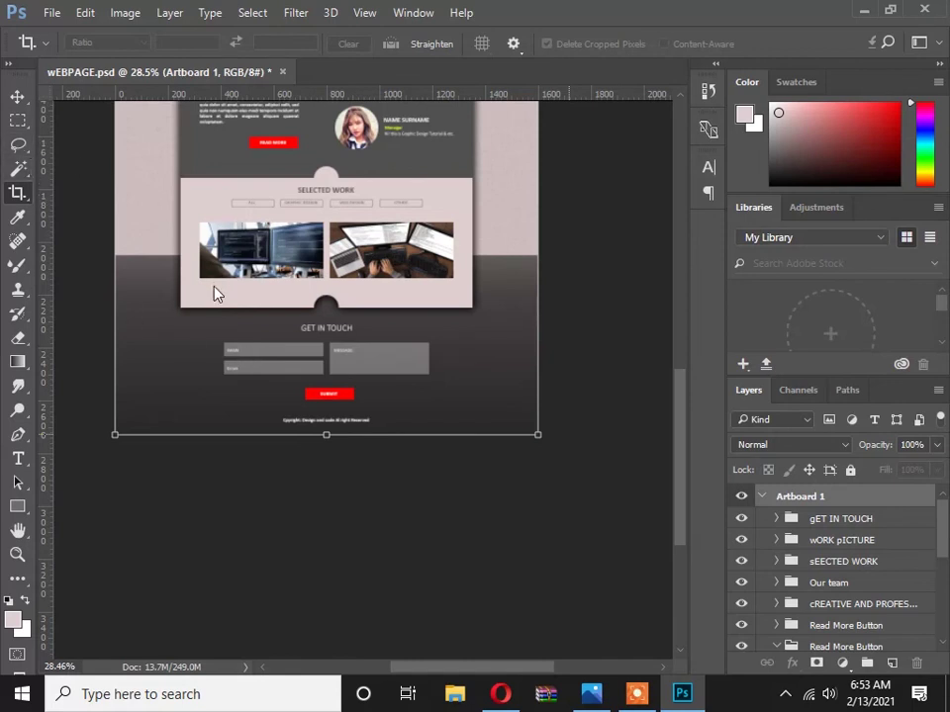
Nudge the copyright text layer up slightly, closer to the SUBMIT button.
click(17, 96)
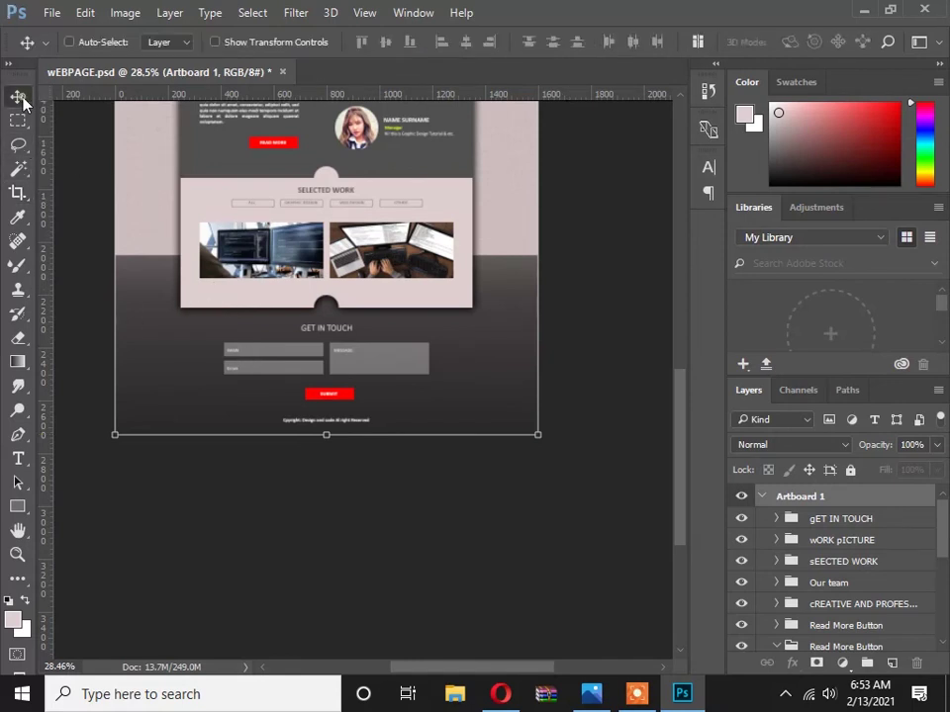
scroll(318, 419, up, 1)
scroll(318, 420, up, 2)
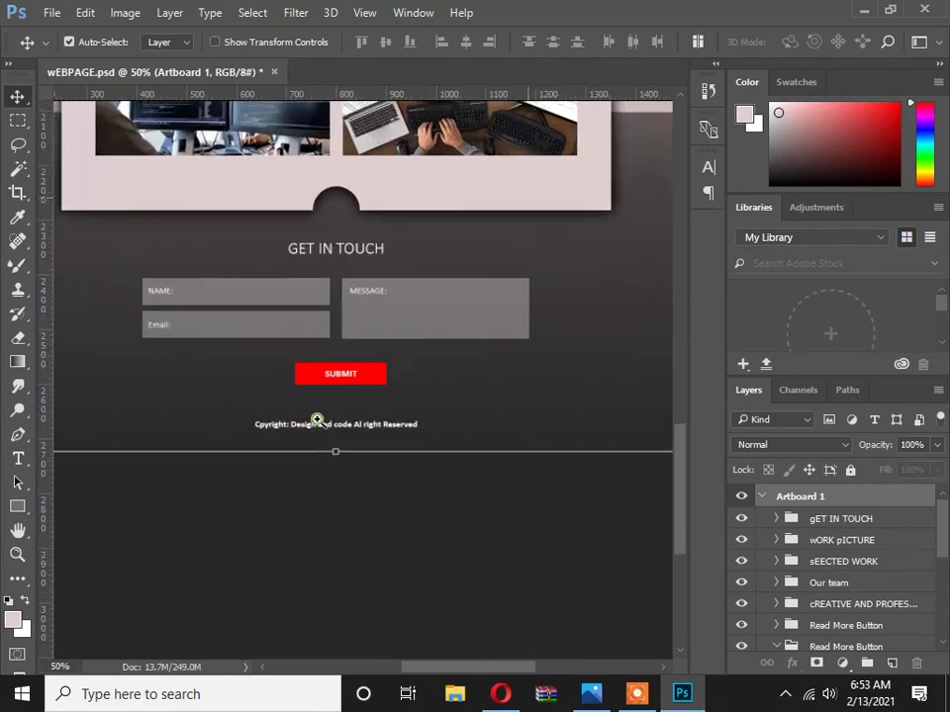
right_click(376, 428)
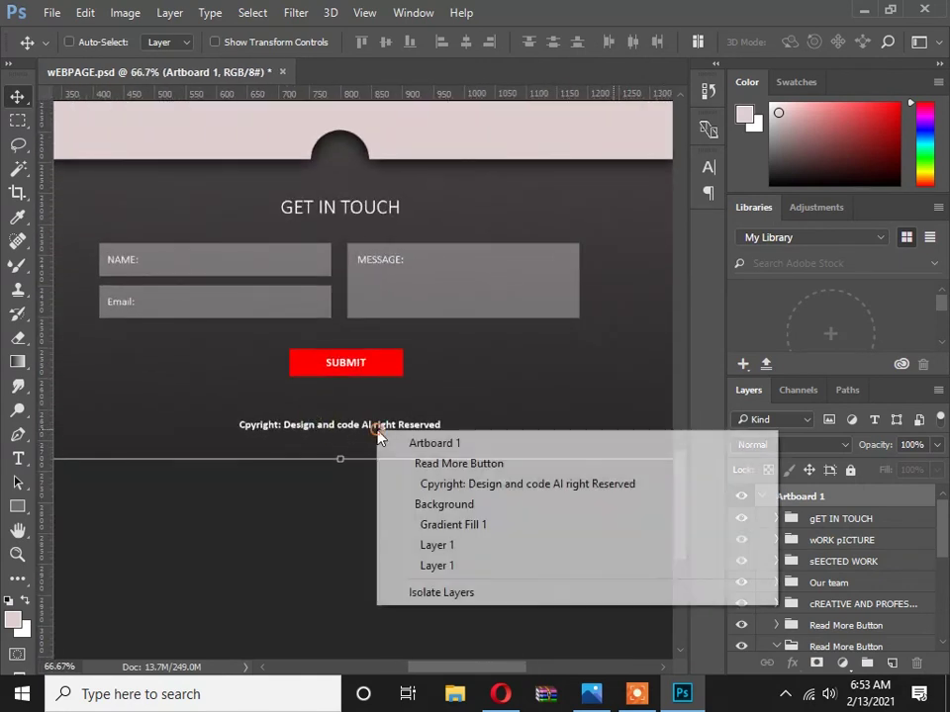
click(423, 484)
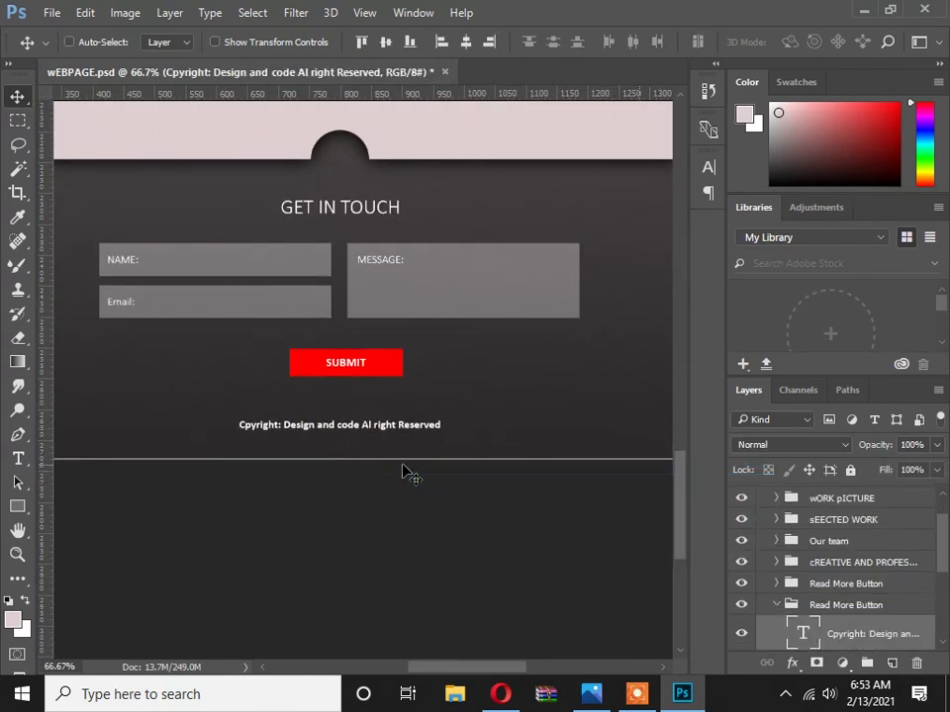
key(Up)
key(Up)
key(Up)
key(Up)
key(Up)
key(Up)
key(Up)
key(Up)
key(Up)
key(Up)
key(Up)
key(Up)
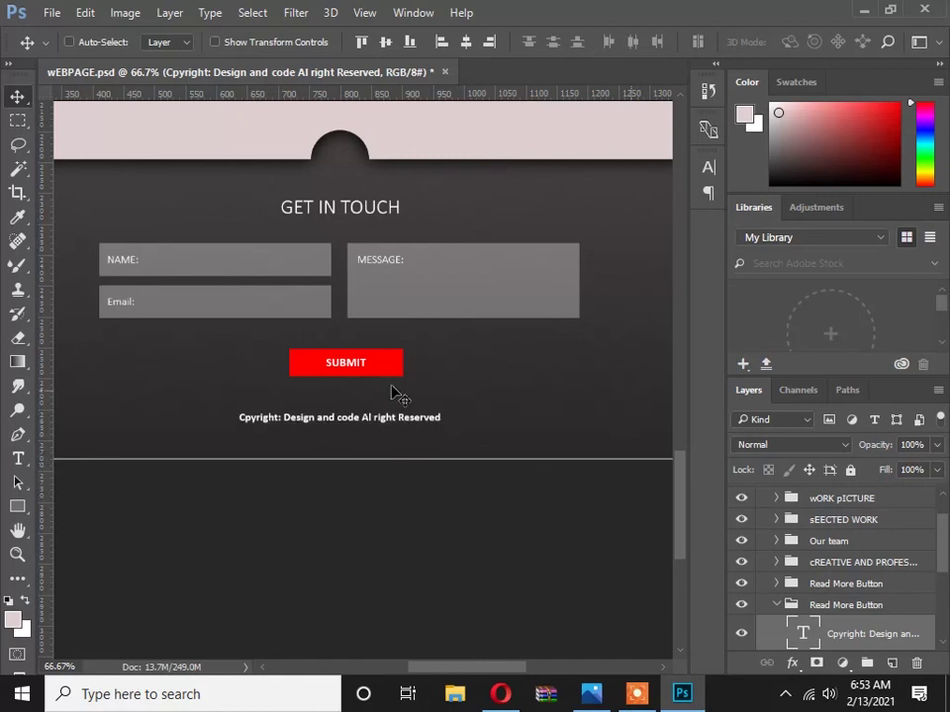
Check the whole page up to the header and save the changes to wEBPAGE.psd.
alt+click(372, 314)
alt+click(371, 313)
alt+click(371, 312)
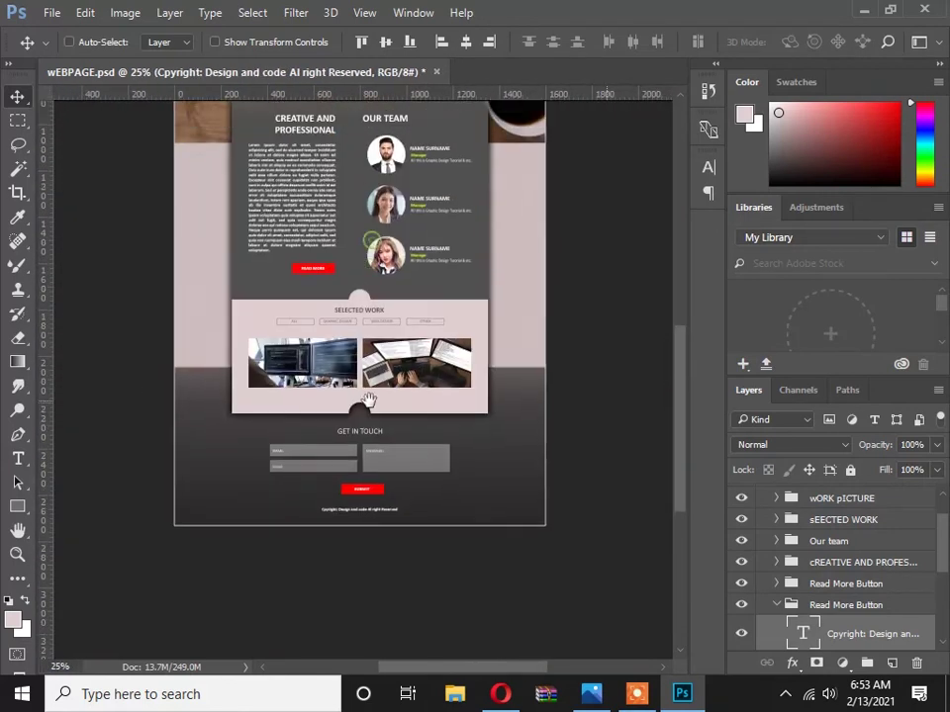
ctrl+click(368, 211)
scroll(344, 282, up, 10)
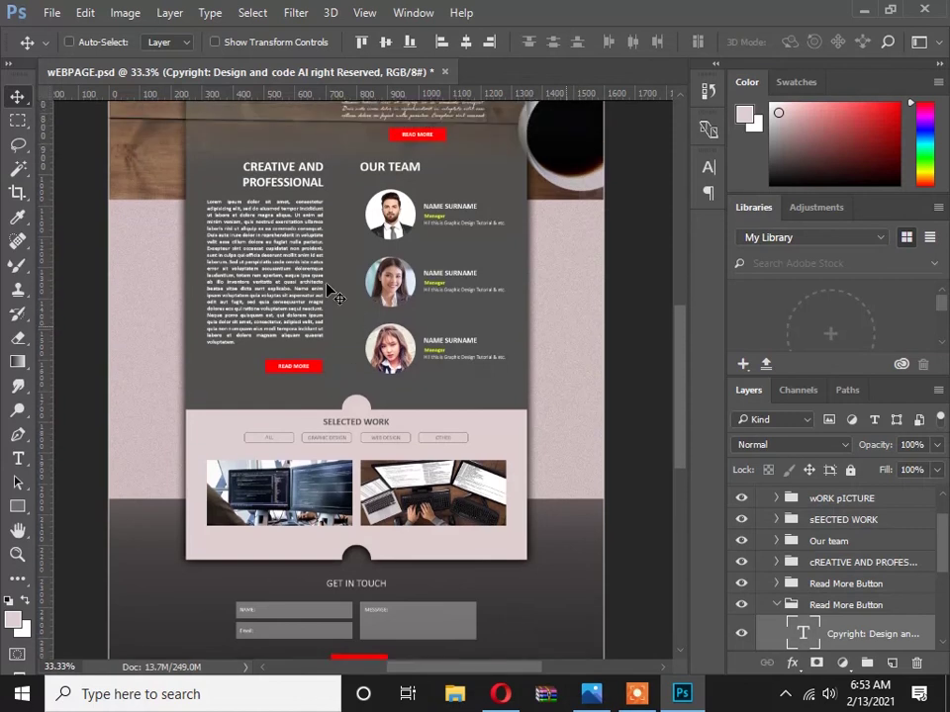
scroll(294, 330, up, 2)
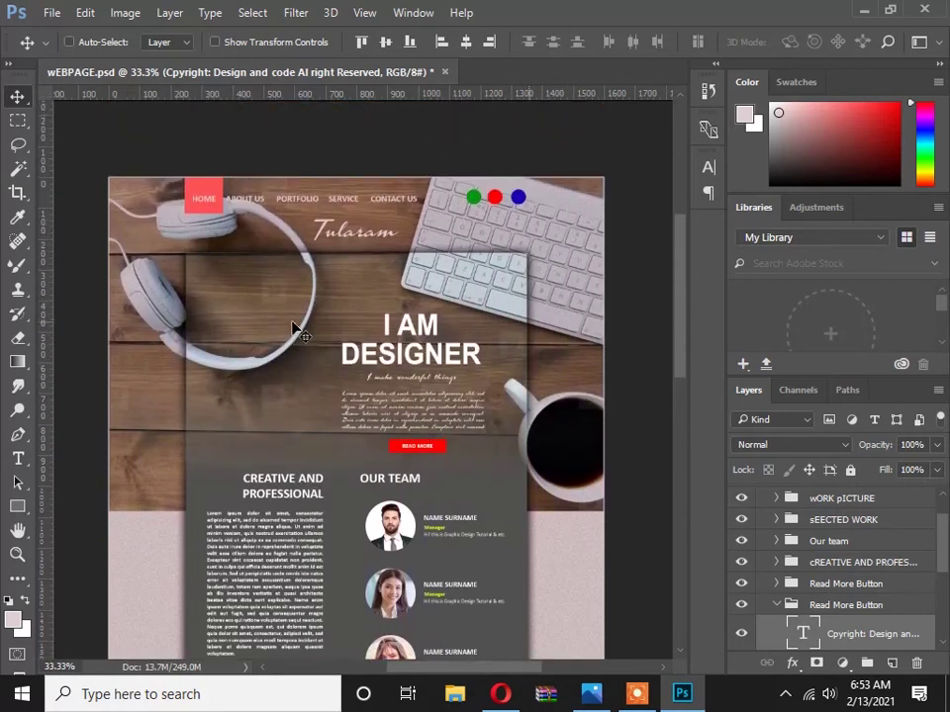
click(51, 12)
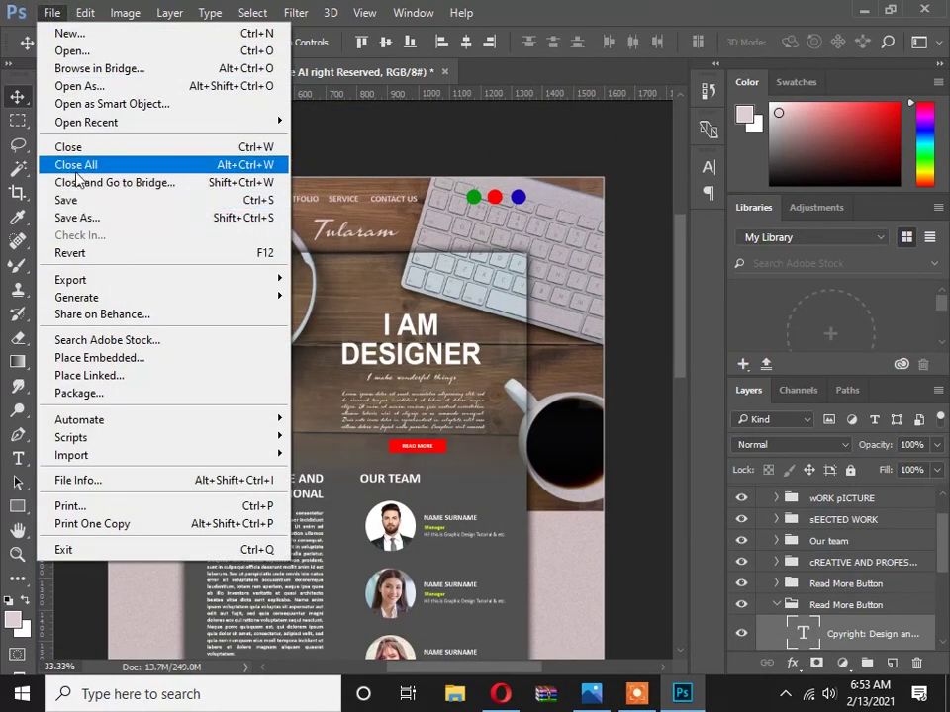
click(72, 200)
Collapse the Read More Button group that holds the copyright and SUBMIT text layers.
scroll(391, 339, down, 3)
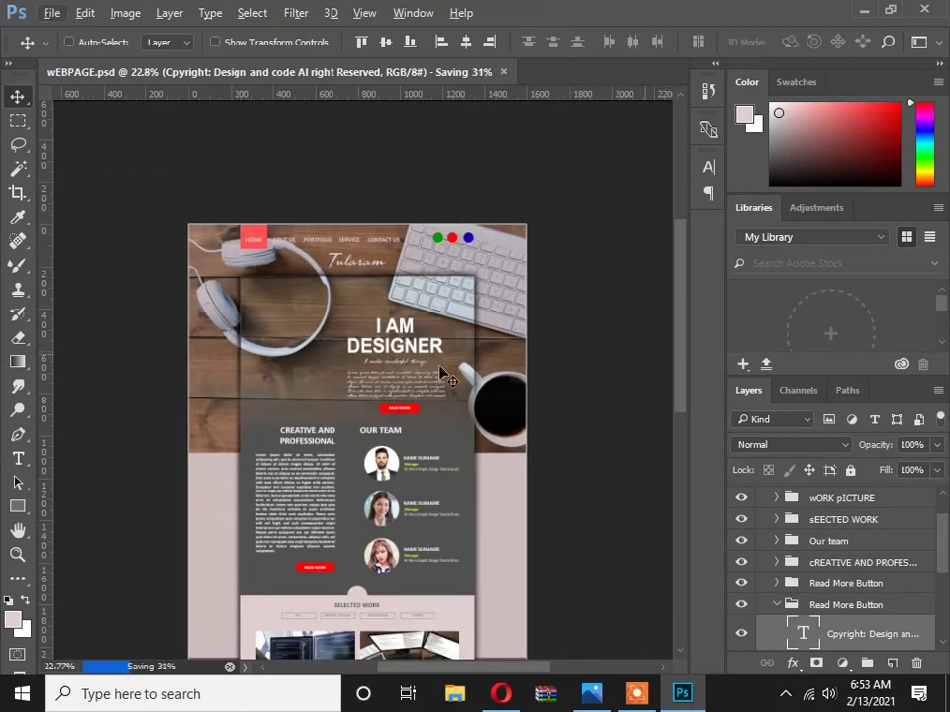
click(777, 605)
scroll(831, 584, down, 2)
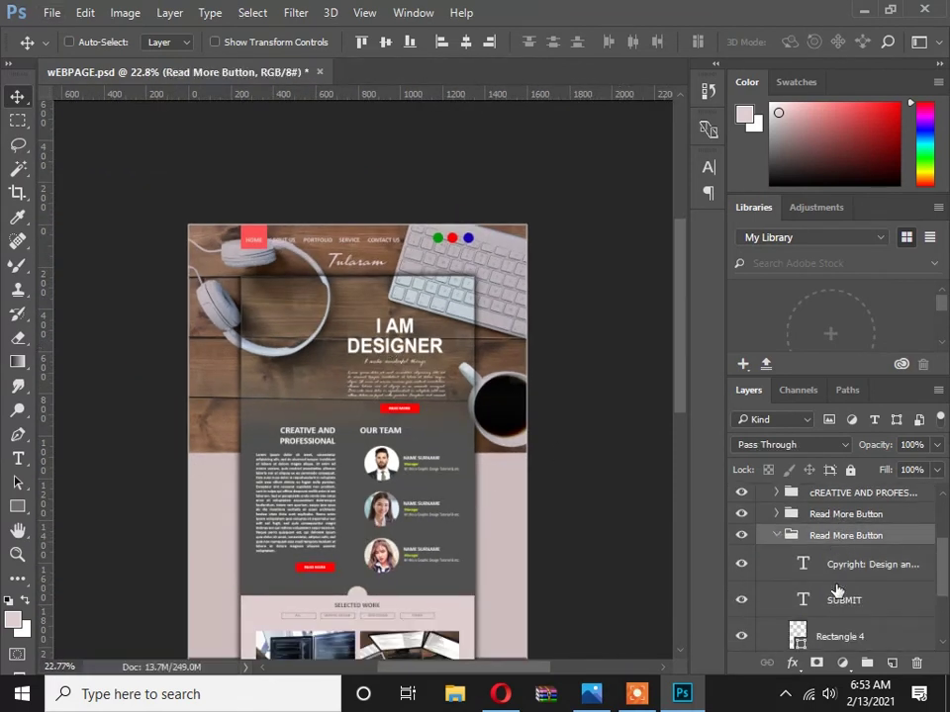
scroll(834, 591, up, 2)
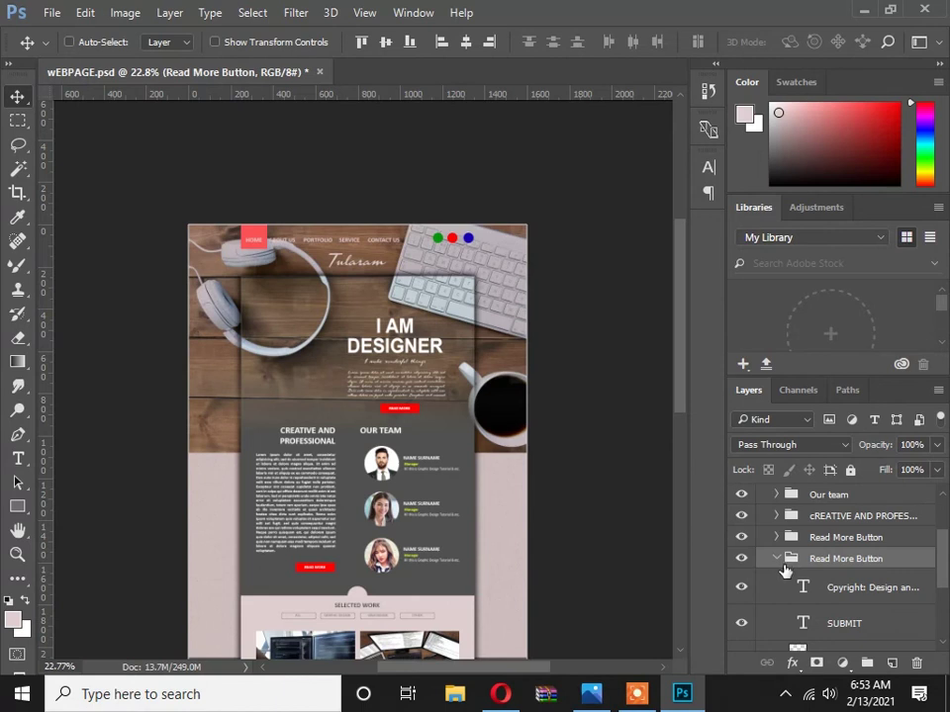
click(777, 558)
scroll(782, 566, down, 1)
scroll(826, 579, up, 3)
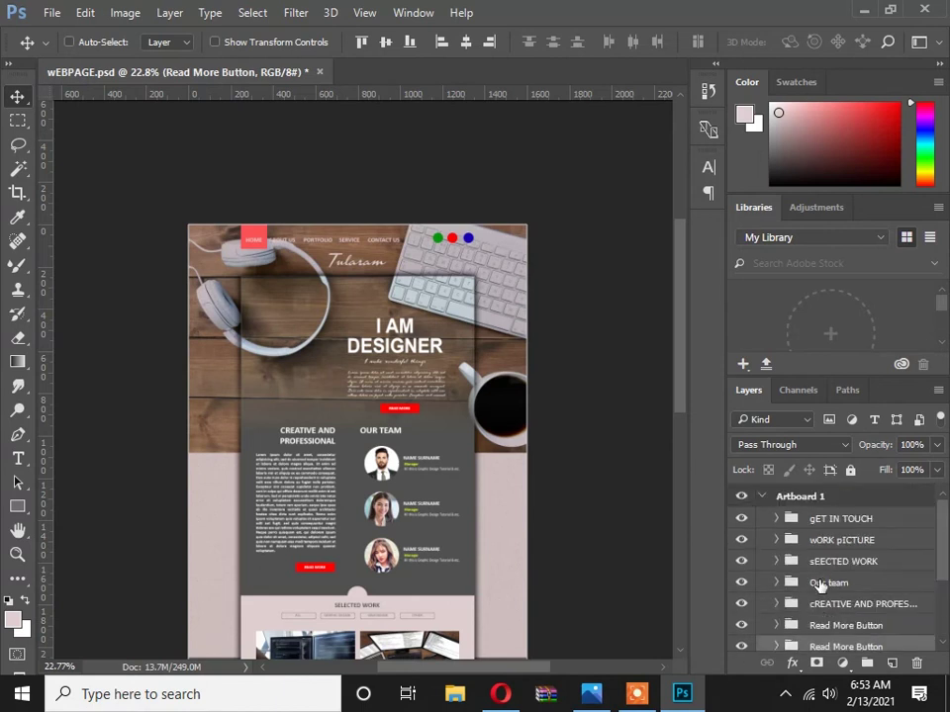
Review the page sections once more and save wEBPAGE.psd with the tidied layer groups.
drag(398, 410, 397, 296)
scroll(360, 375, up, 1)
drag(382, 464, 392, 486)
scroll(388, 392, up, 1)
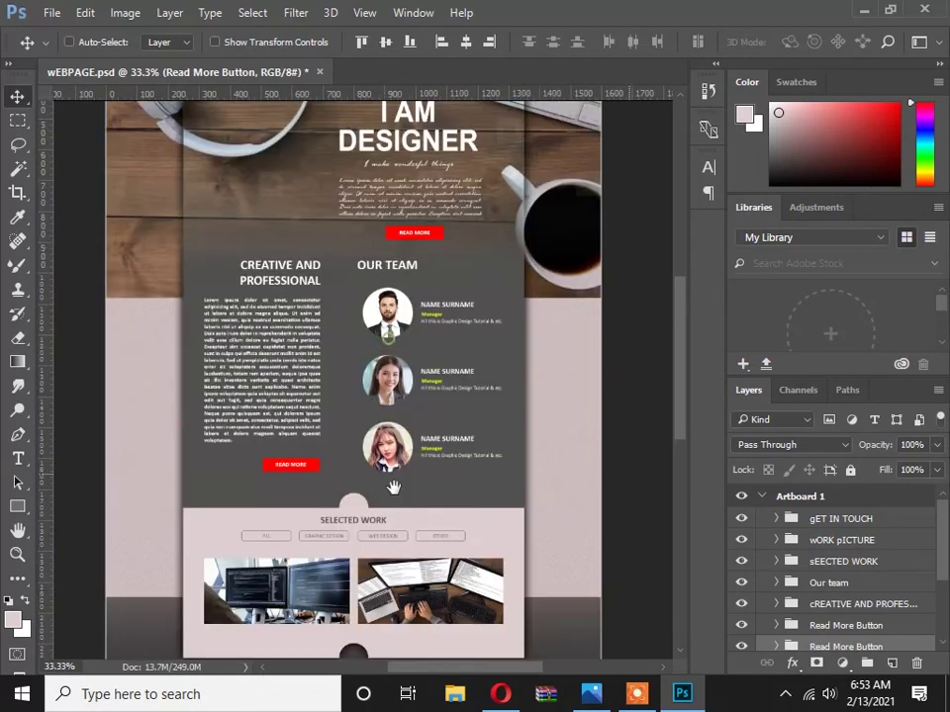
click(51, 13)
click(79, 203)
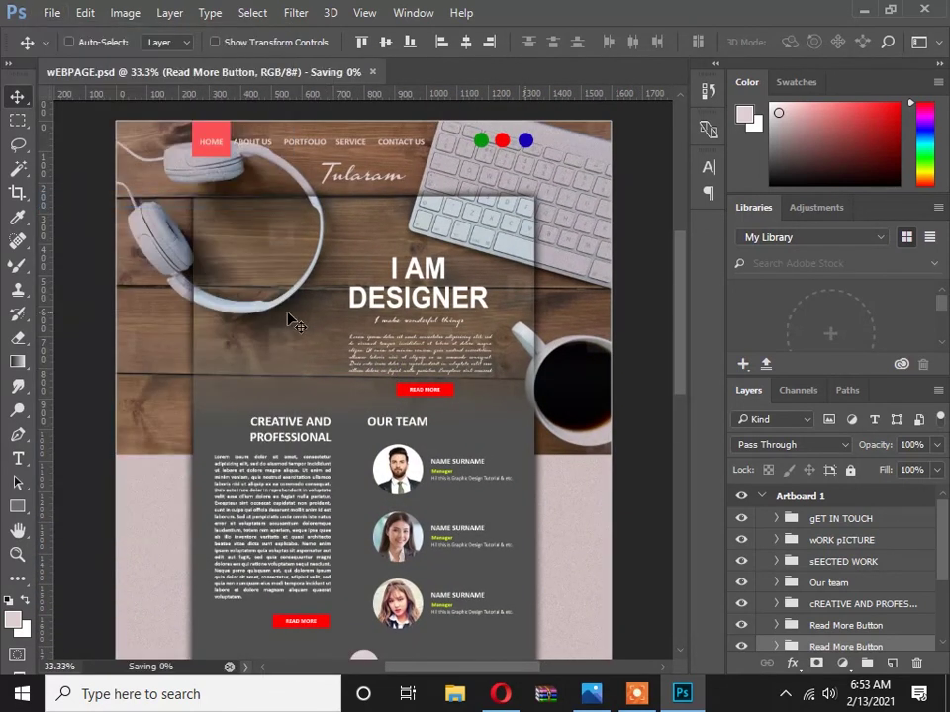